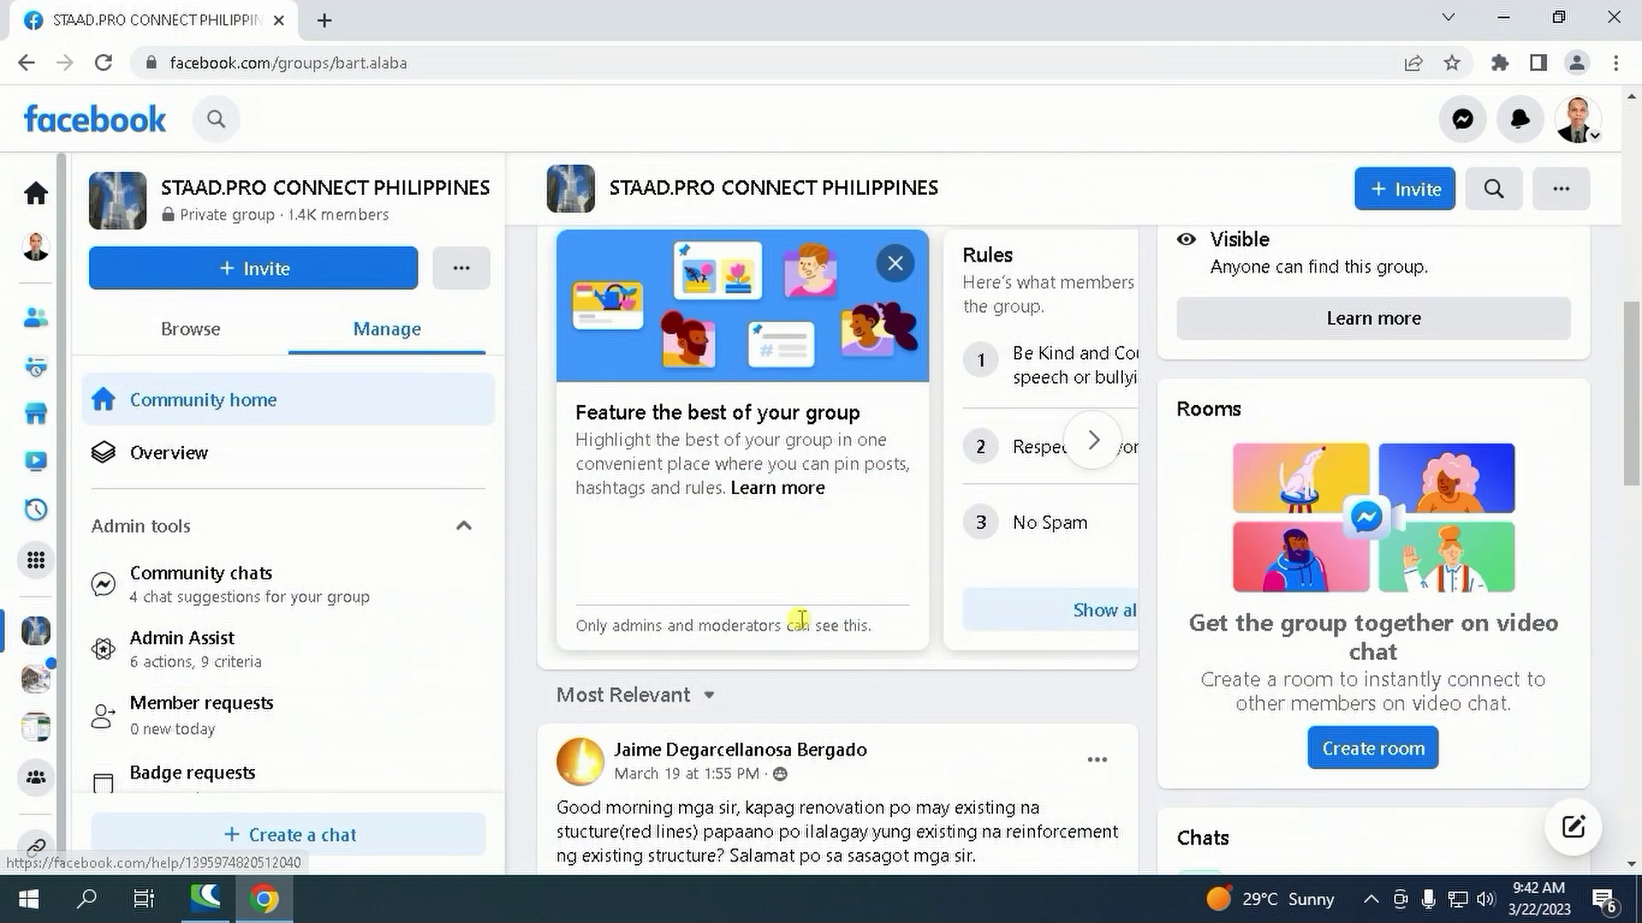
# - Read the group post about modelling existing reinforcement in a renovation, including its full comment thread
pyautogui.scroll(-3, 802, 628)
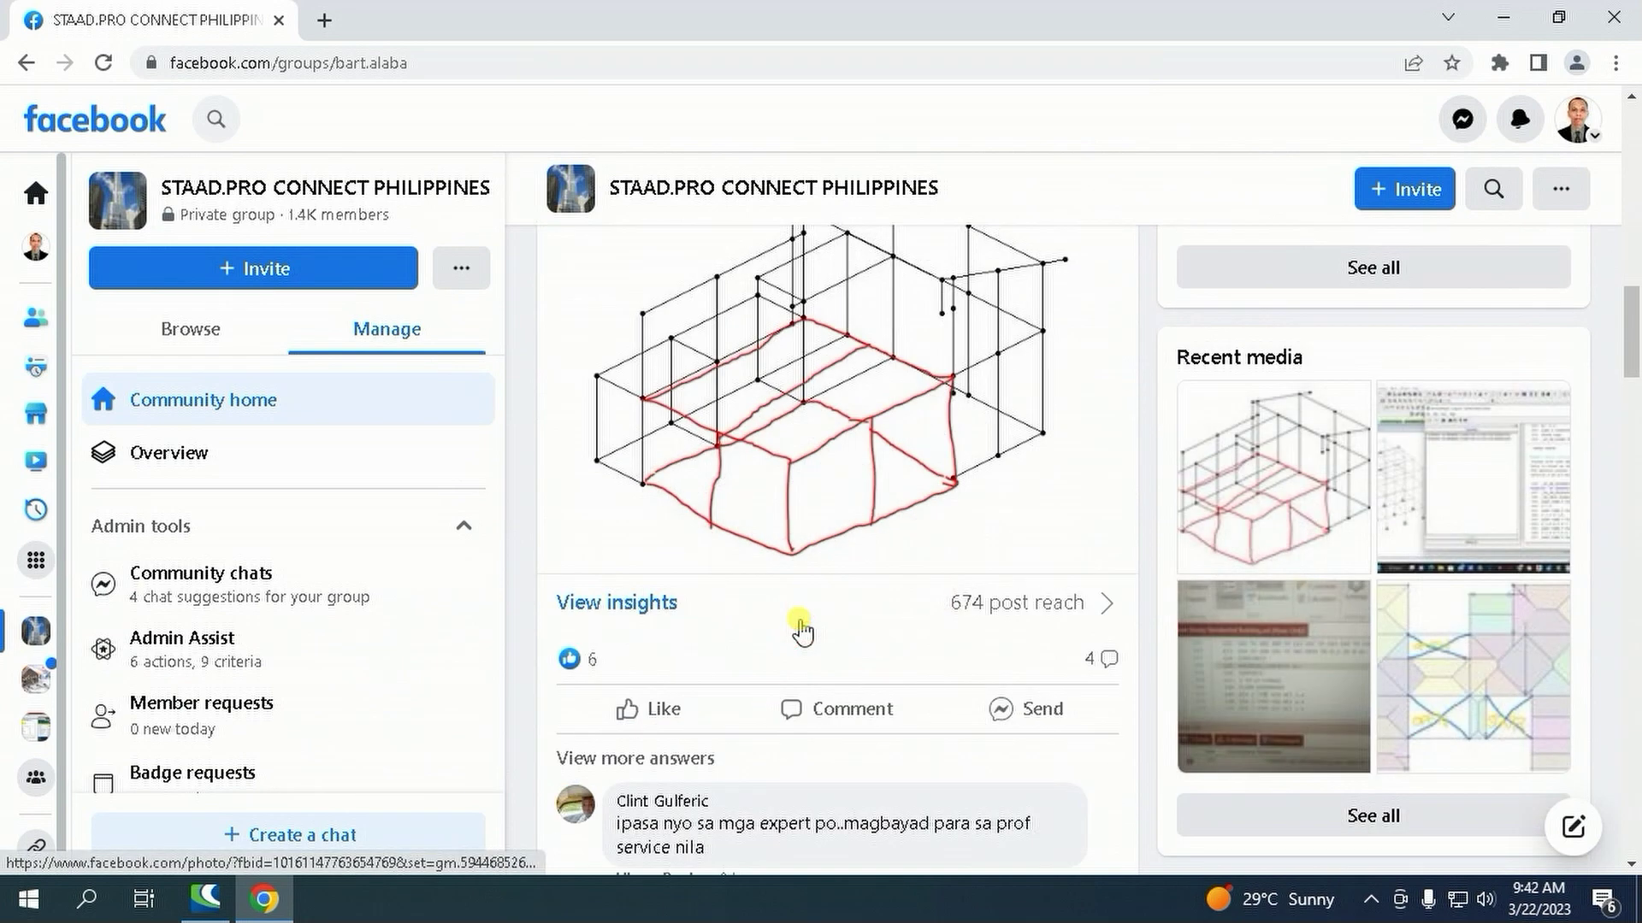
pyautogui.scroll(3, 801, 631)
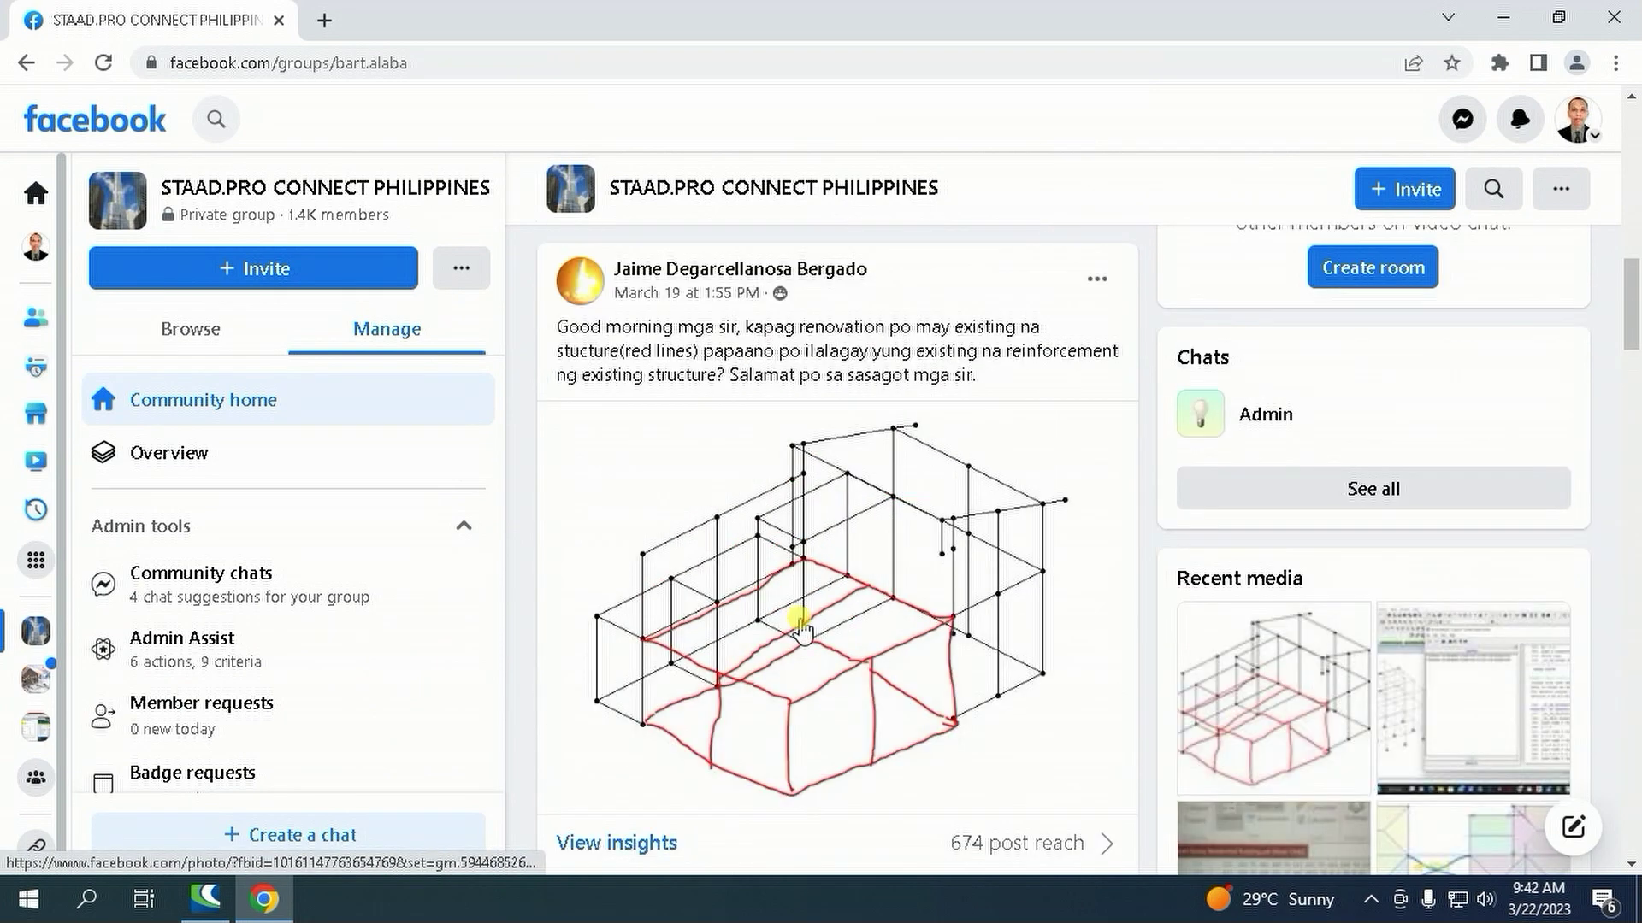
pyautogui.scroll(-4, 801, 628)
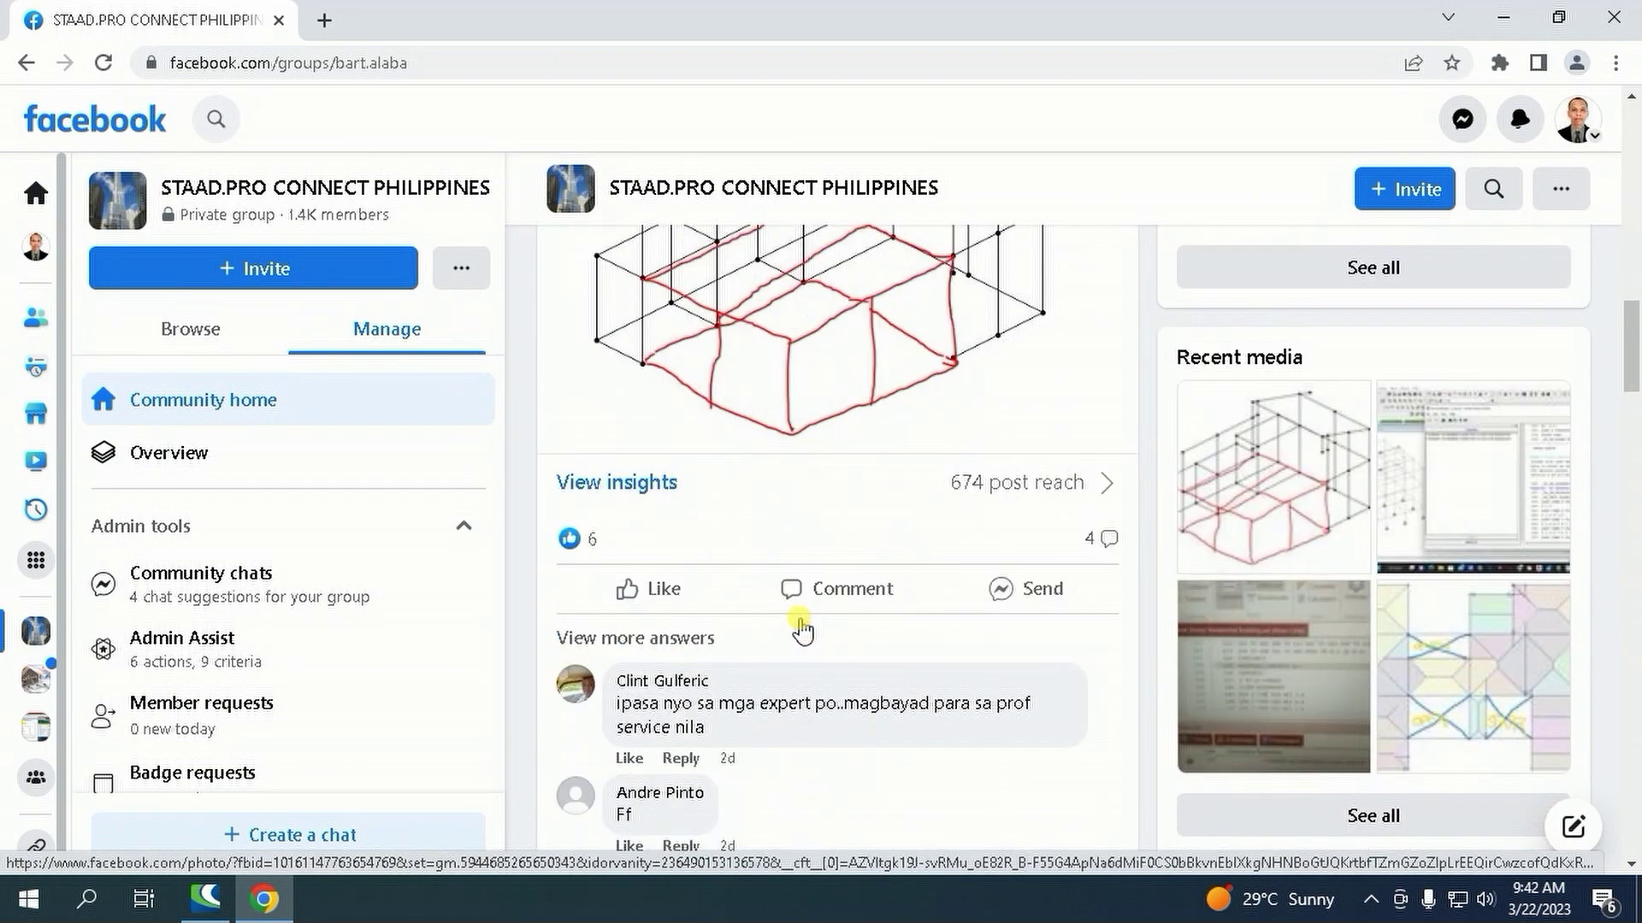
pyautogui.click(680, 643)
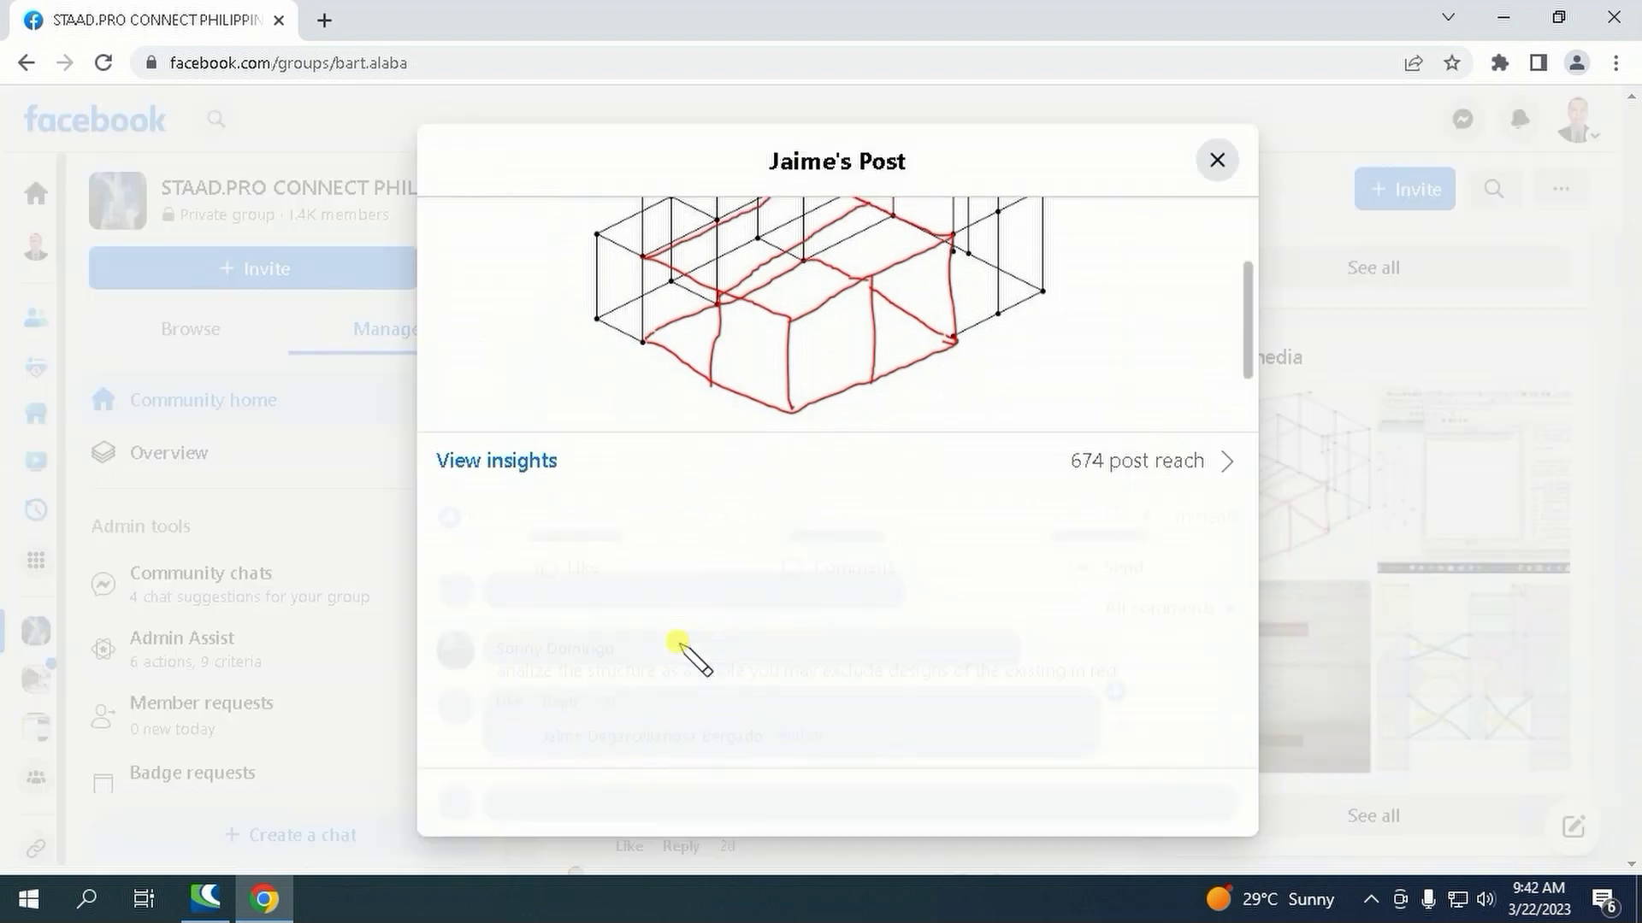
pyautogui.scroll(-3, 710, 616)
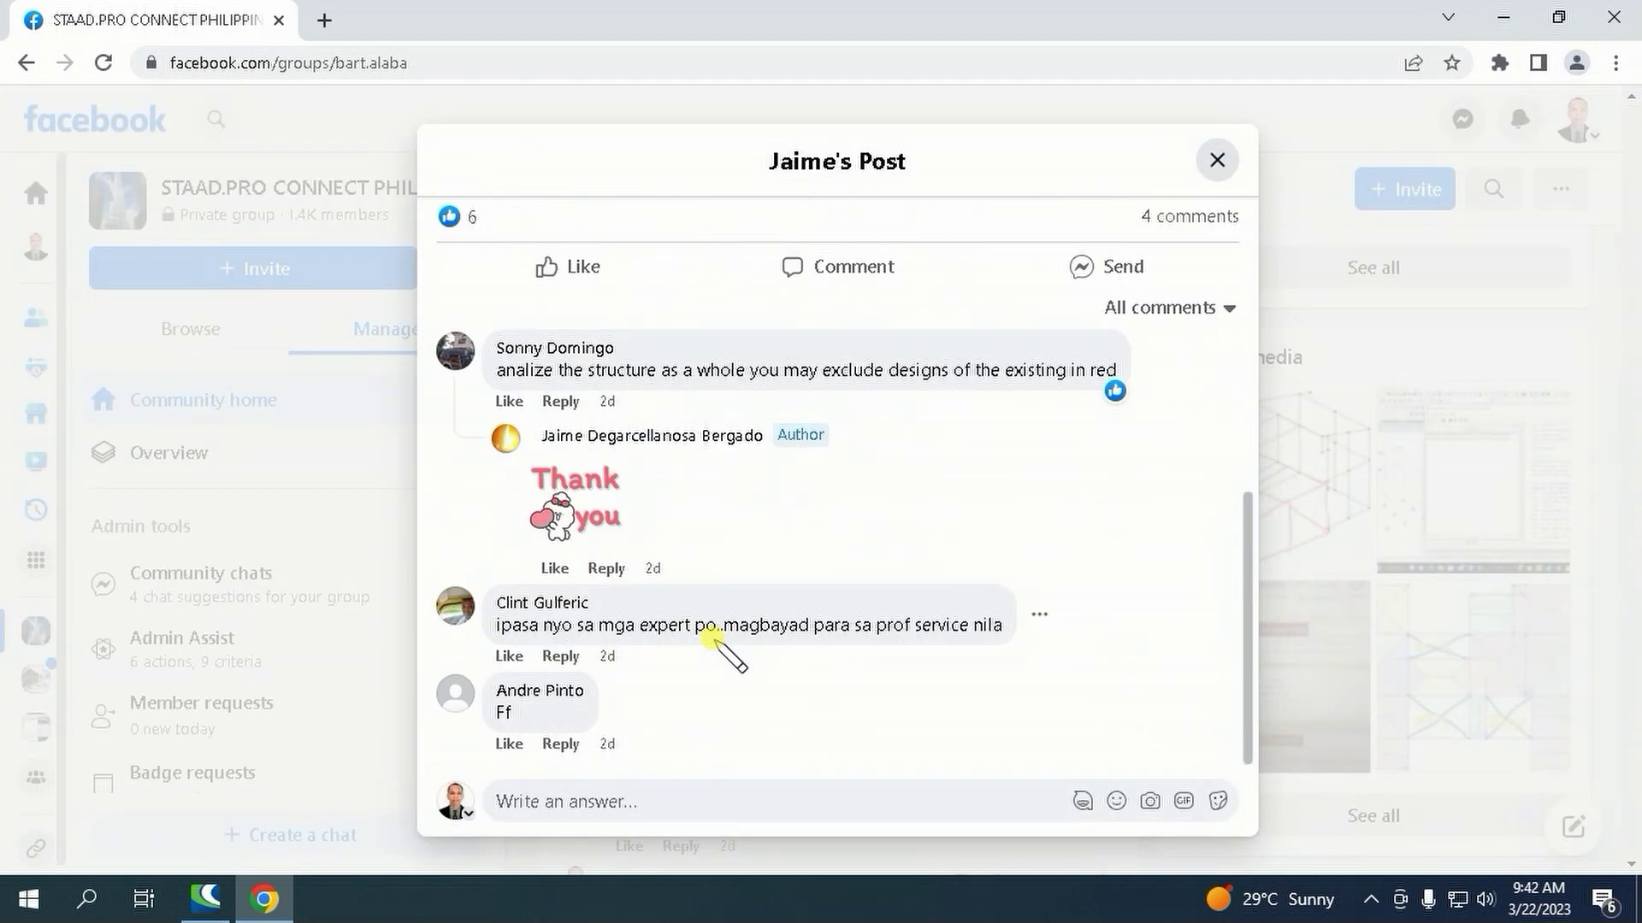
pyautogui.click(1216, 161)
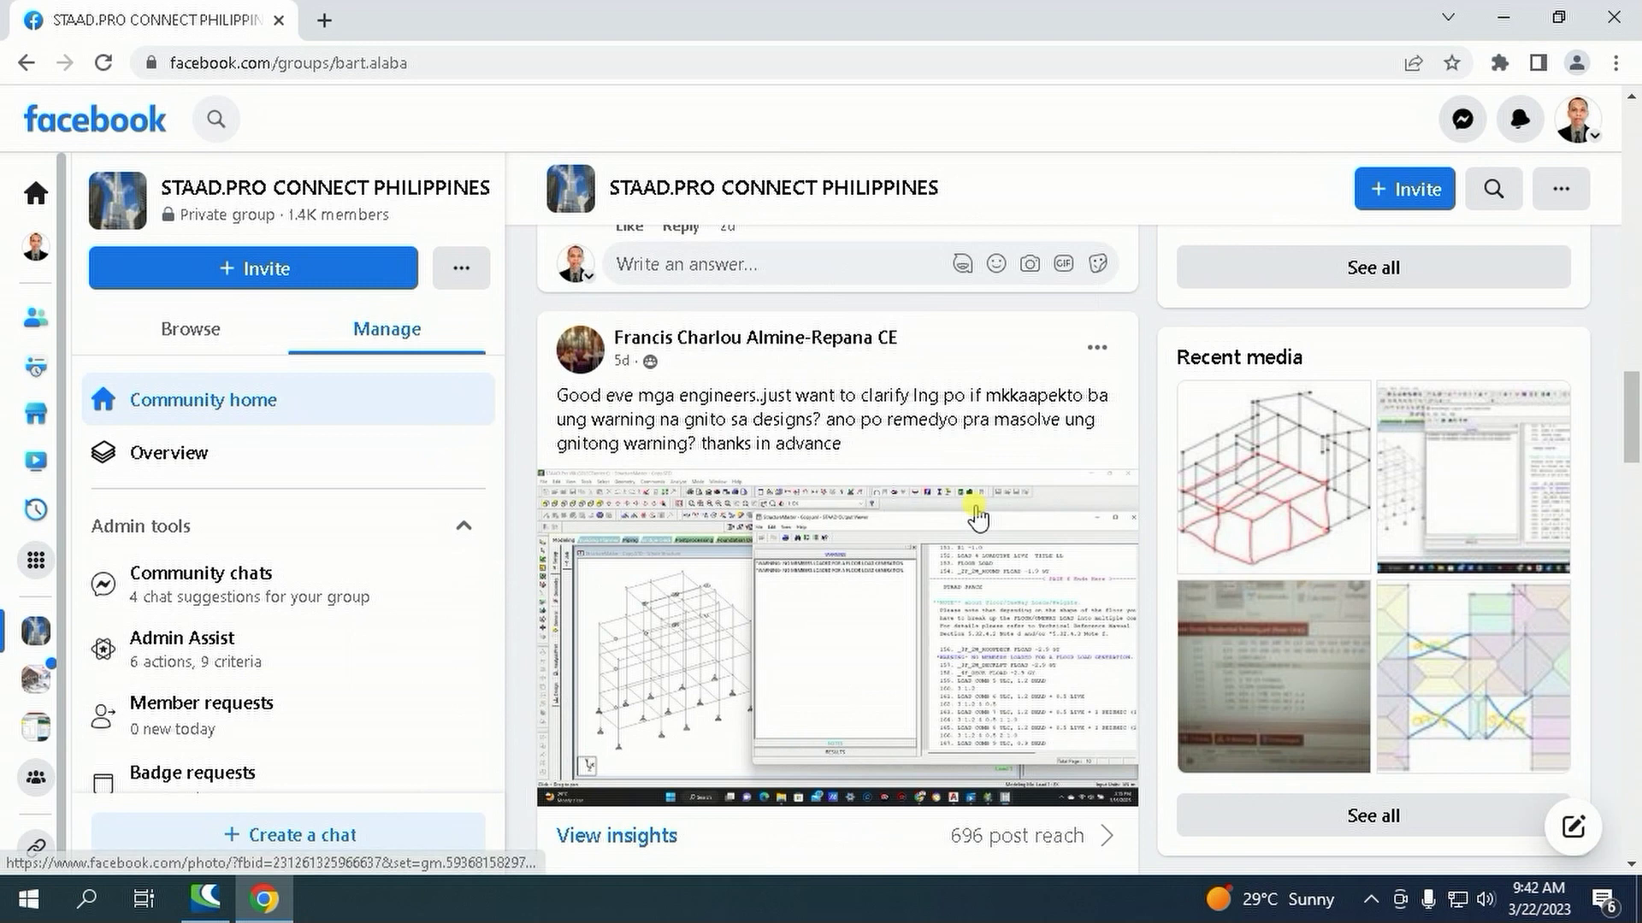
# - Browse the group feed for members' questions on STAAD warnings, read-only files, RCDC slab detection, soft story and beam design errors
pyautogui.scroll(-3, 977, 517)
pyautogui.scroll(1, 977, 518)
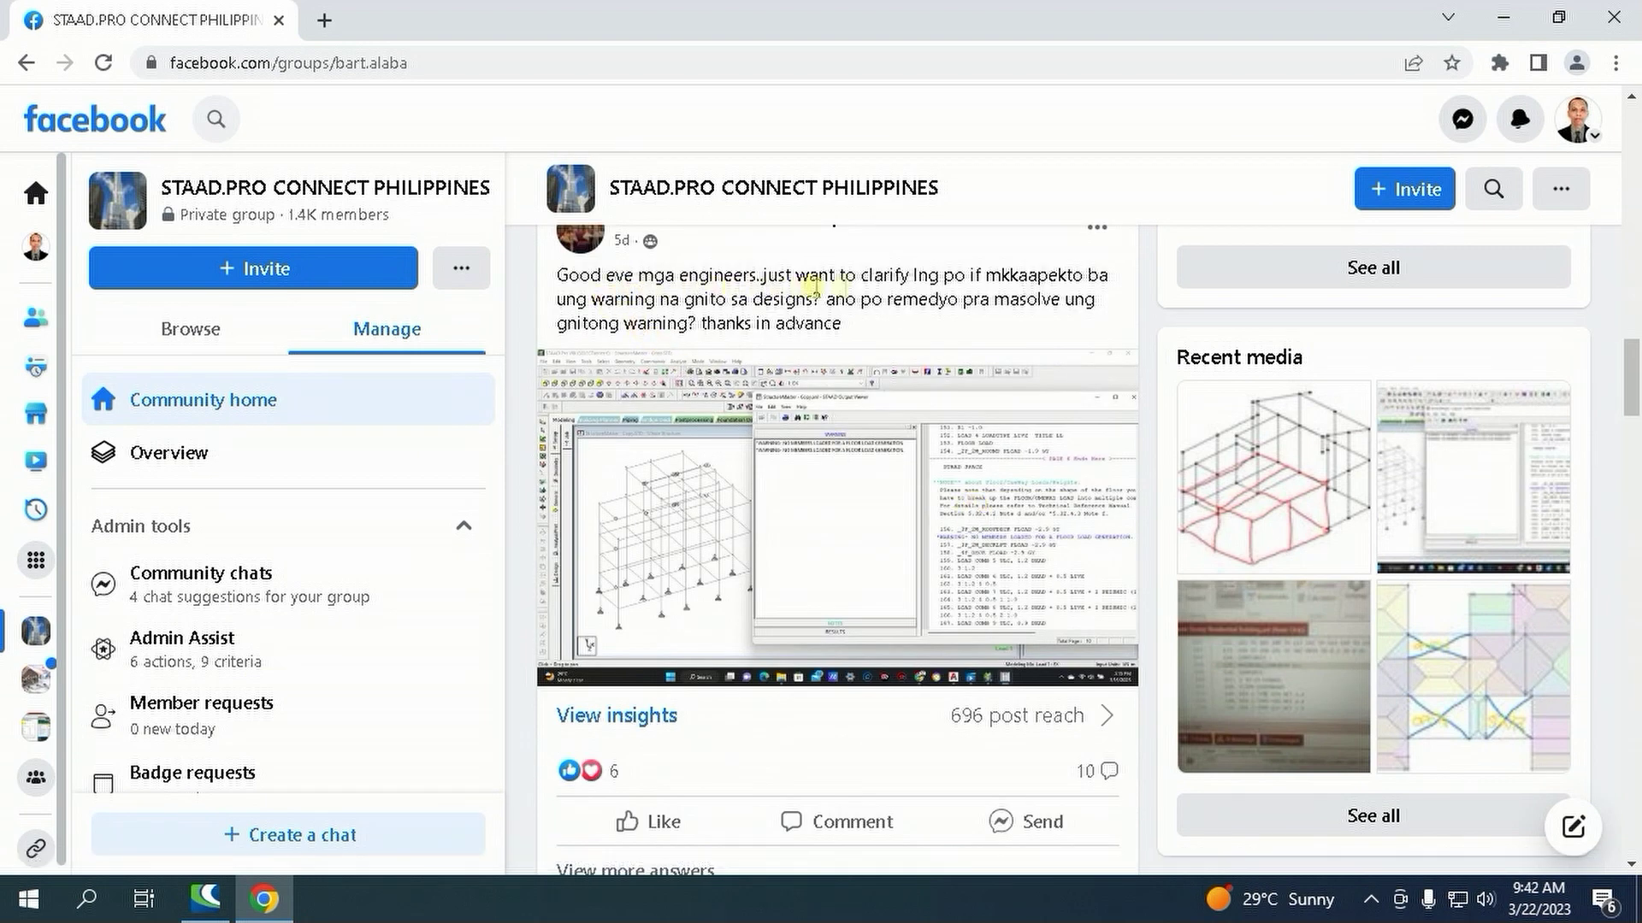
pyautogui.scroll(-10, 853, 524)
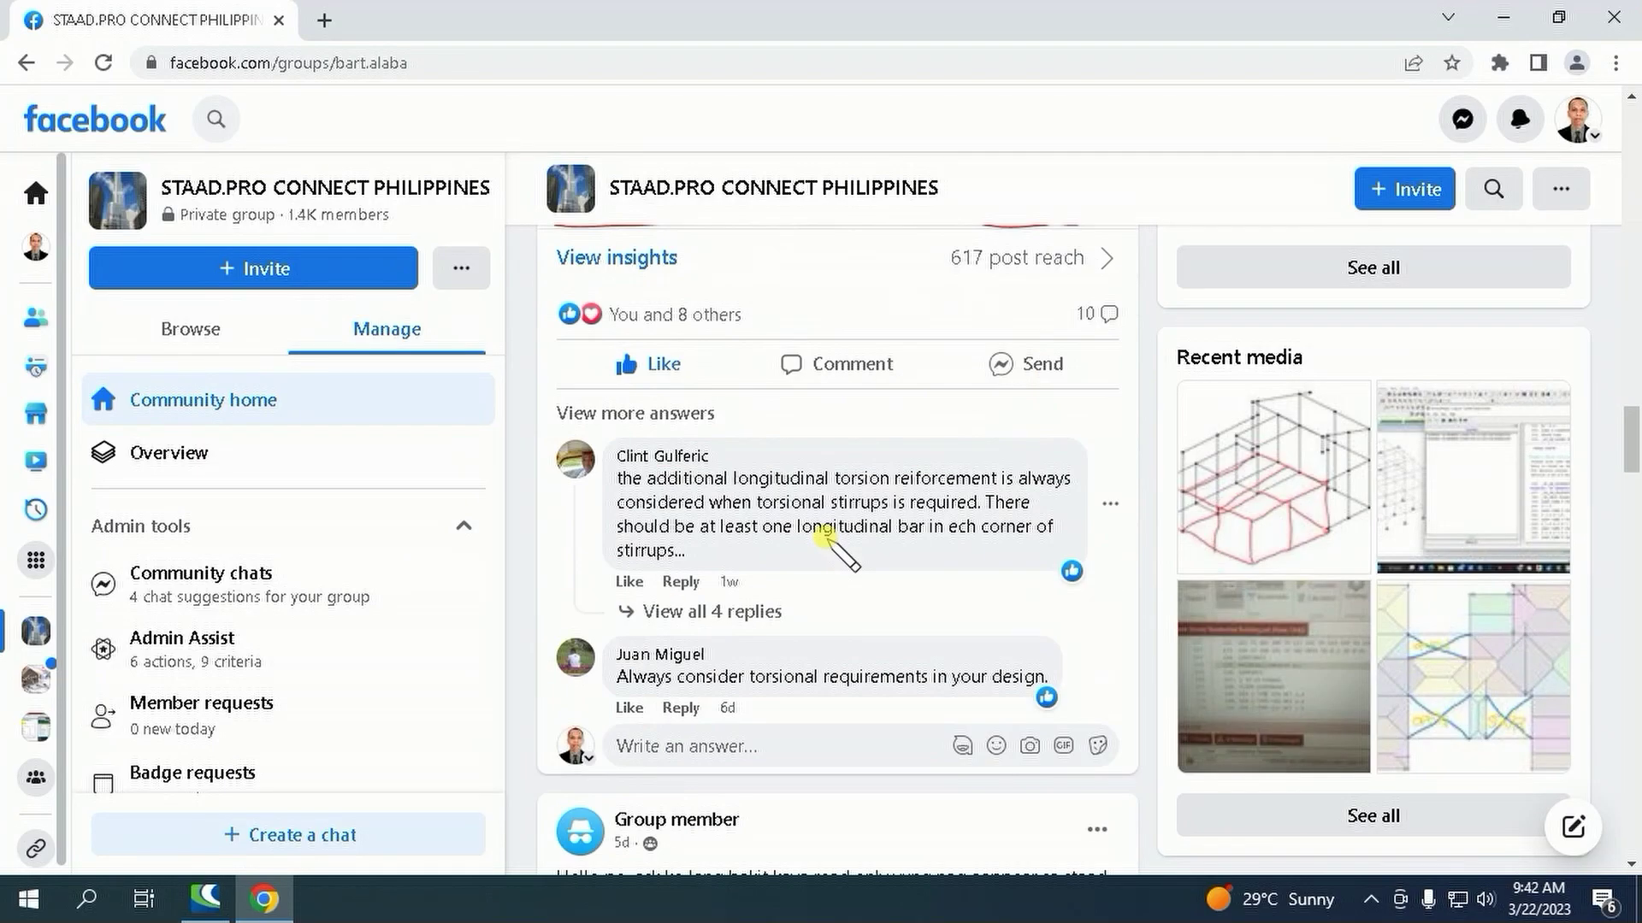
pyautogui.scroll(-6, 836, 547)
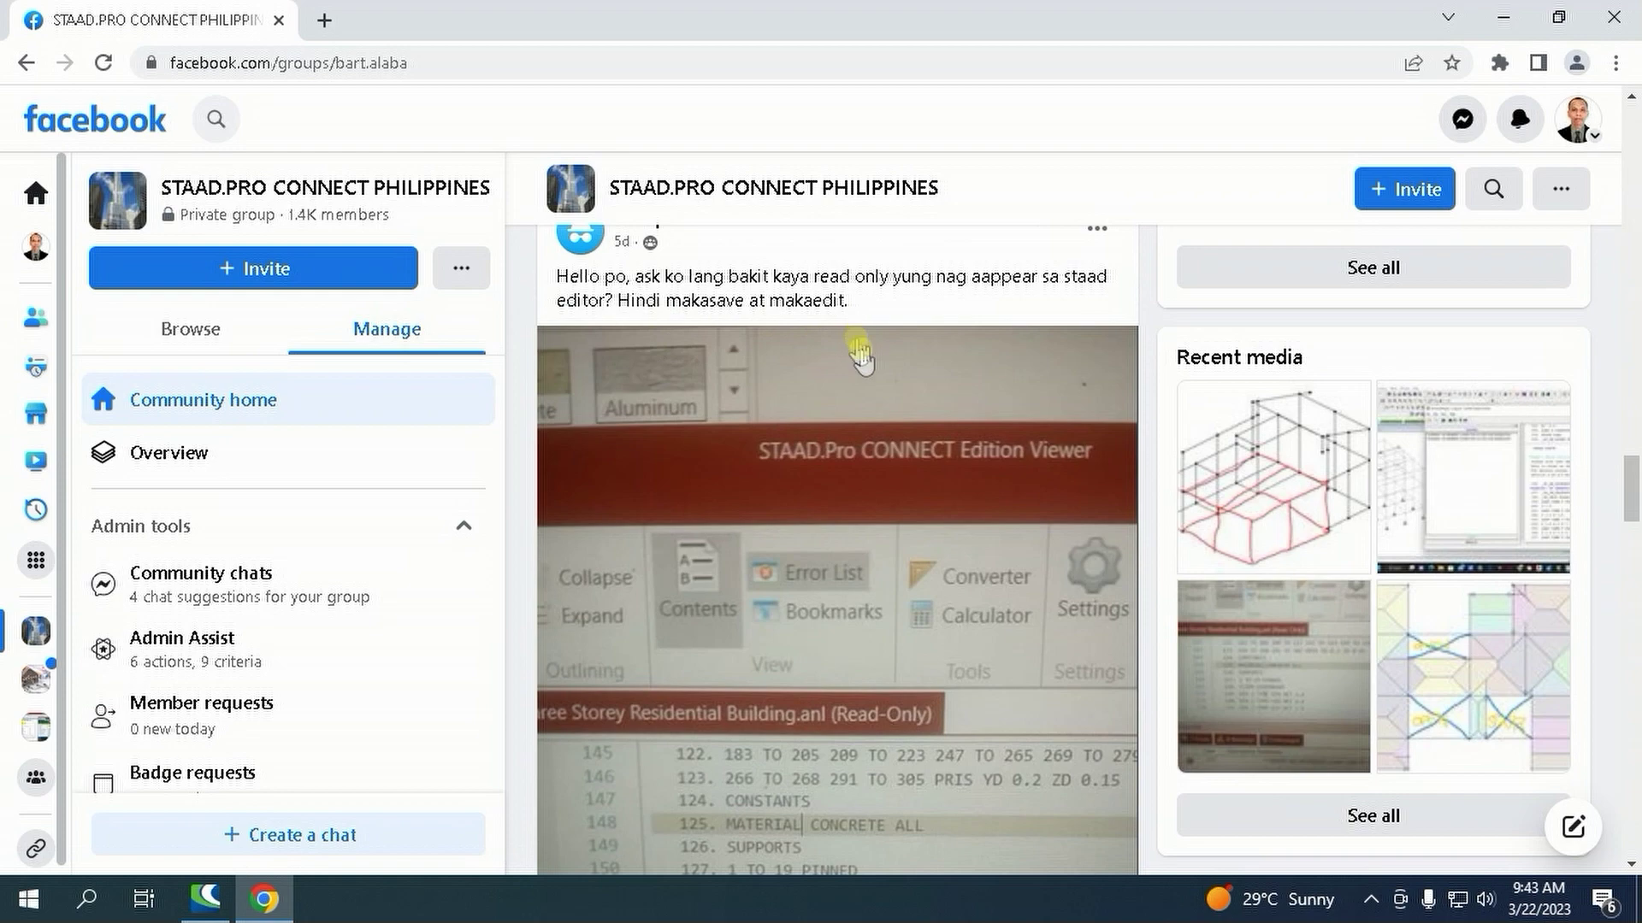
pyautogui.scroll(-1, 881, 440)
pyautogui.scroll(-10, 880, 444)
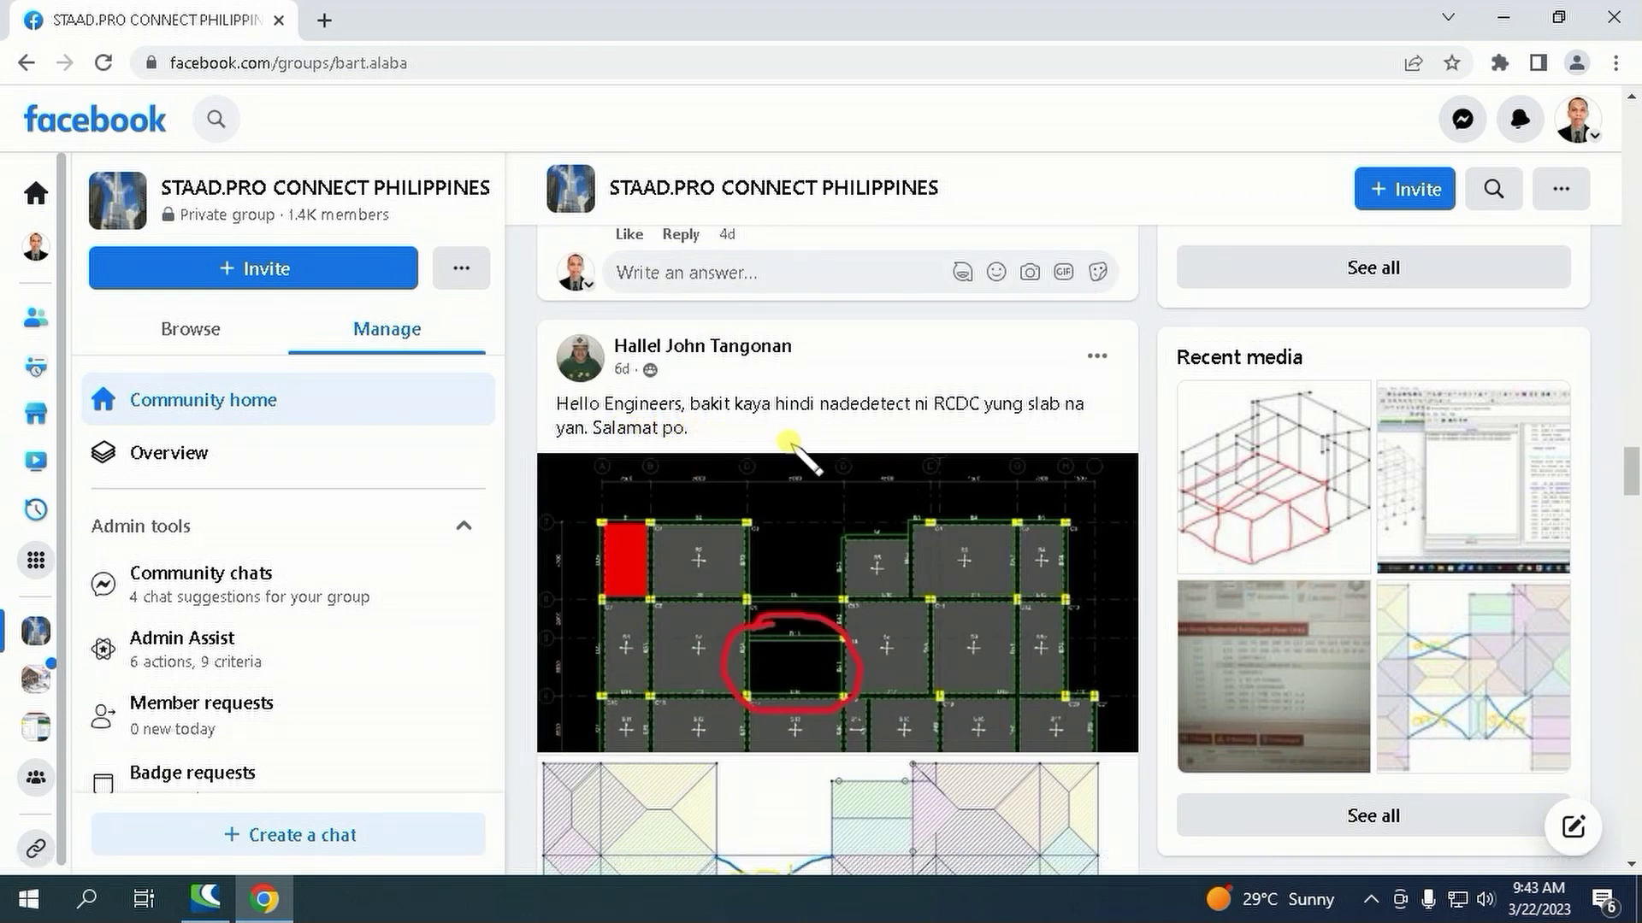
pyautogui.scroll(-8, 791, 444)
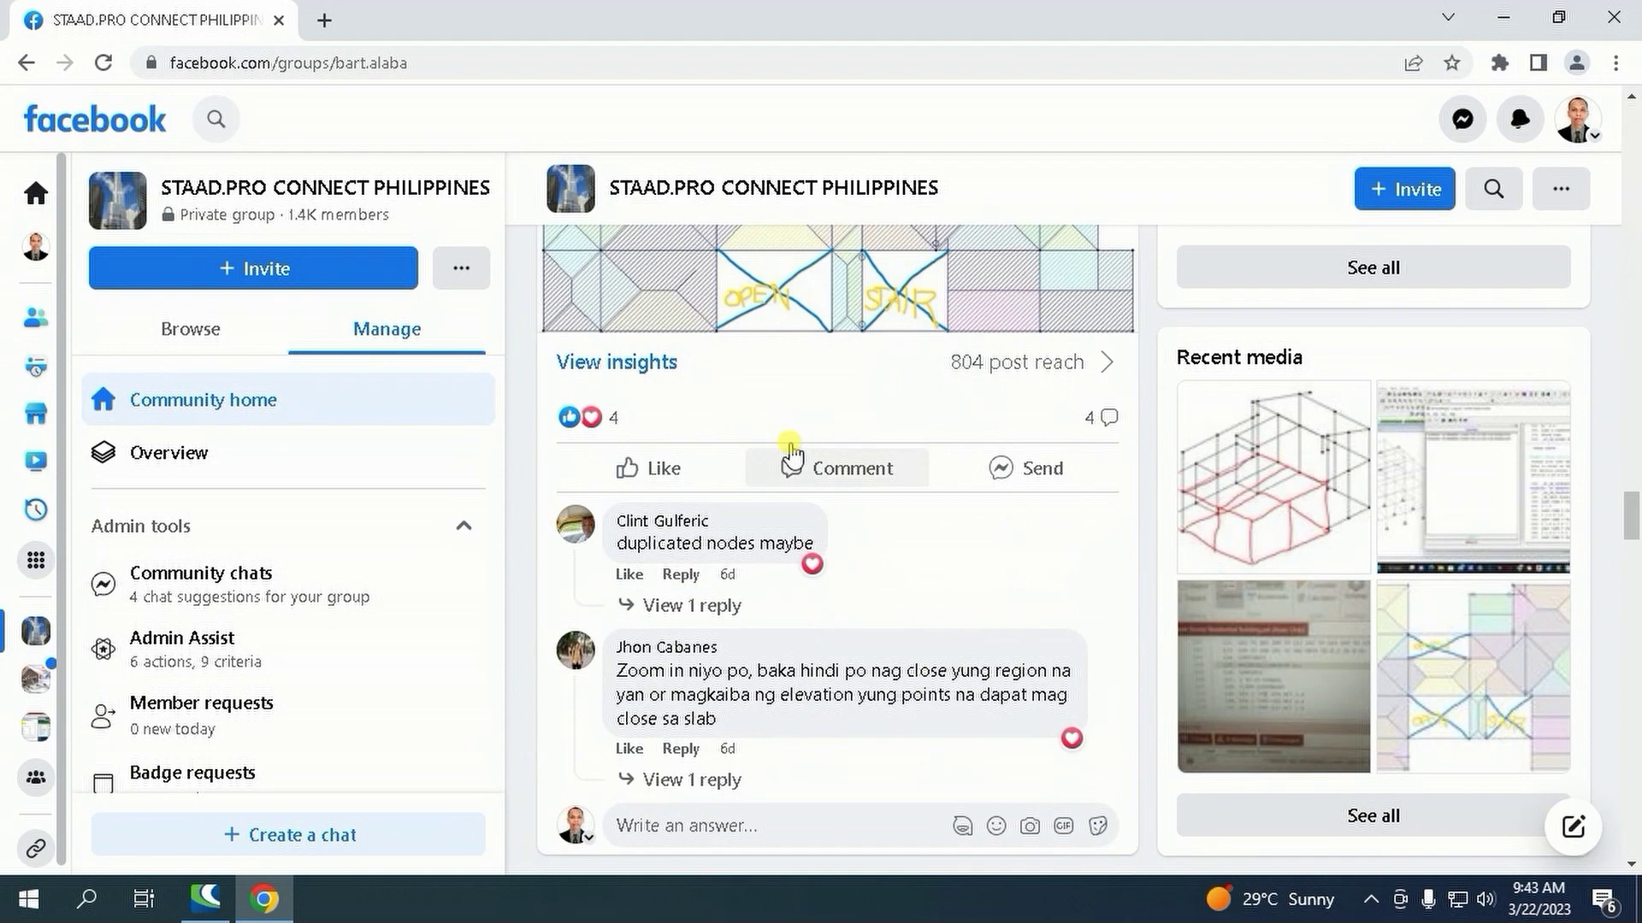
pyautogui.scroll(-5, 791, 445)
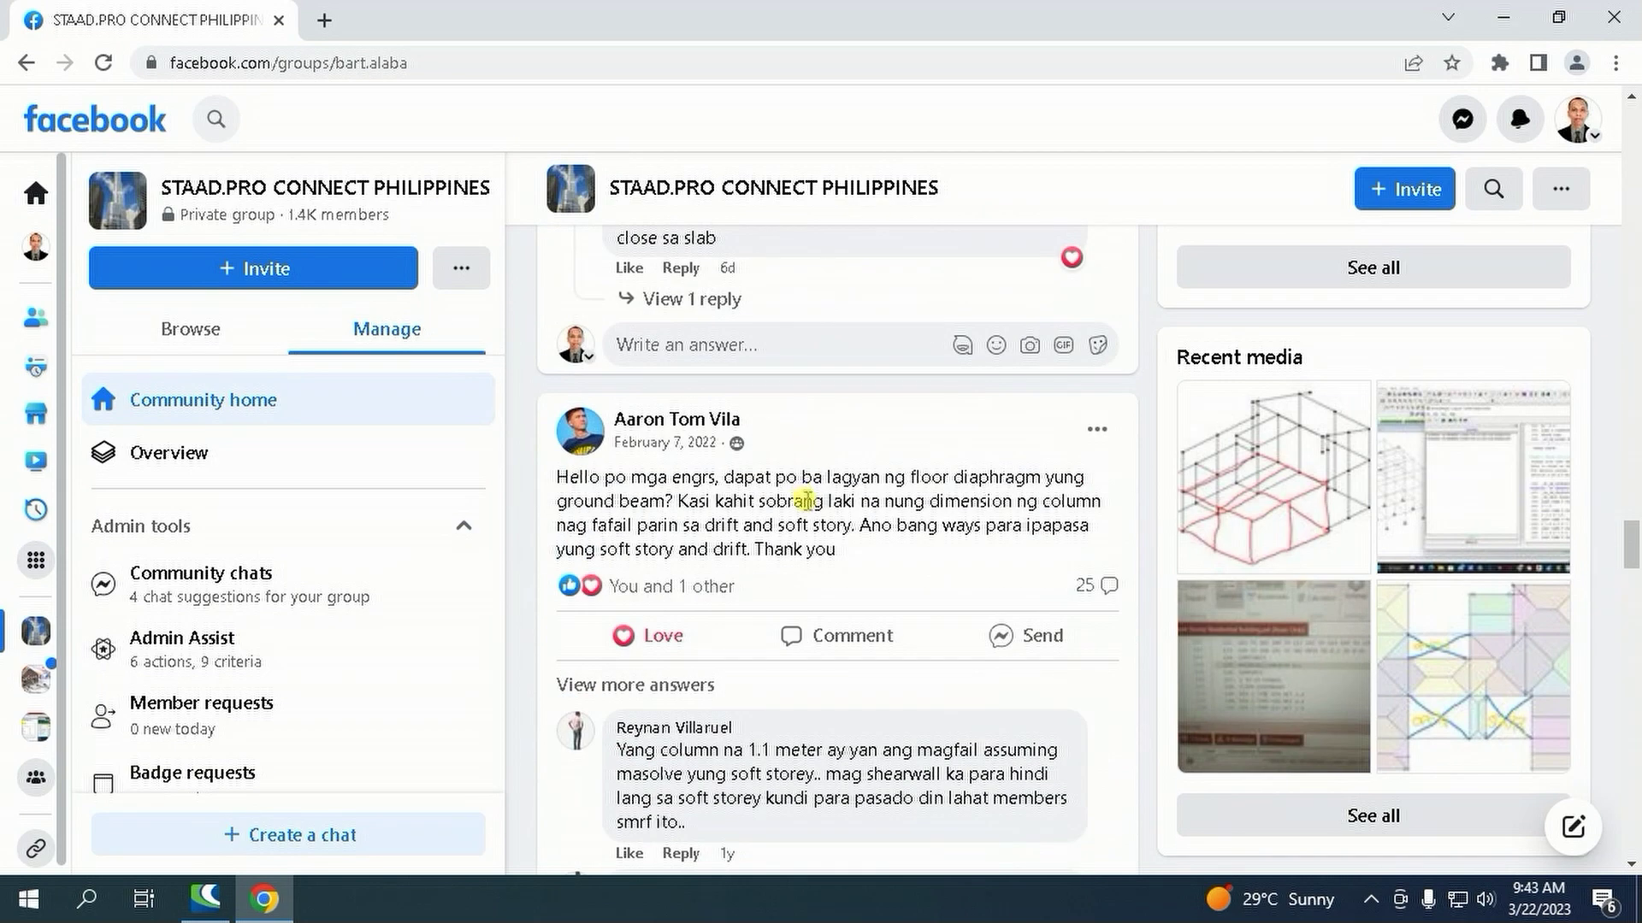
pyautogui.scroll(-8, 808, 500)
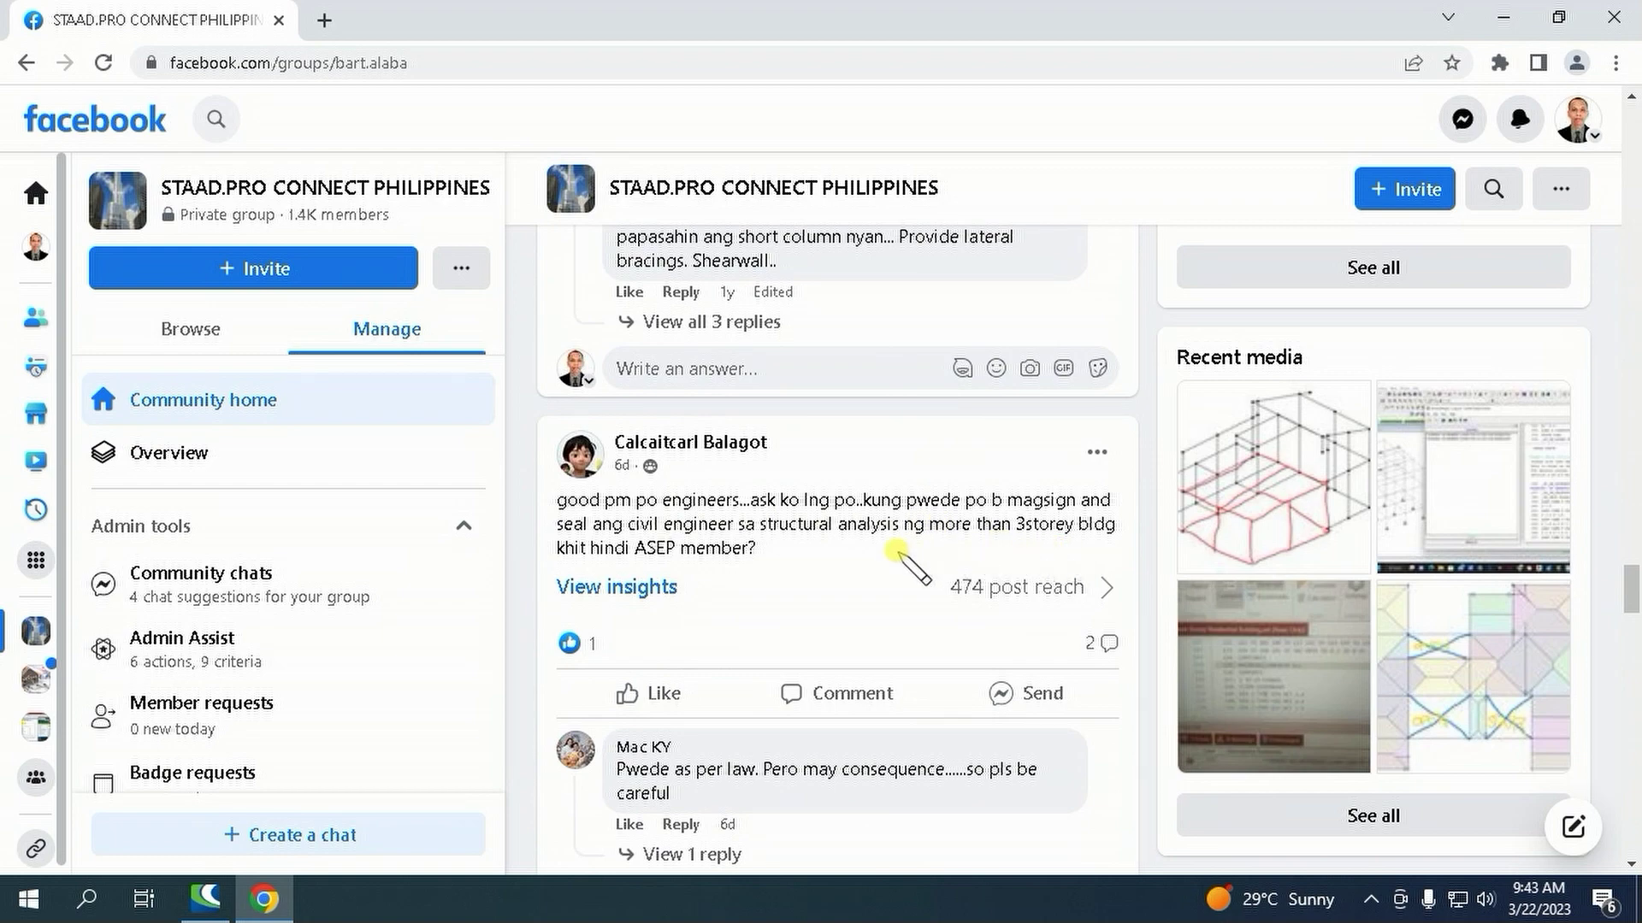
pyautogui.scroll(-10, 894, 553)
pyautogui.scroll(-3, 893, 551)
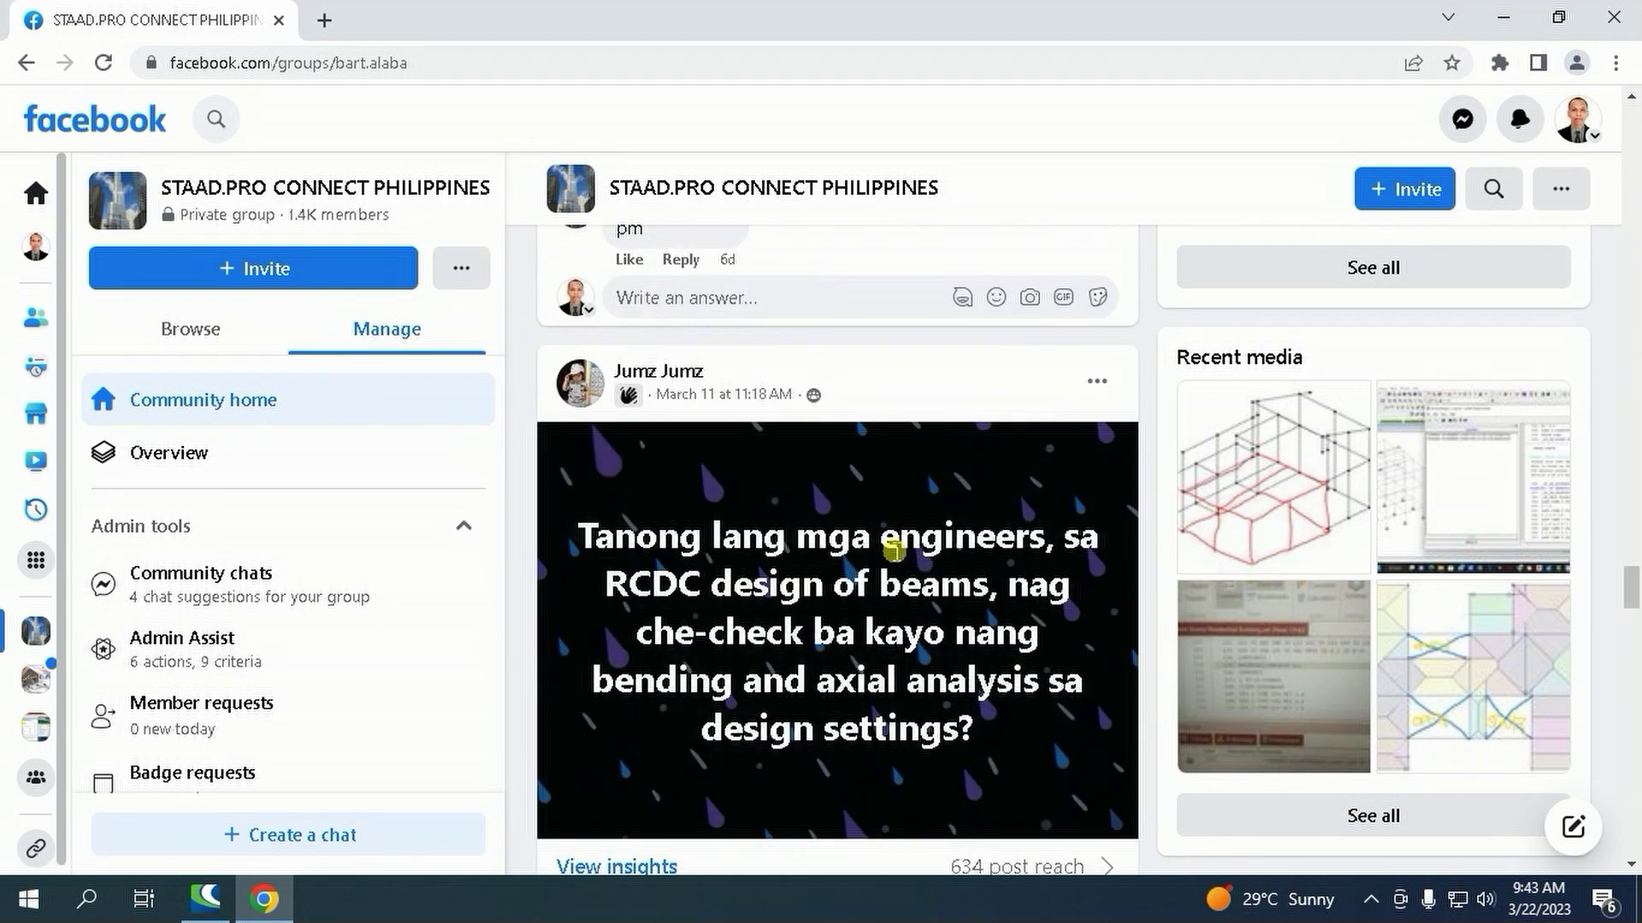
pyautogui.scroll(-8, 894, 553)
pyautogui.scroll(-3, 774, 453)
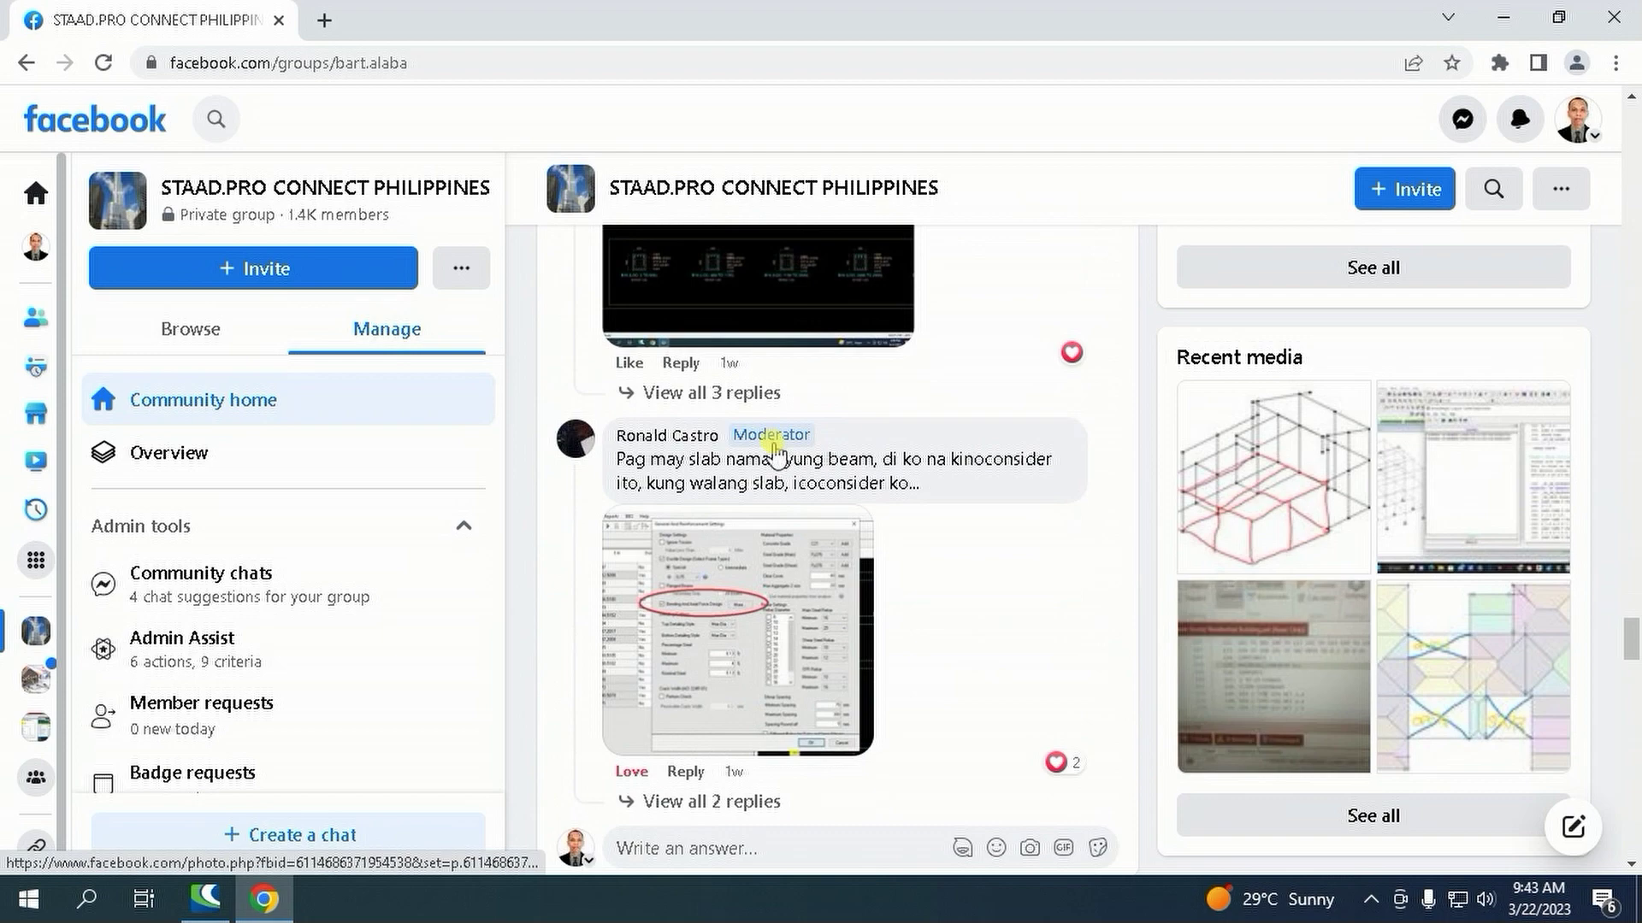
pyautogui.scroll(-4, 774, 453)
pyautogui.scroll(-1, 778, 458)
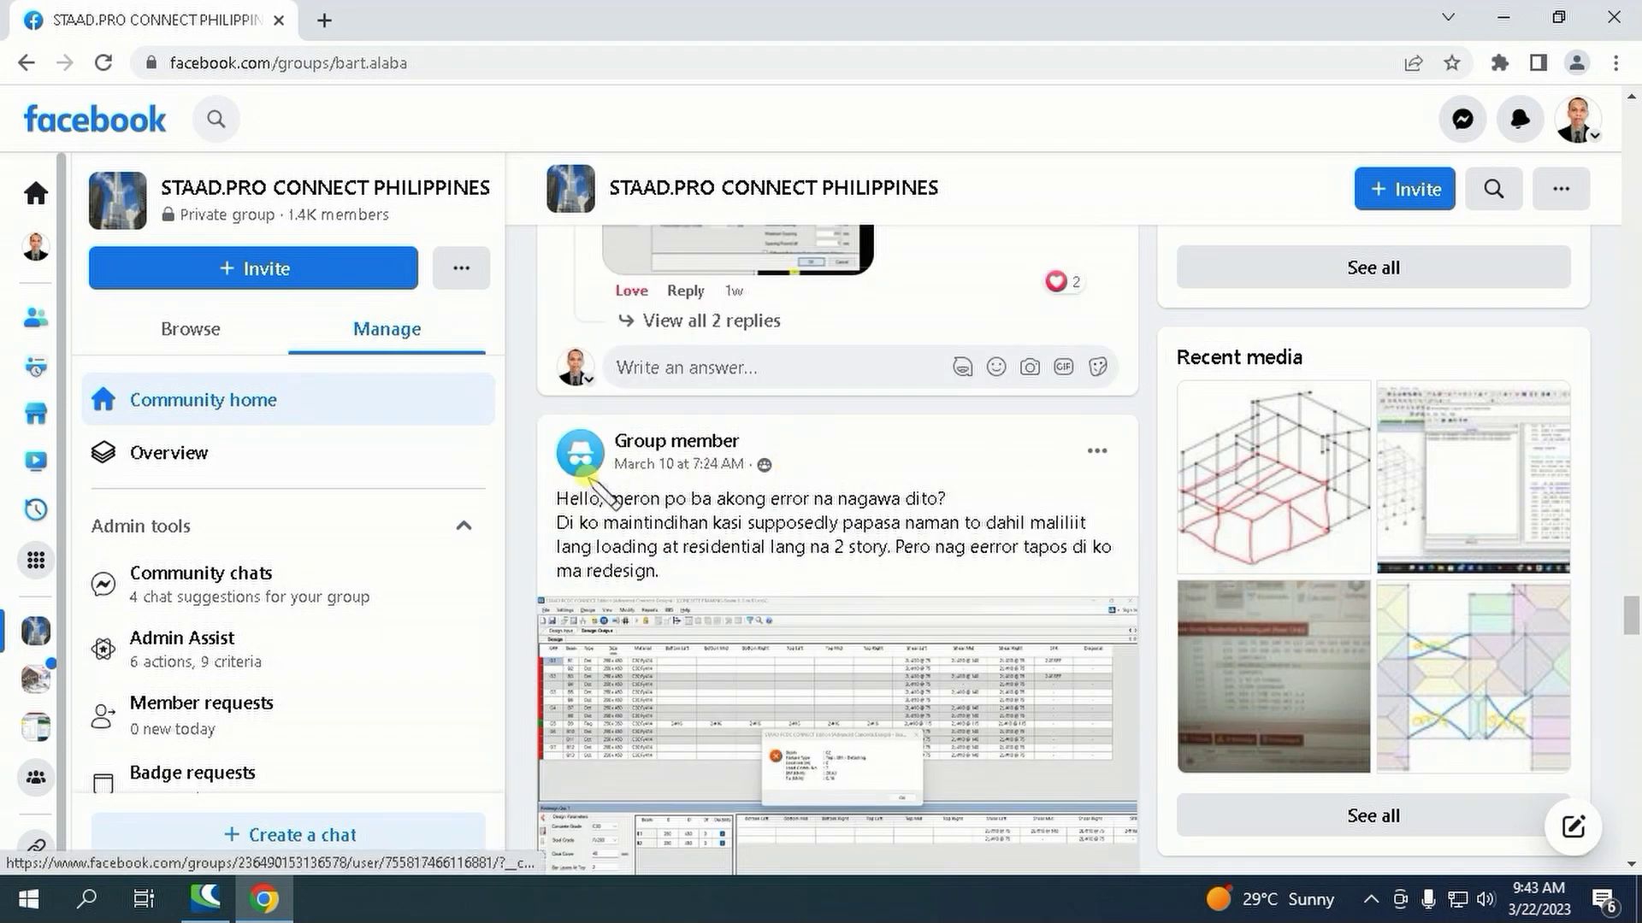
pyautogui.scroll(-3, 897, 539)
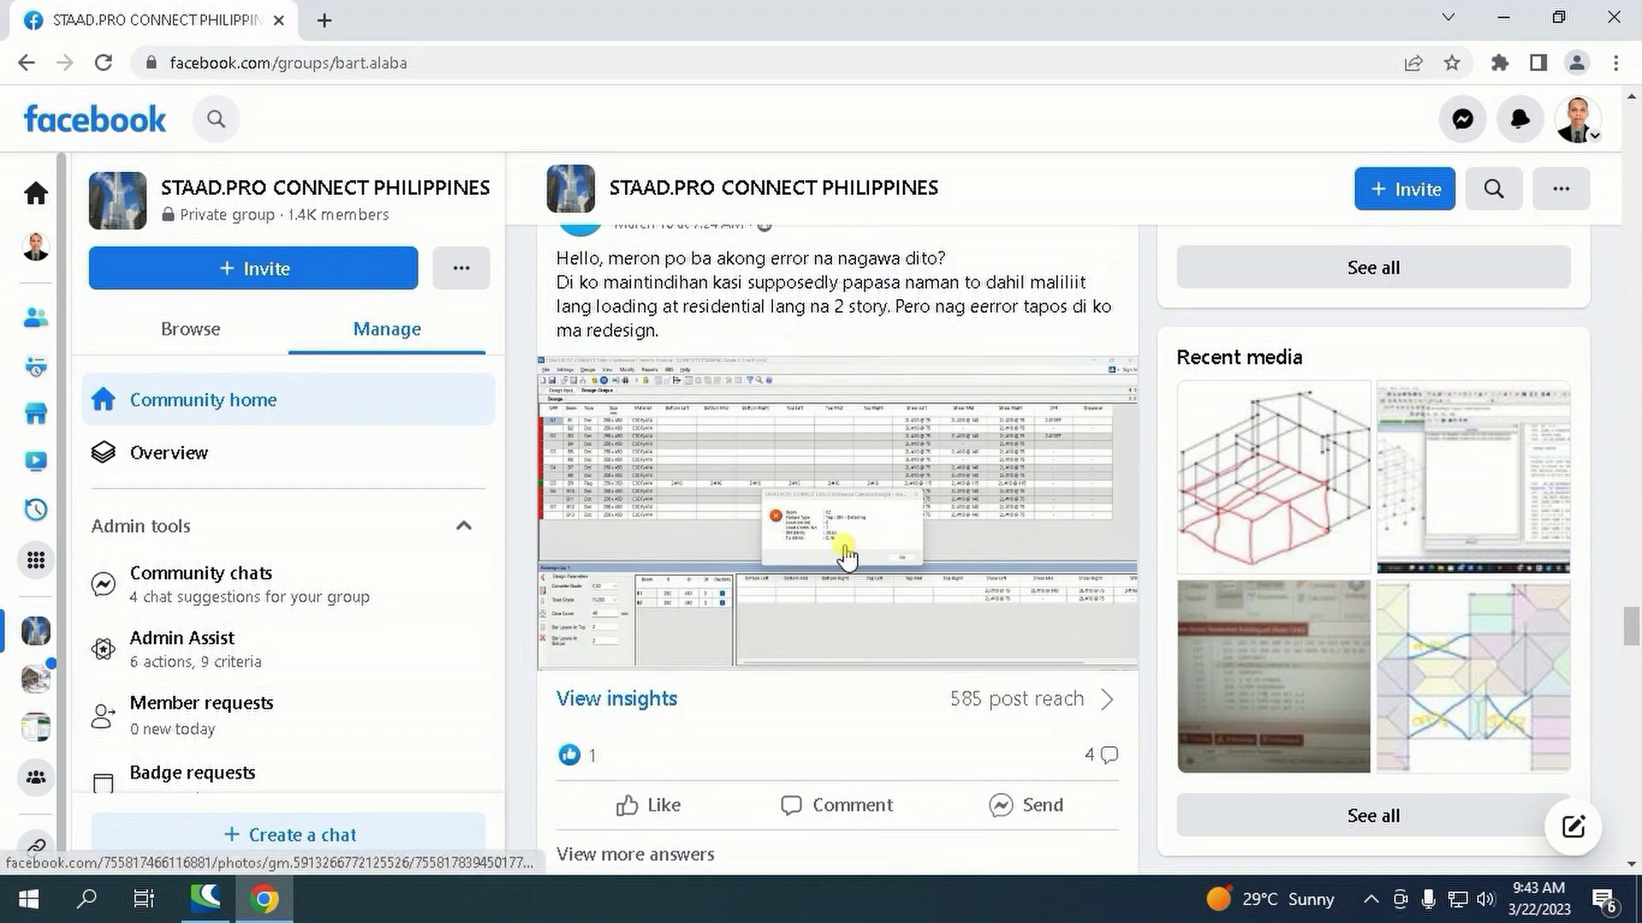
pyautogui.scroll(-16, 846, 556)
pyautogui.scroll(-8, 845, 545)
pyautogui.scroll(1, 843, 539)
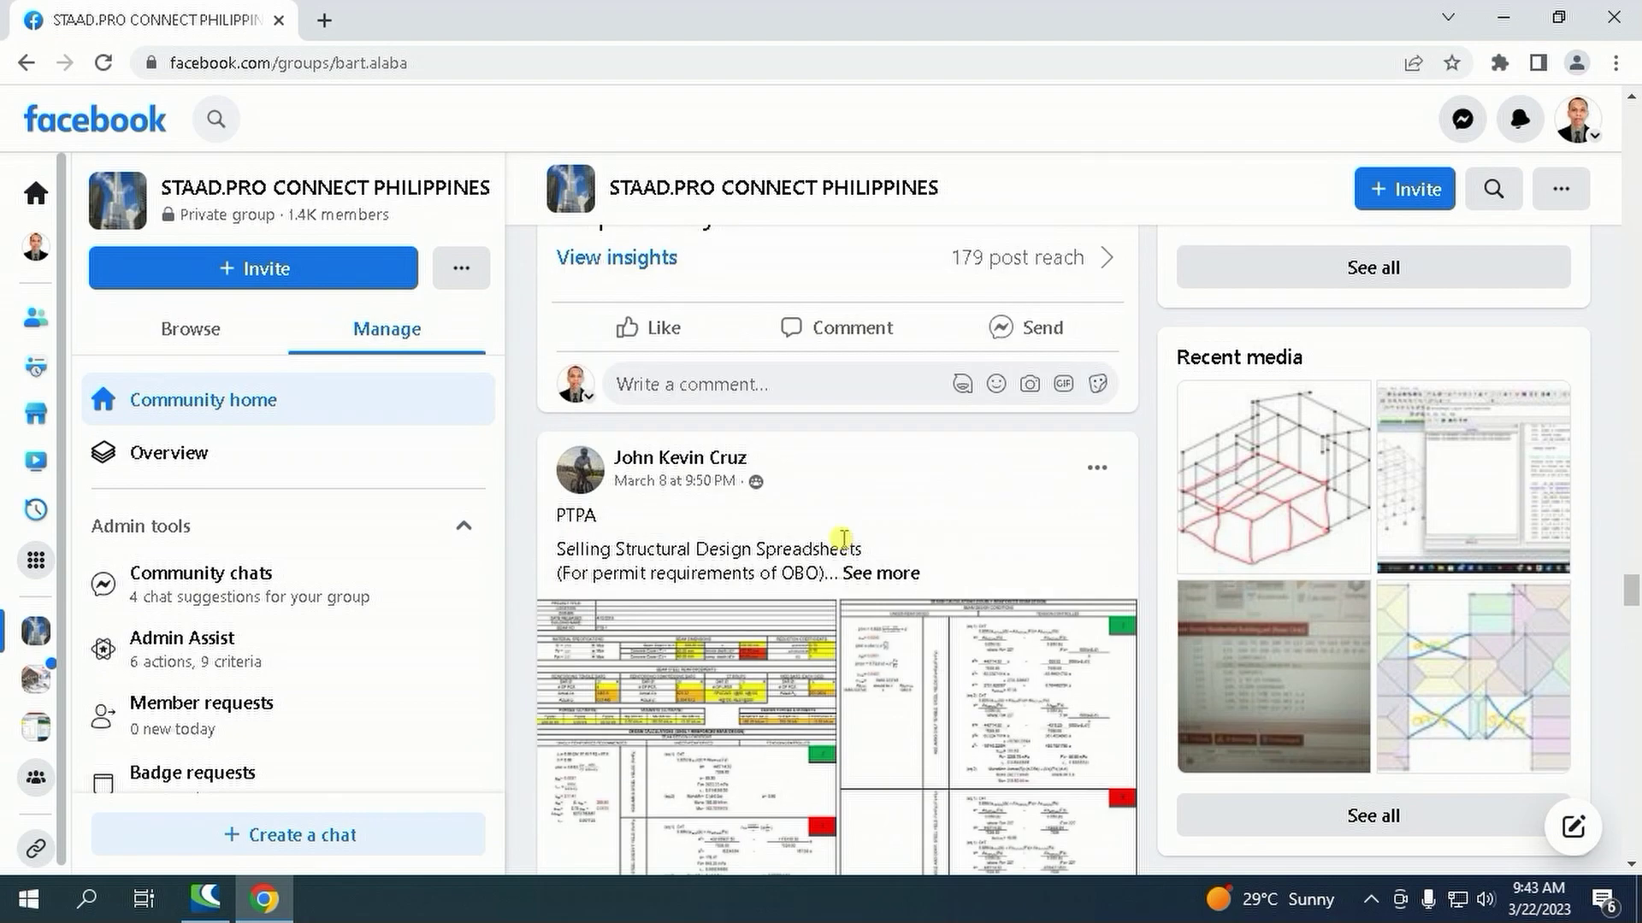
pyautogui.scroll(12, 843, 538)
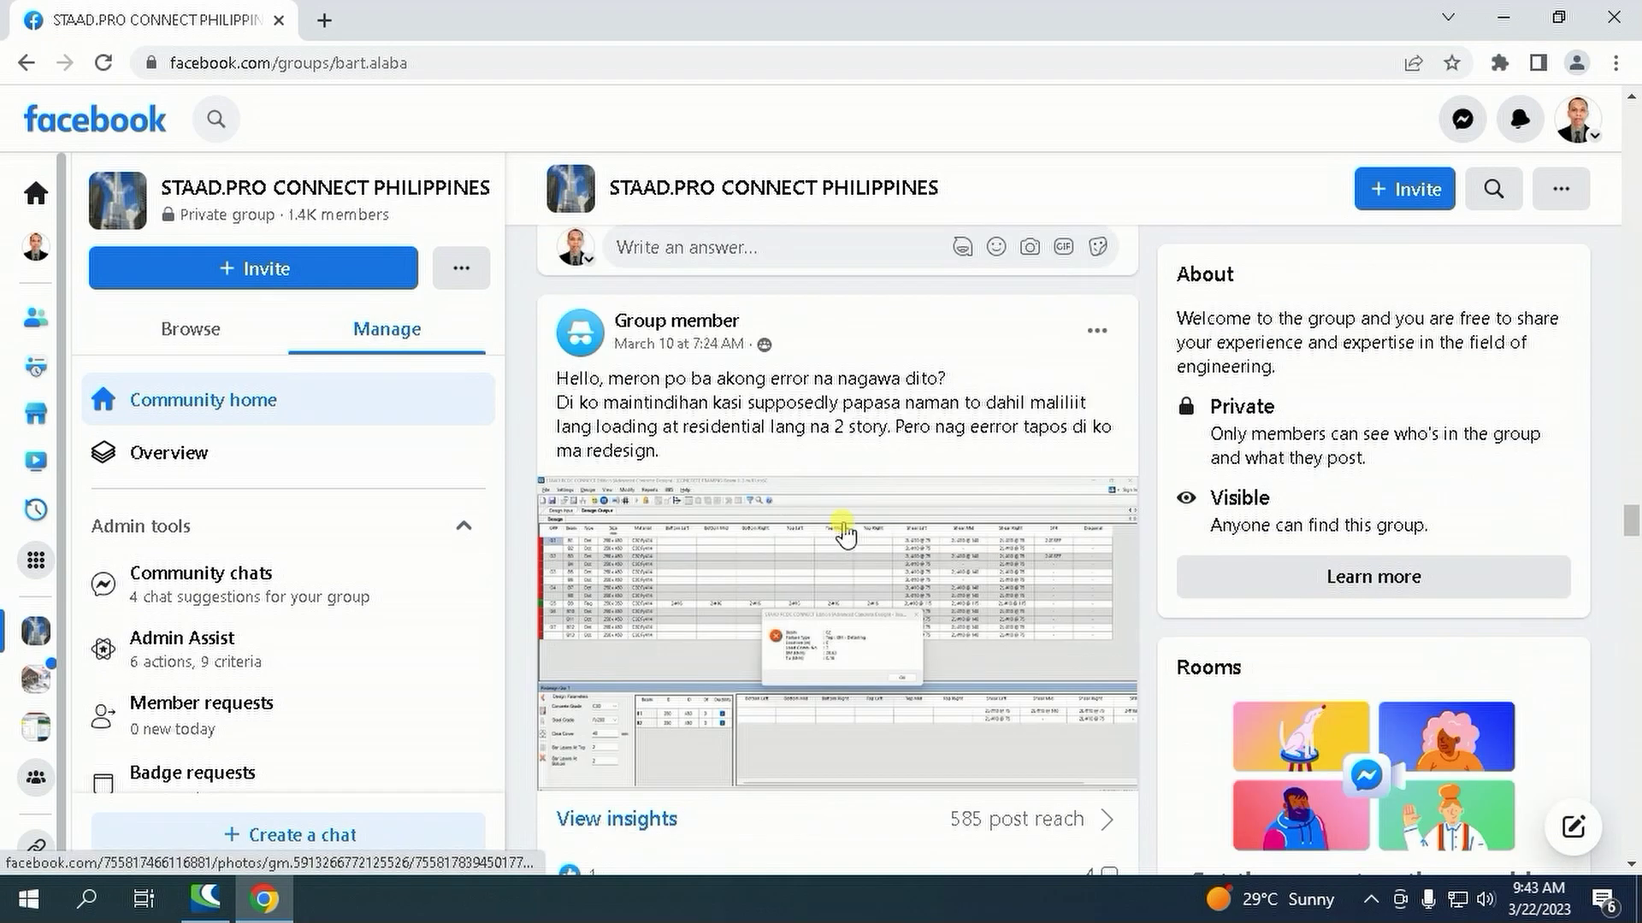
pyautogui.scroll(-2, 844, 534)
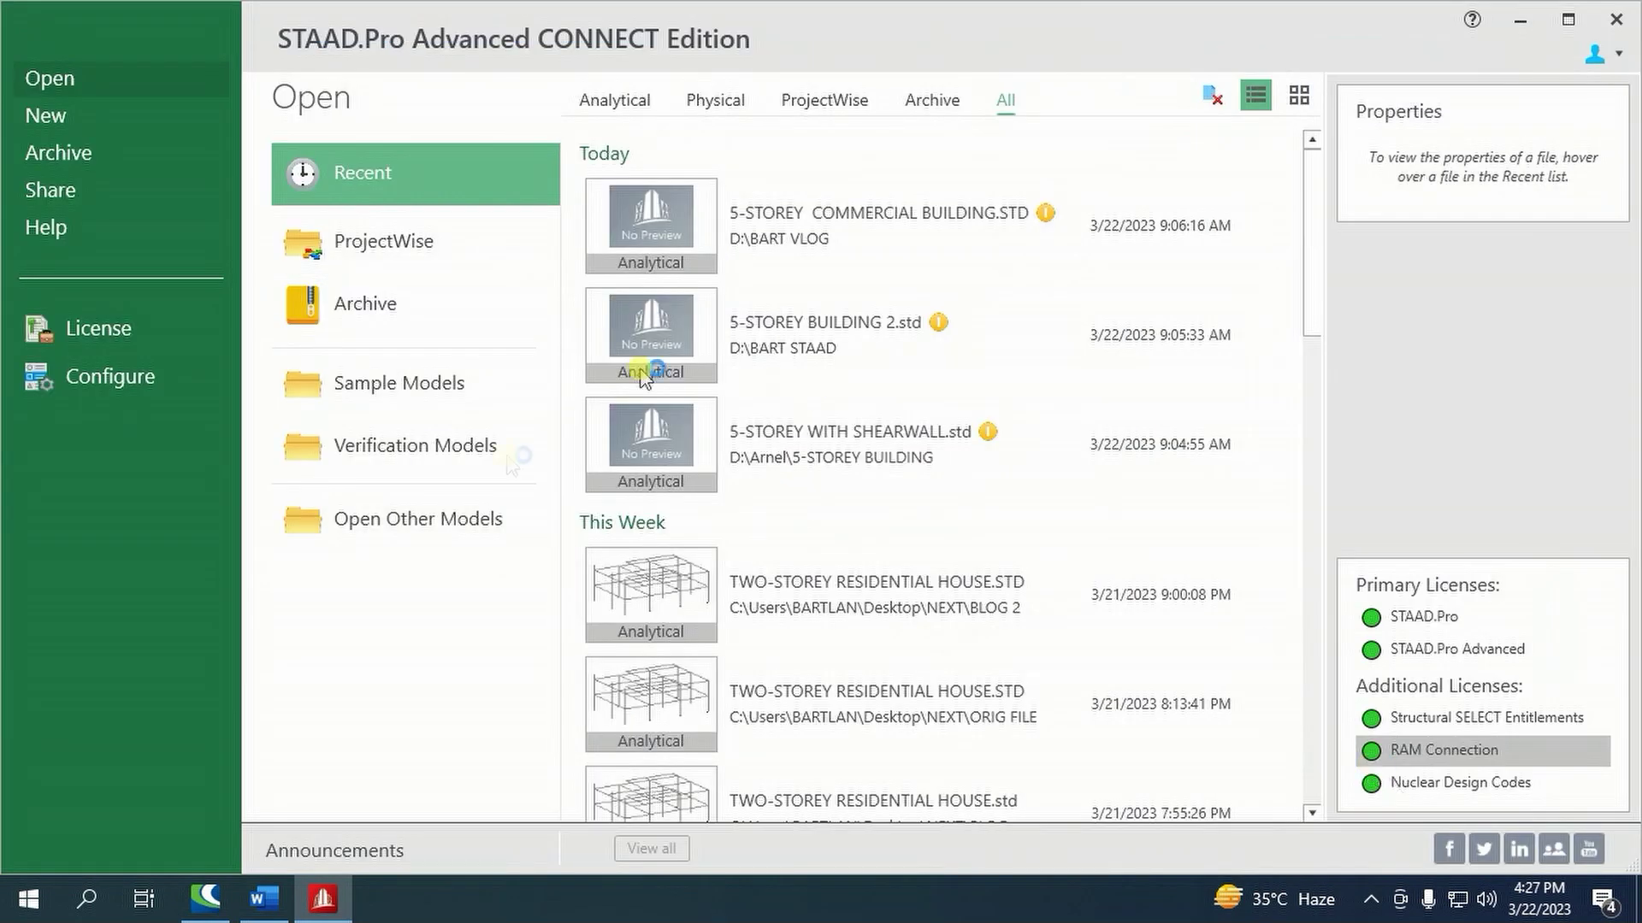
# - In STAAD.Pro, open the TWO-STOREY RESIDENTIAL HOUSE model from the BLOG 2 folder inside the desktop's NEXT folder
pyautogui.click(439, 516)
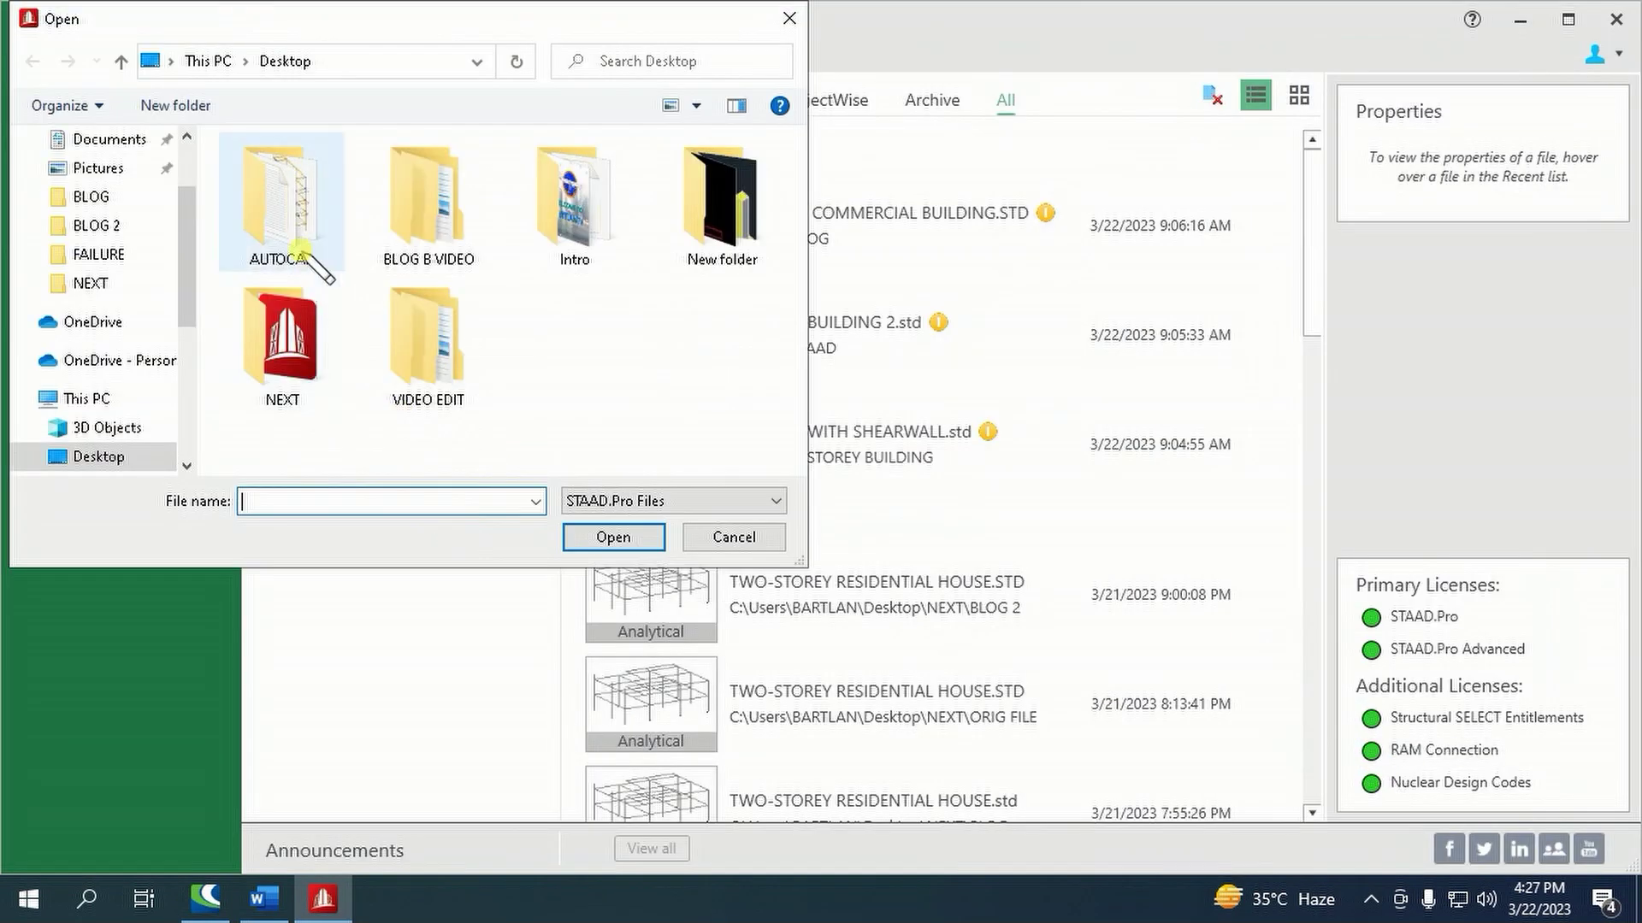
pyautogui.doubleClick(286, 342)
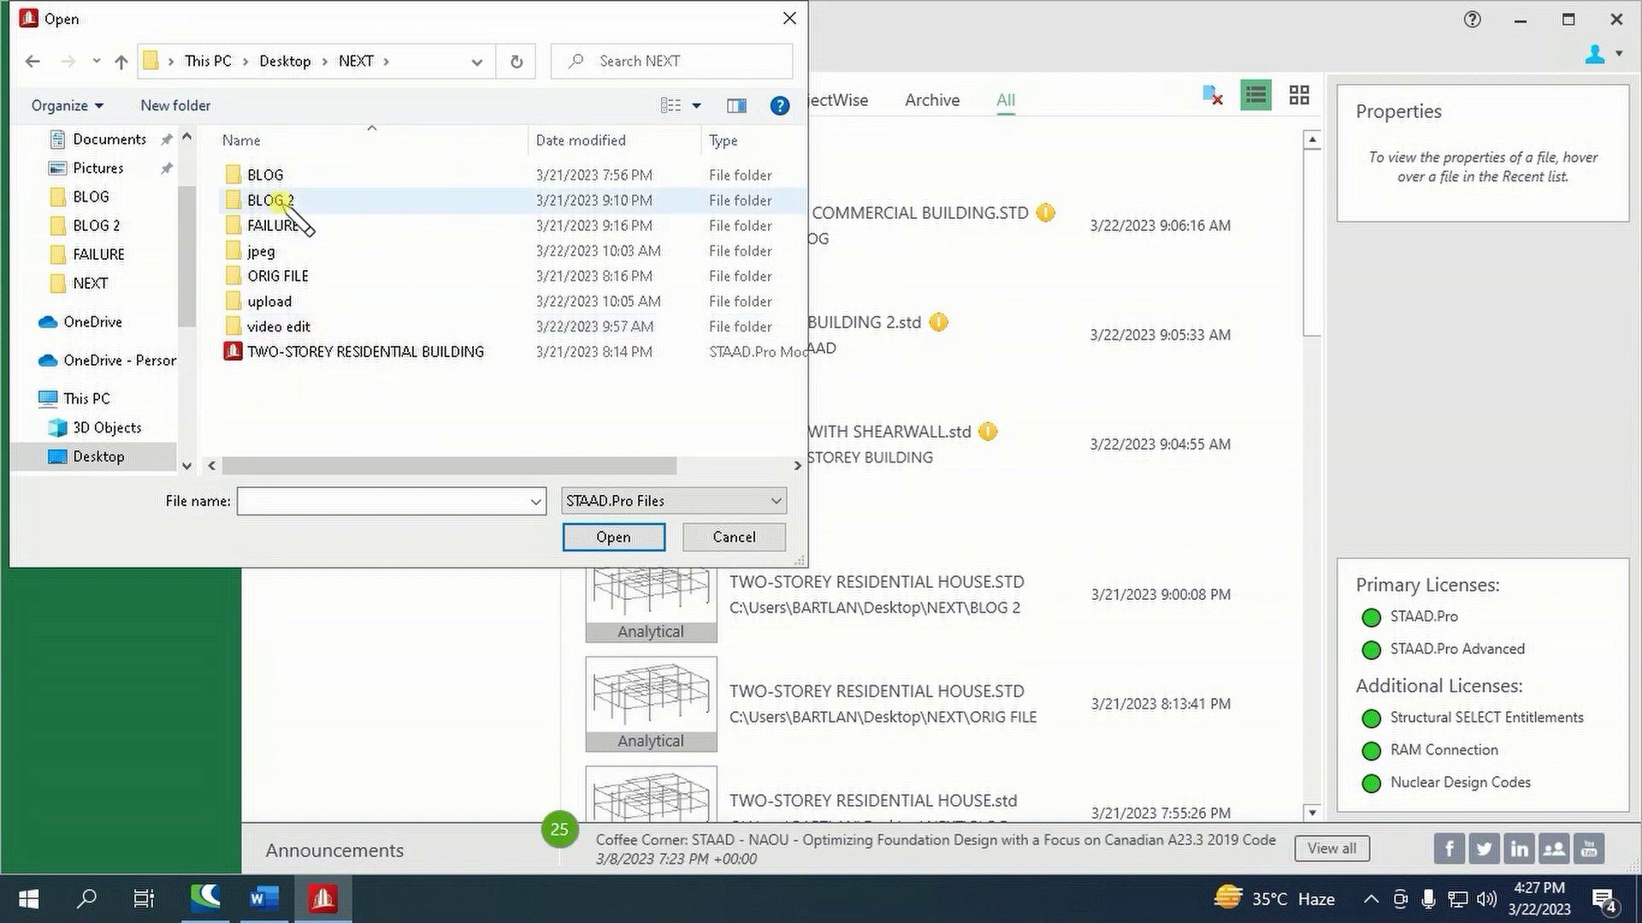
pyautogui.doubleClick(272, 200)
pyautogui.doubleClick(330, 174)
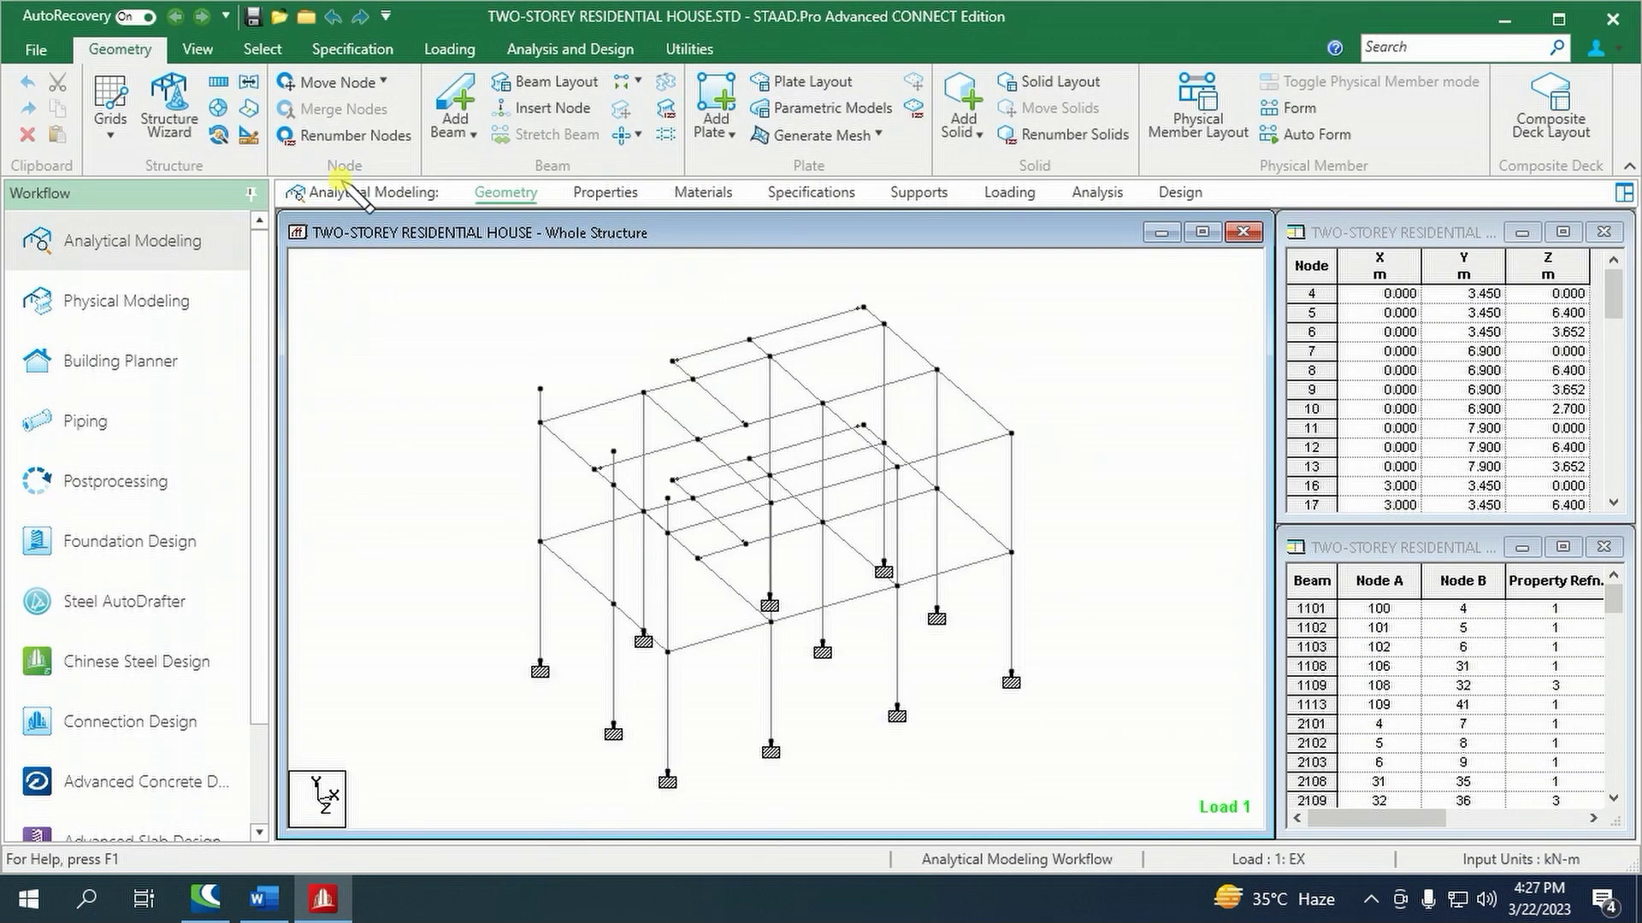
# - Inspect the UBC seismic loads of load cases EX and EZ on the structure
pyautogui.click(1011, 193)
pyautogui.click(1246, 292)
pyautogui.click(1270, 292)
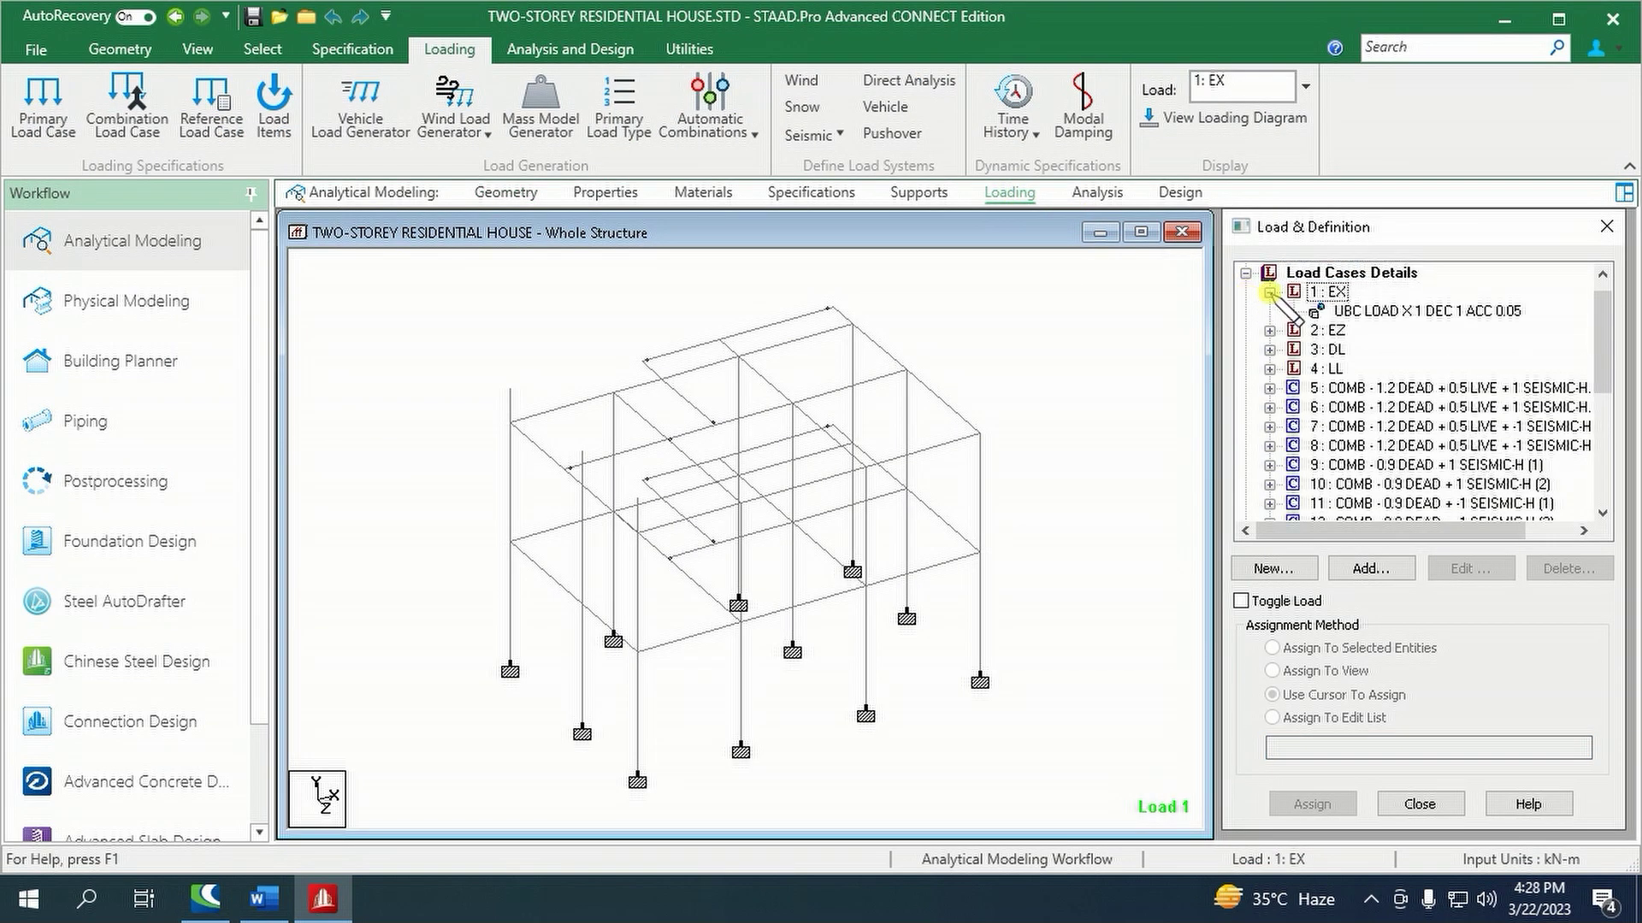
pyautogui.click(1378, 311)
pyautogui.click(1272, 331)
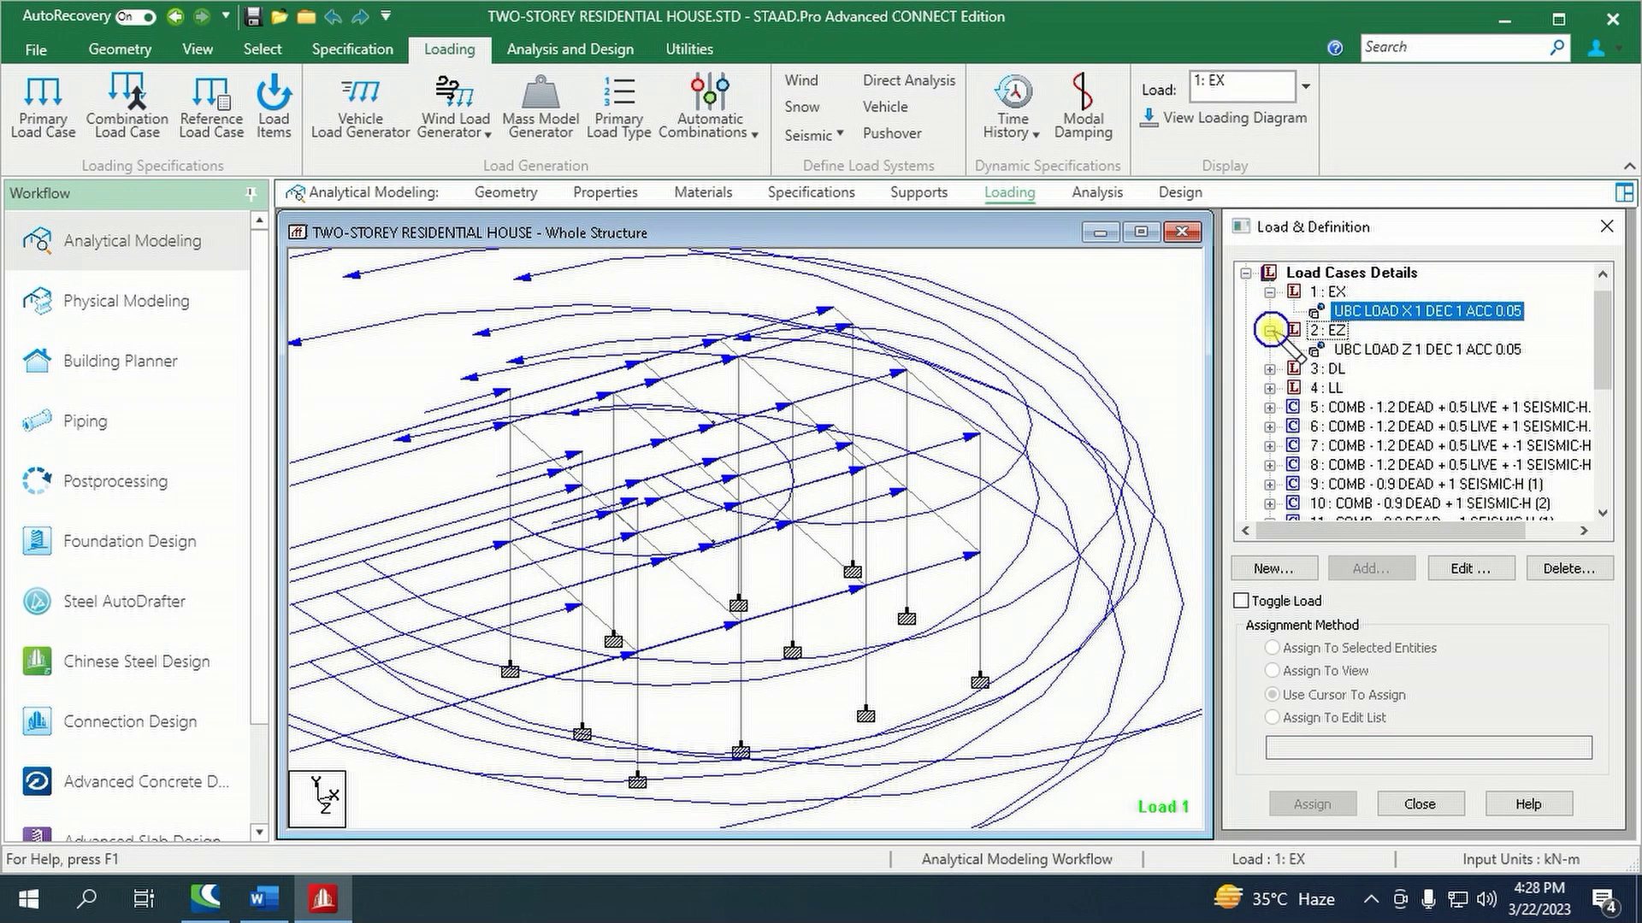
pyautogui.click(1378, 351)
pyautogui.click(1115, 359)
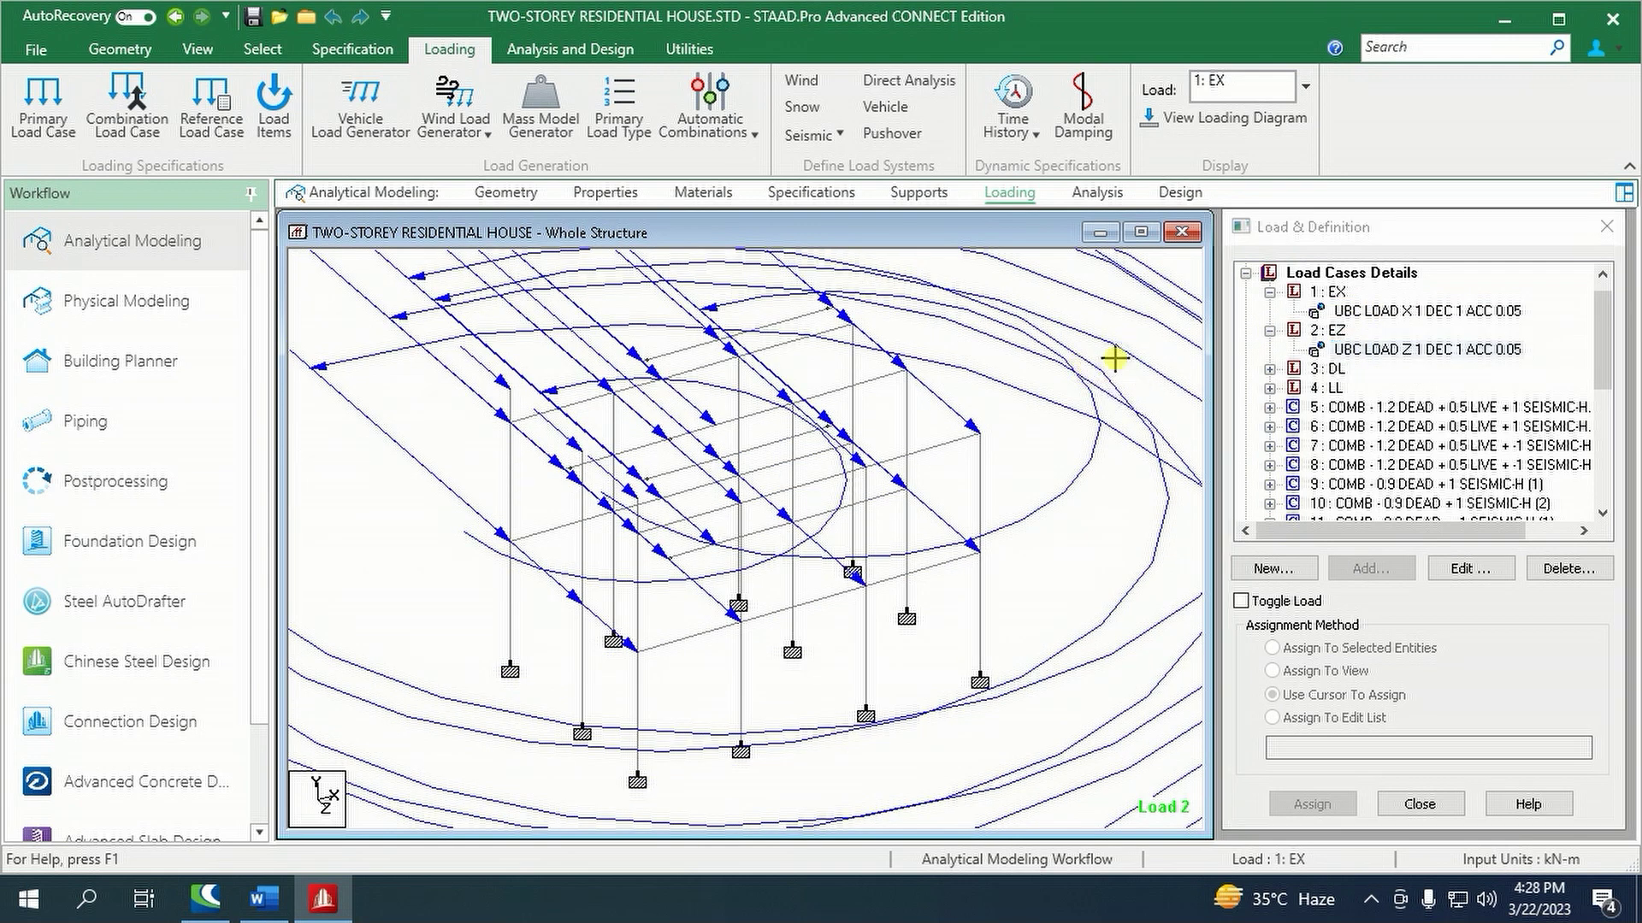
# - Run the analysis of the structure and open its analysis output in a maximized viewer window
pyautogui.click(564, 49)
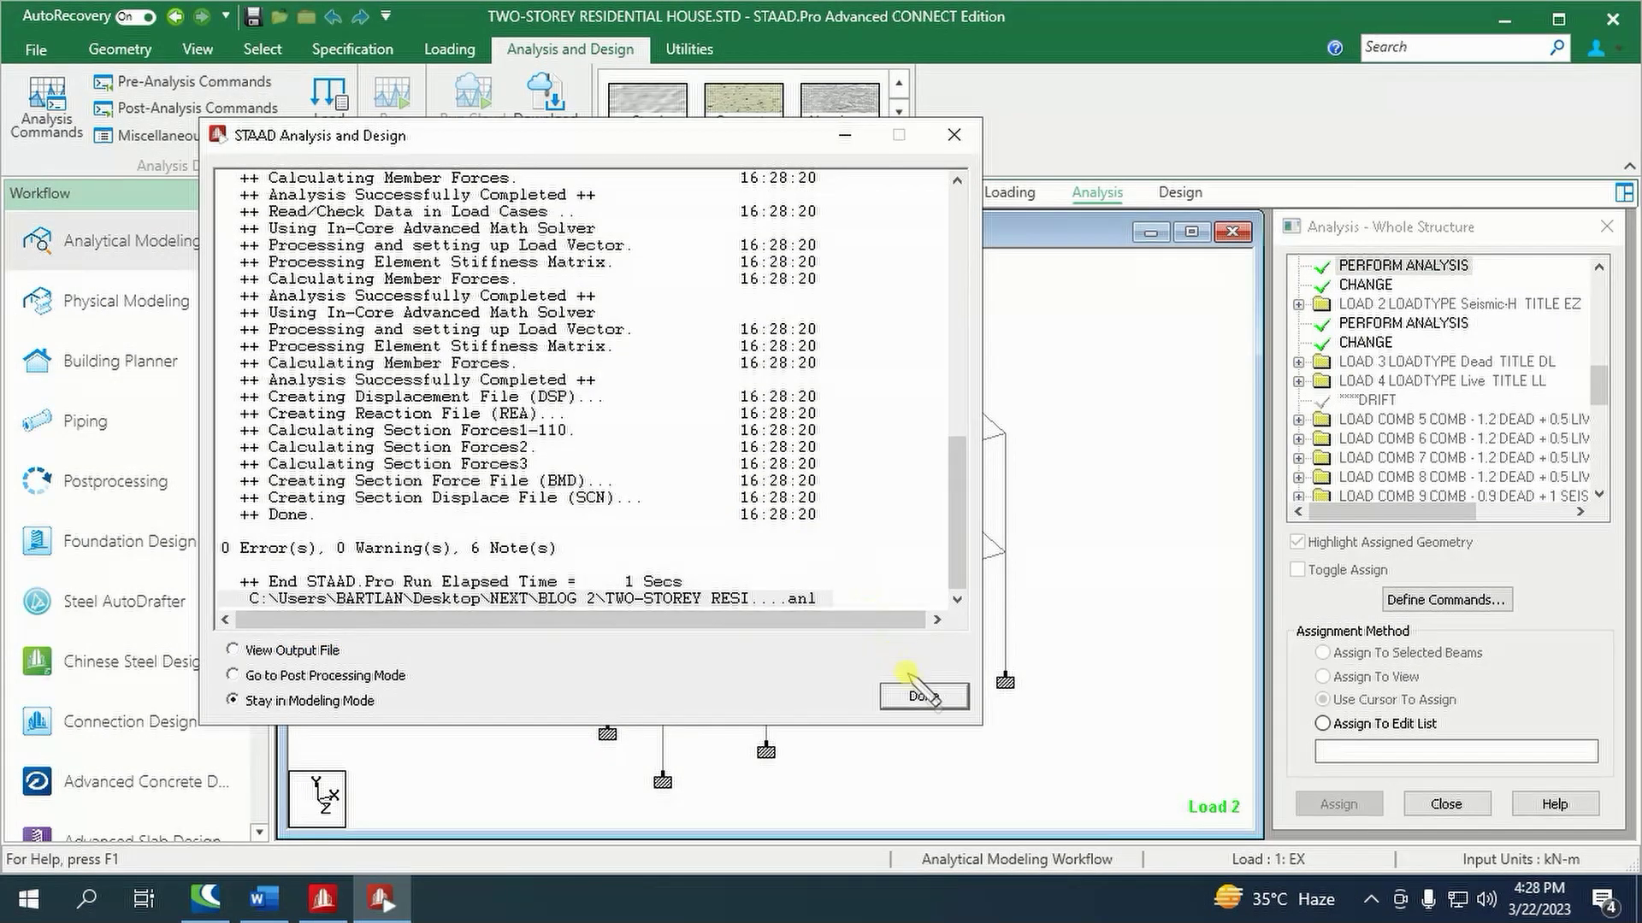
pyautogui.click(924, 697)
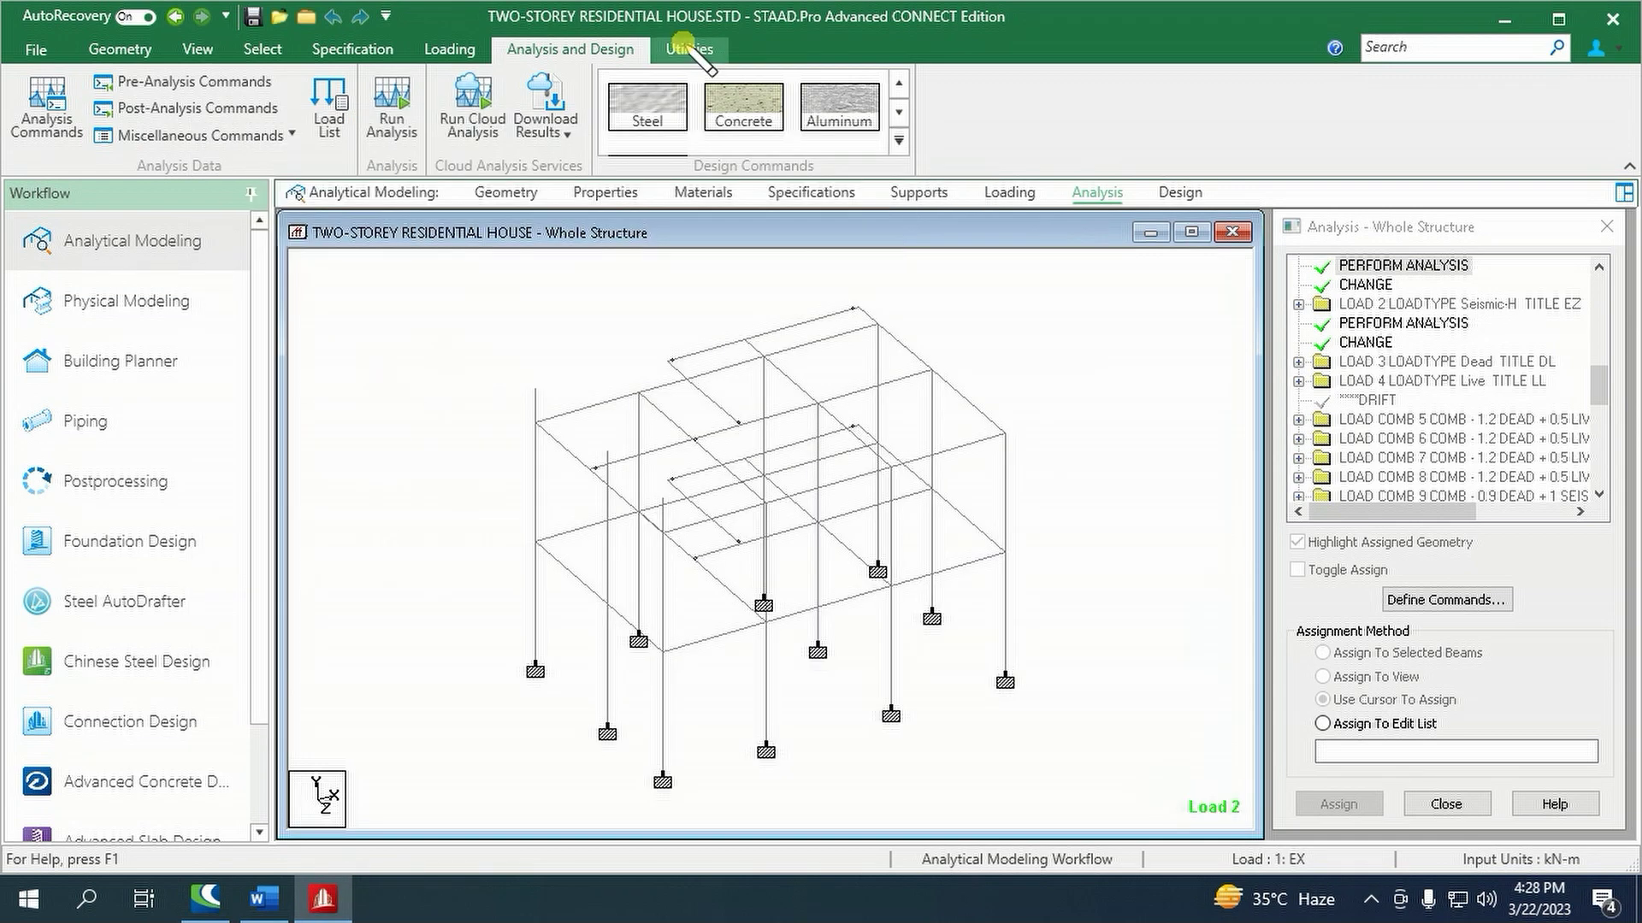
pyautogui.click(689, 48)
pyautogui.click(717, 120)
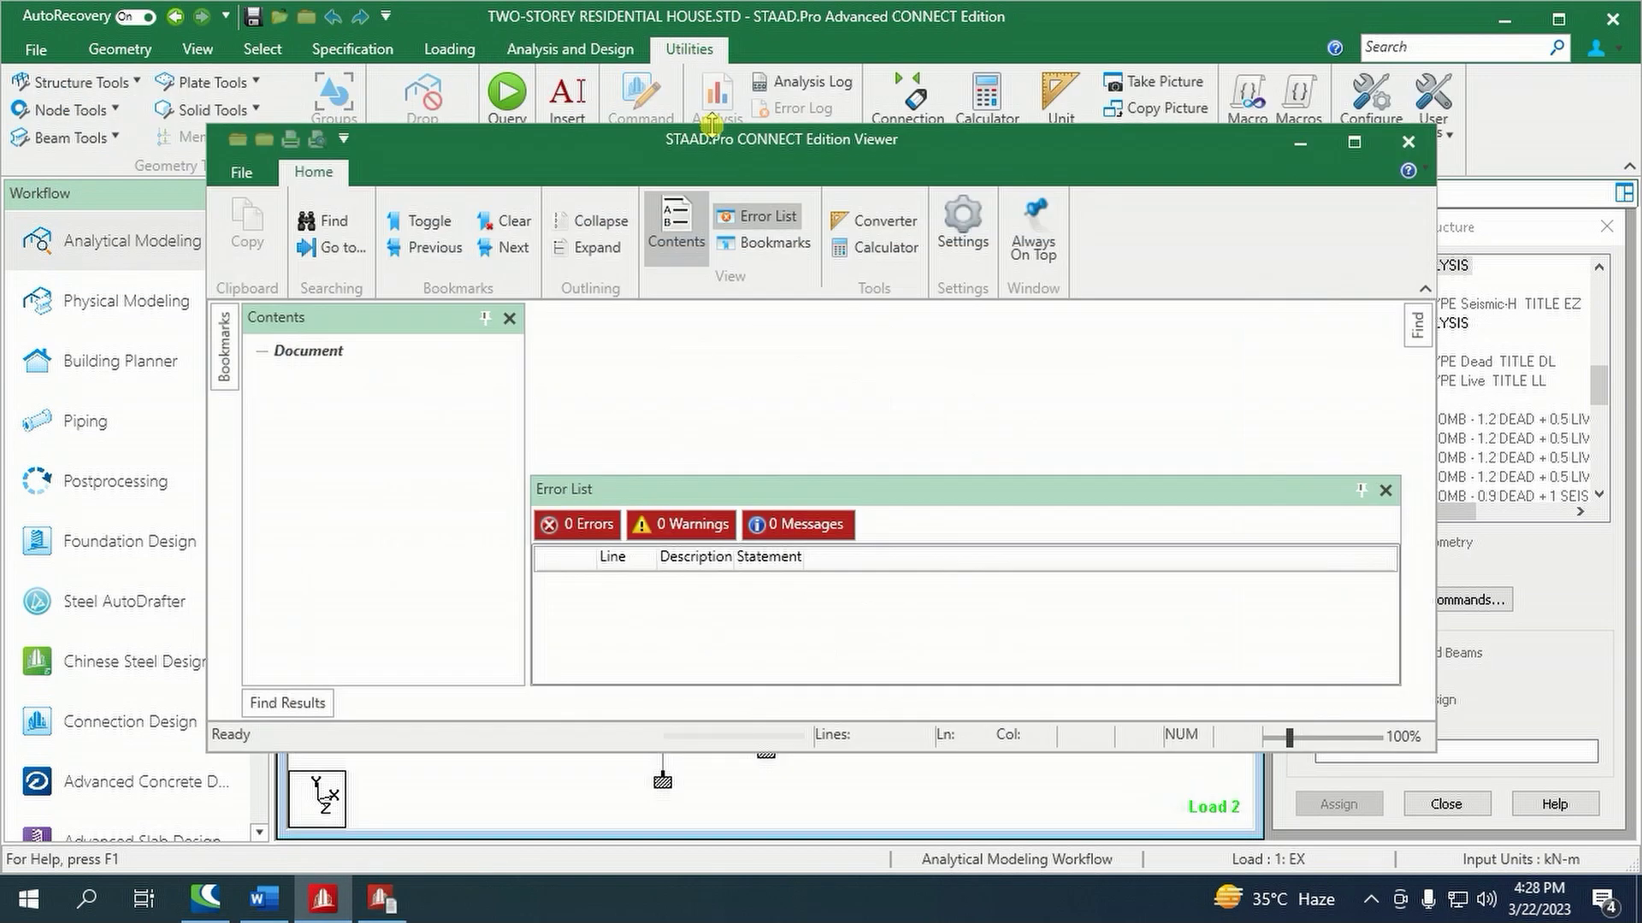
pyautogui.click(1353, 142)
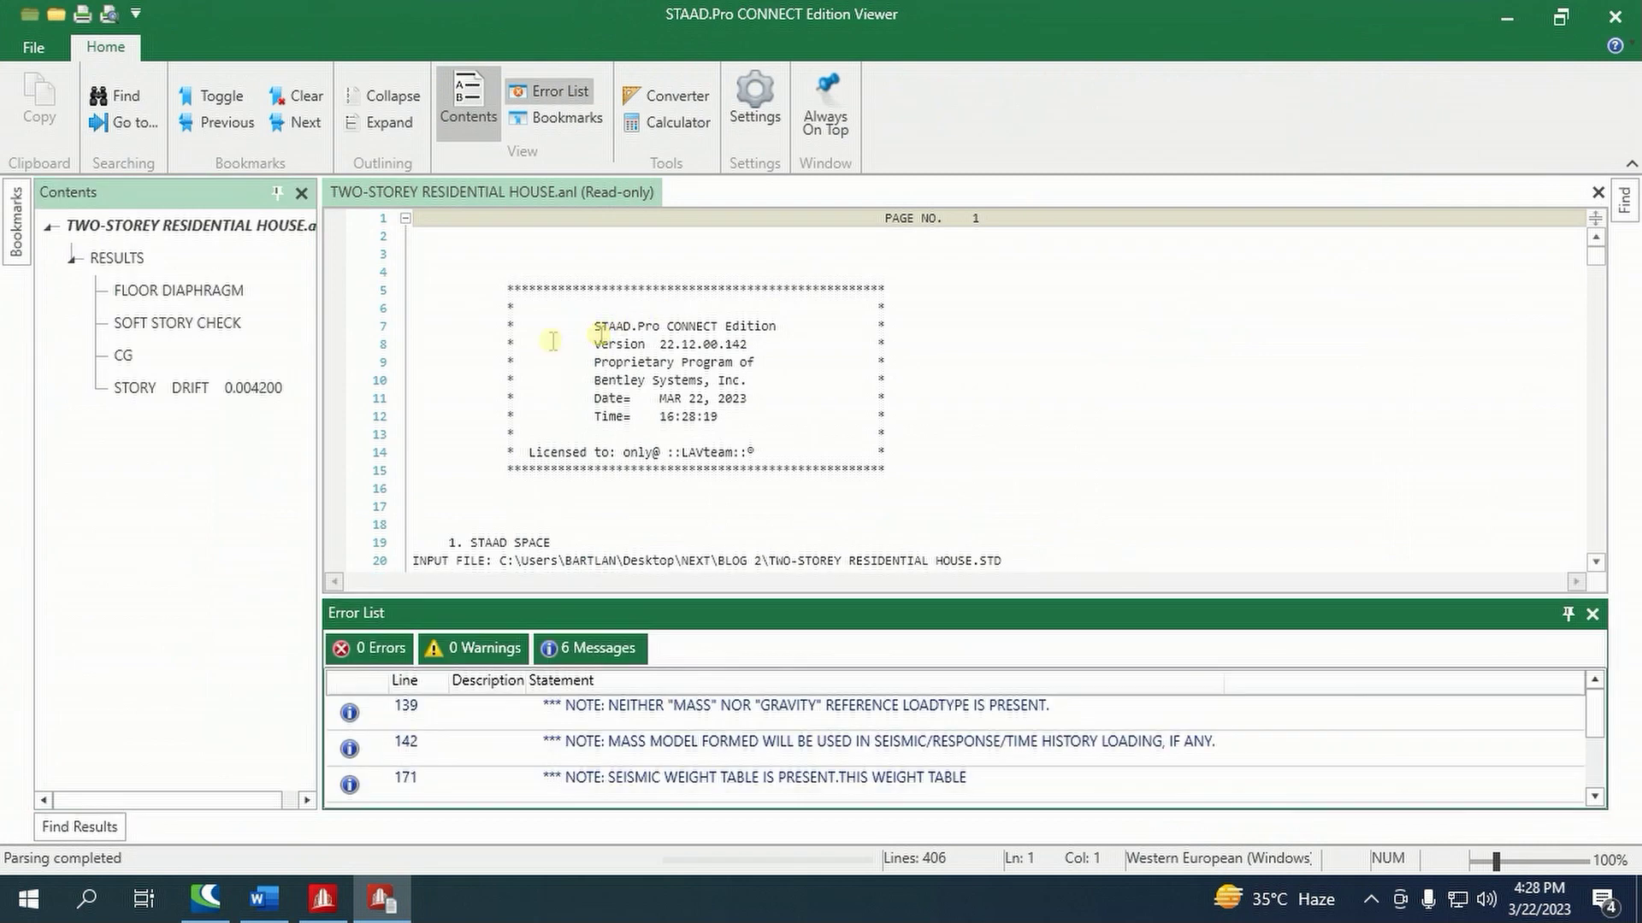
# - Review the analysis output from the floor diaphragm section down to the X-direction UBC base shear
pyautogui.click(221, 291)
pyautogui.scroll(-10, 916, 505)
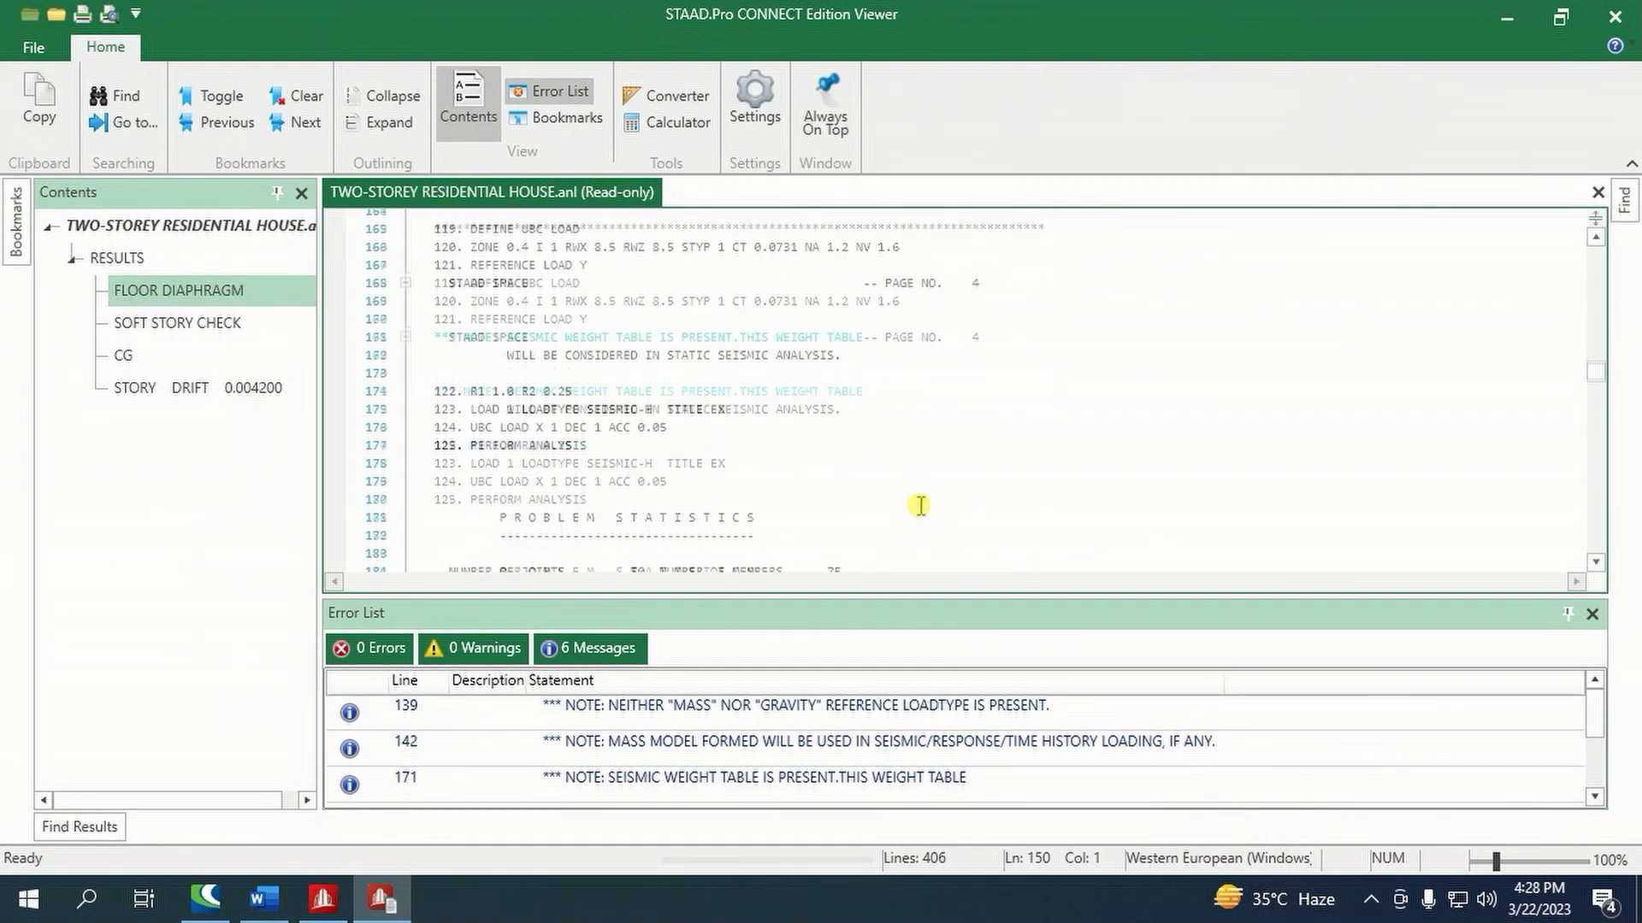
pyautogui.scroll(-7, 917, 500)
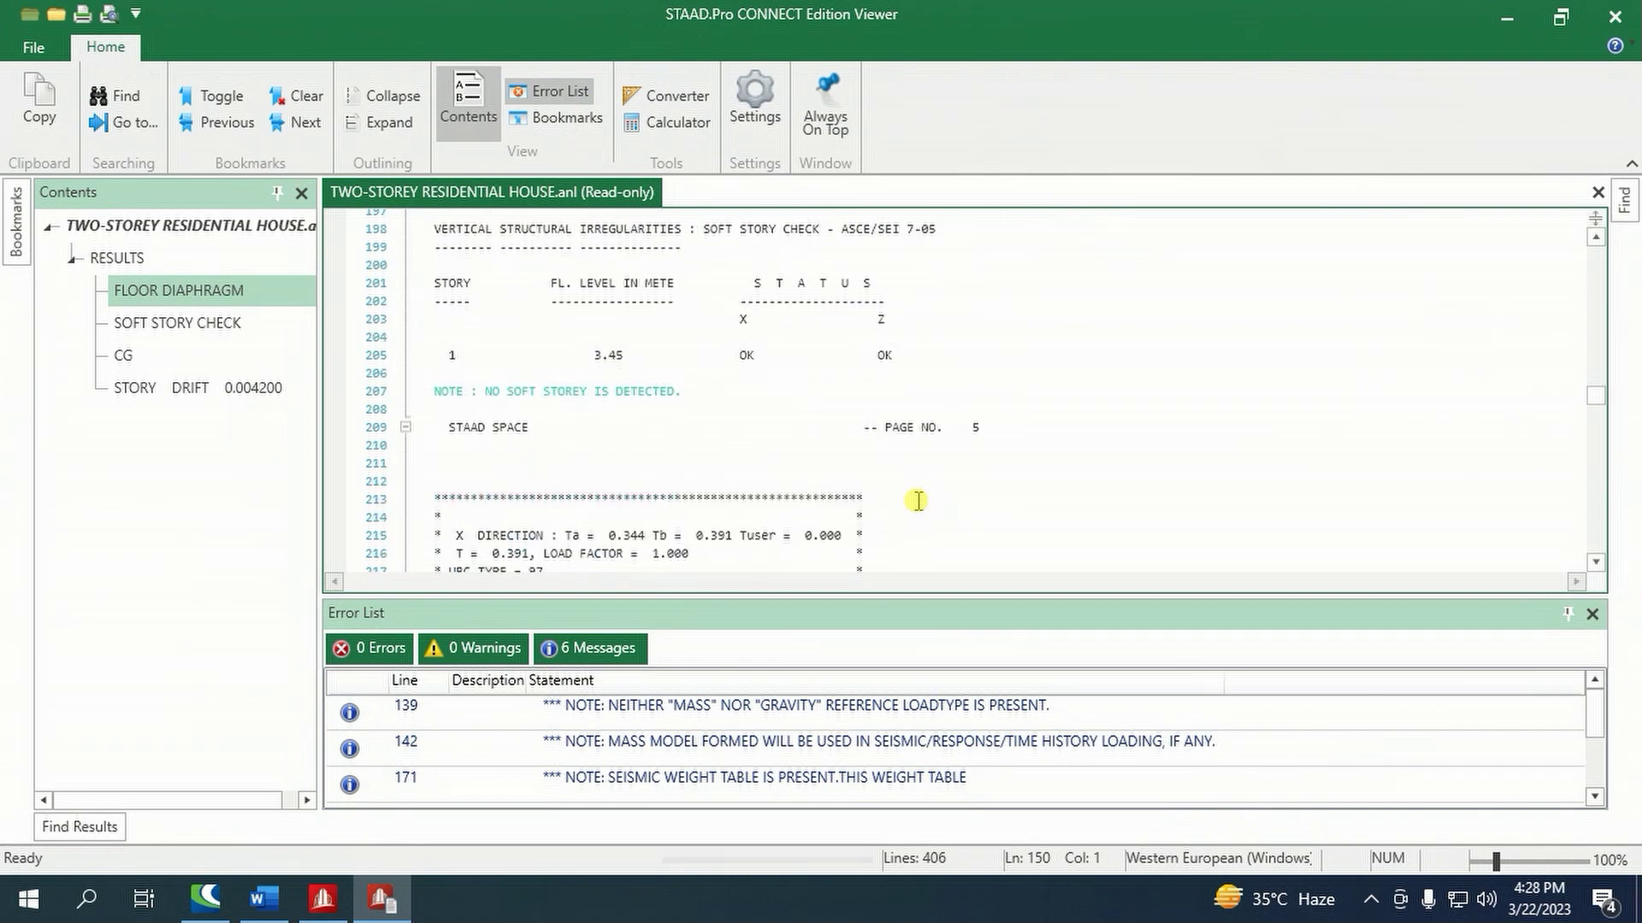
pyautogui.scroll(-2, 917, 500)
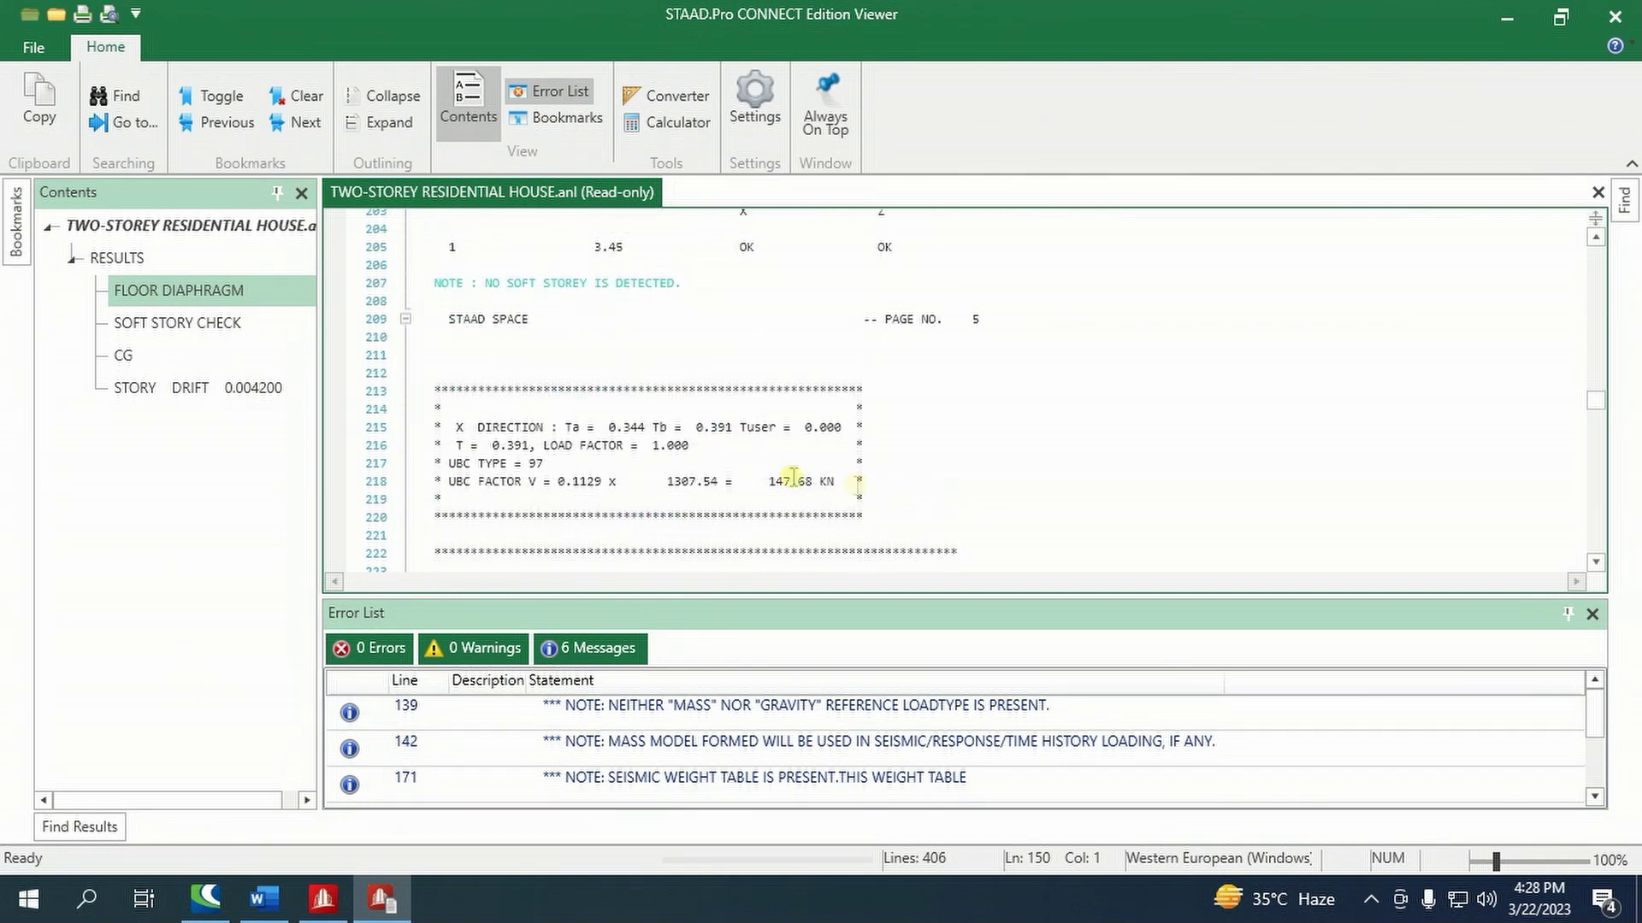
# - Examine the soft story check section of the analysis output and the seismic results following it
pyautogui.click(159, 322)
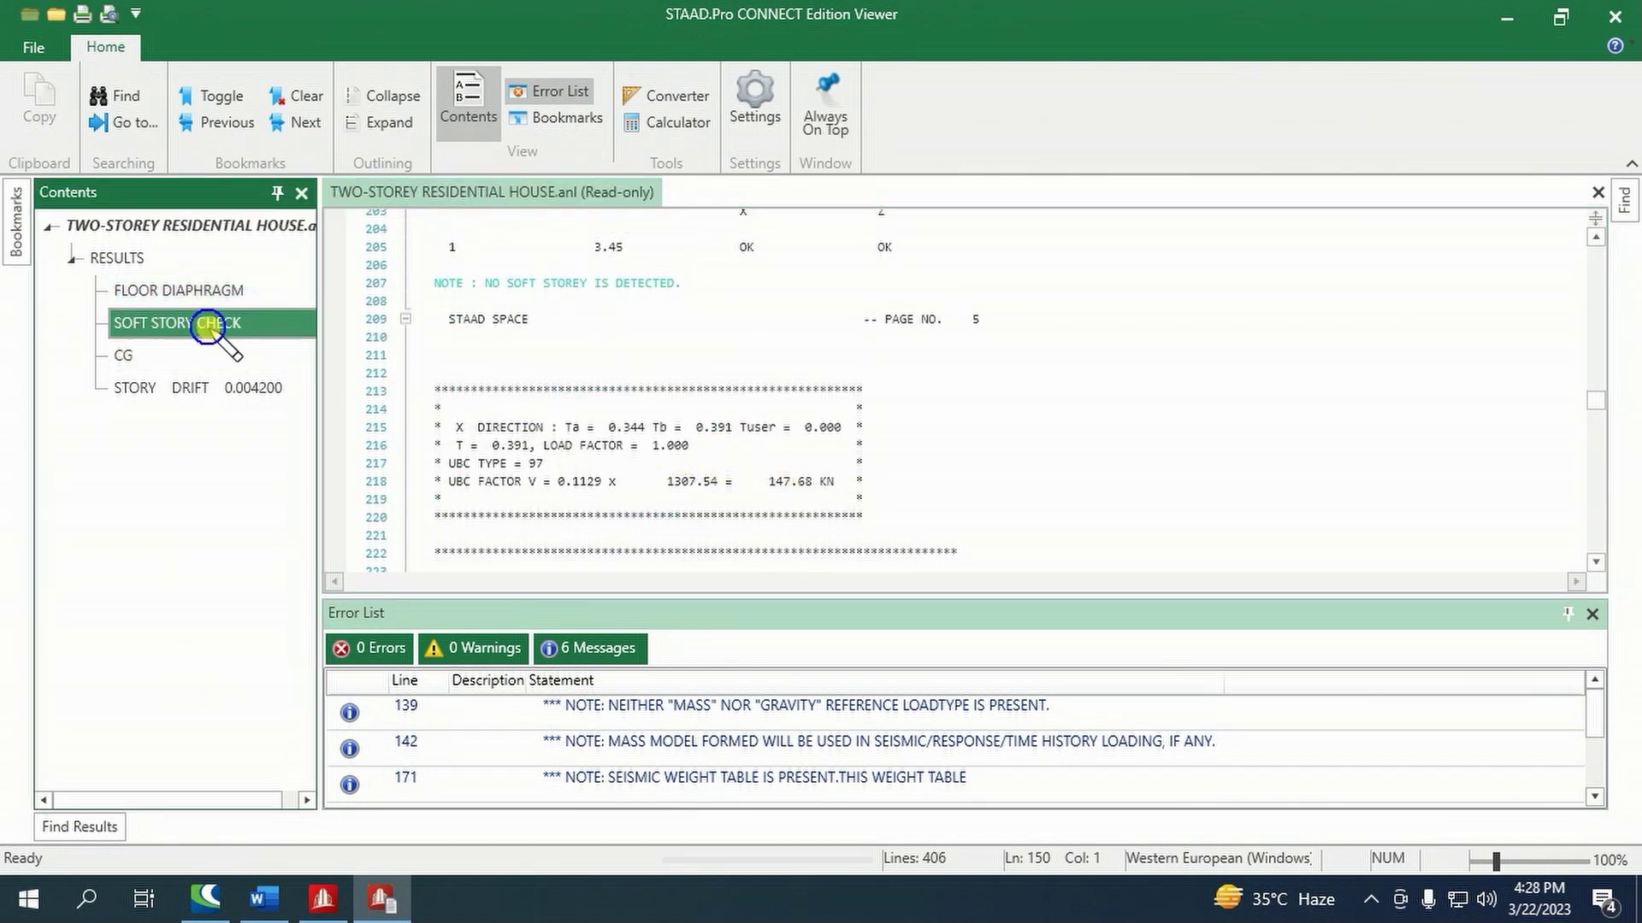
pyautogui.scroll(-4, 880, 440)
pyautogui.scroll(-2, 889, 453)
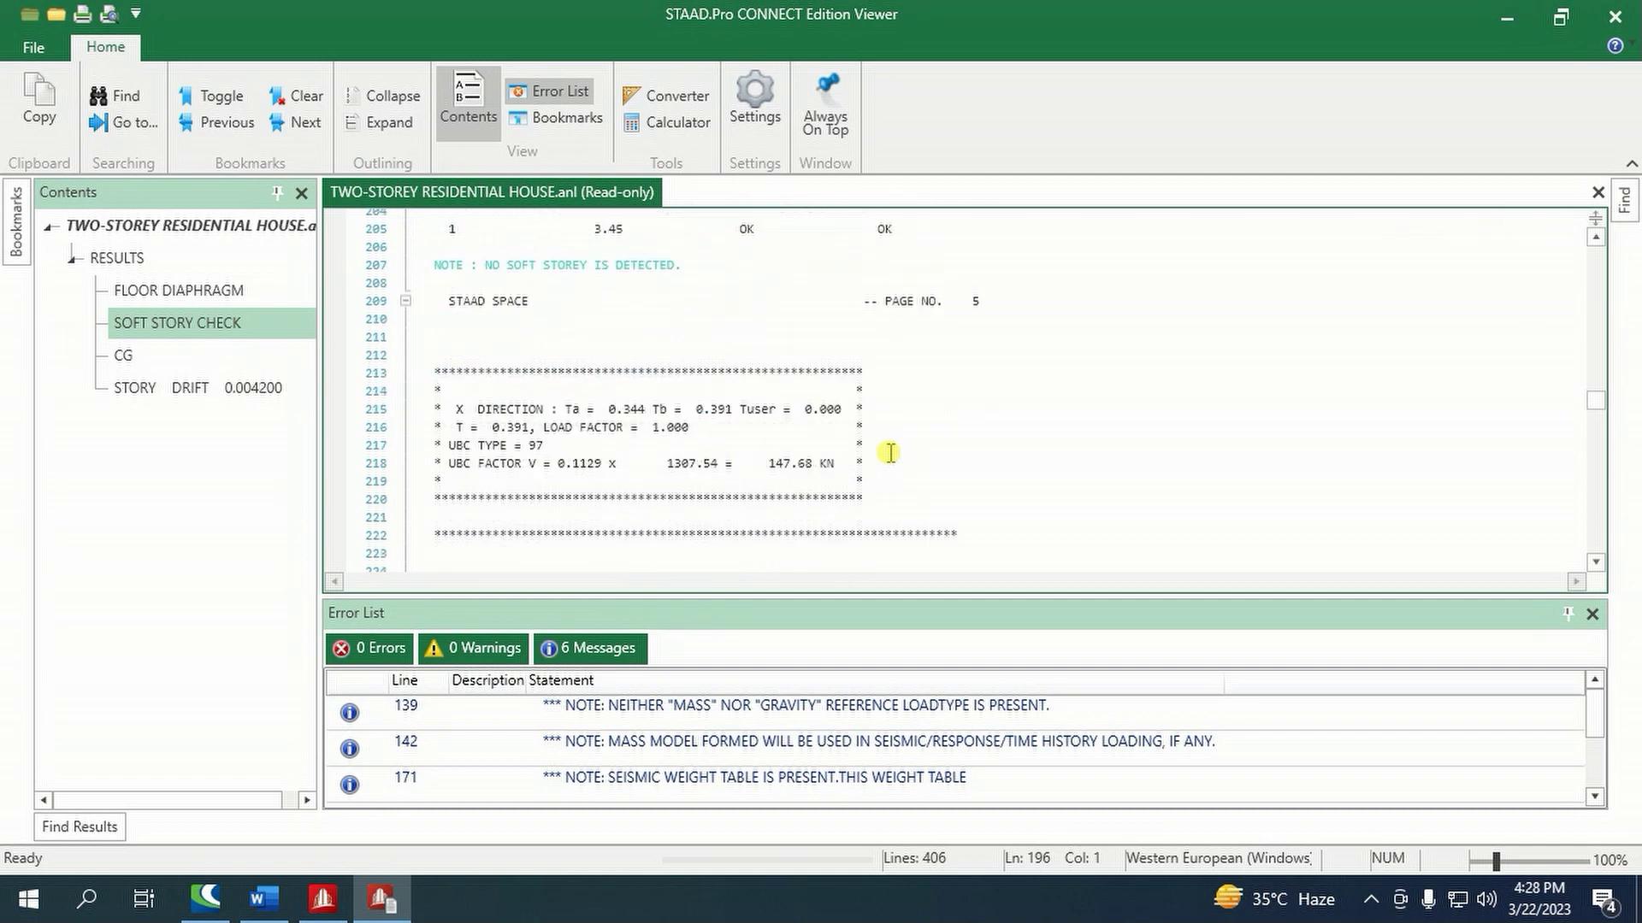
# - Close the analysis output and set the floor diaphragm options to check soft story and irregularities with design code ASCE7 05/10/16
pyautogui.scroll(2, 886, 447)
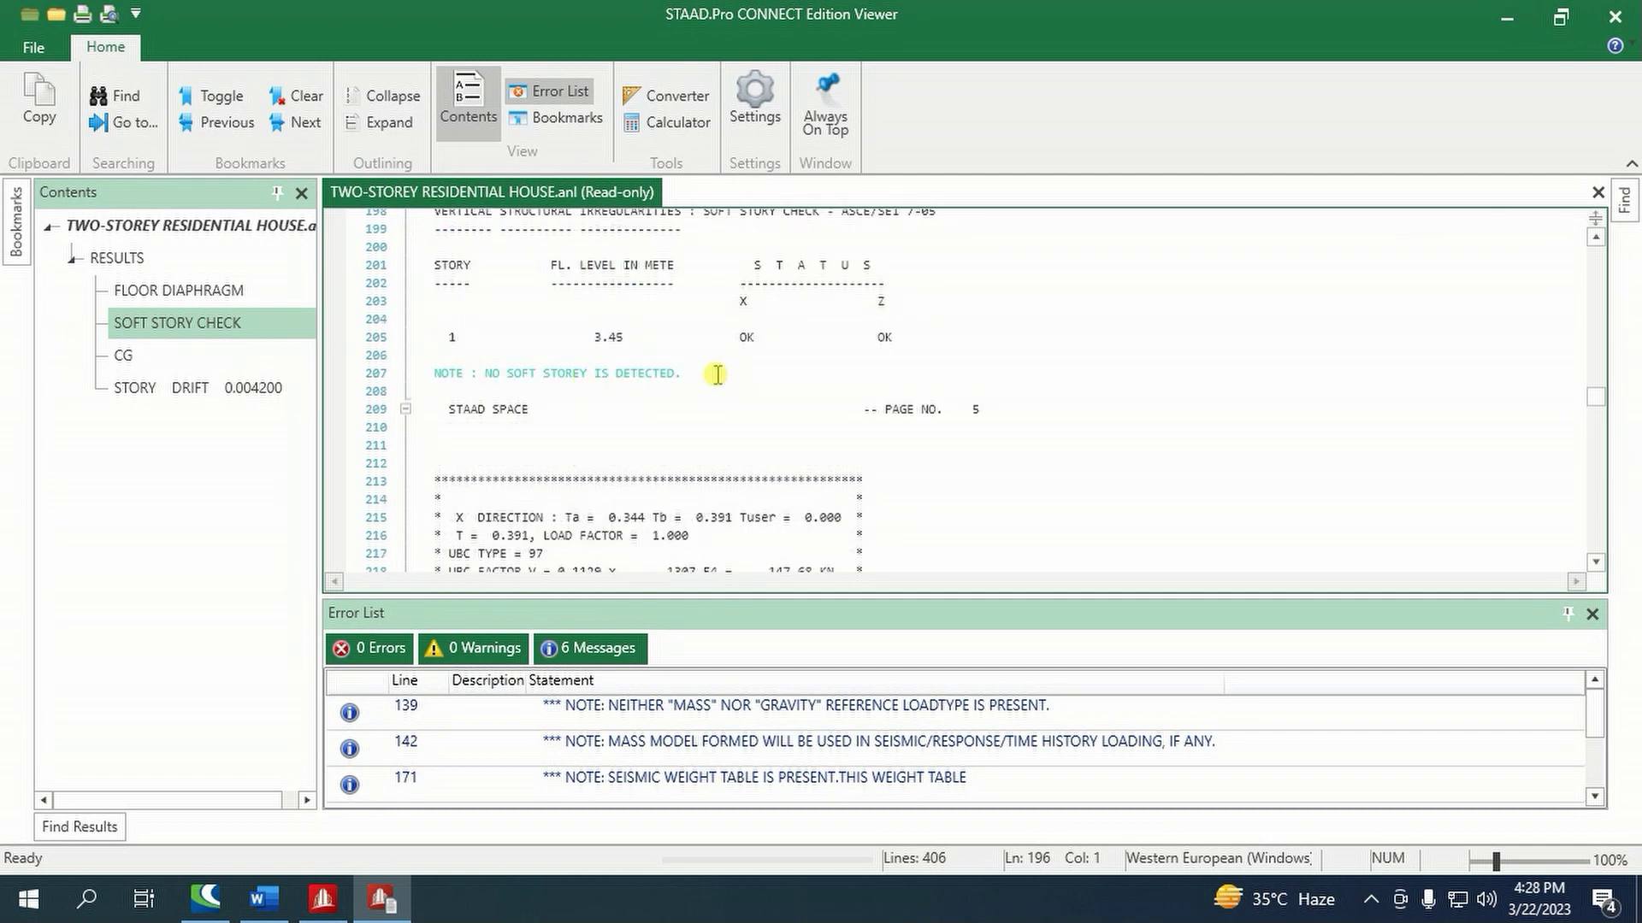
pyautogui.click(1614, 16)
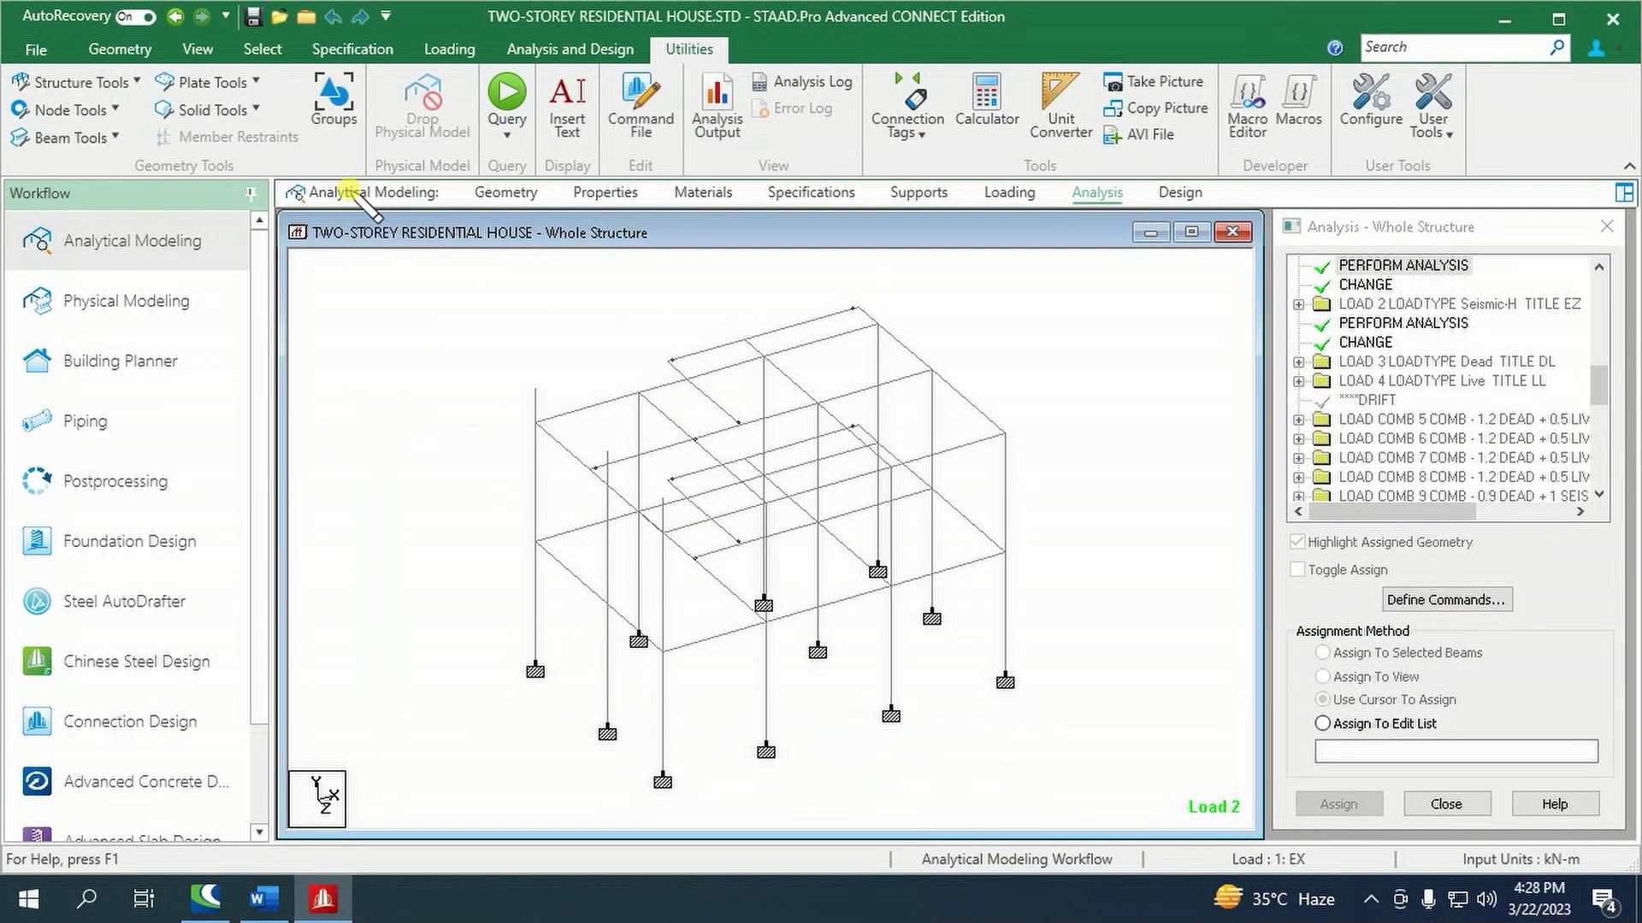
pyautogui.click(571, 50)
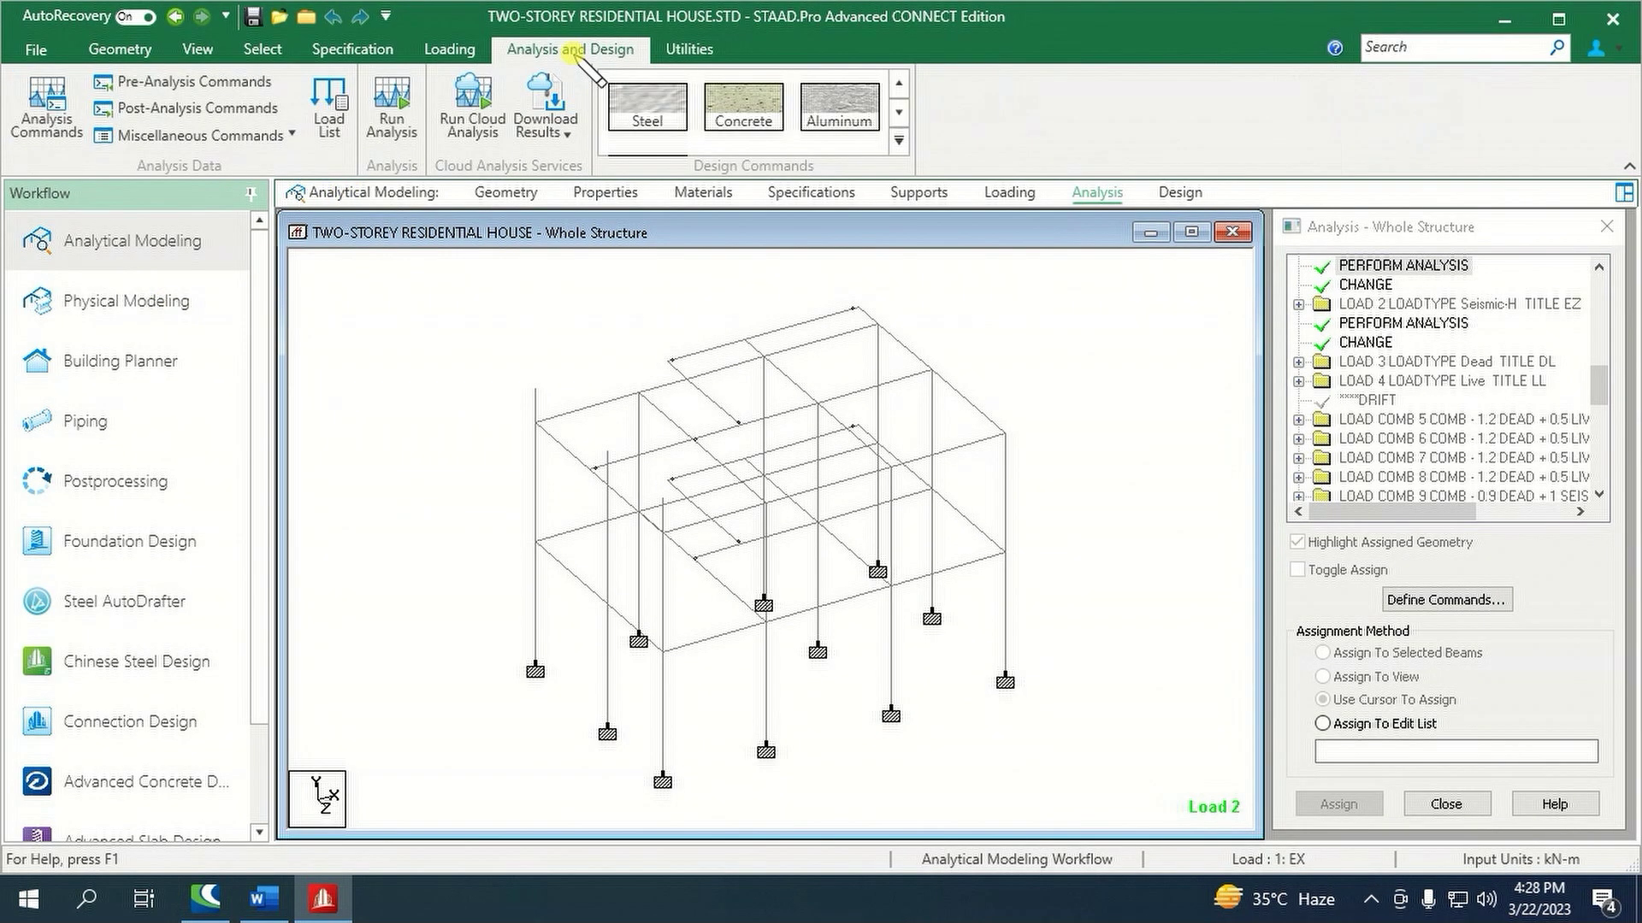
pyautogui.scroll(-1, 592, 75)
pyautogui.scroll(1, 591, 75)
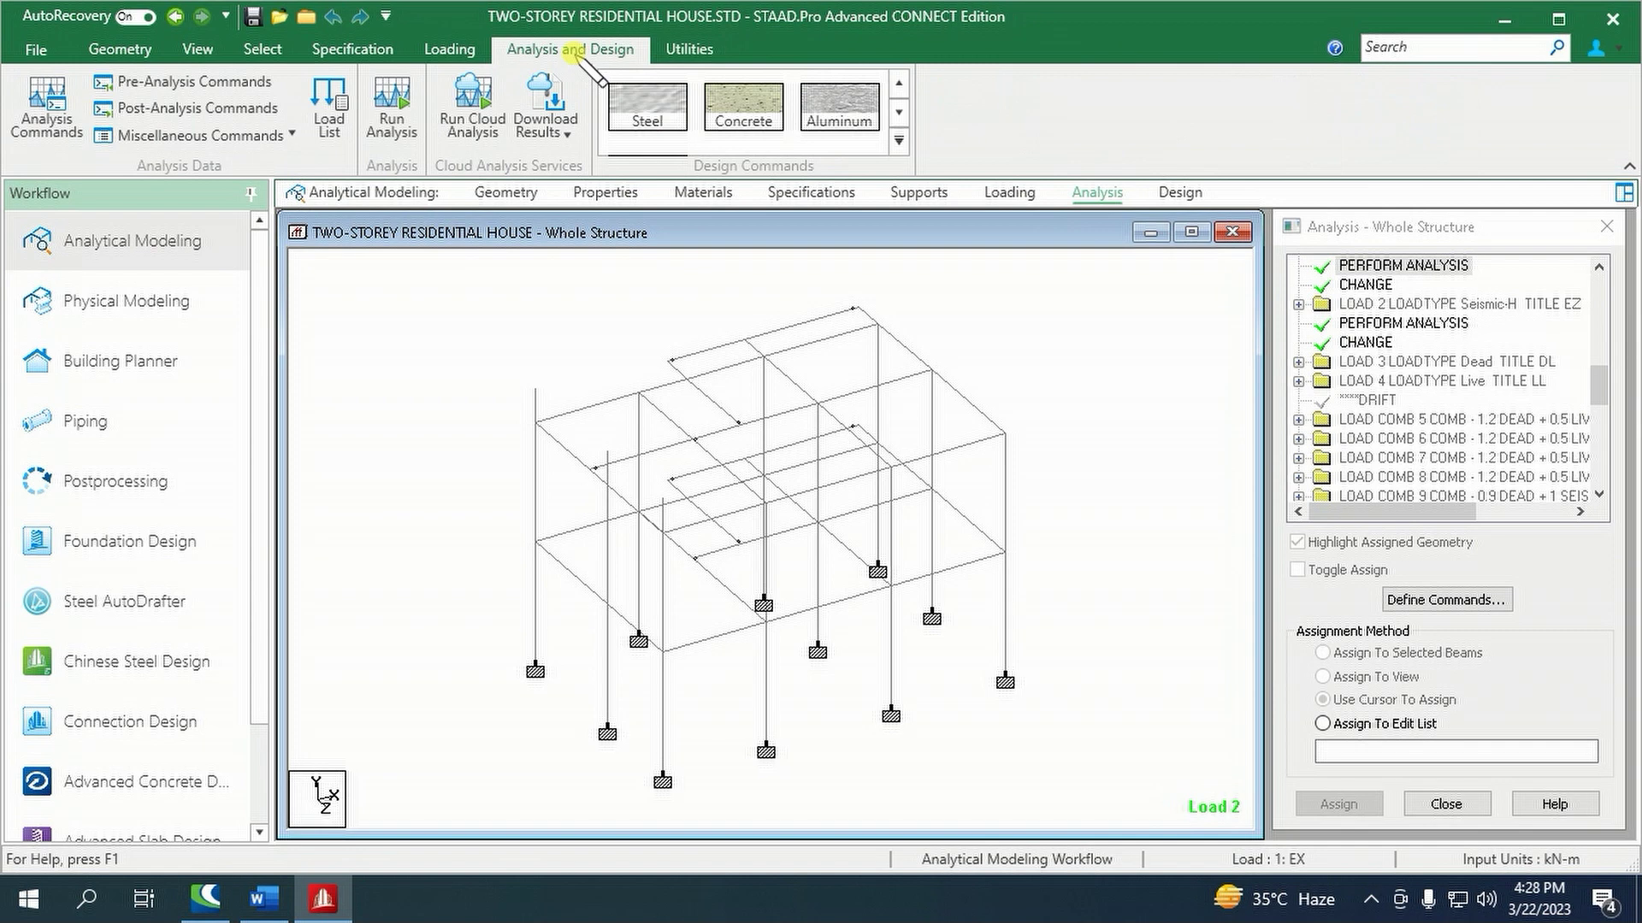
pyautogui.click(290, 137)
pyautogui.click(224, 259)
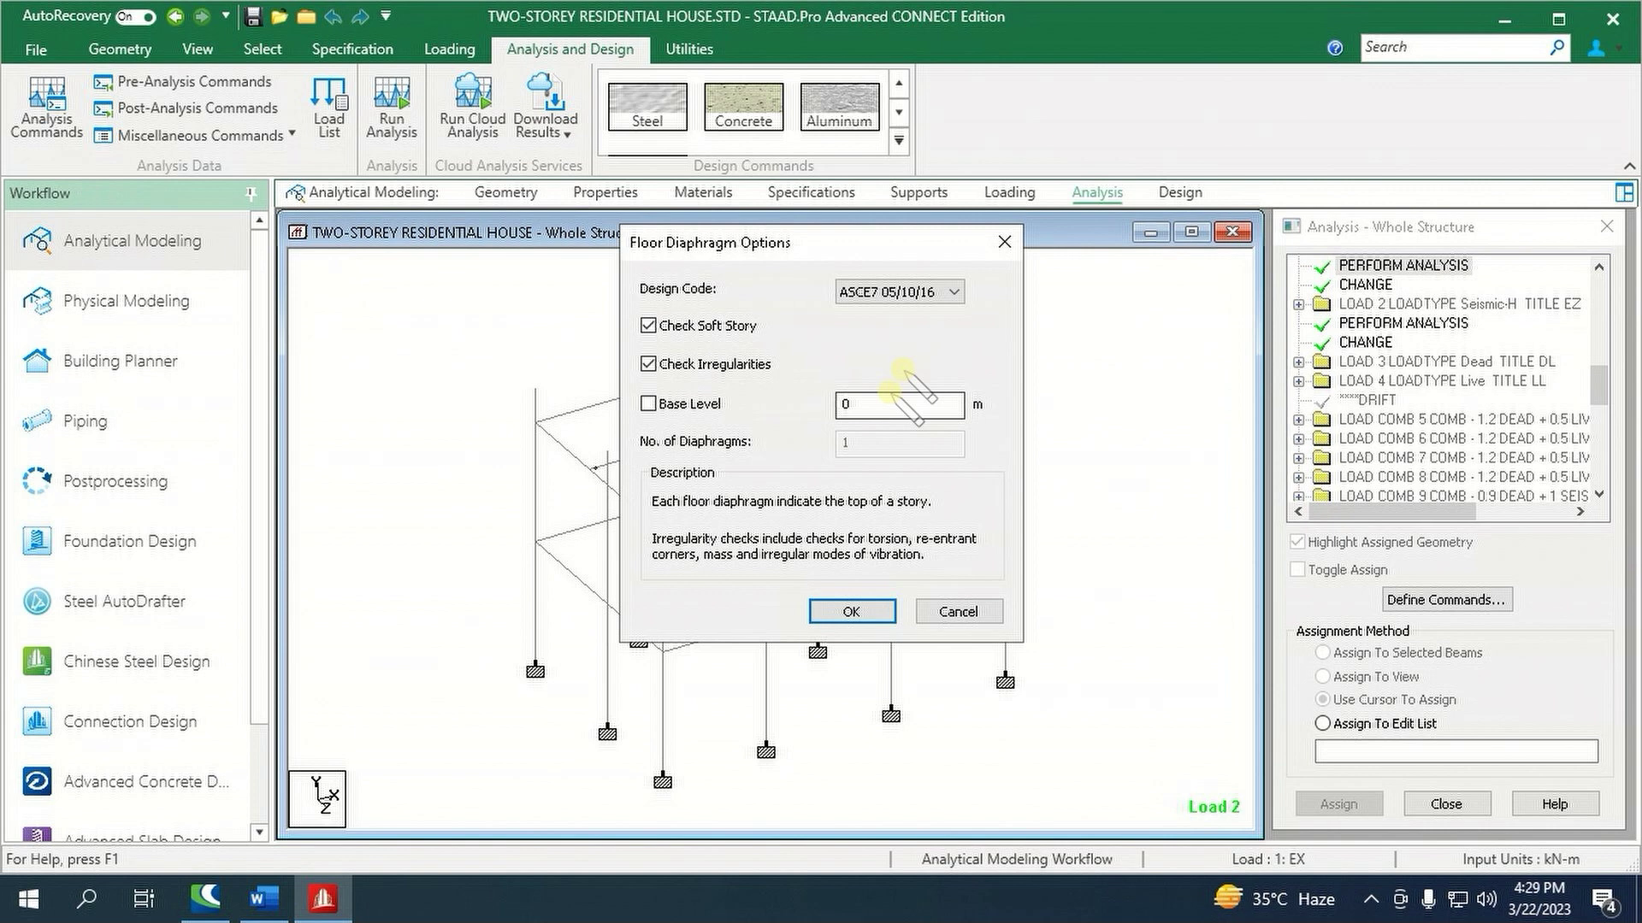
pyautogui.click(946, 293)
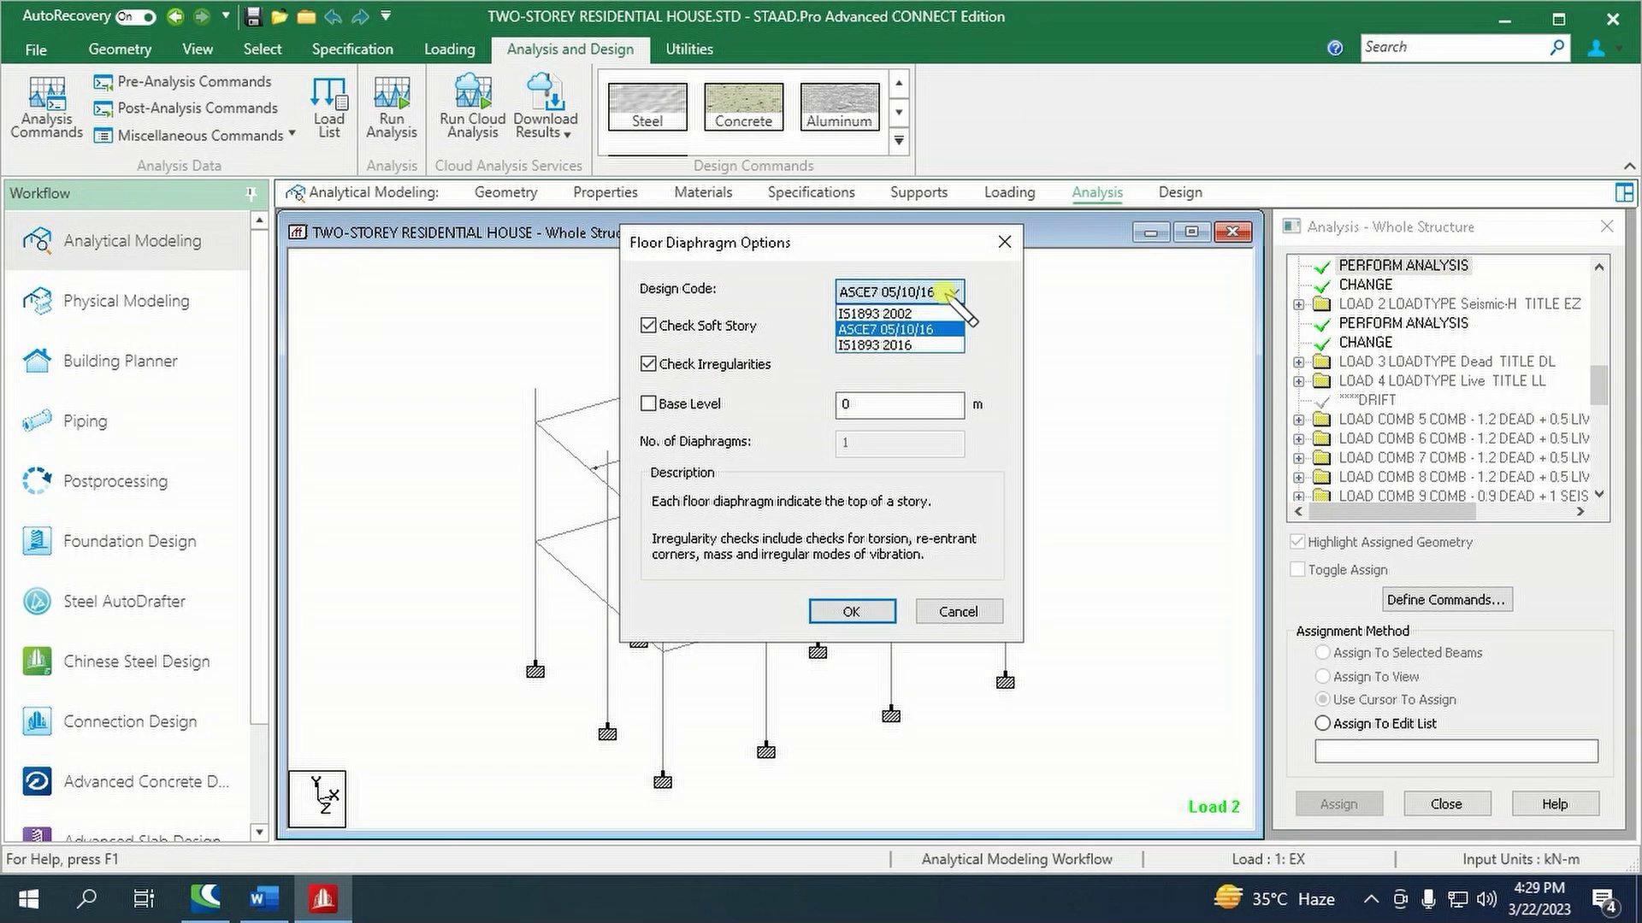
pyautogui.click(984, 285)
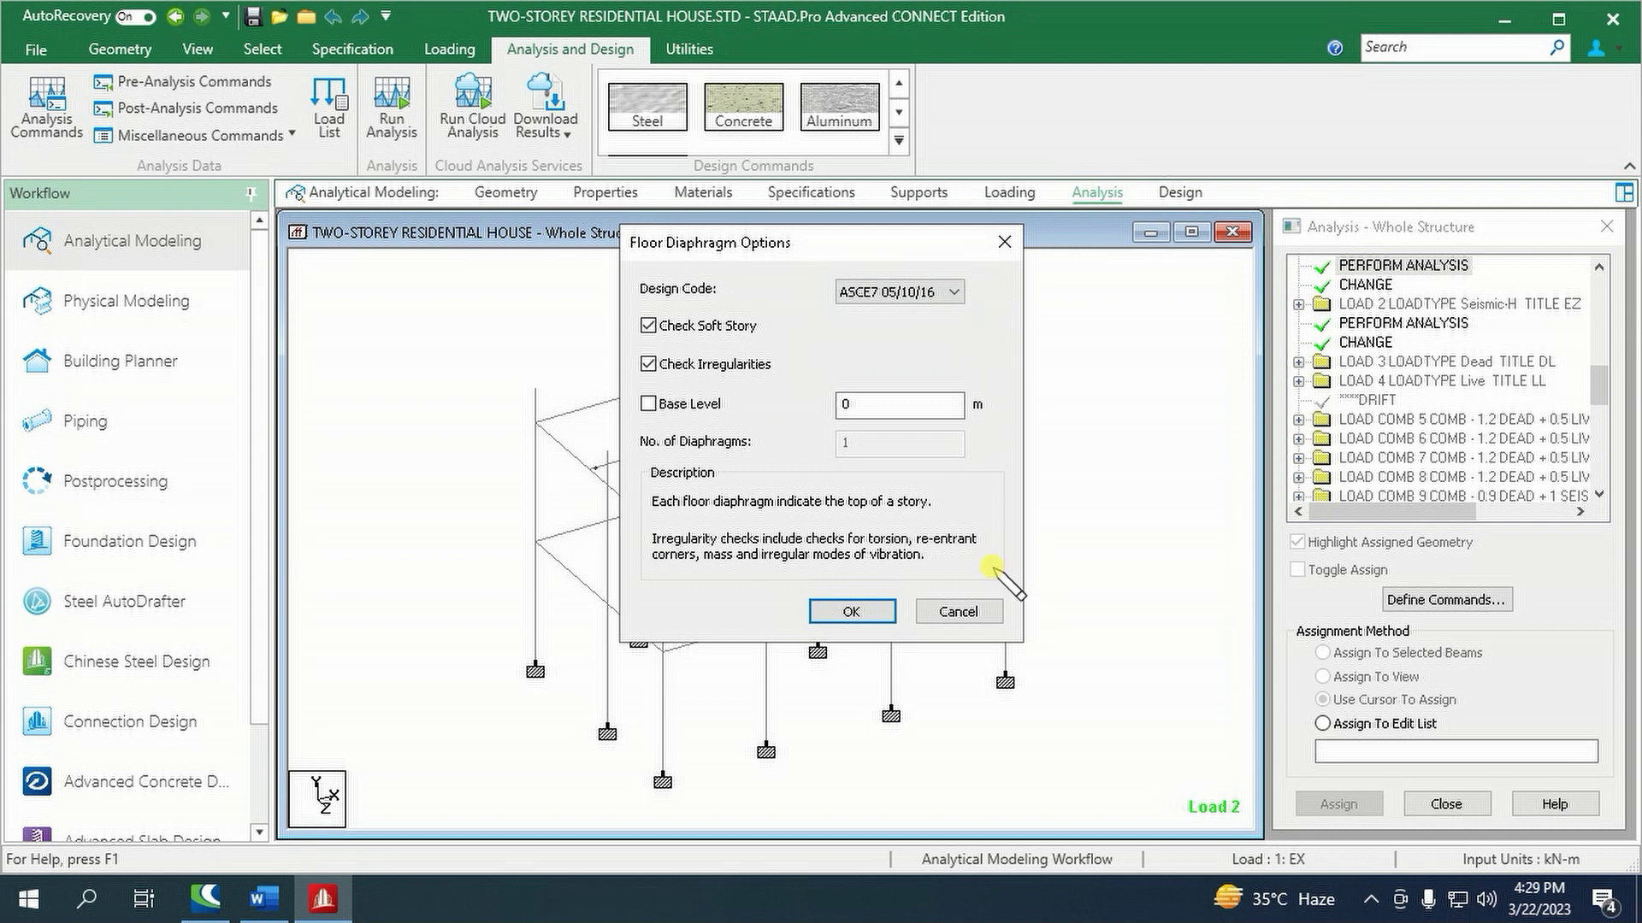
pyautogui.click(858, 612)
pyautogui.click(890, 498)
# - Save the modified structure, rerun its analysis and open the resulting output file
pyautogui.click(391, 109)
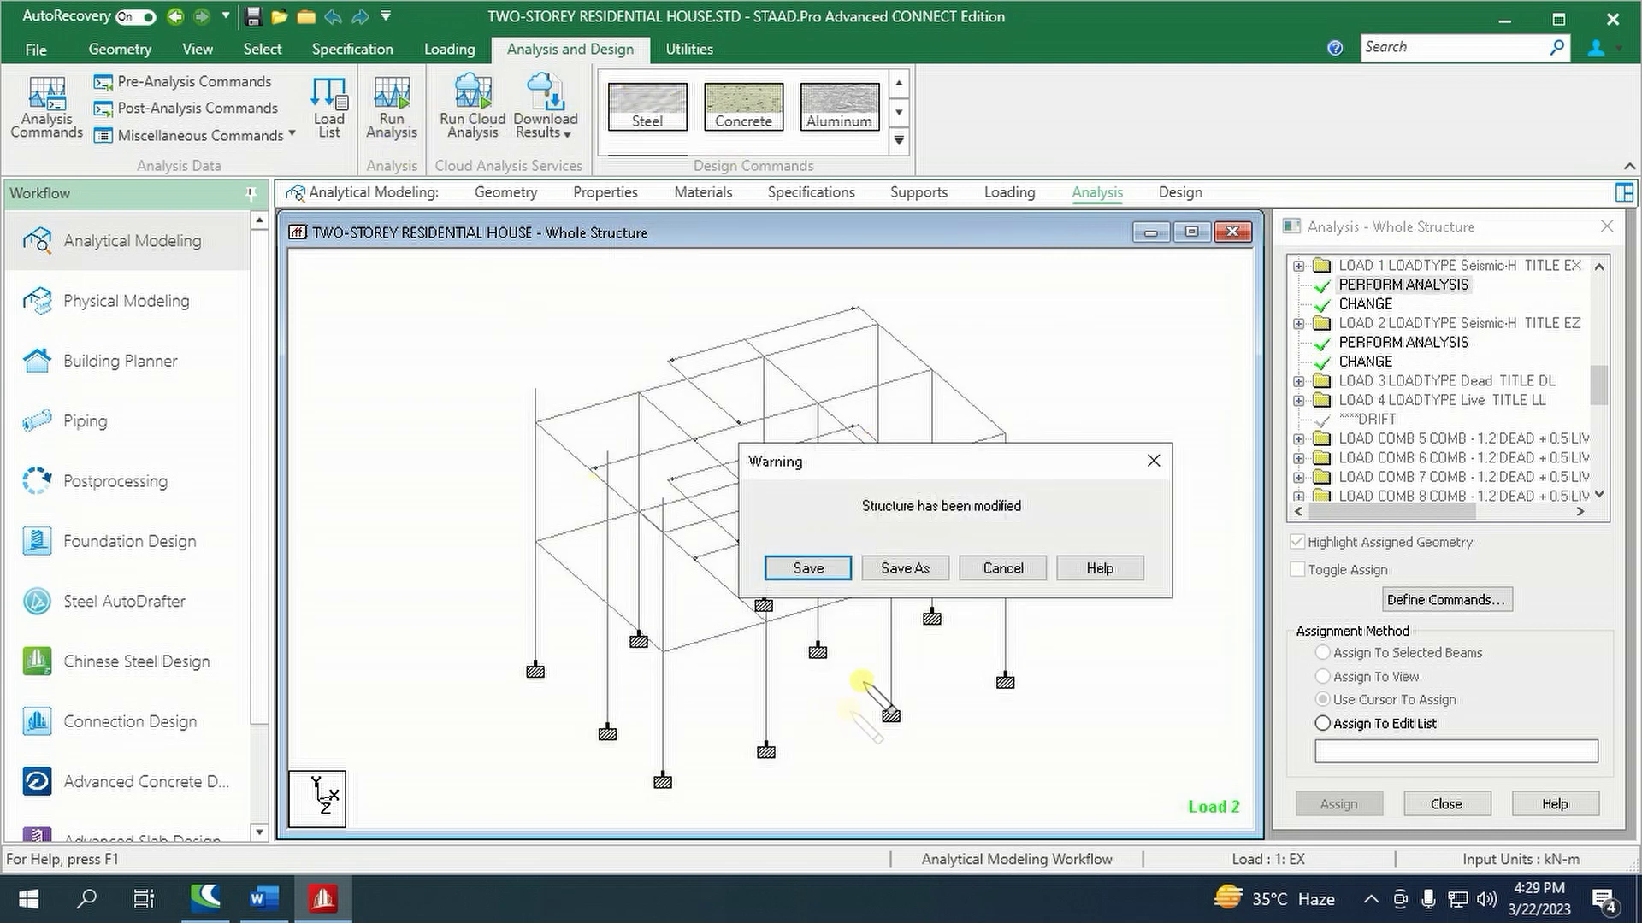
pyautogui.click(807, 571)
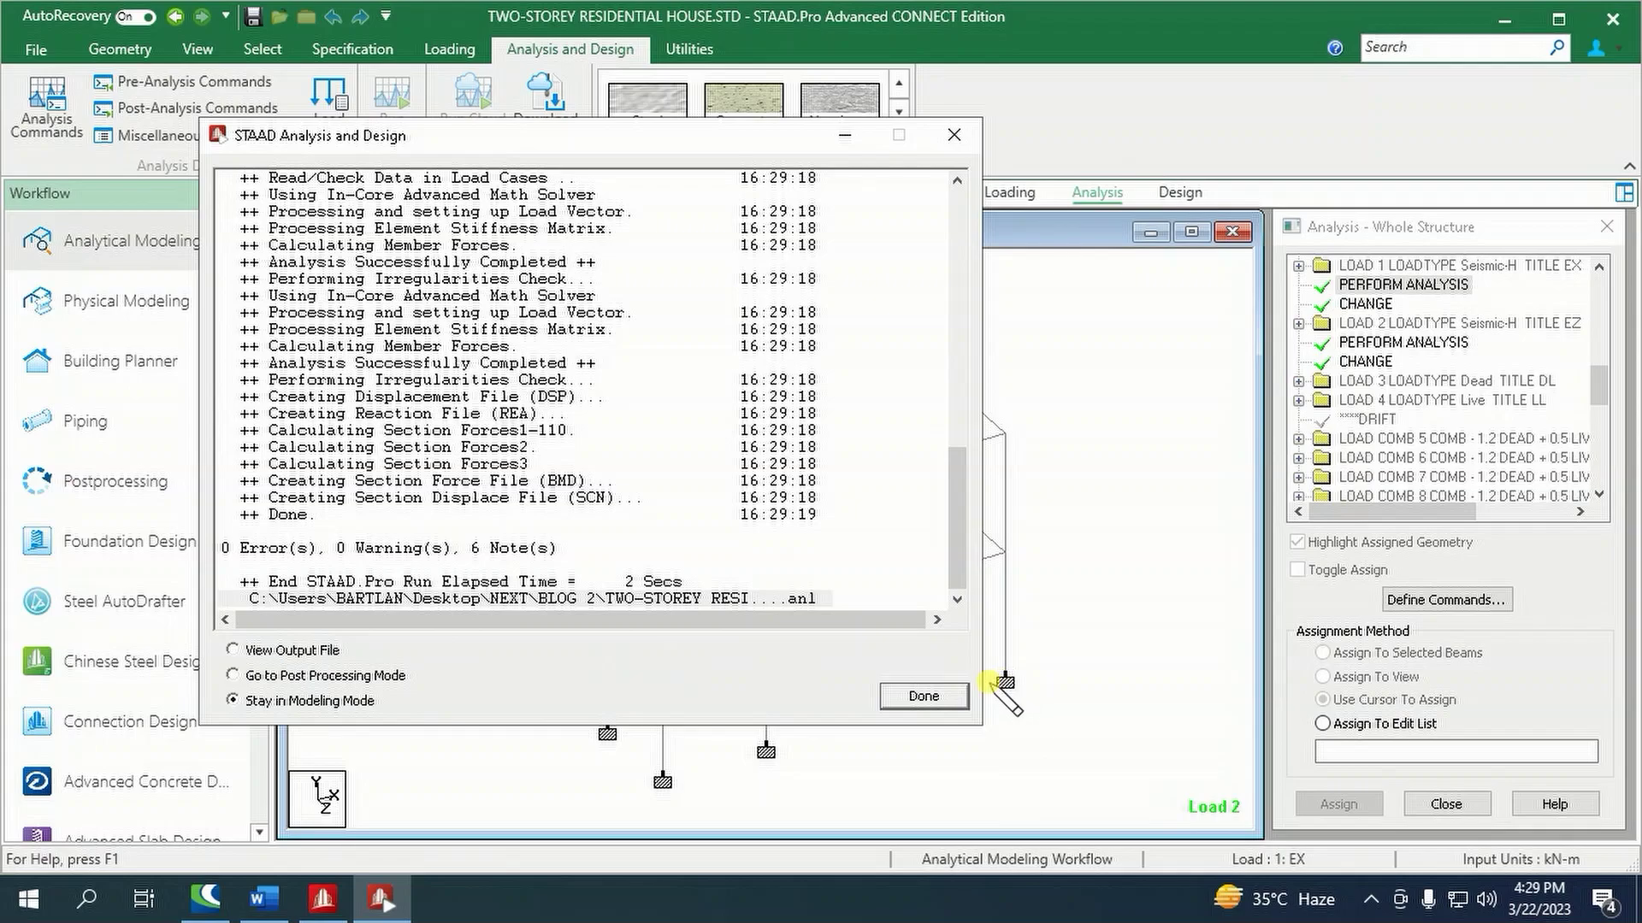
pyautogui.click(926, 698)
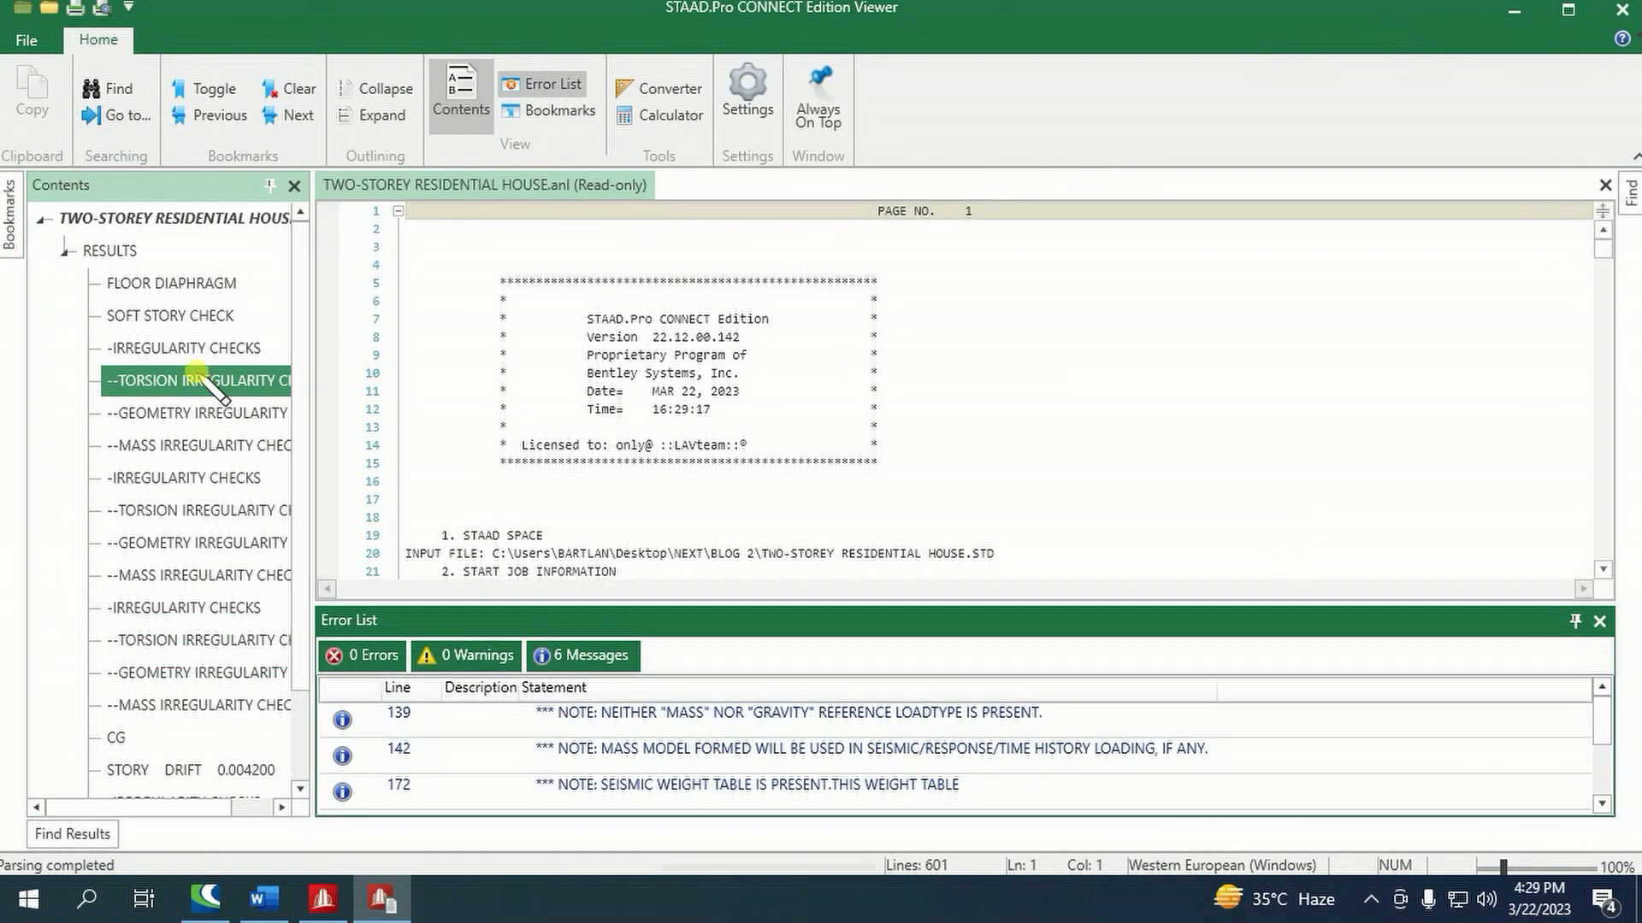
# - Examine the irregularity checks section of the analysis output, including the torsion irregularity check
pyautogui.click(188, 348)
pyautogui.scroll(-1, 708, 480)
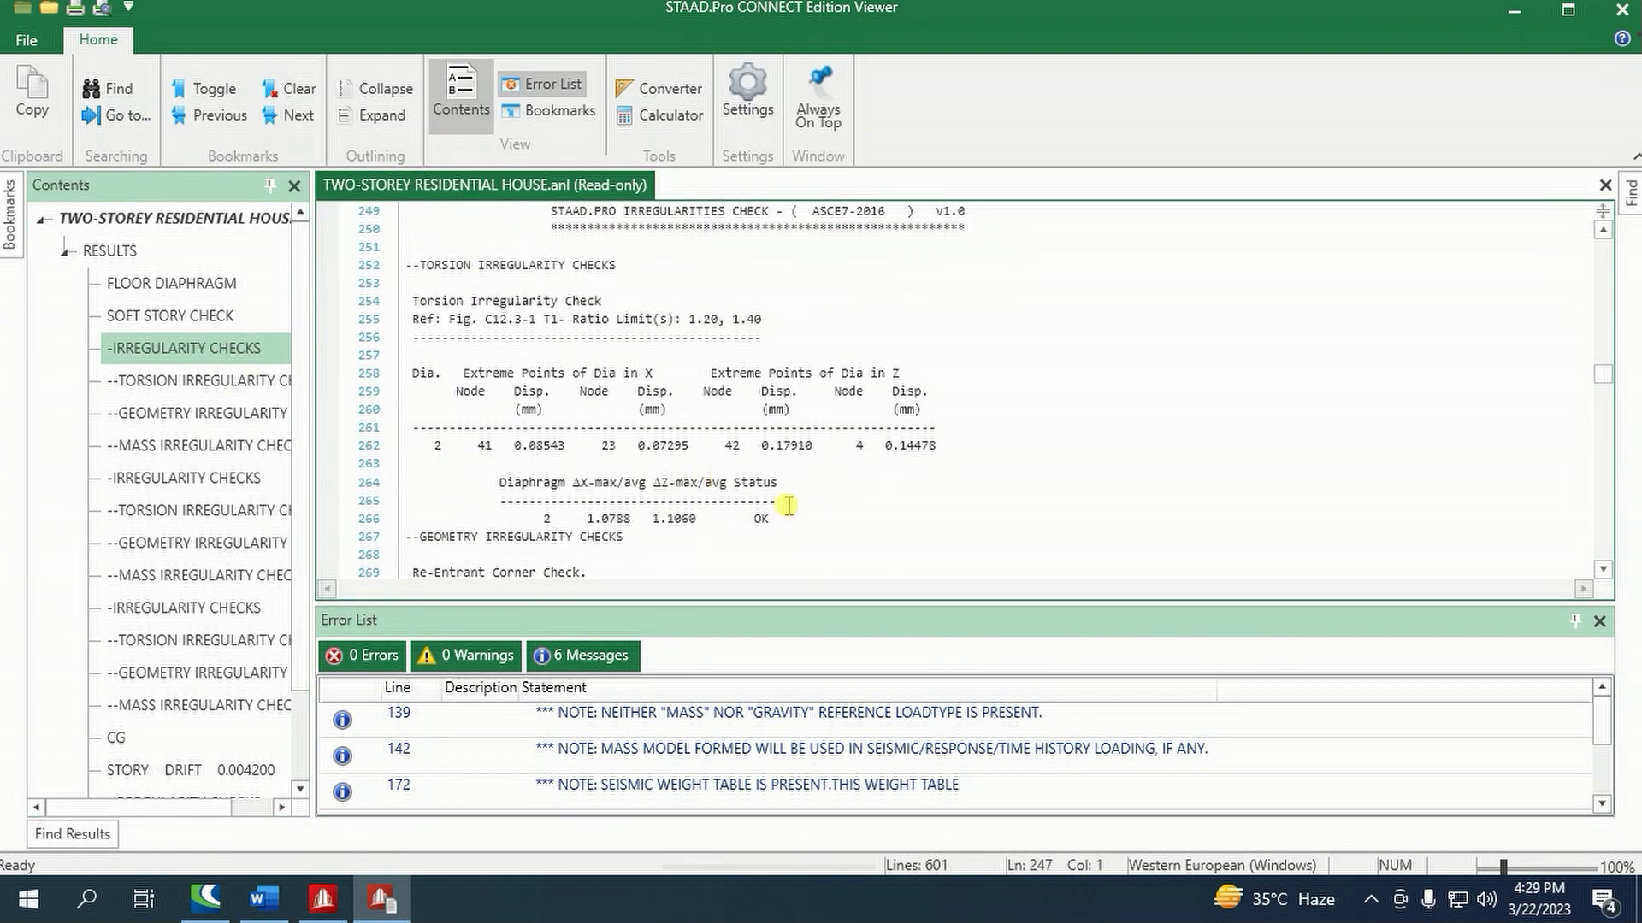
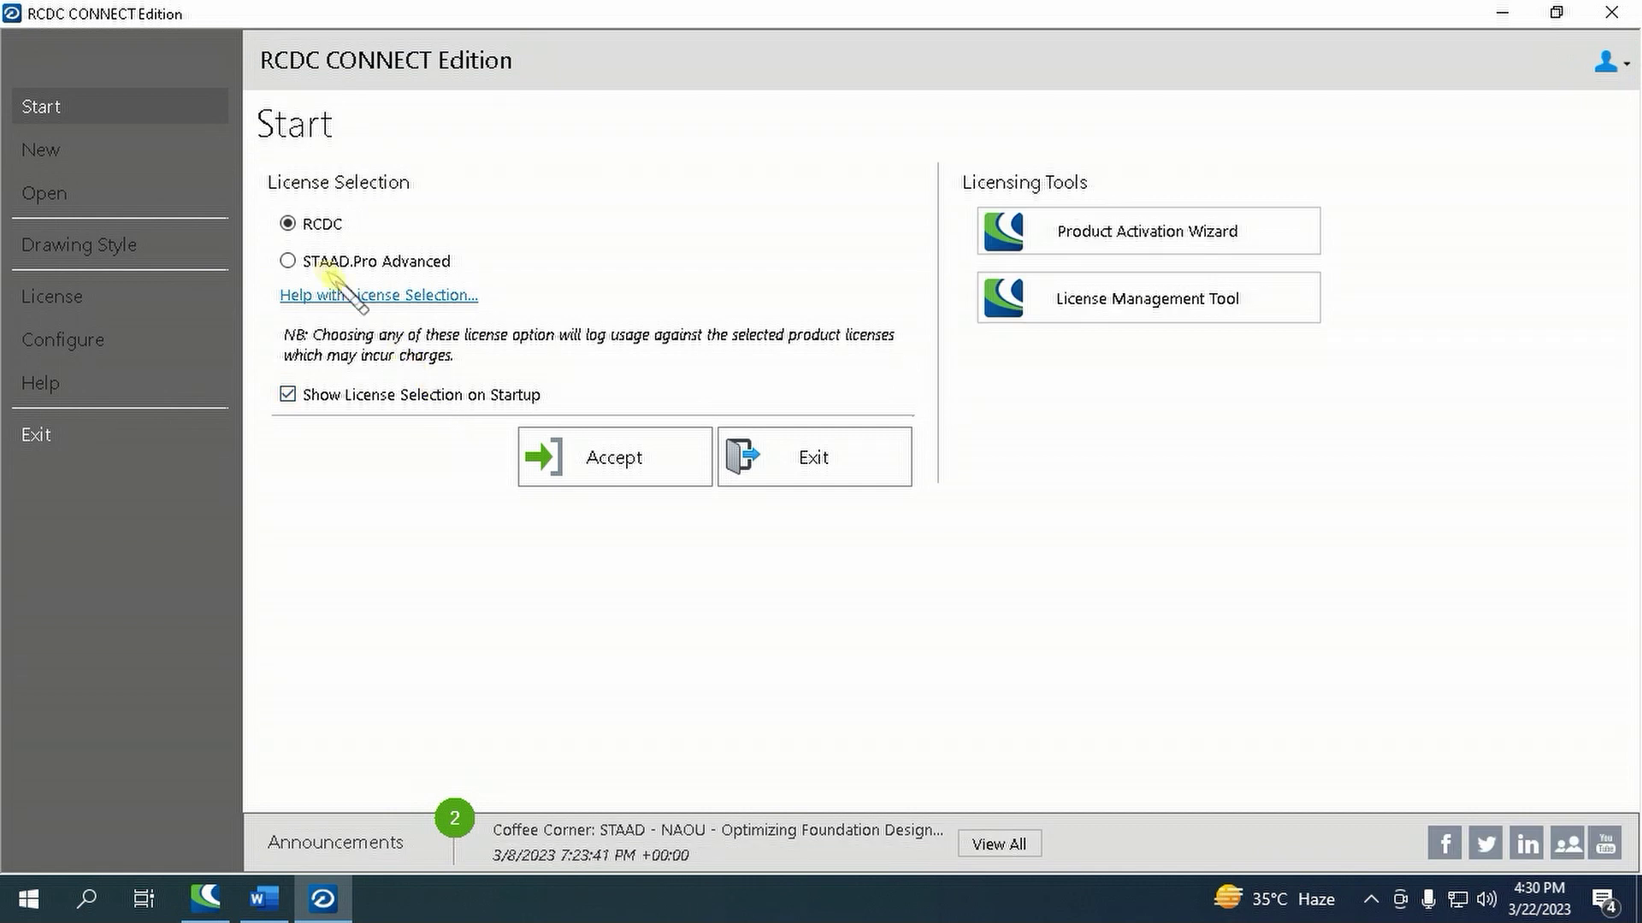
# - In RCDC, accept the STAAD.Pro Advanced license and enter project g, client f, engineer gssigned and design code NSCP C101 - 2015
pyautogui.click(581, 456)
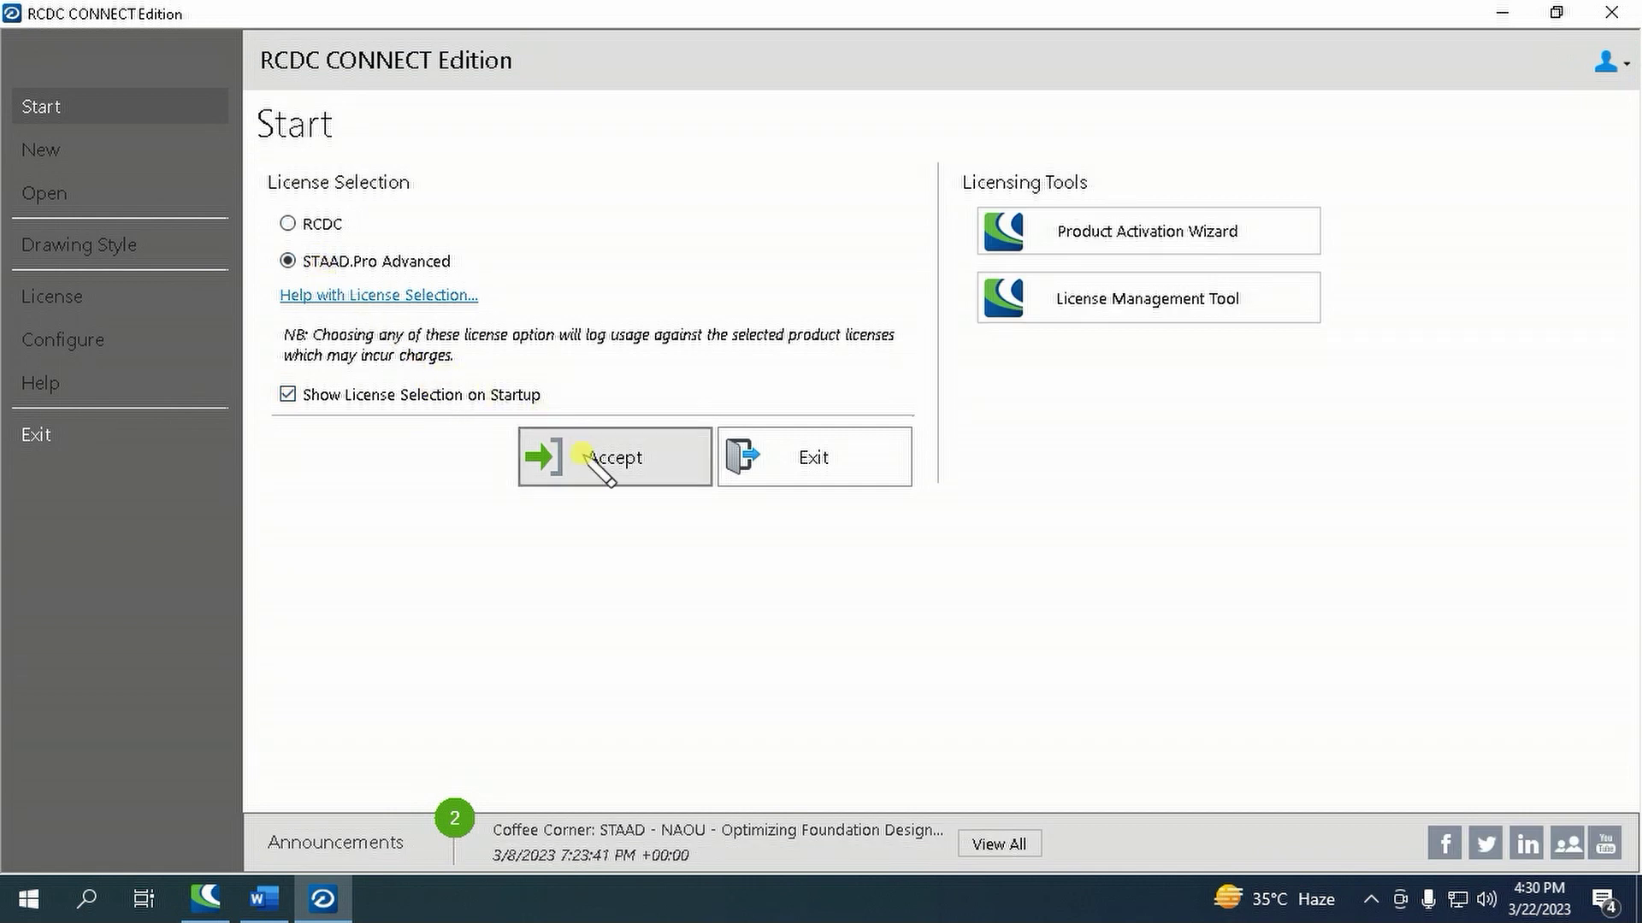
pyautogui.doubleClick(438, 222)
pyautogui.write('g')
pyautogui.doubleClick(432, 264)
pyautogui.write('f')
pyautogui.doubleClick(433, 305)
pyautogui.write('g')
pyautogui.click(431, 348)
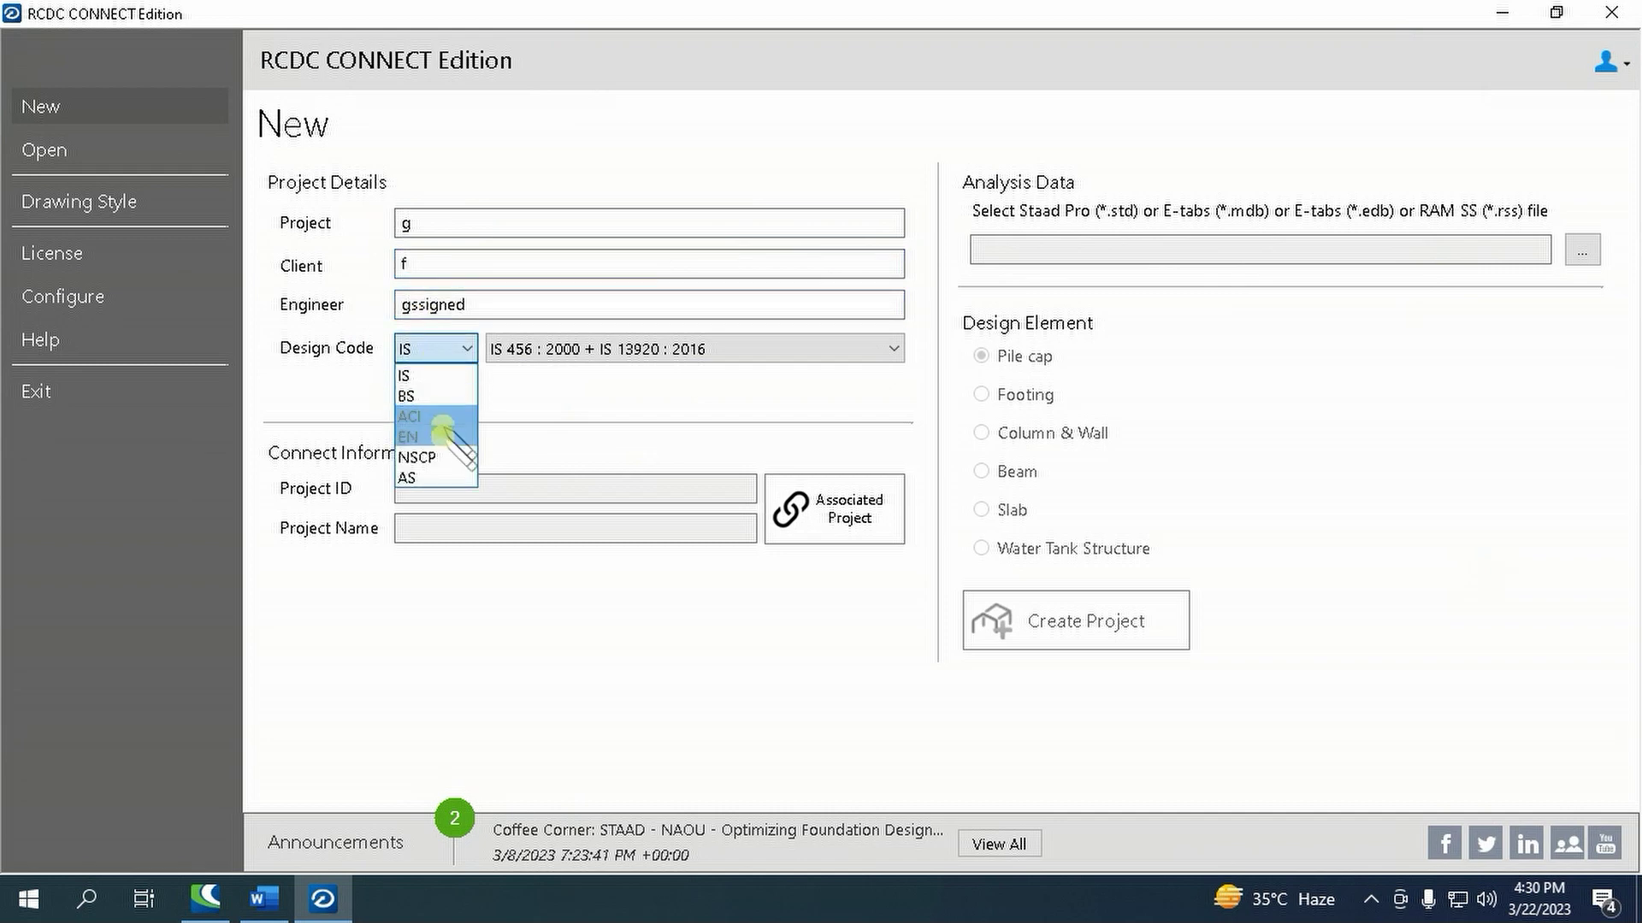
pyautogui.click(462, 457)
# - Load the TWO-STOREY RESIDENTIAL HOUSE analysis file and create a beam design project for the 3.45 m level
pyautogui.click(1582, 253)
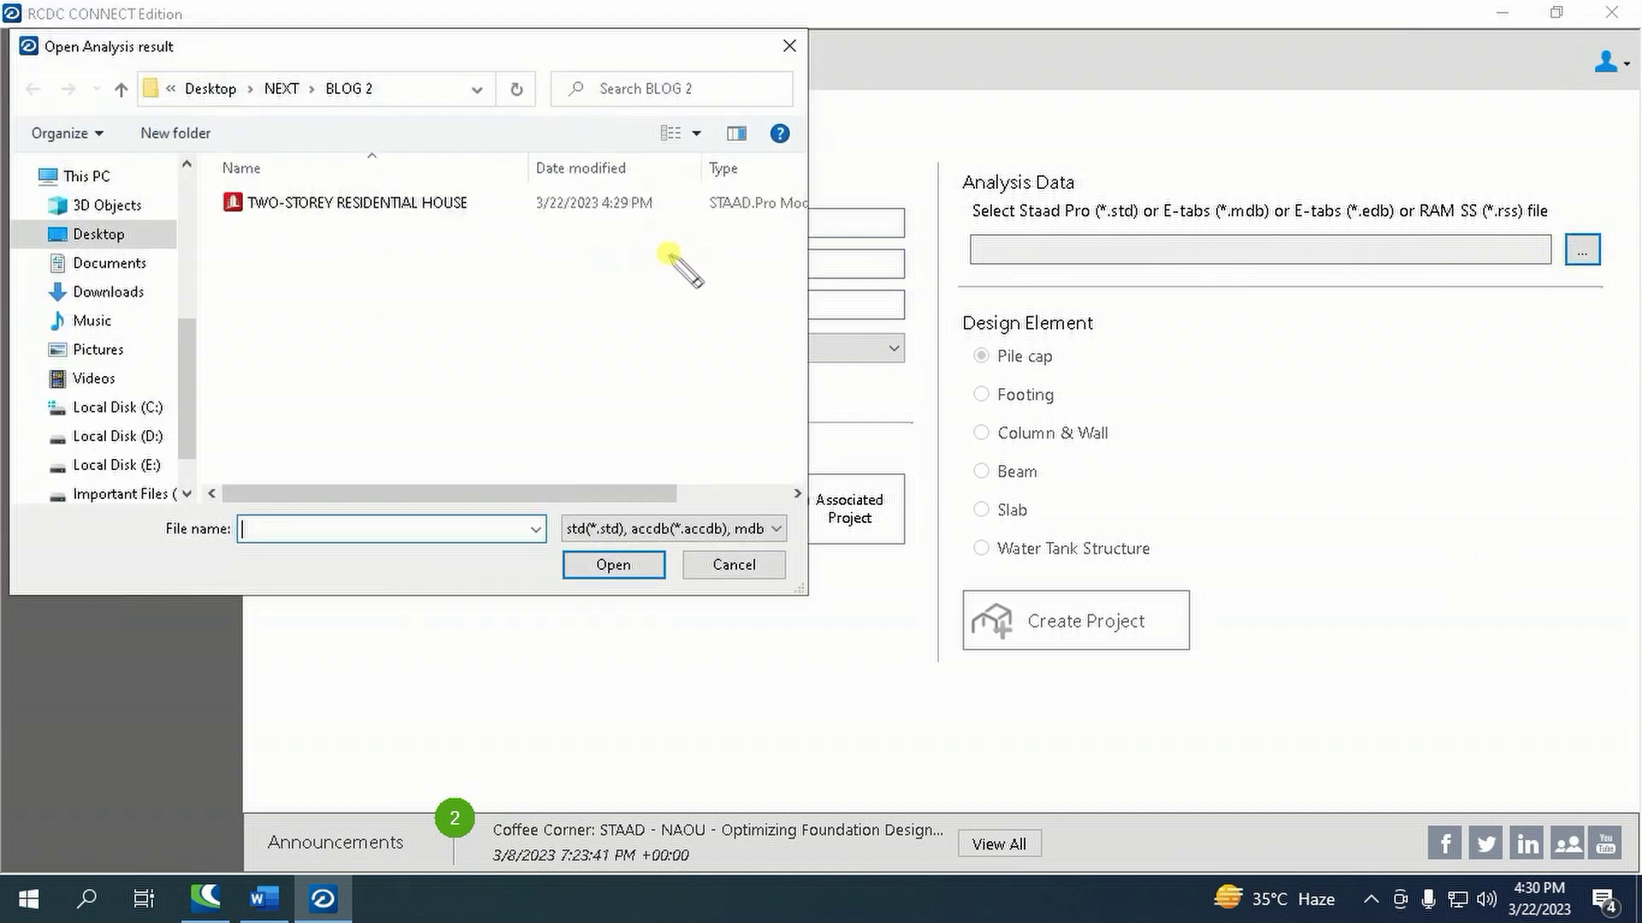
pyautogui.doubleClick(342, 204)
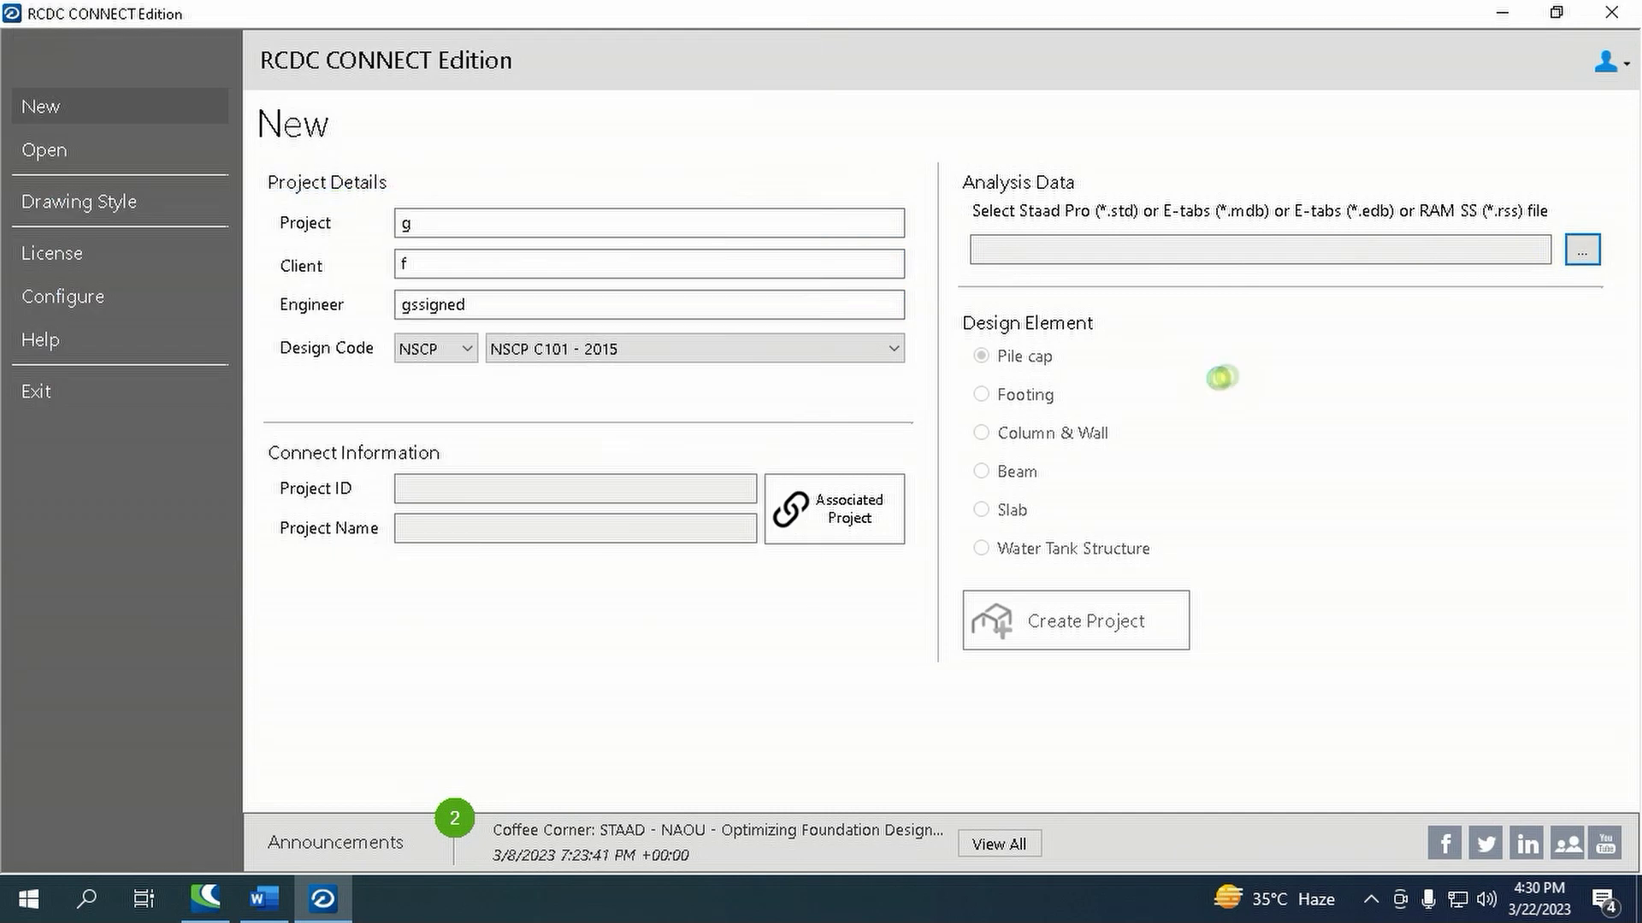
pyautogui.click(995, 470)
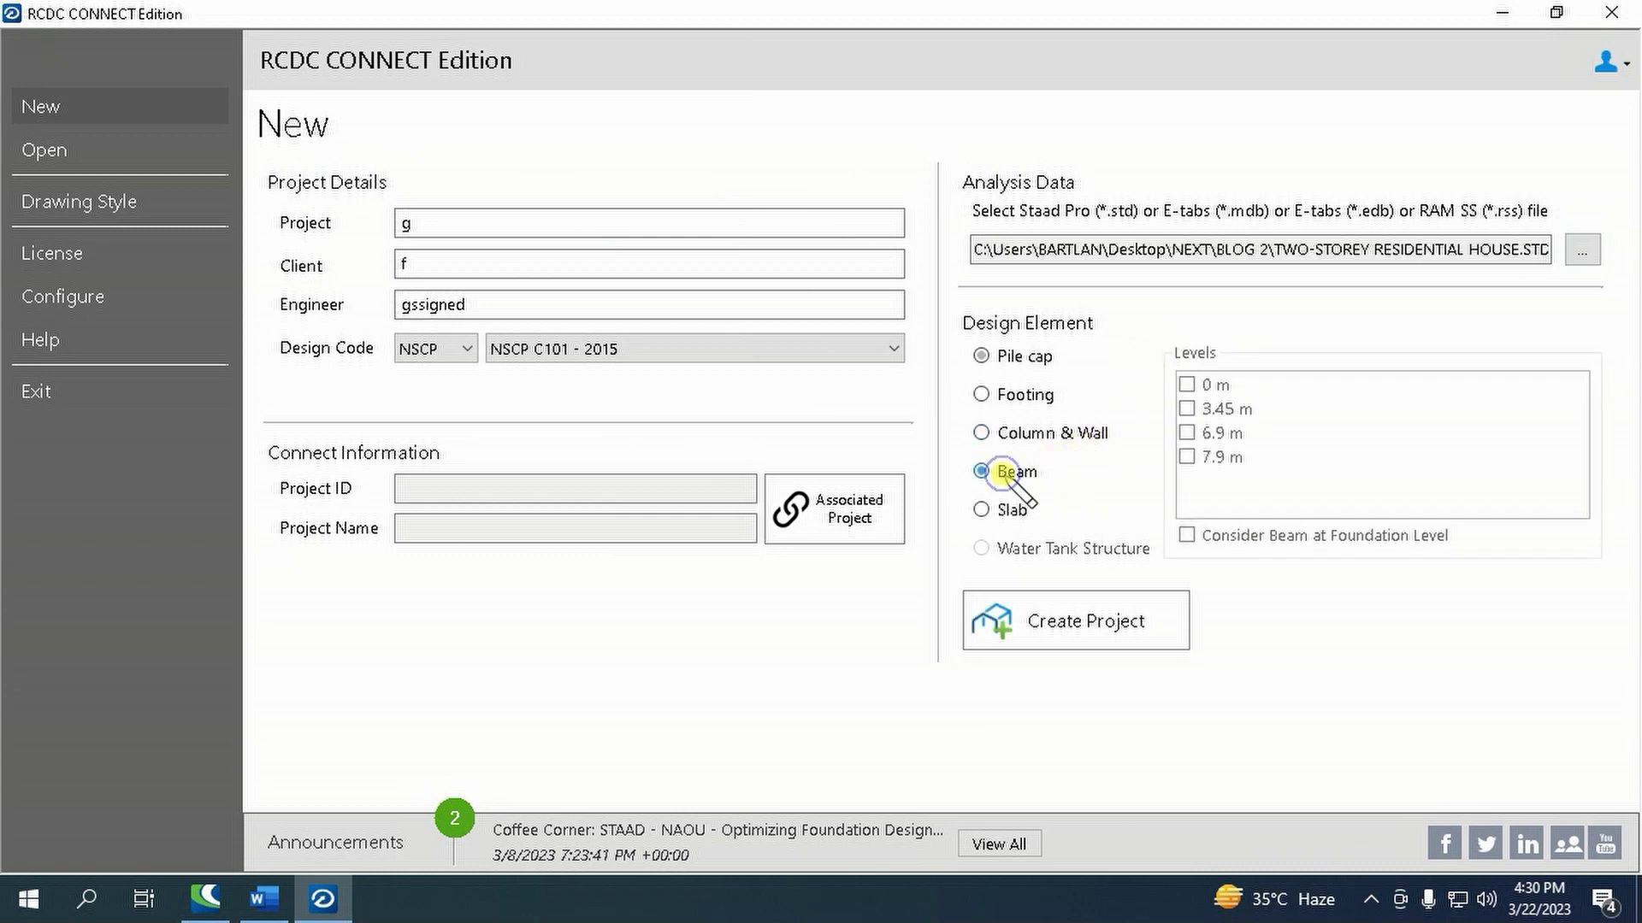
pyautogui.click(1185, 410)
pyautogui.click(1063, 625)
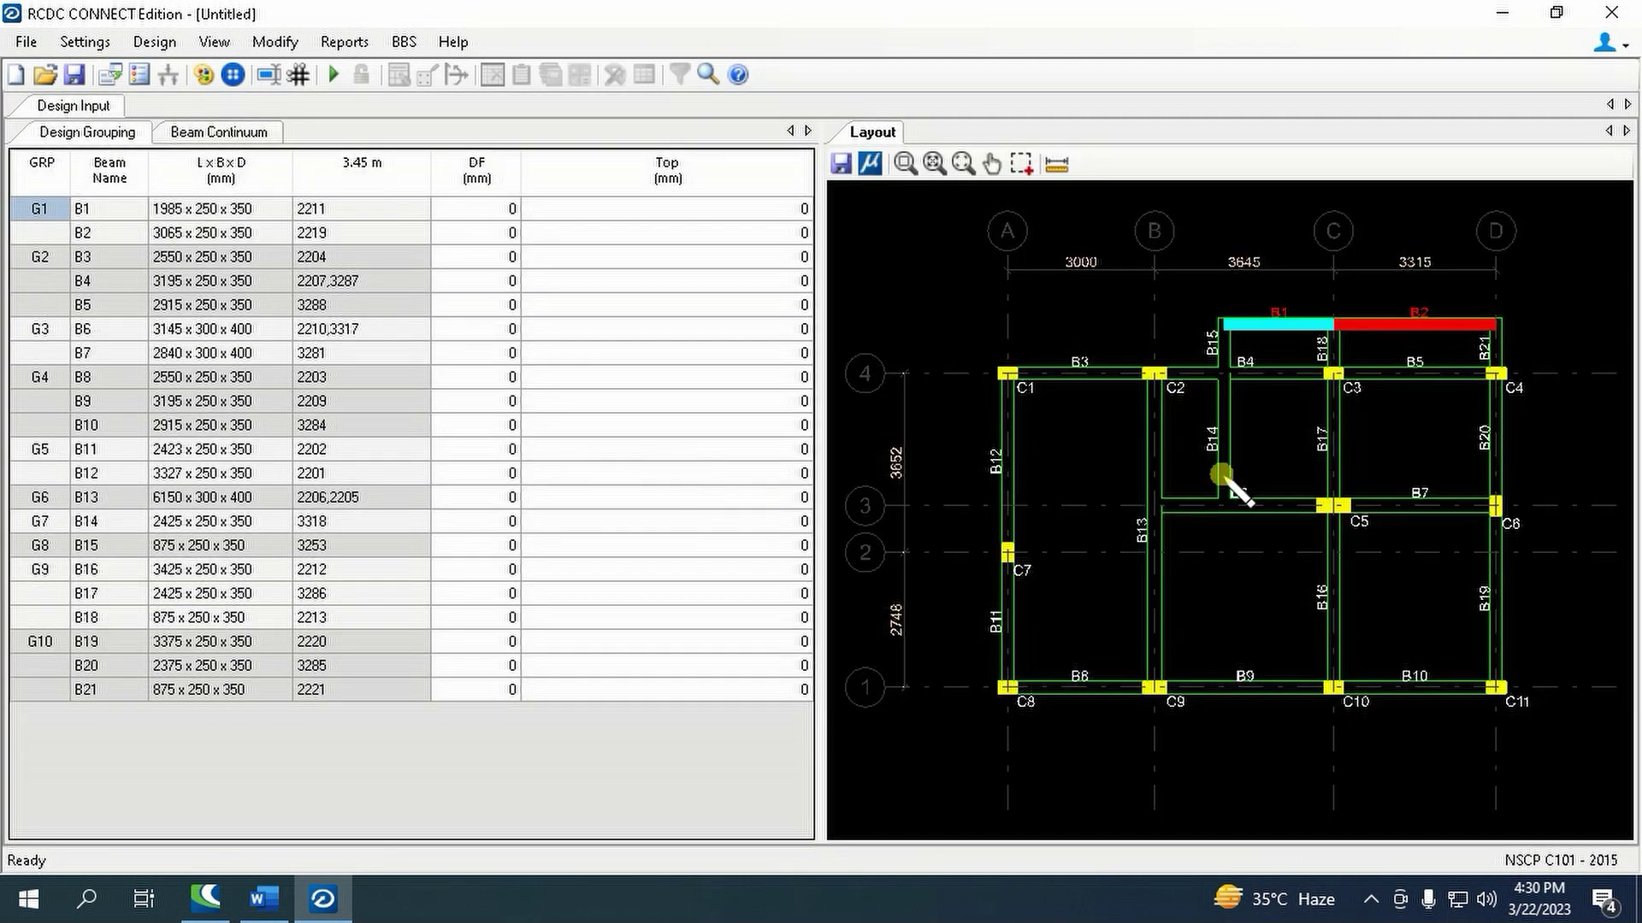
# - Enable ductile design with the Special frame type and Φ 0.75 in the general and reinforcement settings
pyautogui.scroll(2, 1232, 476)
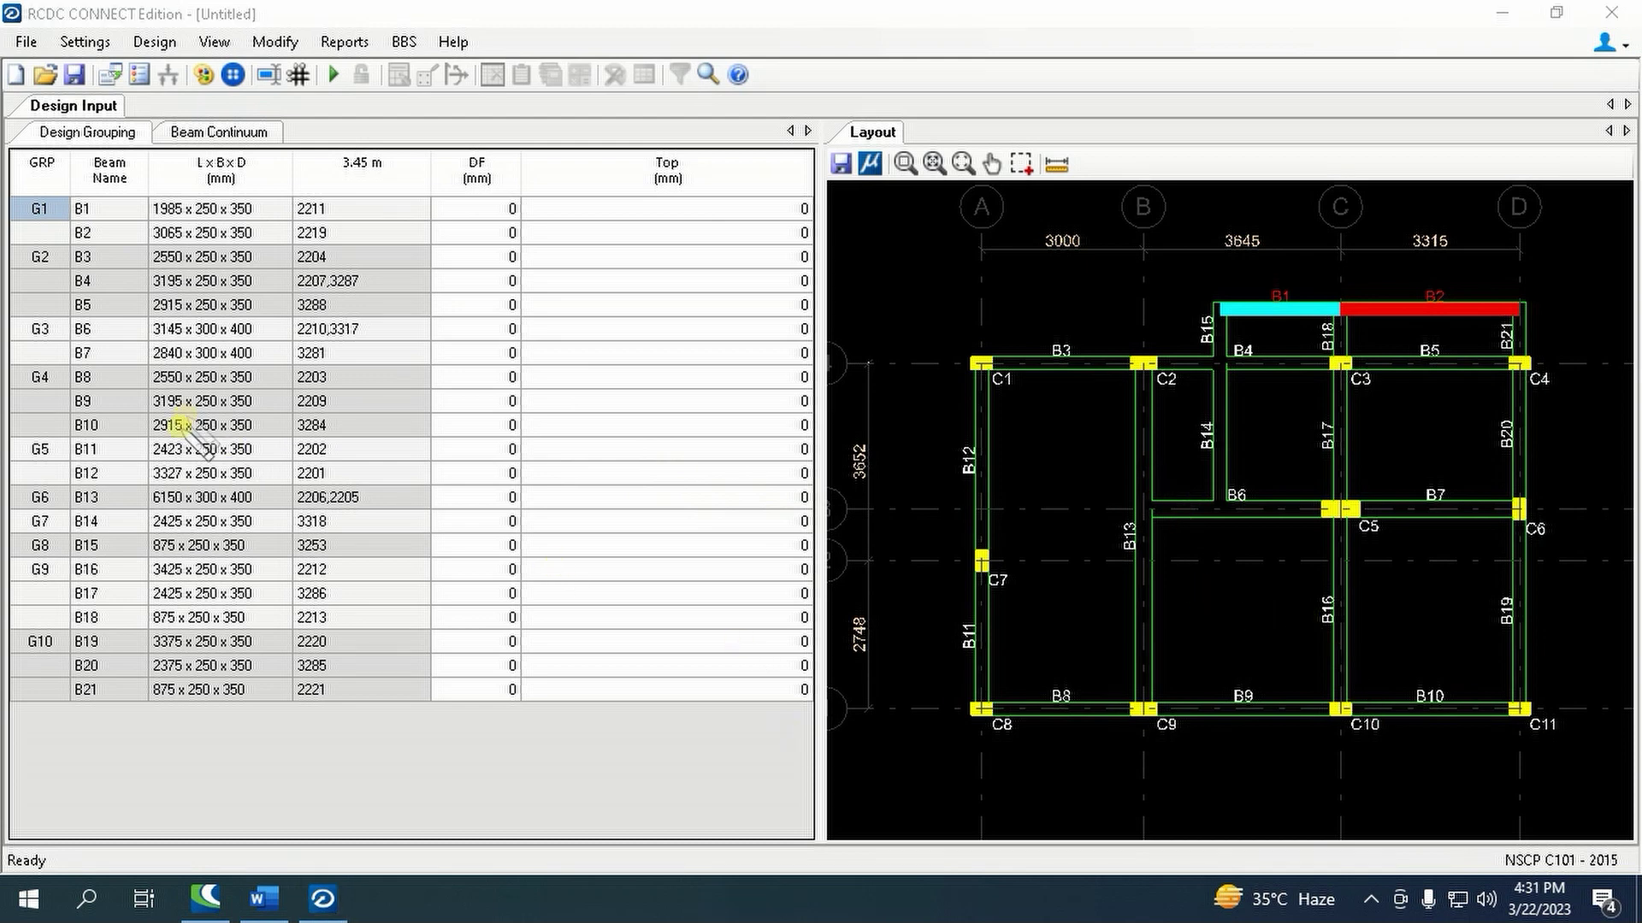
pyautogui.click(84, 42)
pyautogui.click(107, 66)
pyautogui.click(517, 182)
pyautogui.click(594, 242)
pyautogui.click(595, 279)
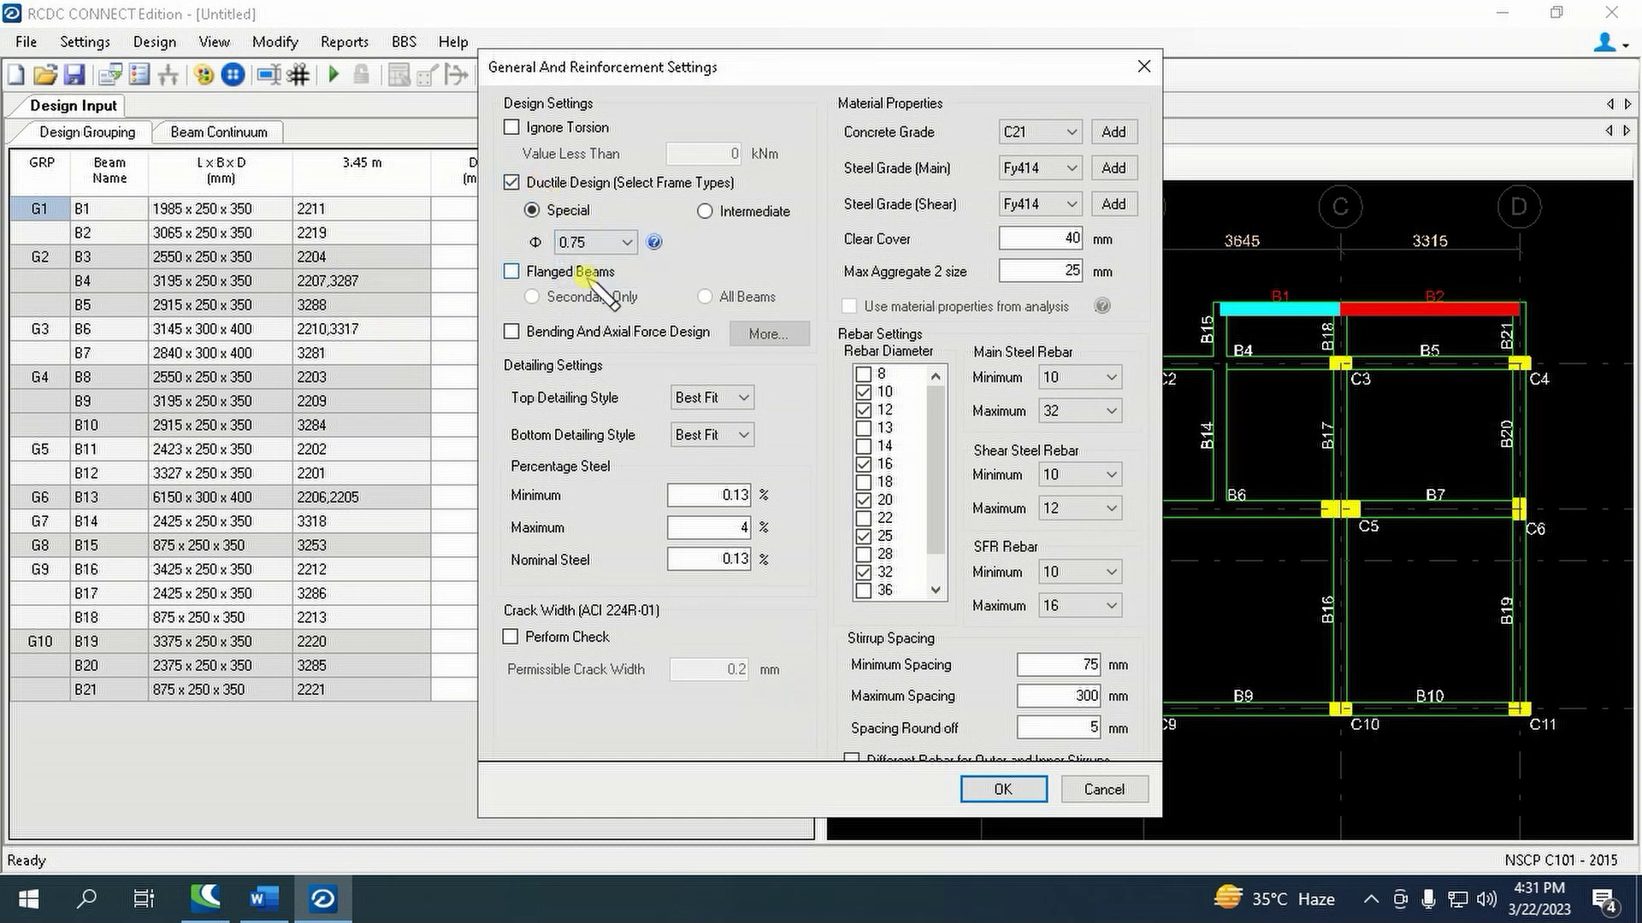
# - Set the main and shear steel grades to Fy276 and the maximum aggregate size to 20 mm
pyautogui.click(1044, 167)
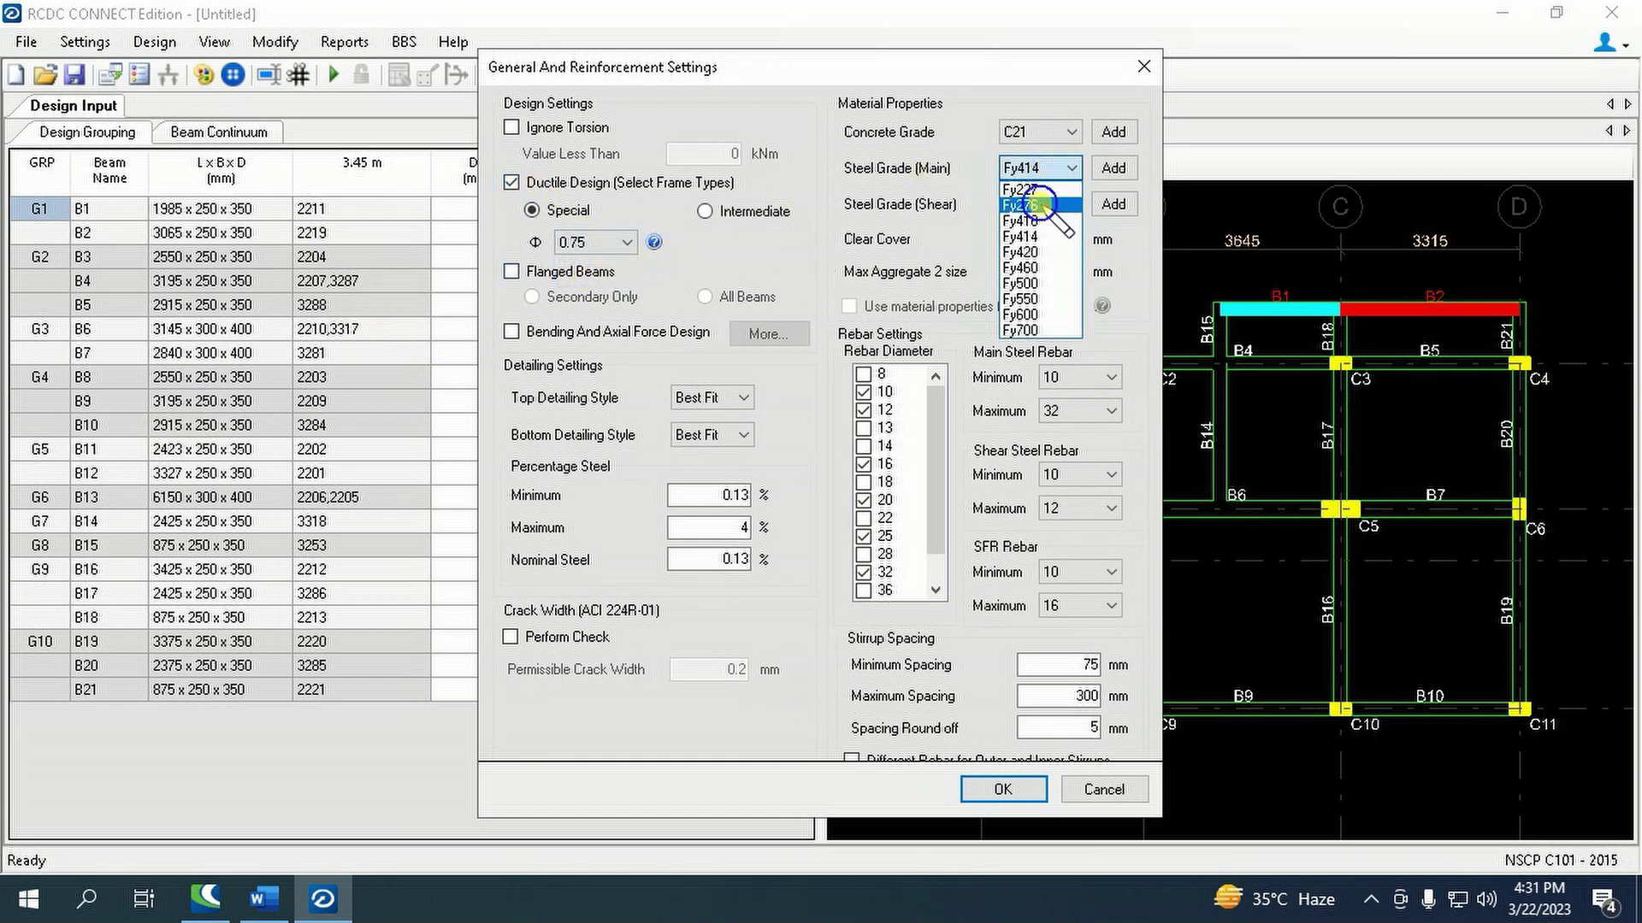
pyautogui.click(1039, 206)
pyautogui.click(1039, 206)
pyautogui.click(1034, 241)
pyautogui.press('Tab')
pyautogui.press('Tab')
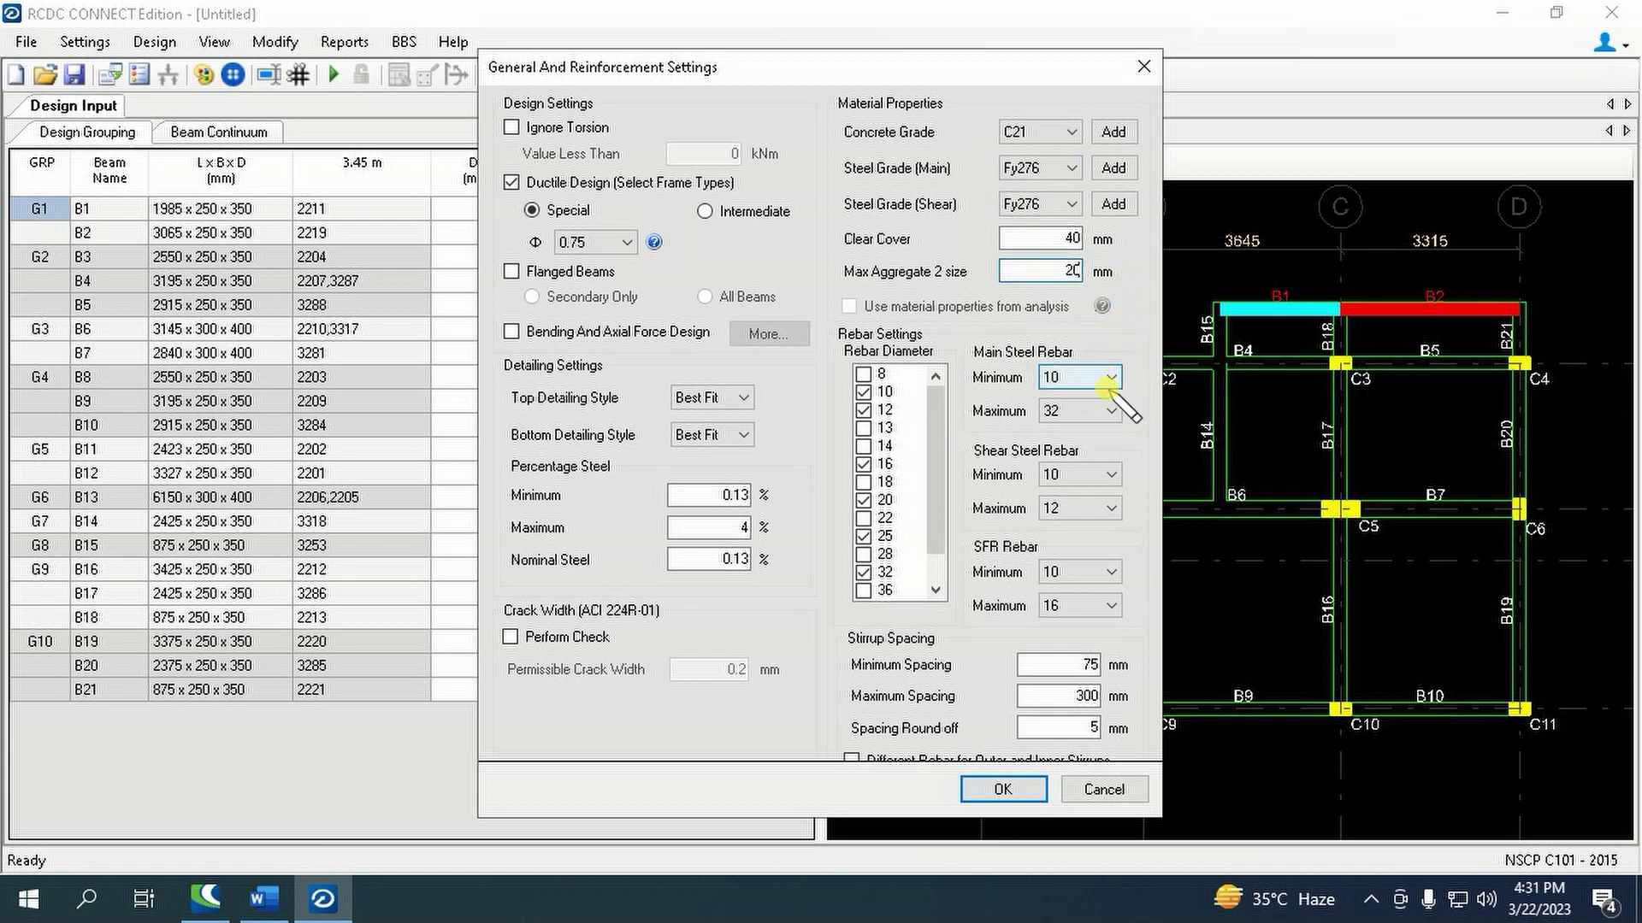
# - Set both the top and bottom detailing styles to Max Dia
pyautogui.click(713, 397)
pyautogui.click(725, 436)
pyautogui.click(718, 434)
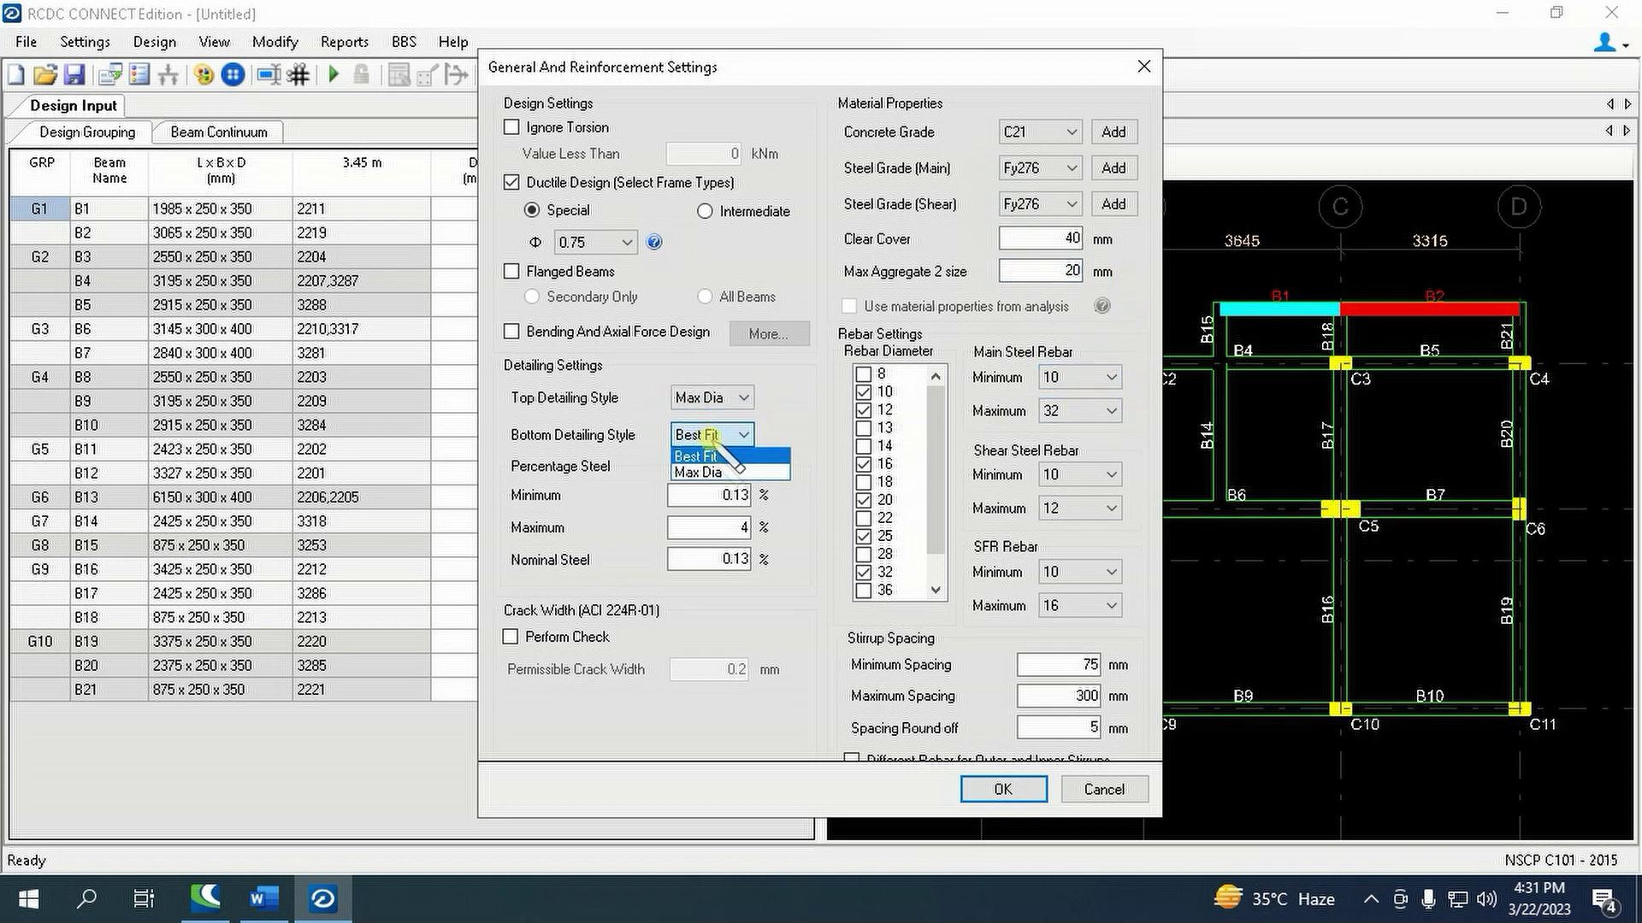
pyautogui.click(713, 471)
# - Set the main steel rebar to a minimum of 16 and a maximum of 25, and accept the reinforcement settings
pyautogui.click(1069, 377)
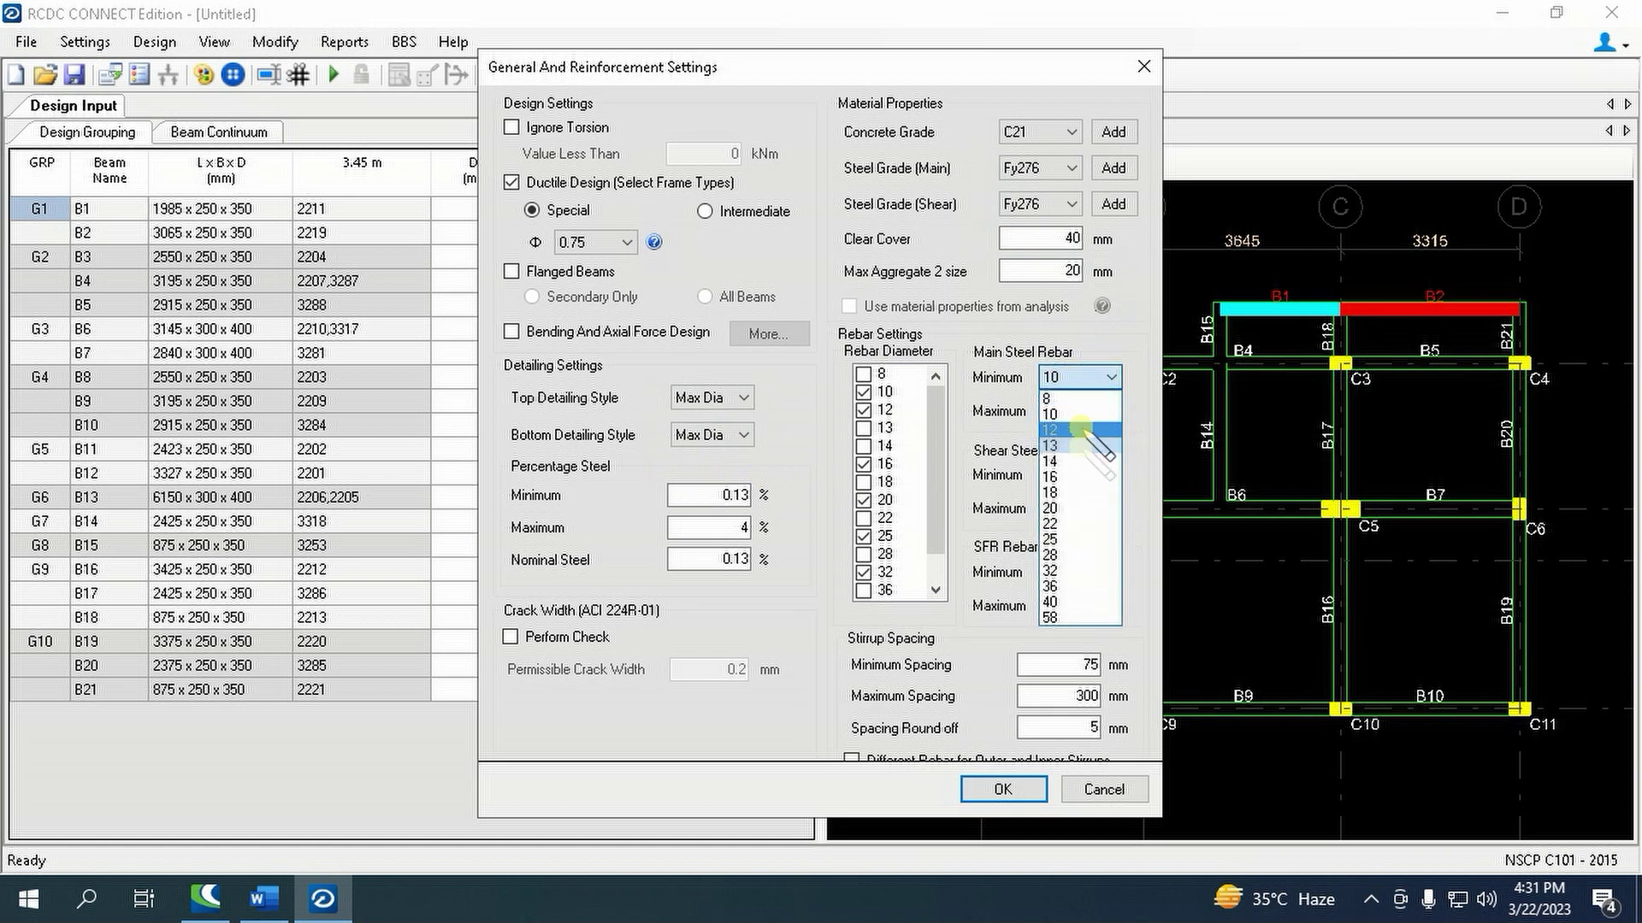
pyautogui.click(1069, 476)
pyautogui.click(1069, 410)
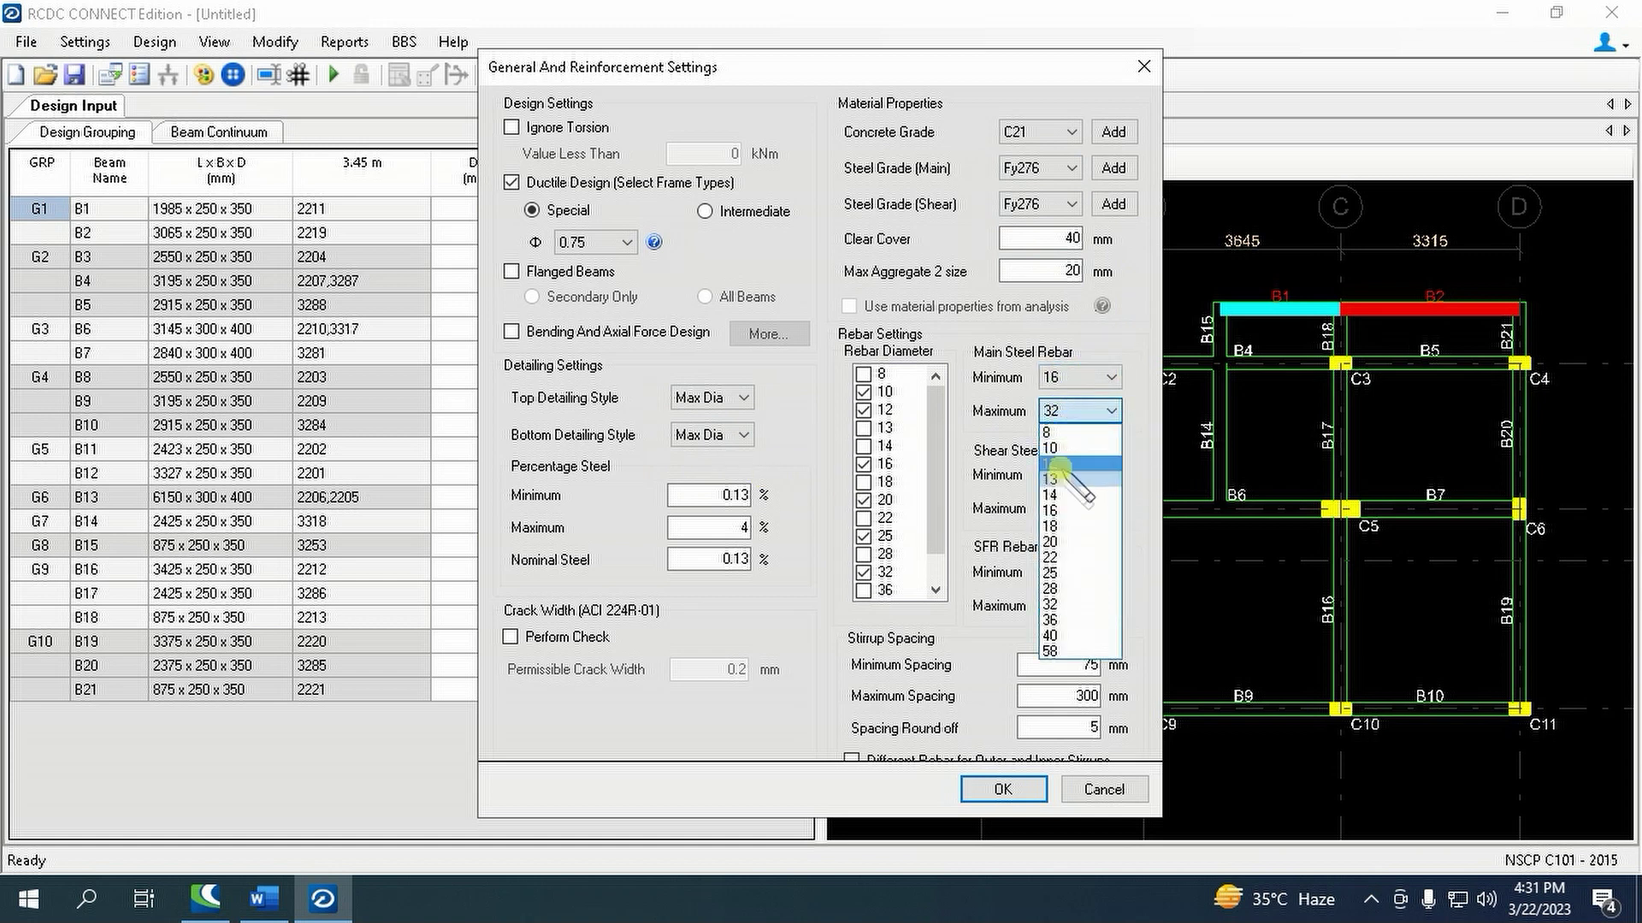
pyautogui.click(1053, 572)
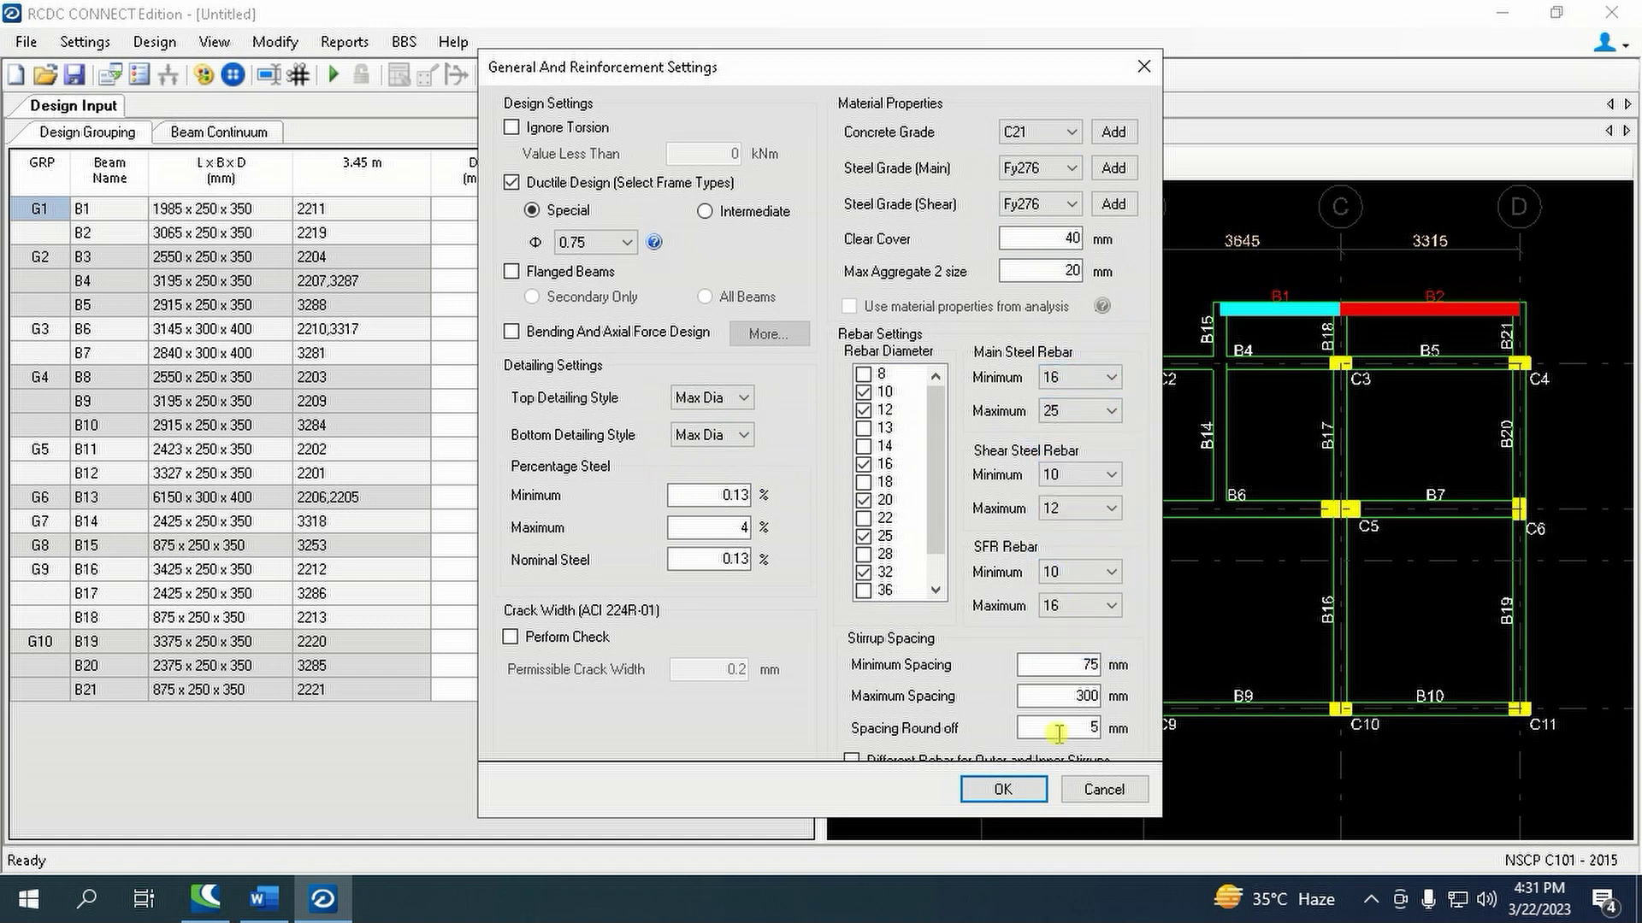
pyautogui.click(1002, 788)
# - In the basic load cases, assign load type Earthquake X to EX and Earthquake Z to EZ
pyautogui.click(85, 41)
pyautogui.click(137, 203)
pyautogui.click(742, 204)
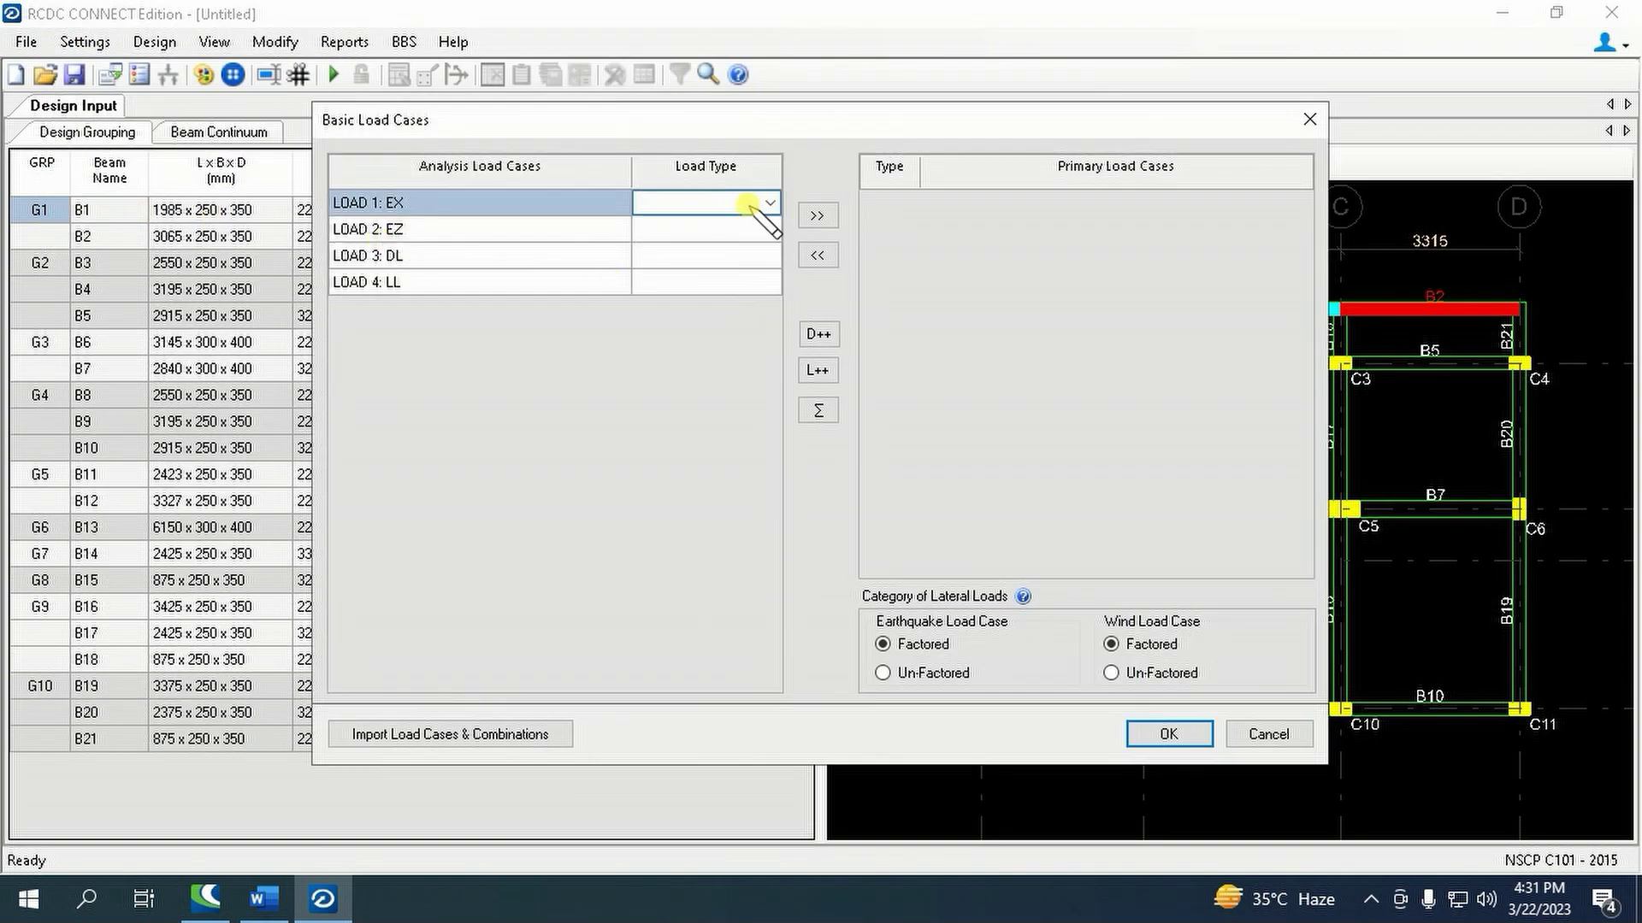
pyautogui.click(771, 205)
pyautogui.click(735, 257)
pyautogui.click(728, 233)
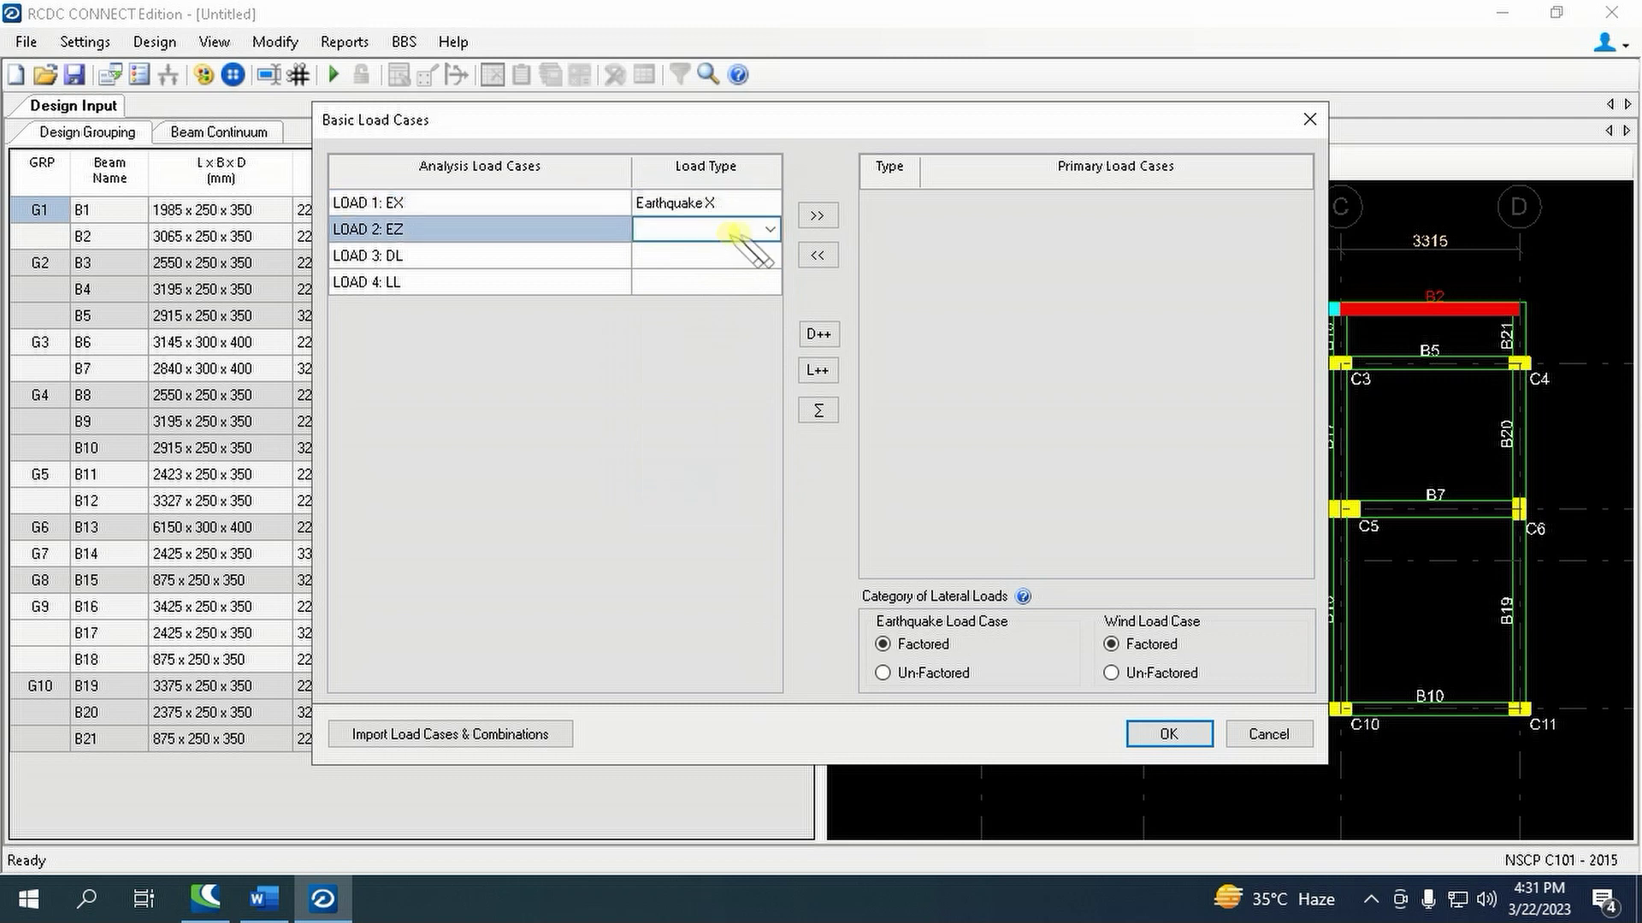
pyautogui.click(763, 232)
pyautogui.click(746, 296)
# - Assign load type Dead Load to DL and Live Load to LL
pyautogui.click(730, 256)
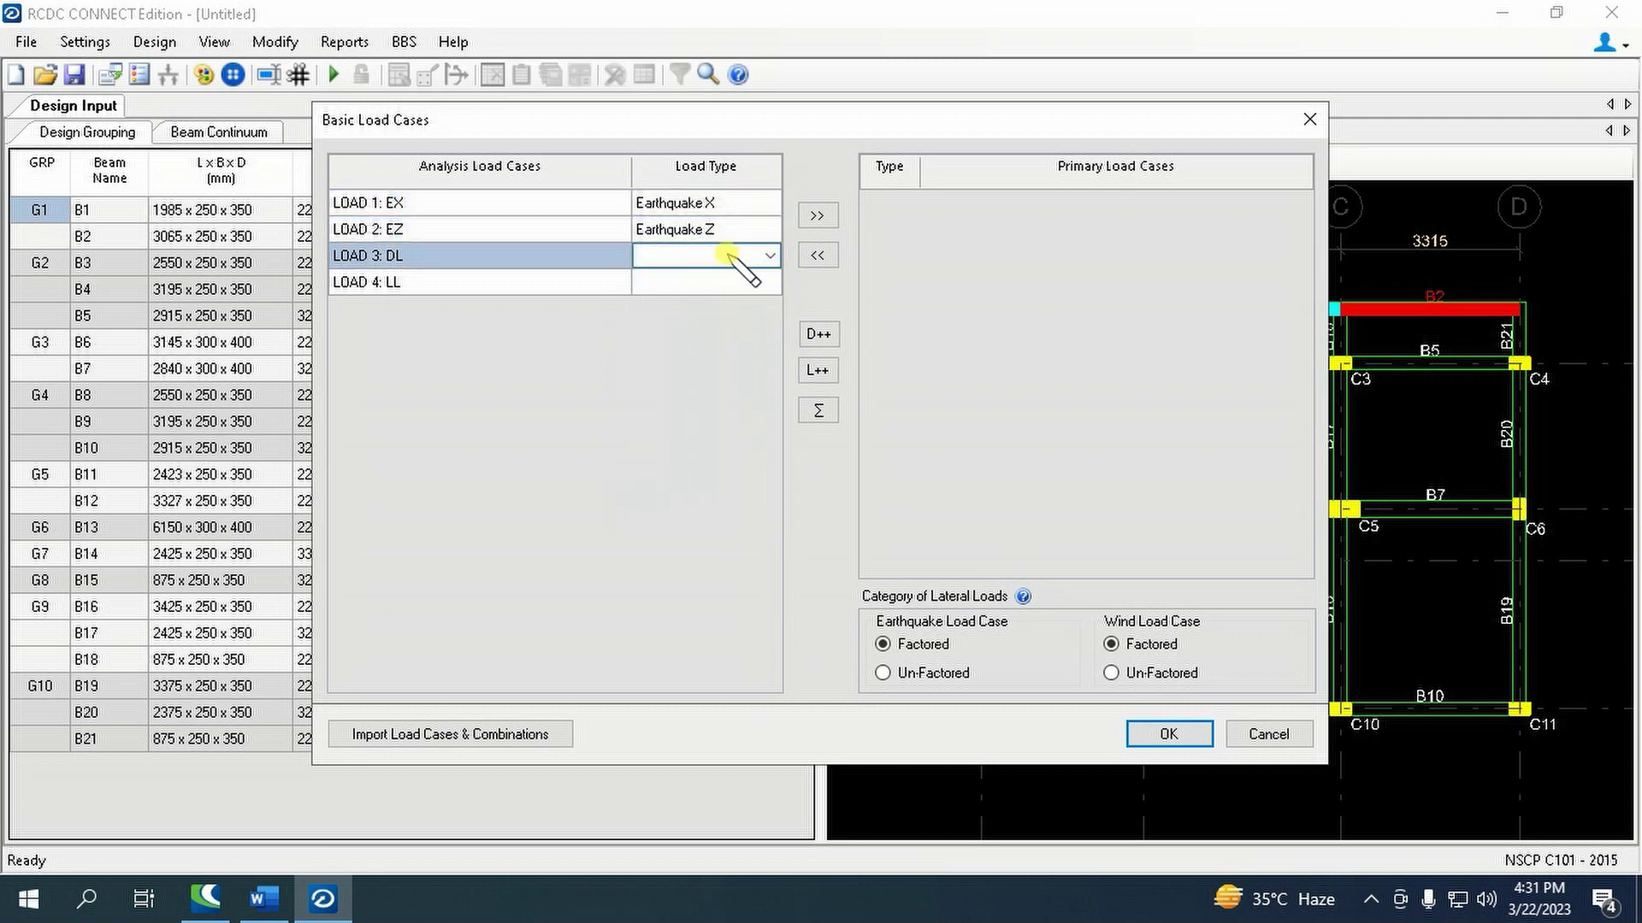
pyautogui.click(768, 258)
pyautogui.click(733, 277)
pyautogui.click(721, 282)
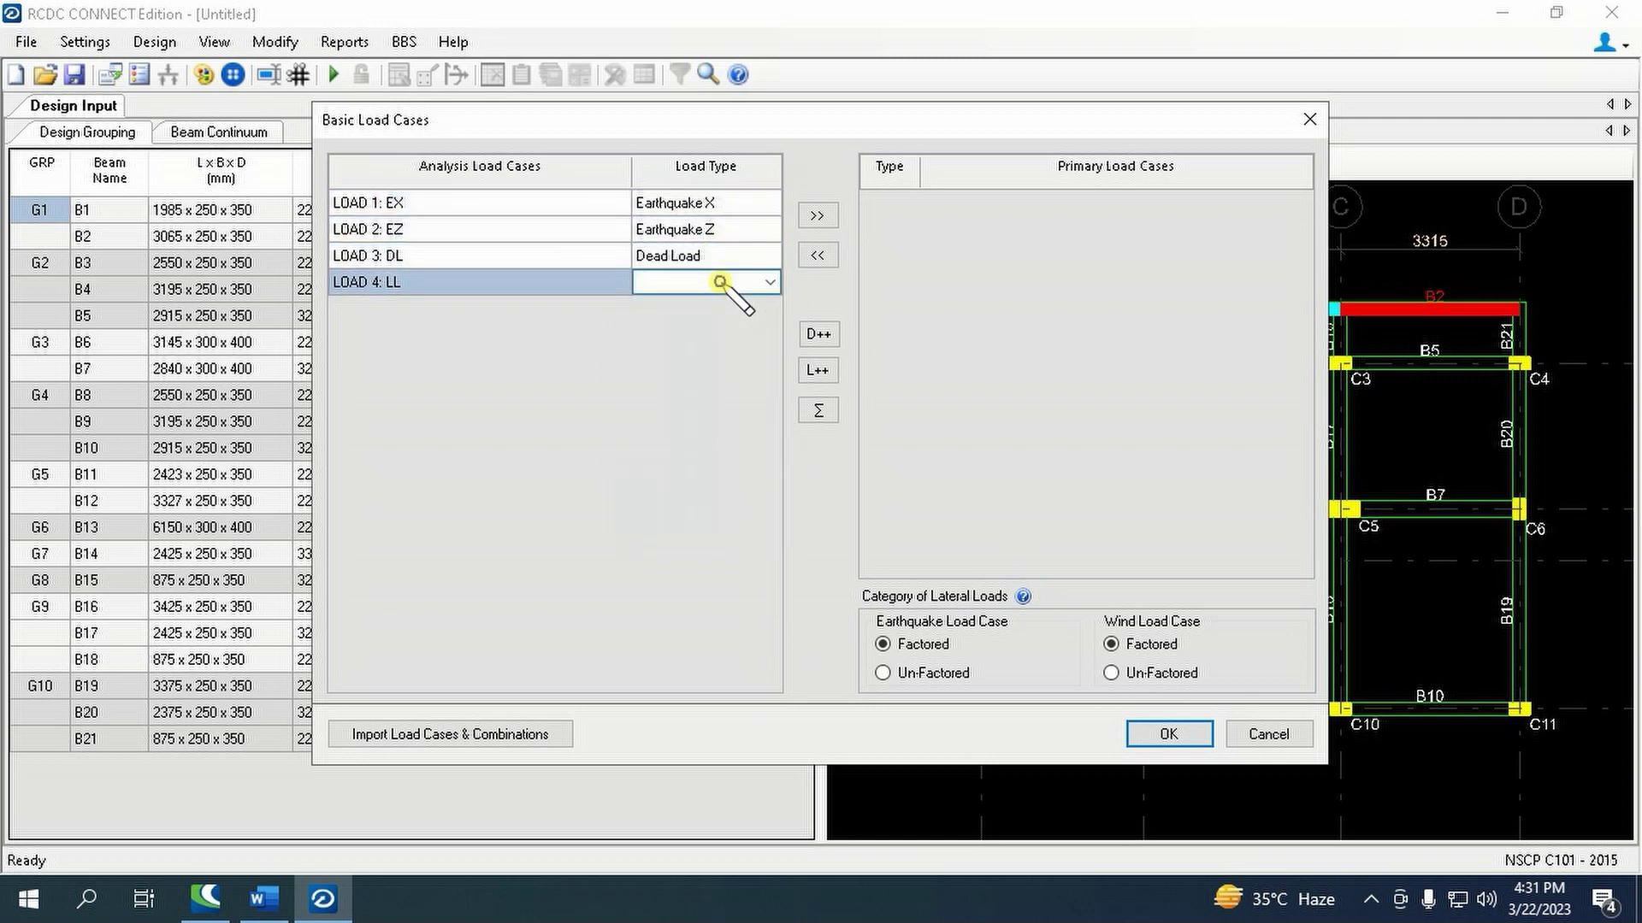
pyautogui.click(768, 283)
pyautogui.click(732, 320)
# - Add all four analysis load cases to the primary load cases and accept them
pyautogui.moveTo(623, 202); pyautogui.dragTo(615, 282)
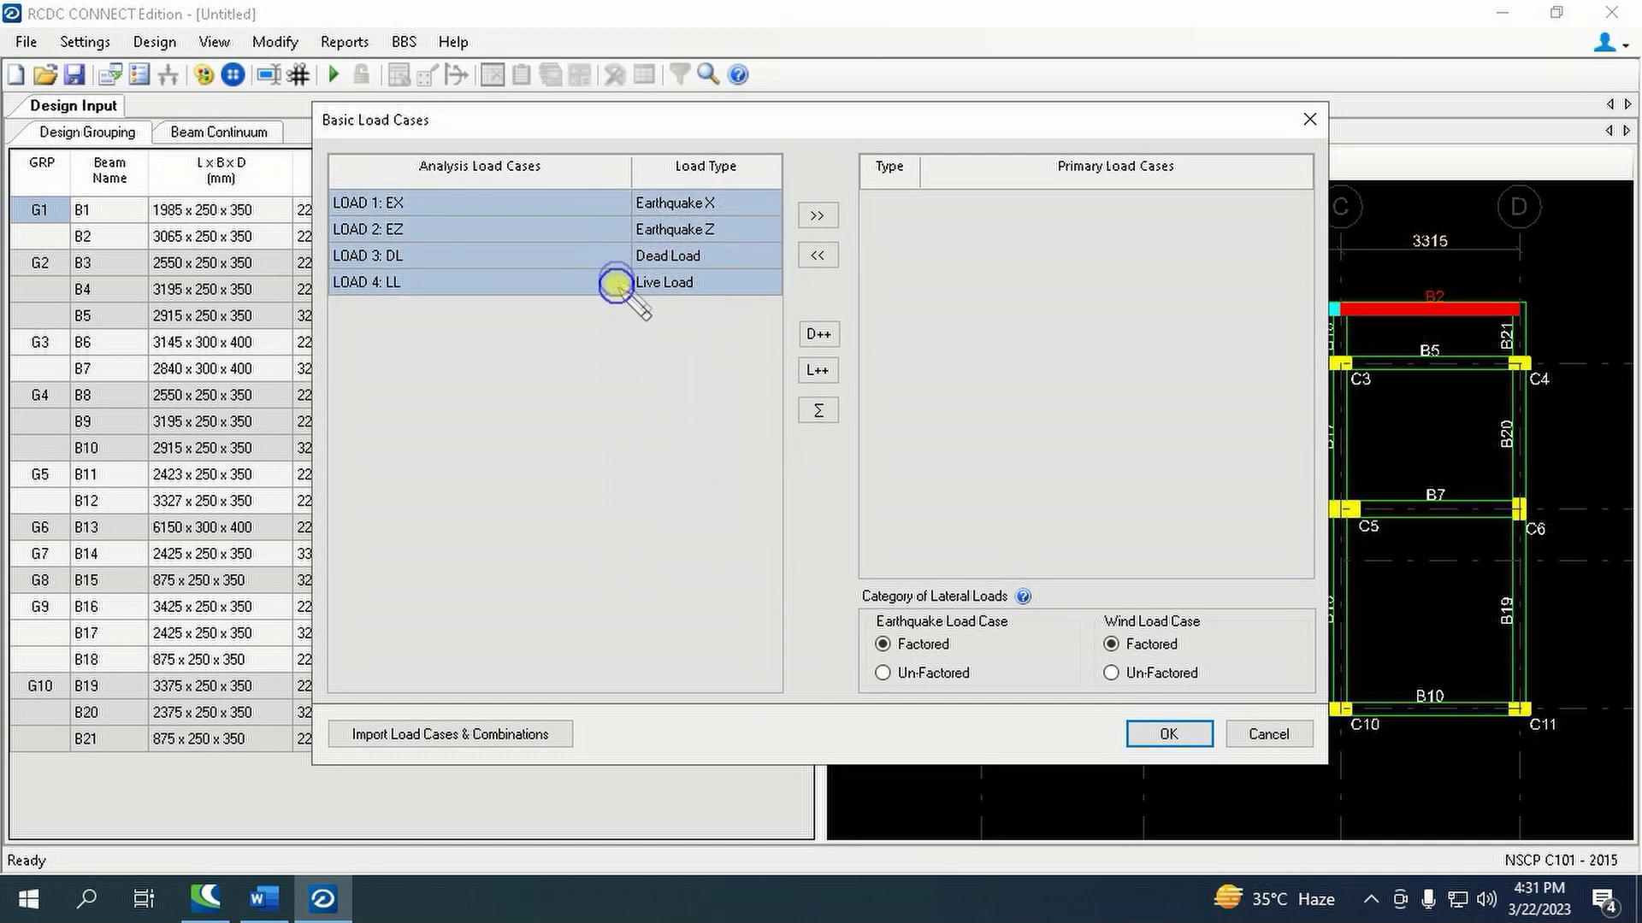
pyautogui.click(814, 219)
pyautogui.click(1168, 734)
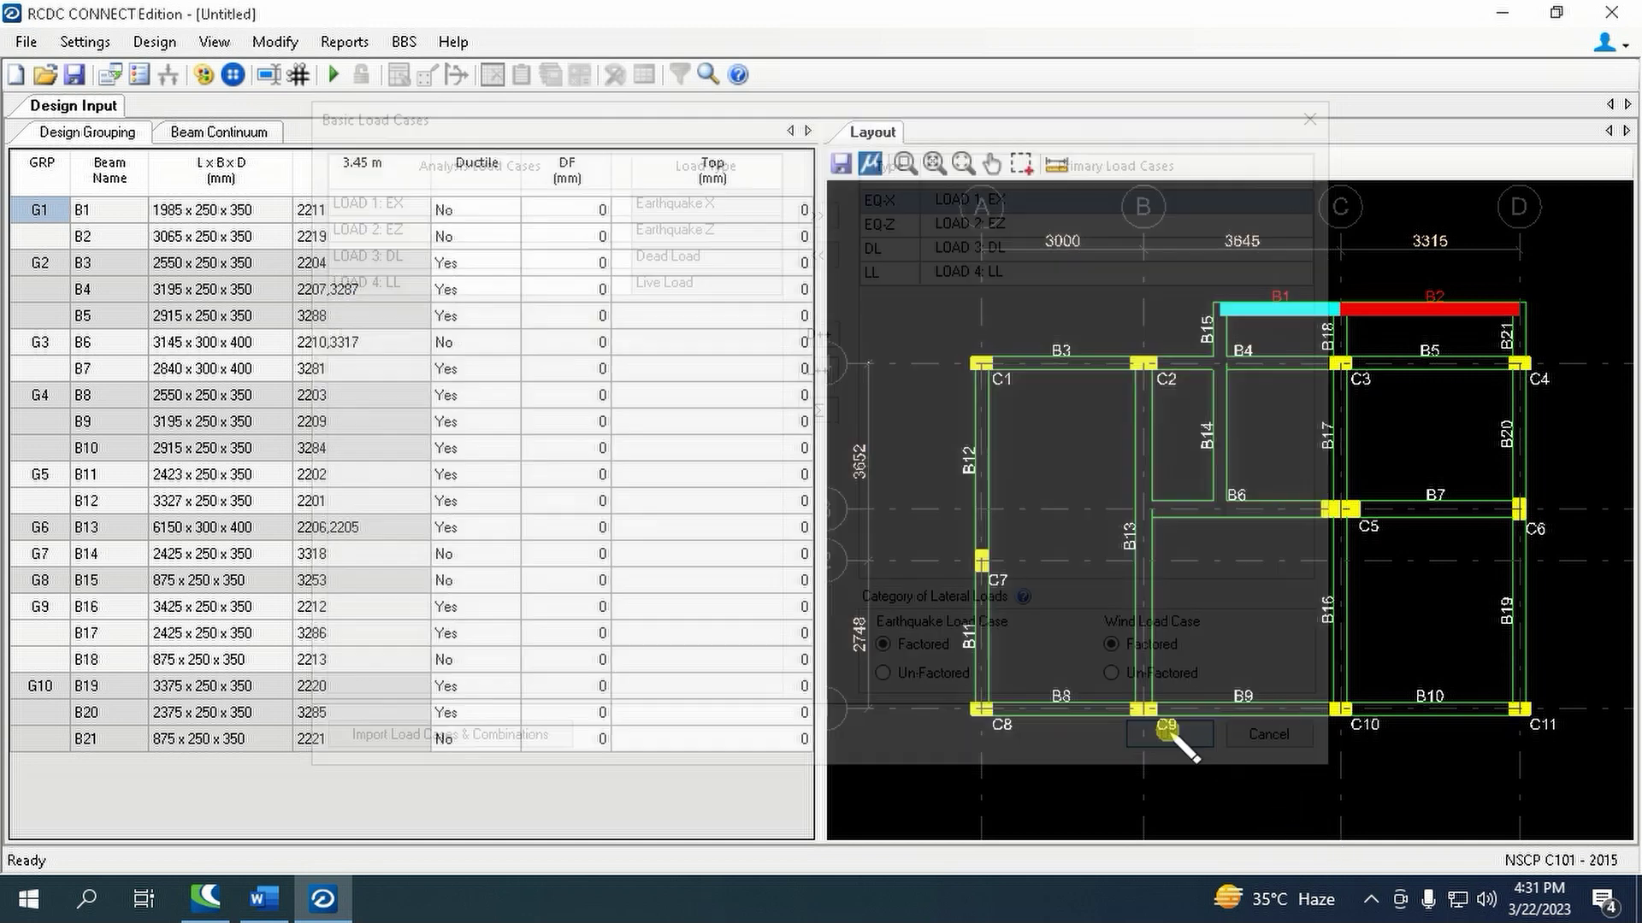
# - Add the linear load combinations from the analysis, check the included combinations and accept them for the beam design
pyautogui.click(1205, 683)
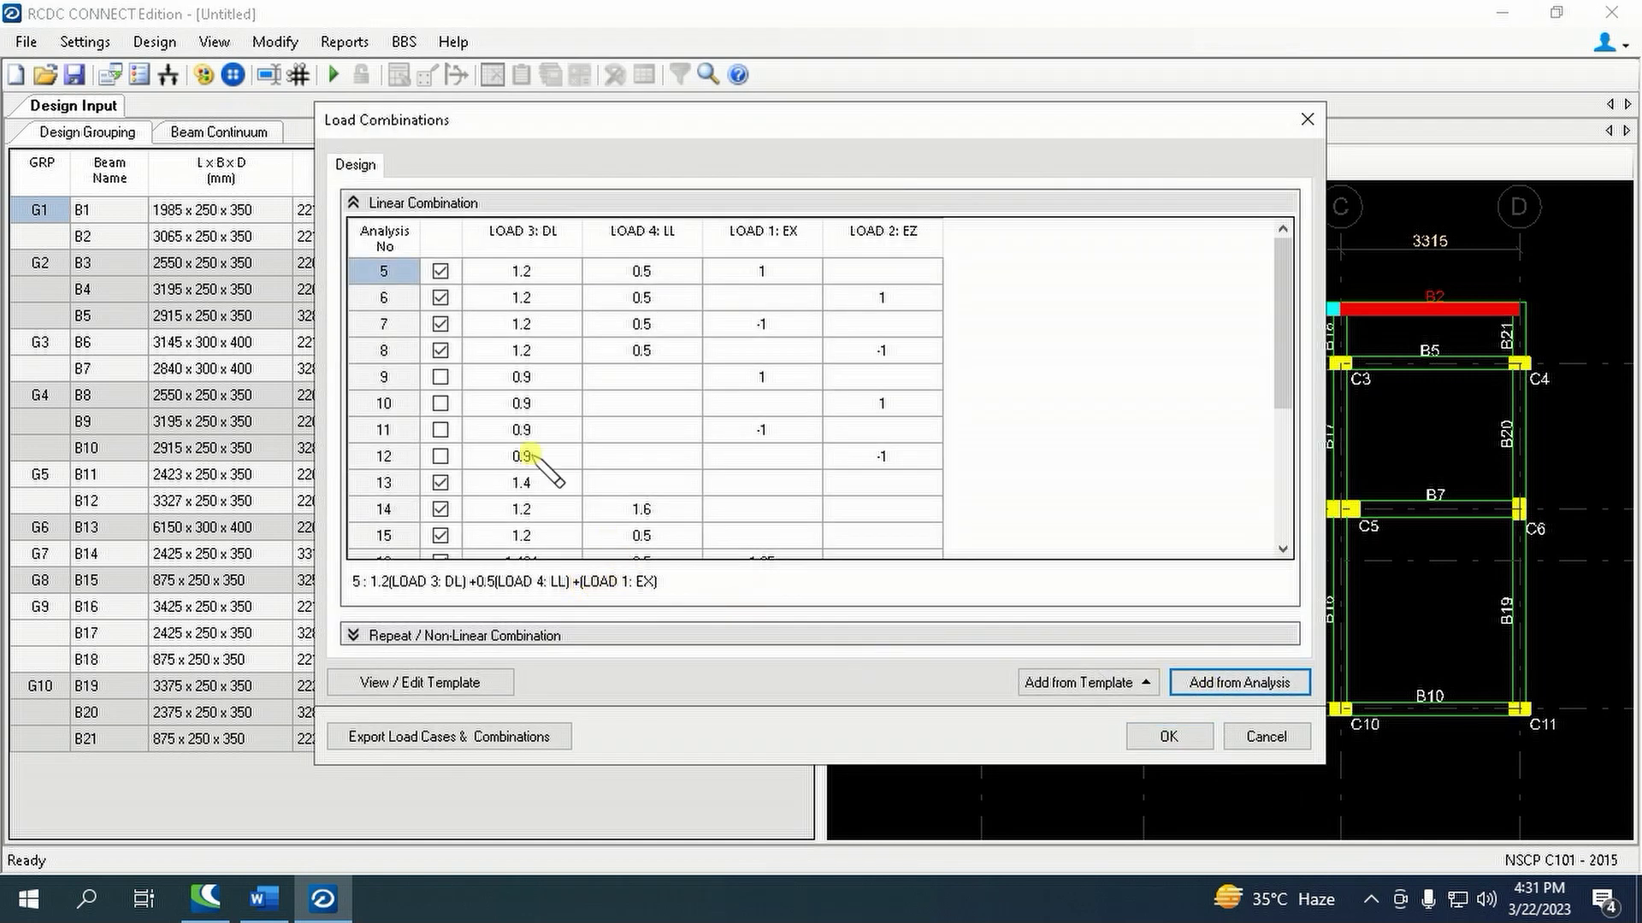
pyautogui.moveTo(440, 271); pyautogui.dragTo(445, 352)
pyautogui.rightClick(446, 358)
pyautogui.click(519, 547)
pyautogui.scroll(-3, 539, 484)
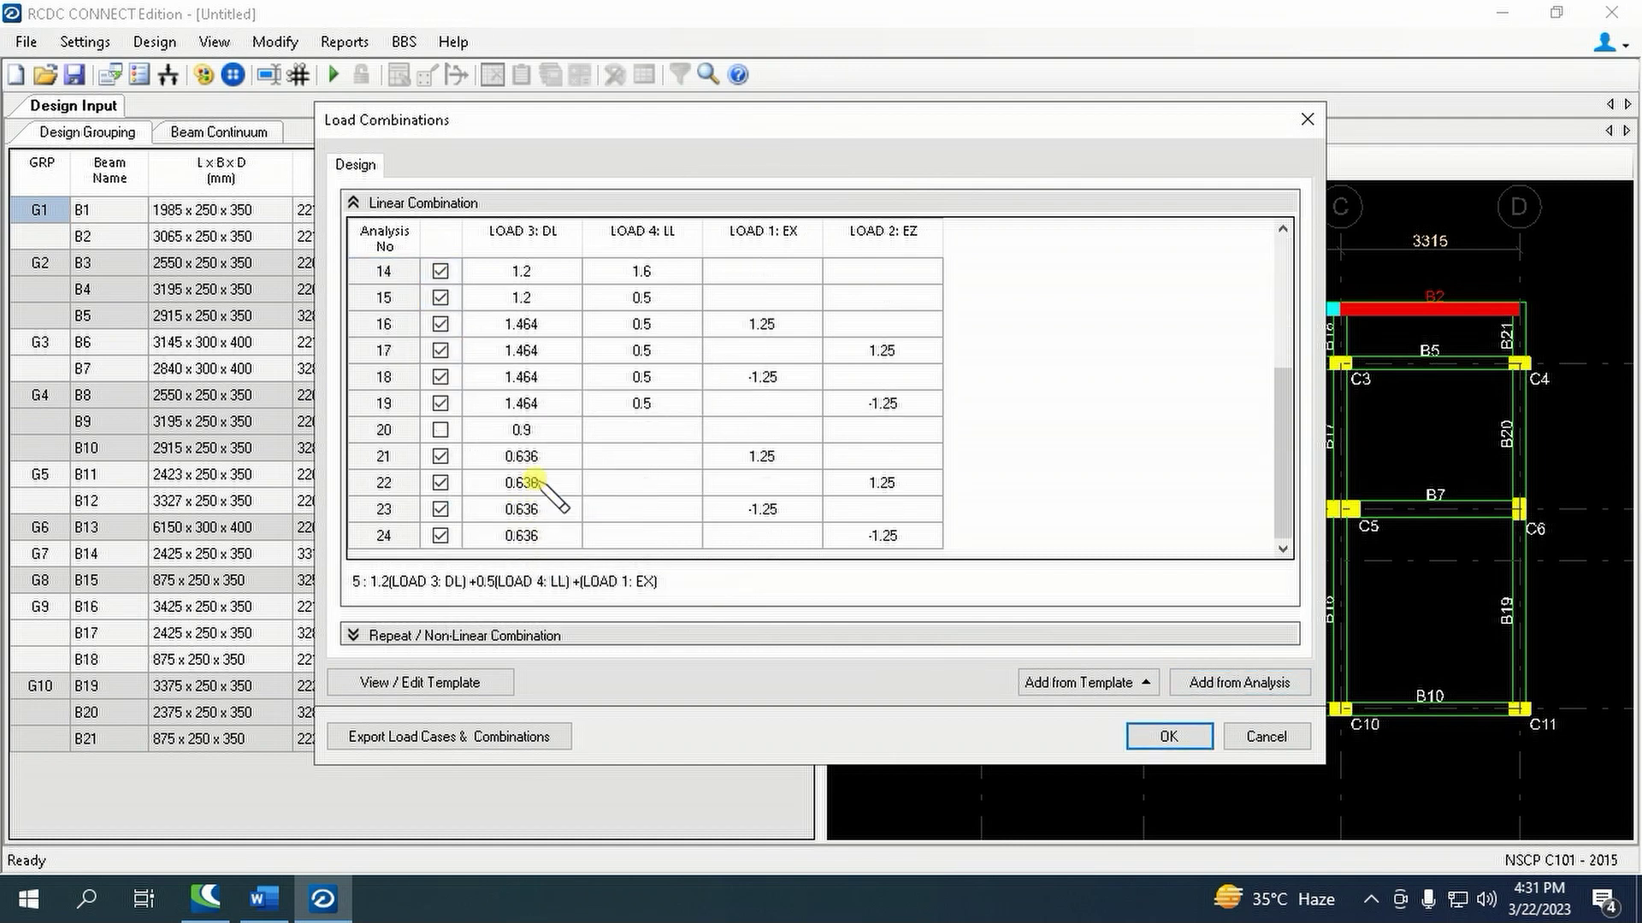
pyautogui.click(1168, 737)
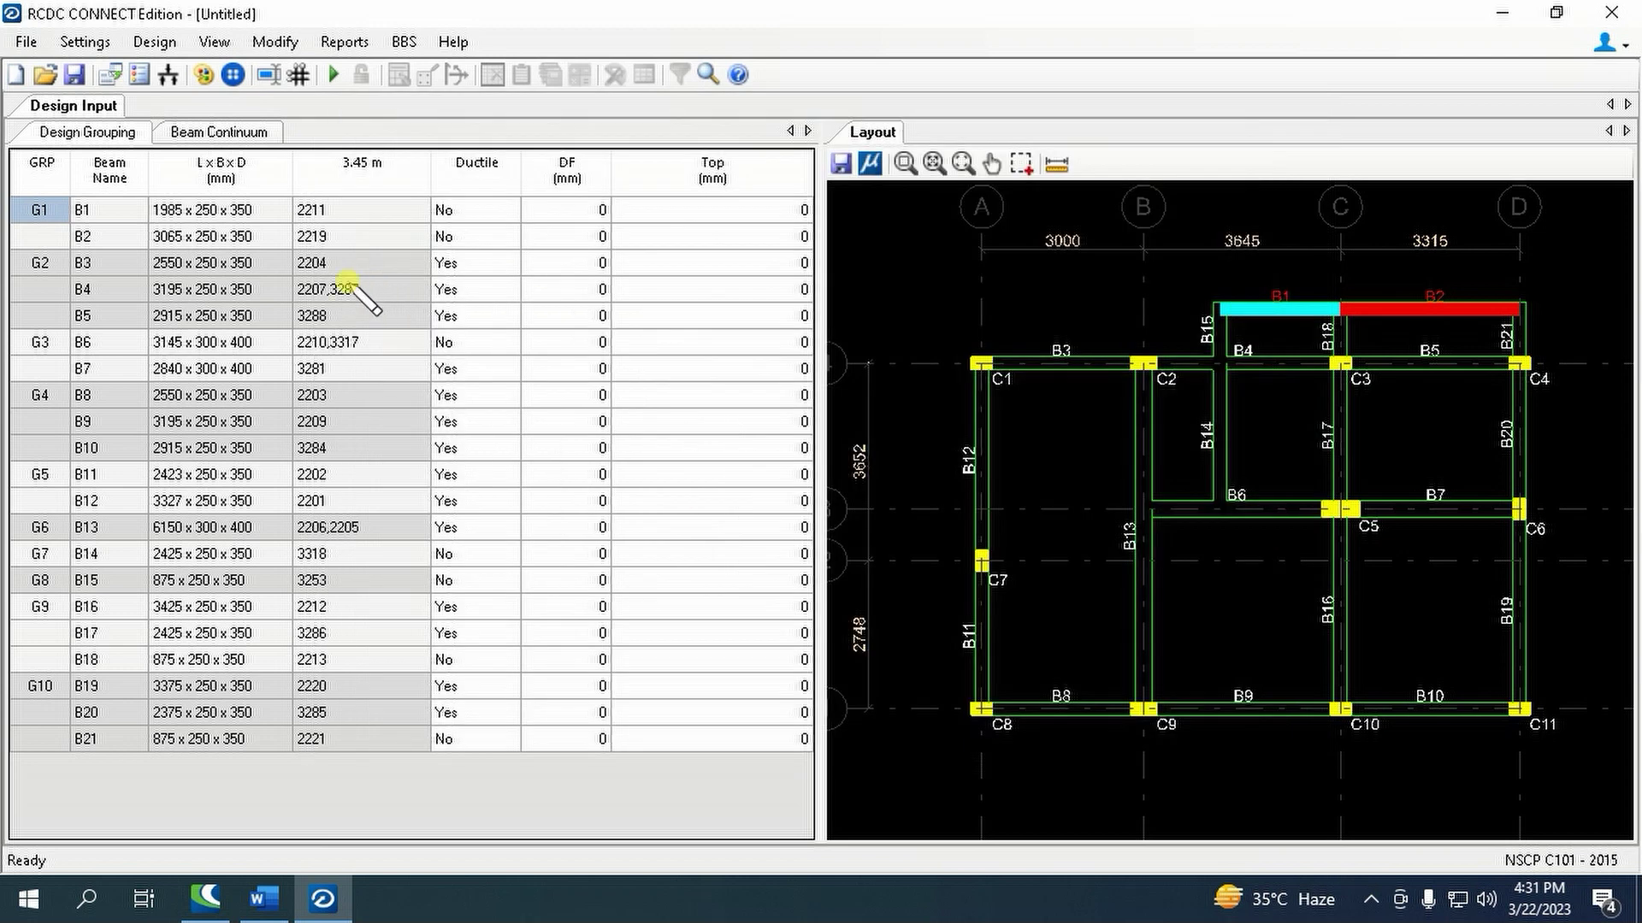
# - Run the automatic design of the 3.45 m level beams and dismiss the list of failed beam groups
pyautogui.click(146, 42)
pyautogui.click(185, 70)
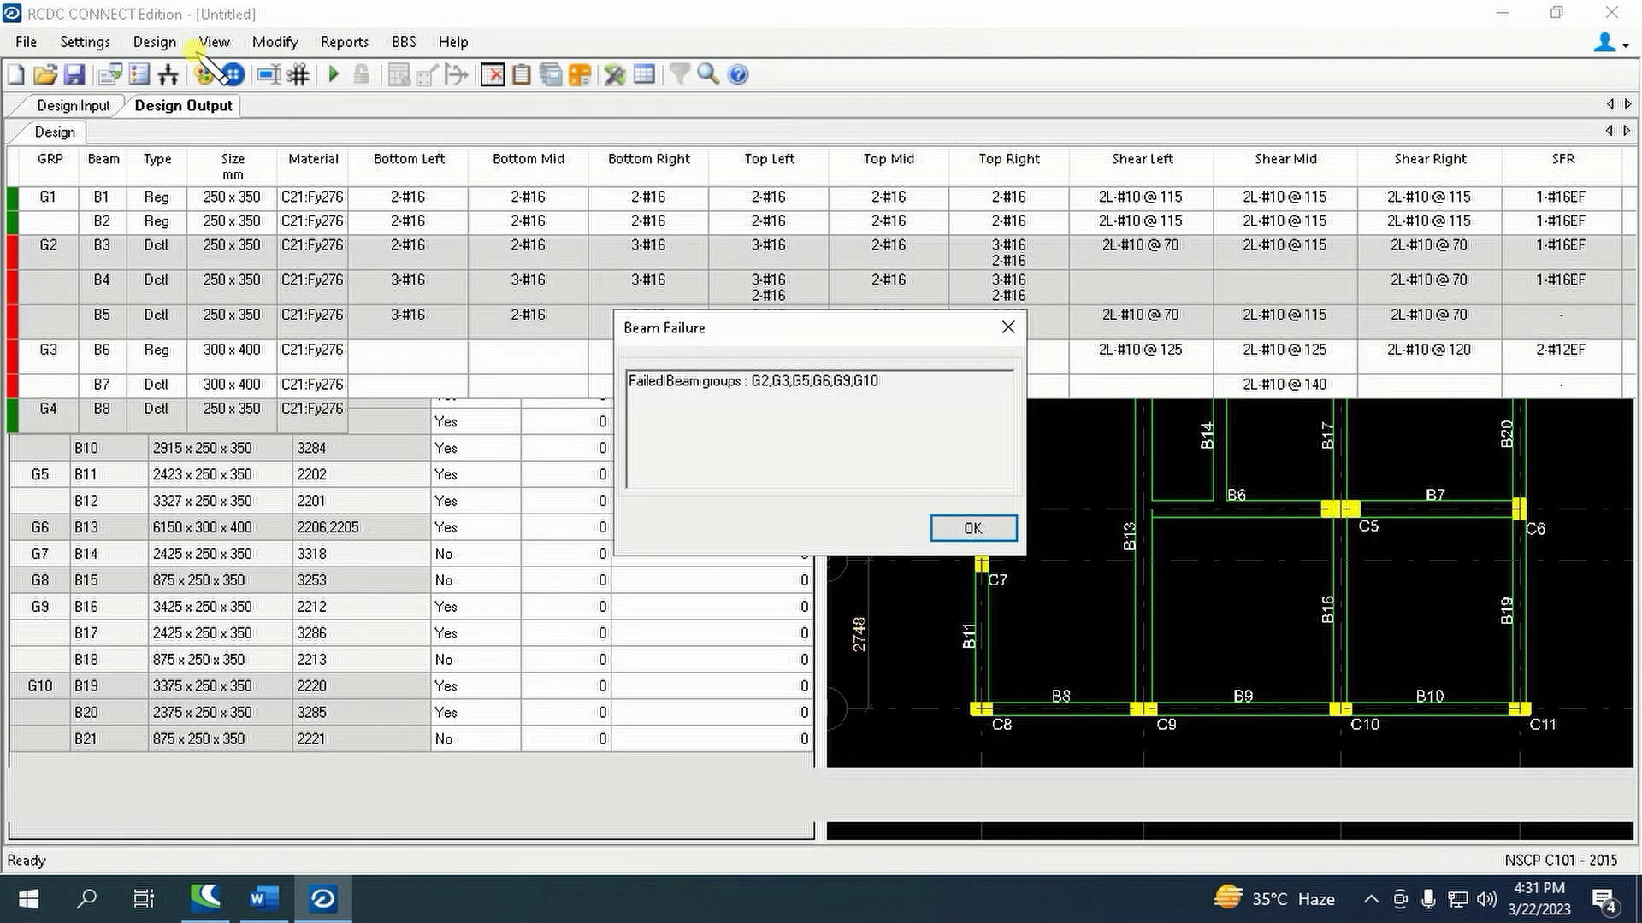
pyautogui.click(951, 525)
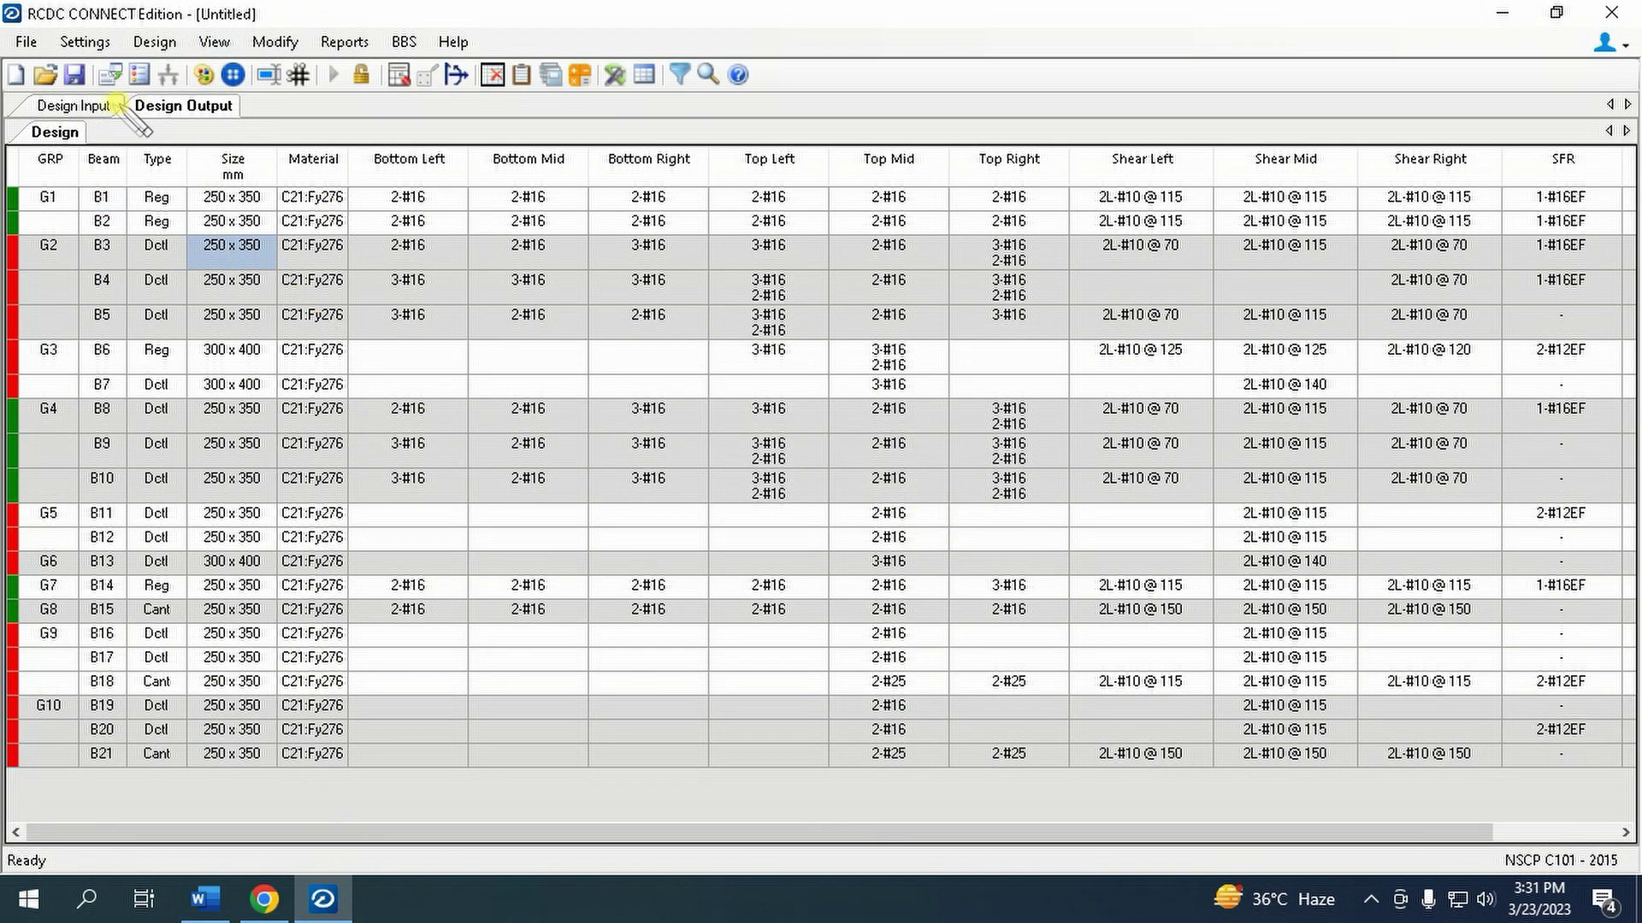
# - Locate the G2 beams B3, B4 and B5 in the layout and open group G2 for redesign
pyautogui.click(73, 105)
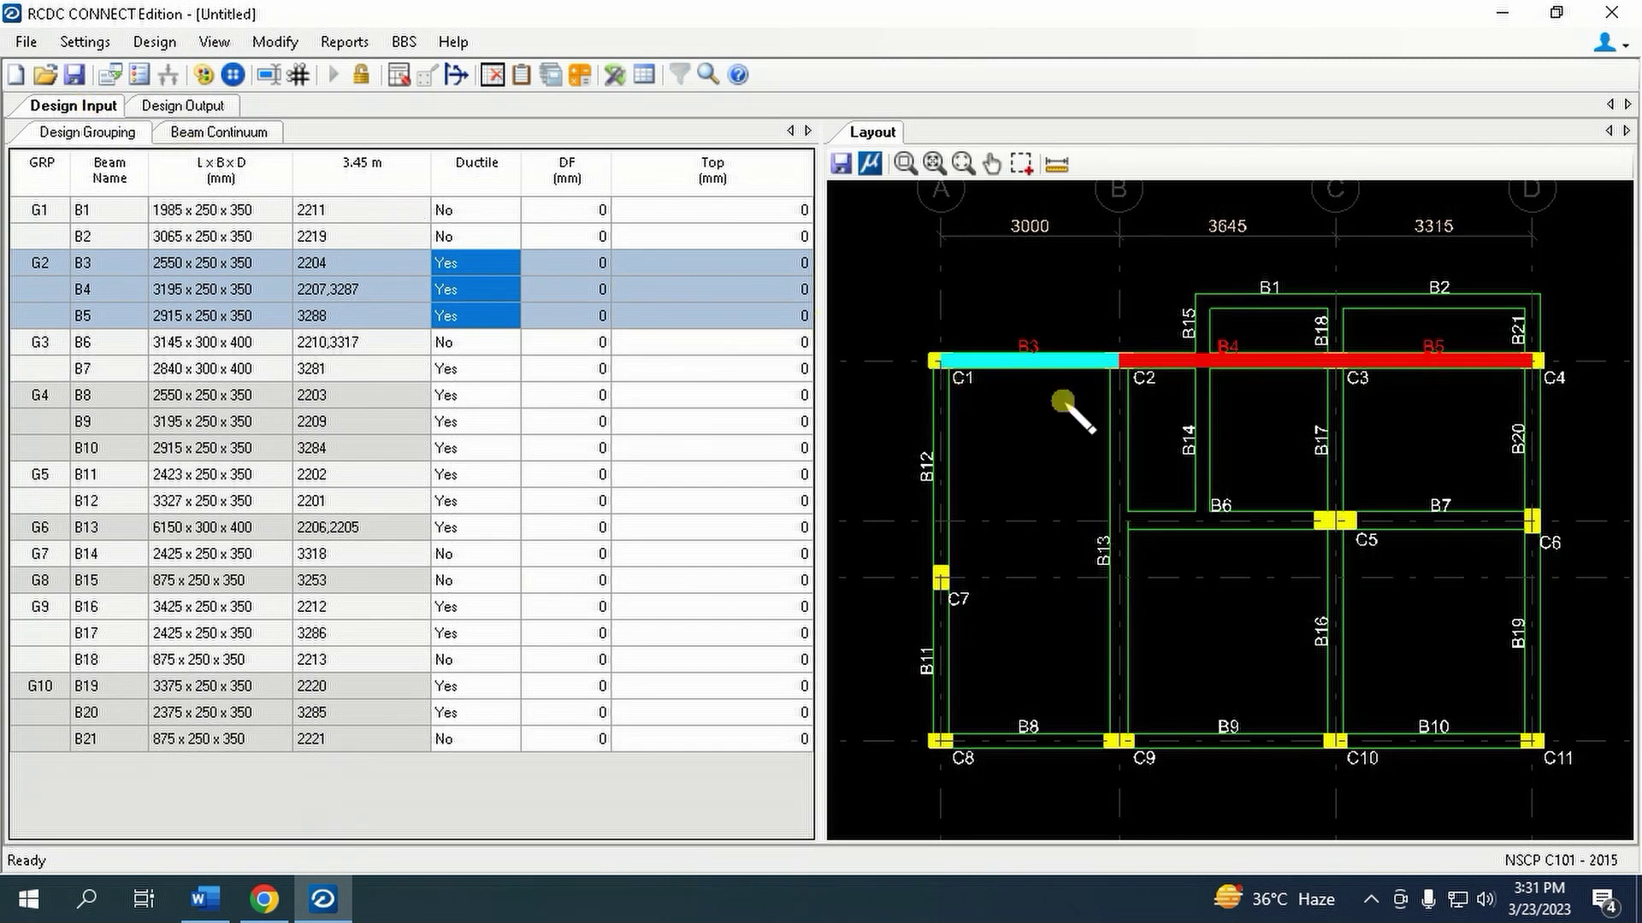
pyautogui.click(1119, 446)
pyautogui.click(1032, 361)
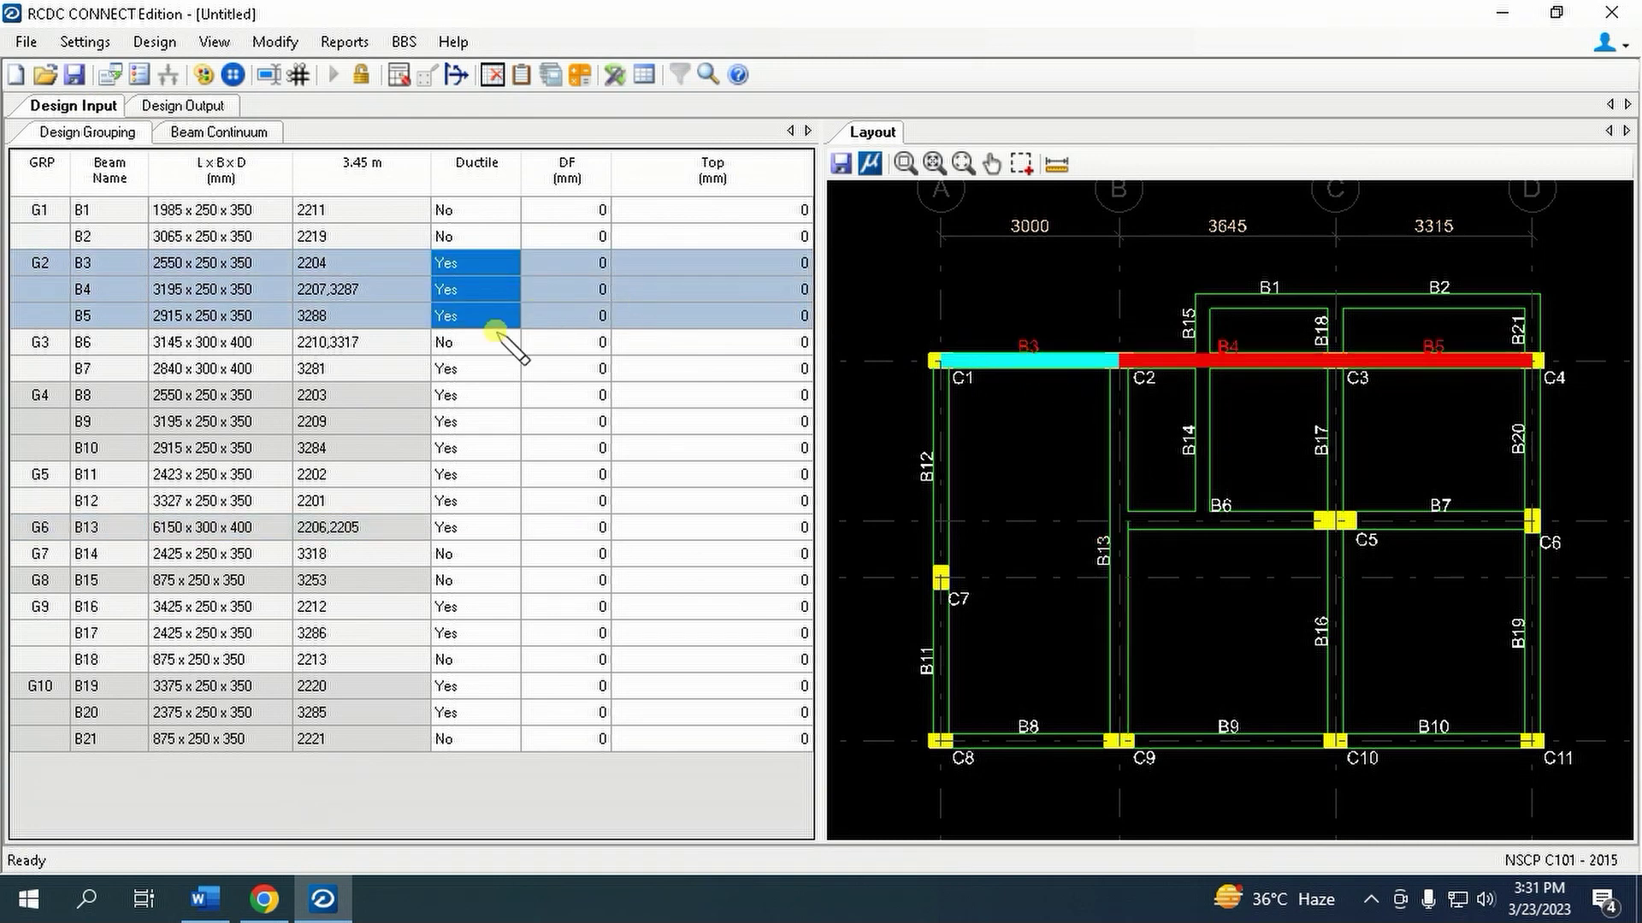
pyautogui.click(183, 105)
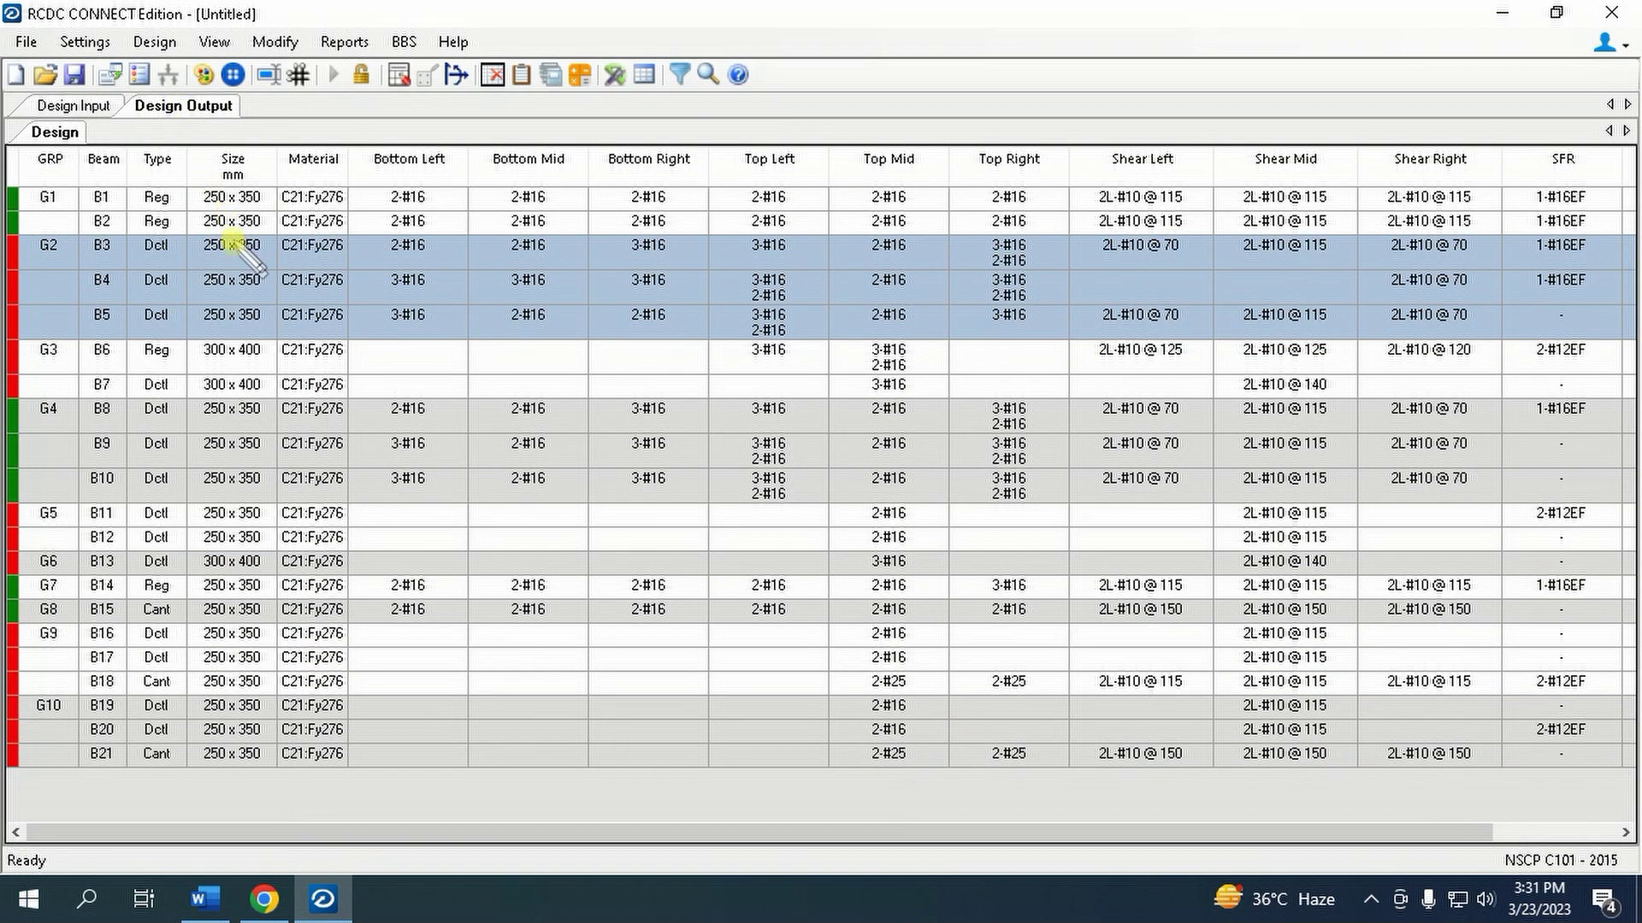
pyautogui.click(229, 247)
pyautogui.rightClick(232, 248)
pyautogui.click(316, 308)
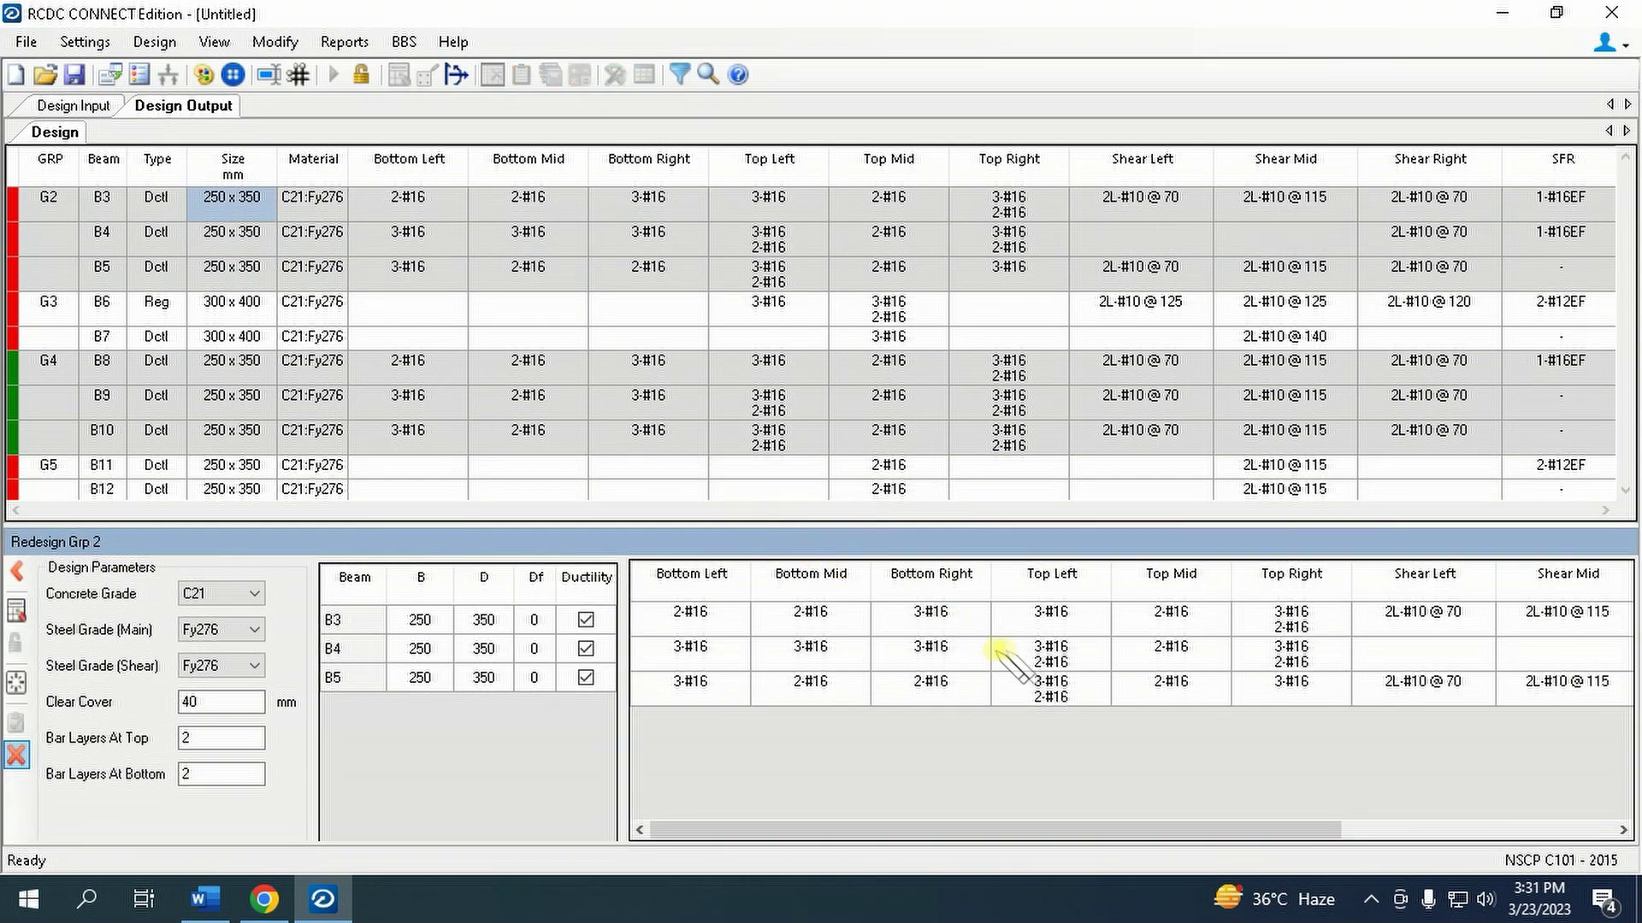
# - Try to redesign group G2 with a depth of 450 mm for beams B3, B4 and B5
pyautogui.click(484, 628)
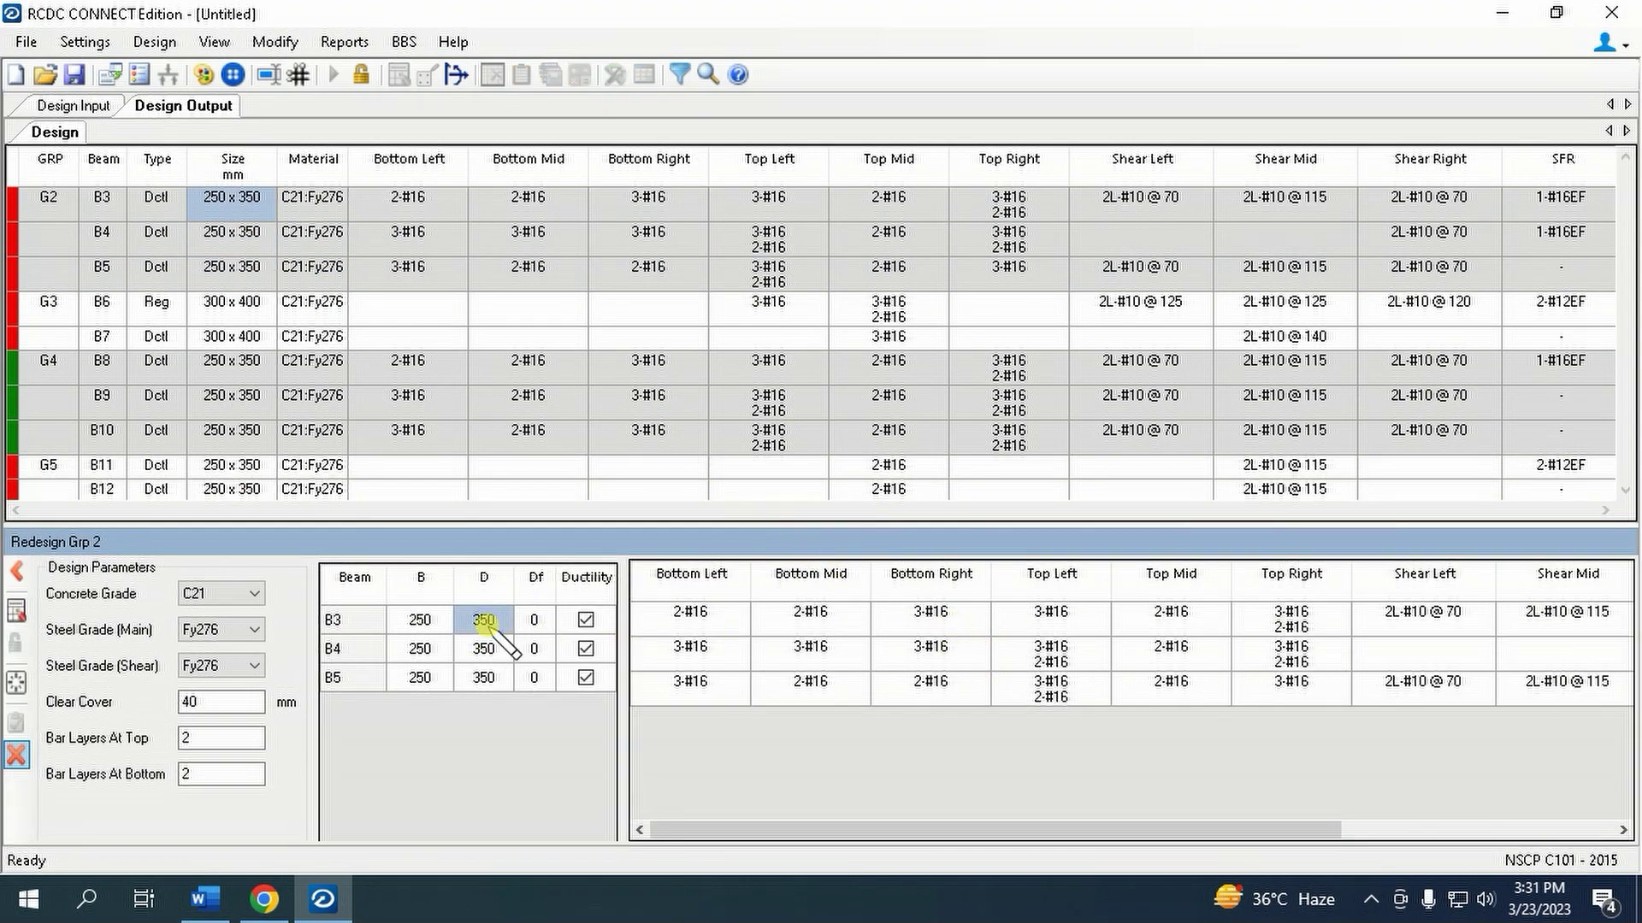
pyautogui.write('4')
pyautogui.click(483, 649)
pyautogui.rightClick(481, 624)
pyautogui.click(511, 648)
pyautogui.moveTo(489, 652); pyautogui.dragTo(486, 680)
pyautogui.rightClick(485, 680)
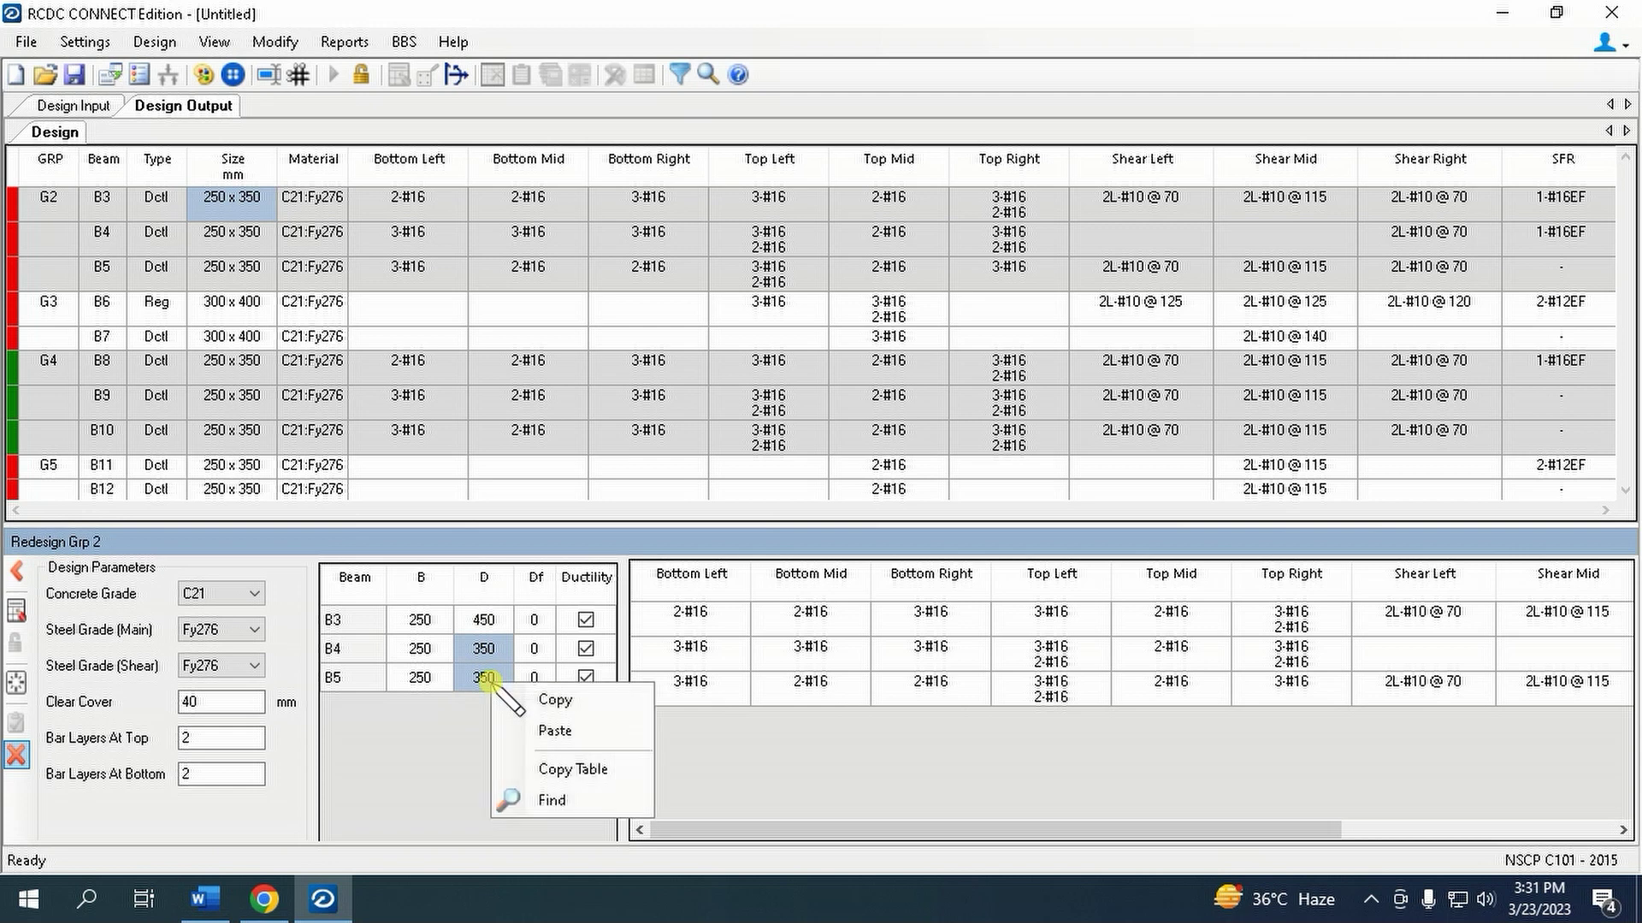
pyautogui.click(547, 730)
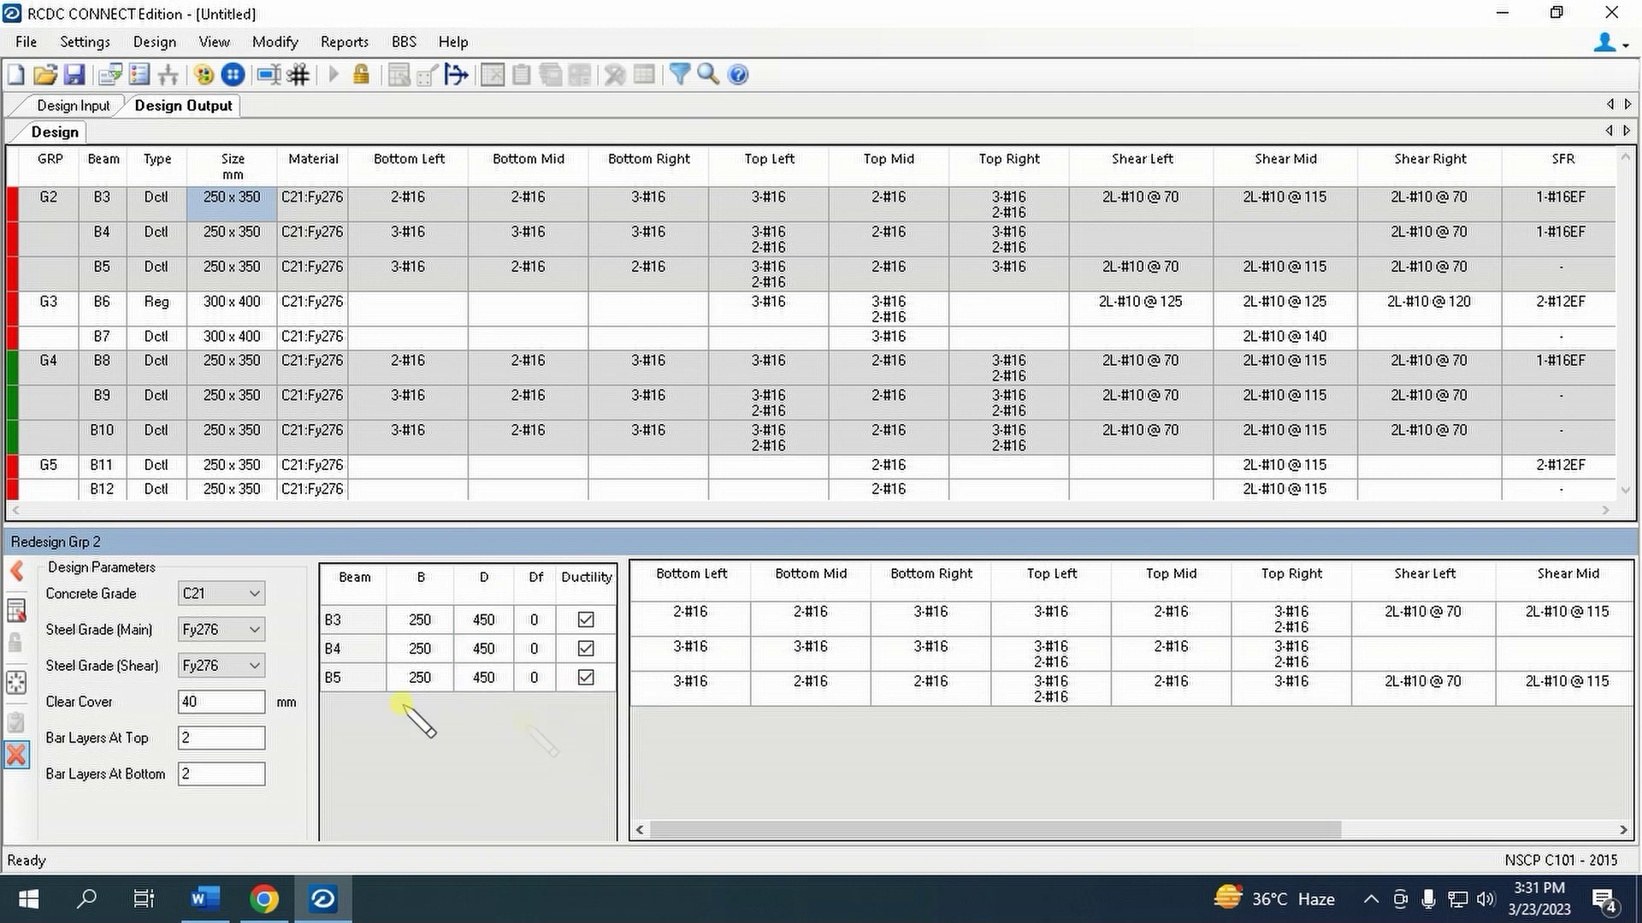
pyautogui.click(15, 611)
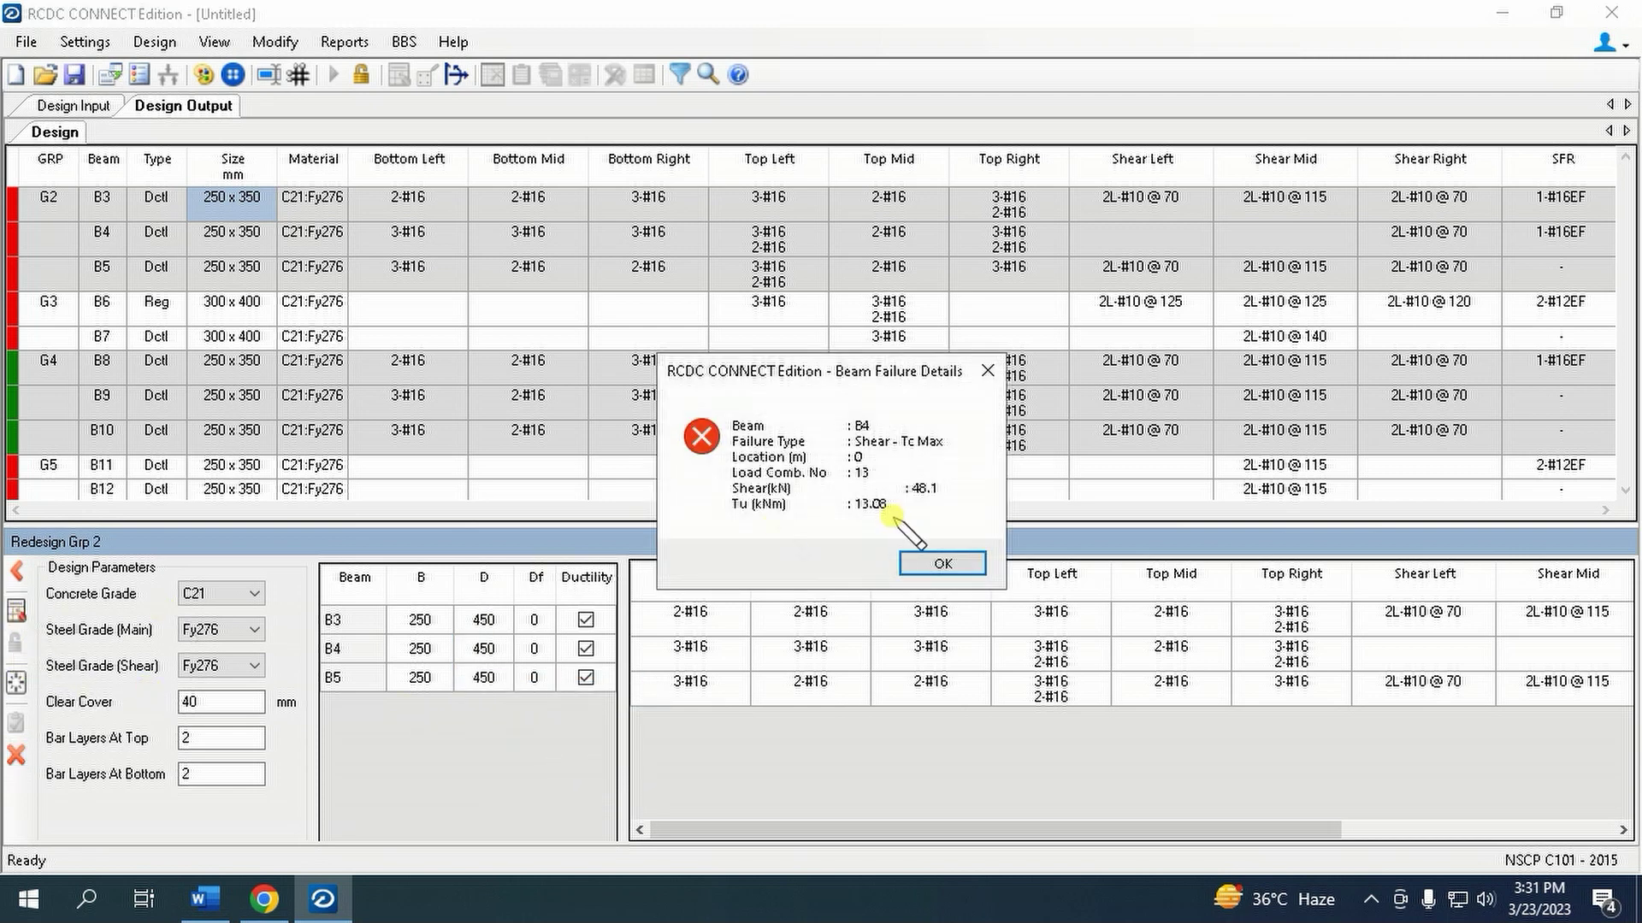
pyautogui.click(939, 565)
# - Set the depth of beams B3, B4 and B5 to 500 mm, redesign group G2 and accept the result
pyautogui.click(499, 619)
pyautogui.write('500')
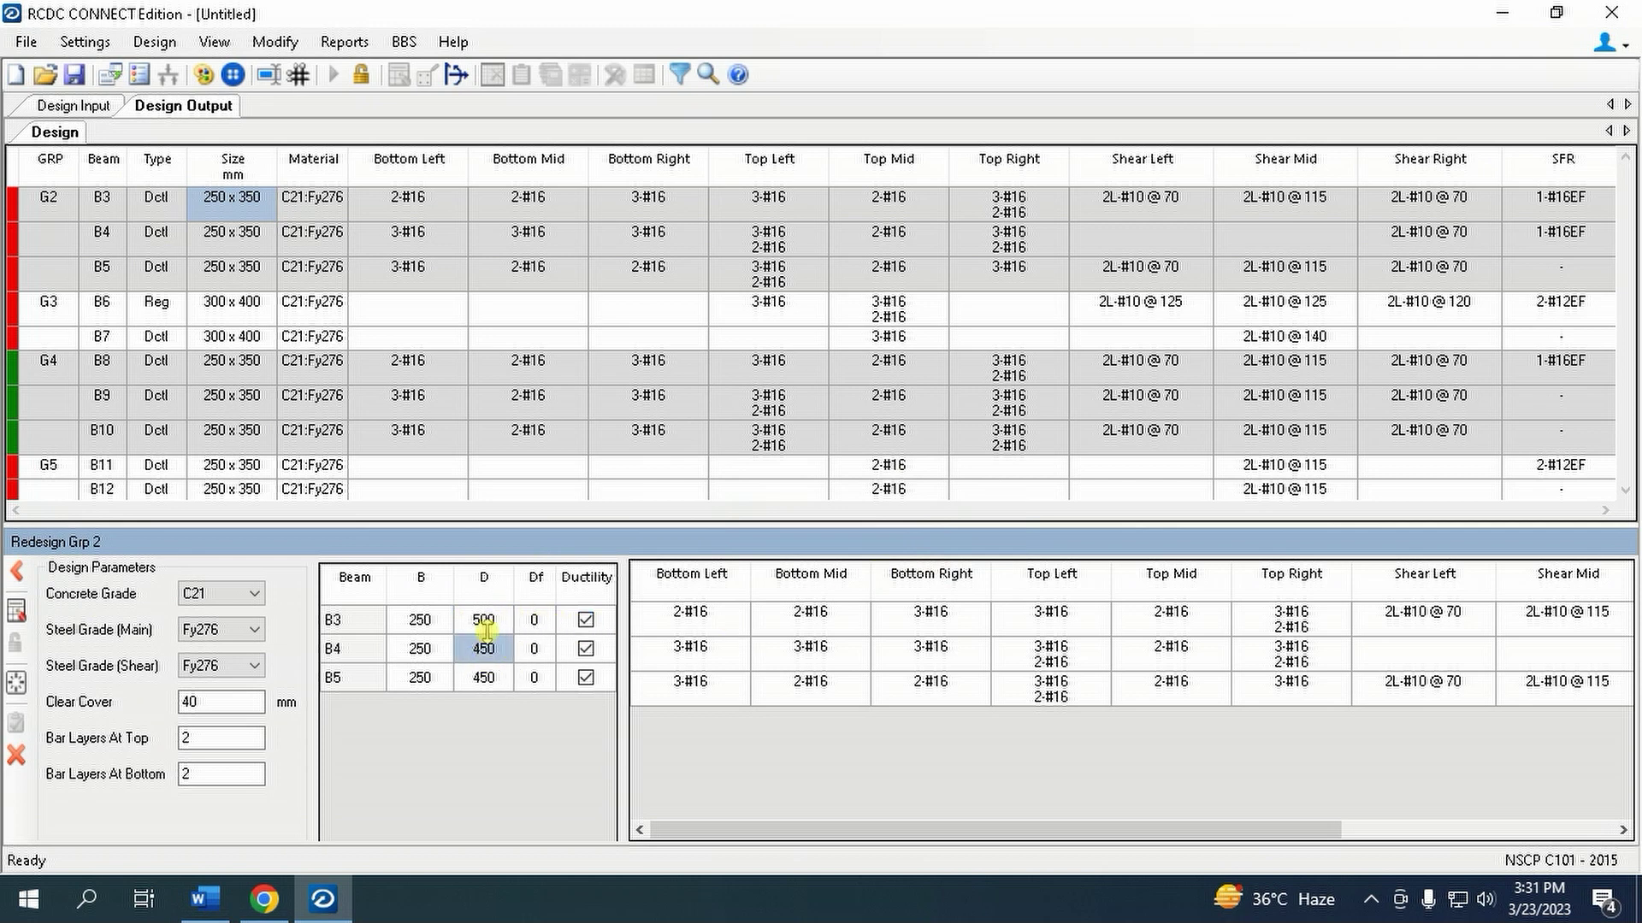
pyautogui.rightClick(509, 629)
pyautogui.press('Escape')
pyautogui.moveTo(511, 648); pyautogui.dragTo(489, 677)
pyautogui.rightClick(489, 679)
pyautogui.click(523, 726)
pyautogui.click(16, 610)
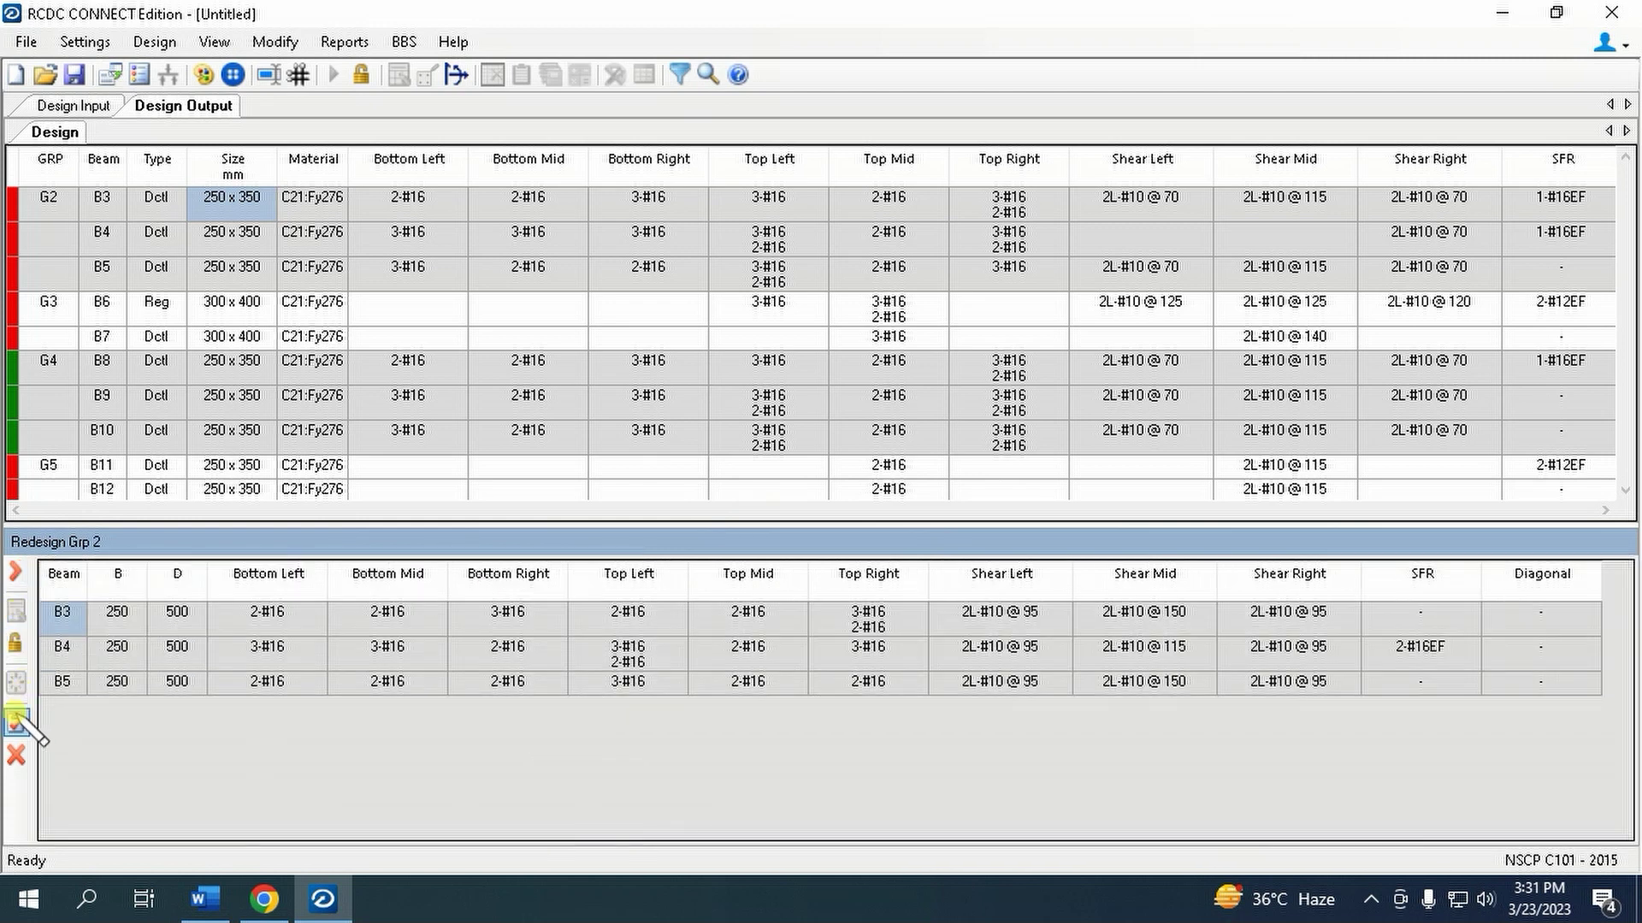
pyautogui.click(17, 720)
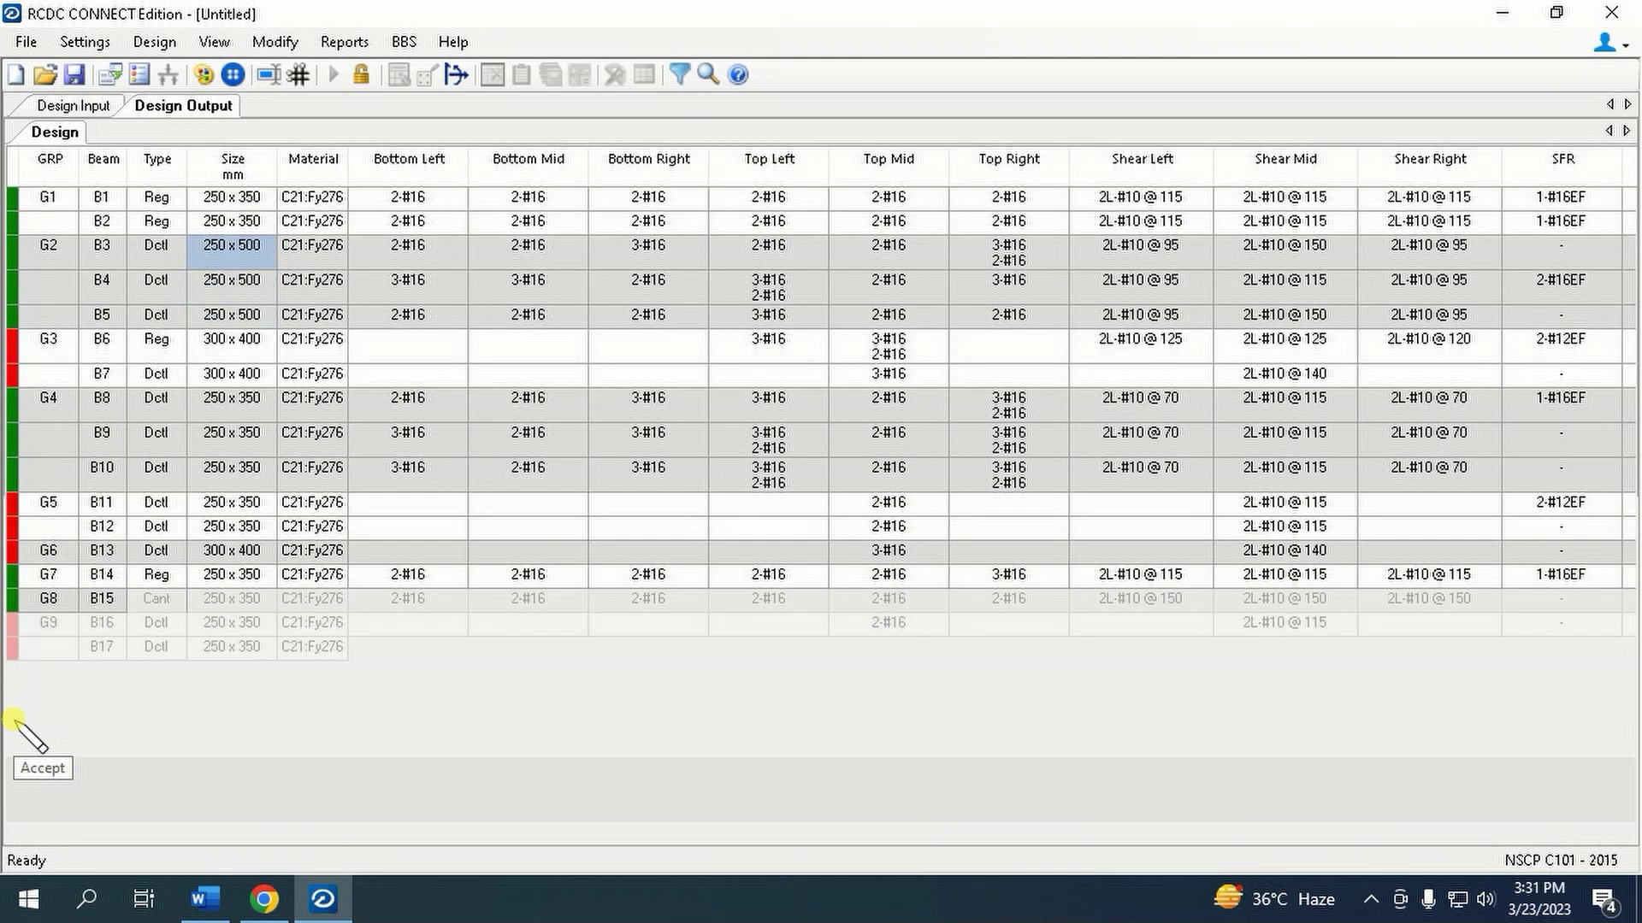
# - Examine the positions of the G2 beams and of beams B8 to B10 in the layout and compare their design output
pyautogui.click(57, 107)
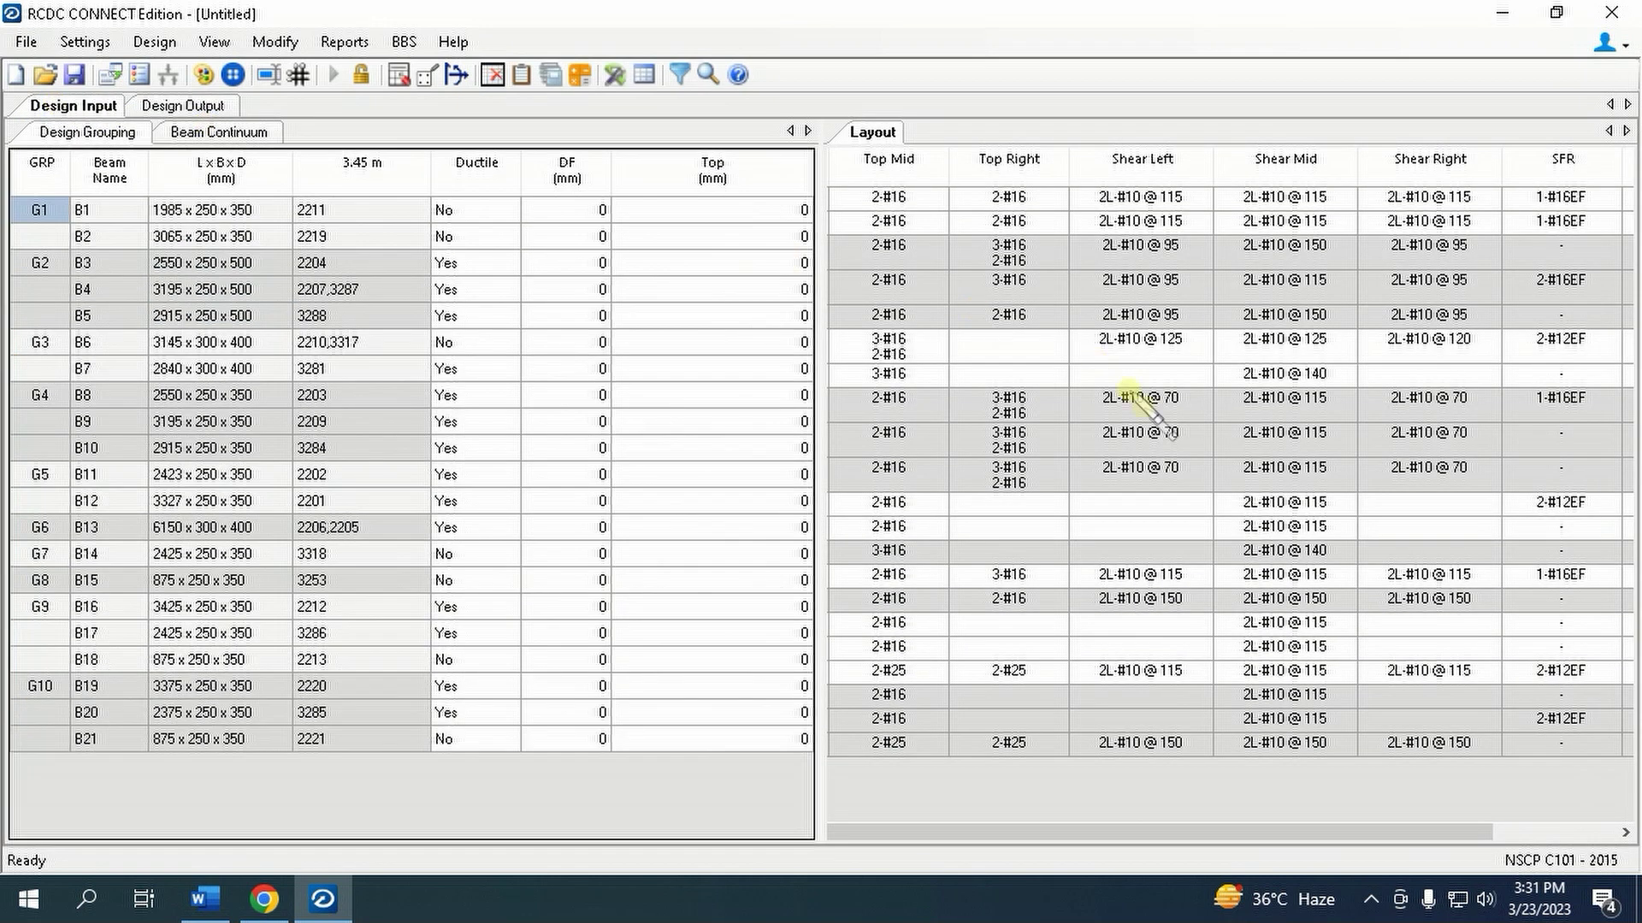
pyautogui.scroll(2, 1111, 402)
pyautogui.click(1103, 394)
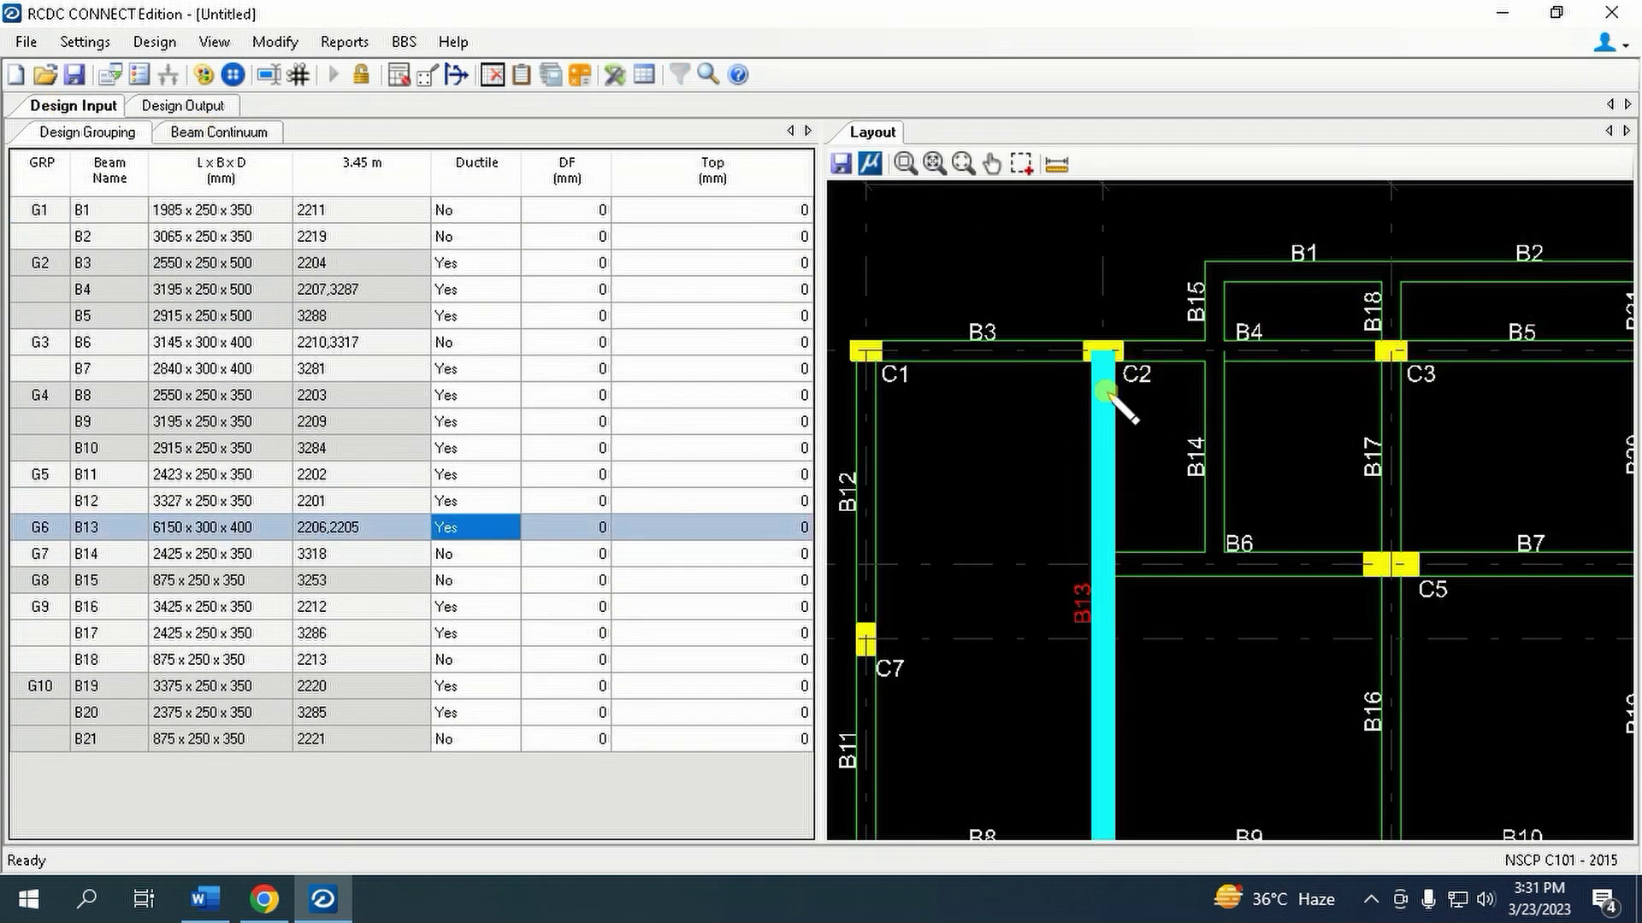
pyautogui.click(954, 348)
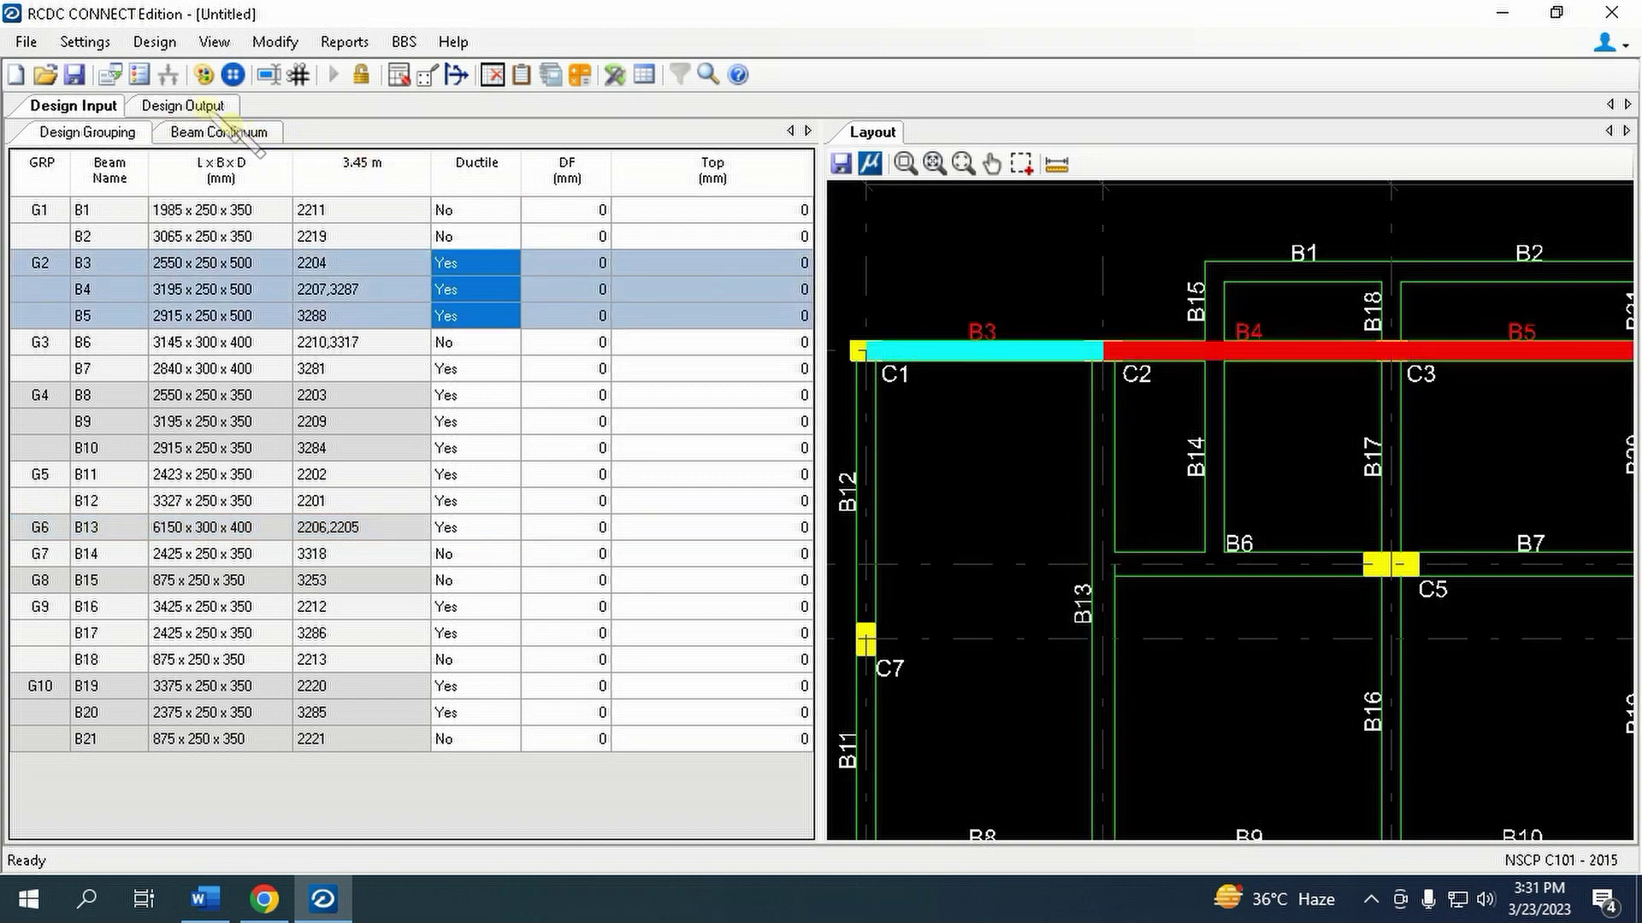
pyautogui.click(183, 106)
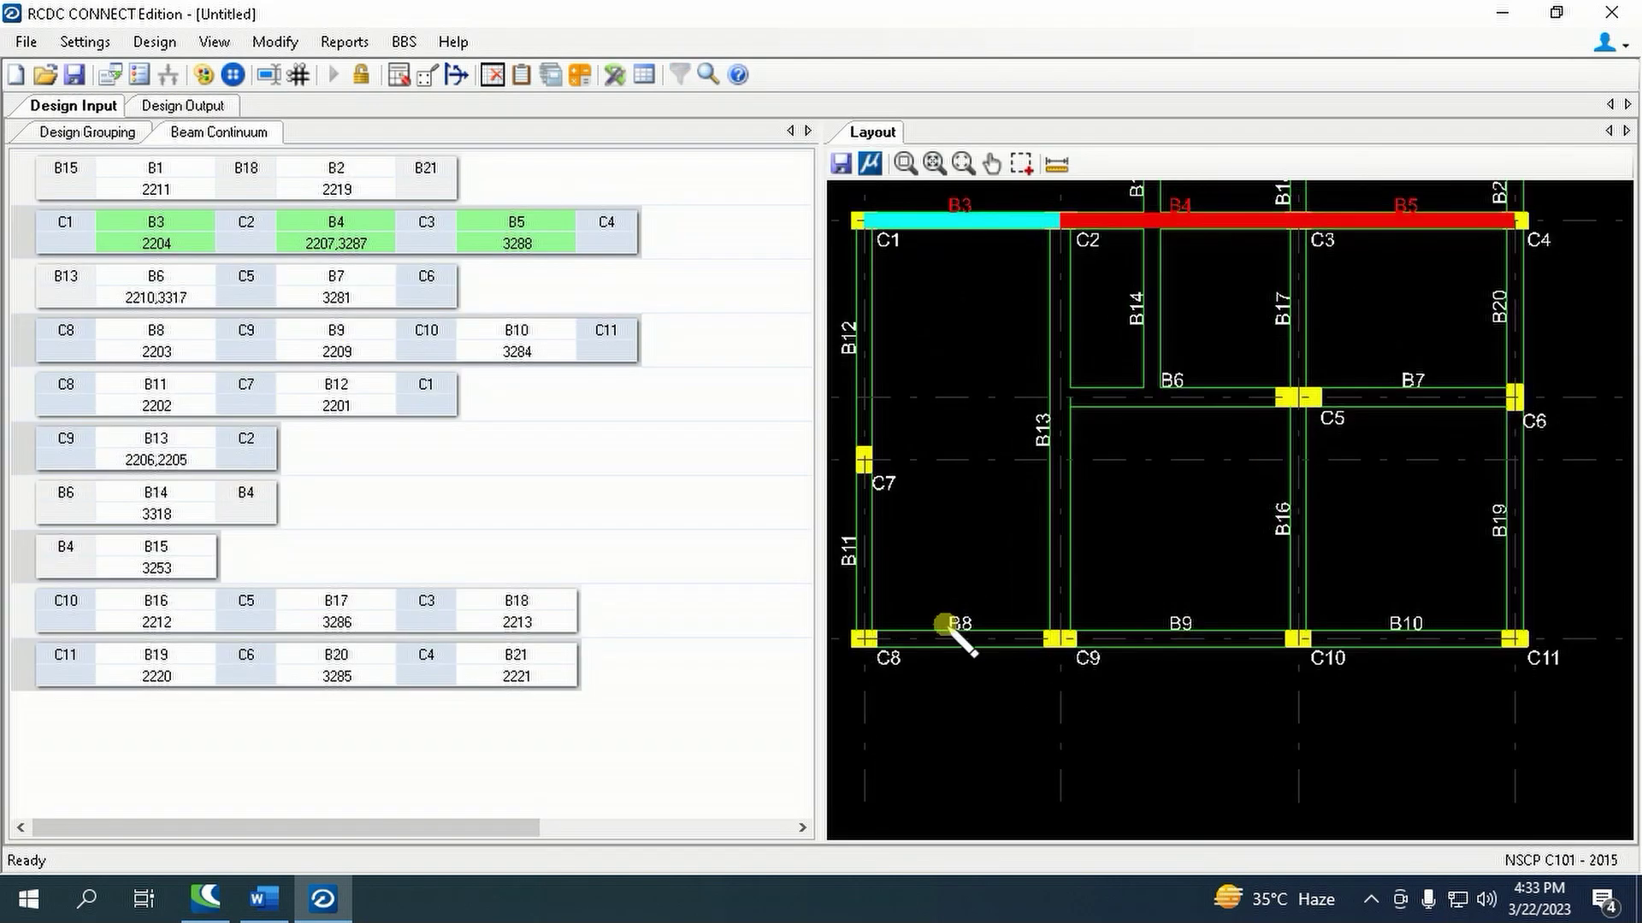
pyautogui.scroll(5, 956, 633)
pyautogui.scroll(1, 943, 641)
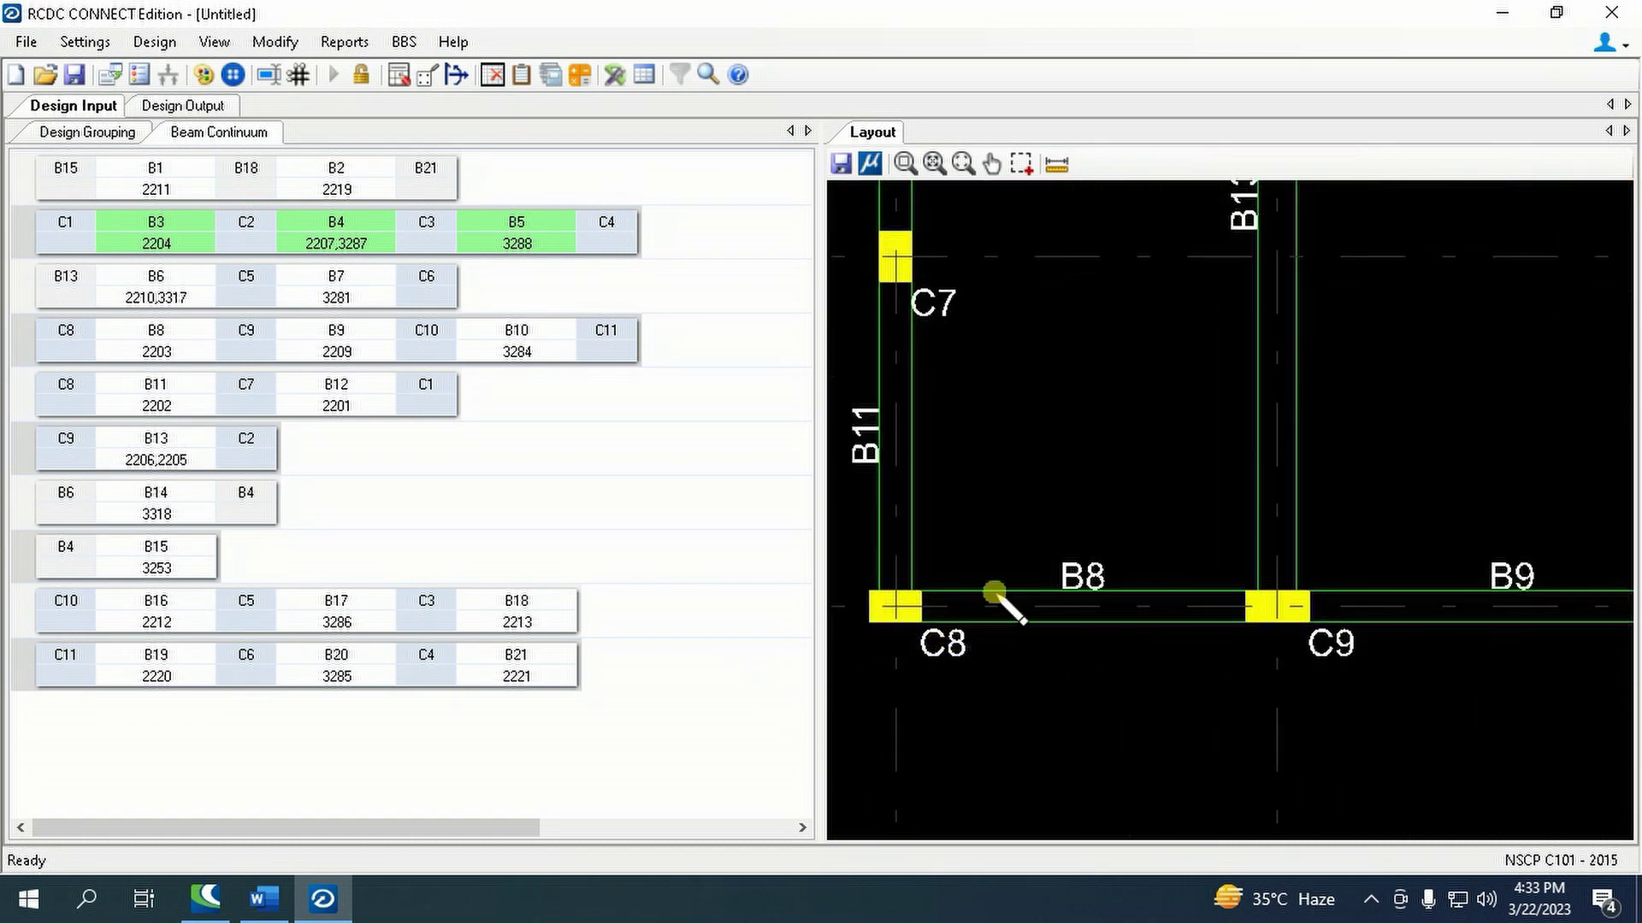
pyautogui.click(988, 600)
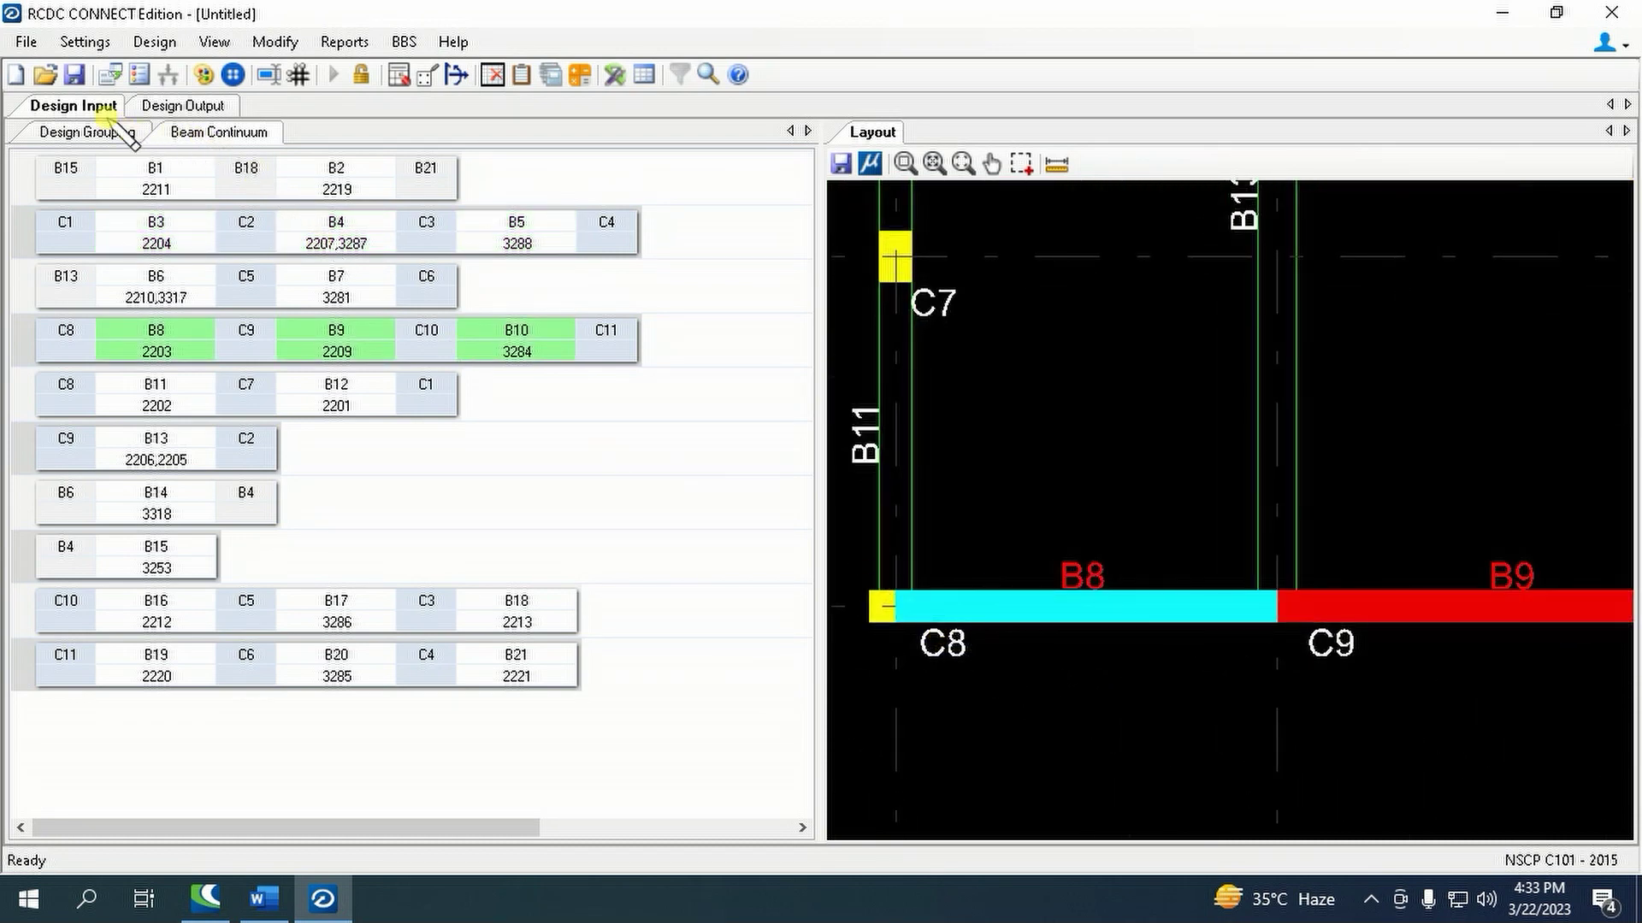
pyautogui.click(182, 106)
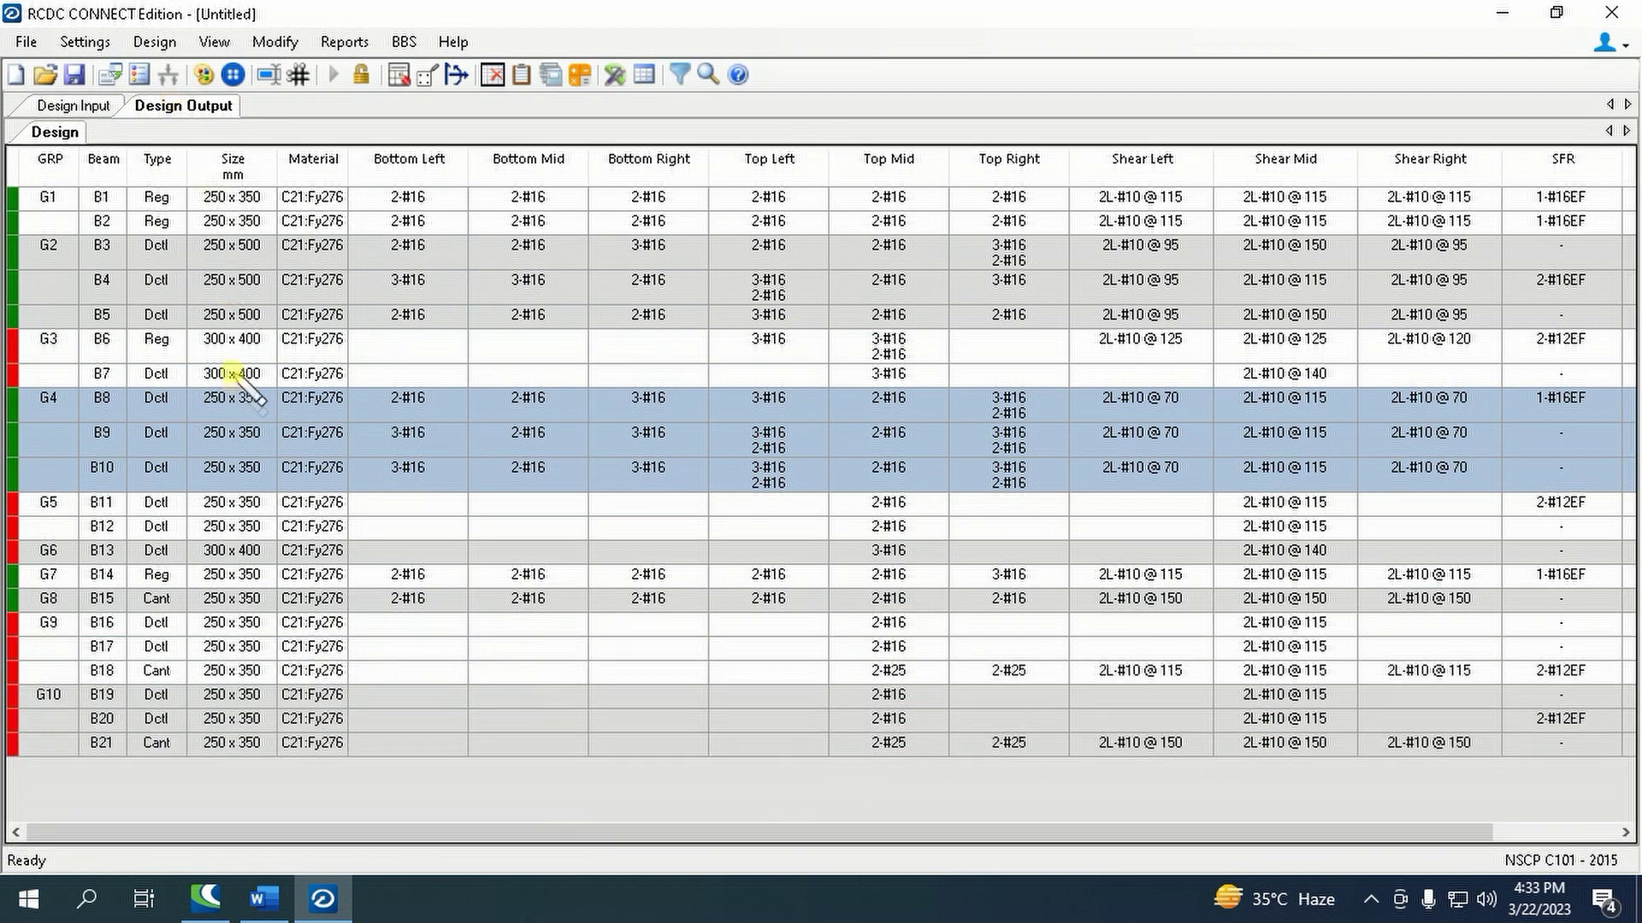
pyautogui.click(220, 402)
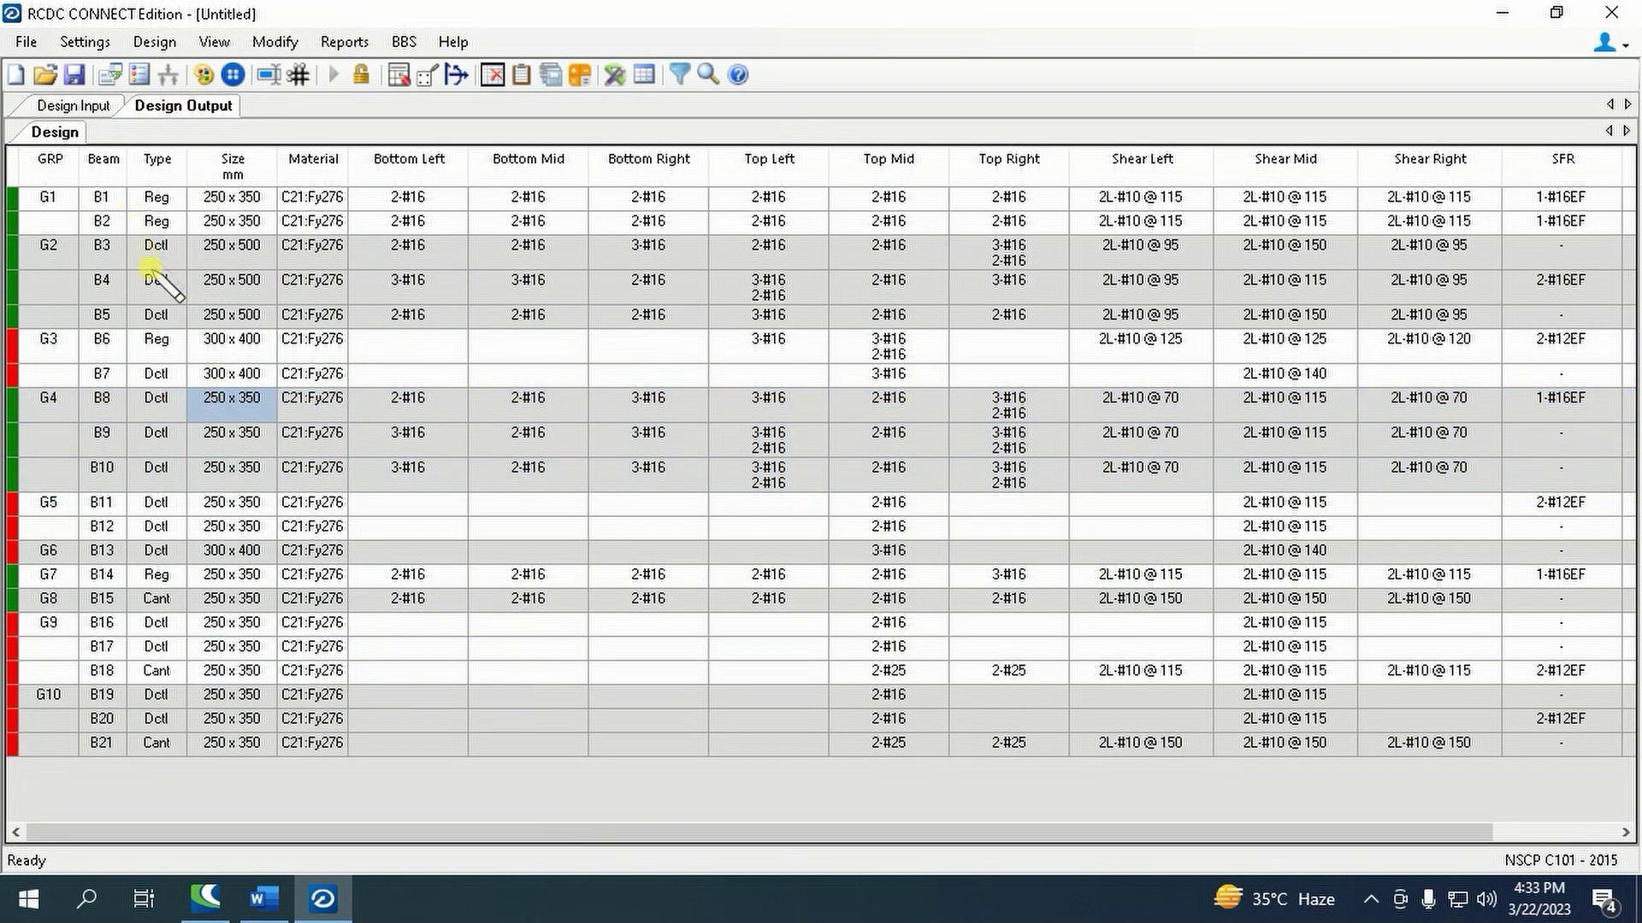
pyautogui.click(29, 343)
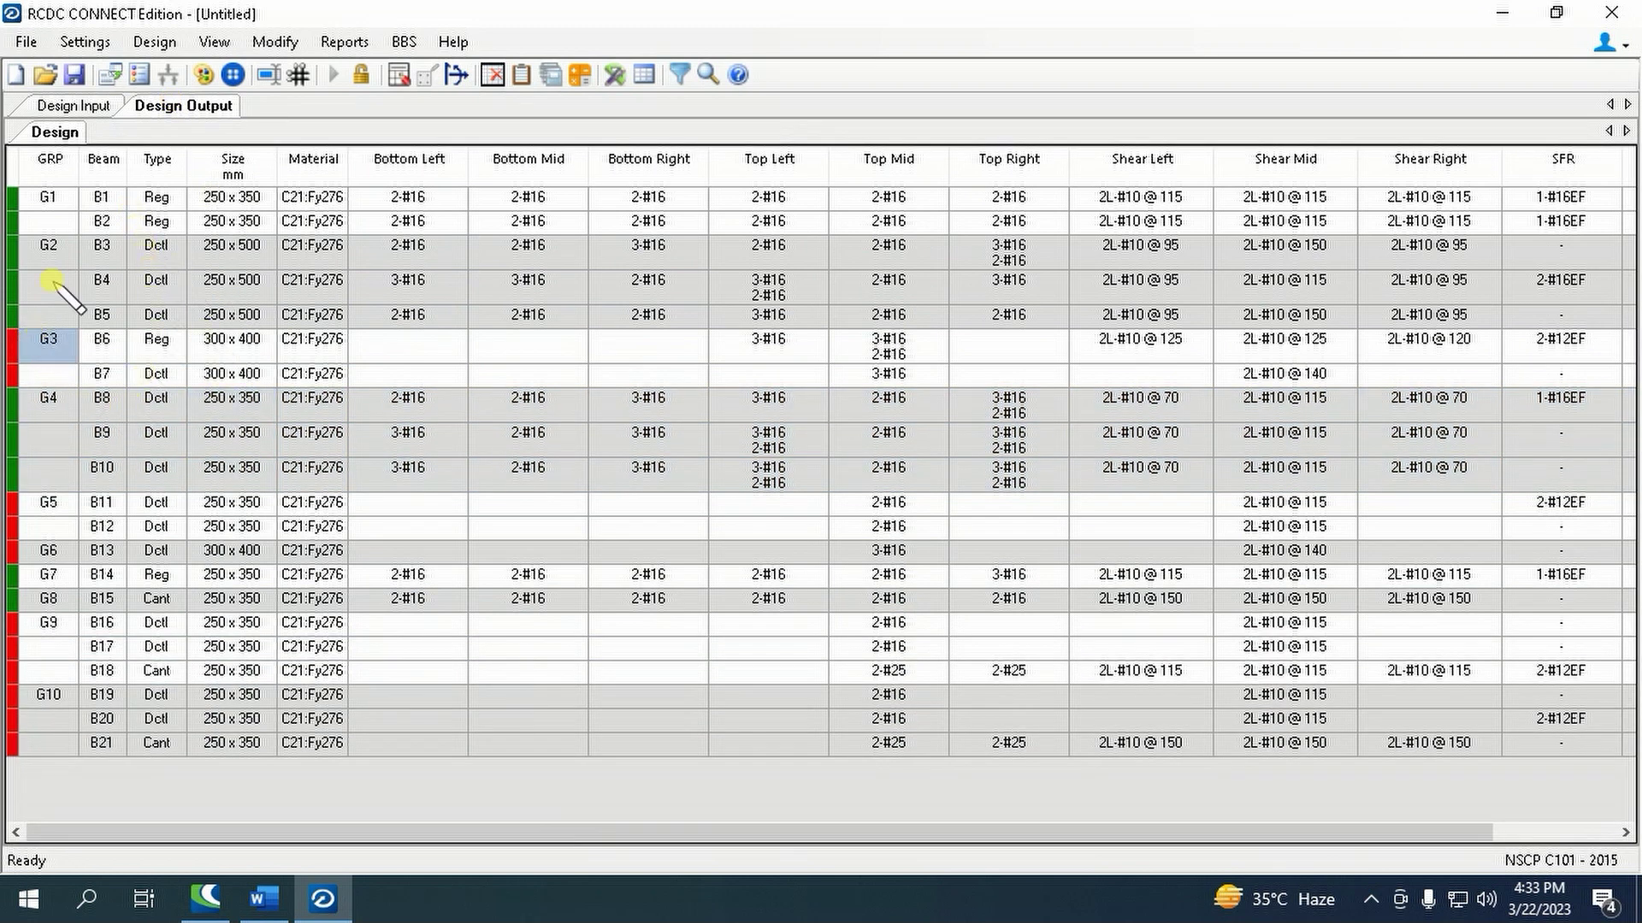
# - Locate the G3 beams B6 and B7 in the layout and open group G3 for redesign
pyautogui.click(62, 102)
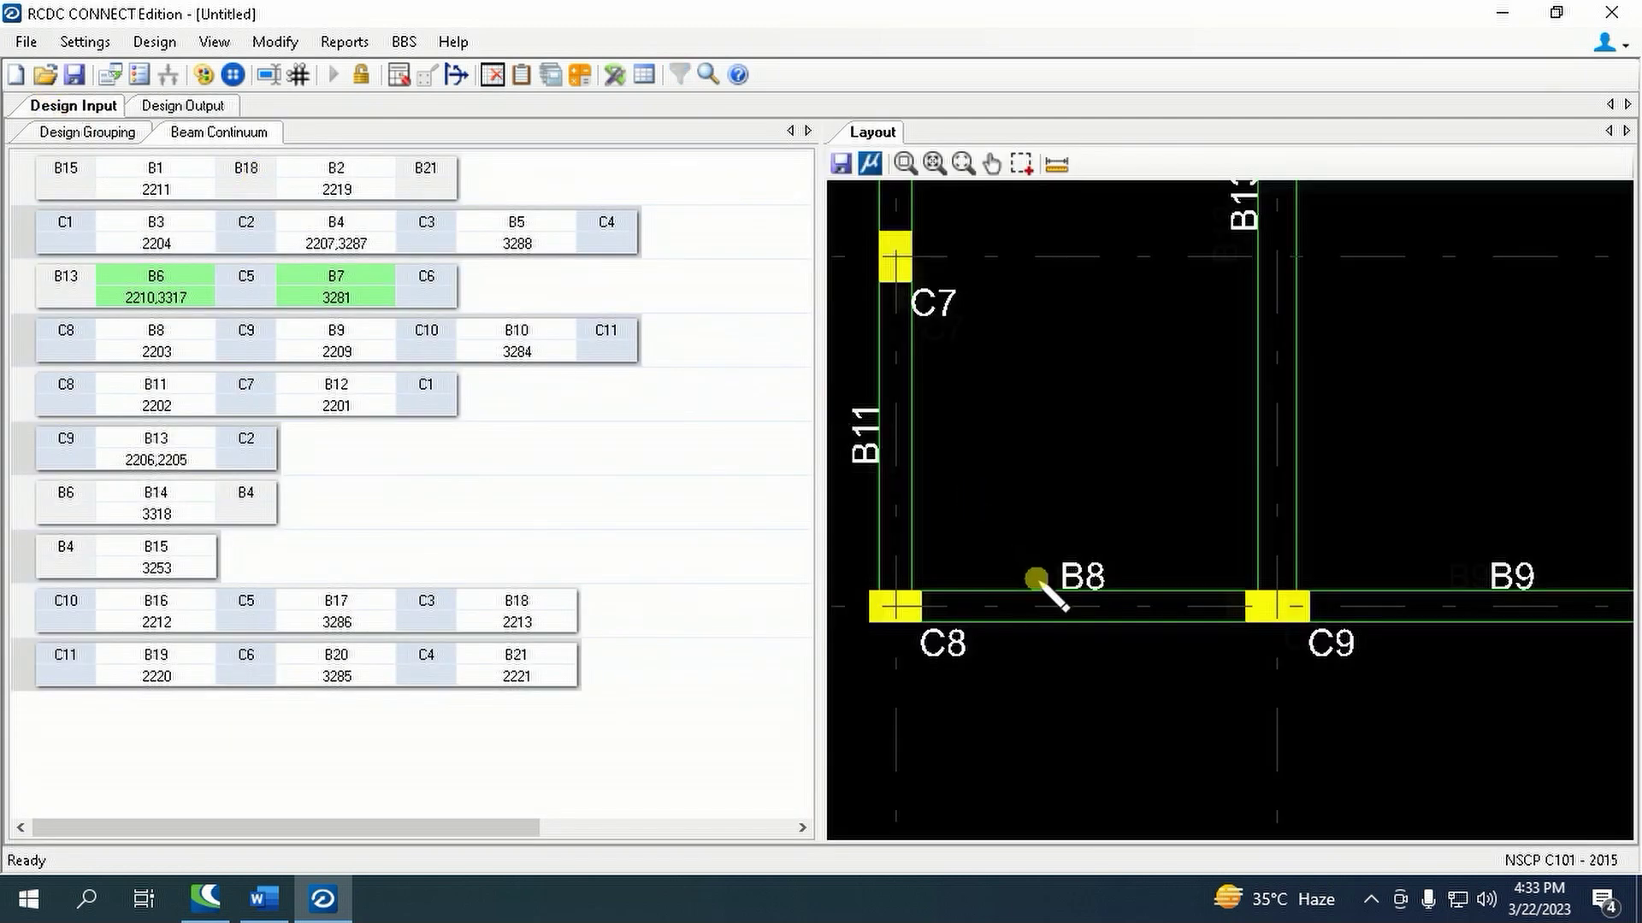
pyautogui.scroll(2, 1406, 466)
pyautogui.click(1231, 524)
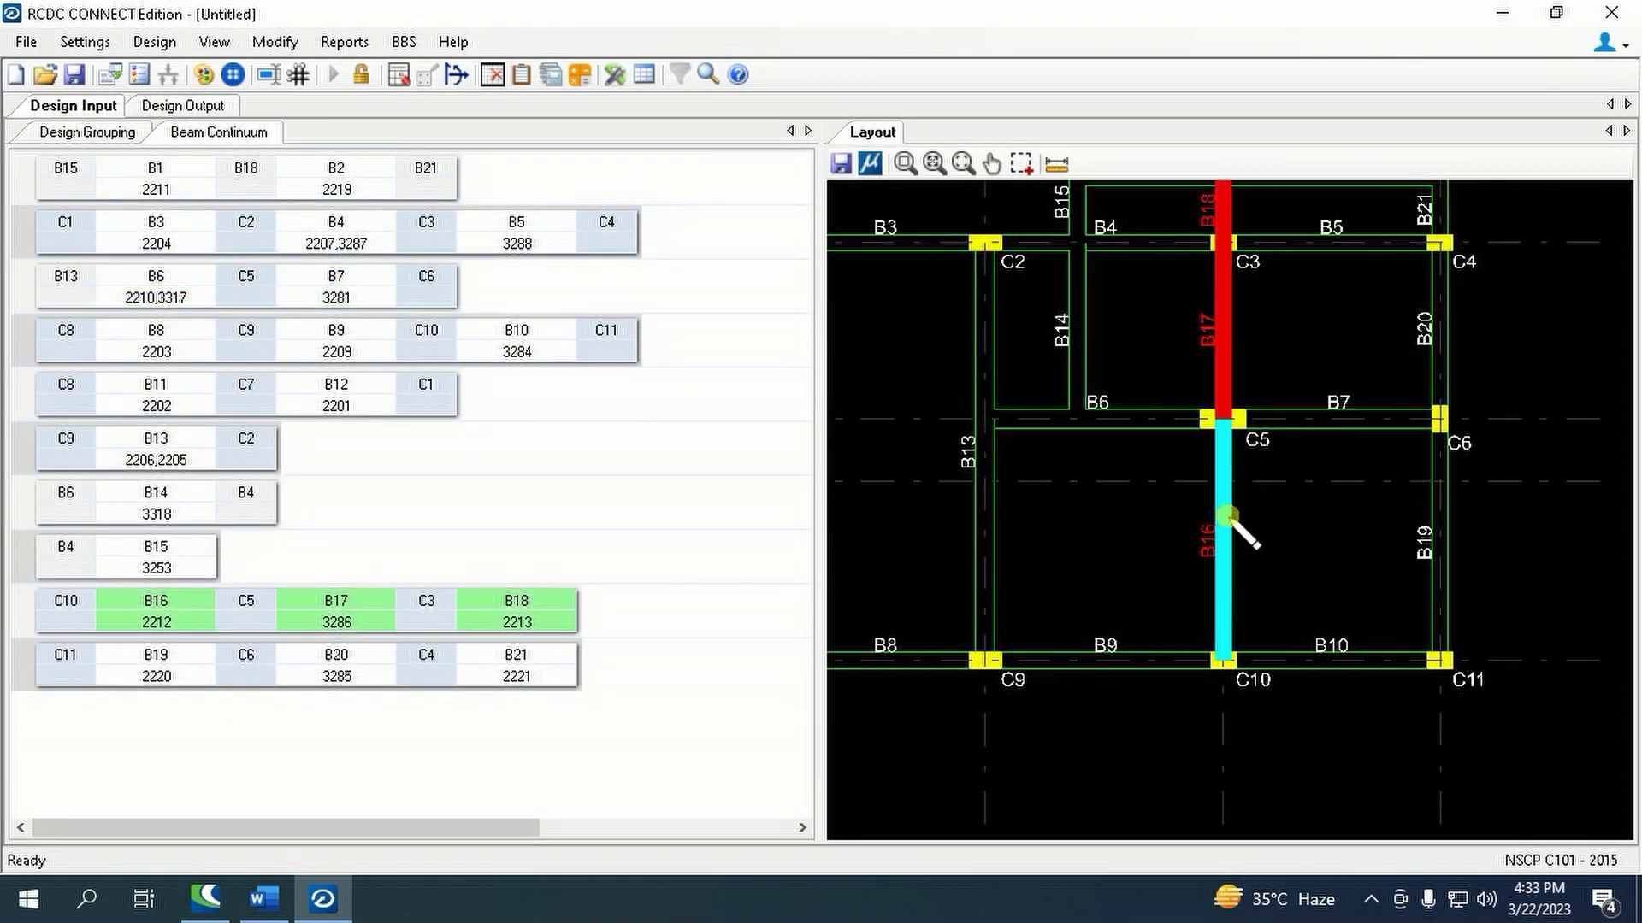
pyautogui.click(1300, 414)
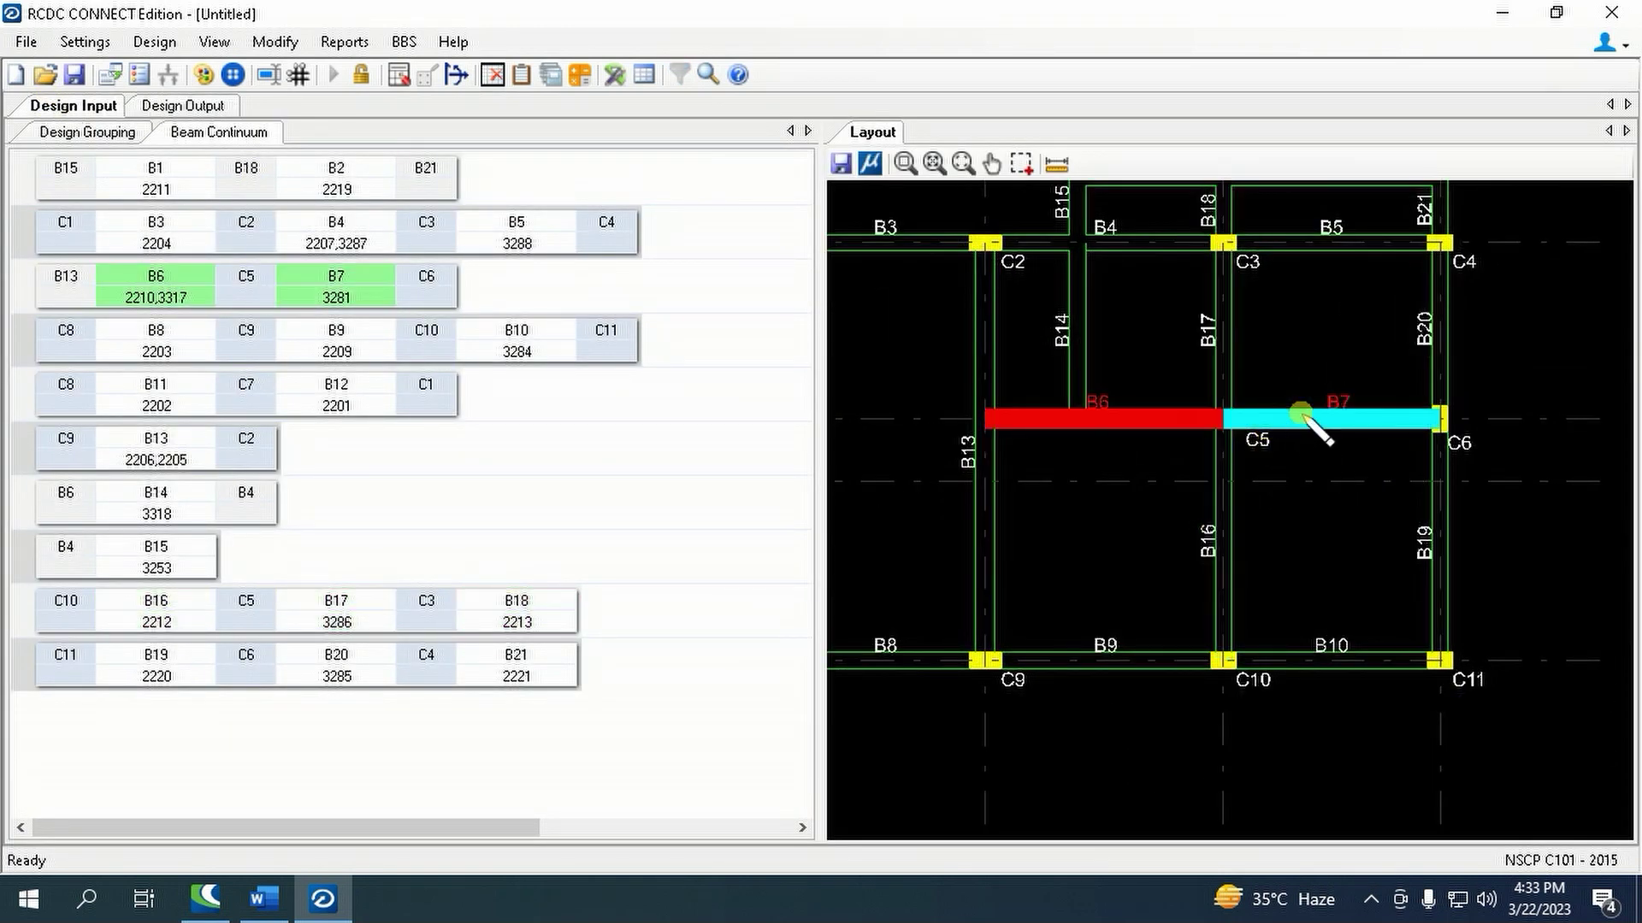
pyautogui.click(98, 131)
pyautogui.click(175, 106)
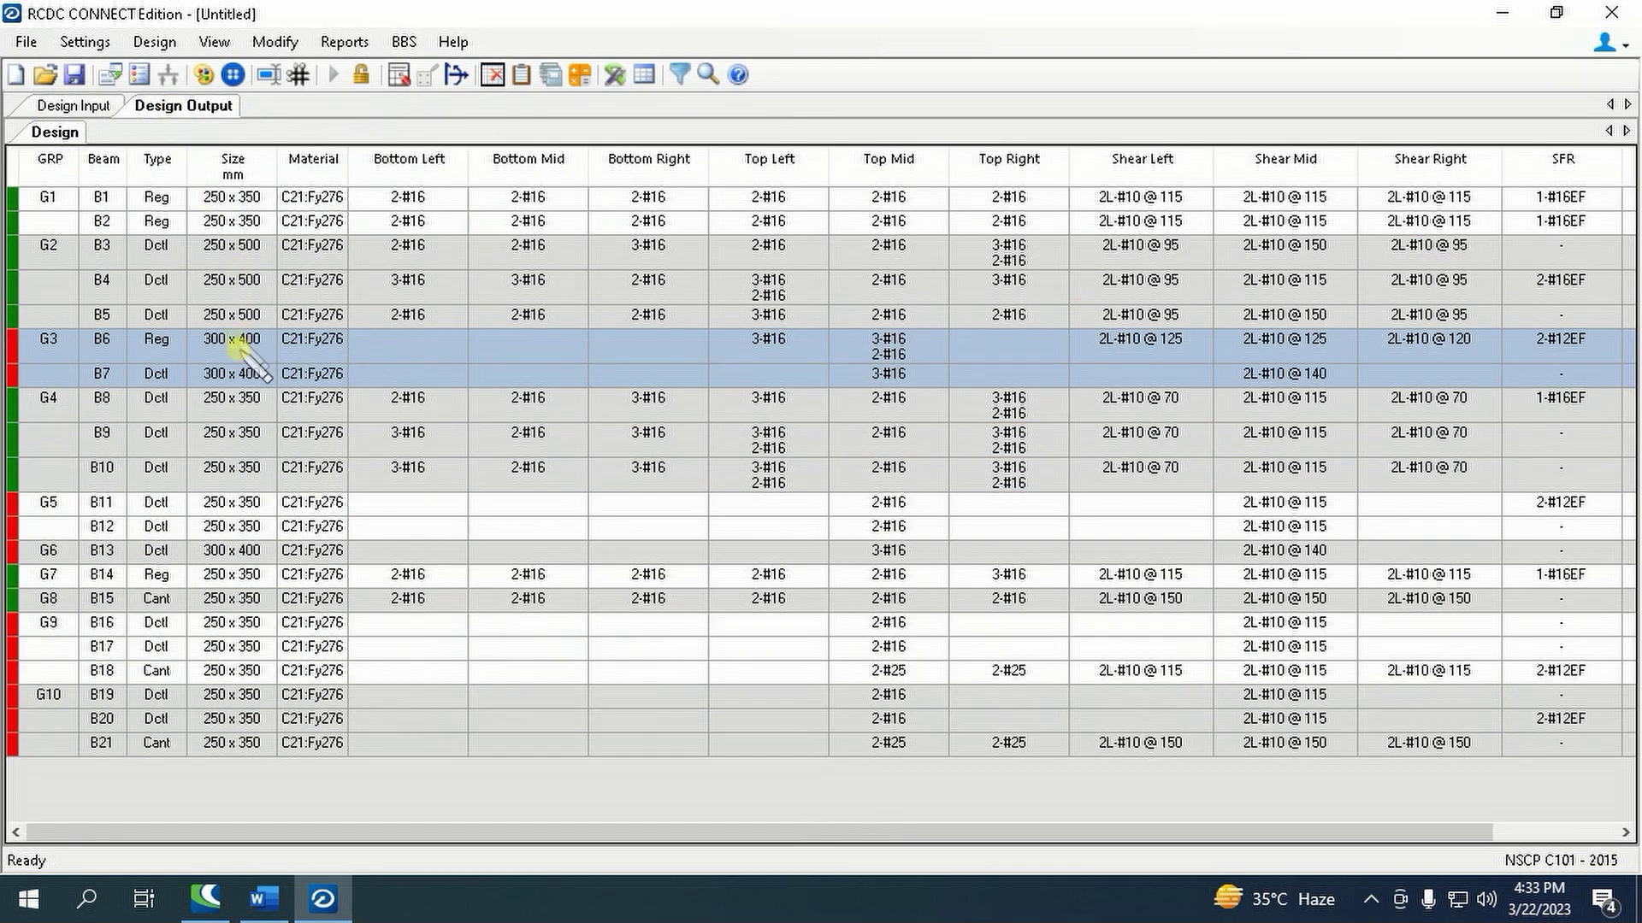
pyautogui.rightClick(242, 350)
pyautogui.click(300, 390)
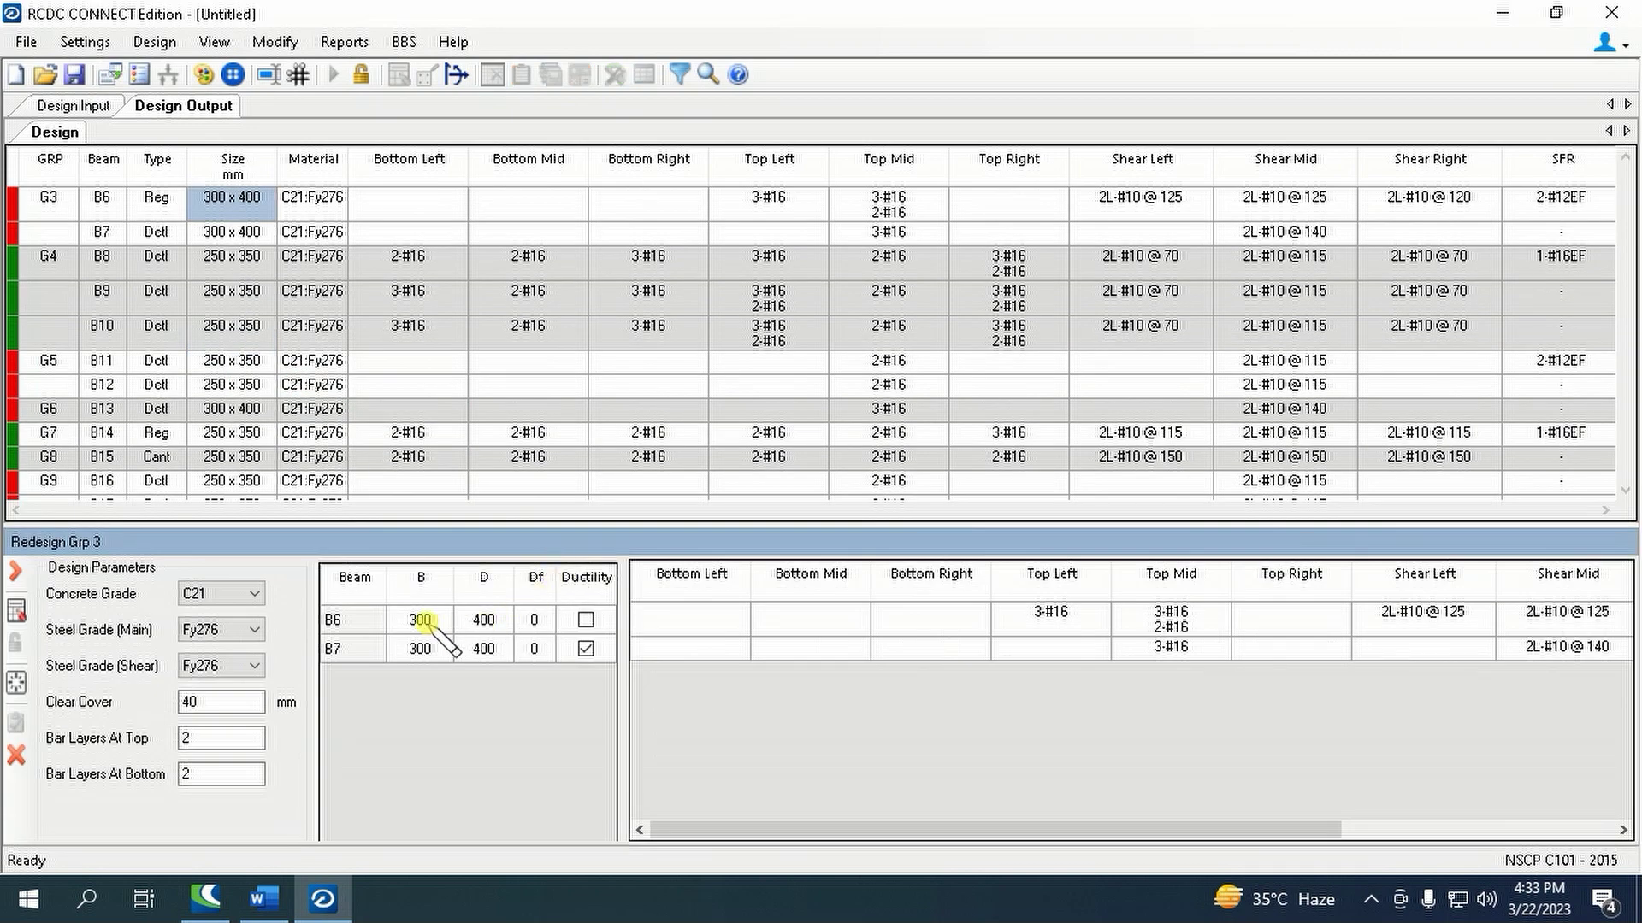
# - Try to redesign group G3 with beams B6 and B7 at 400 mm width and 600 mm depth
pyautogui.click(420, 621)
pyautogui.write('4')
pyautogui.click(487, 620)
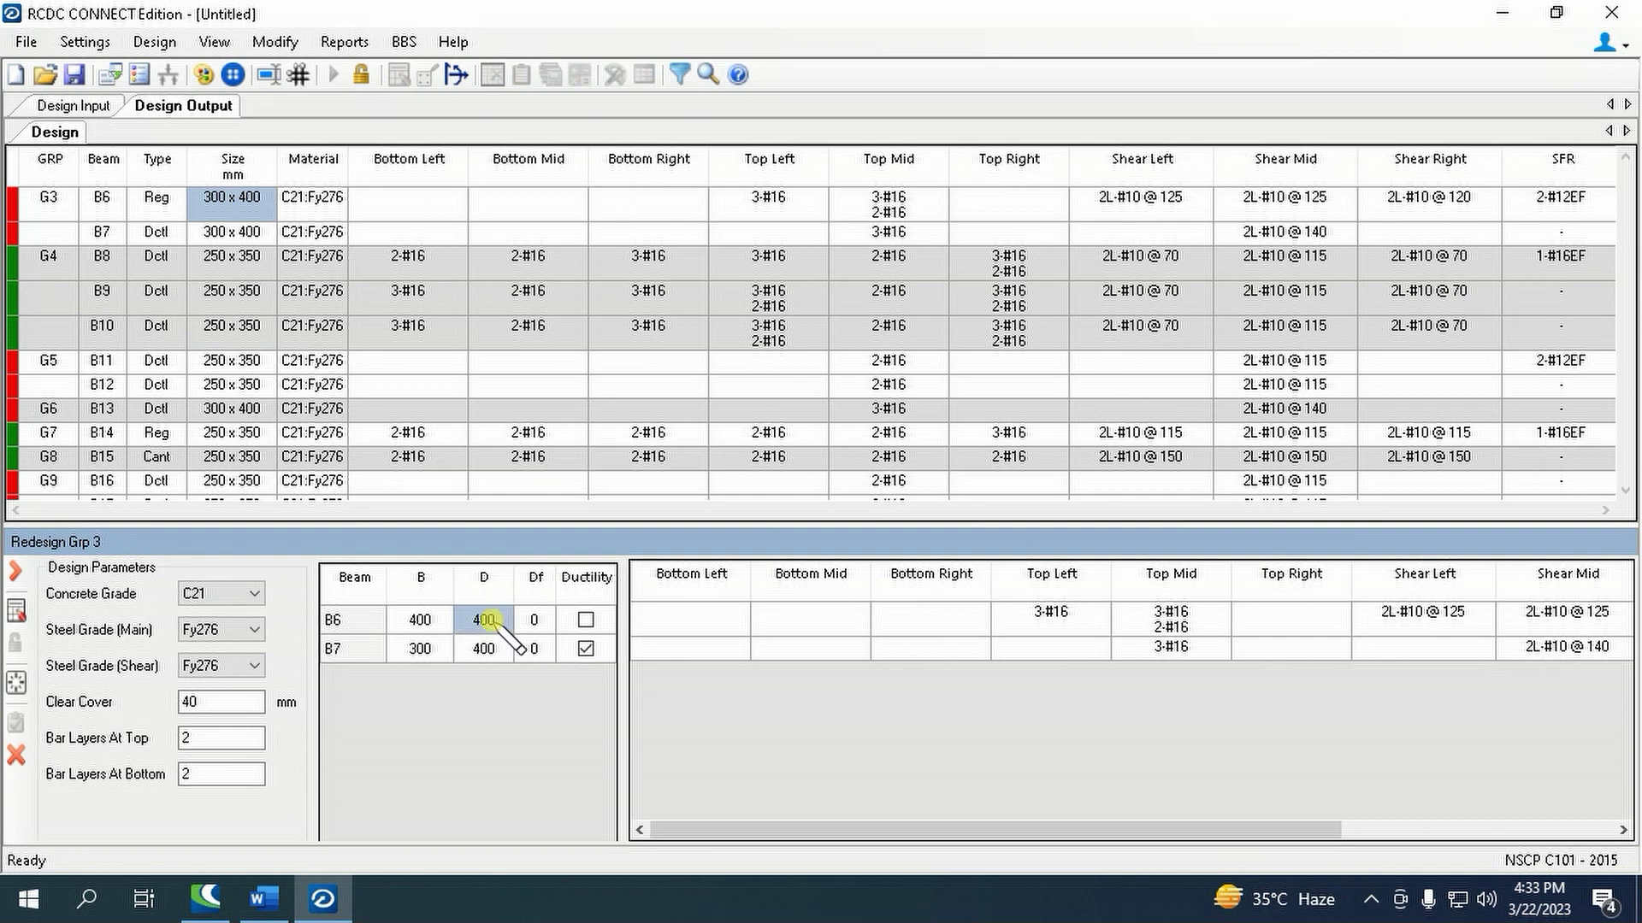
pyautogui.write('600')
pyautogui.moveTo(419, 620); pyautogui.dragTo(488, 650)
pyautogui.rightClick(479, 620)
pyautogui.click(535, 631)
pyautogui.rightClick(495, 651)
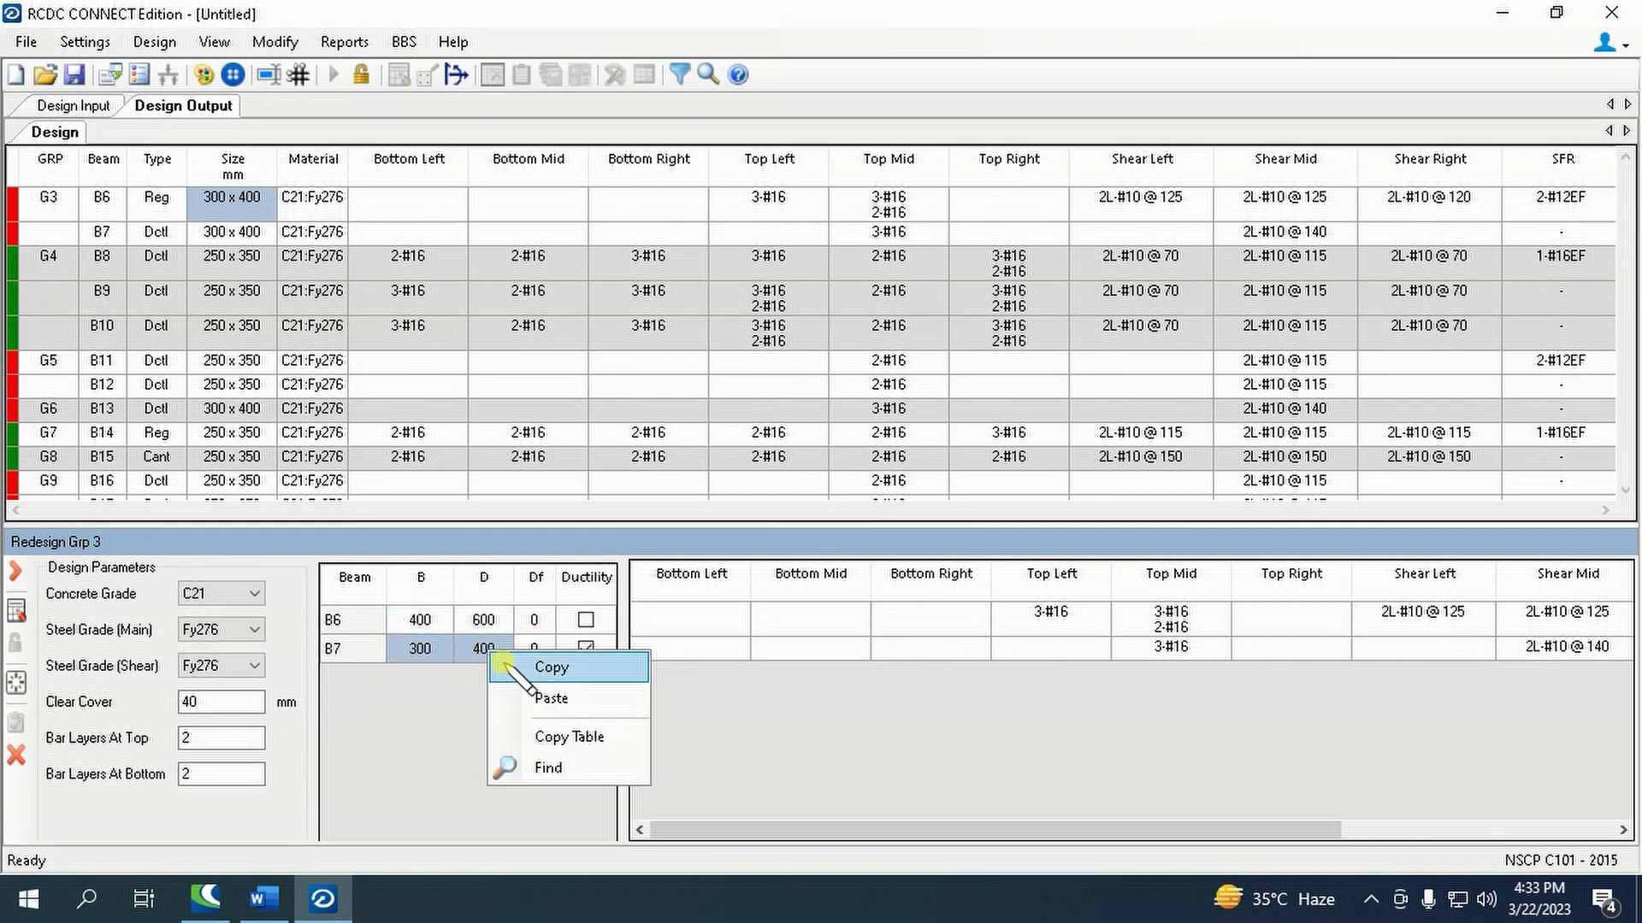
pyautogui.click(547, 695)
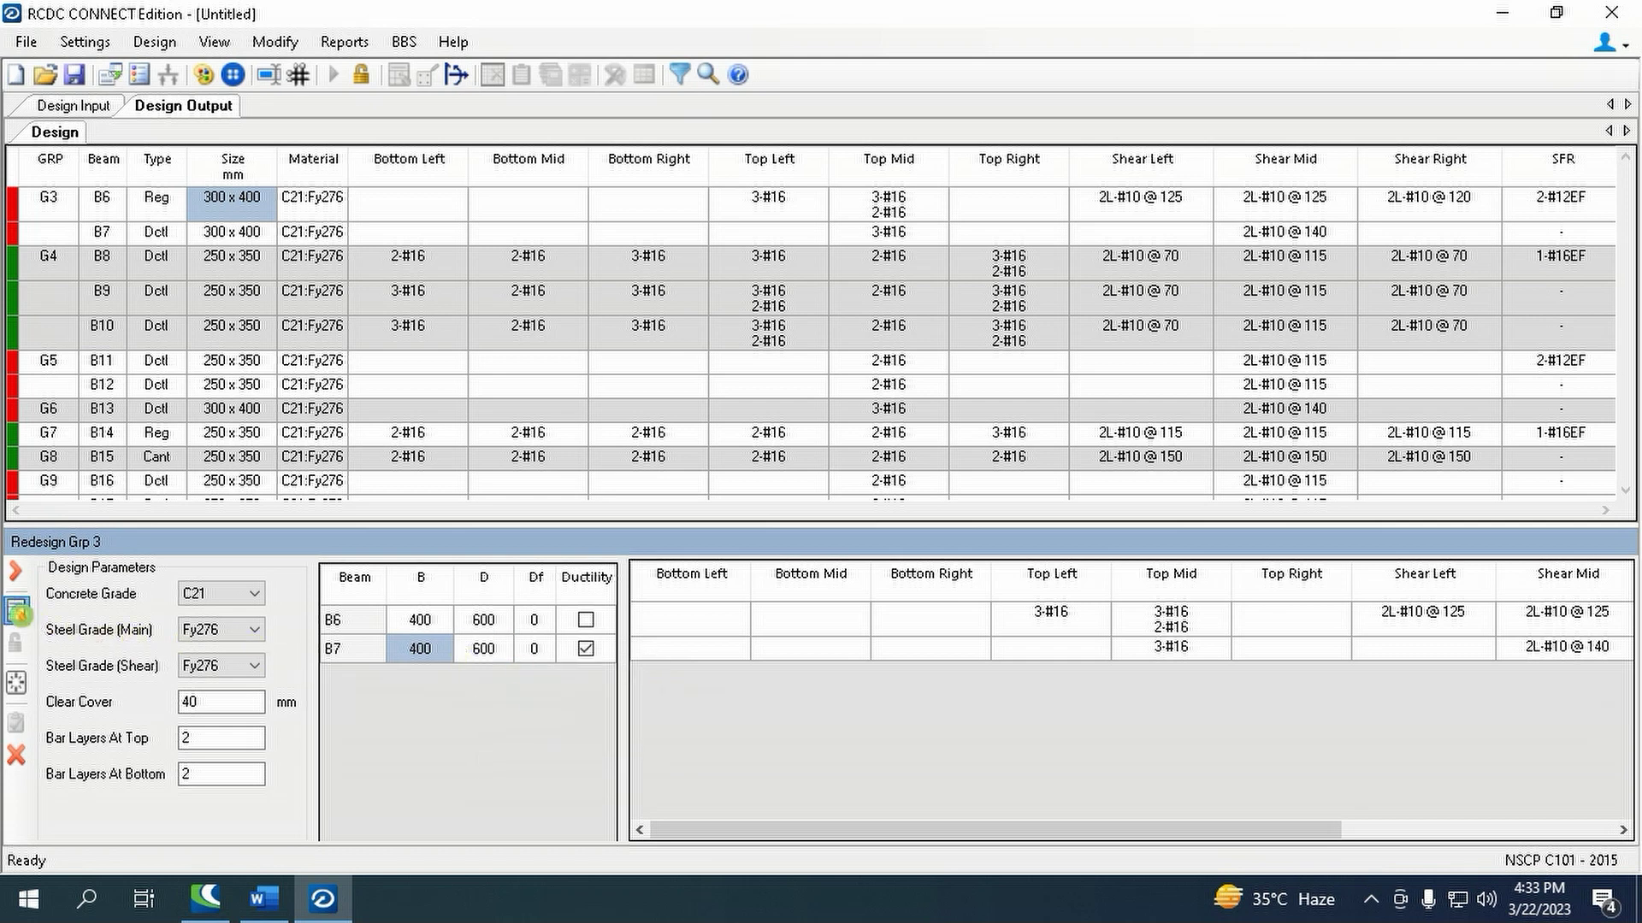
pyautogui.click(18, 613)
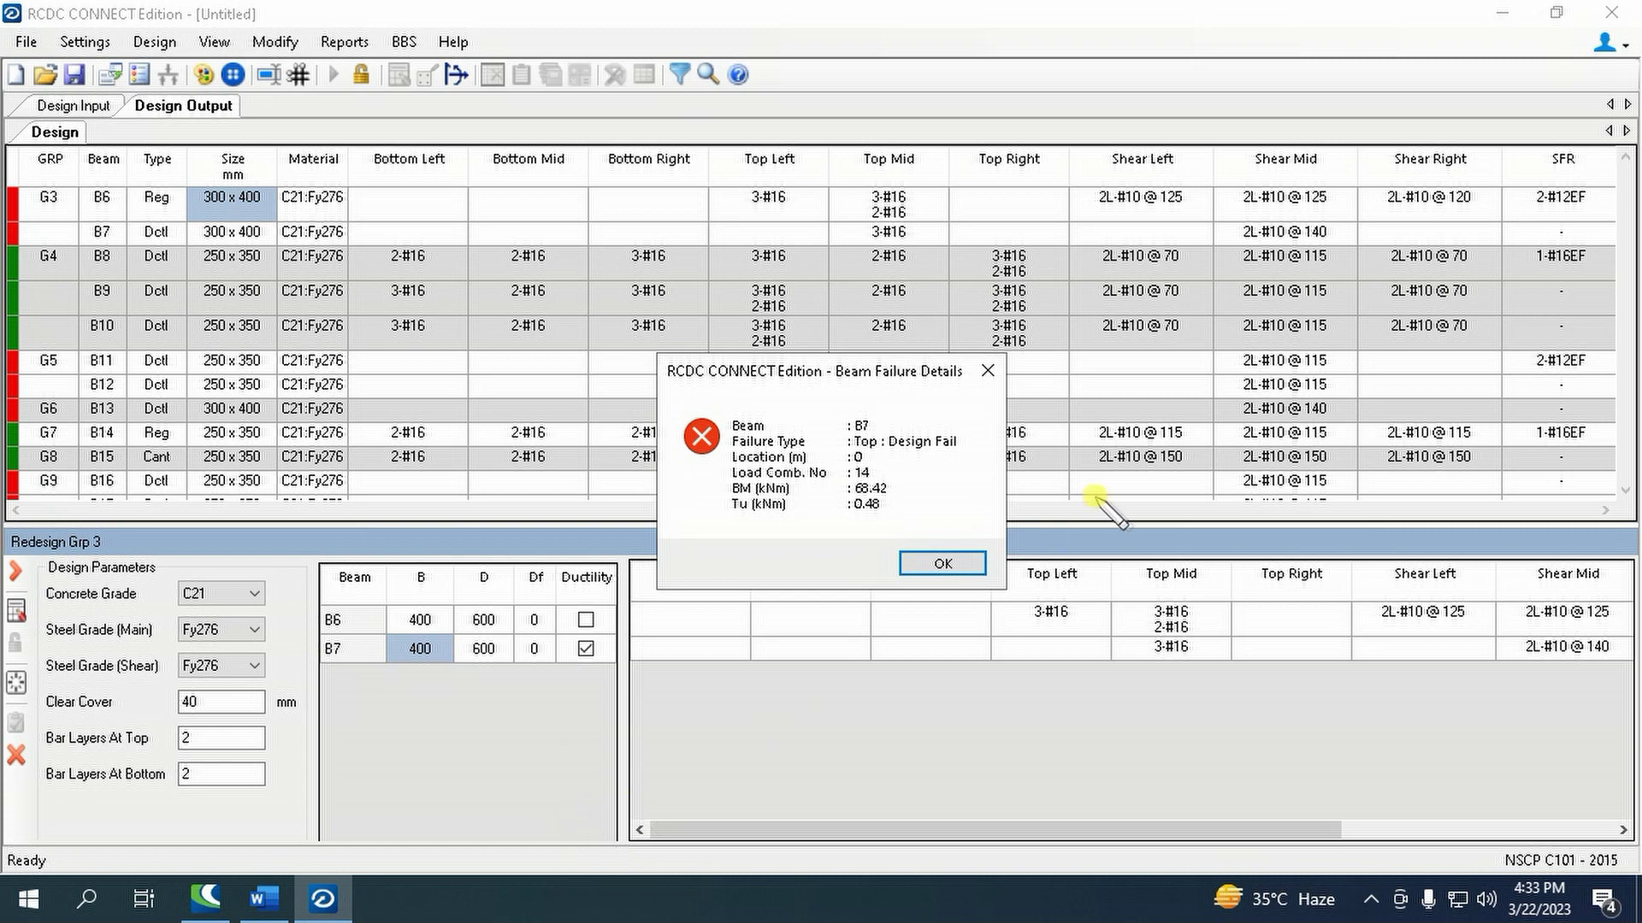
pyautogui.click(953, 566)
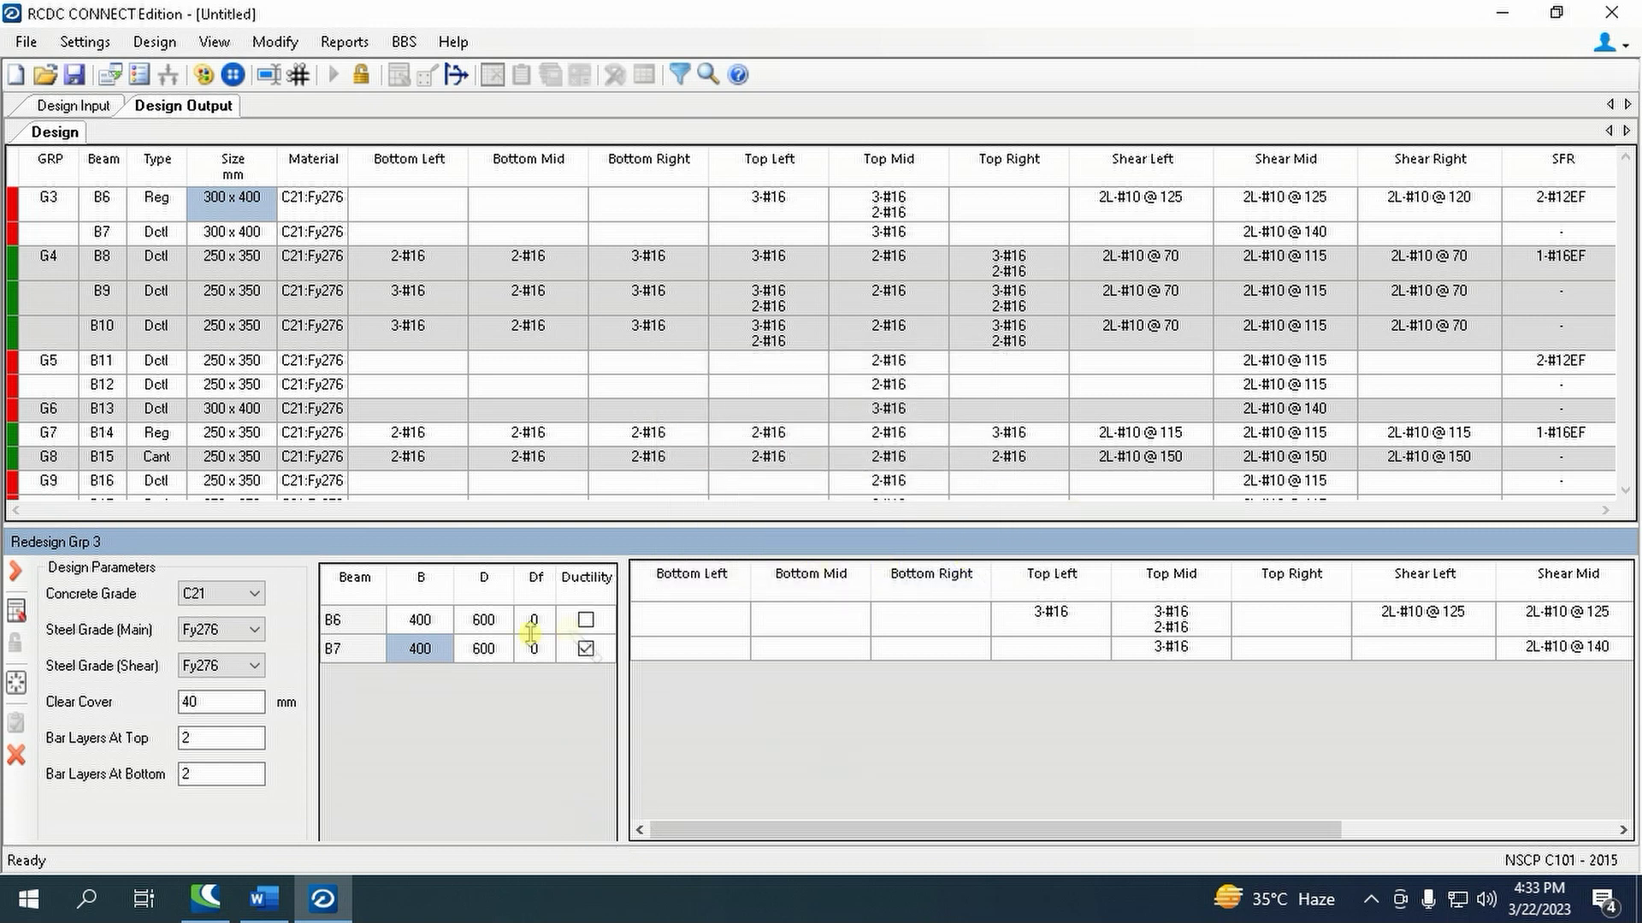
# - Try to redesign group G3 with beams B6 and B7 at 550 mm width and 650 mm depth
pyautogui.click(420, 620)
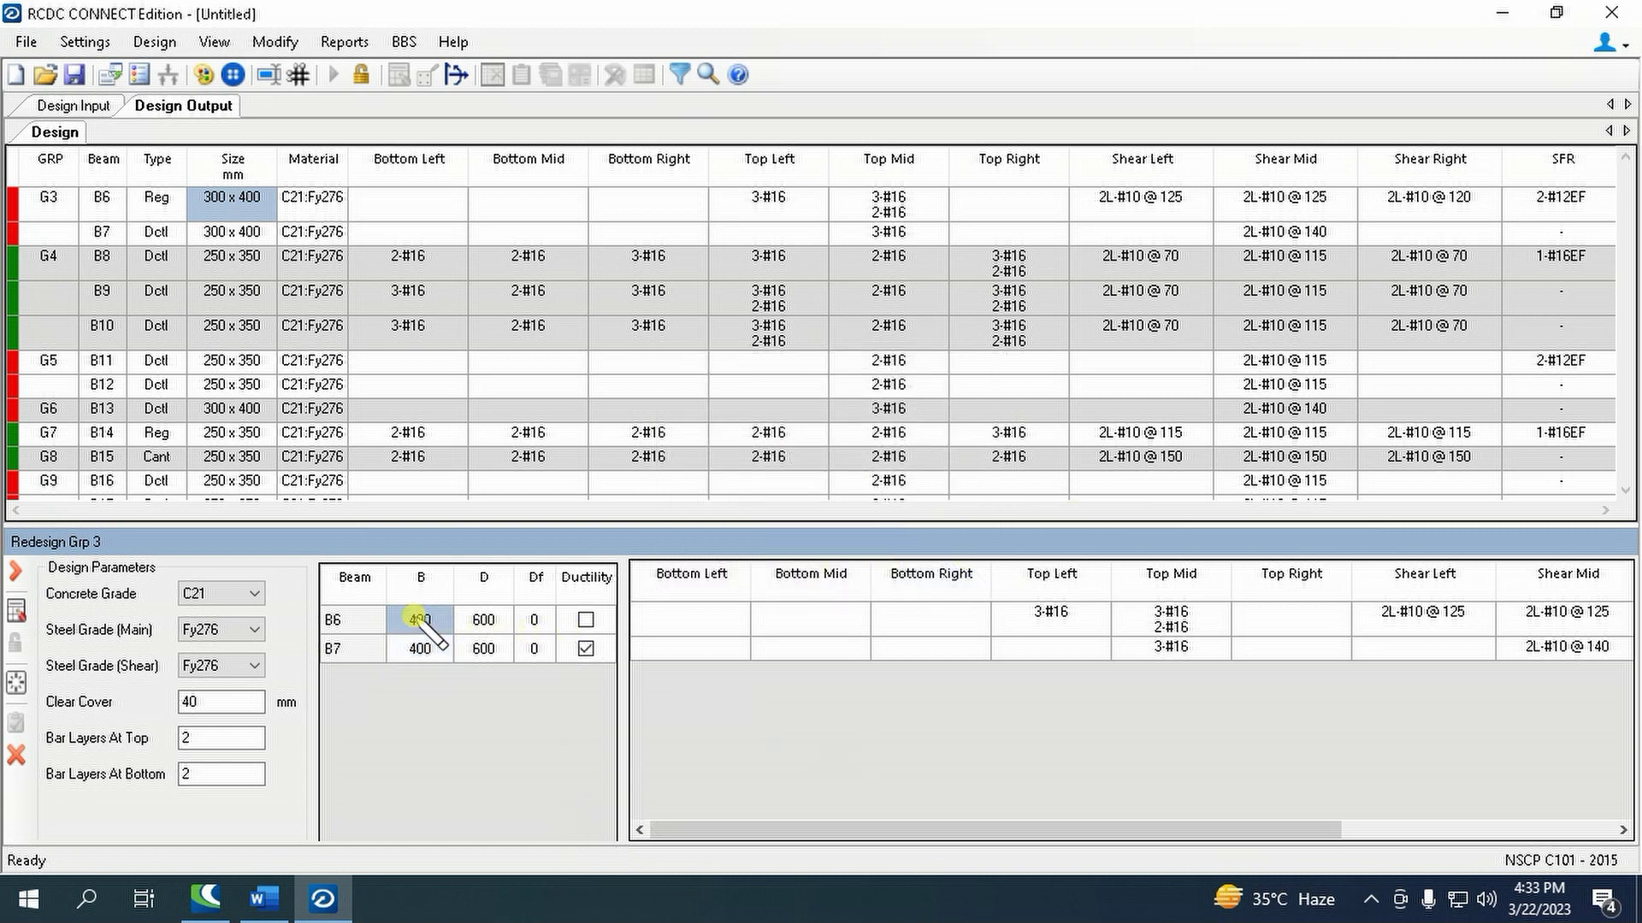
pyautogui.write('550')
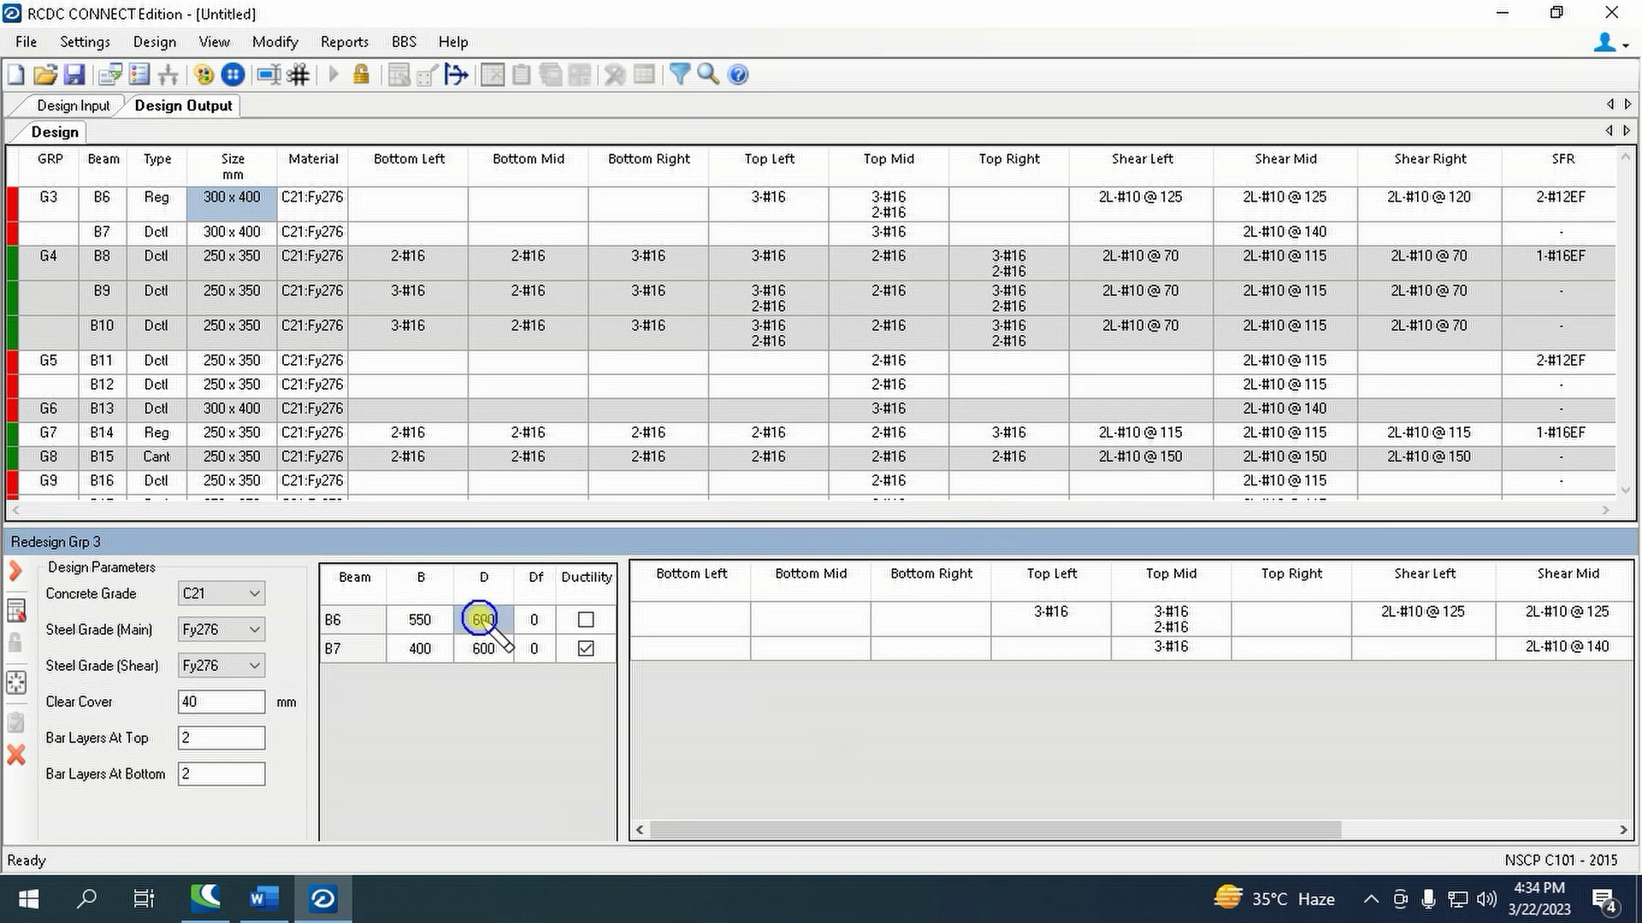
pyautogui.moveTo(417, 627); pyautogui.dragTo(480, 627)
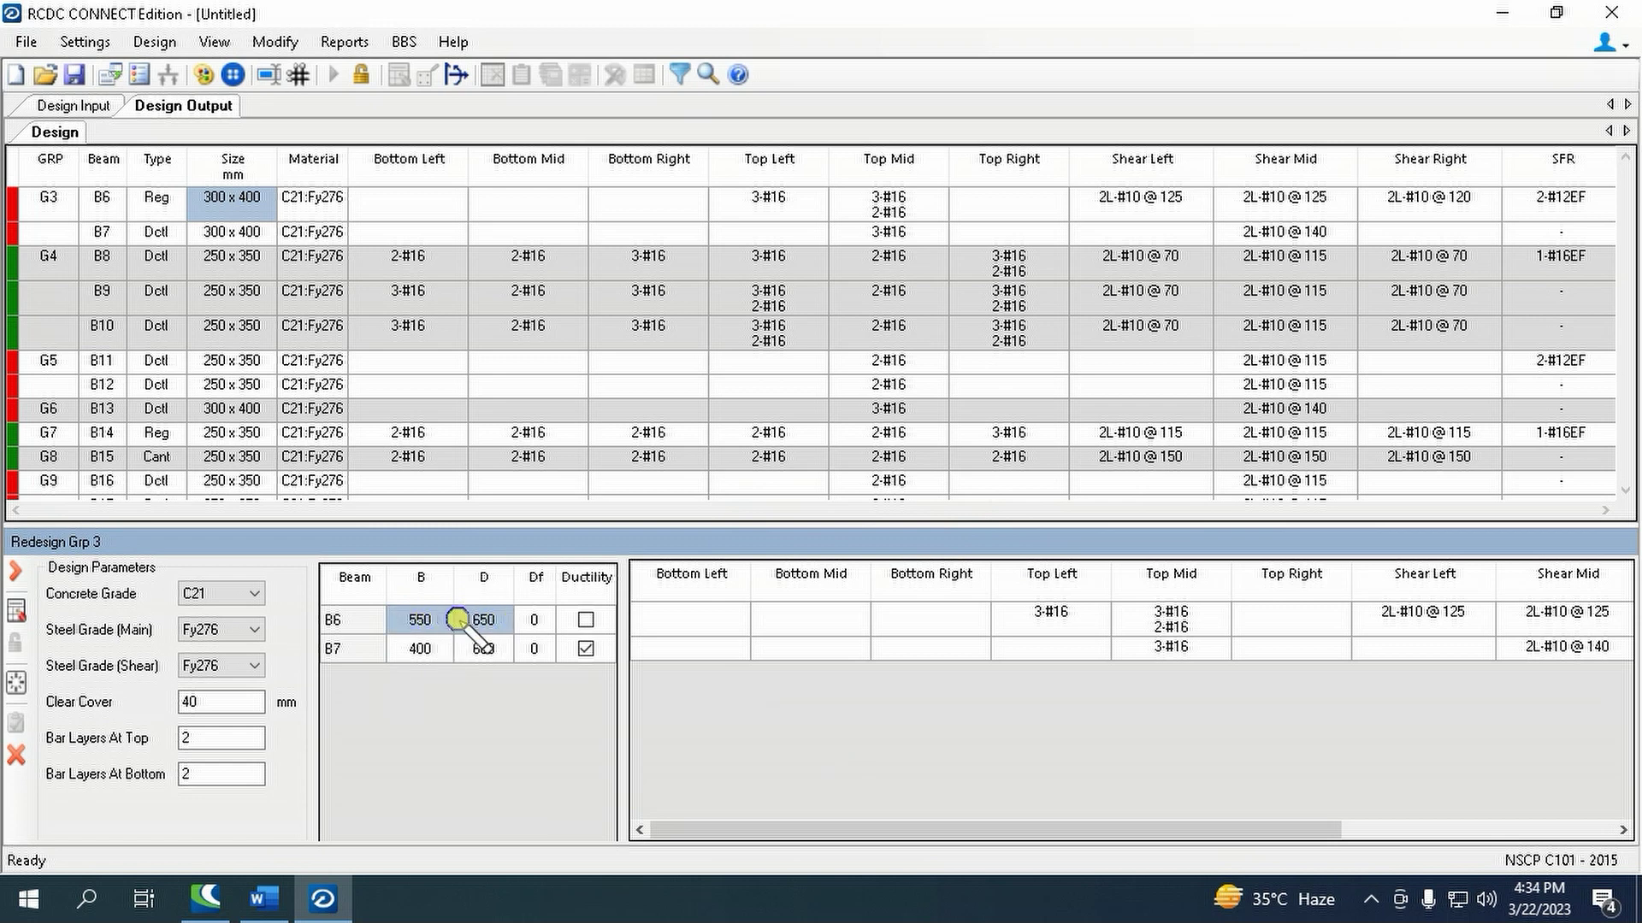
pyautogui.rightClick(458, 625)
pyautogui.click(500, 638)
pyautogui.click(420, 649)
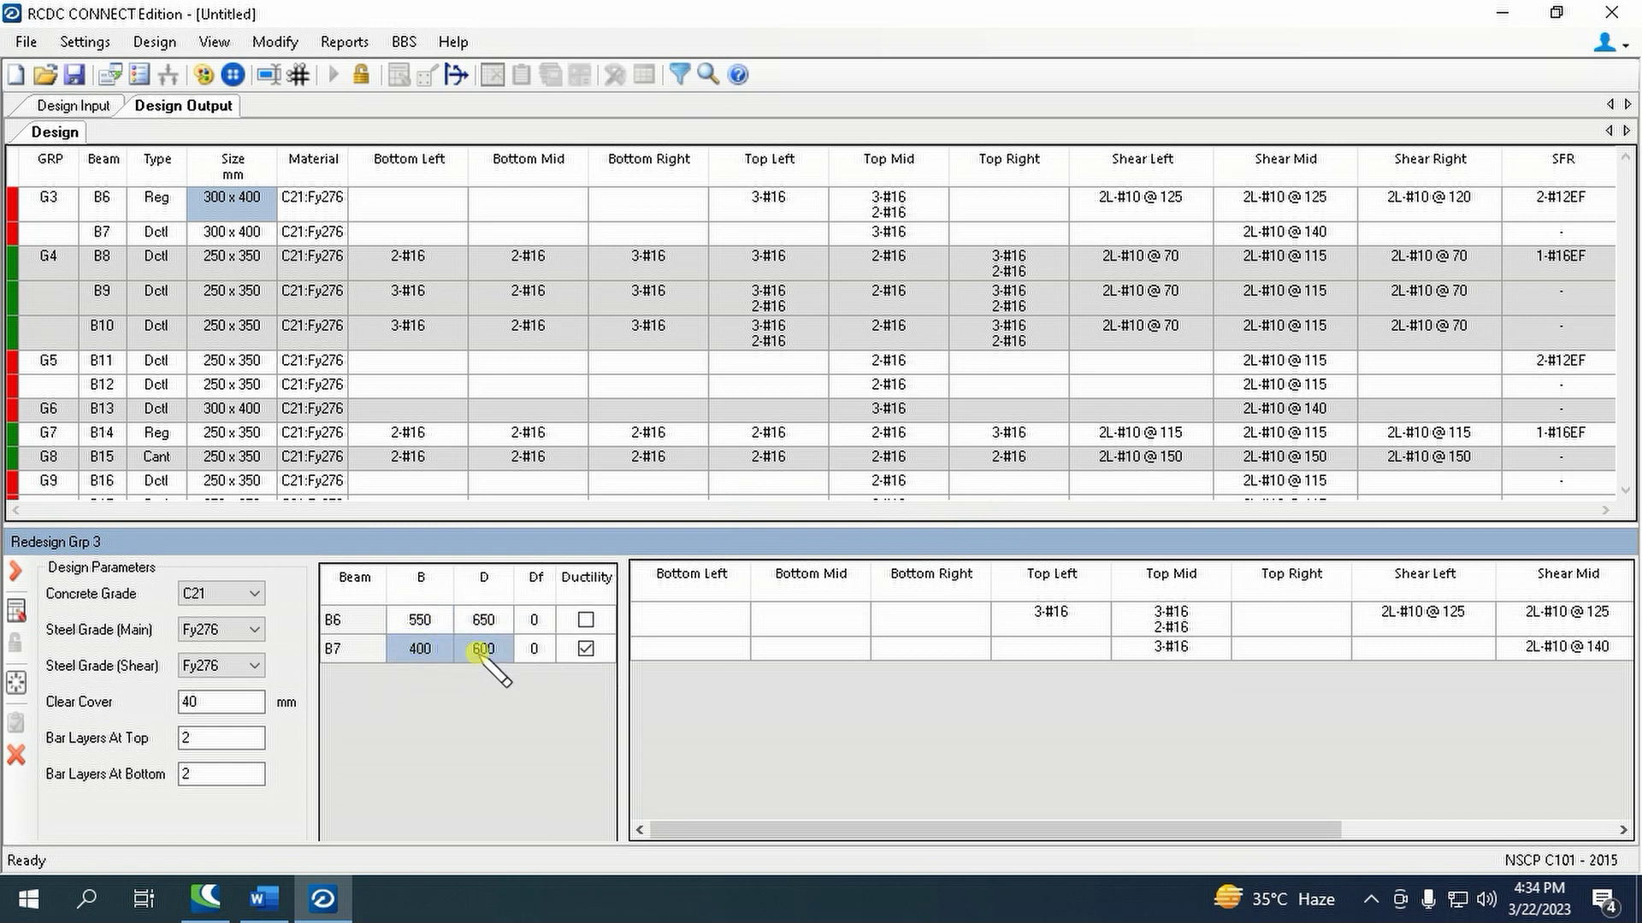
pyautogui.rightClick(470, 650)
pyautogui.click(553, 707)
pyautogui.click(15, 610)
pyautogui.click(942, 565)
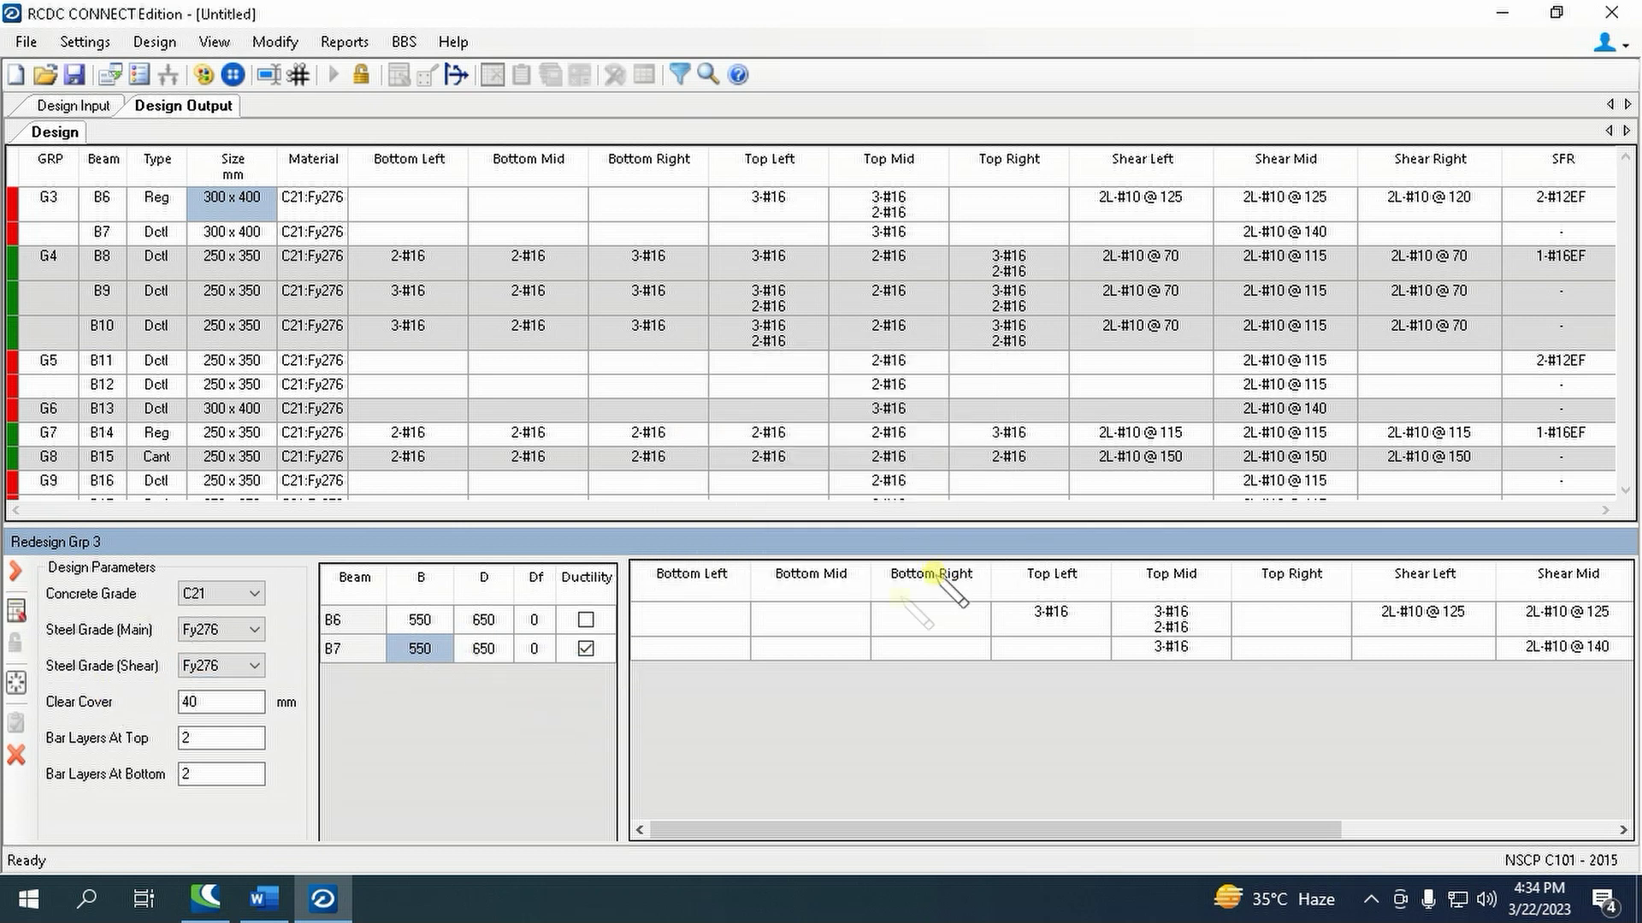
# - Try to redesign group G3 with beams B6 and B7 at 600 mm width and 700 mm depth, and close the redesign
pyautogui.click(420, 620)
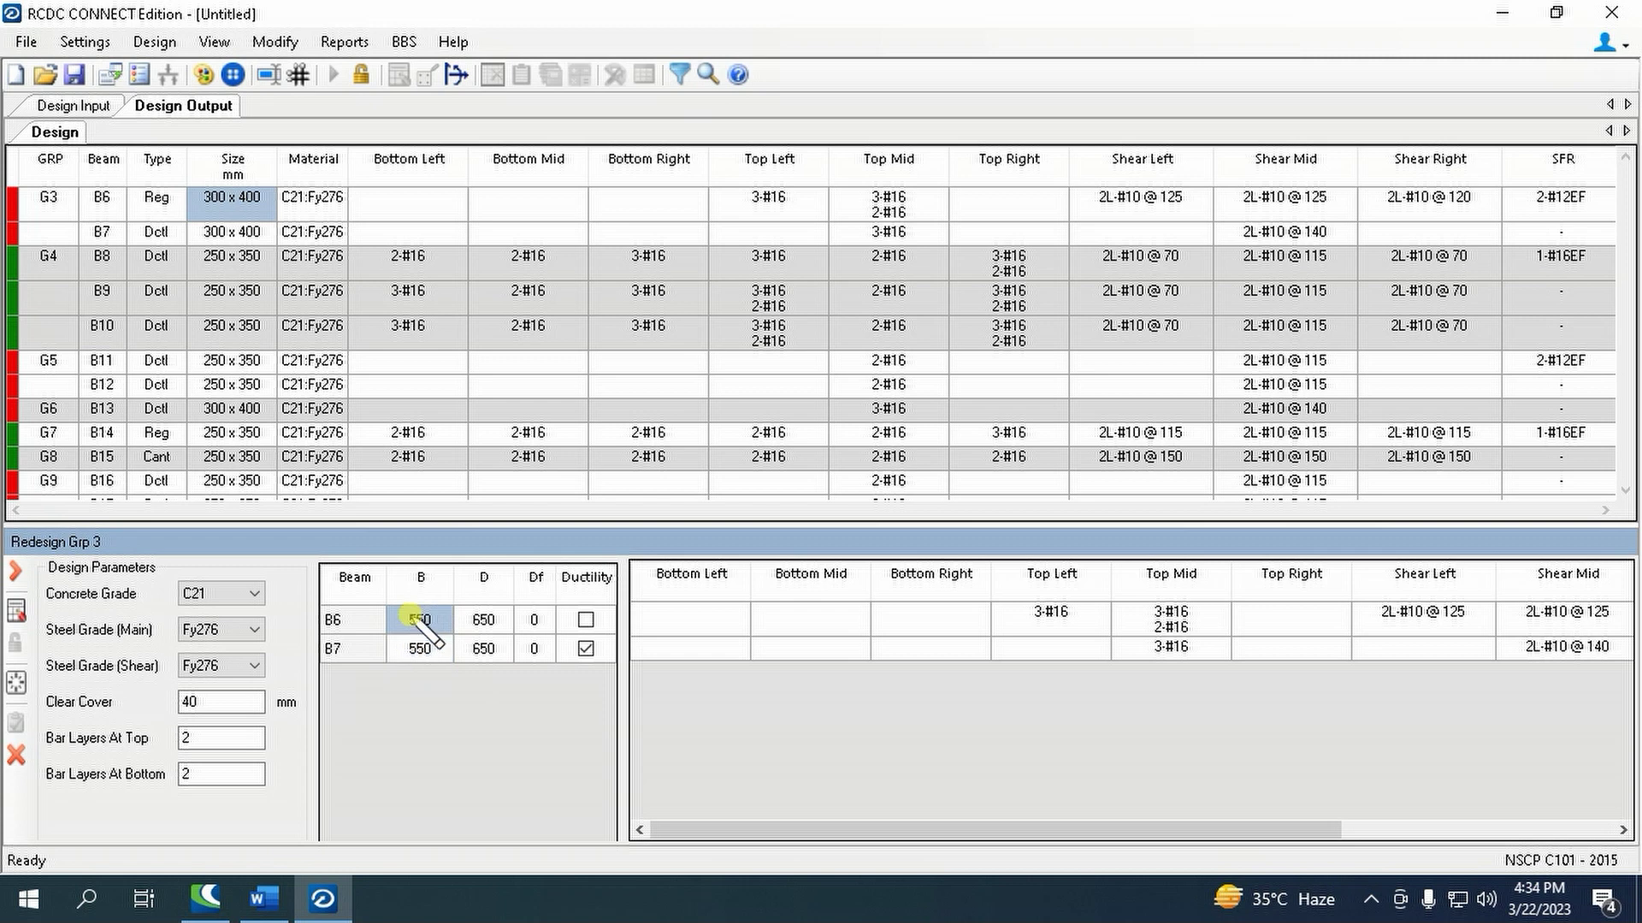
pyautogui.write('600')
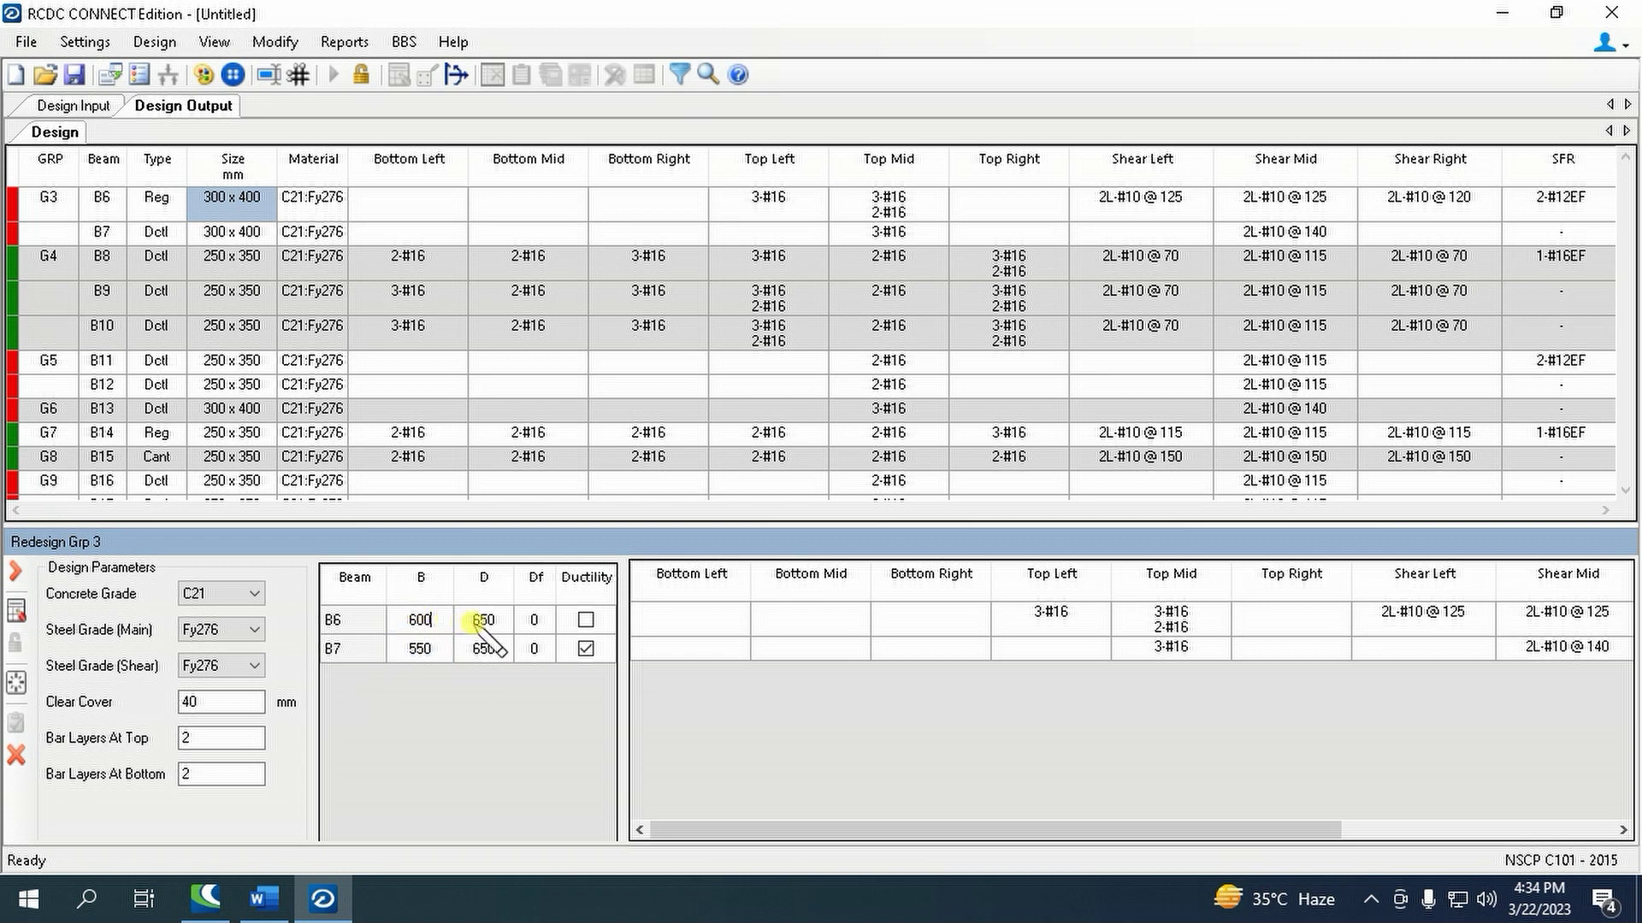
pyautogui.click(481, 628)
pyautogui.write('700')
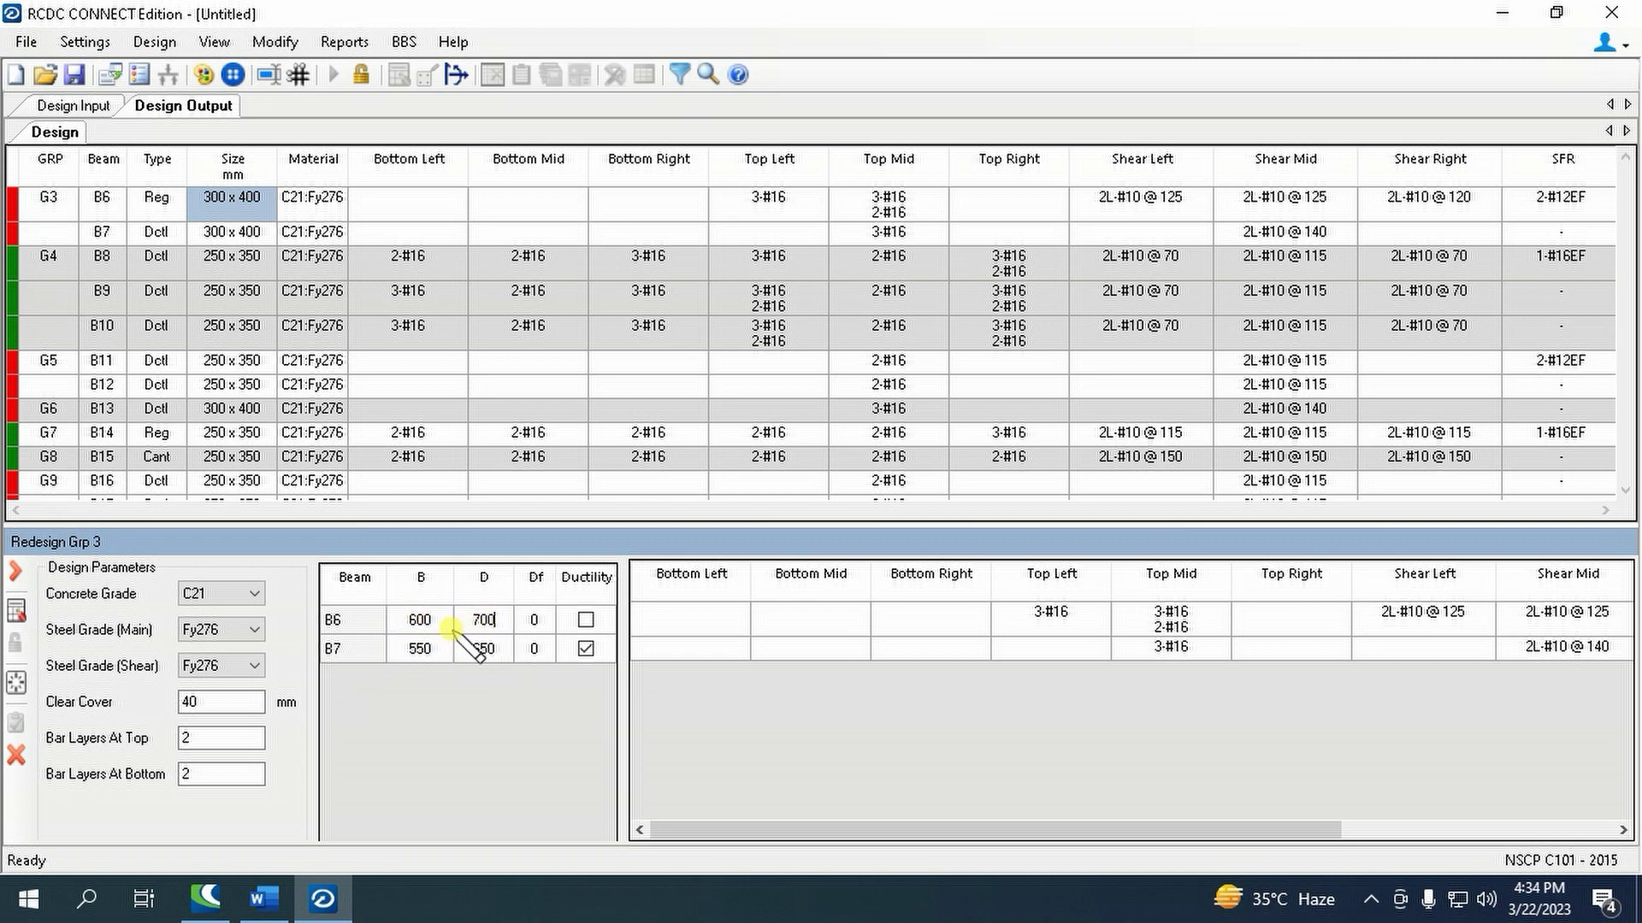
pyautogui.moveTo(417, 622); pyautogui.dragTo(480, 649)
pyautogui.rightClick(535, 630)
pyautogui.click(560, 640)
pyautogui.rightClick(489, 652)
pyautogui.click(523, 701)
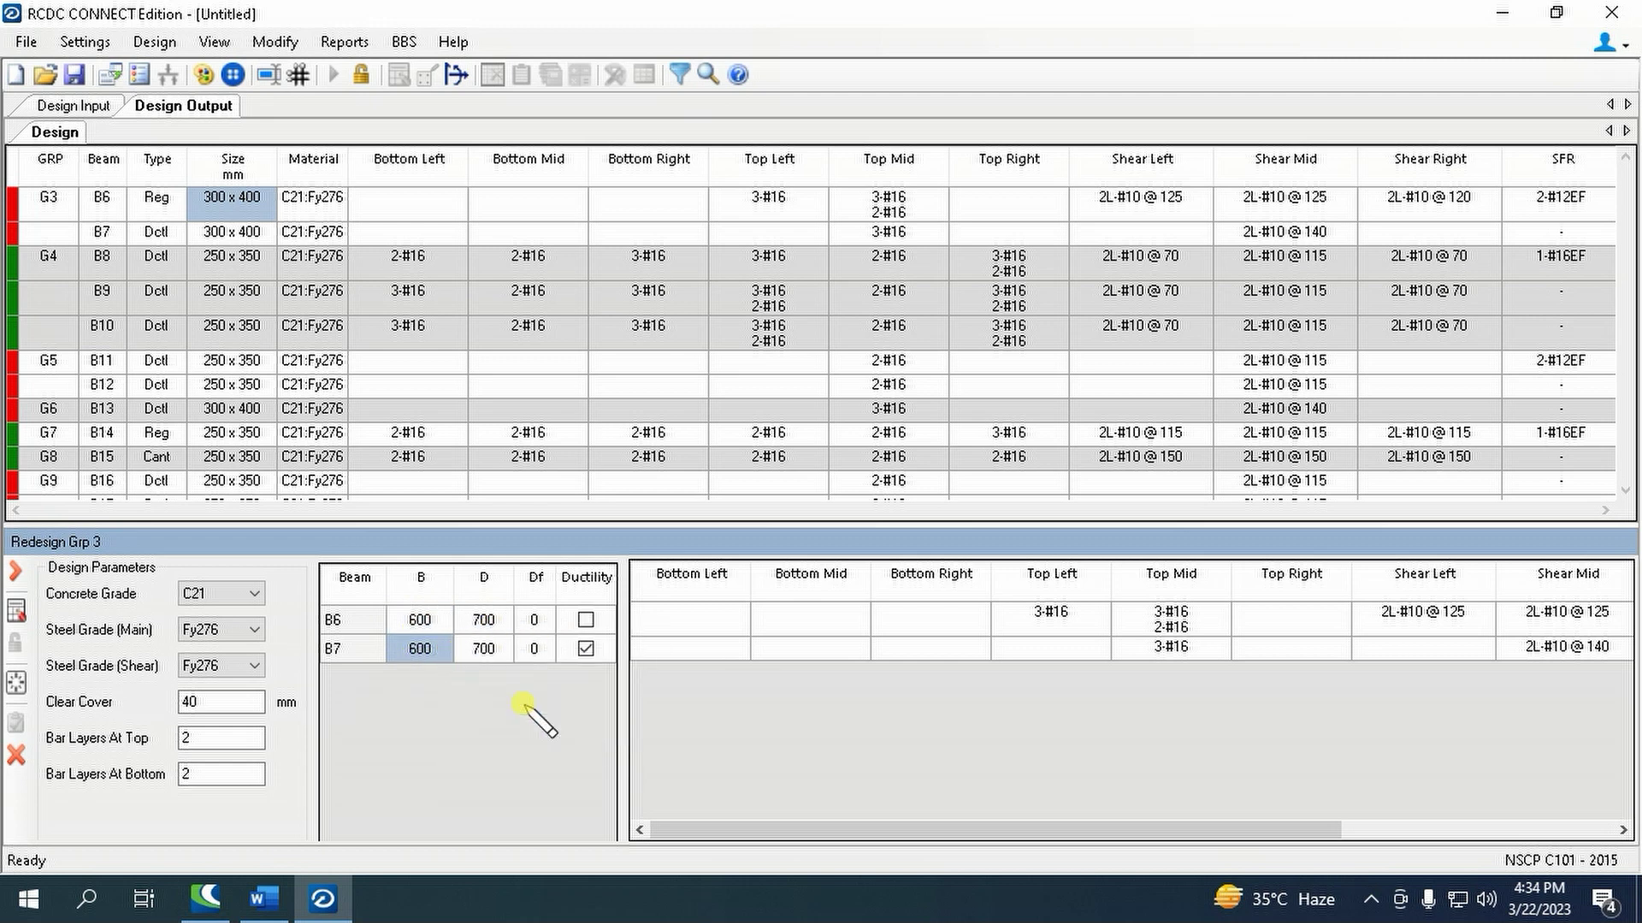
pyautogui.click(15, 611)
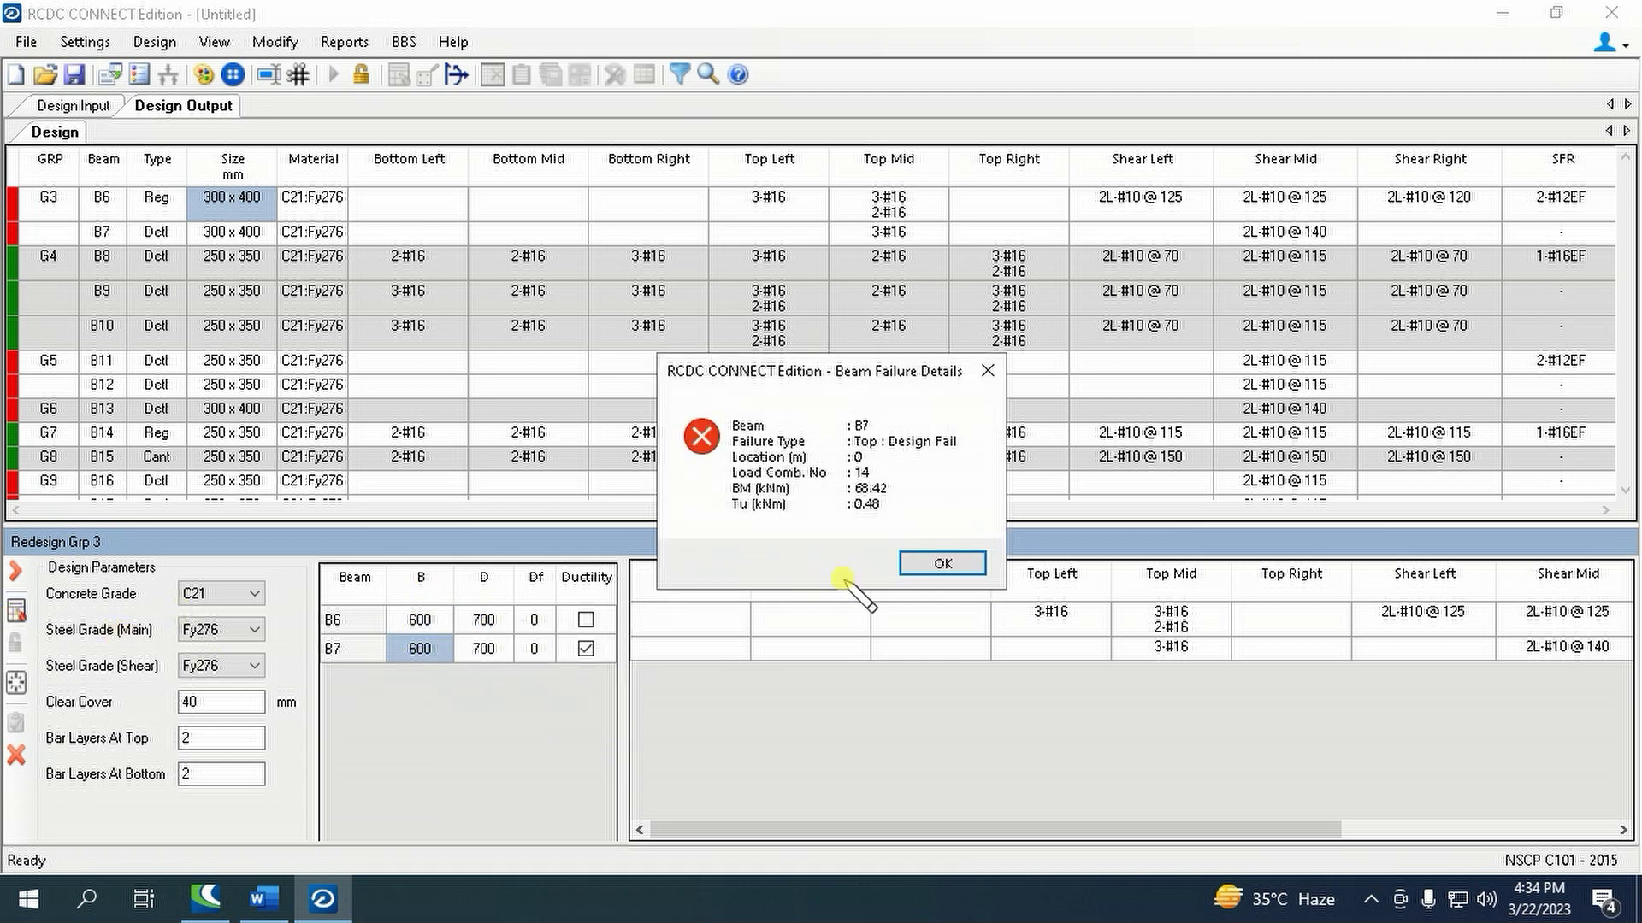
pyautogui.click(916, 561)
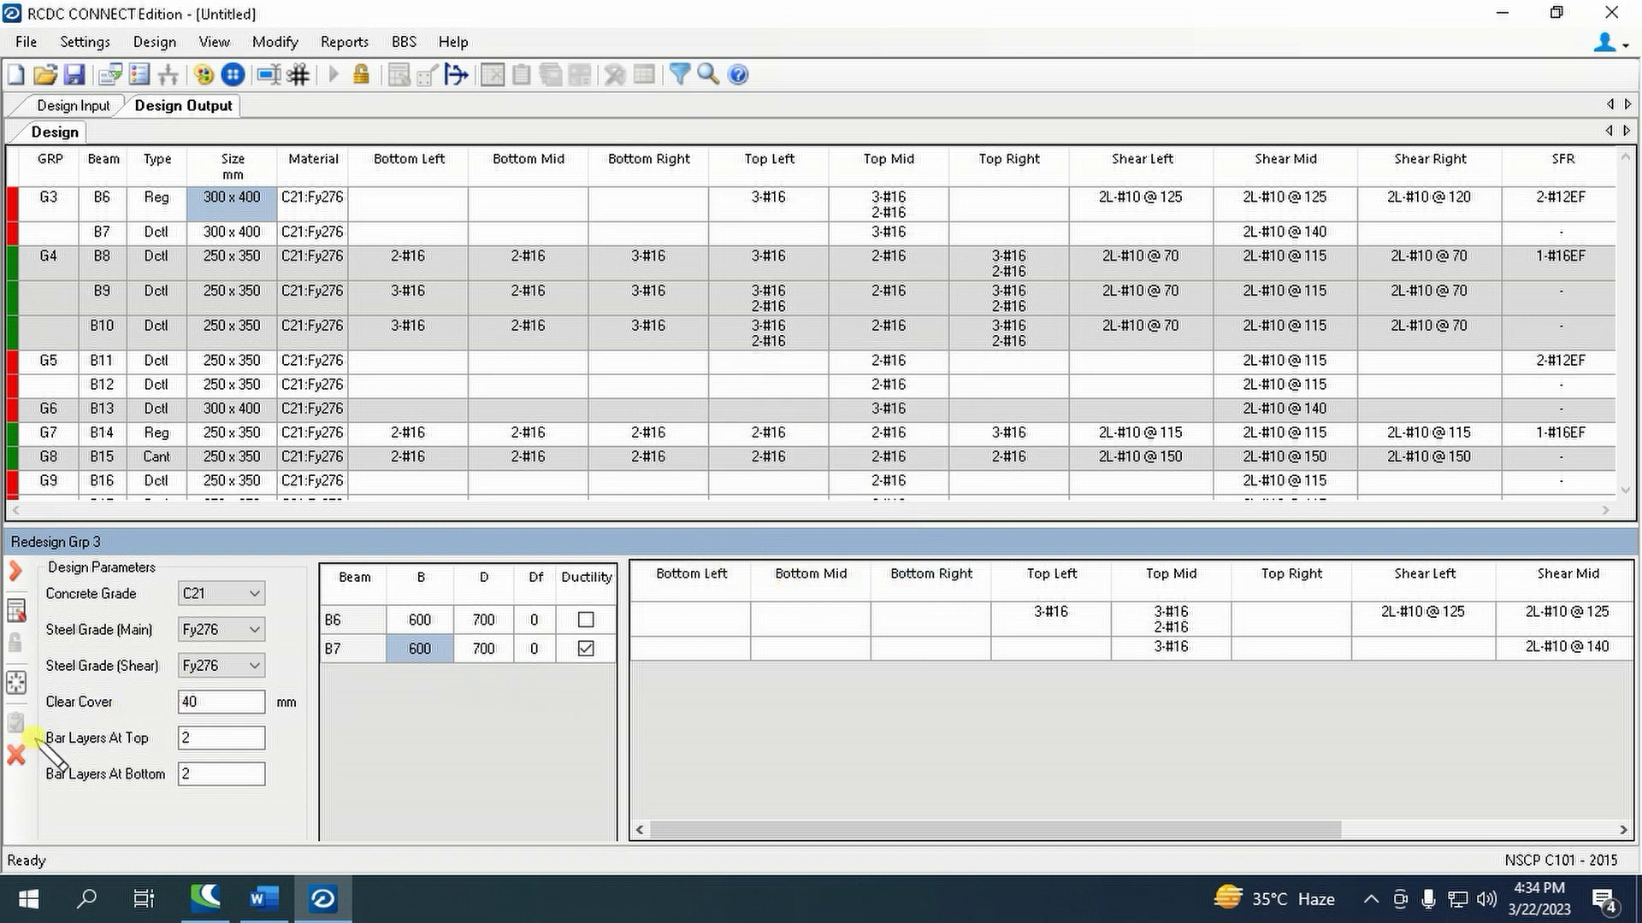
pyautogui.click(16, 754)
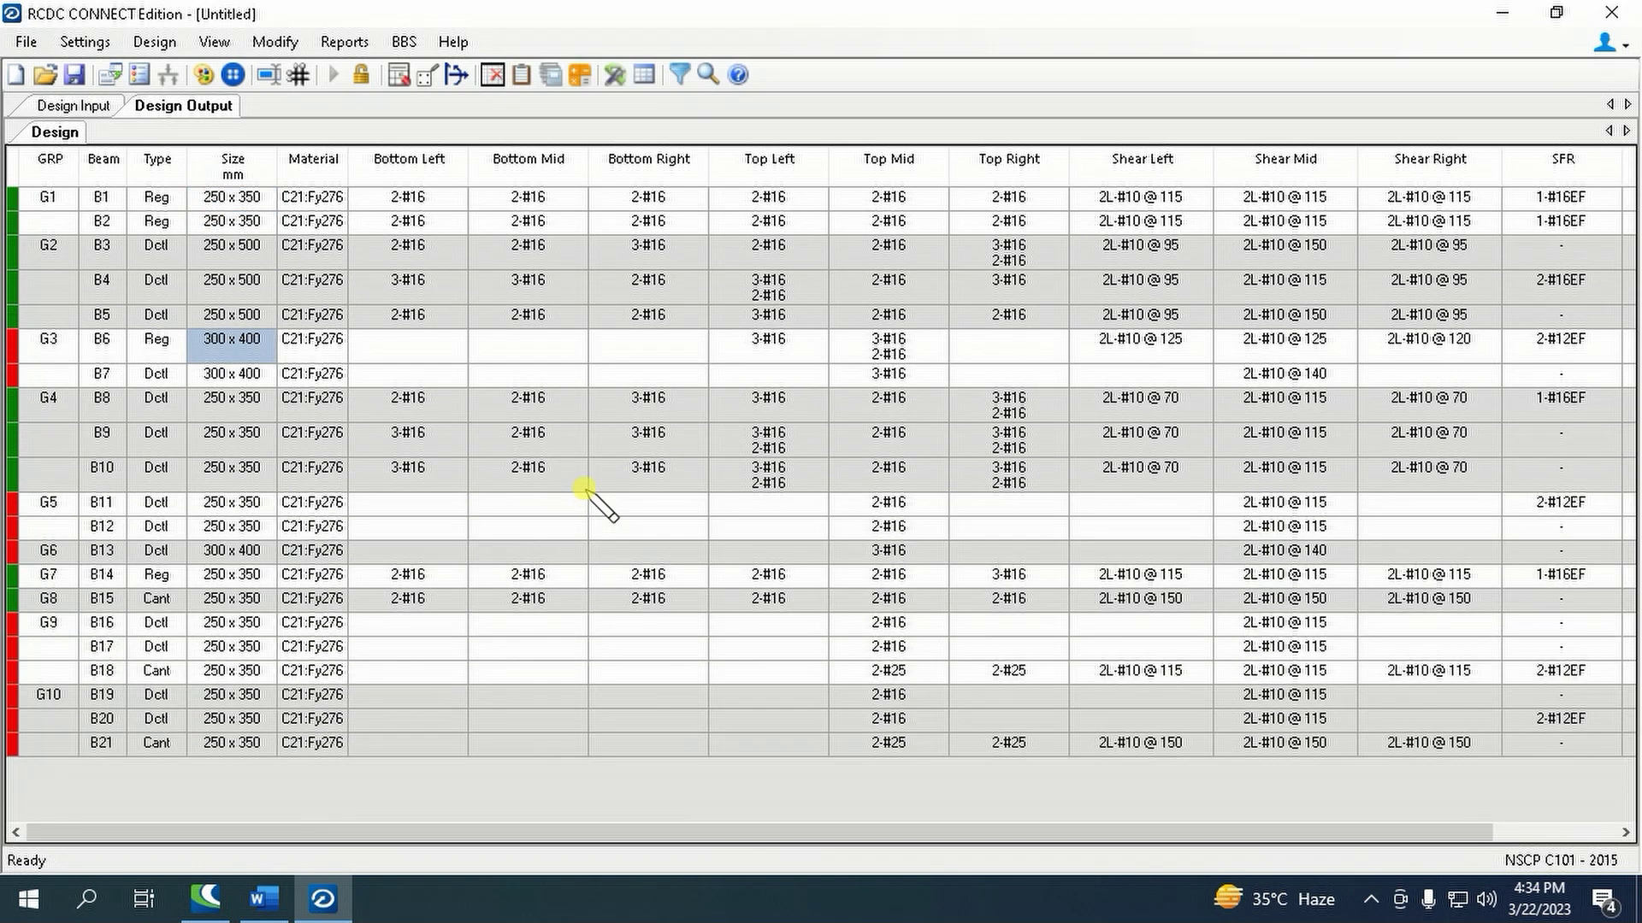
# - Locate the G5 beams B11 and B12 in the layout and return to the design output
pyautogui.click(217, 504)
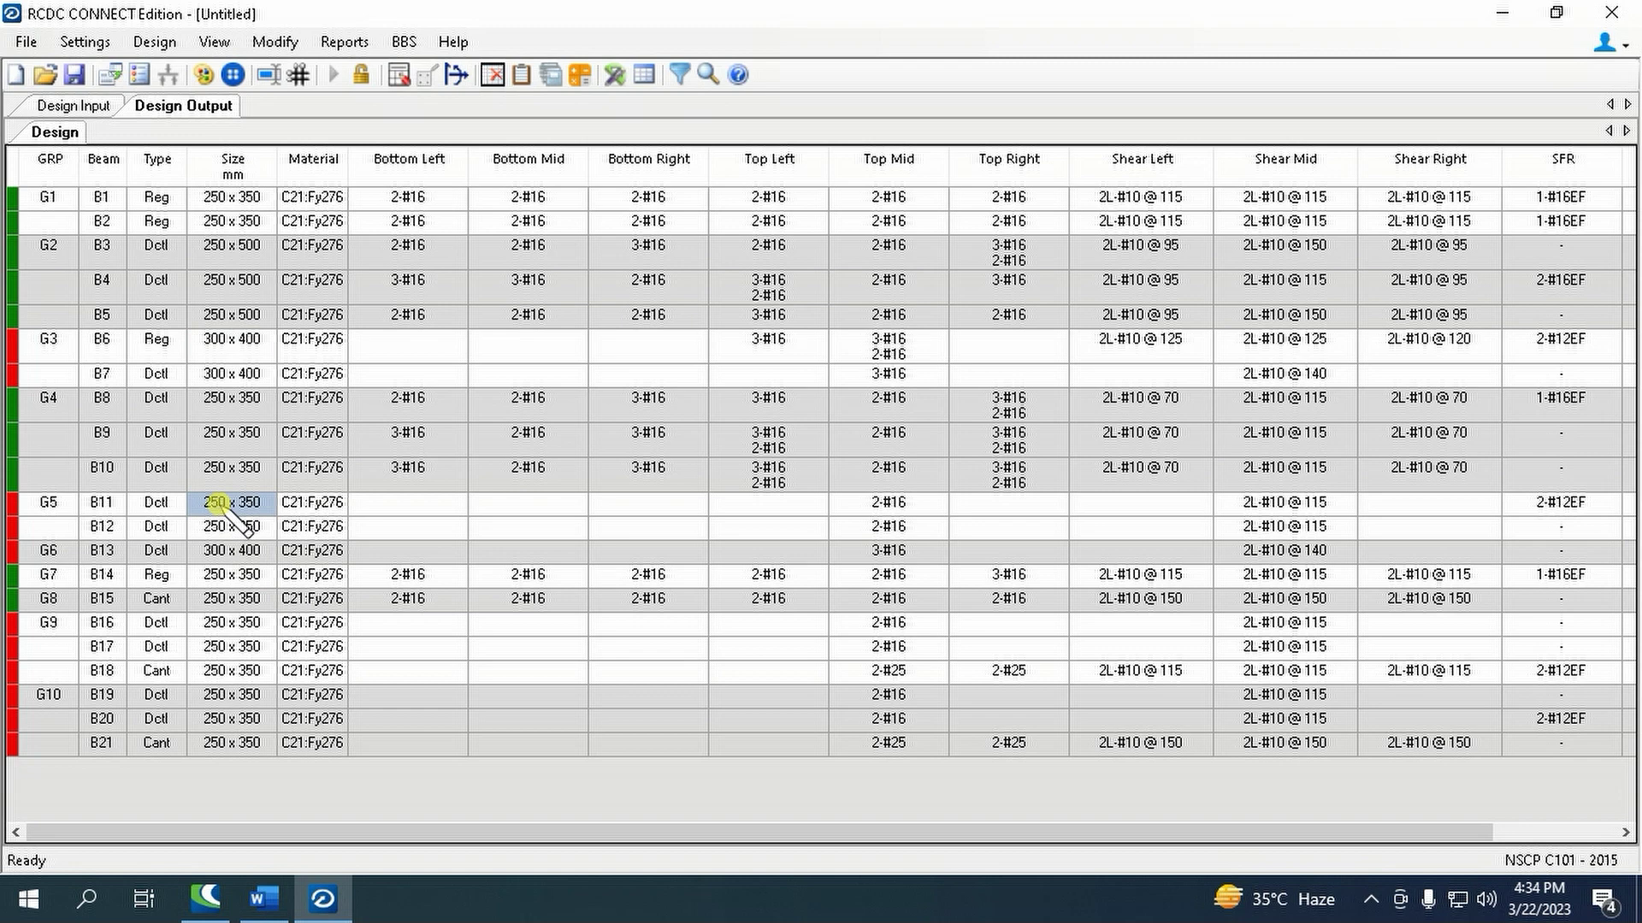
pyautogui.click(74, 106)
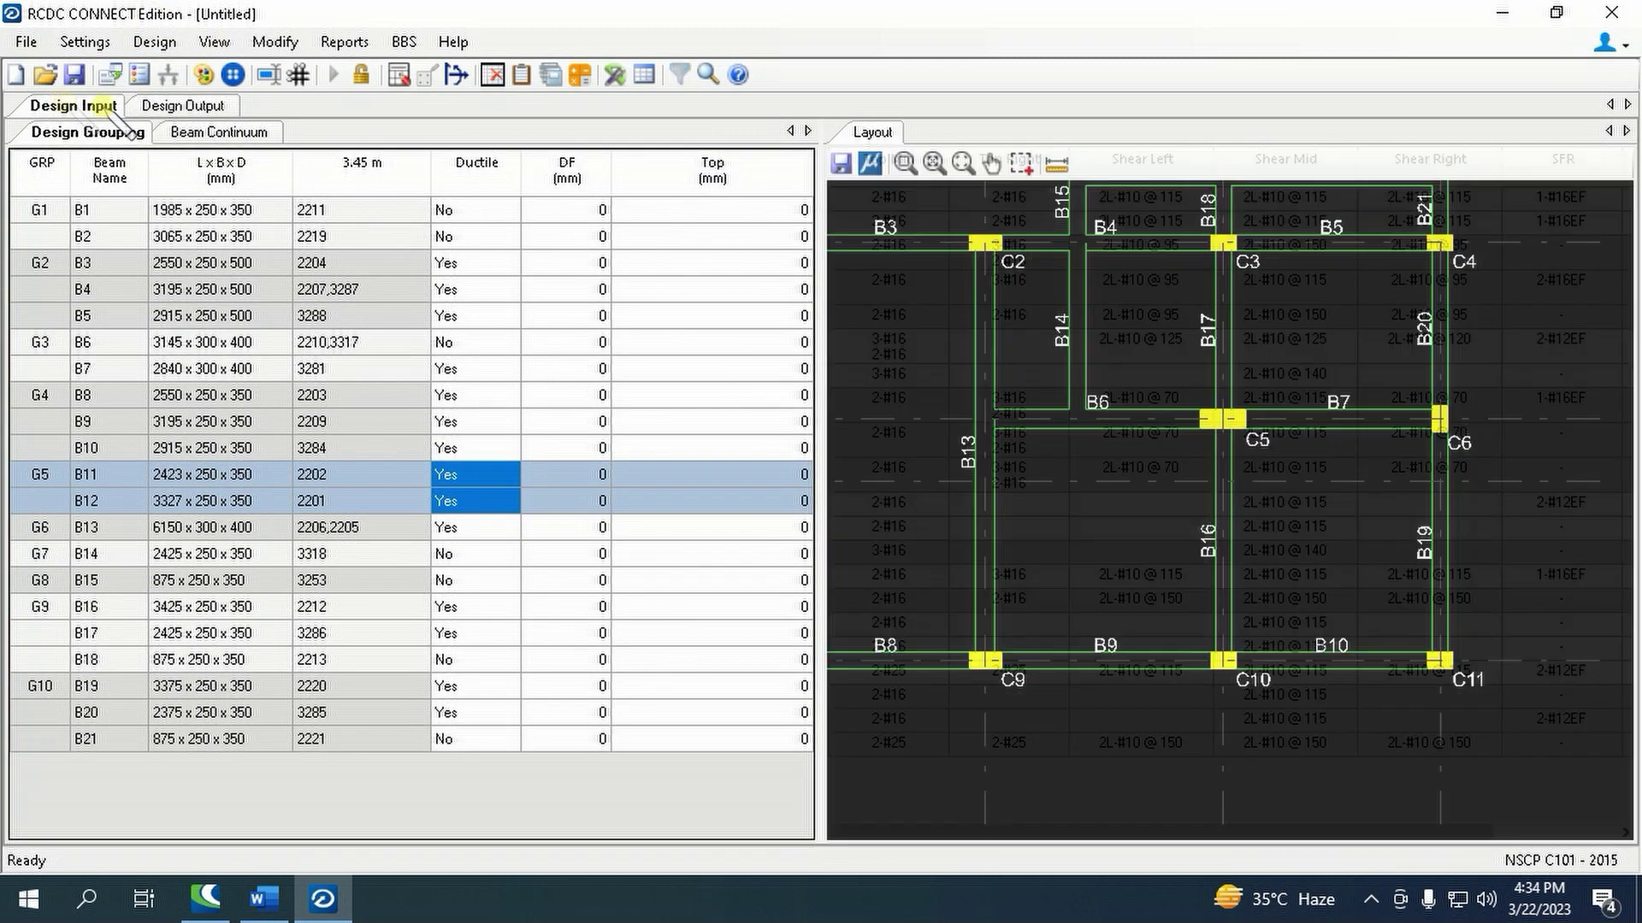
pyautogui.scroll(-1, 1171, 504)
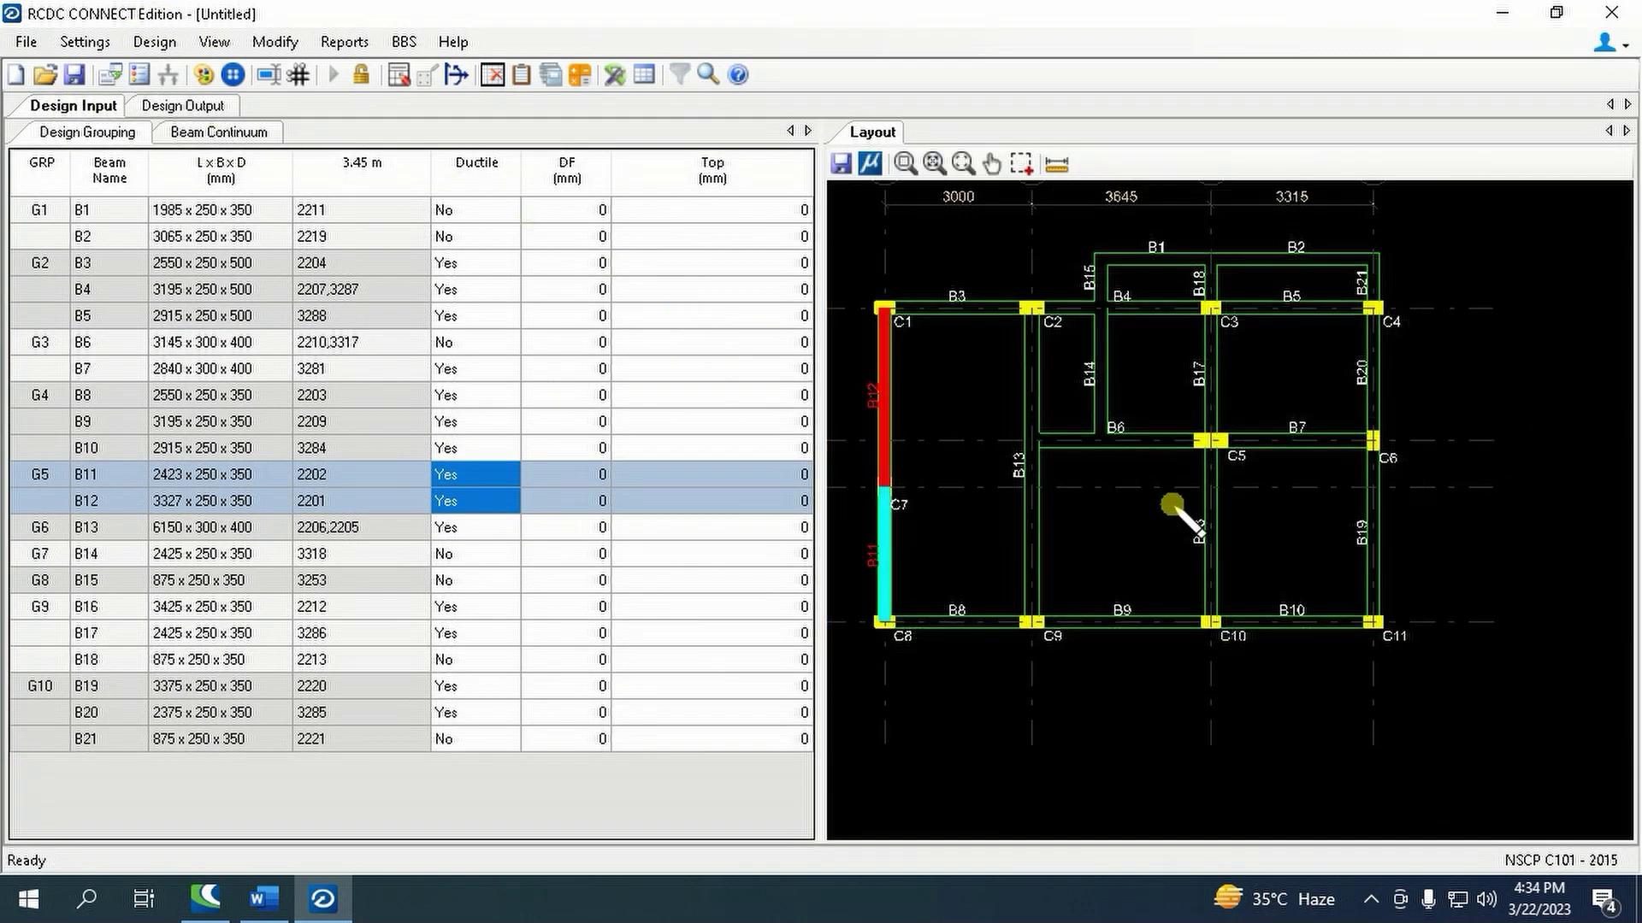
pyautogui.click(191, 99)
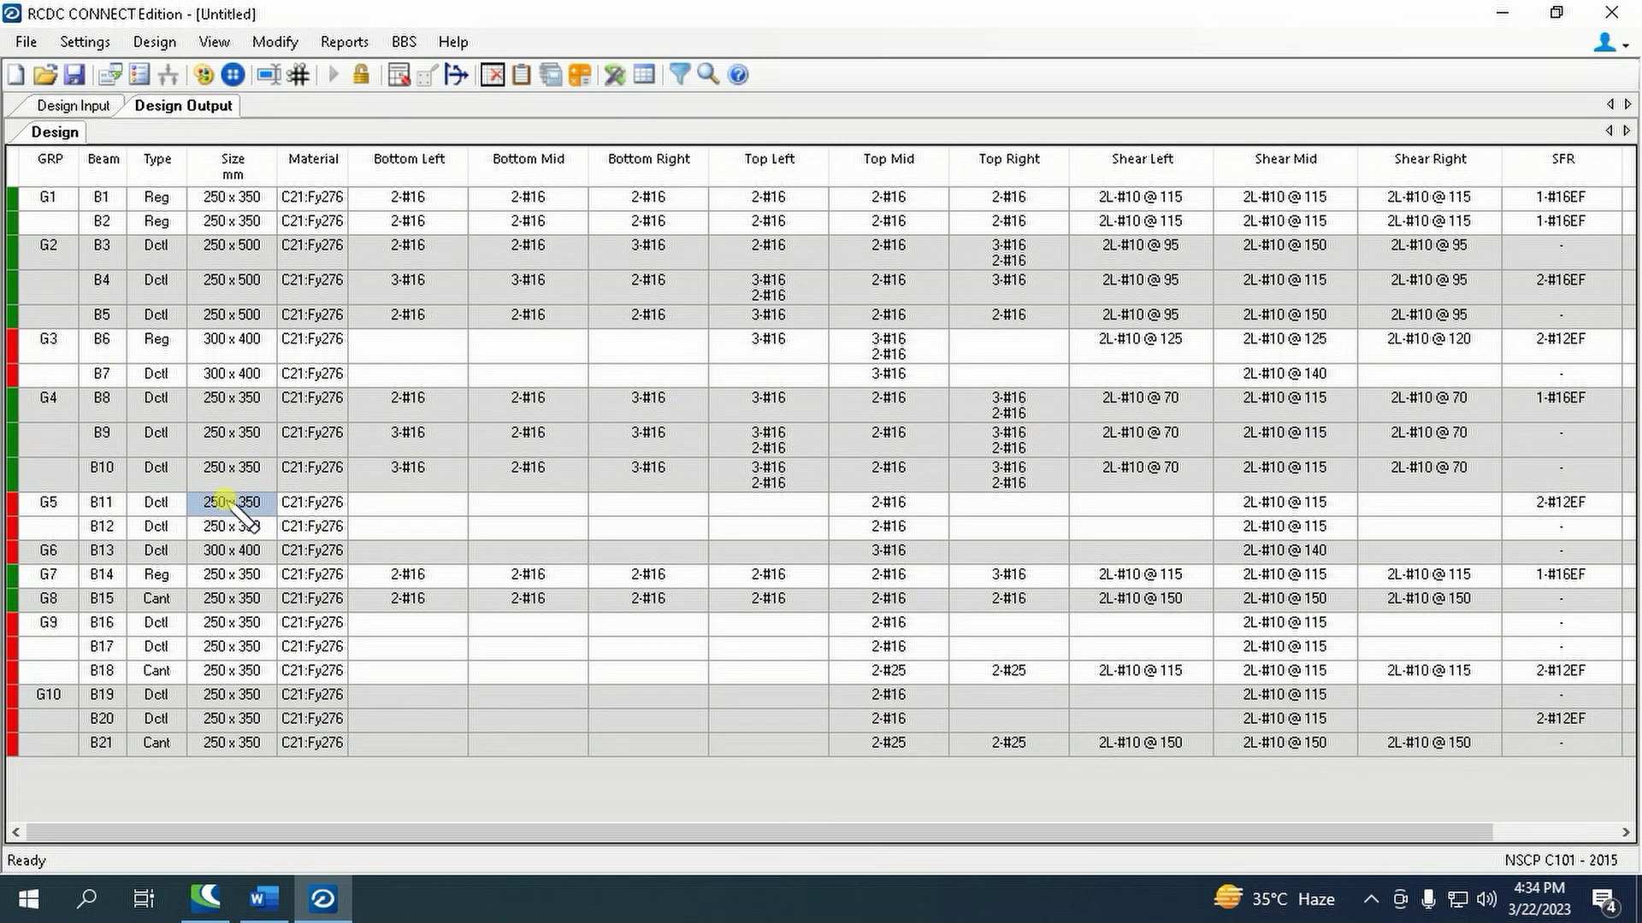
# - Open group G5 for redesign and set beam B11 to 500 mm width and 600 mm depth
pyautogui.rightClick(231, 502)
pyautogui.click(284, 519)
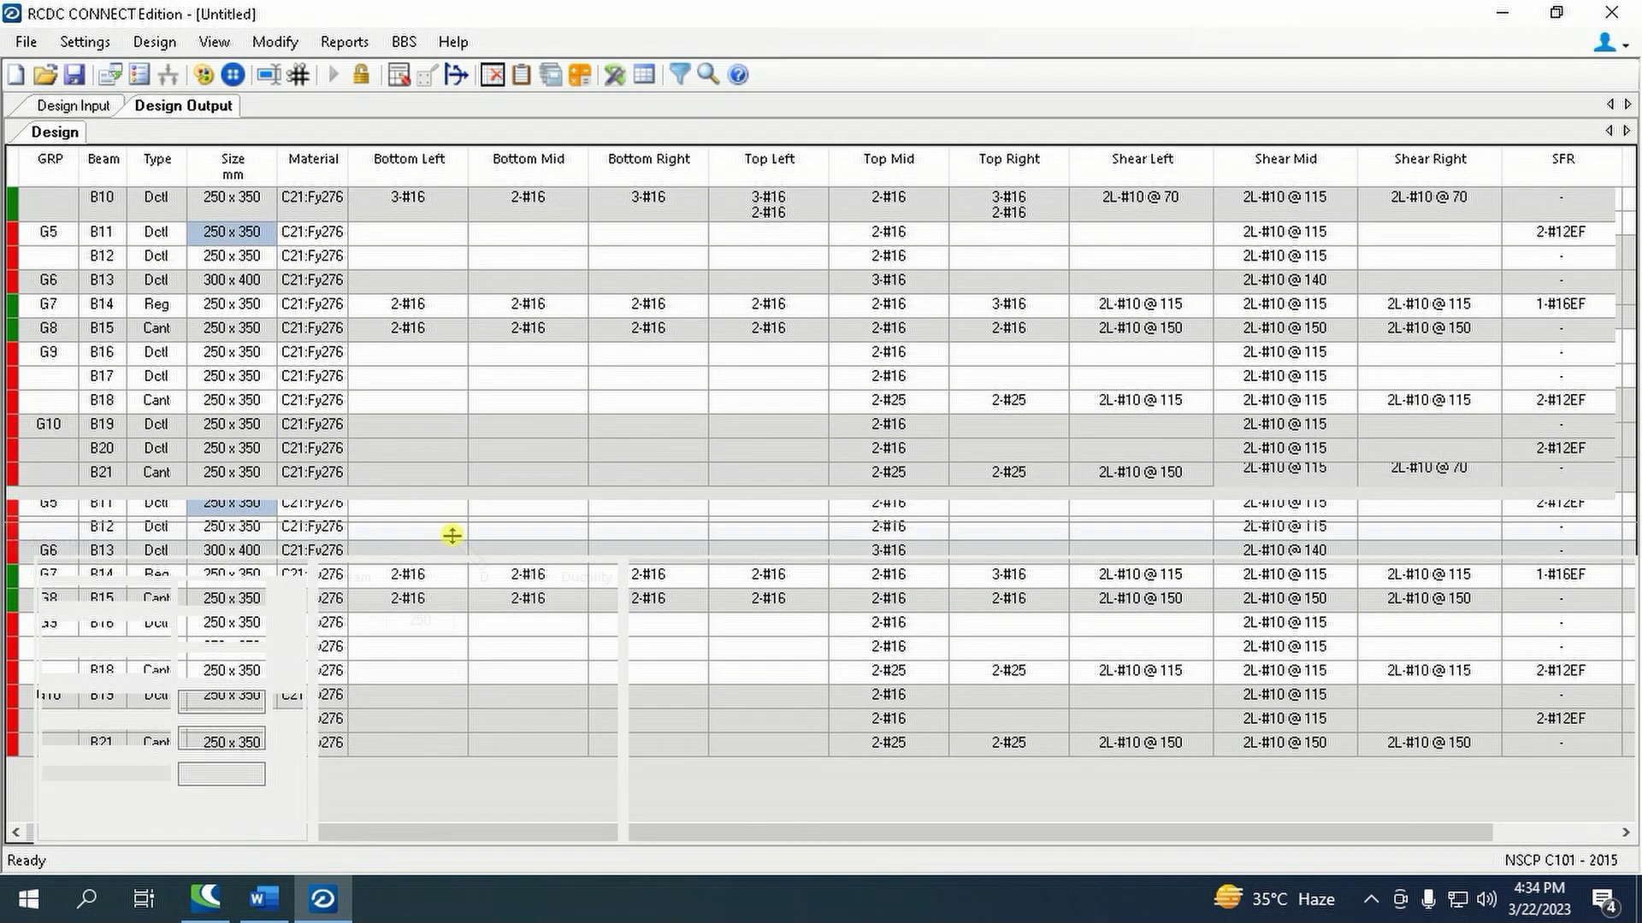
pyautogui.click(420, 619)
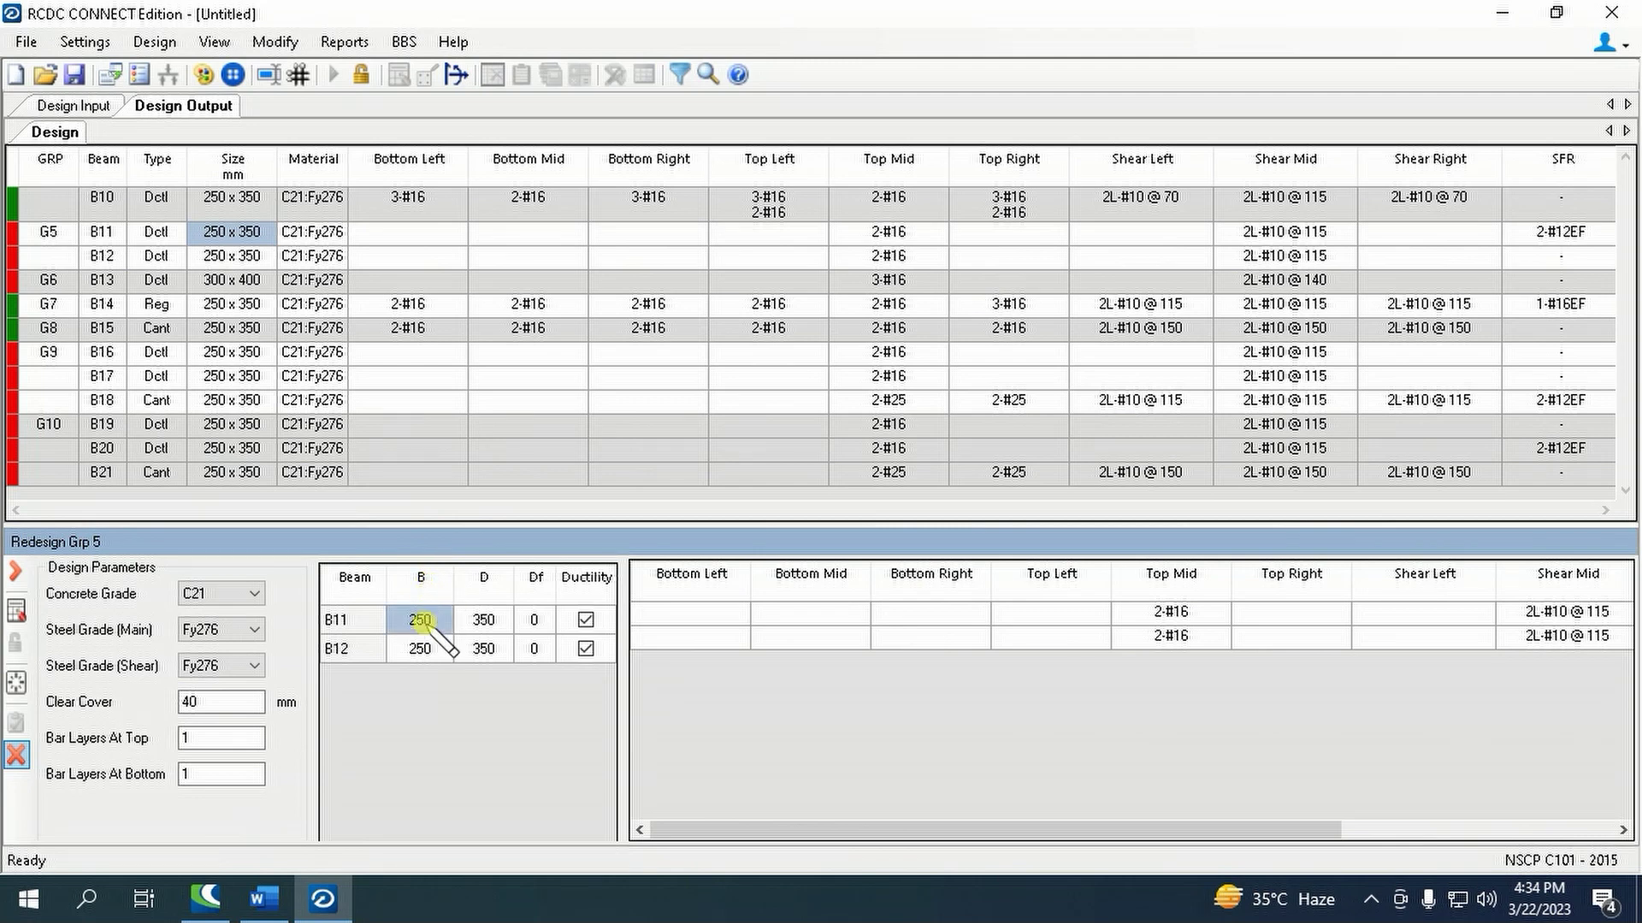
pyautogui.write('500')
pyautogui.click(475, 622)
pyautogui.write('600')
# - Copy beam B11's size to B12, try to redesign group G5 and close the redesign
pyautogui.moveTo(415, 618); pyautogui.dragTo(480, 617)
pyautogui.rightClick(480, 620)
pyautogui.click(541, 633)
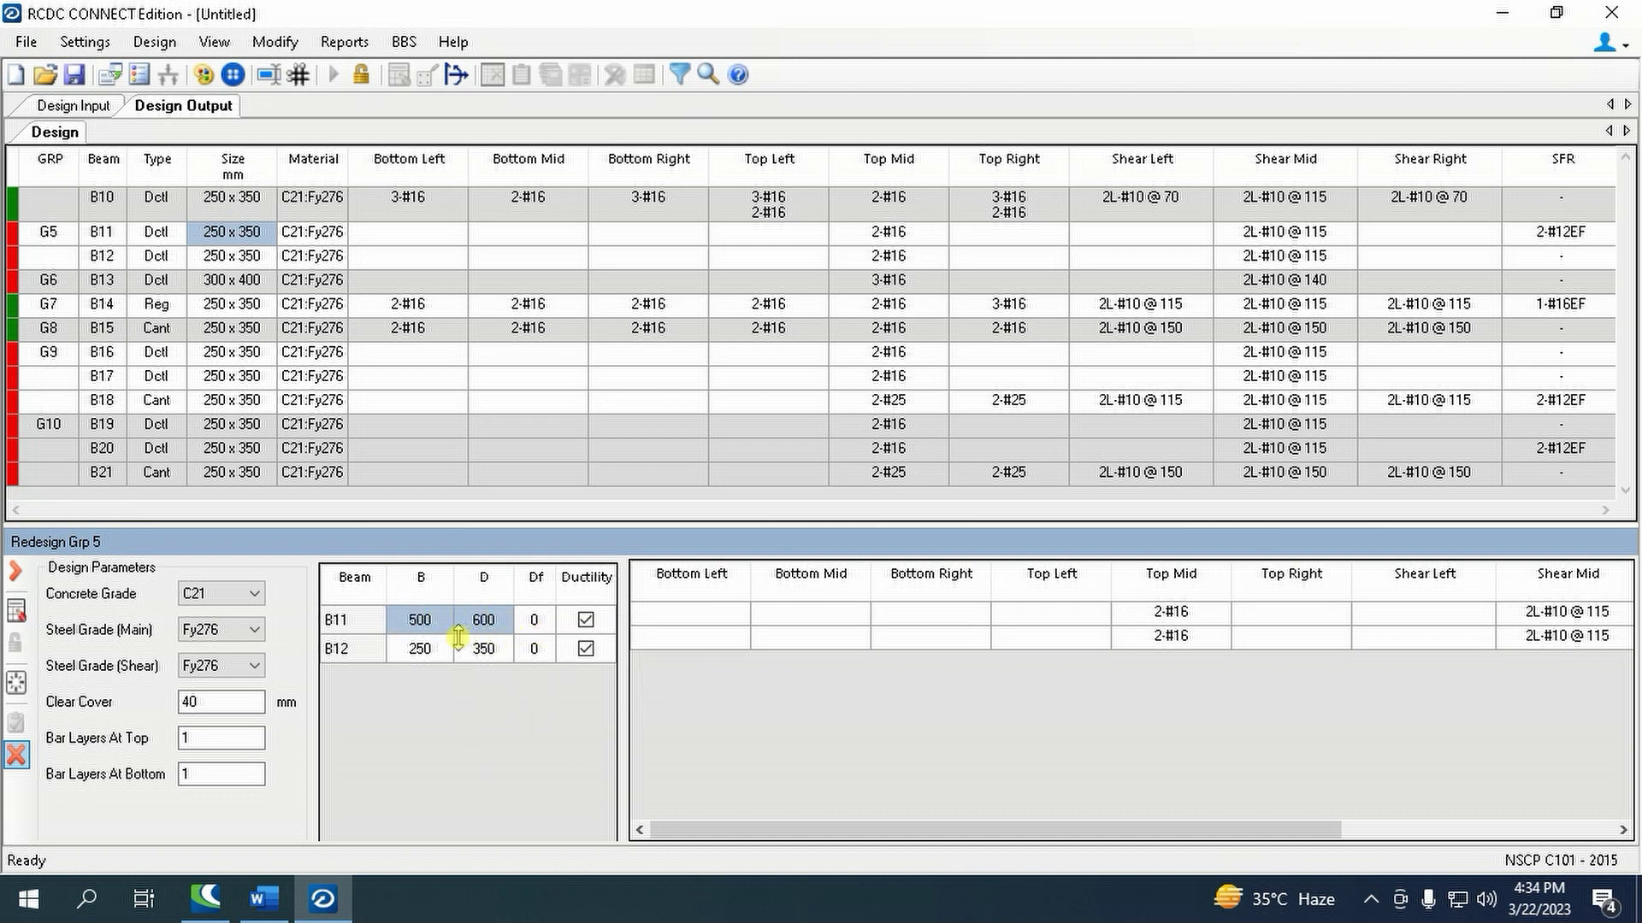
pyautogui.click(421, 650)
pyautogui.rightClick(453, 643)
pyautogui.click(511, 695)
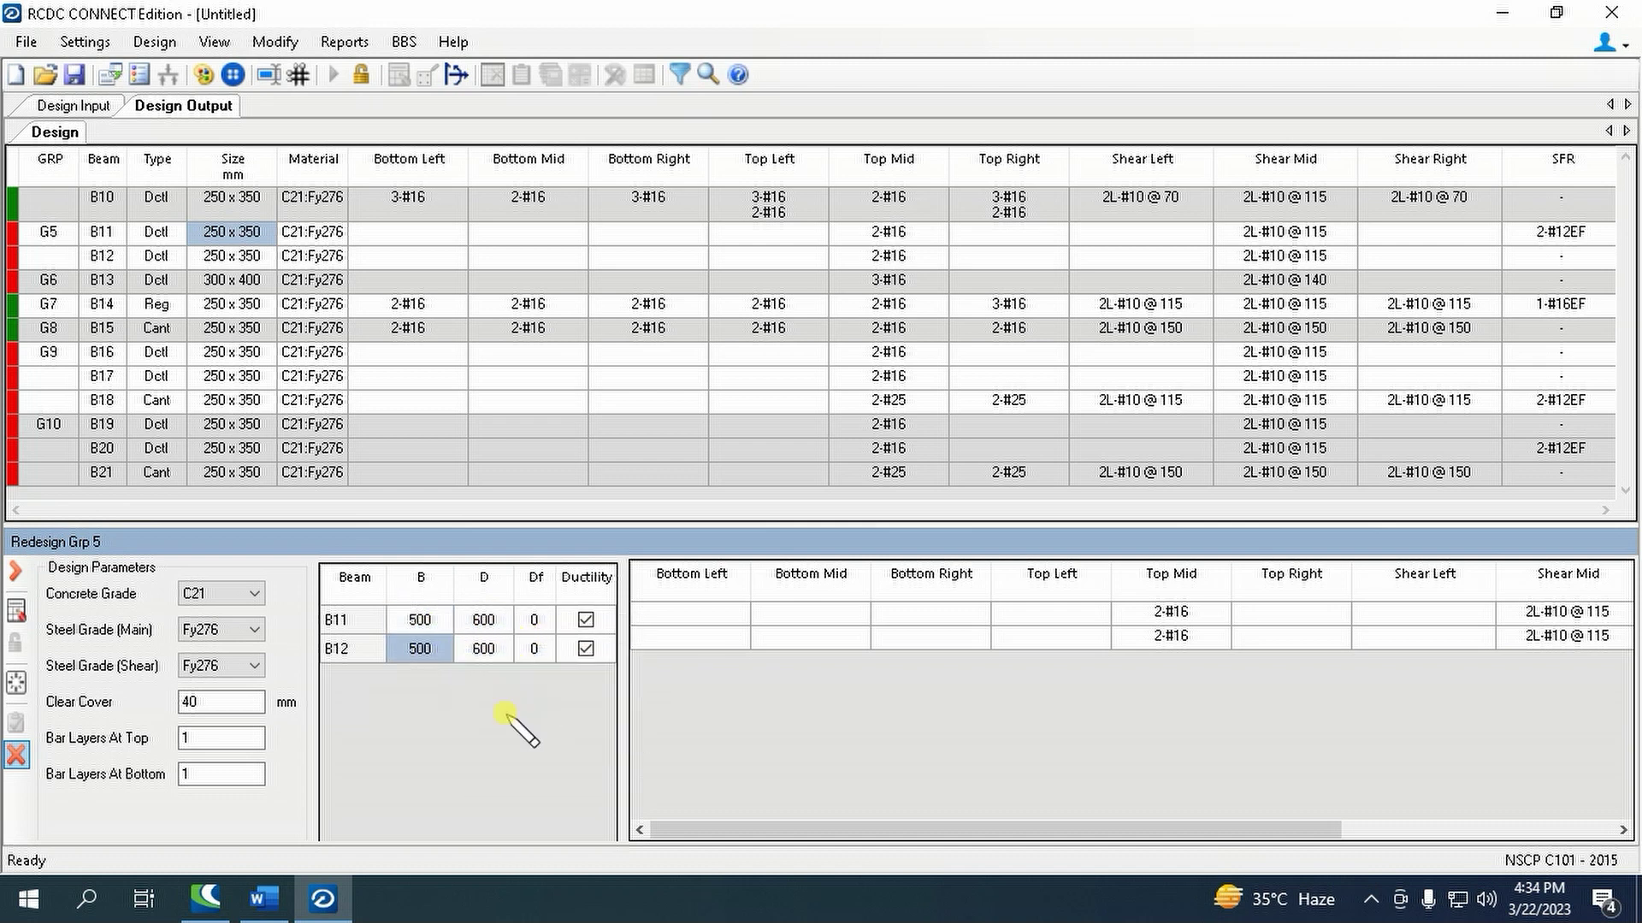
pyautogui.click(16, 610)
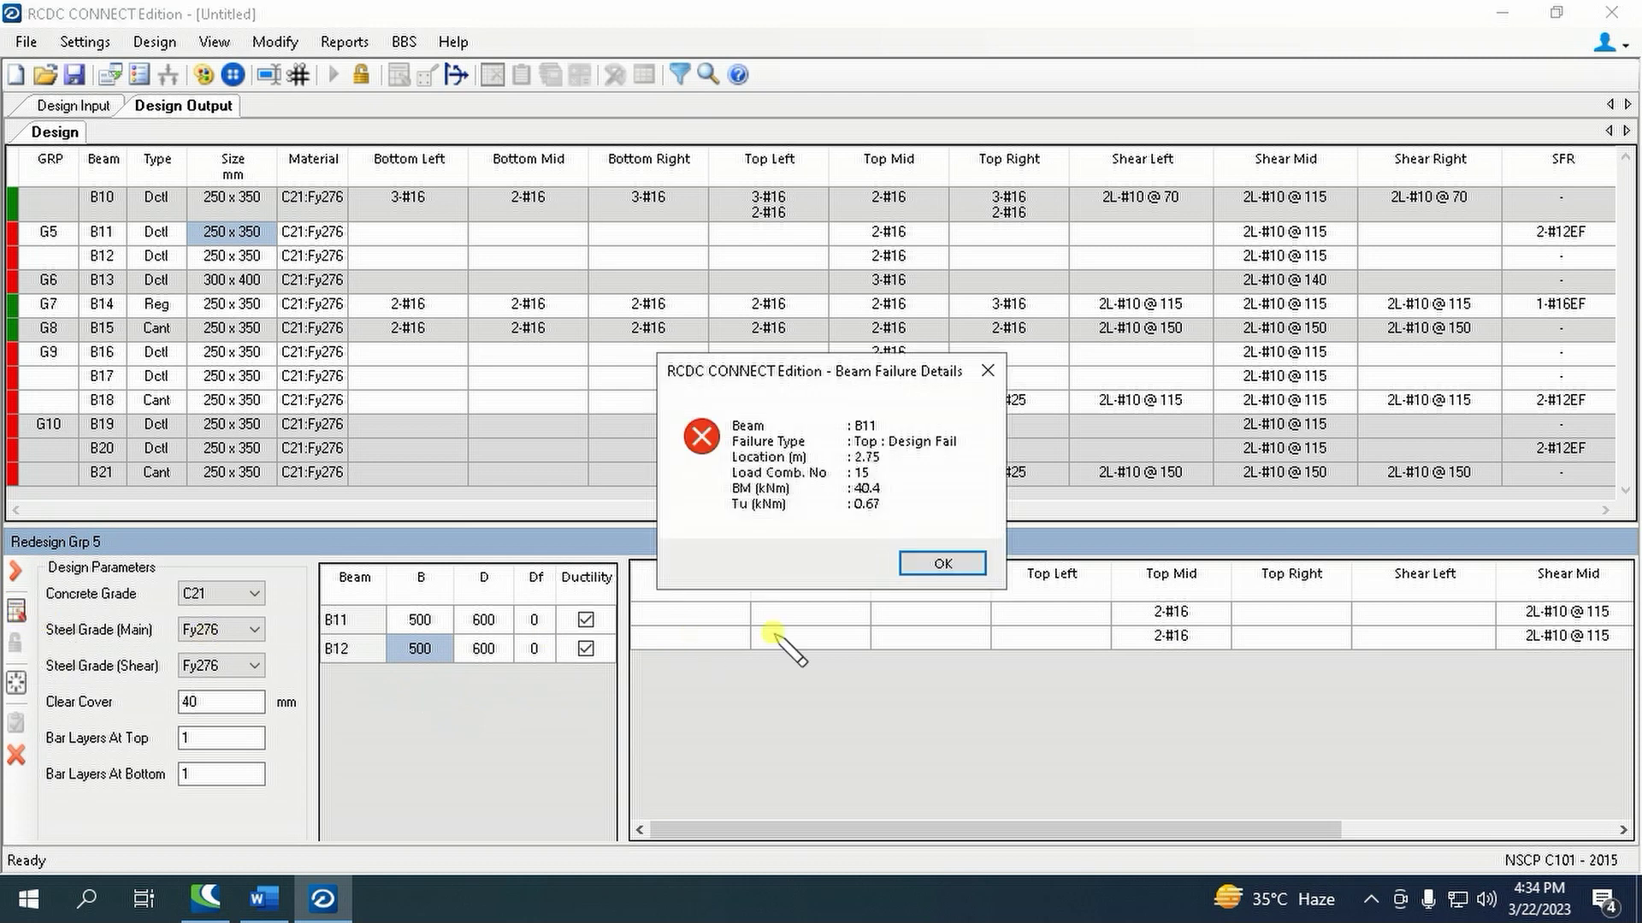
pyautogui.click(914, 567)
pyautogui.click(16, 755)
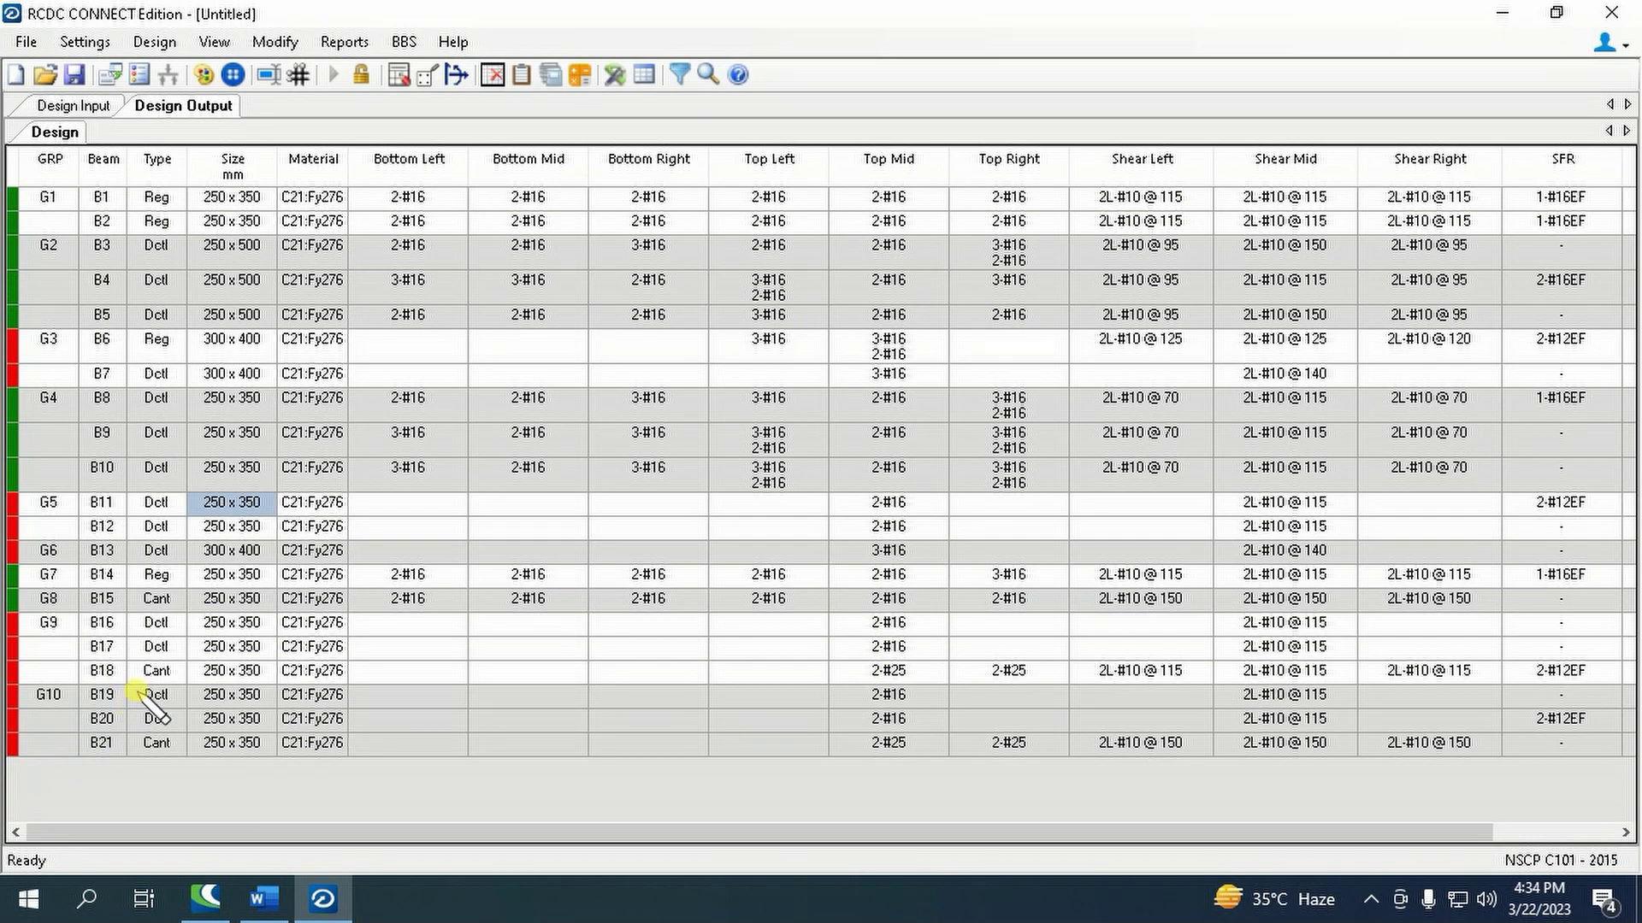
# - Locate the G9 beams B16, B17 and B18 in the layout and return to the design output
pyautogui.click(236, 623)
pyautogui.click(68, 107)
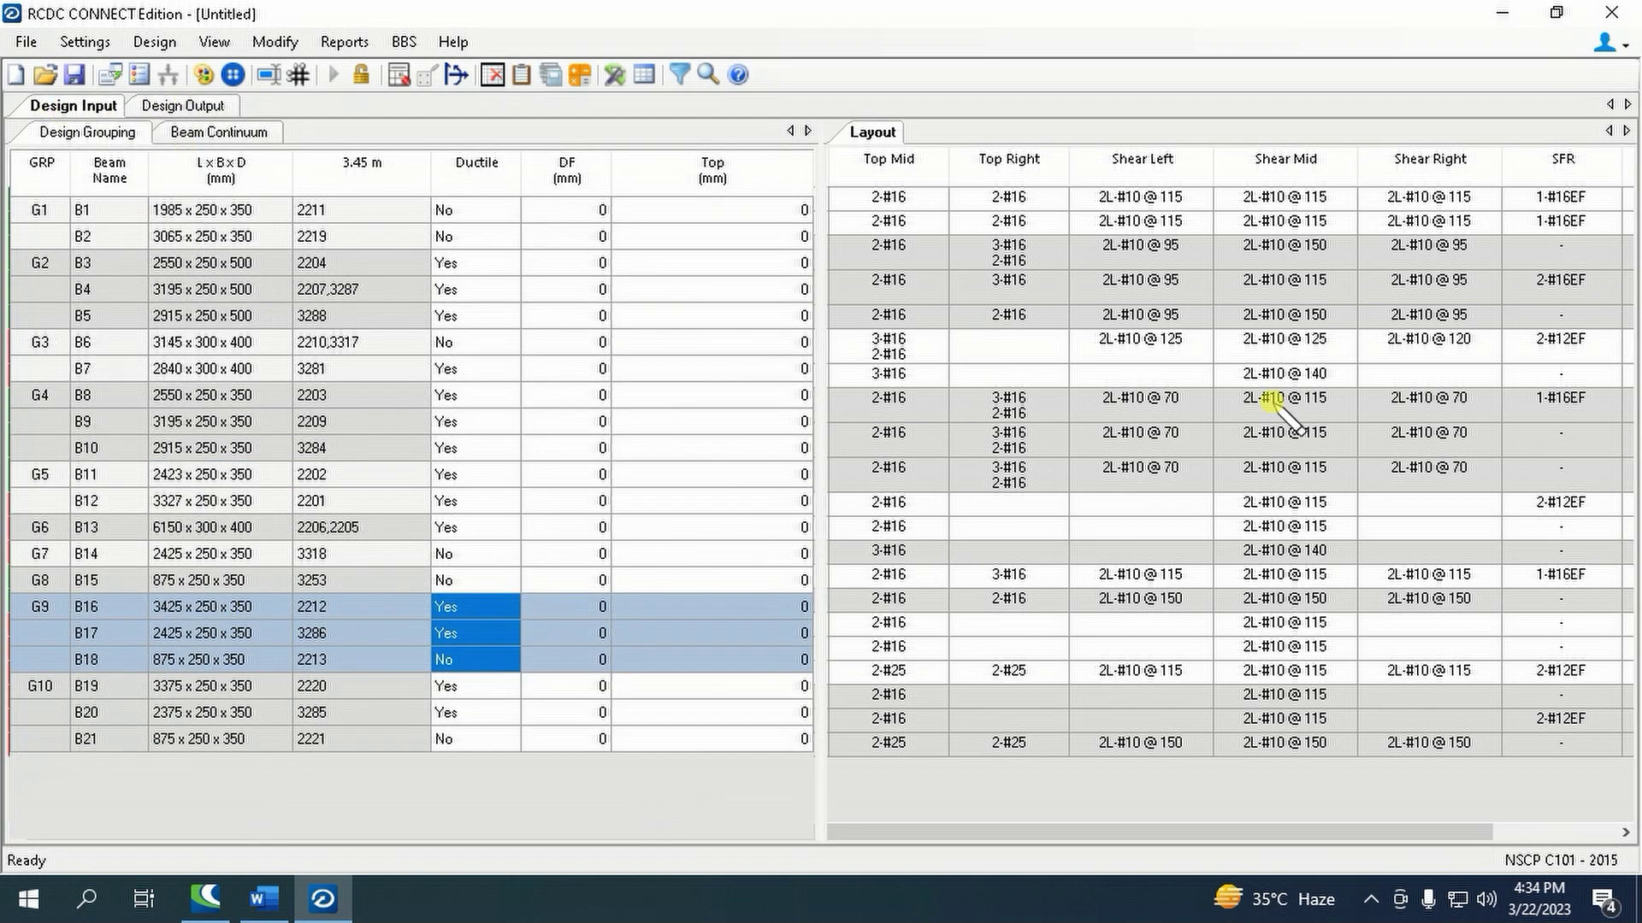
pyautogui.scroll(1, 1289, 464)
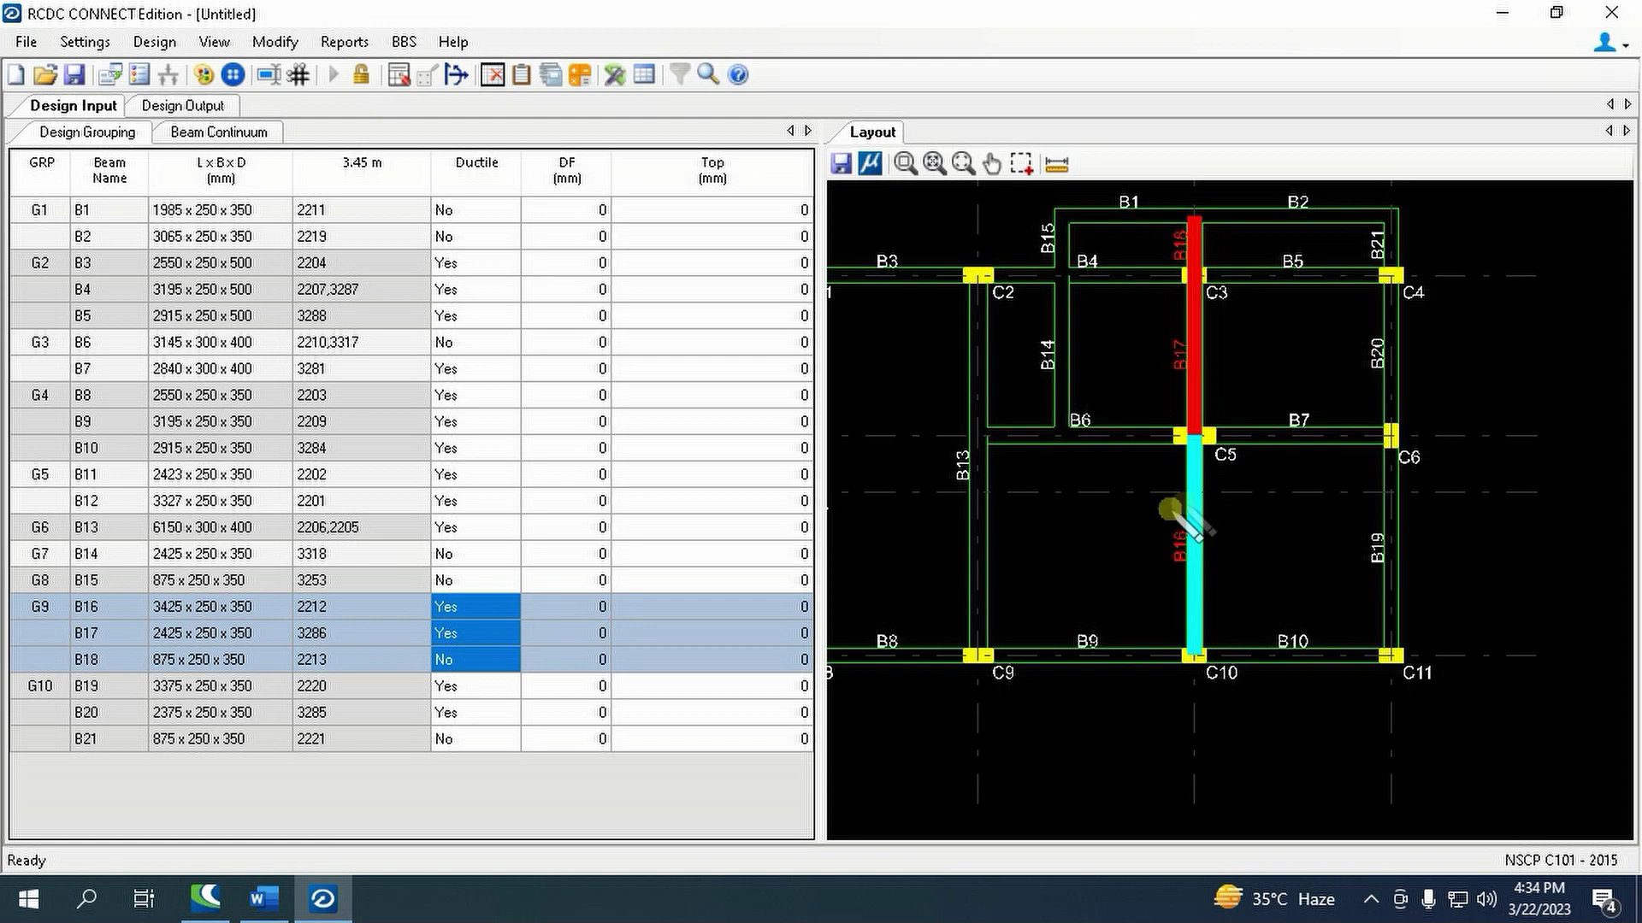
pyautogui.click(183, 105)
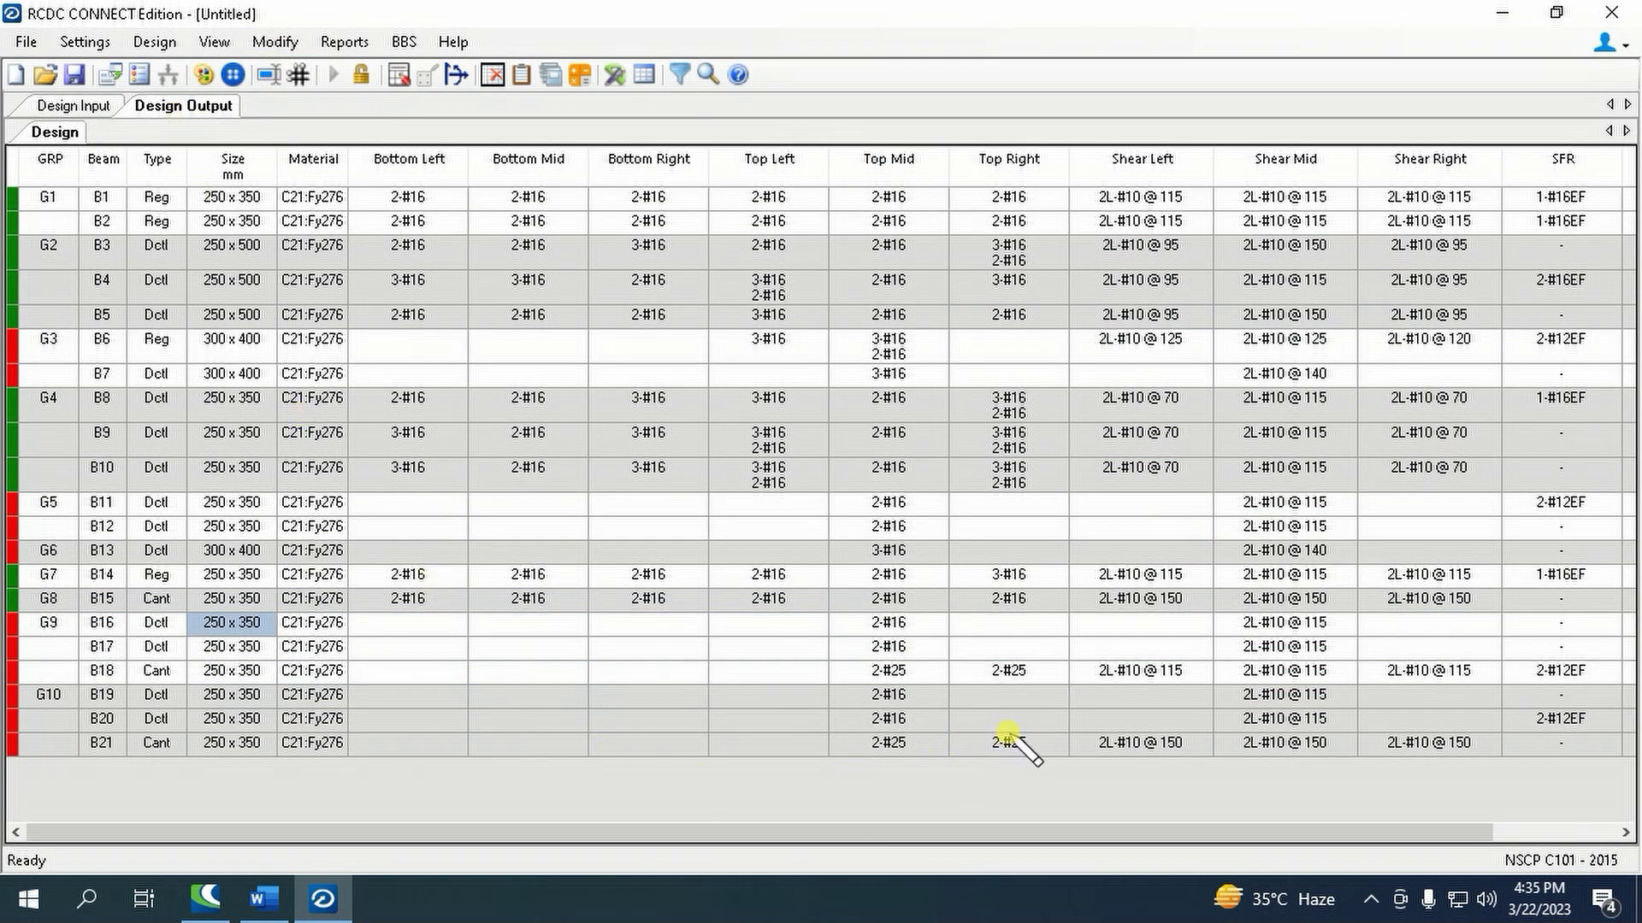
# - Open group G9 for redesign and set beam B16 to 300 mm width and 600 mm depth
pyautogui.rightClick(242, 623)
pyautogui.click(316, 523)
pyautogui.click(432, 625)
pyautogui.write('300')
pyautogui.click(484, 620)
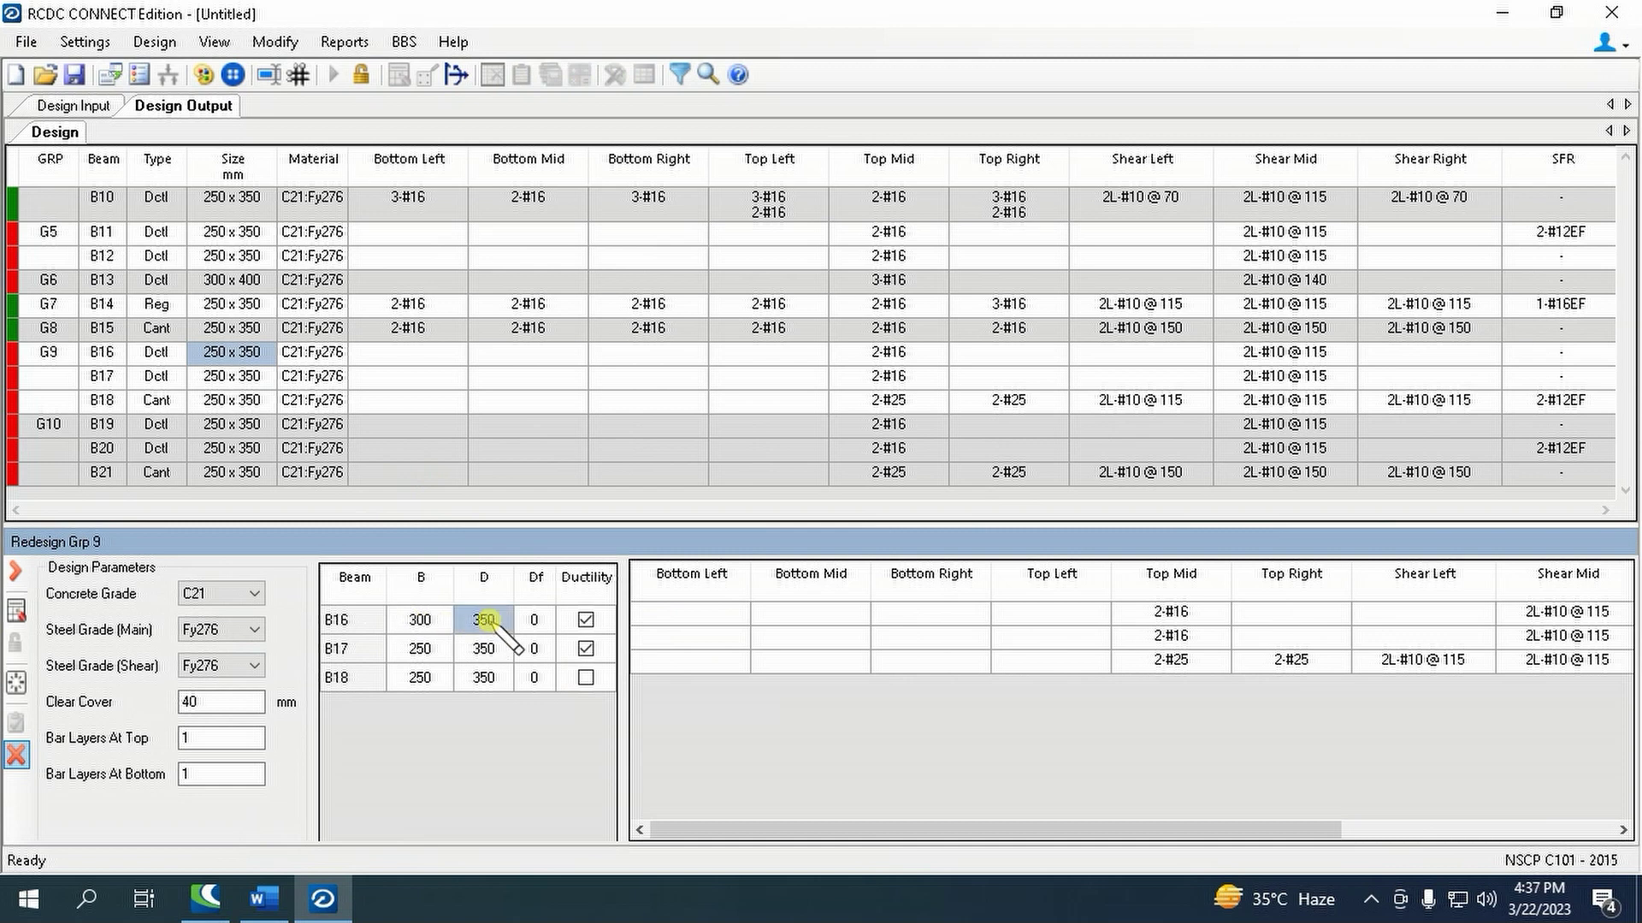
pyautogui.write('602')
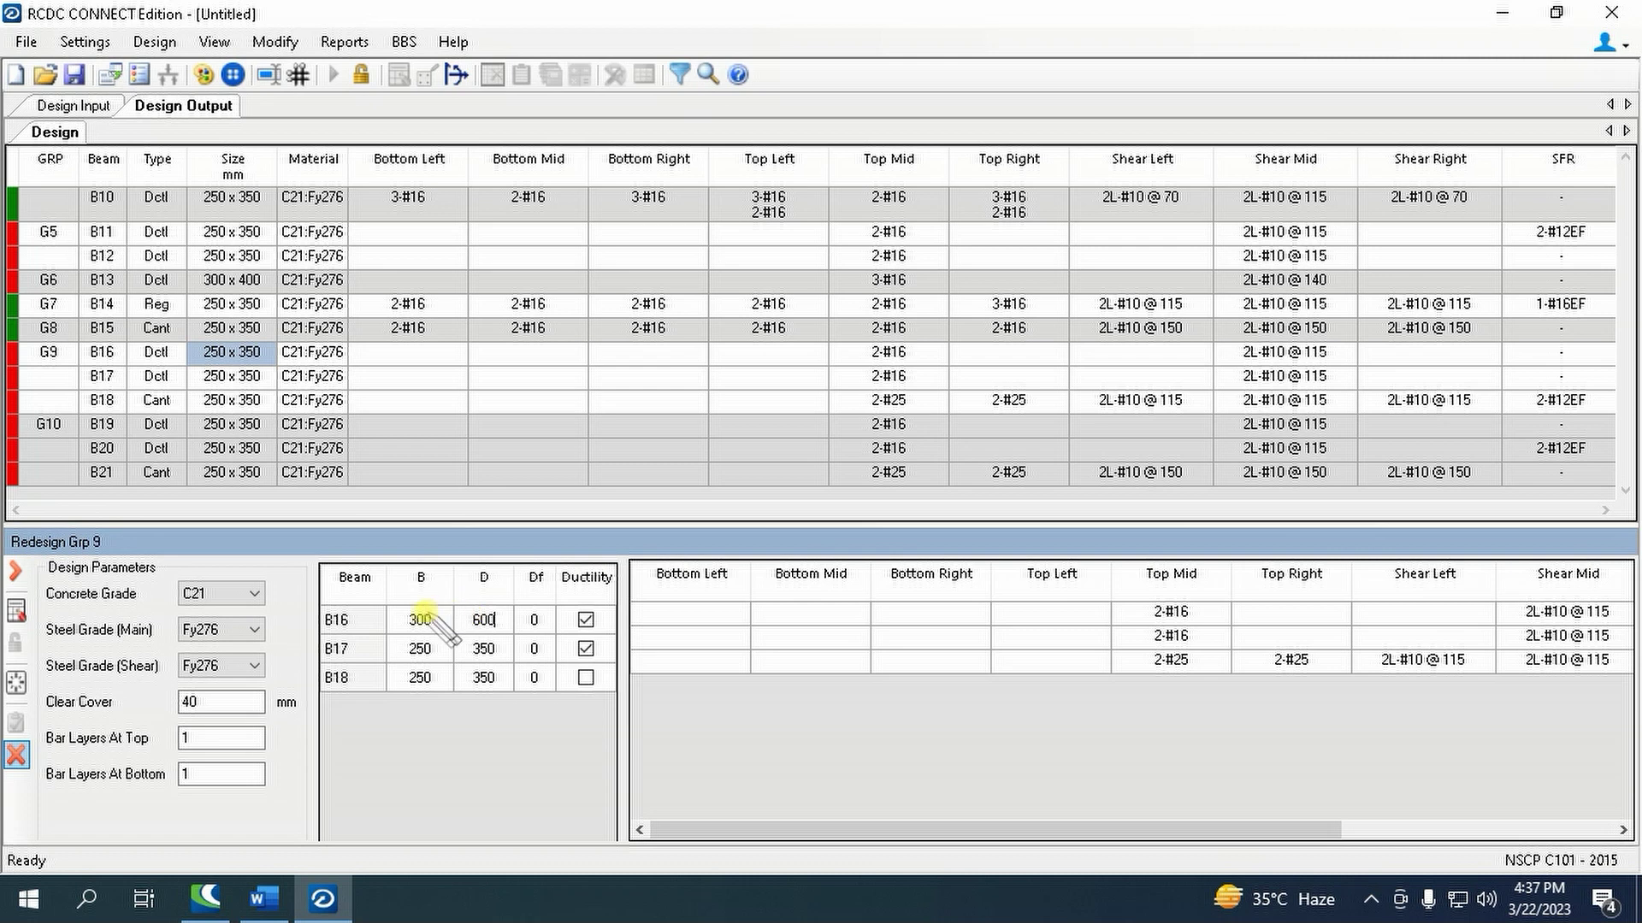
# - Copy beam B16's size to B17 and B18, try to redesign group G9 and close the redesign
pyautogui.moveTo(422, 620); pyautogui.dragTo(476, 672)
pyautogui.rightClick(476, 616)
pyautogui.click(539, 627)
pyautogui.rightClick(476, 672)
pyautogui.click(537, 715)
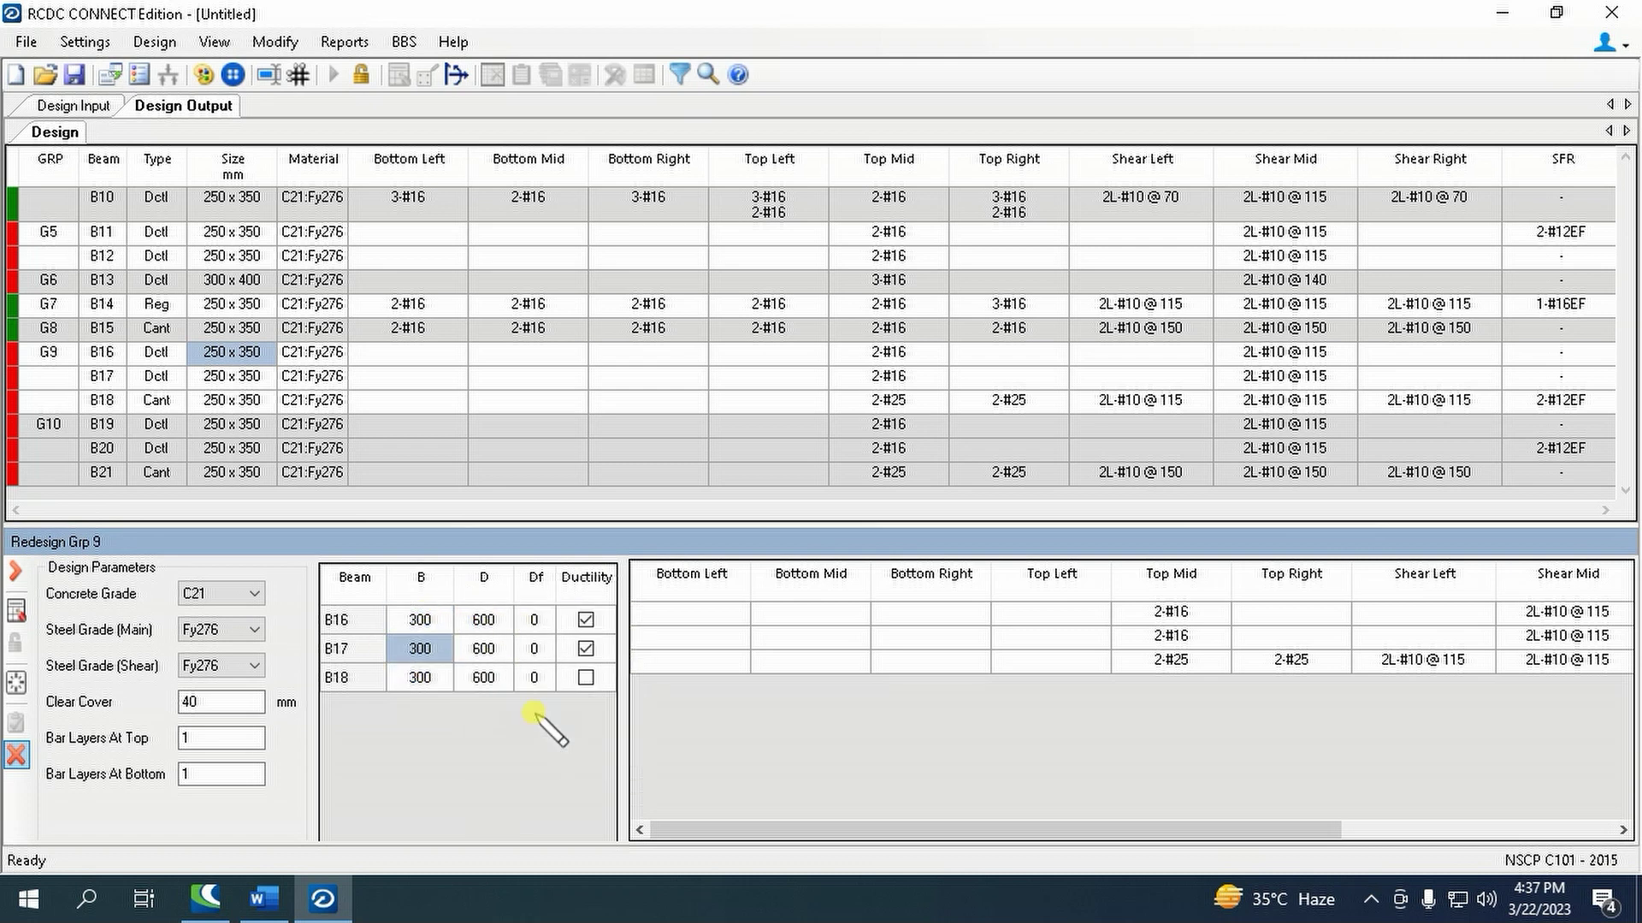
pyautogui.click(12, 611)
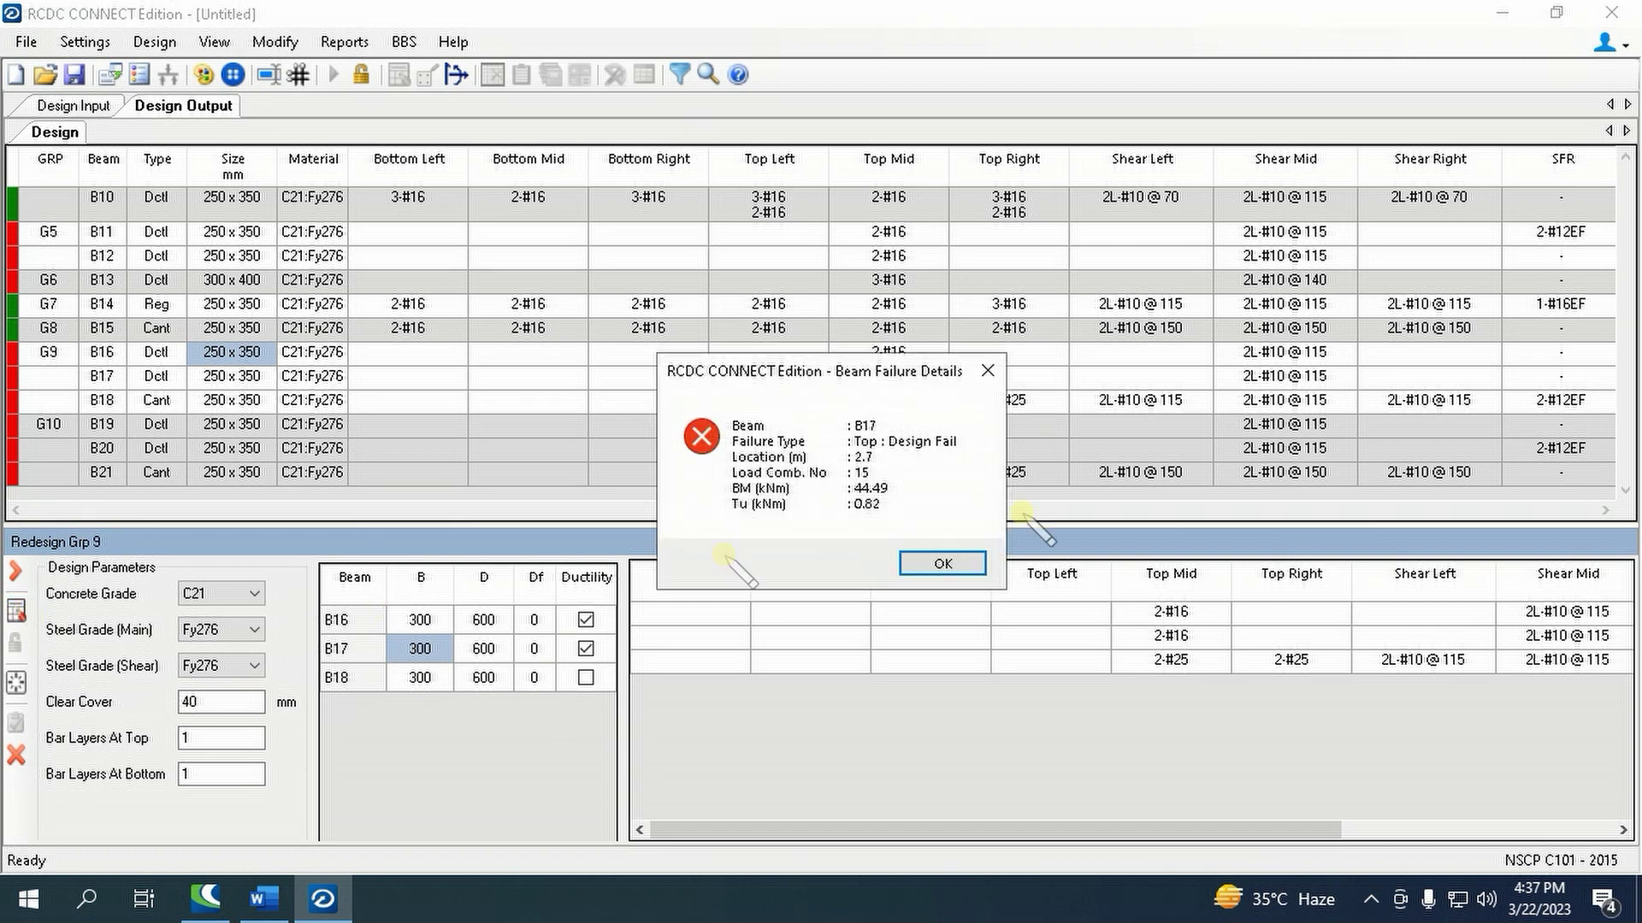
pyautogui.click(946, 561)
pyautogui.click(16, 755)
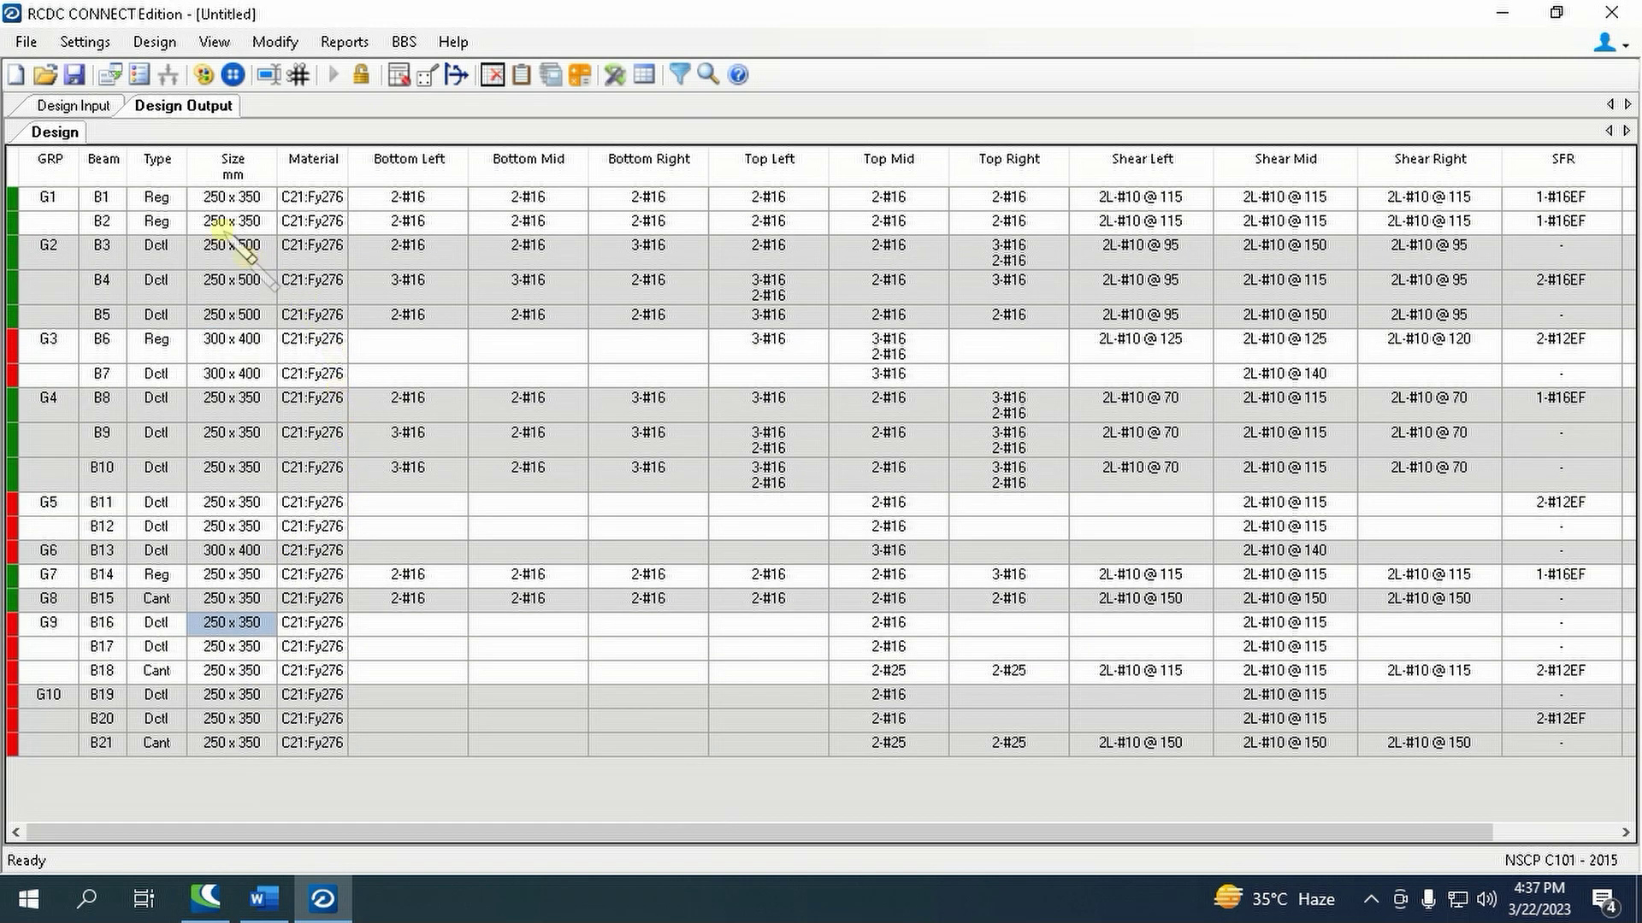
# - Recheck the beam grouping against the design output and start a new project without saving the current one
pyautogui.click(75, 106)
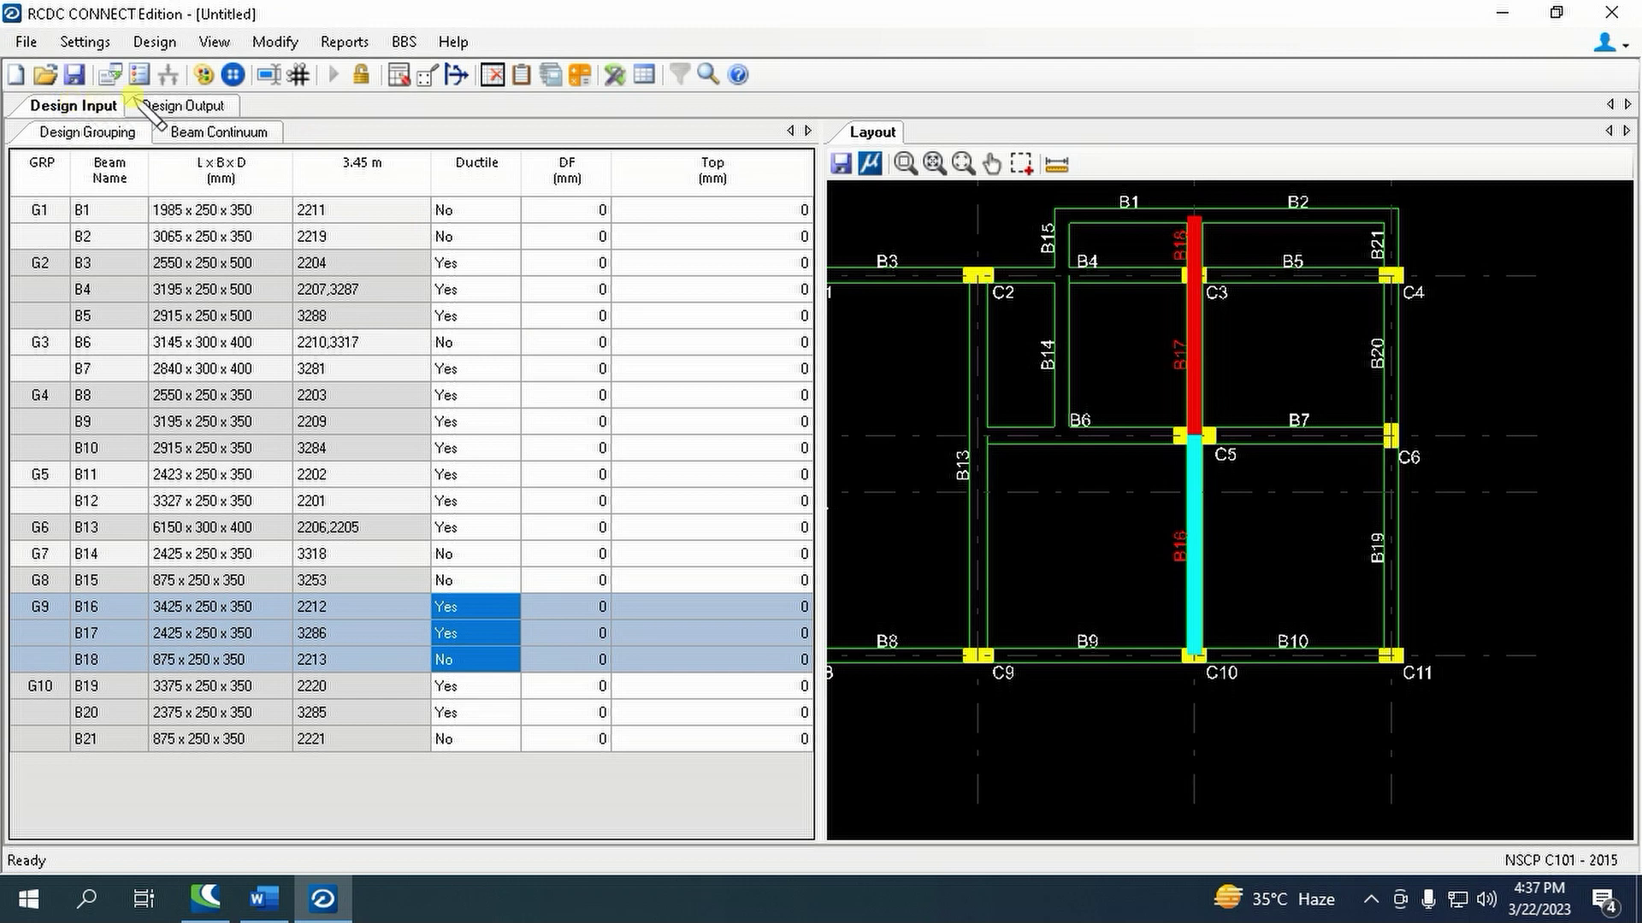
pyautogui.click(175, 108)
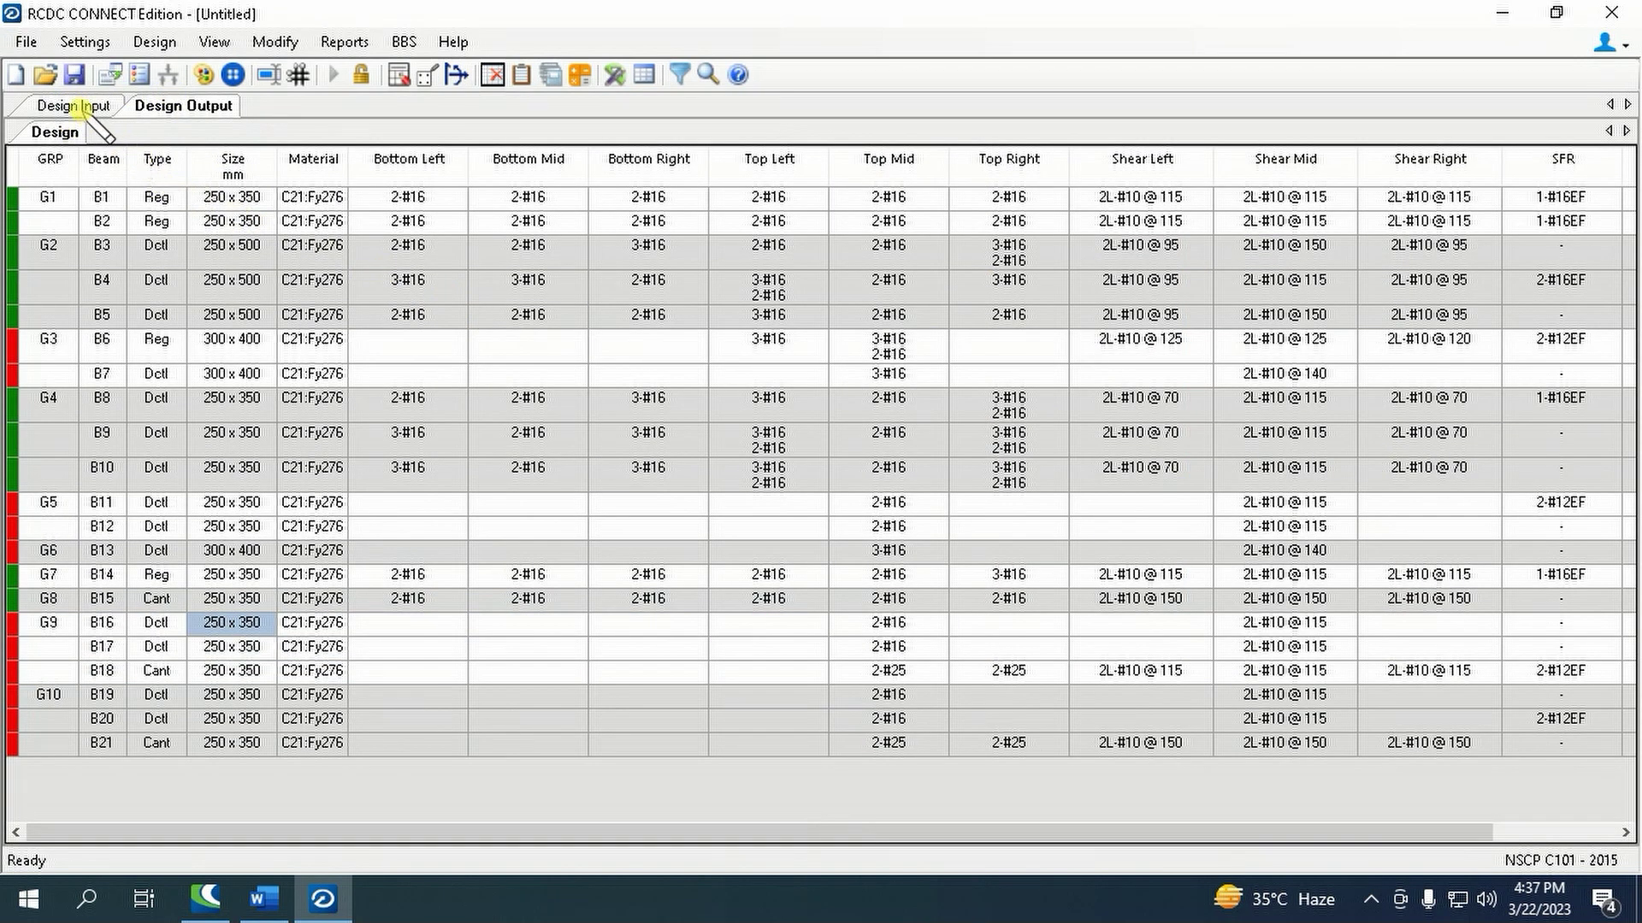
pyautogui.click(75, 106)
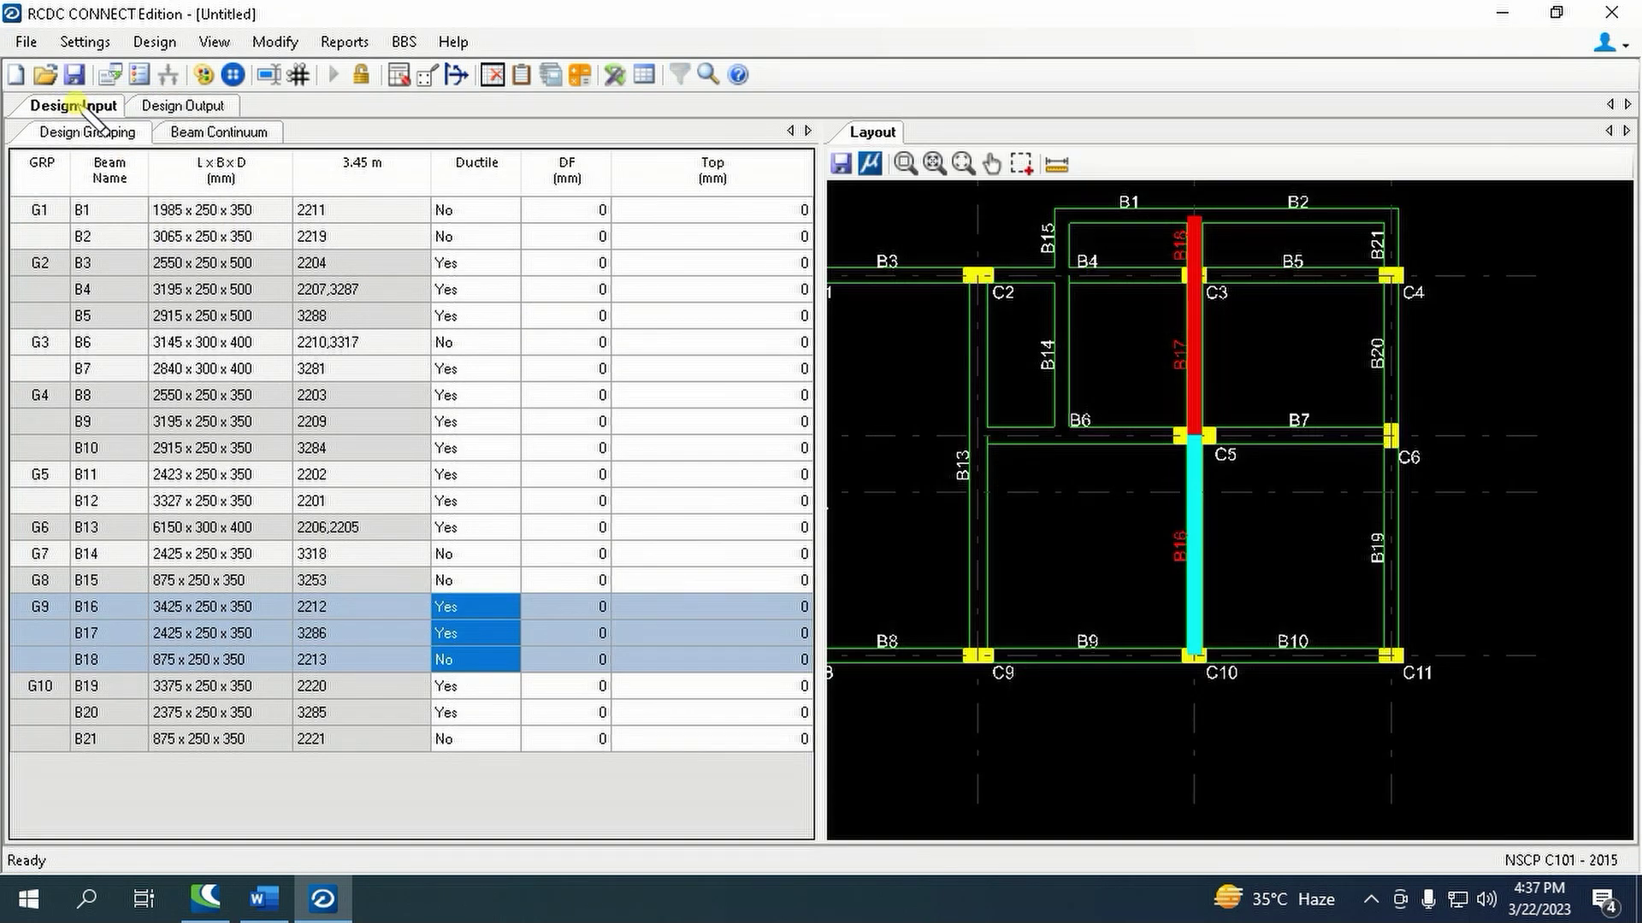
pyautogui.click(26, 41)
pyautogui.click(53, 63)
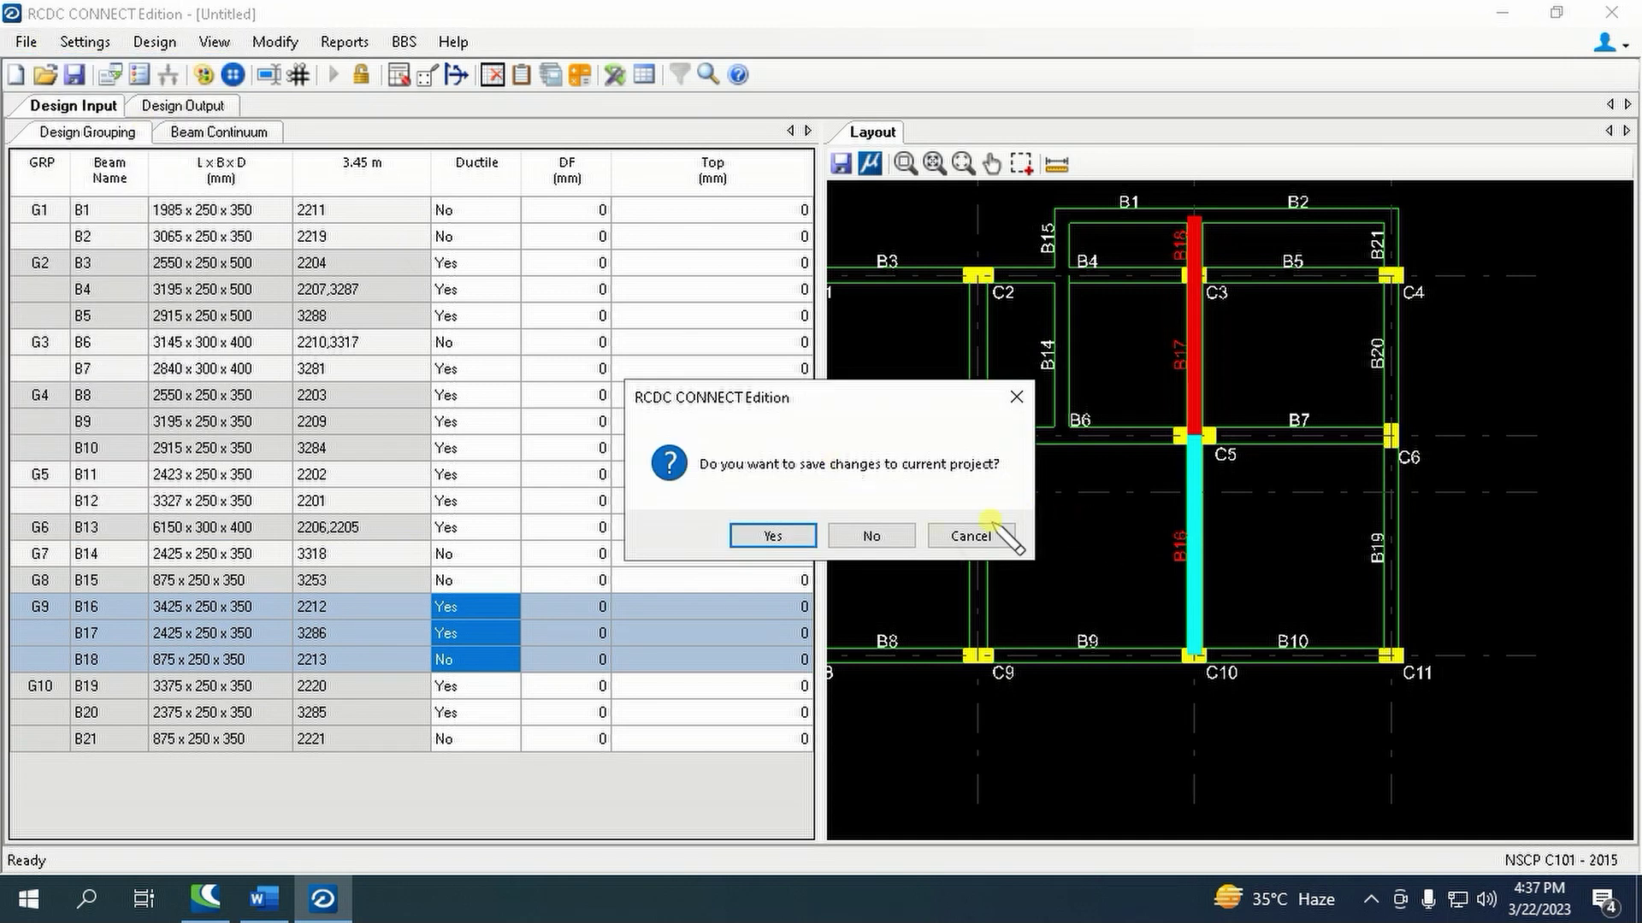
pyautogui.click(871, 536)
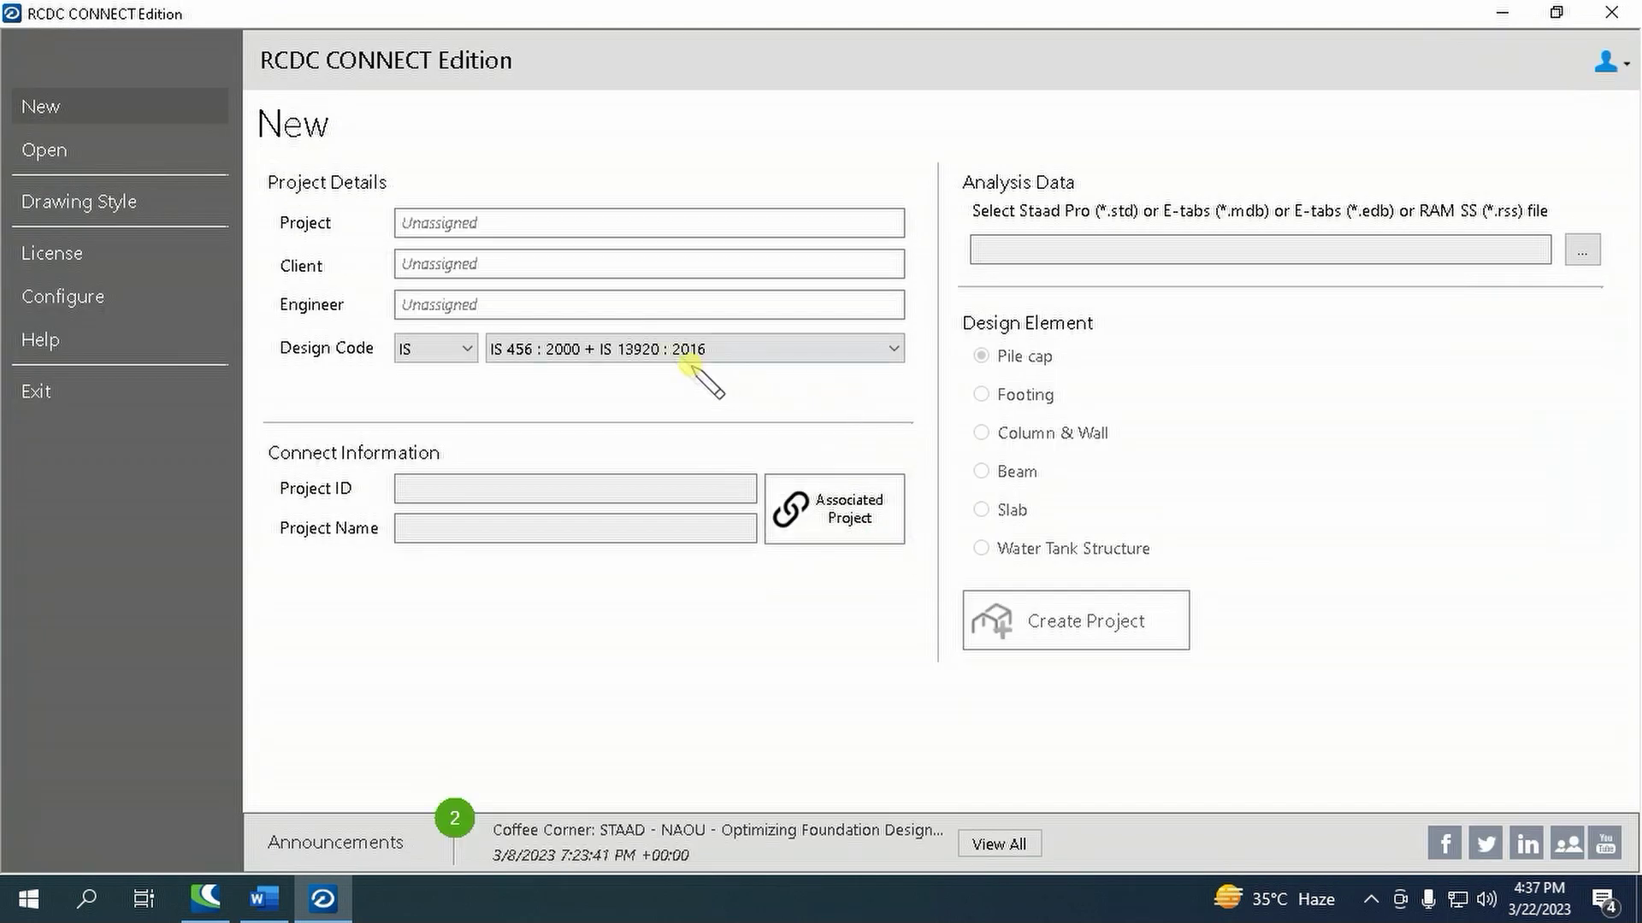
# - Fill in the project details with project "gfgned", client "f" and engineer "g", and choose the NSCP design code
pyautogui.click(445, 222)
pyautogui.write('f')
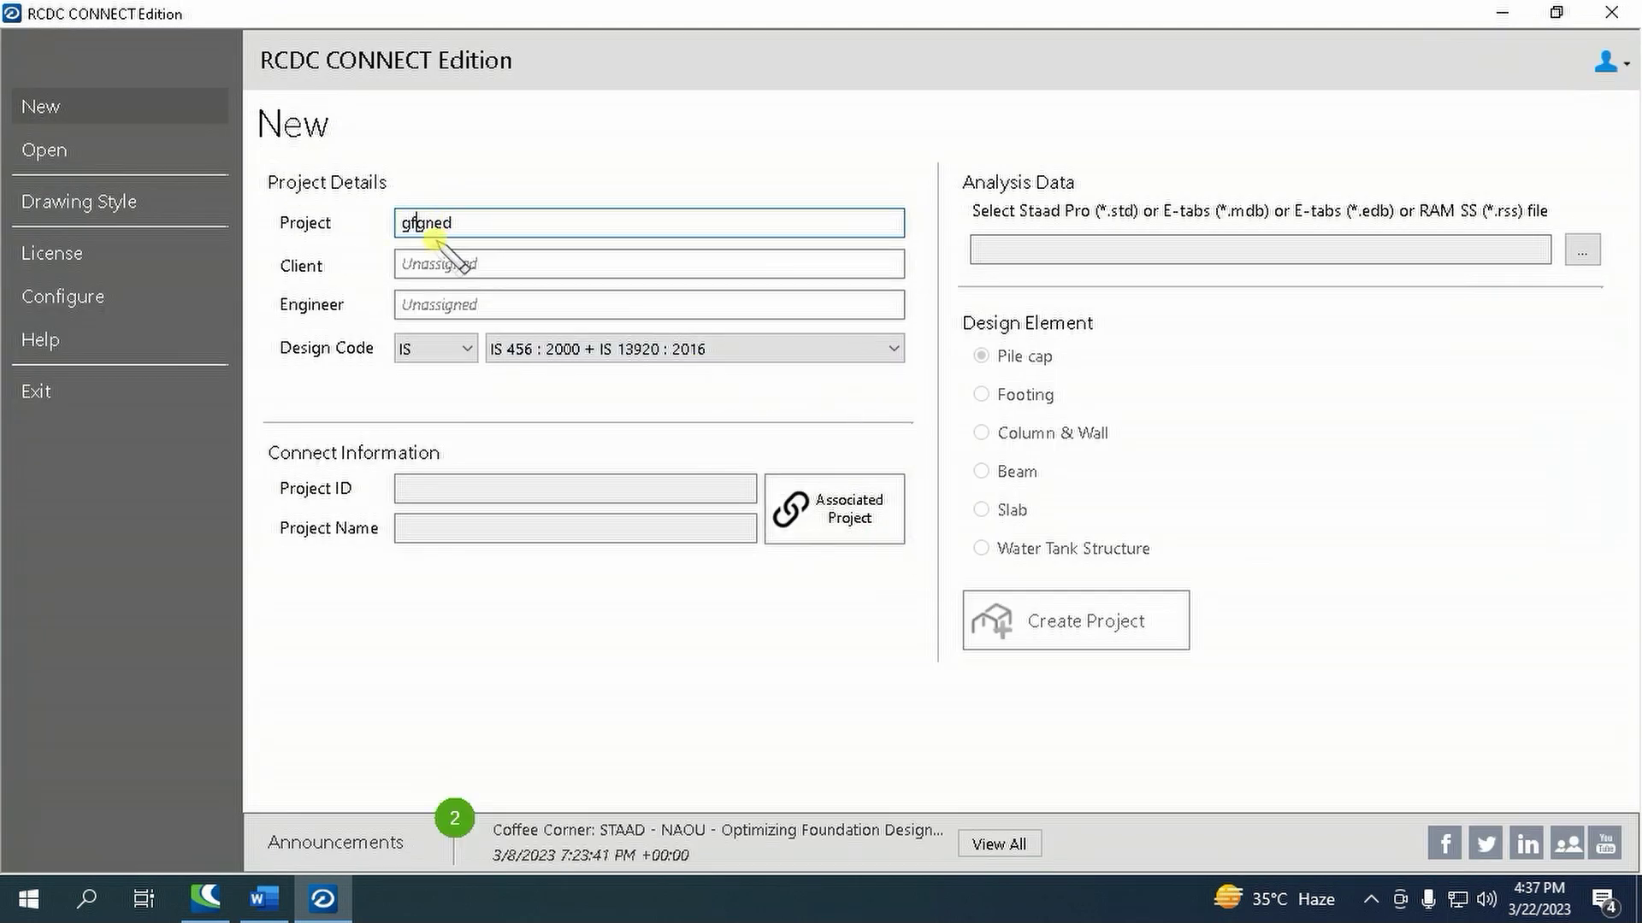
pyautogui.click(432, 262)
pyautogui.write('f')
pyautogui.click(429, 305)
pyautogui.write('g')
pyautogui.click(434, 349)
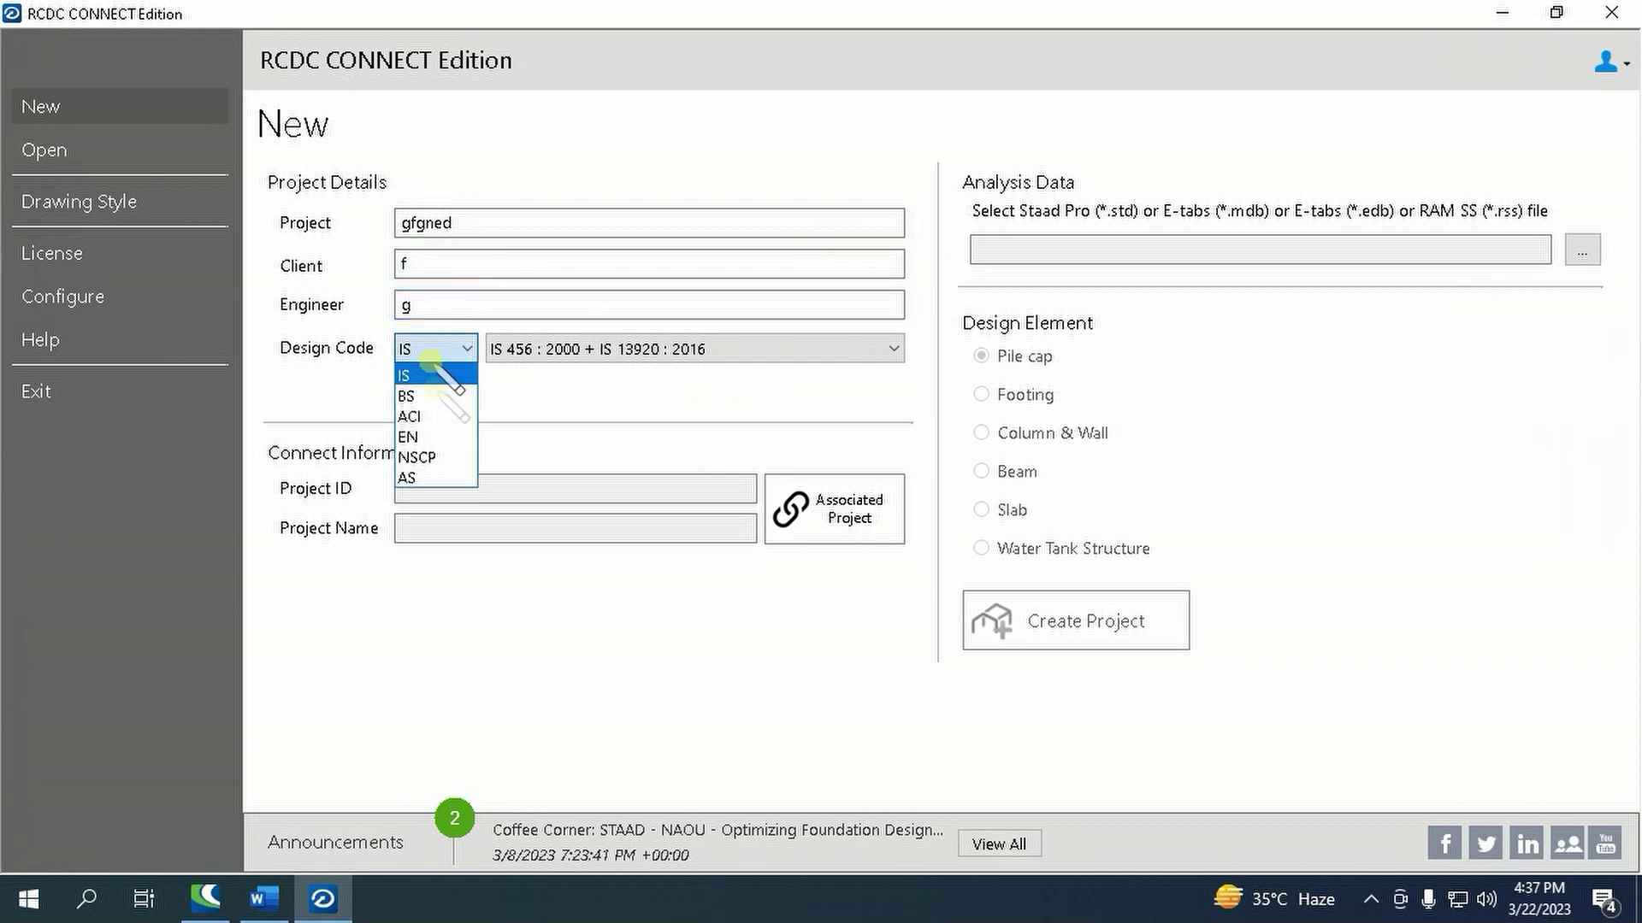
pyautogui.click(421, 445)
# - Load the analysis file, choose Beam as the design element at the 6.9 m level and create the project
pyautogui.click(1582, 251)
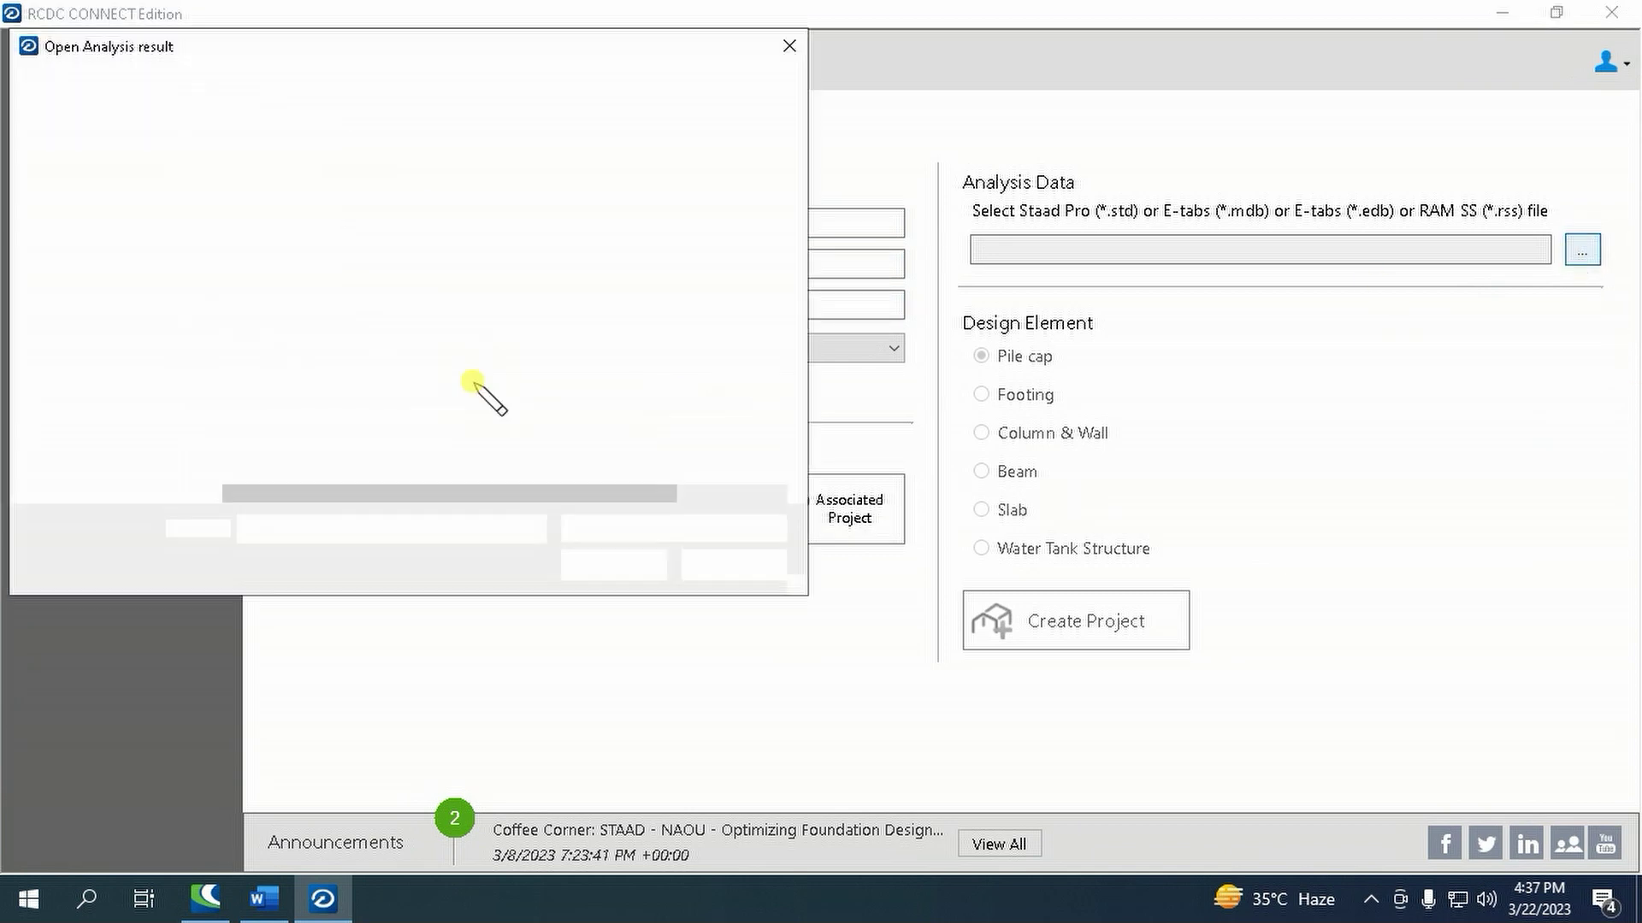
pyautogui.doubleClick(365, 205)
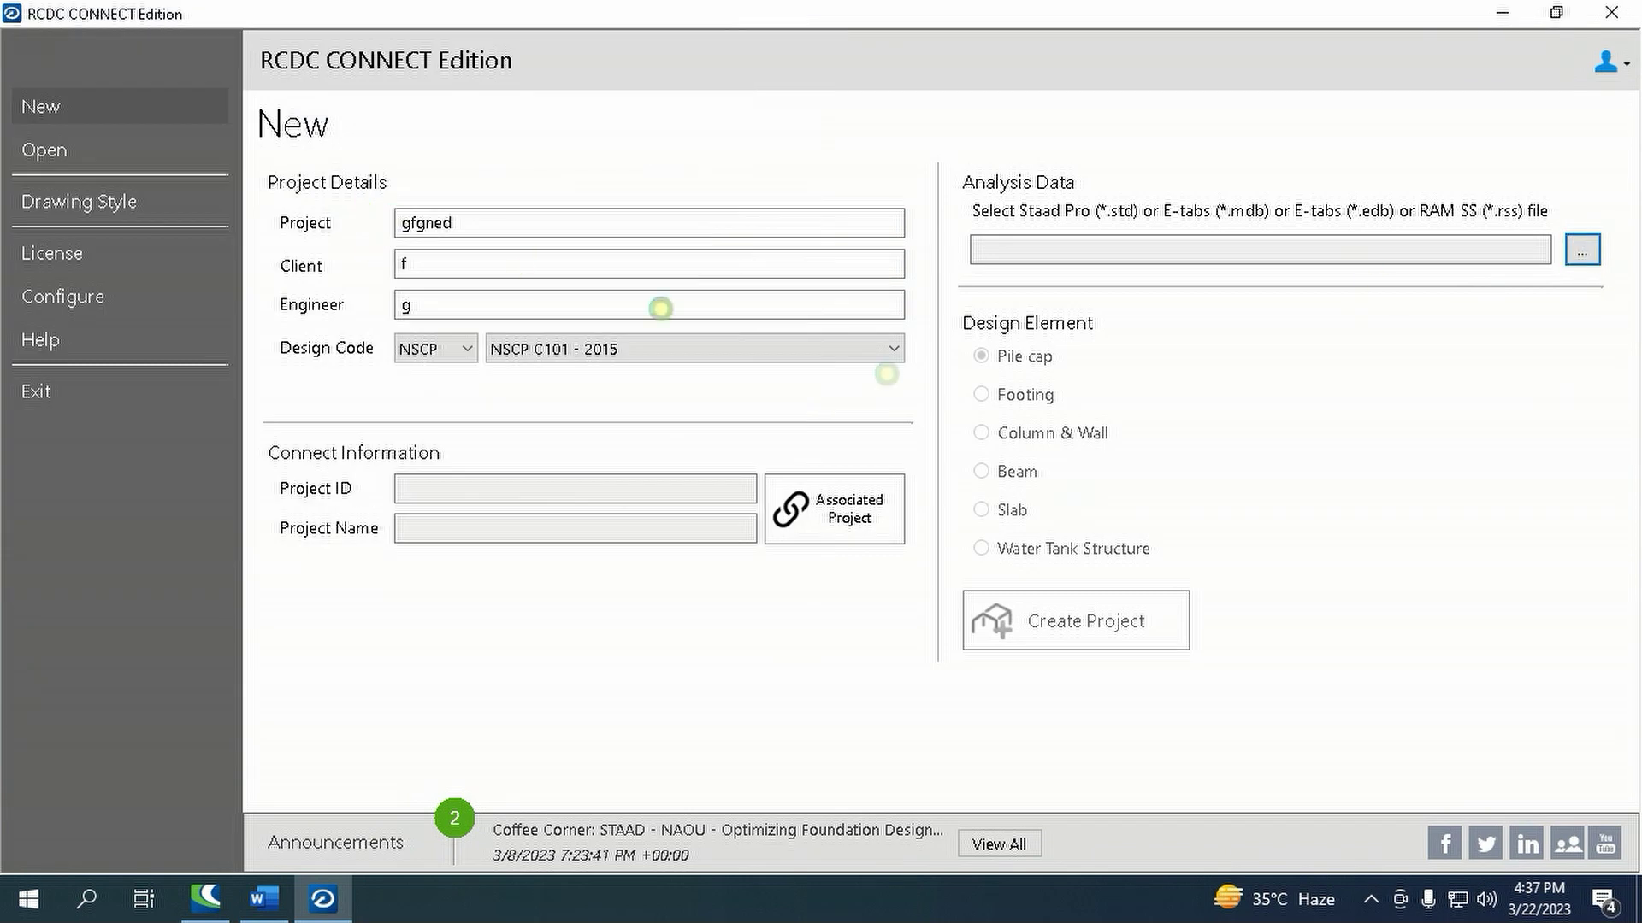
pyautogui.click(1026, 471)
pyautogui.click(1186, 433)
pyautogui.click(1090, 617)
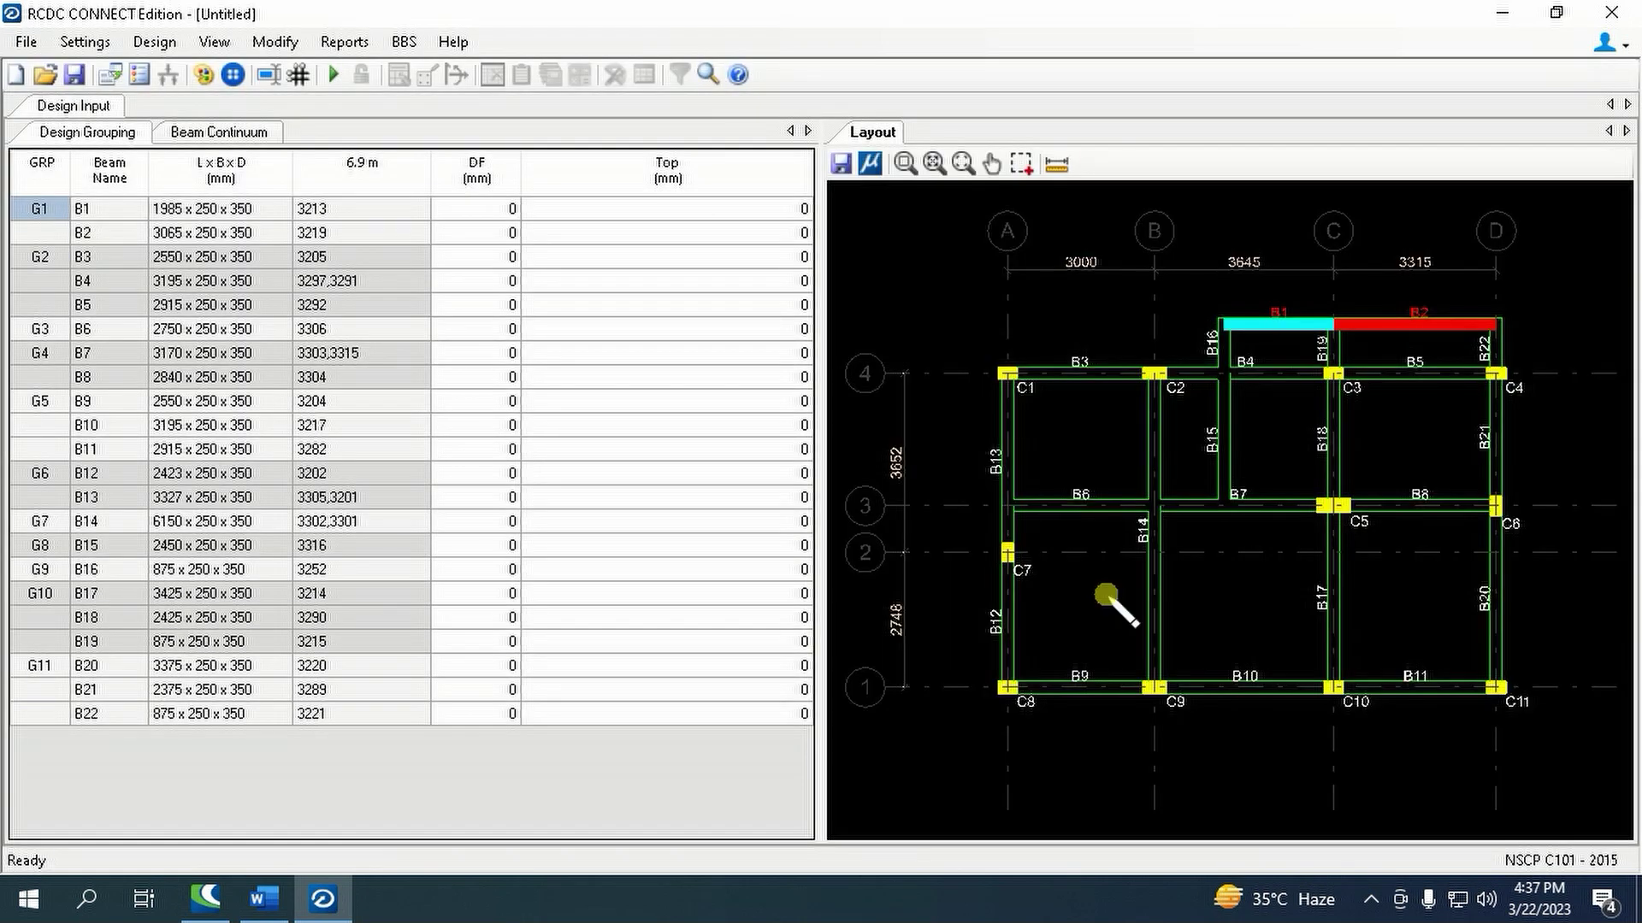
# - Enable special ductile design with a Φ of 0.75 in the general and reinforcement settings
pyautogui.scroll(1, 1125, 356)
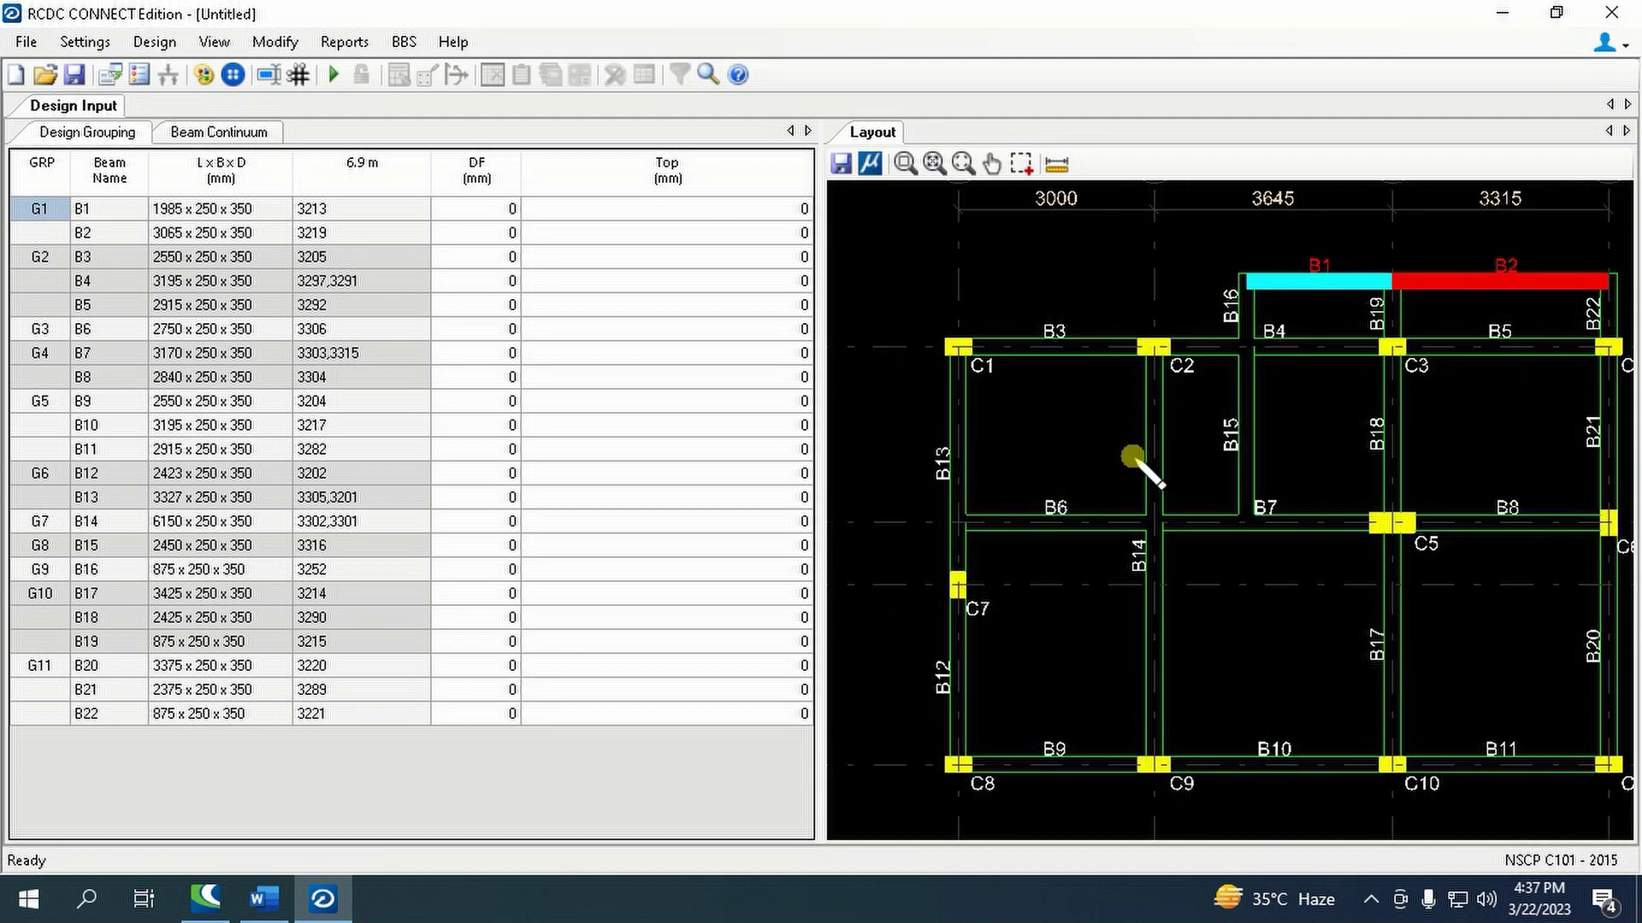
pyautogui.click(85, 42)
pyautogui.click(128, 70)
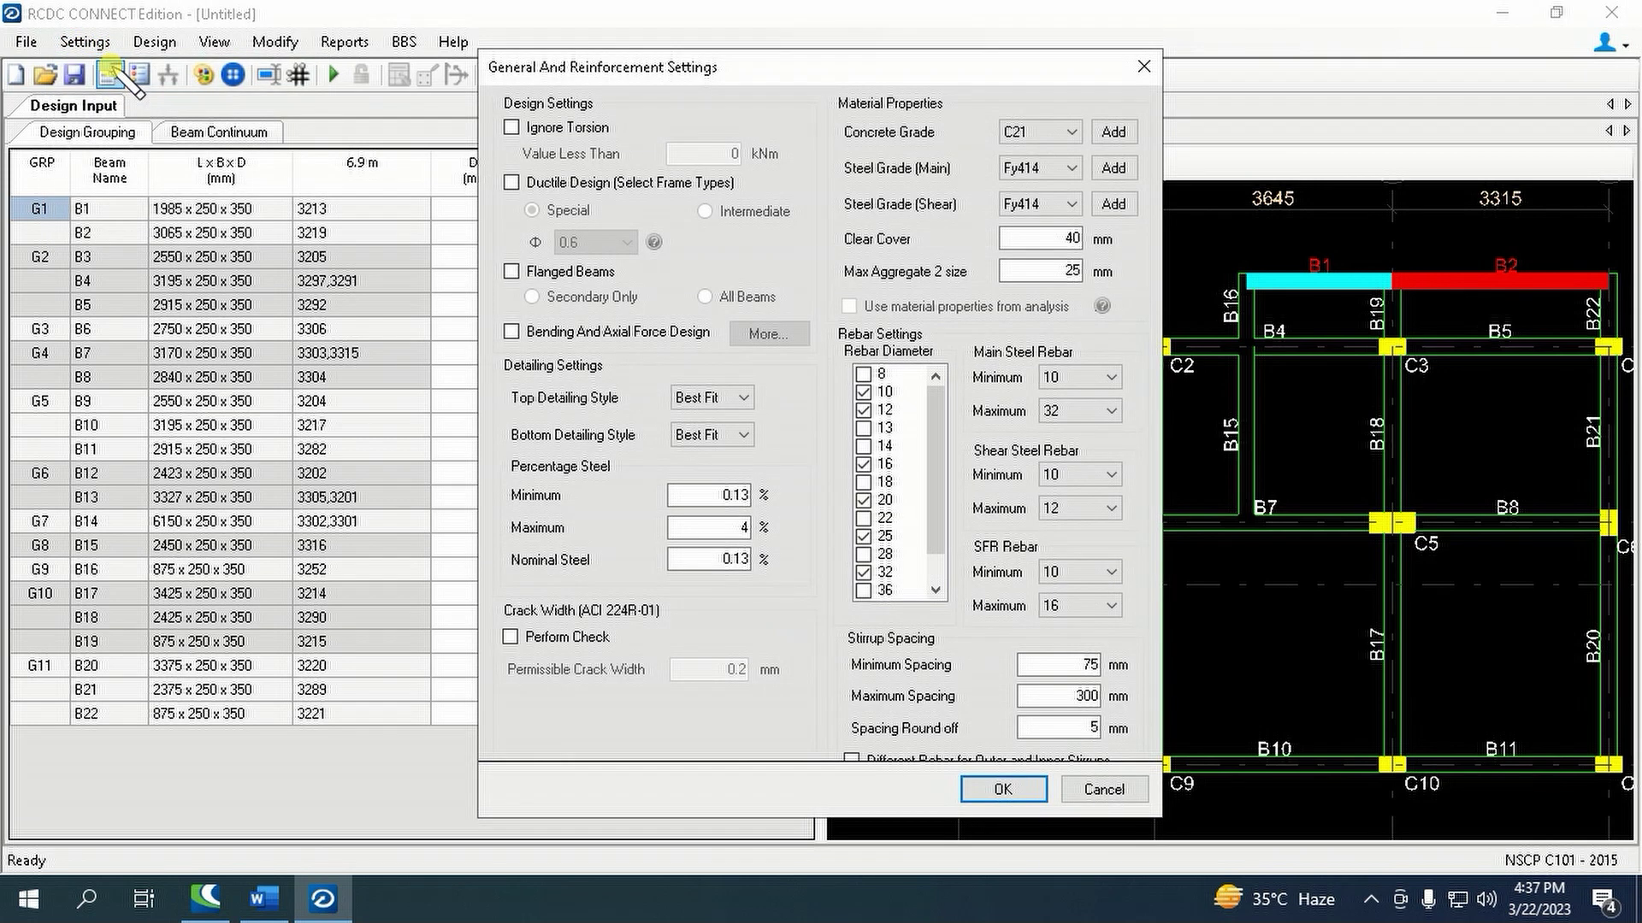
pyautogui.click(551, 183)
pyautogui.click(605, 242)
pyautogui.click(602, 285)
# - Set both the top and bottom detailing styles to Max Dia
pyautogui.click(740, 402)
pyautogui.click(709, 435)
pyautogui.click(726, 434)
pyautogui.click(709, 473)
# - Set the main and shear steel grades to Fy276 and the maximum aggregate size to 20 mm
pyautogui.click(1060, 168)
pyautogui.click(1026, 205)
pyautogui.click(1050, 204)
pyautogui.click(1020, 241)
pyautogui.doubleClick(1068, 272)
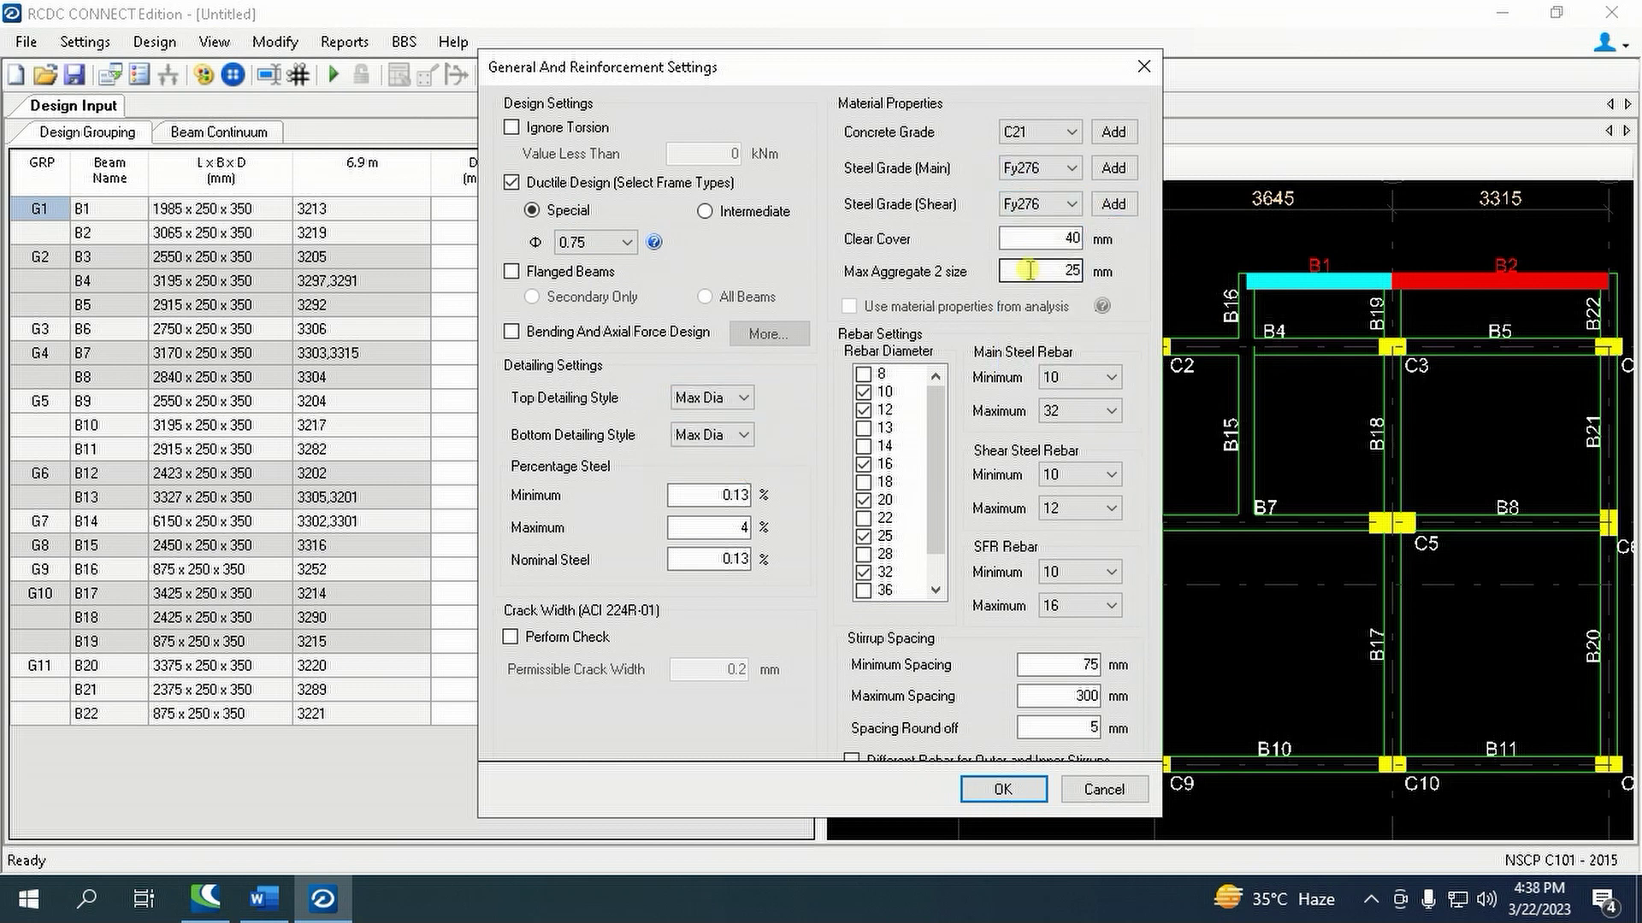
# - Limit the main steel rebar to a minimum of 16 and a maximum of 25, and apply the settings
pyautogui.click(1069, 377)
pyautogui.click(1098, 429)
pyautogui.click(1083, 414)
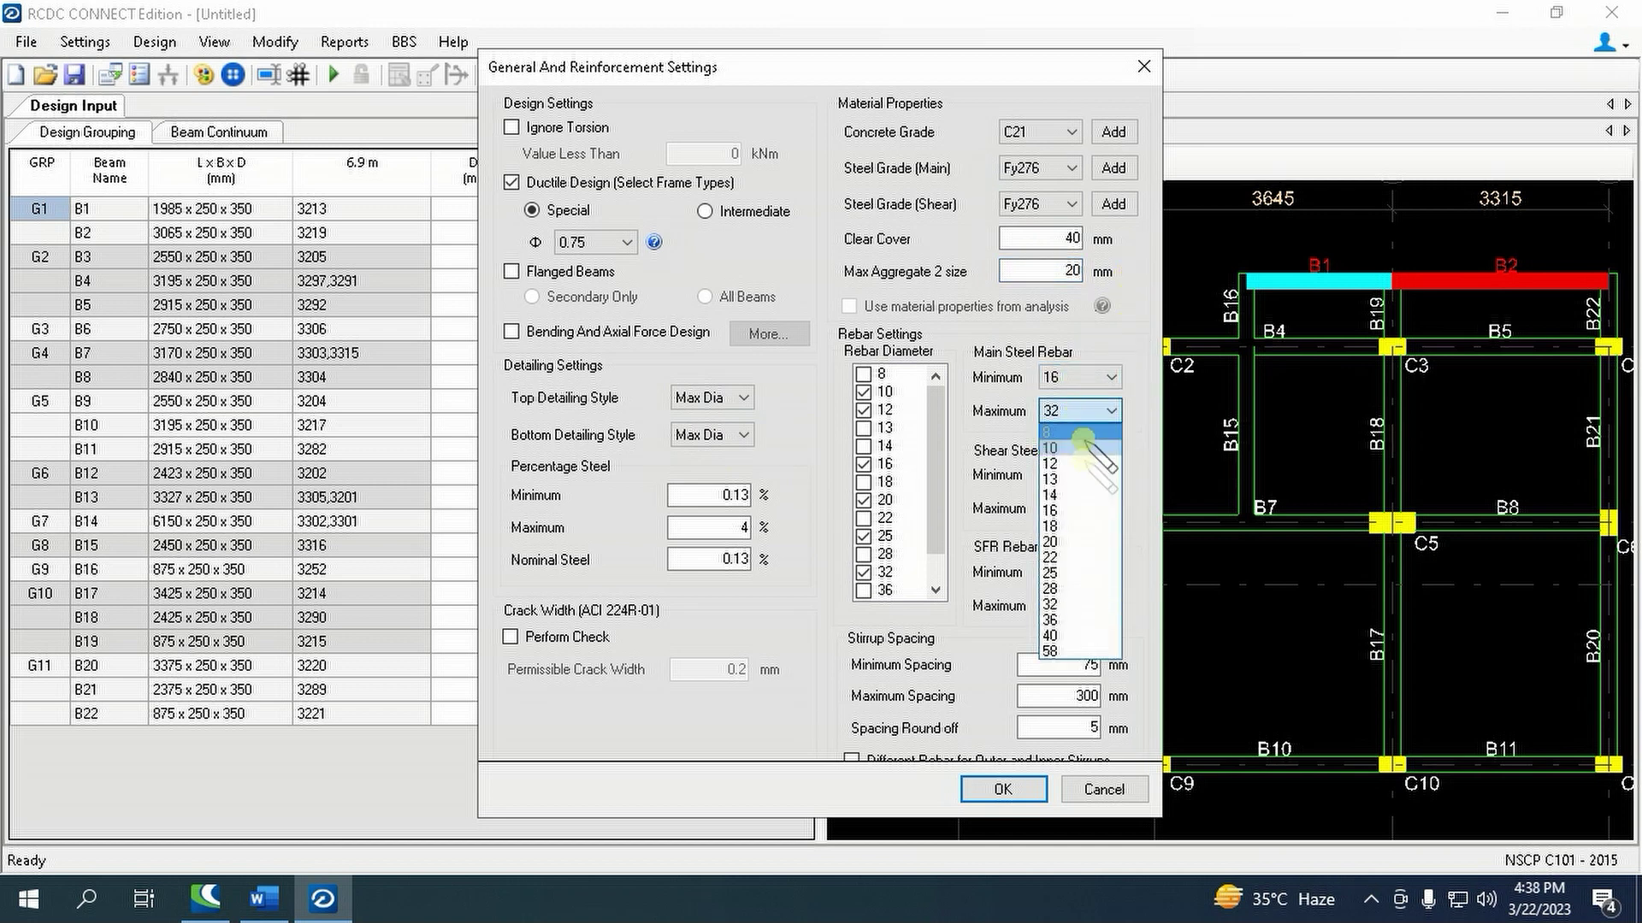
pyautogui.click(1060, 571)
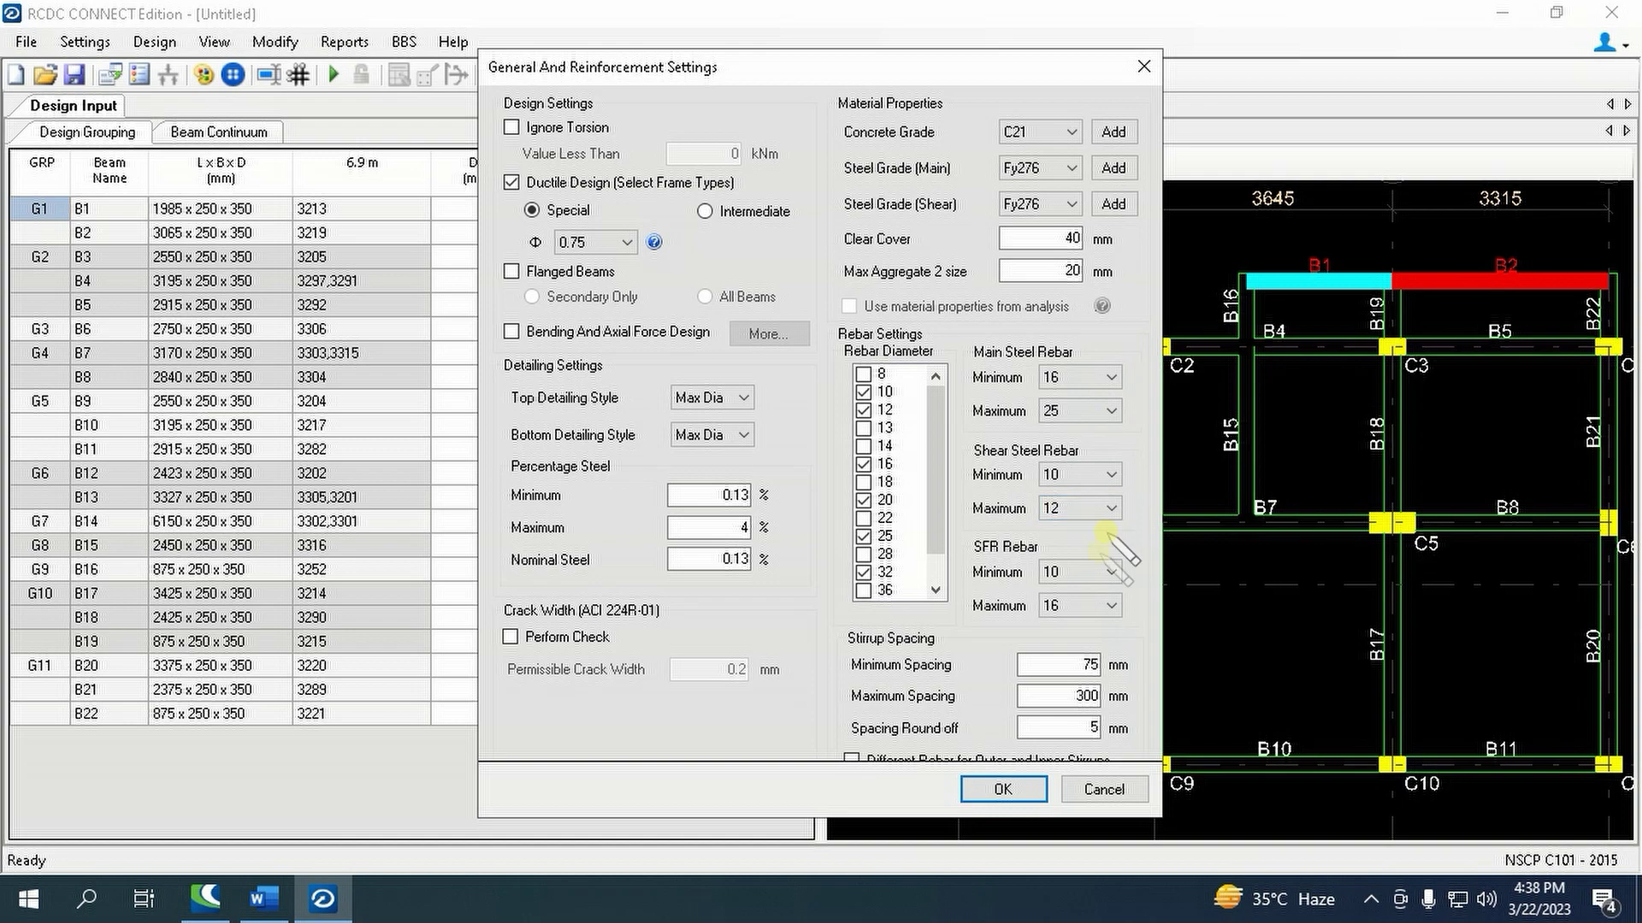
pyautogui.click(1002, 788)
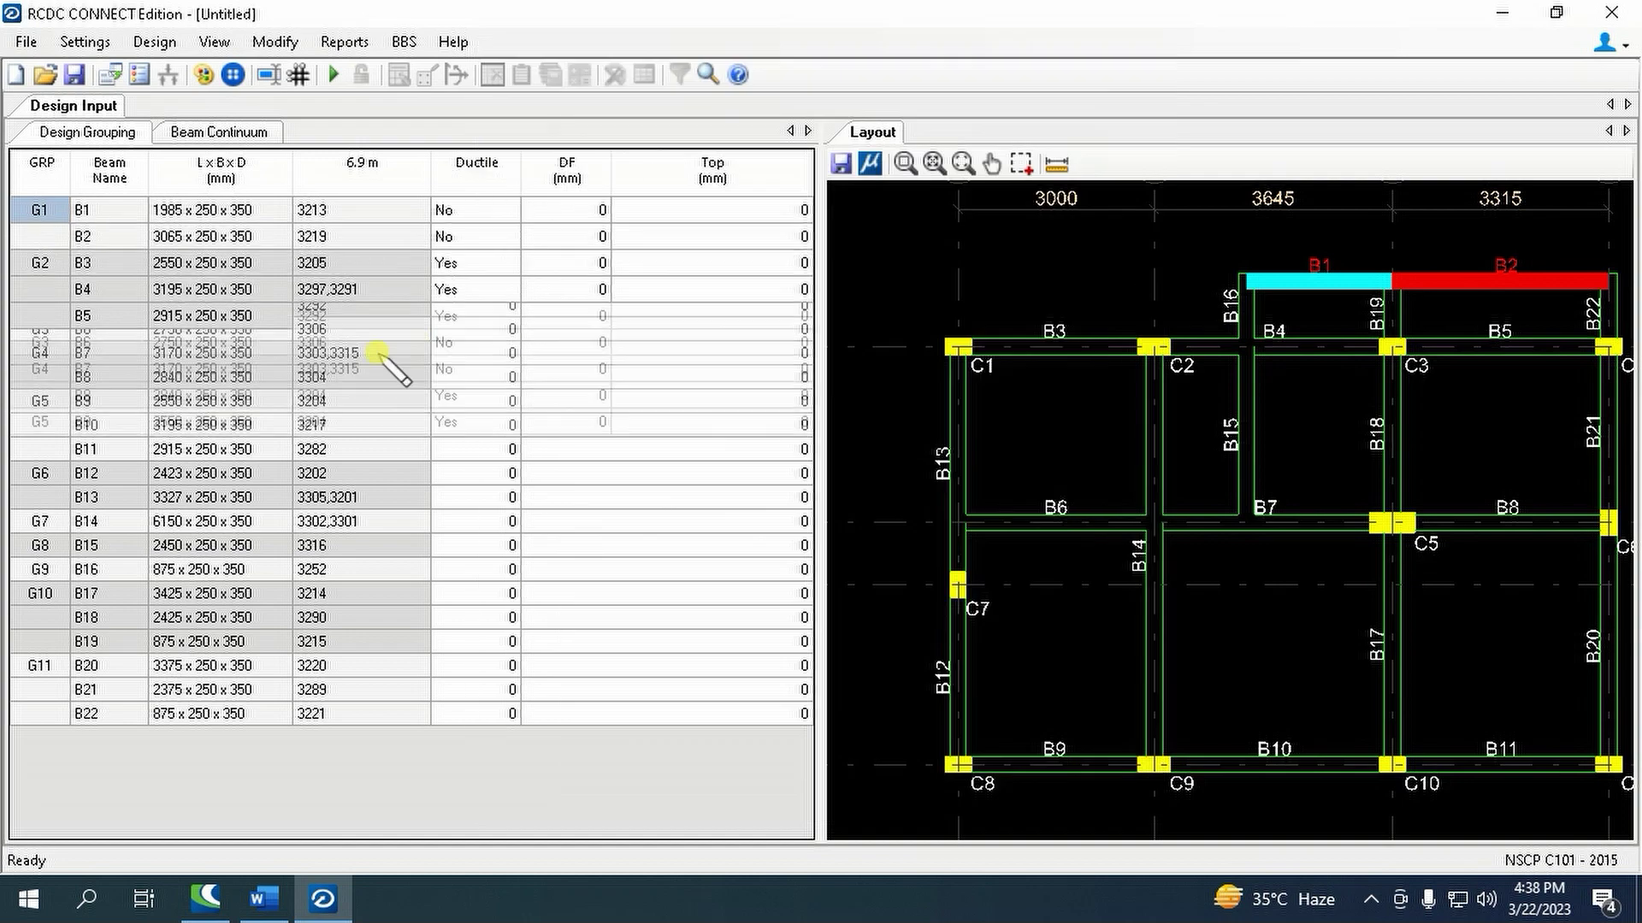
# - In the basic load cases, assign Earthquake X to load case EX and Earthquake Z to EZ
pyautogui.click(84, 41)
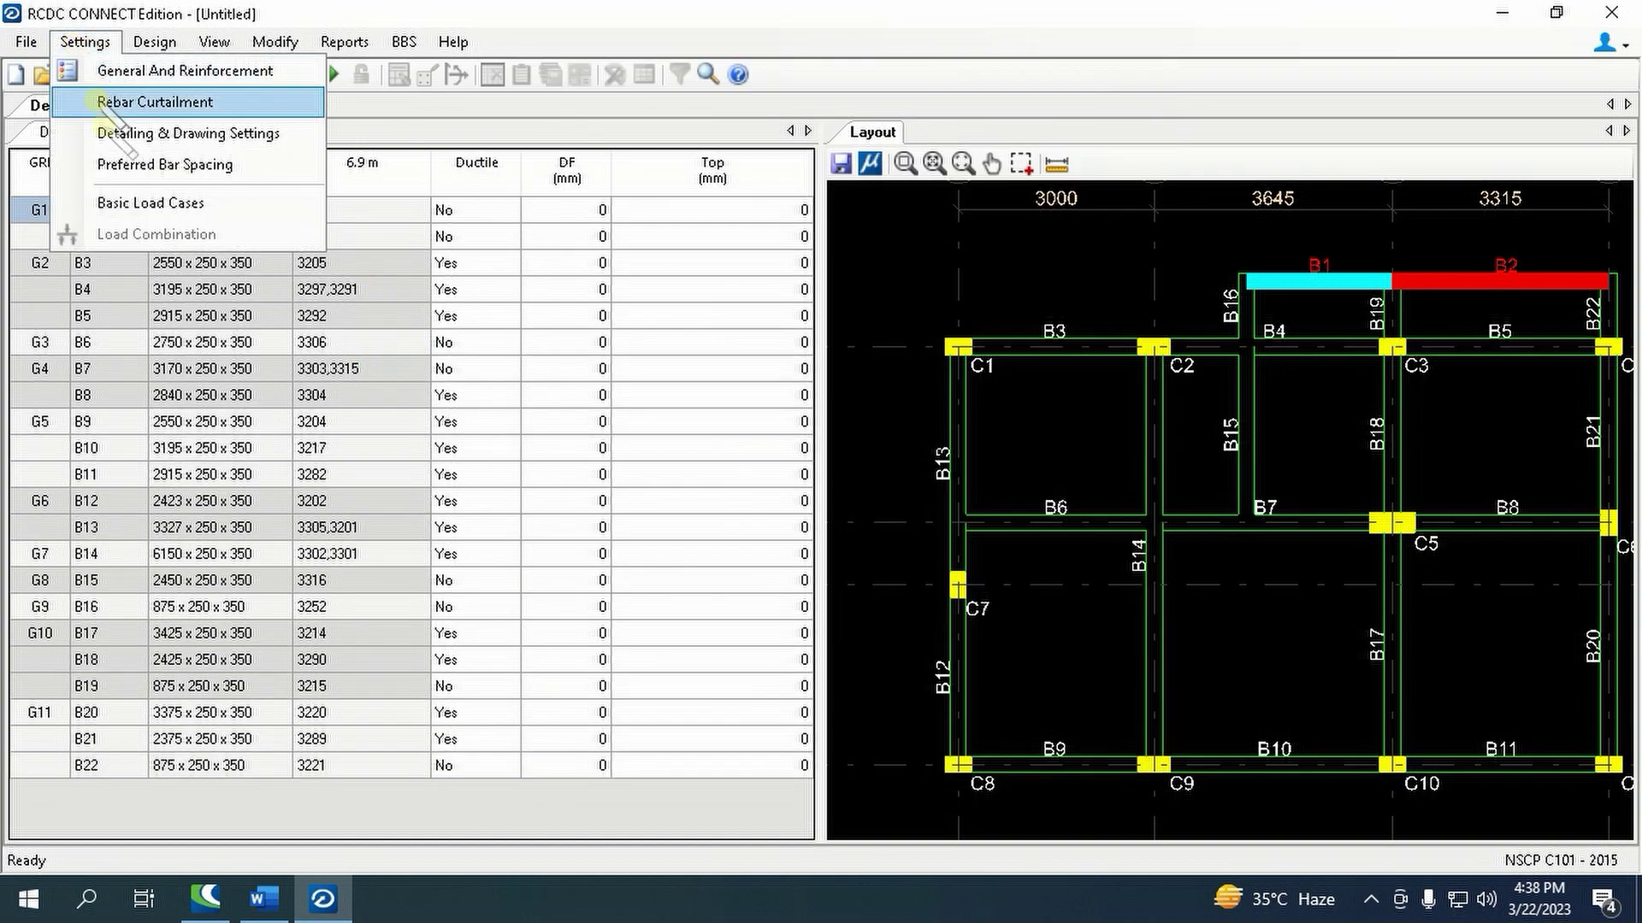
pyautogui.click(128, 205)
pyautogui.click(765, 202)
pyautogui.click(770, 202)
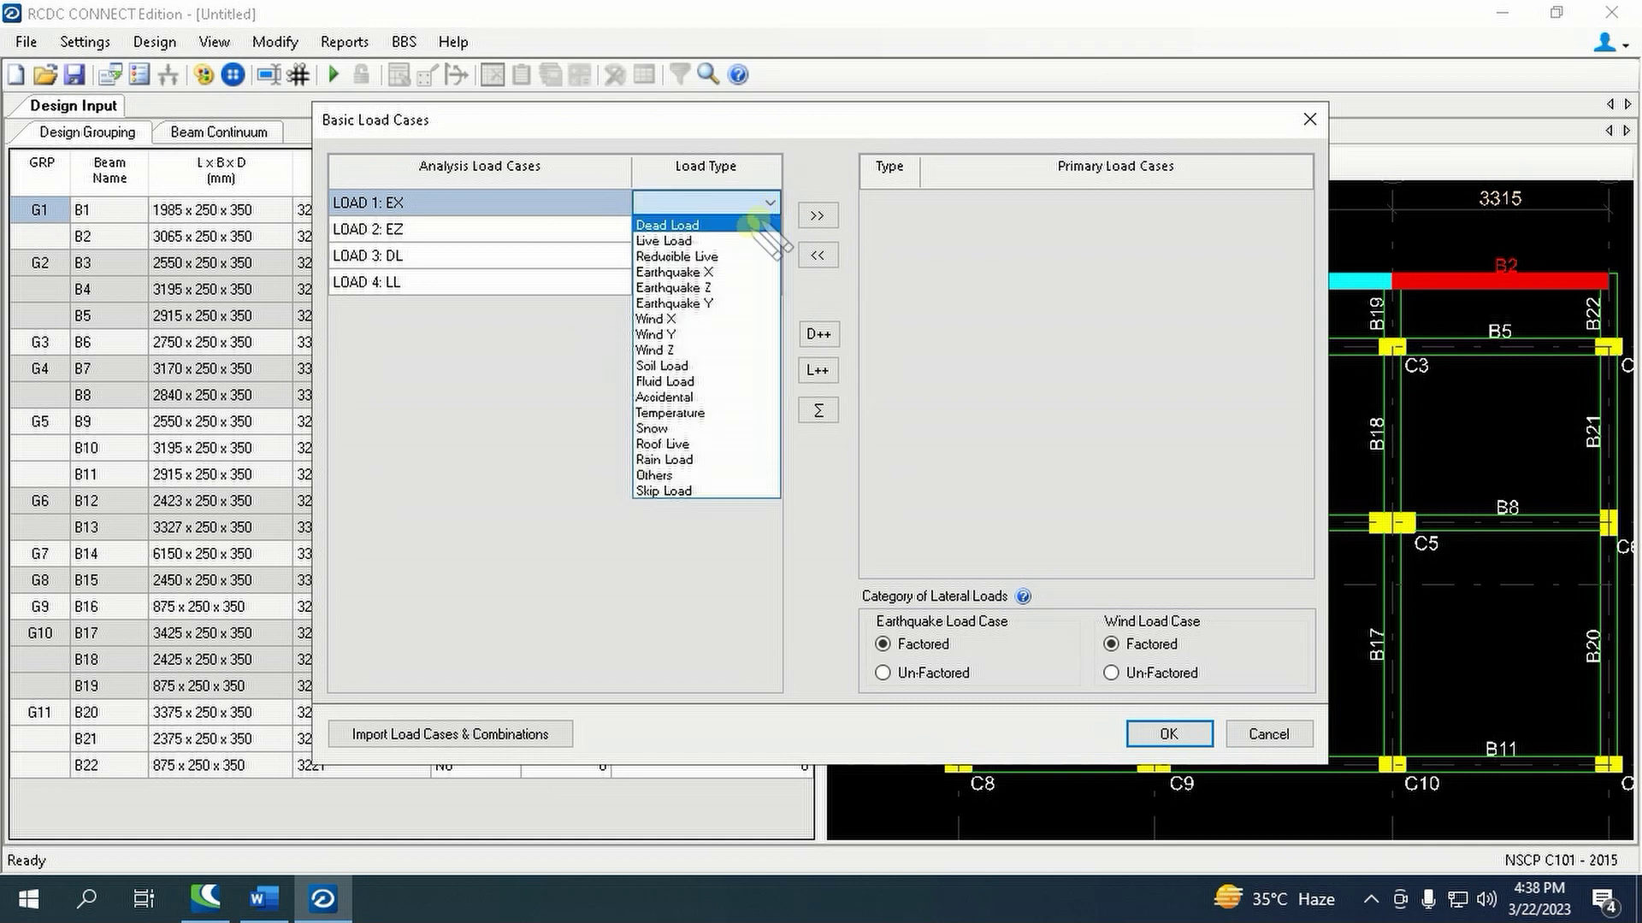
pyautogui.click(727, 272)
pyautogui.click(765, 230)
pyautogui.click(770, 229)
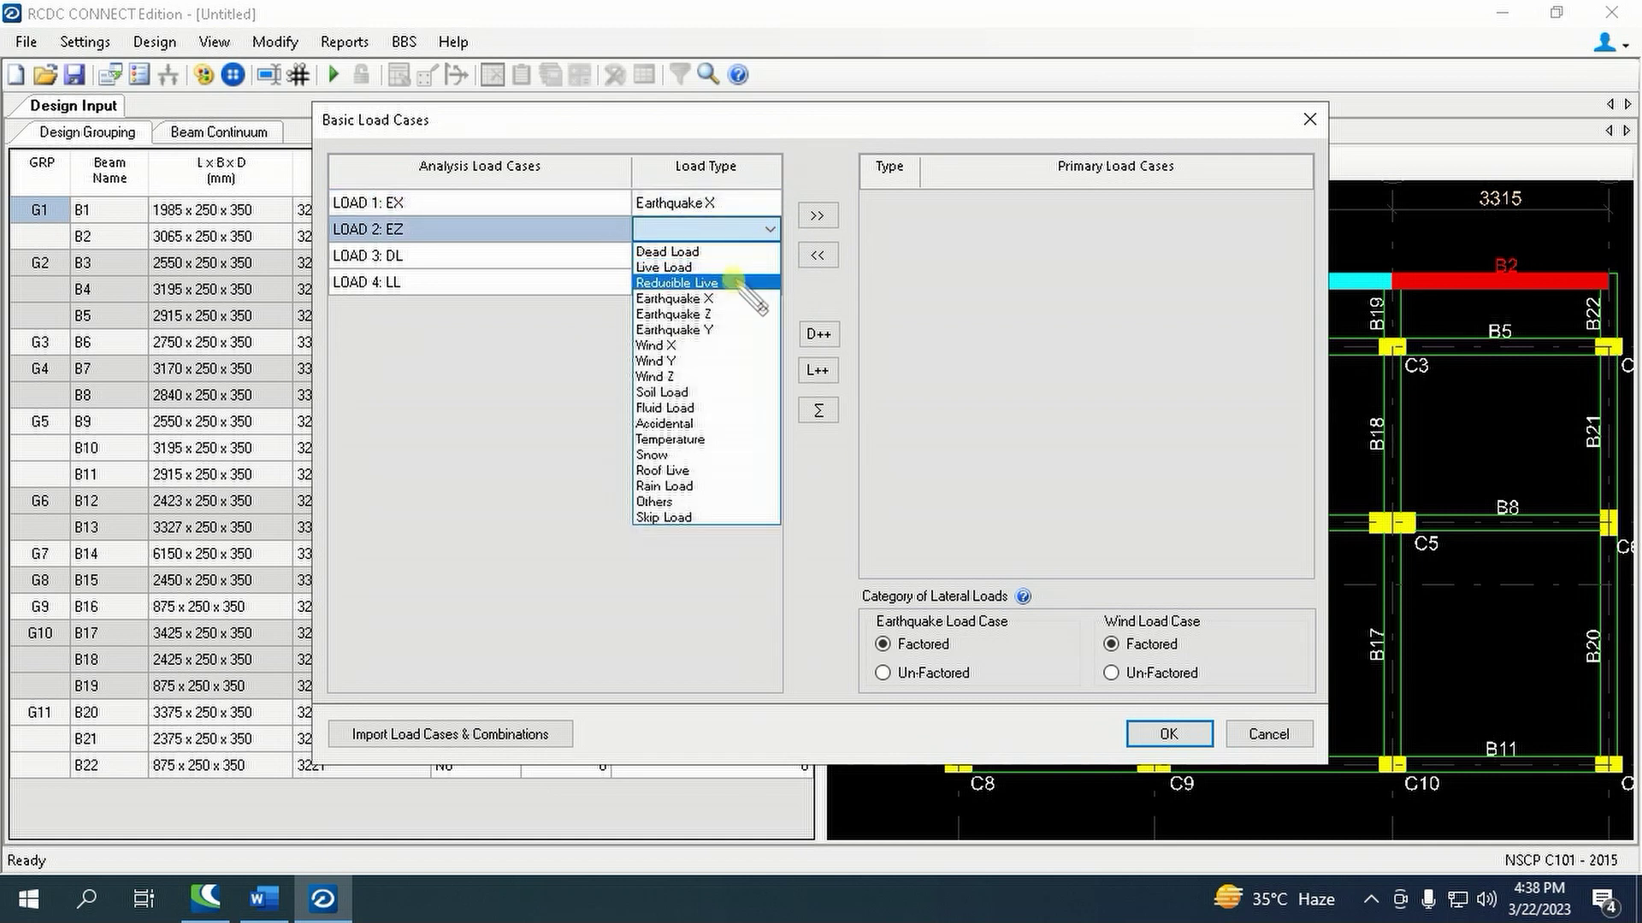
pyautogui.click(727, 314)
# - Assign Dead Load to DL and Live Load to LL, transfer all four cases to the primary load cases and accept
pyautogui.click(764, 256)
pyautogui.click(770, 256)
pyautogui.click(744, 277)
pyautogui.click(707, 282)
pyautogui.click(768, 282)
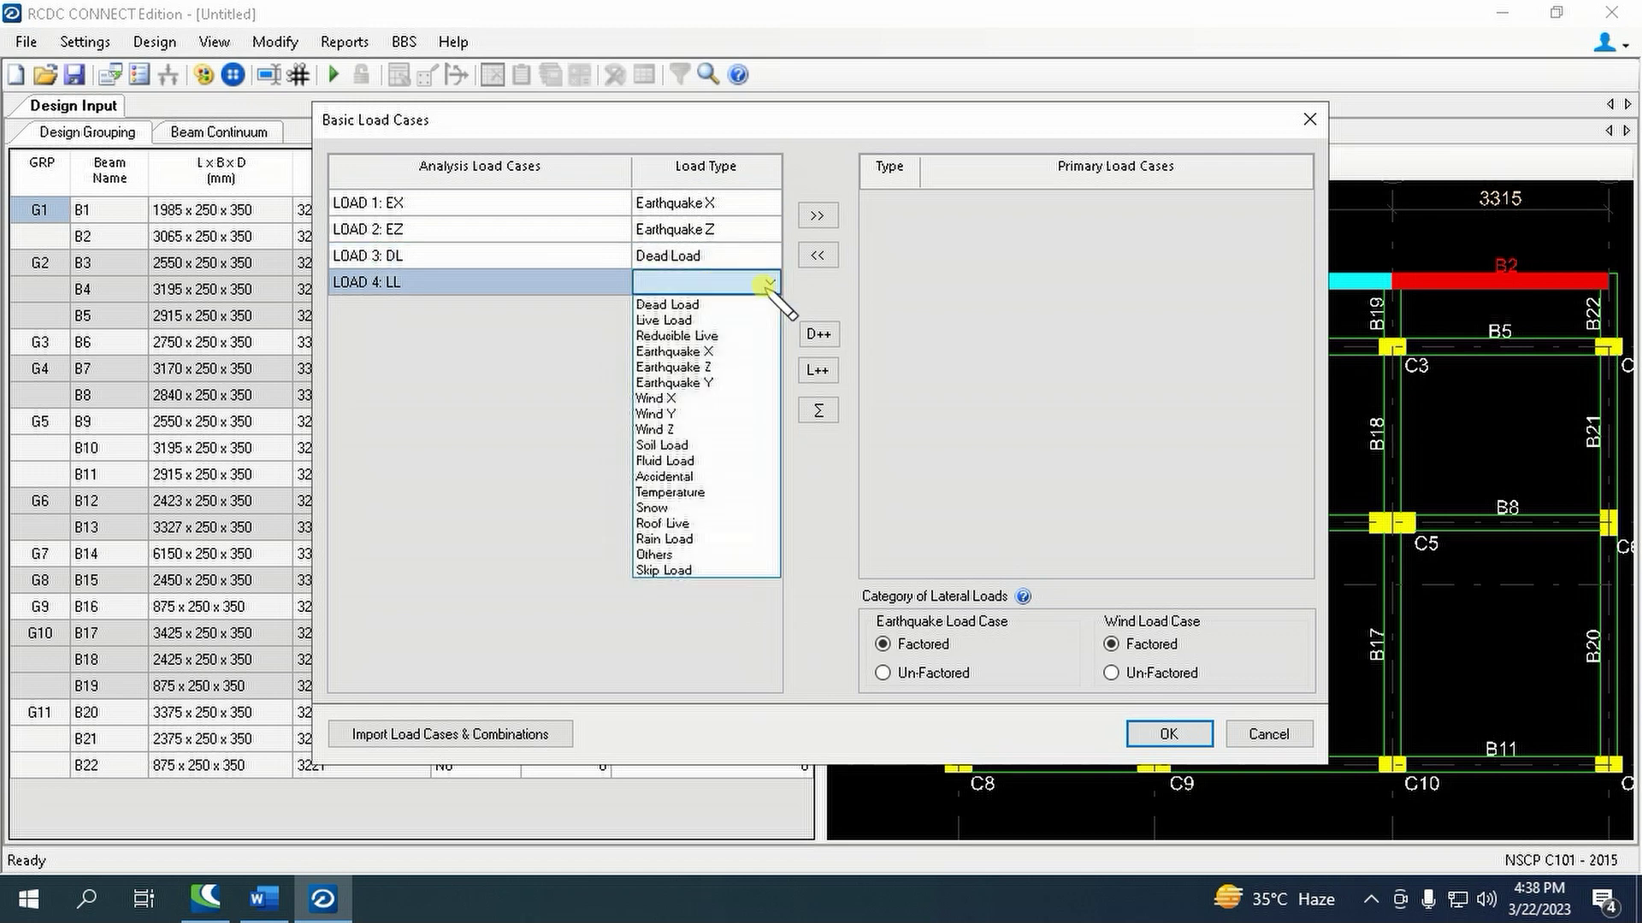
pyautogui.click(676, 320)
pyautogui.moveTo(620, 210); pyautogui.dragTo(598, 285)
pyautogui.click(817, 215)
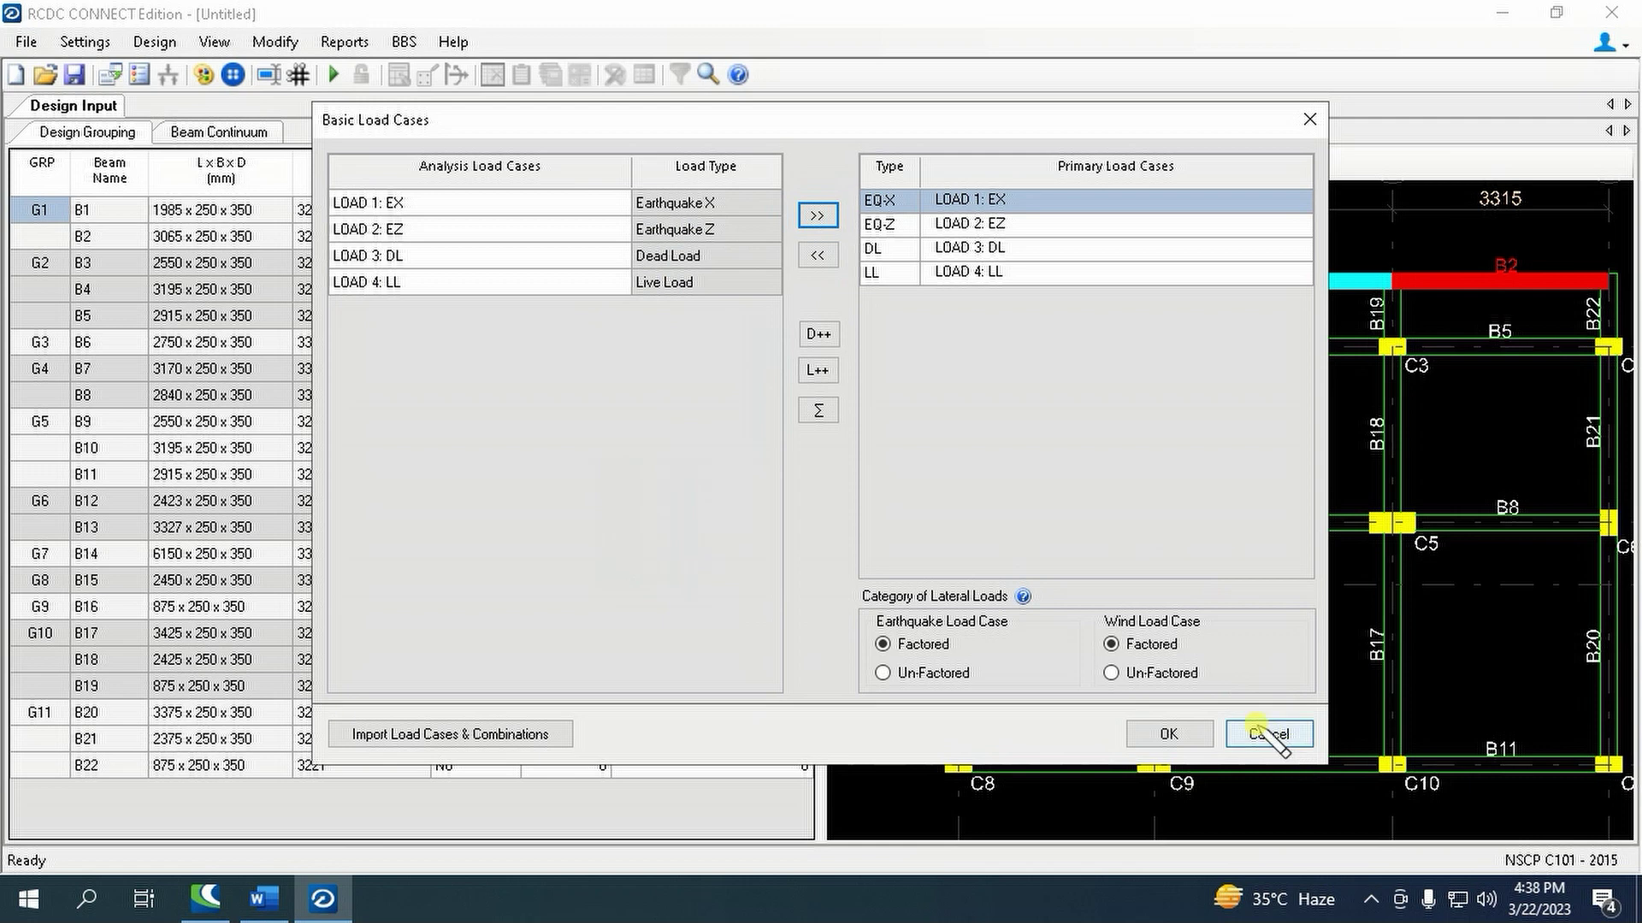
pyautogui.click(1168, 734)
# - Add the load combinations from the analysis, change the selection of combinations 5 to 8 and accept them
pyautogui.click(1231, 683)
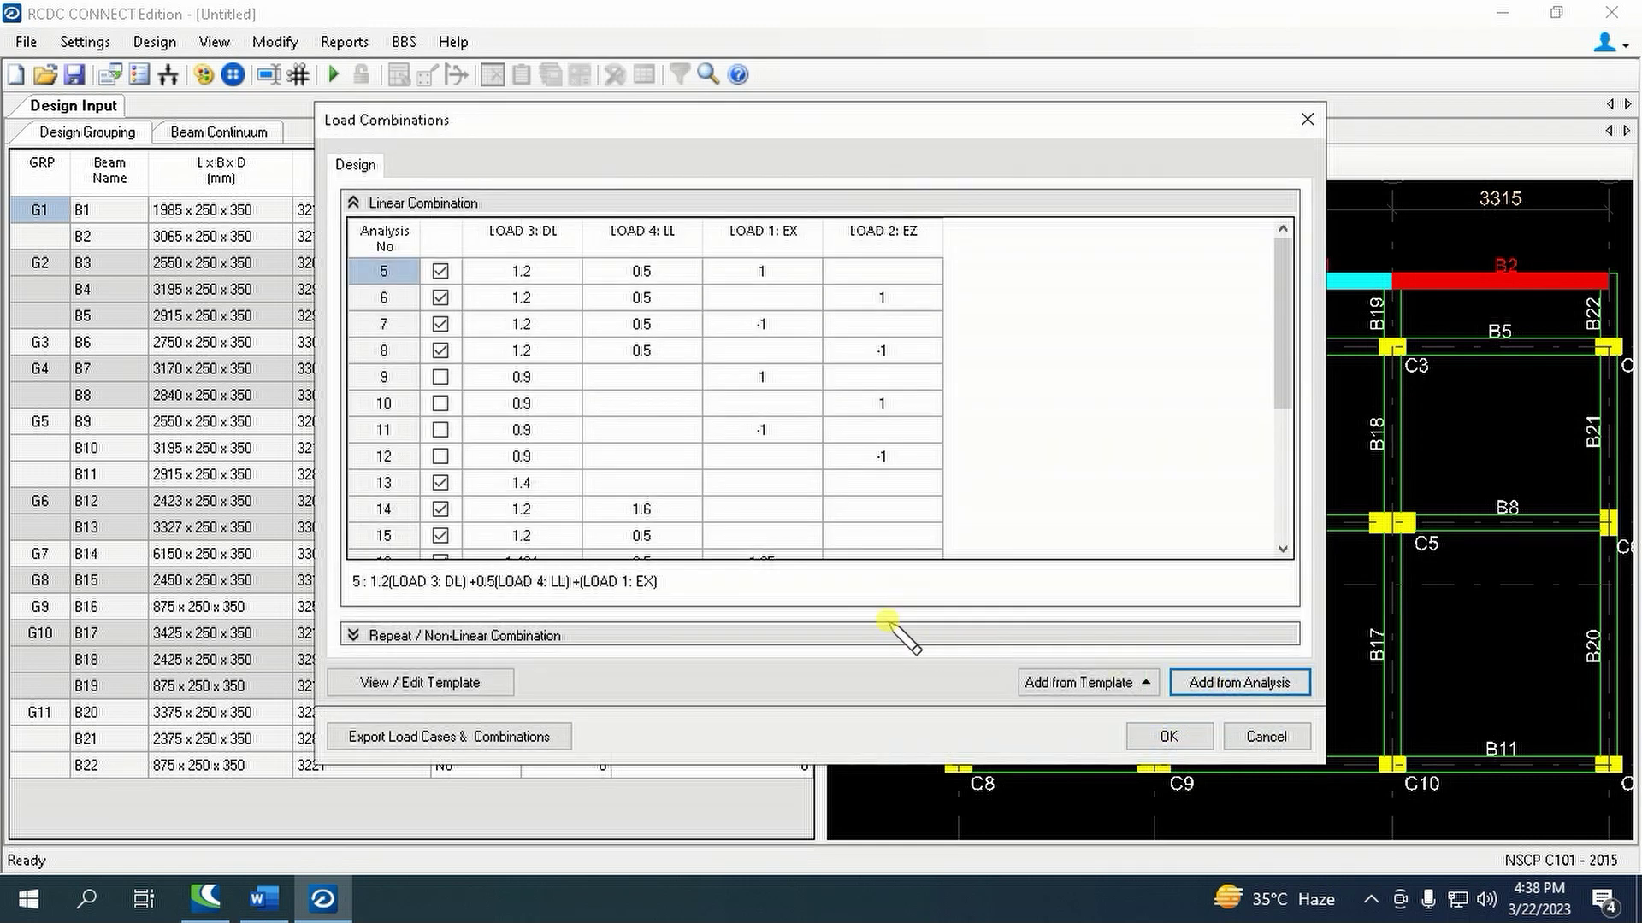
pyautogui.moveTo(440, 271); pyautogui.dragTo(442, 349)
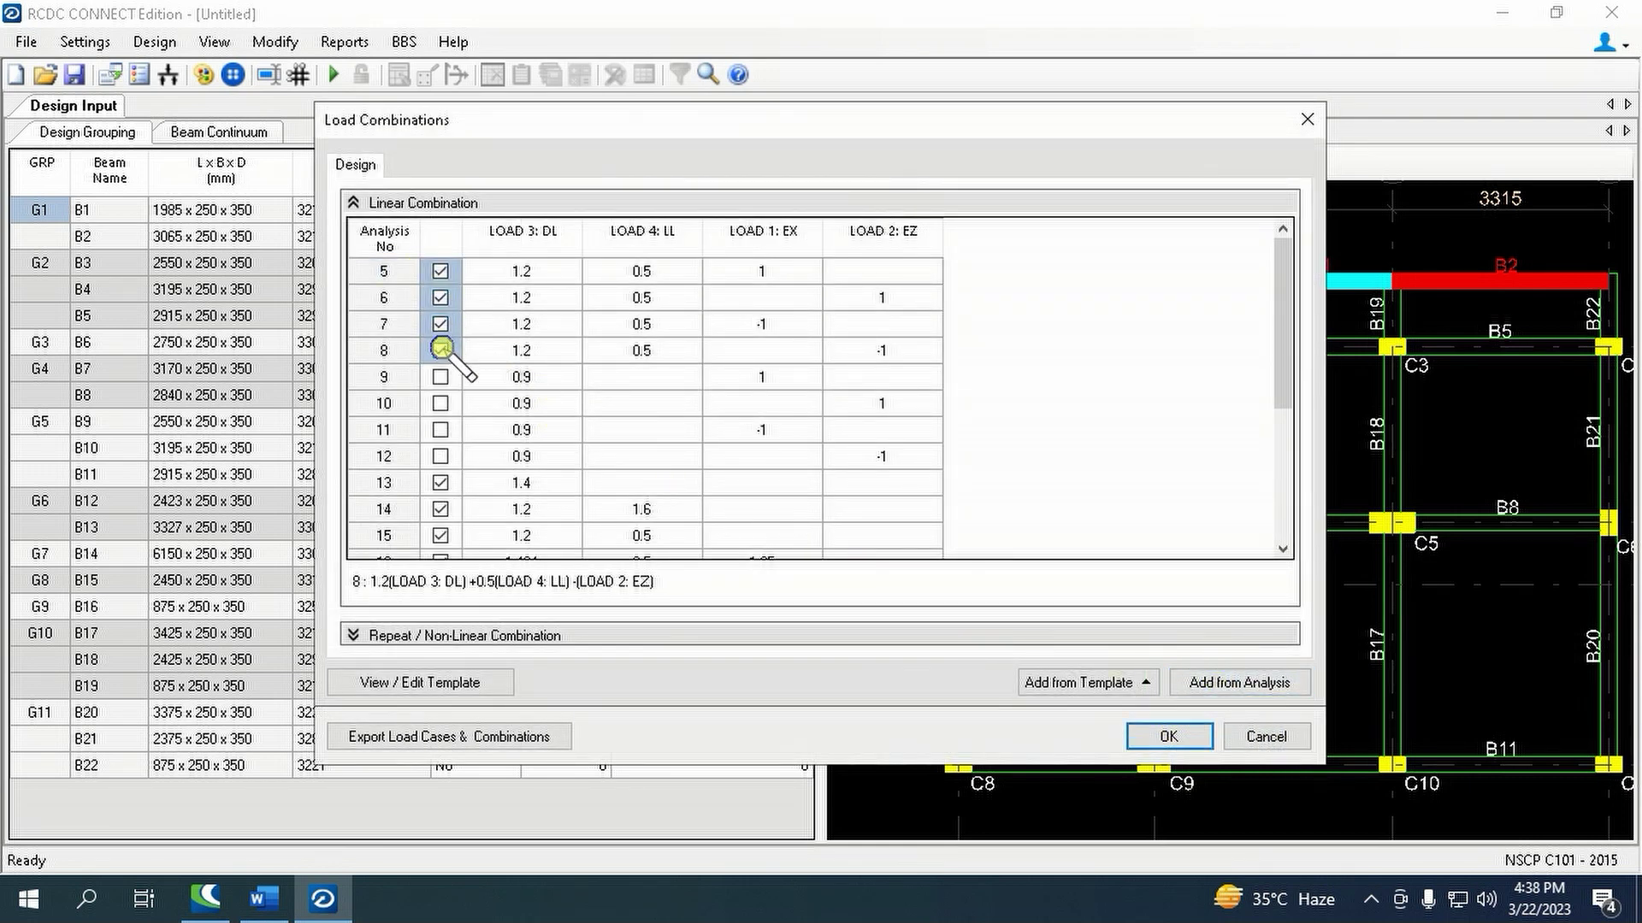
pyautogui.rightClick(441, 356)
pyautogui.click(531, 542)
pyautogui.click(1170, 735)
# - Run the beam design for the 6.9 m level and dismiss the failure list
pyautogui.click(155, 42)
pyautogui.click(185, 68)
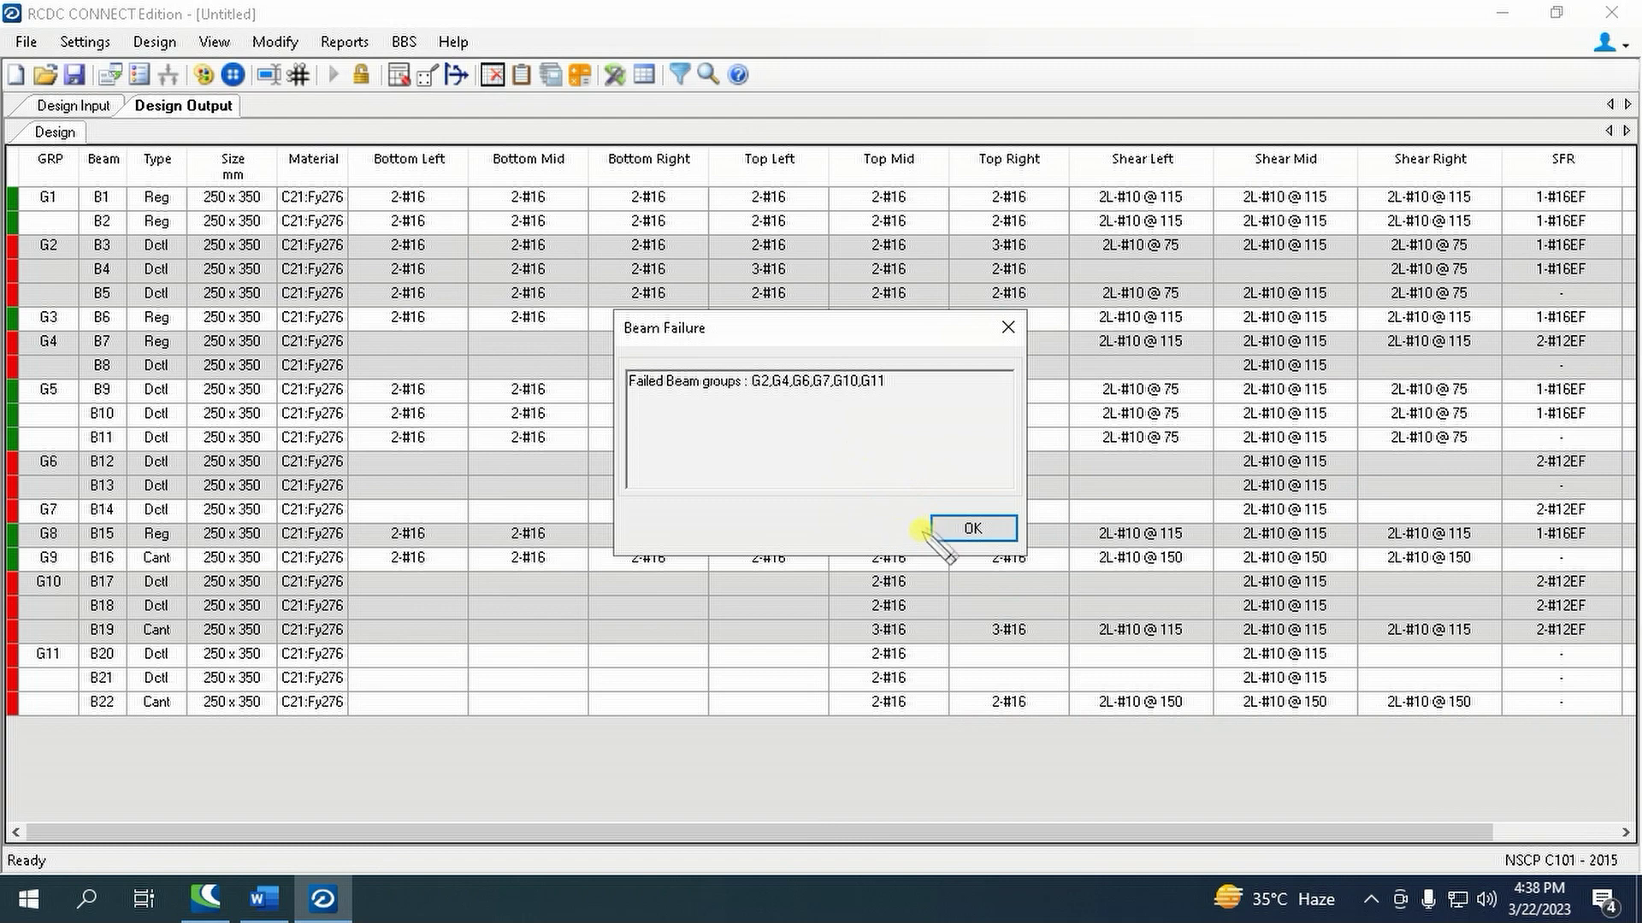
pyautogui.click(945, 528)
# - Locate beam B14 and the G6 beams B12 and B13 in the layout and return to the design output
pyautogui.click(96, 107)
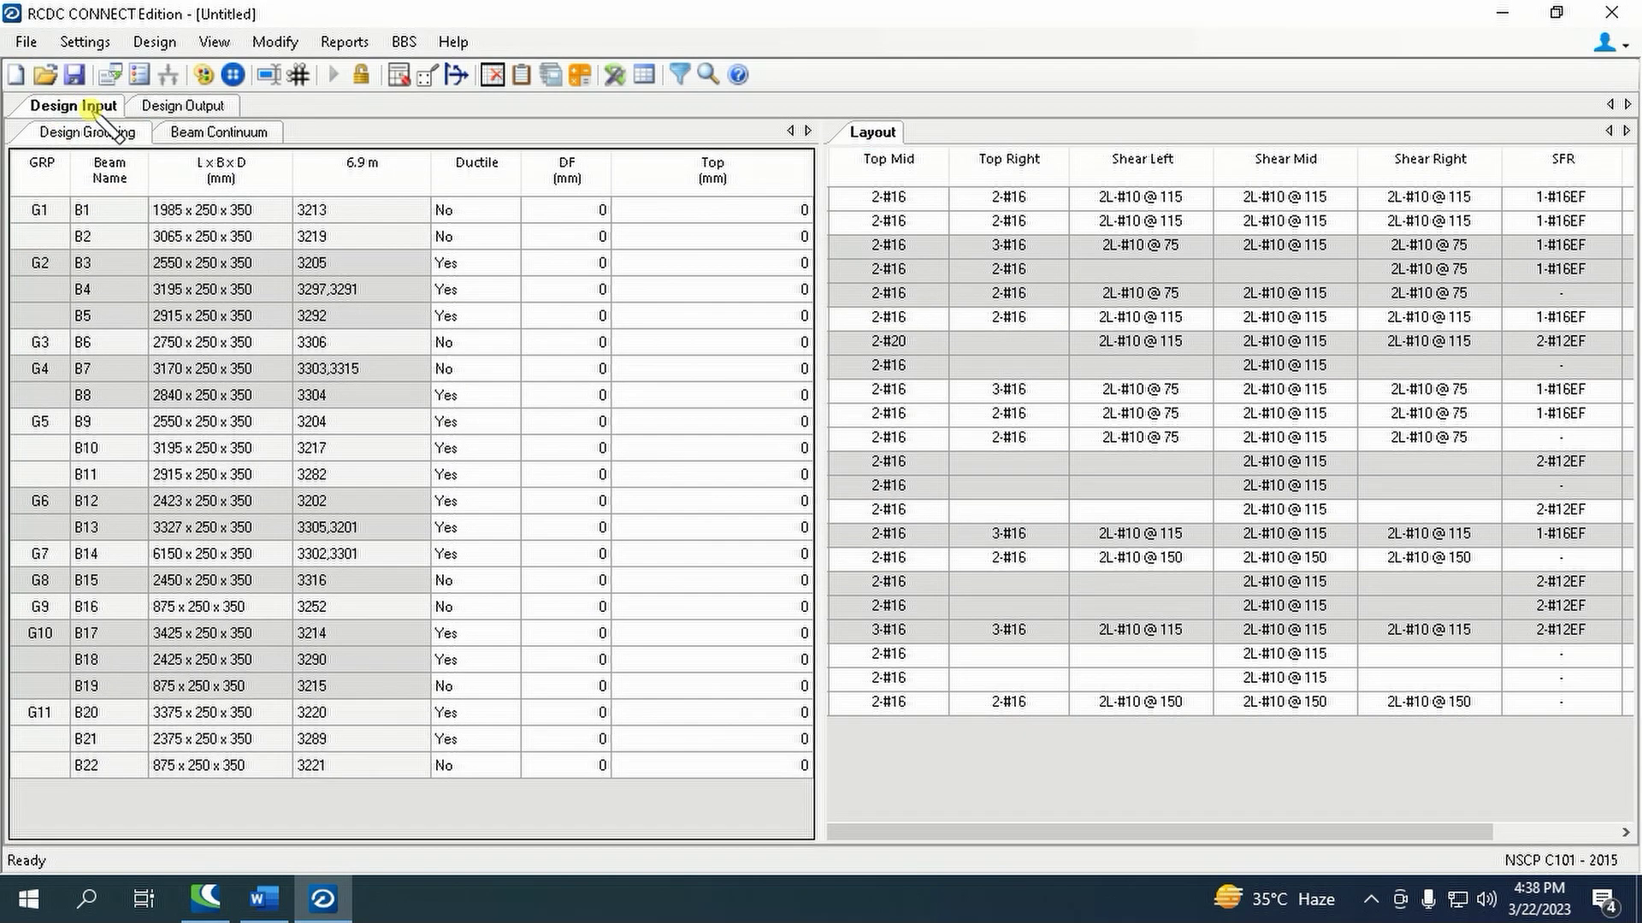
pyautogui.click(1156, 398)
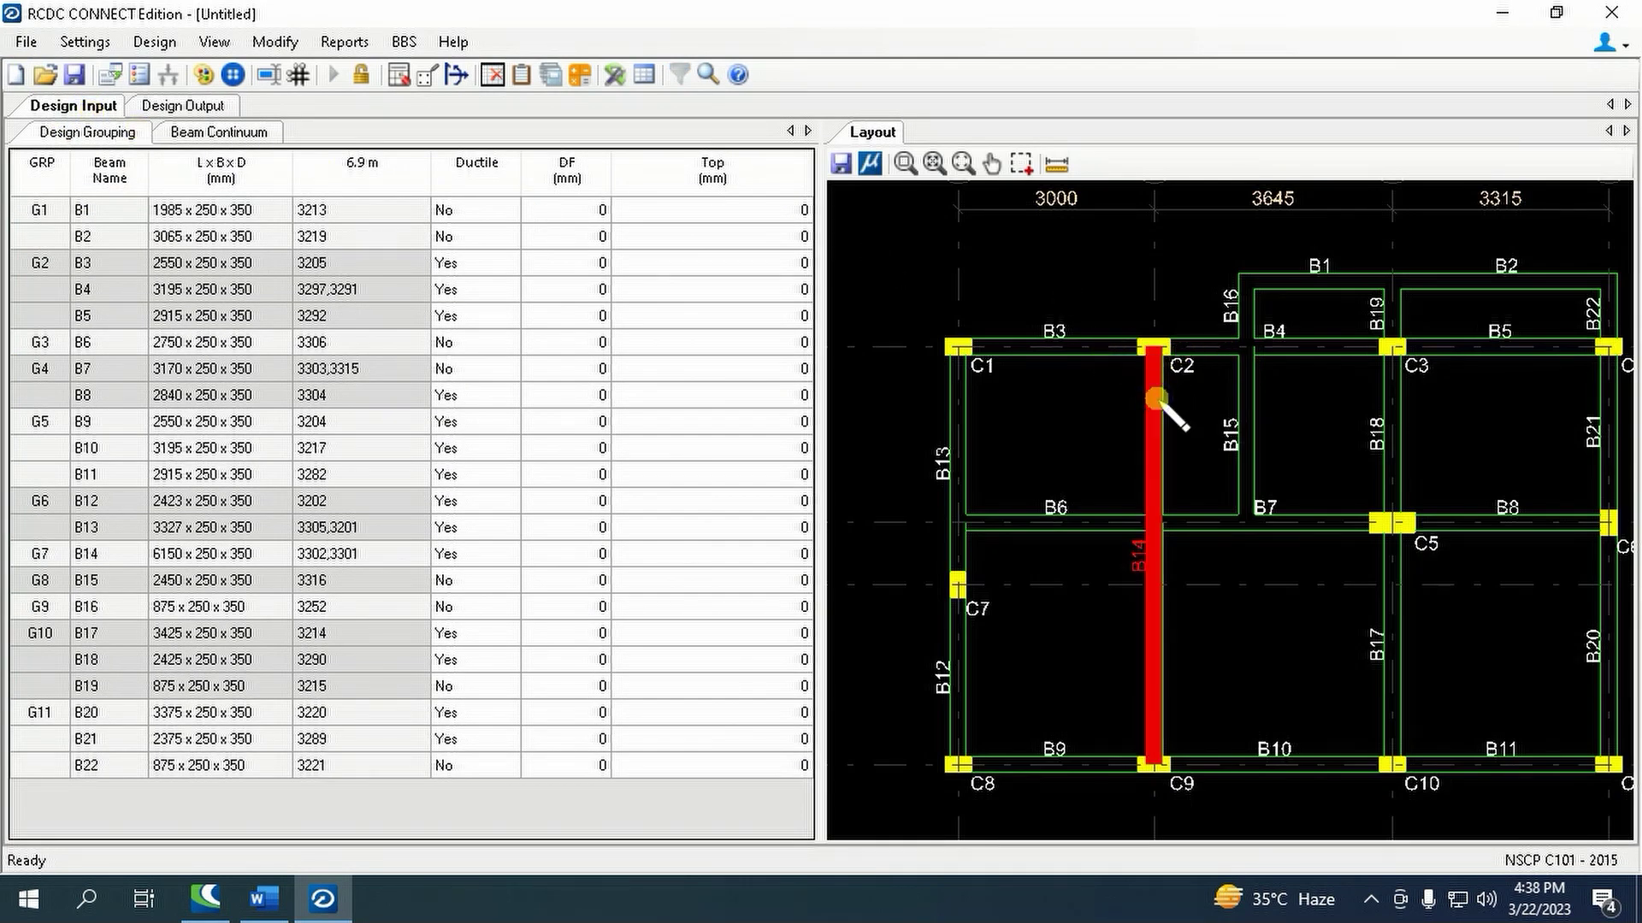
pyautogui.click(185, 105)
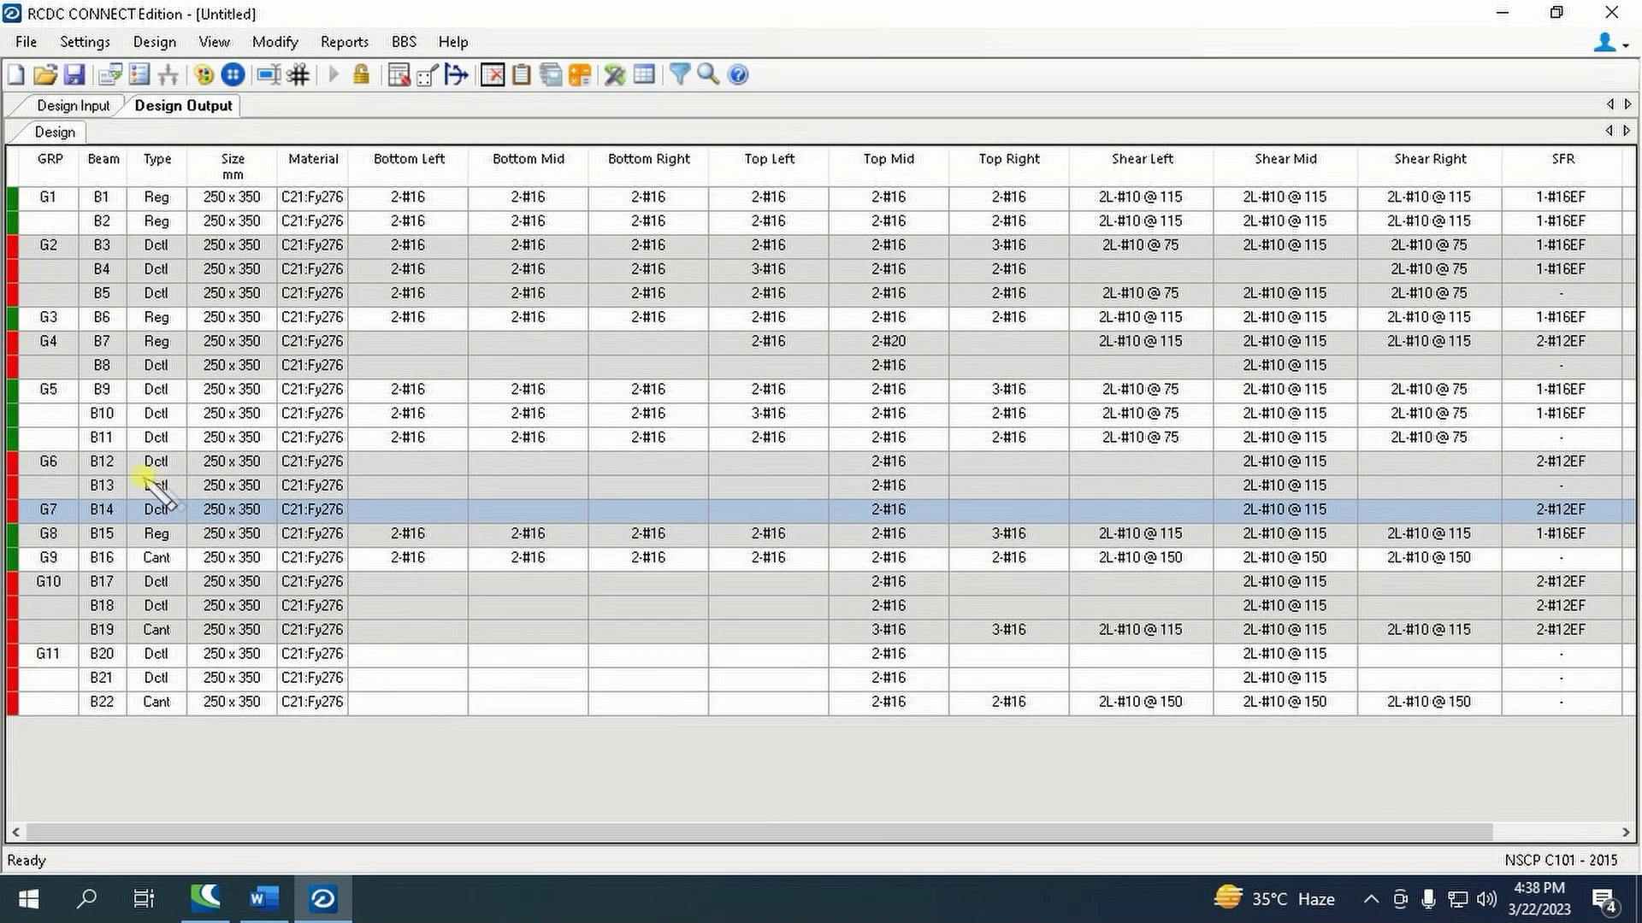
pyautogui.click(97, 462)
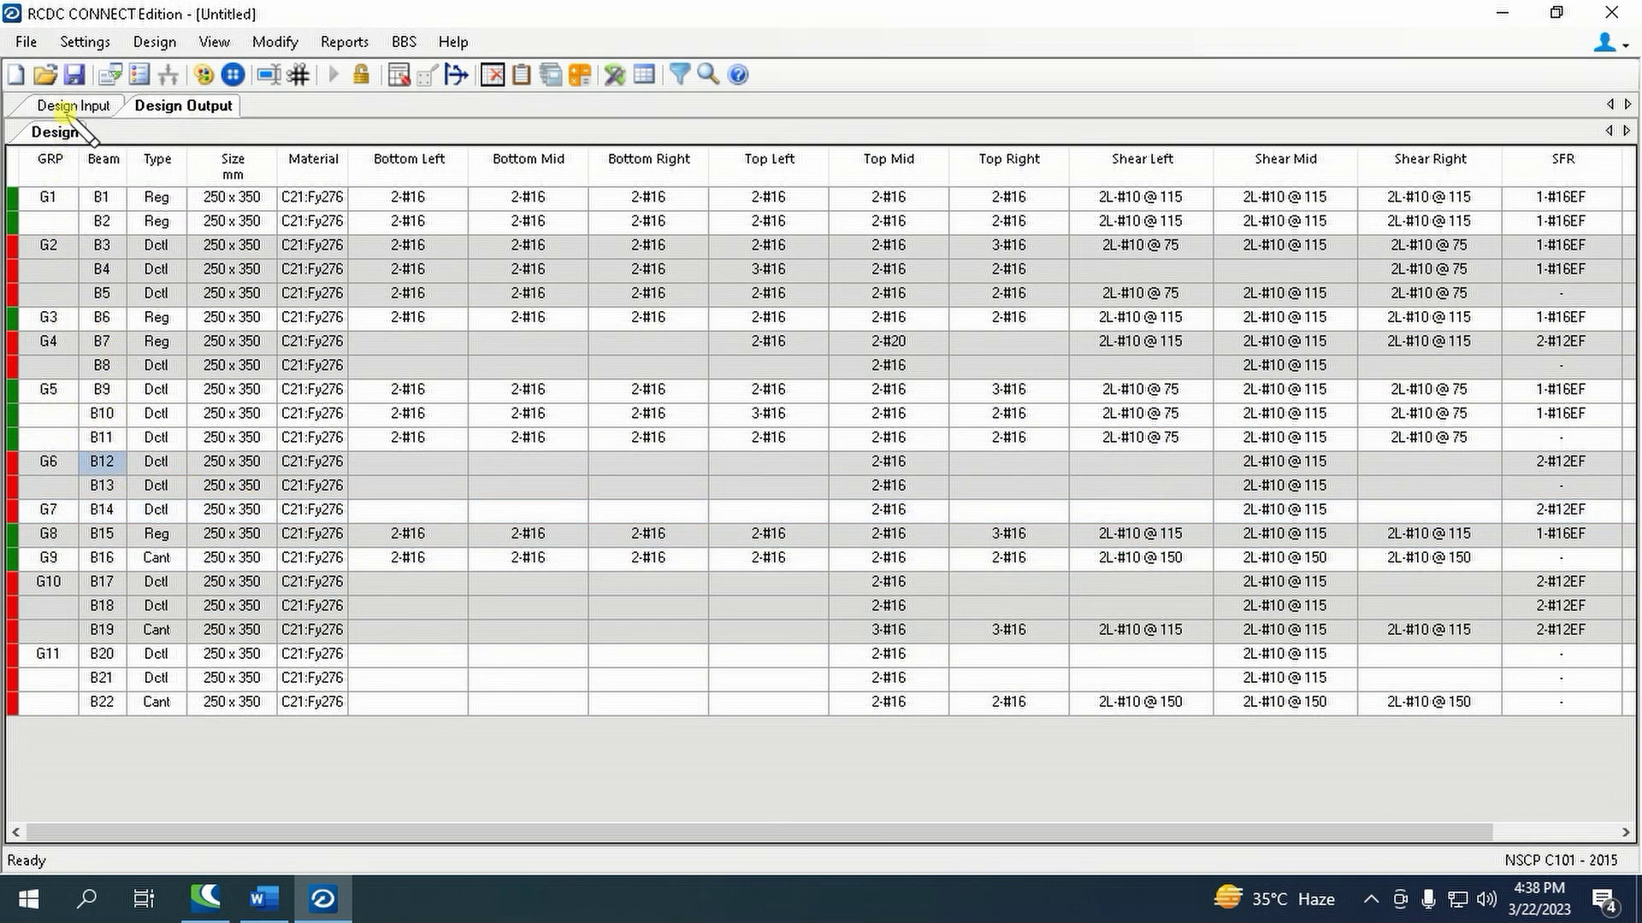
pyautogui.click(73, 106)
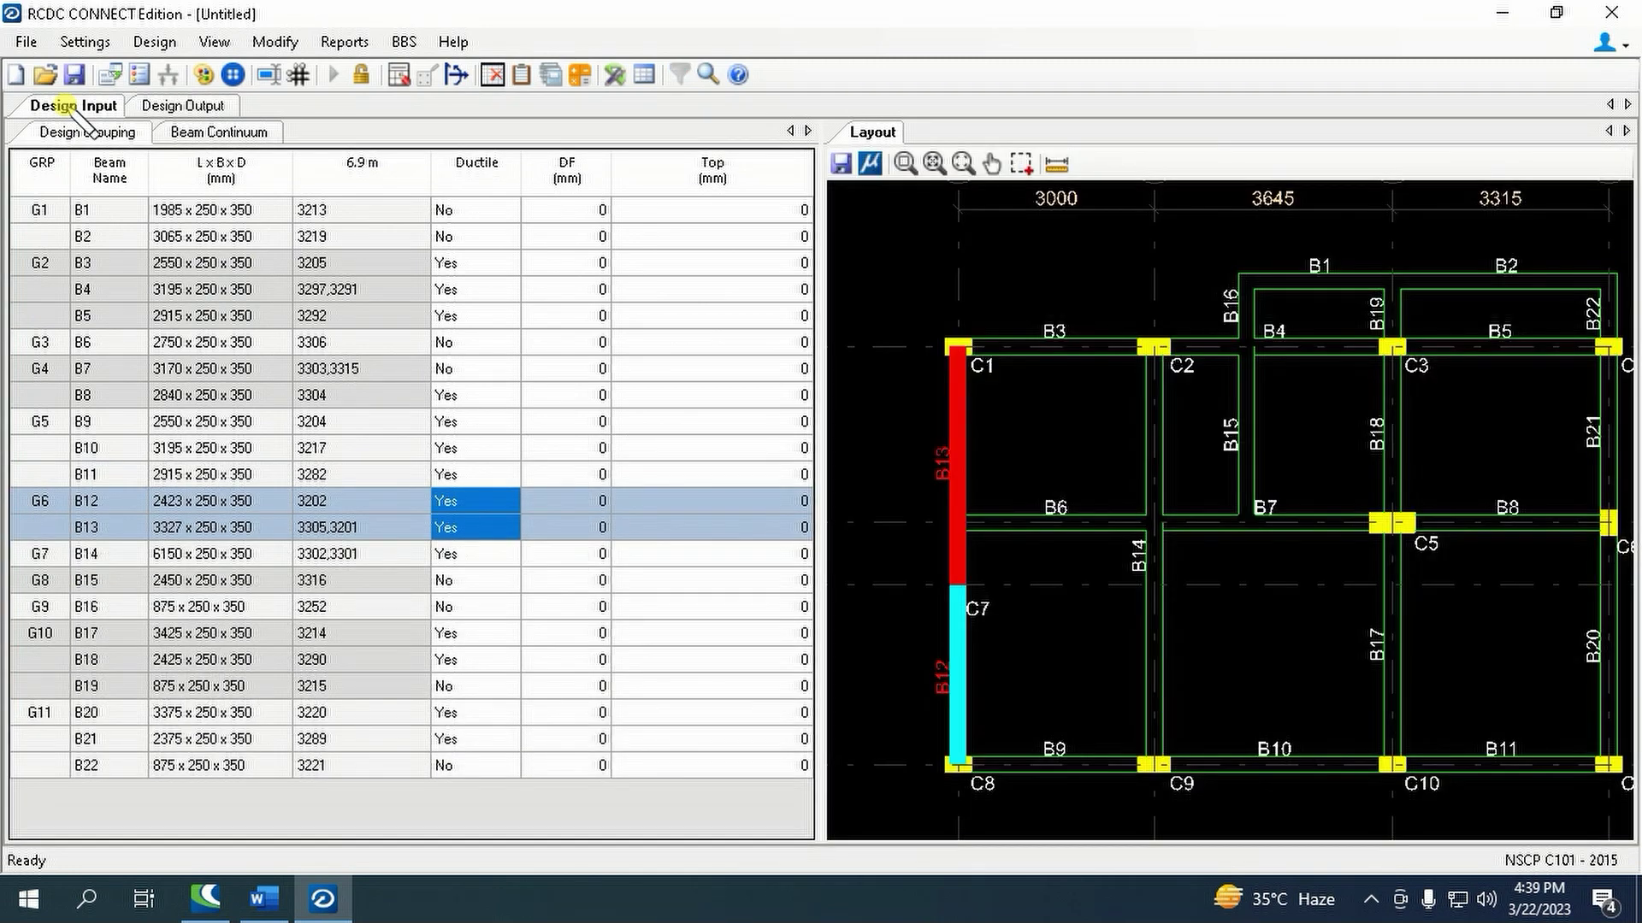
pyautogui.click(158, 106)
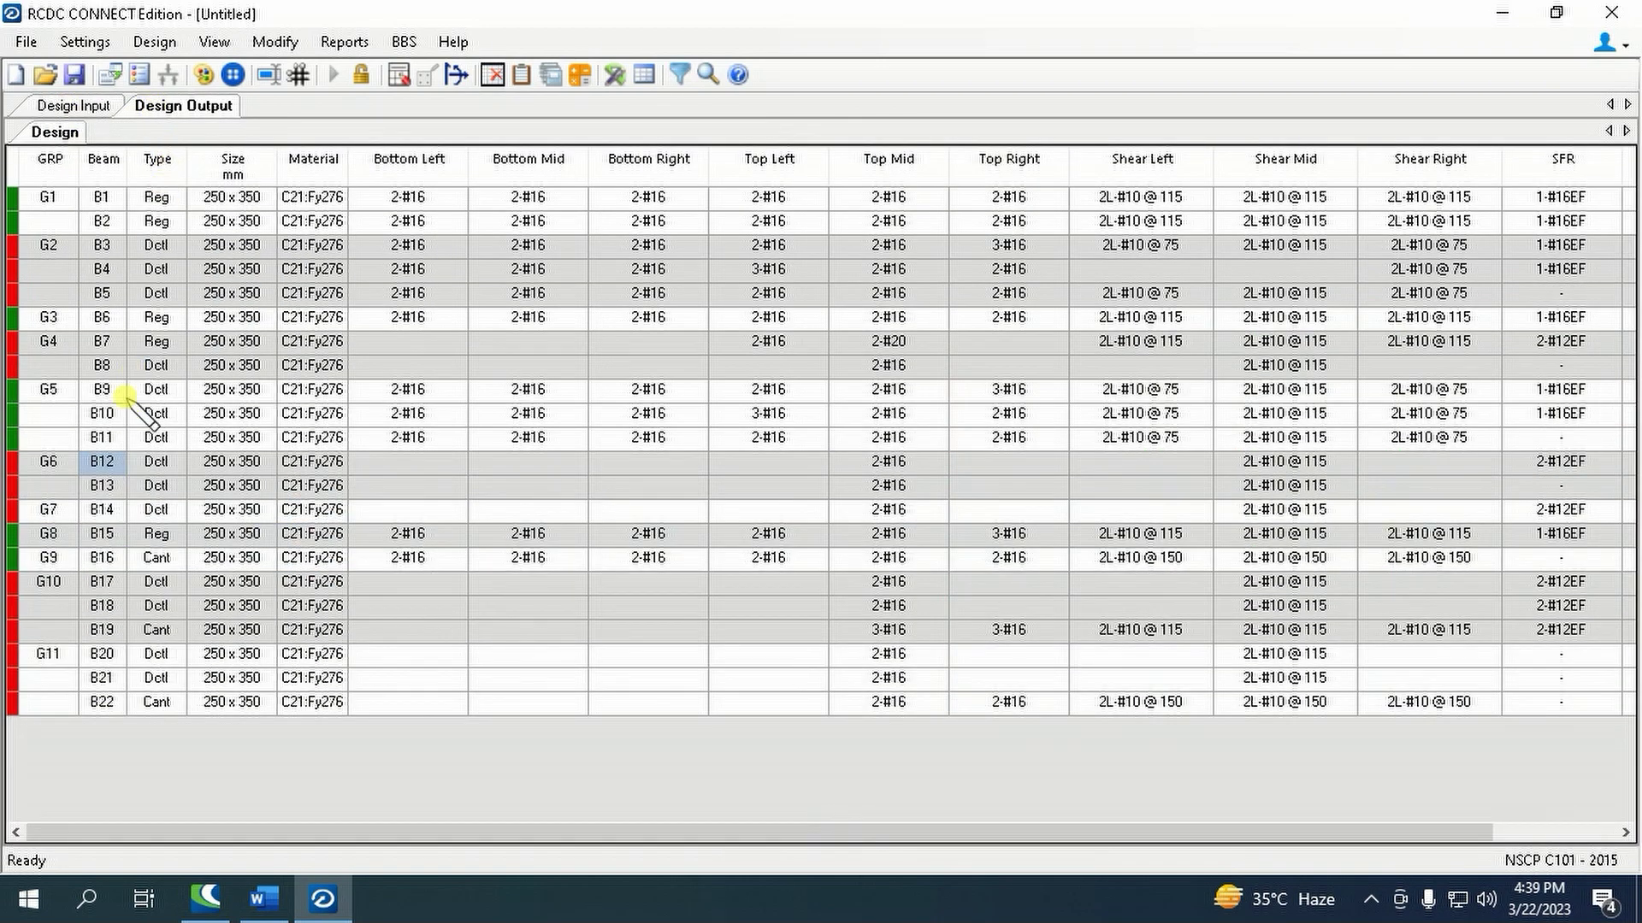
# - Open group G6 for redesign and set beam B12 to 350 mm width and 550 mm depth
pyautogui.rightClick(100, 462)
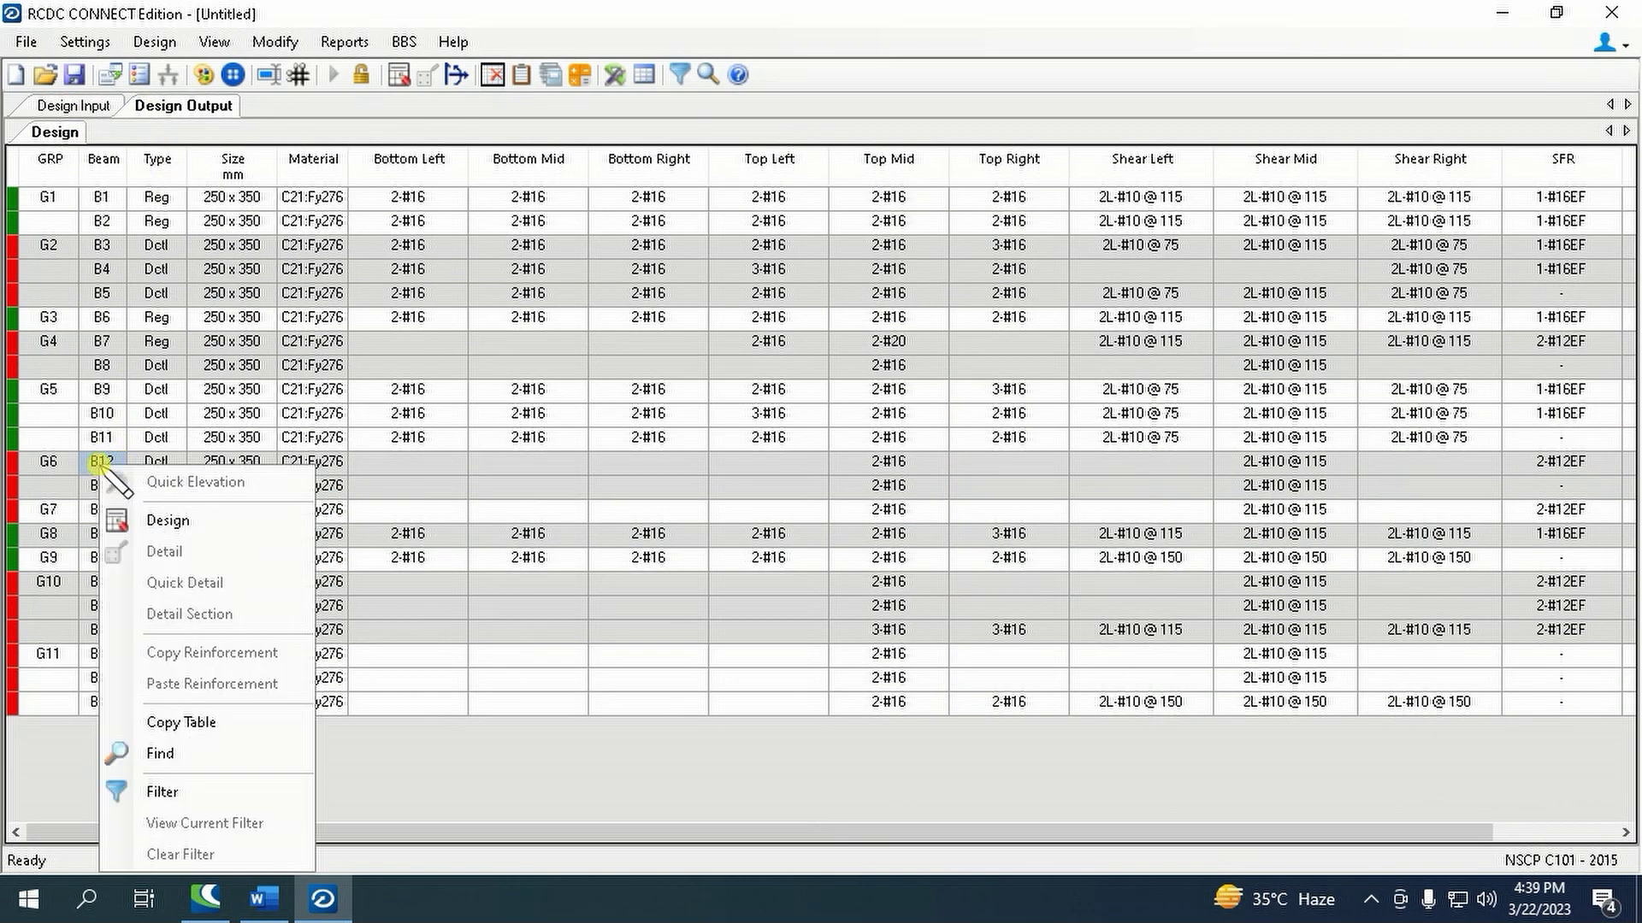
pyautogui.click(174, 516)
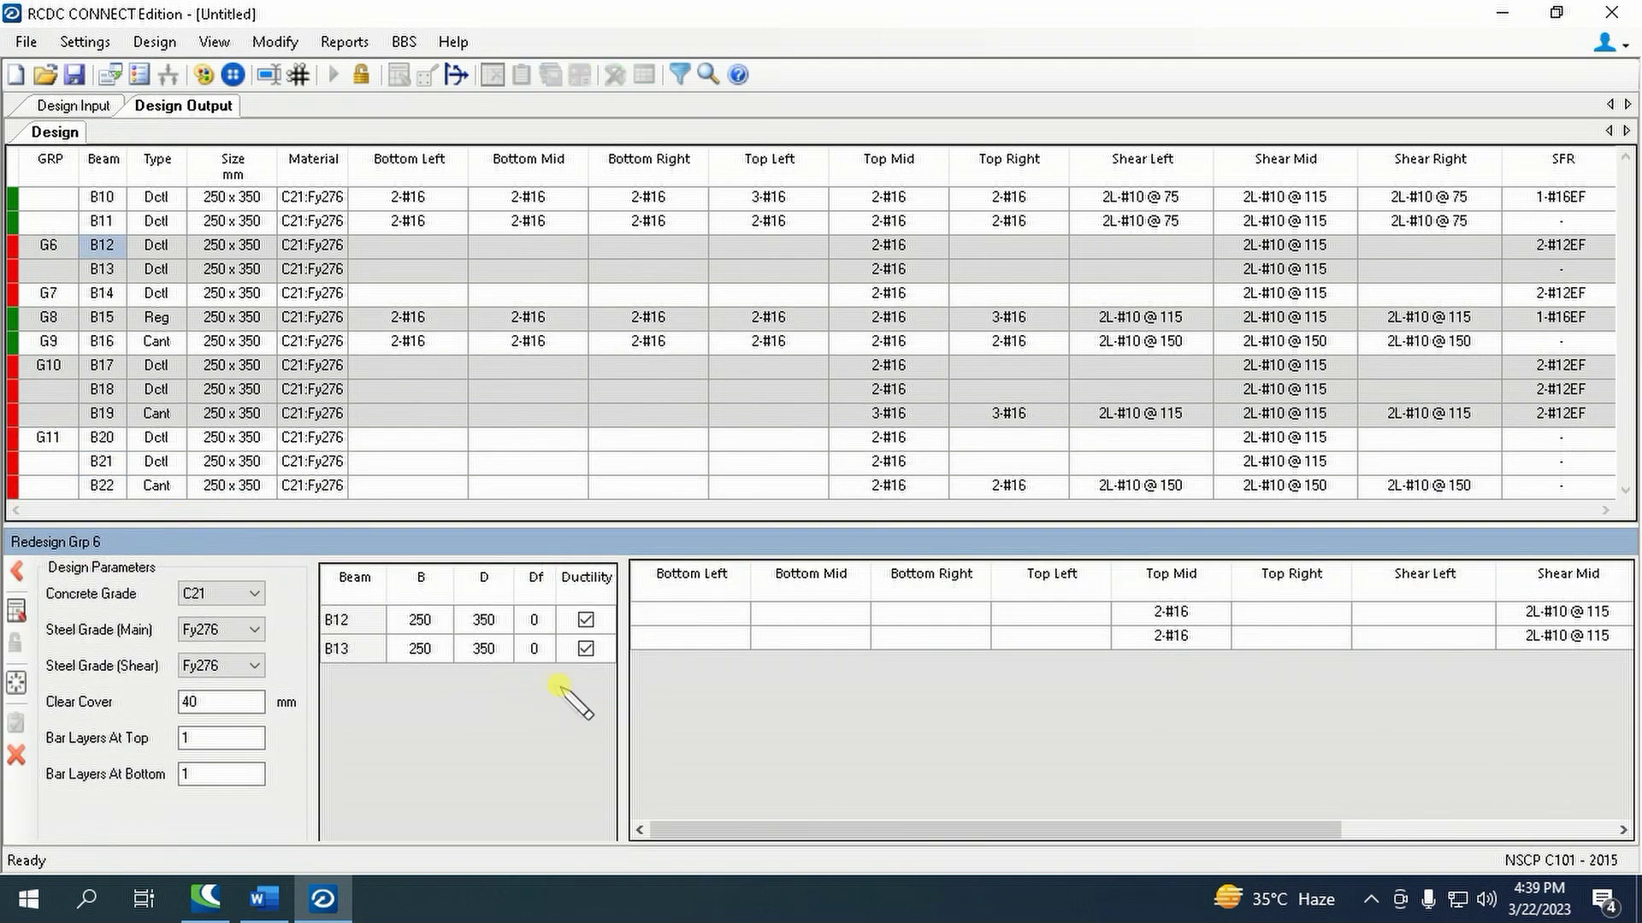
pyautogui.doubleClick(427, 619)
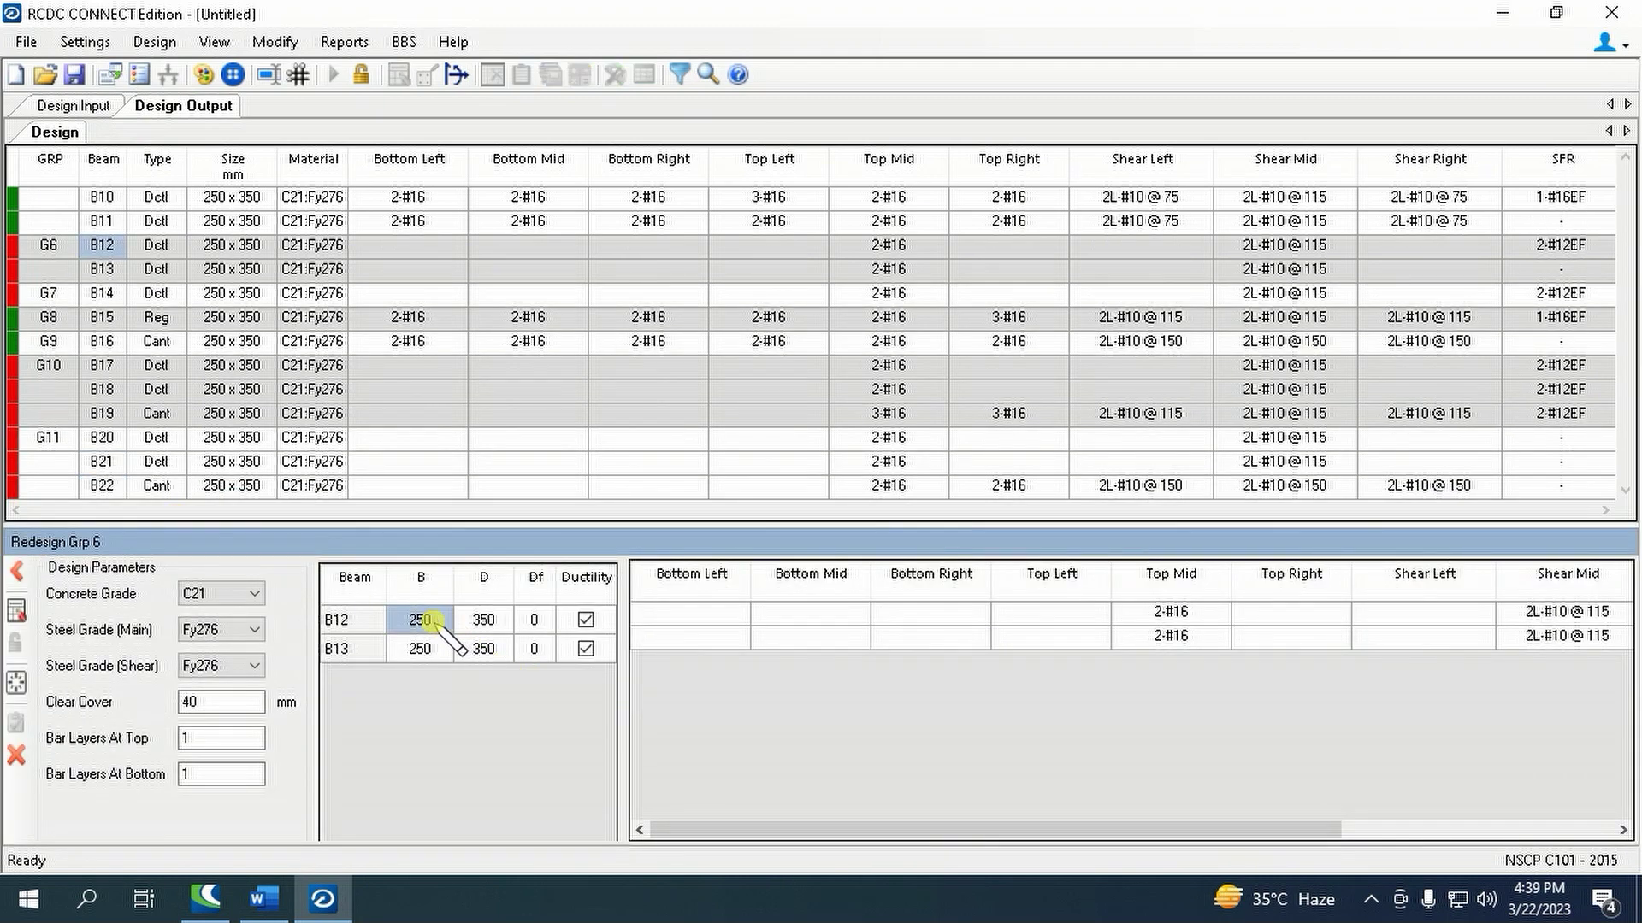
pyautogui.write('35')
pyautogui.click(476, 623)
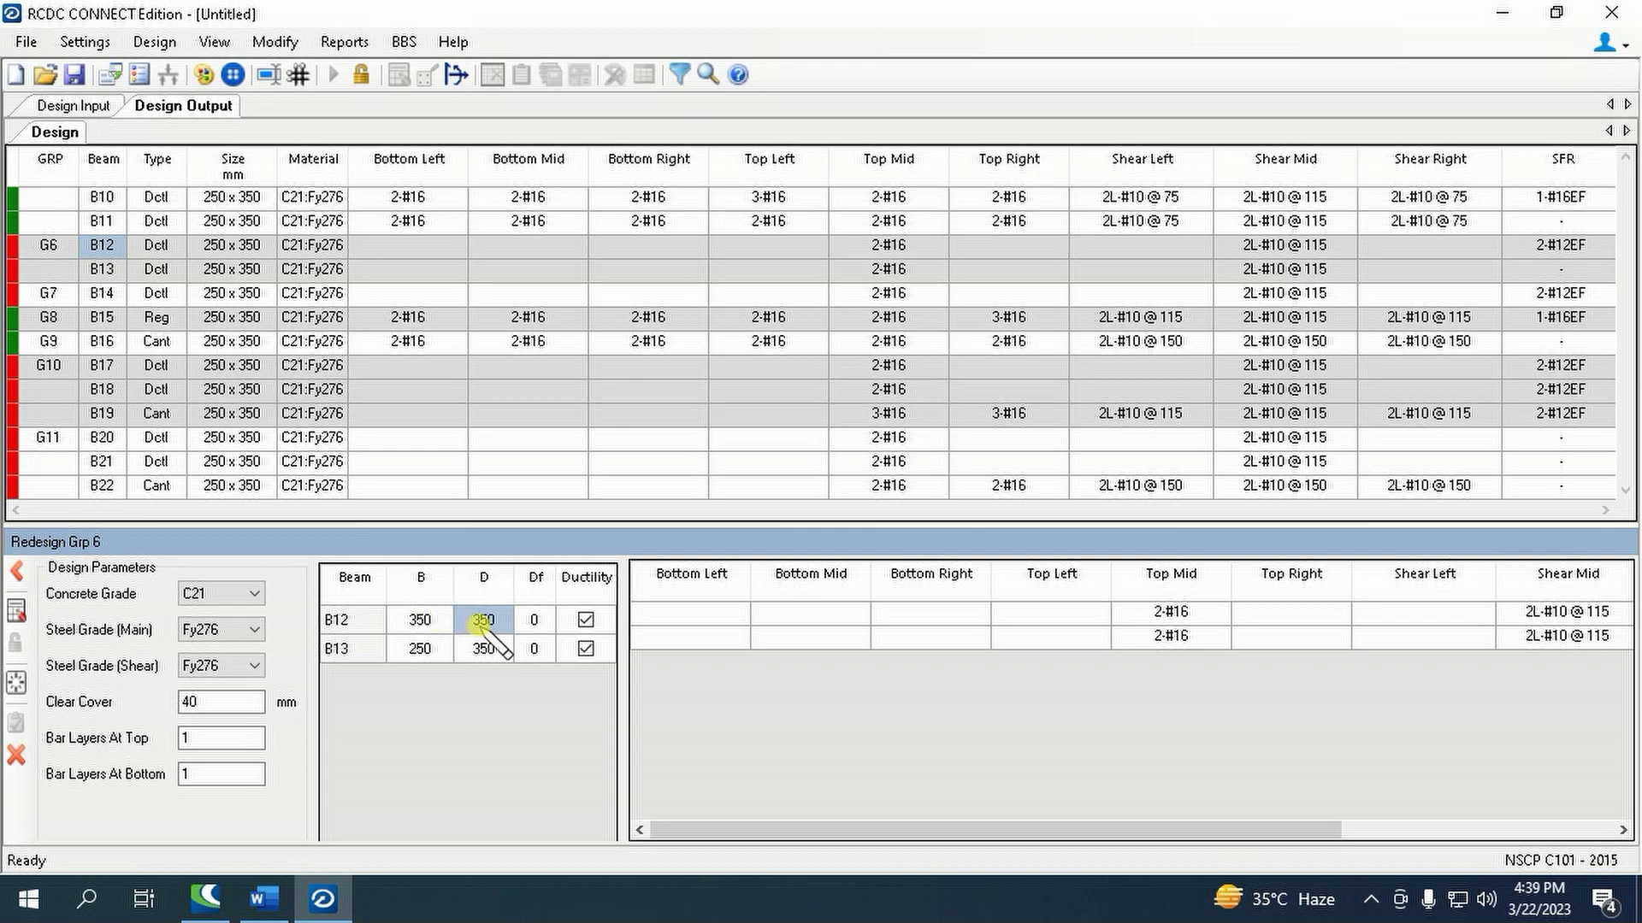
pyautogui.write('550')
# - Copy beam B12's 350 x 550 mm size to B13 and try to redesign group G6
pyautogui.moveTo(431, 620); pyautogui.dragTo(483, 650)
pyautogui.rightClick(476, 626)
pyautogui.press('Escape')
pyautogui.rightClick(484, 649)
pyautogui.click(556, 696)
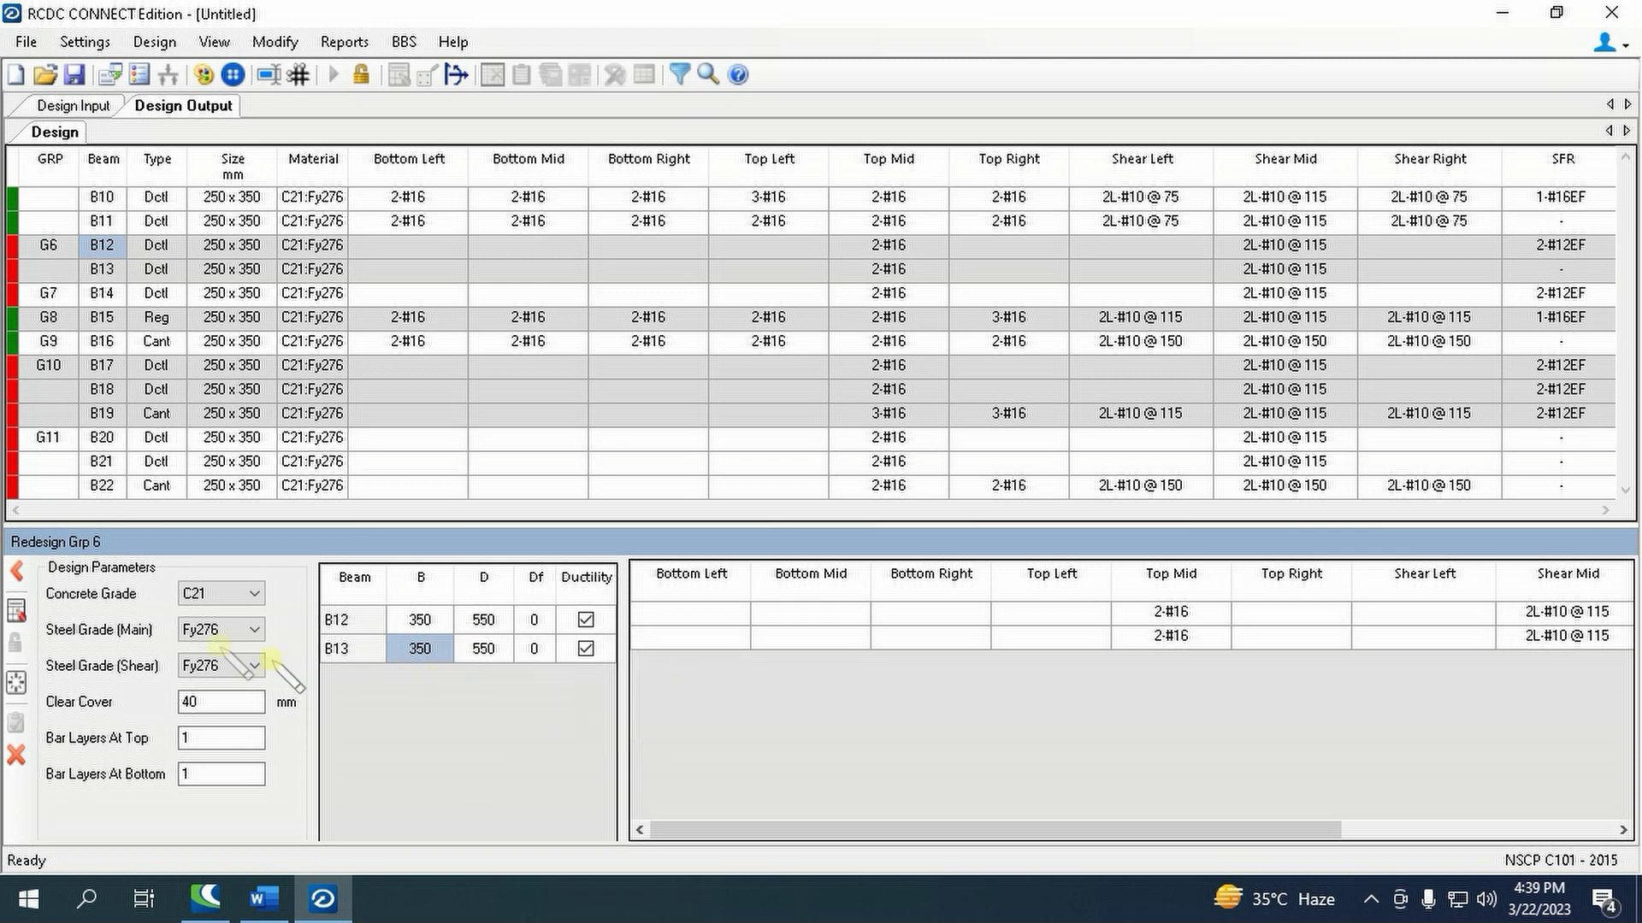
pyautogui.click(17, 608)
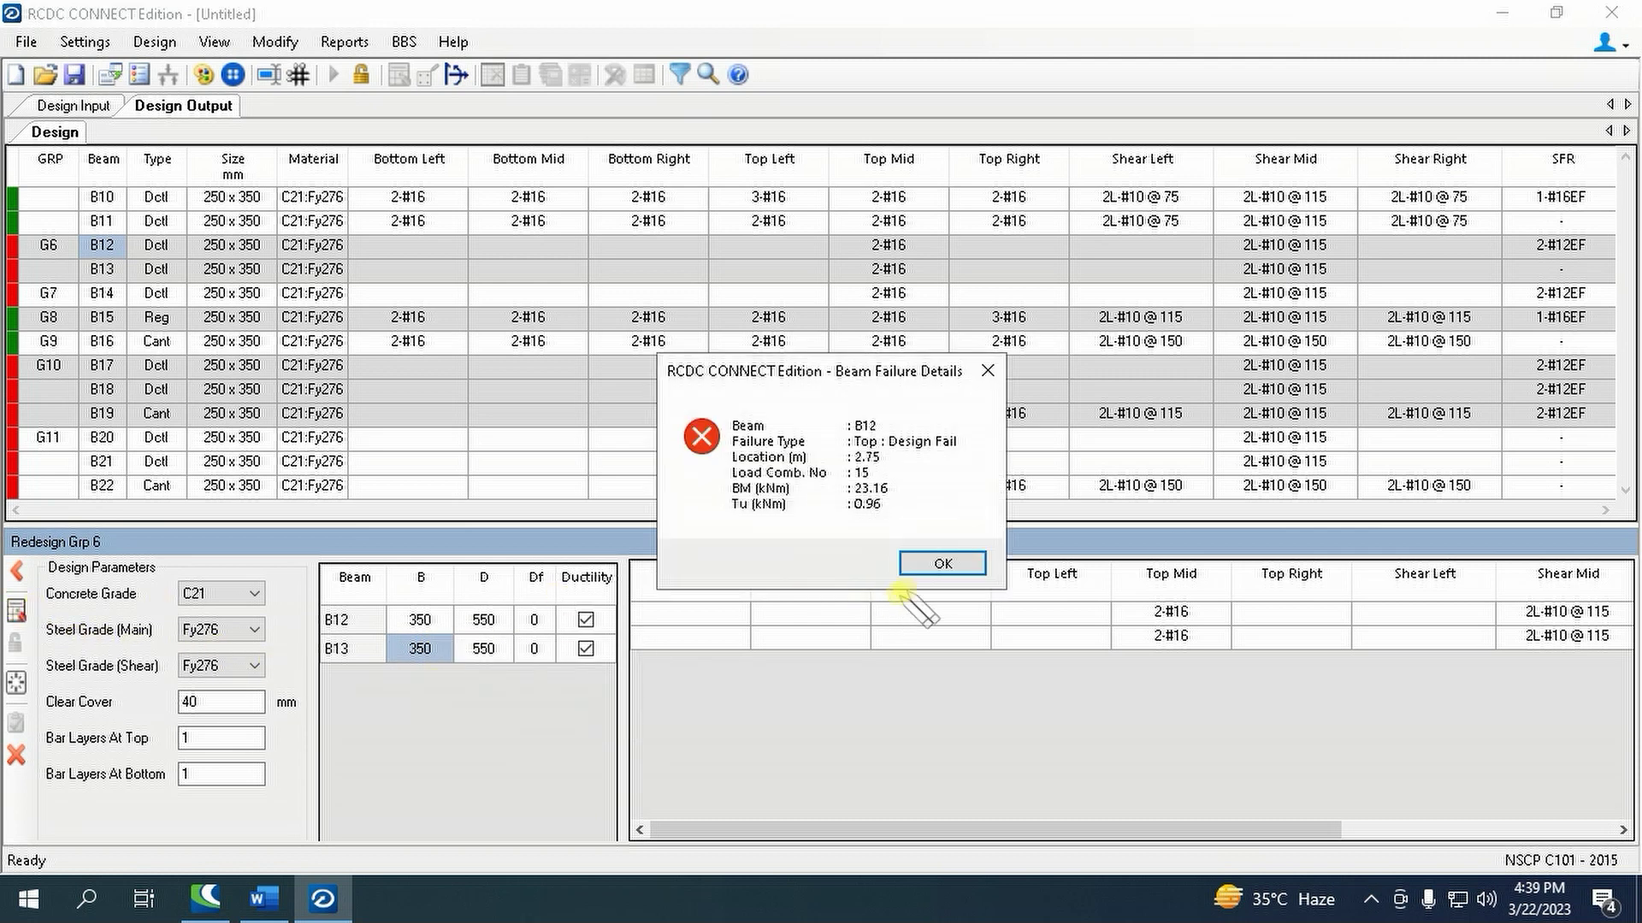
pyautogui.click(943, 563)
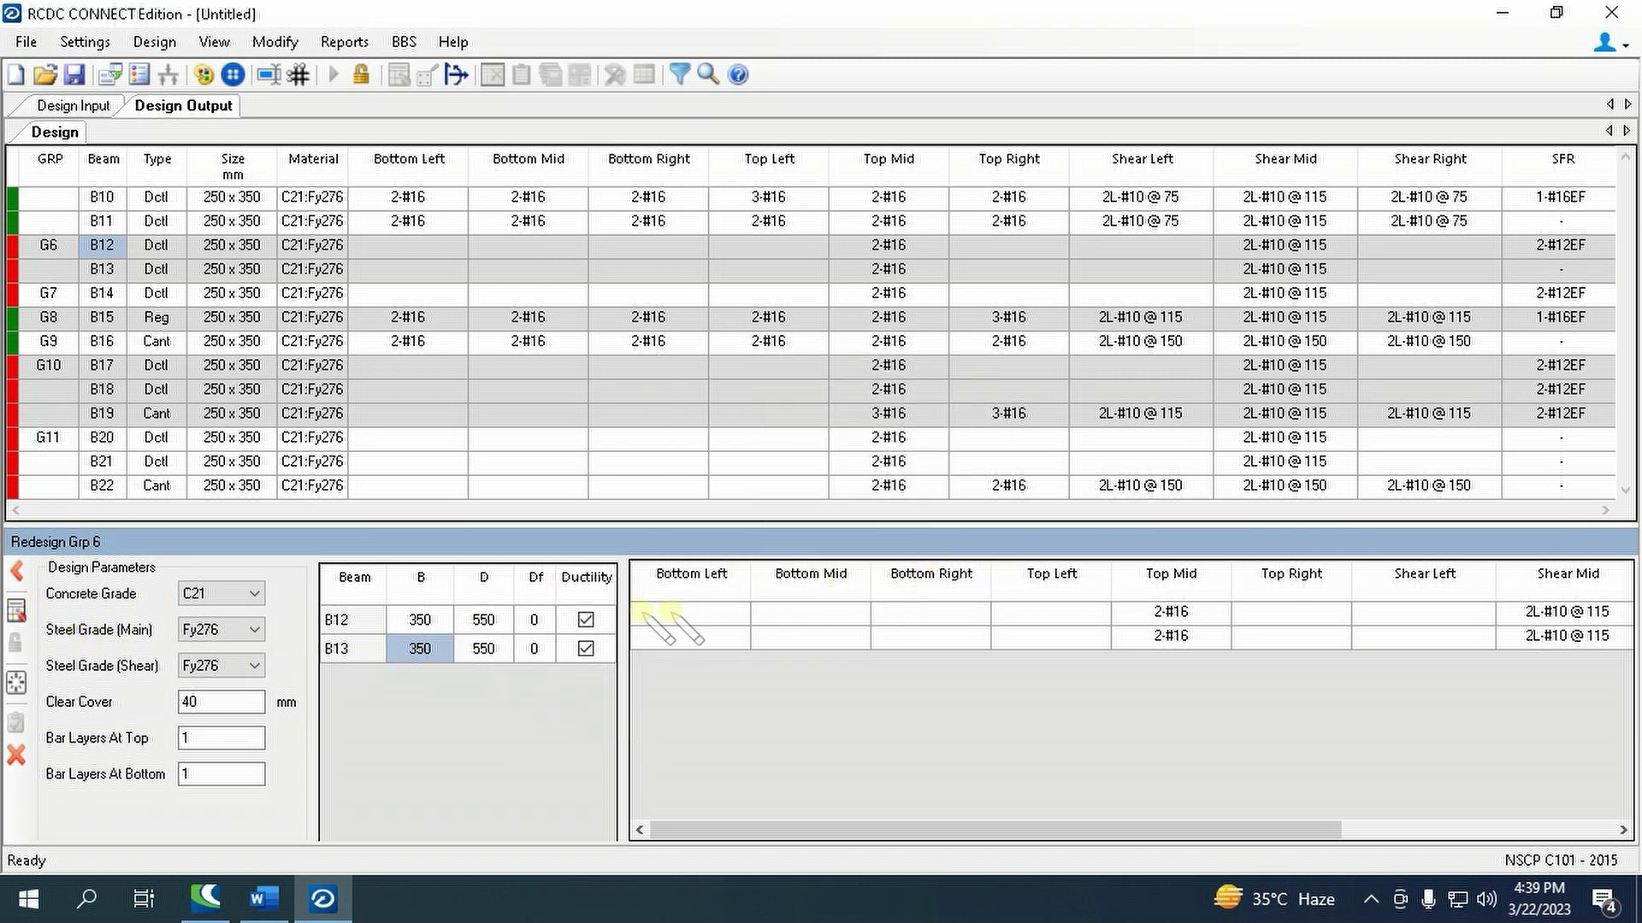
# - Set beam B12 to 400 mm width and 600 mm depth and copy that size to B13
pyautogui.click(425, 619)
pyautogui.write('400')
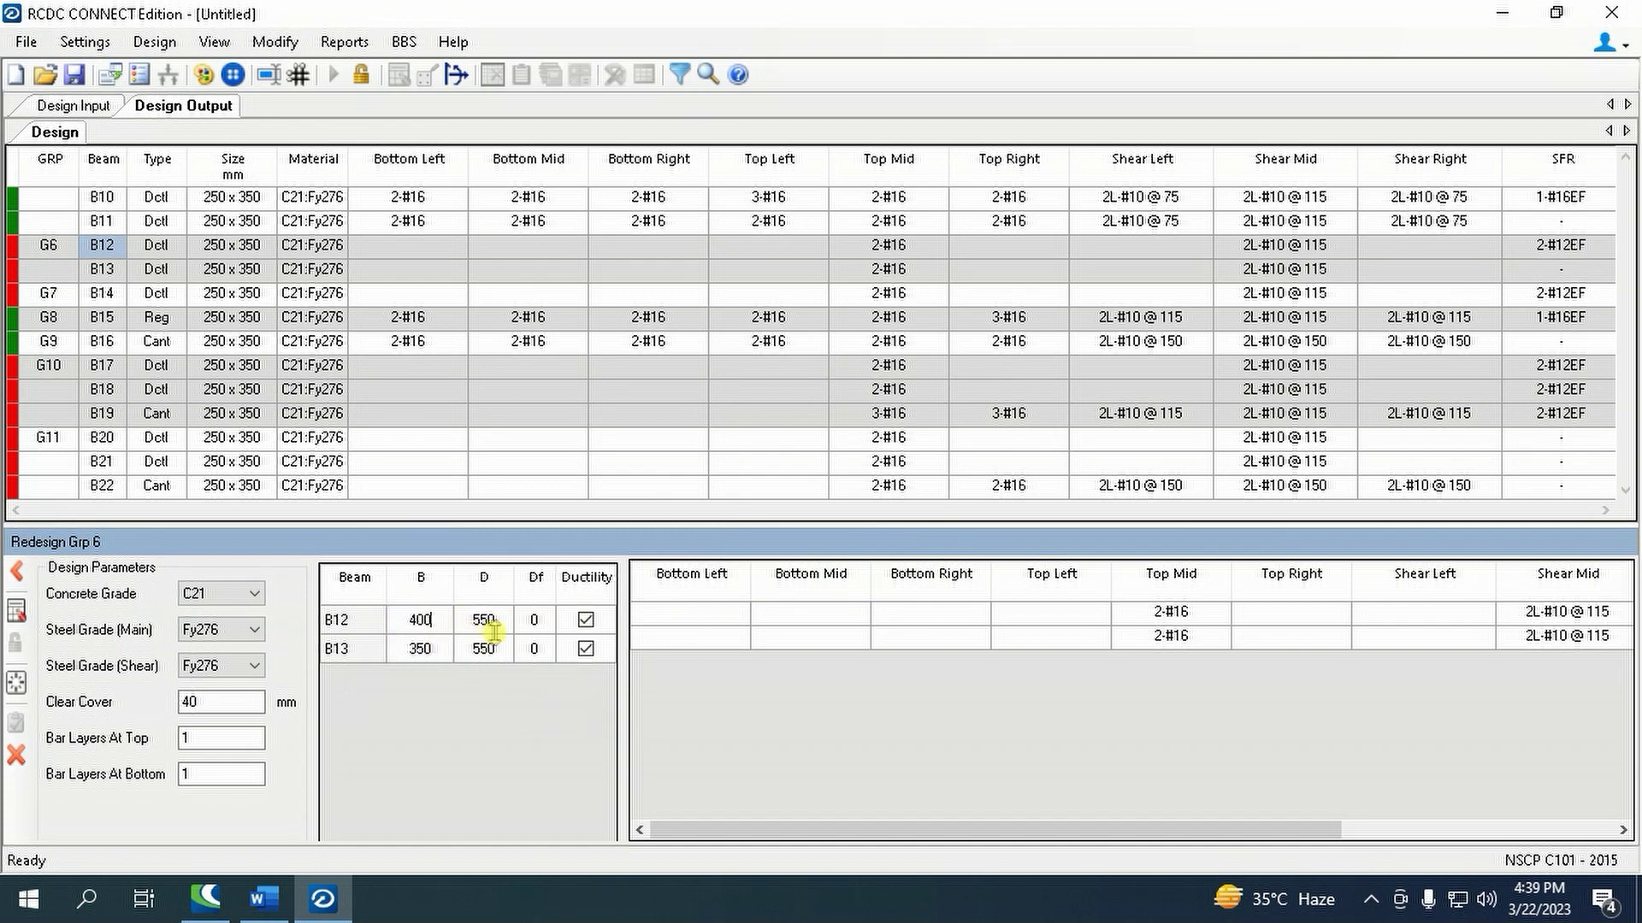
pyautogui.click(483, 618)
pyautogui.moveTo(422, 619); pyautogui.dragTo(484, 619)
pyautogui.rightClick(492, 624)
pyautogui.click(539, 637)
pyautogui.moveTo(420, 649); pyautogui.dragTo(485, 648)
pyautogui.rightClick(483, 648)
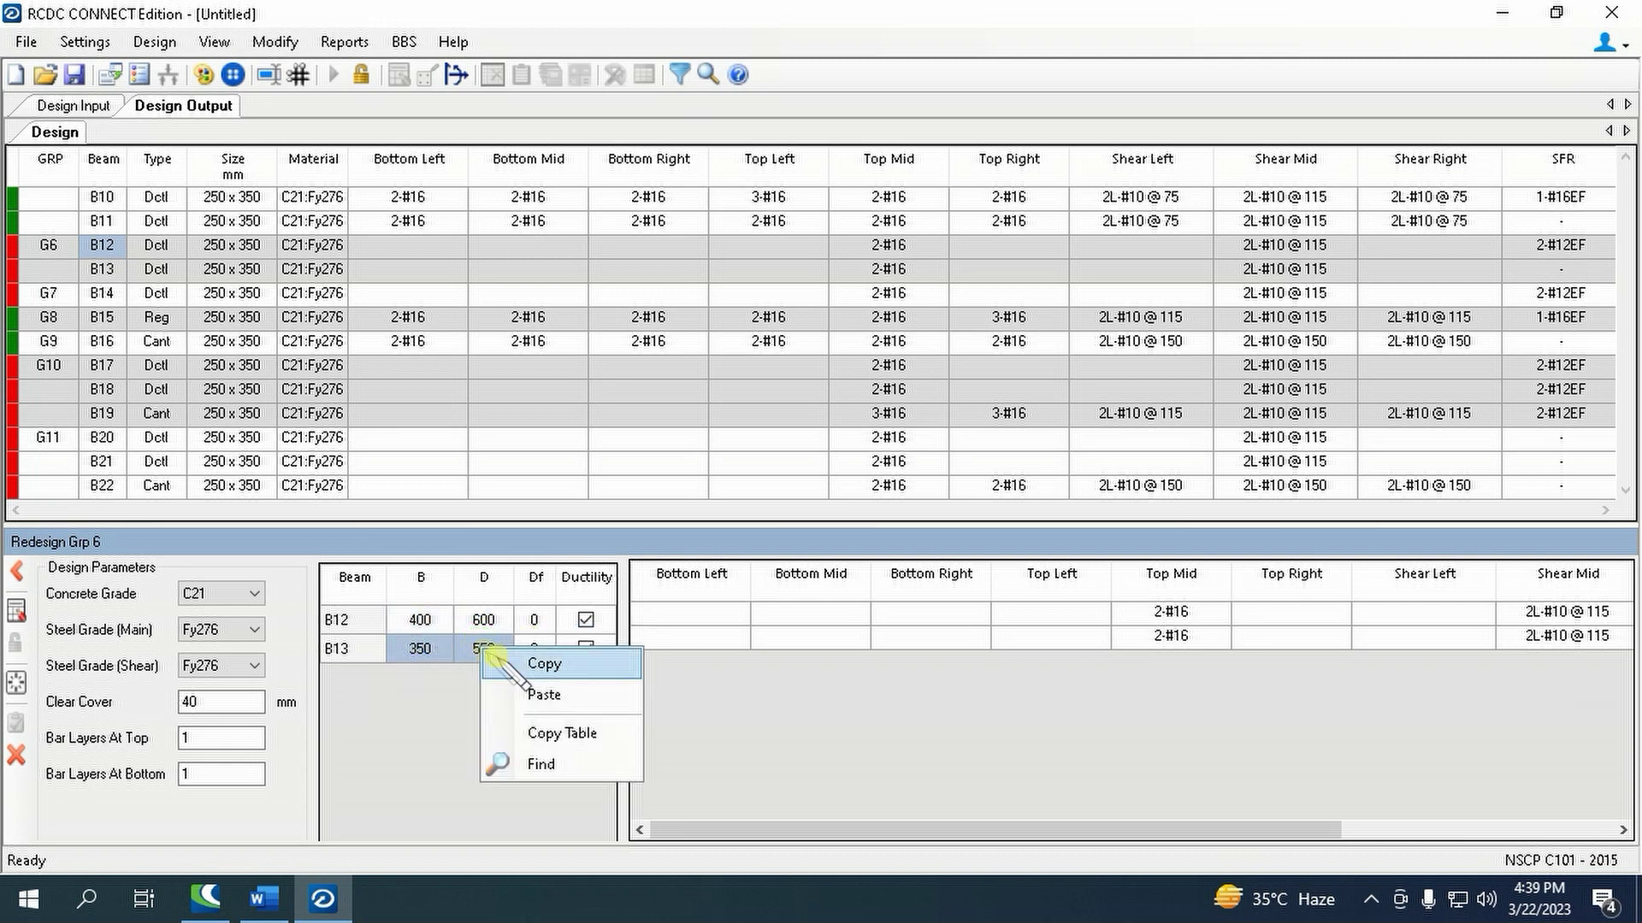
pyautogui.click(542, 684)
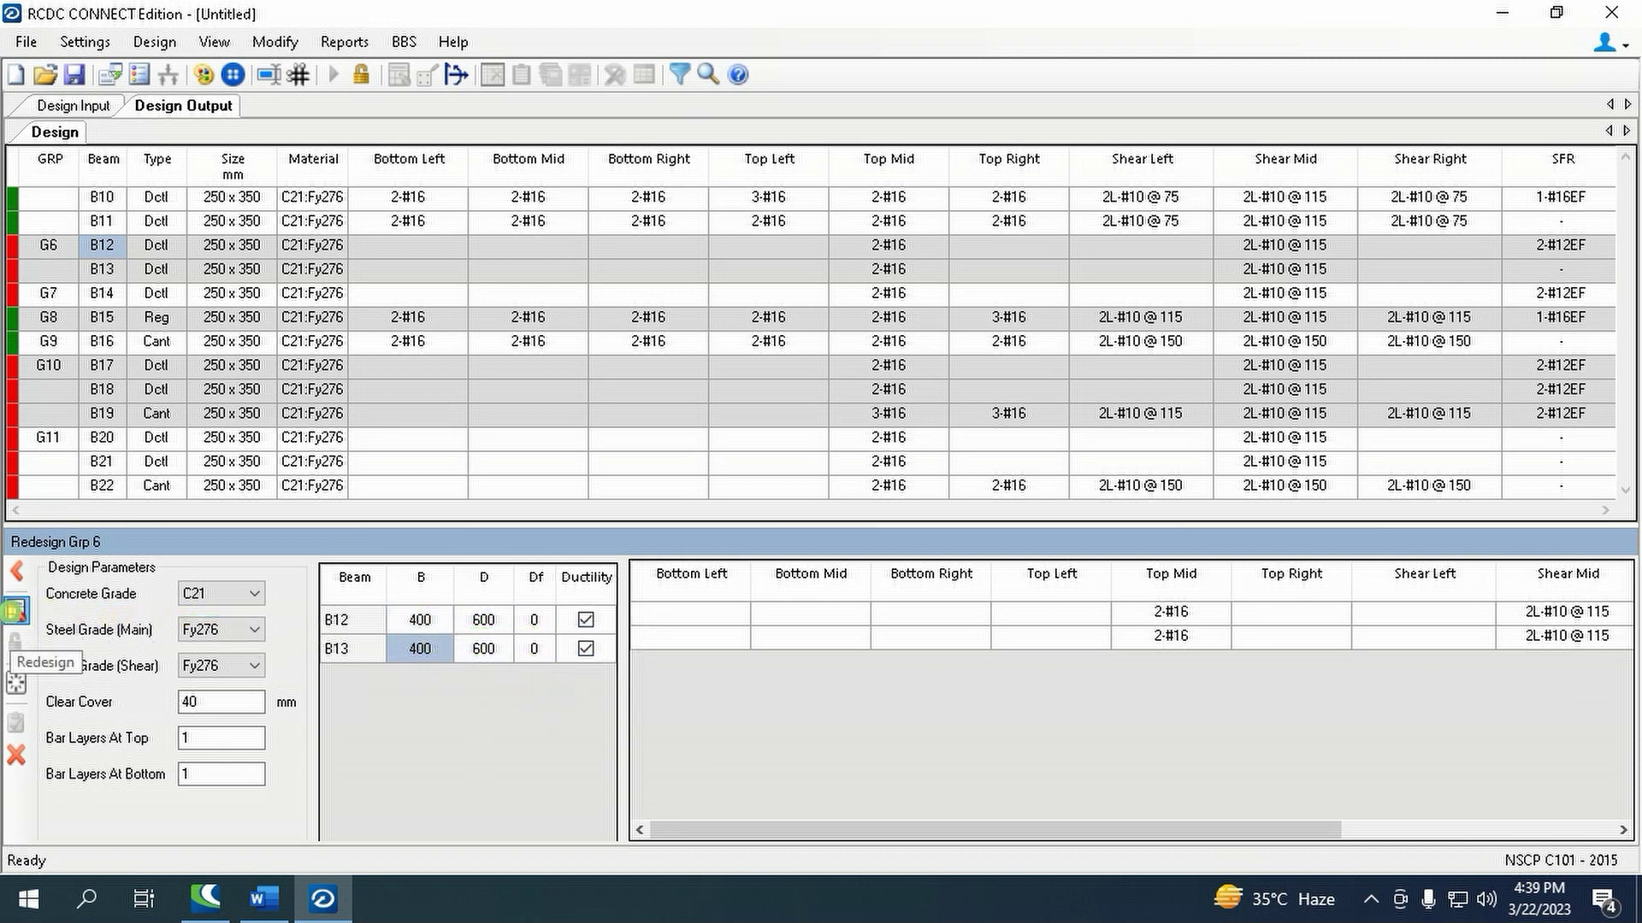
# - Try to redesign group G6 and set beam B12 to 450 mm width and 700 mm depth
pyautogui.click(14, 609)
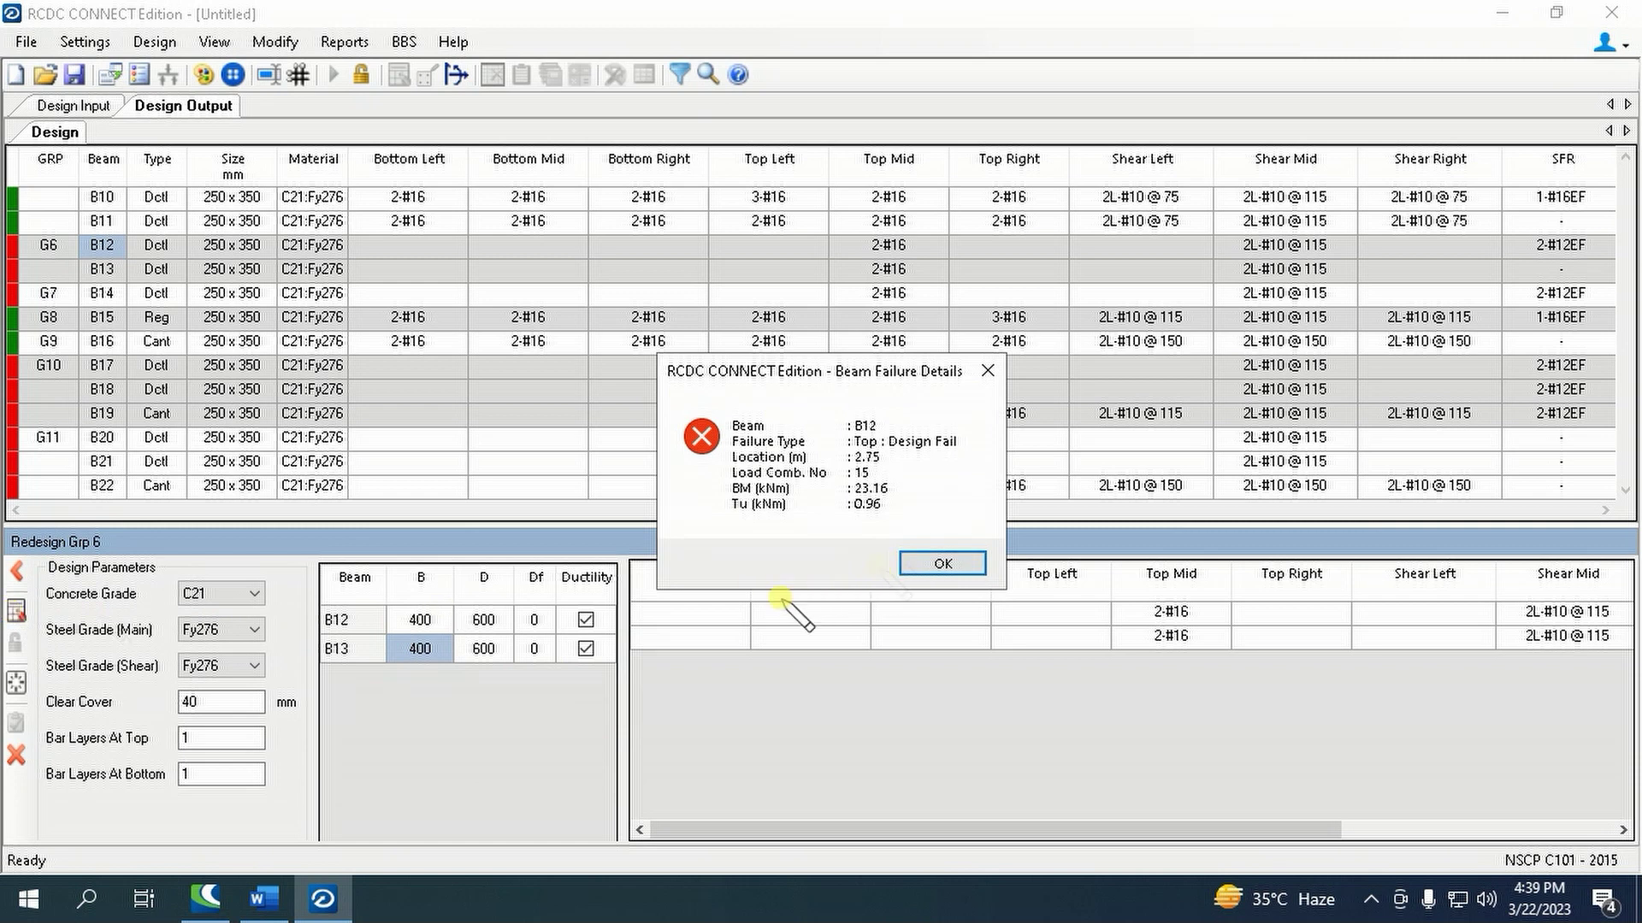
pyautogui.click(941, 562)
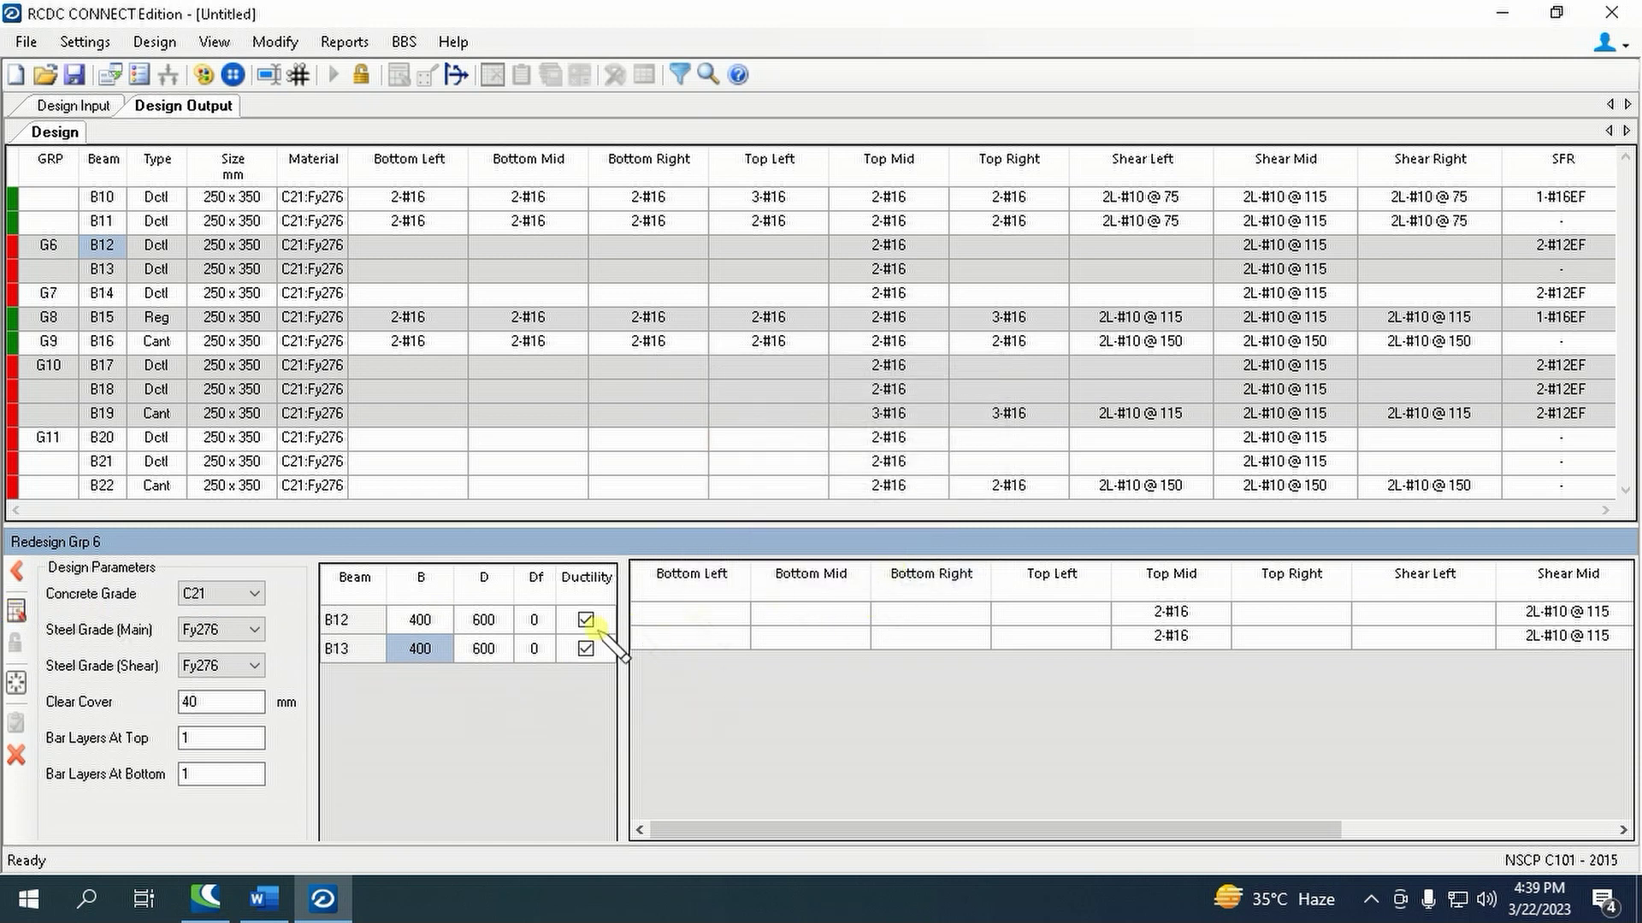
pyautogui.click(420, 620)
pyautogui.write('45')
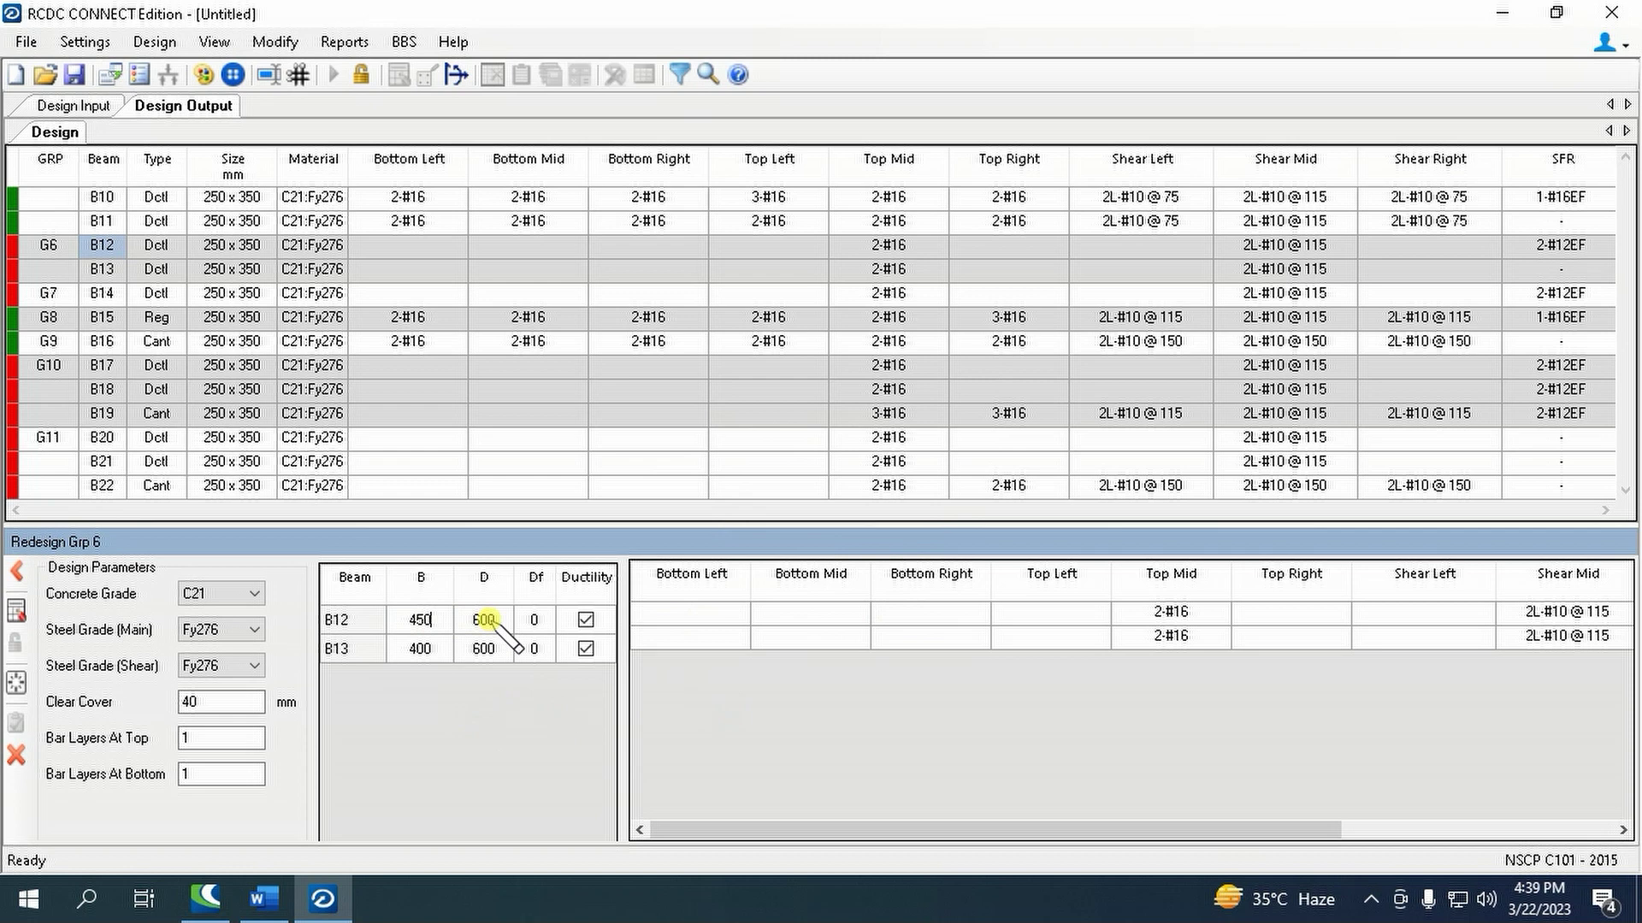
pyautogui.write('0')
pyautogui.click(484, 620)
pyautogui.write('70')
# - Copy beam B12's 450 x 700 mm size to B13 and try to redesign group G6 with it
pyautogui.moveTo(425, 630); pyautogui.dragTo(479, 648)
pyautogui.rightClick(470, 623)
pyautogui.click(532, 640)
pyautogui.rightClick(475, 649)
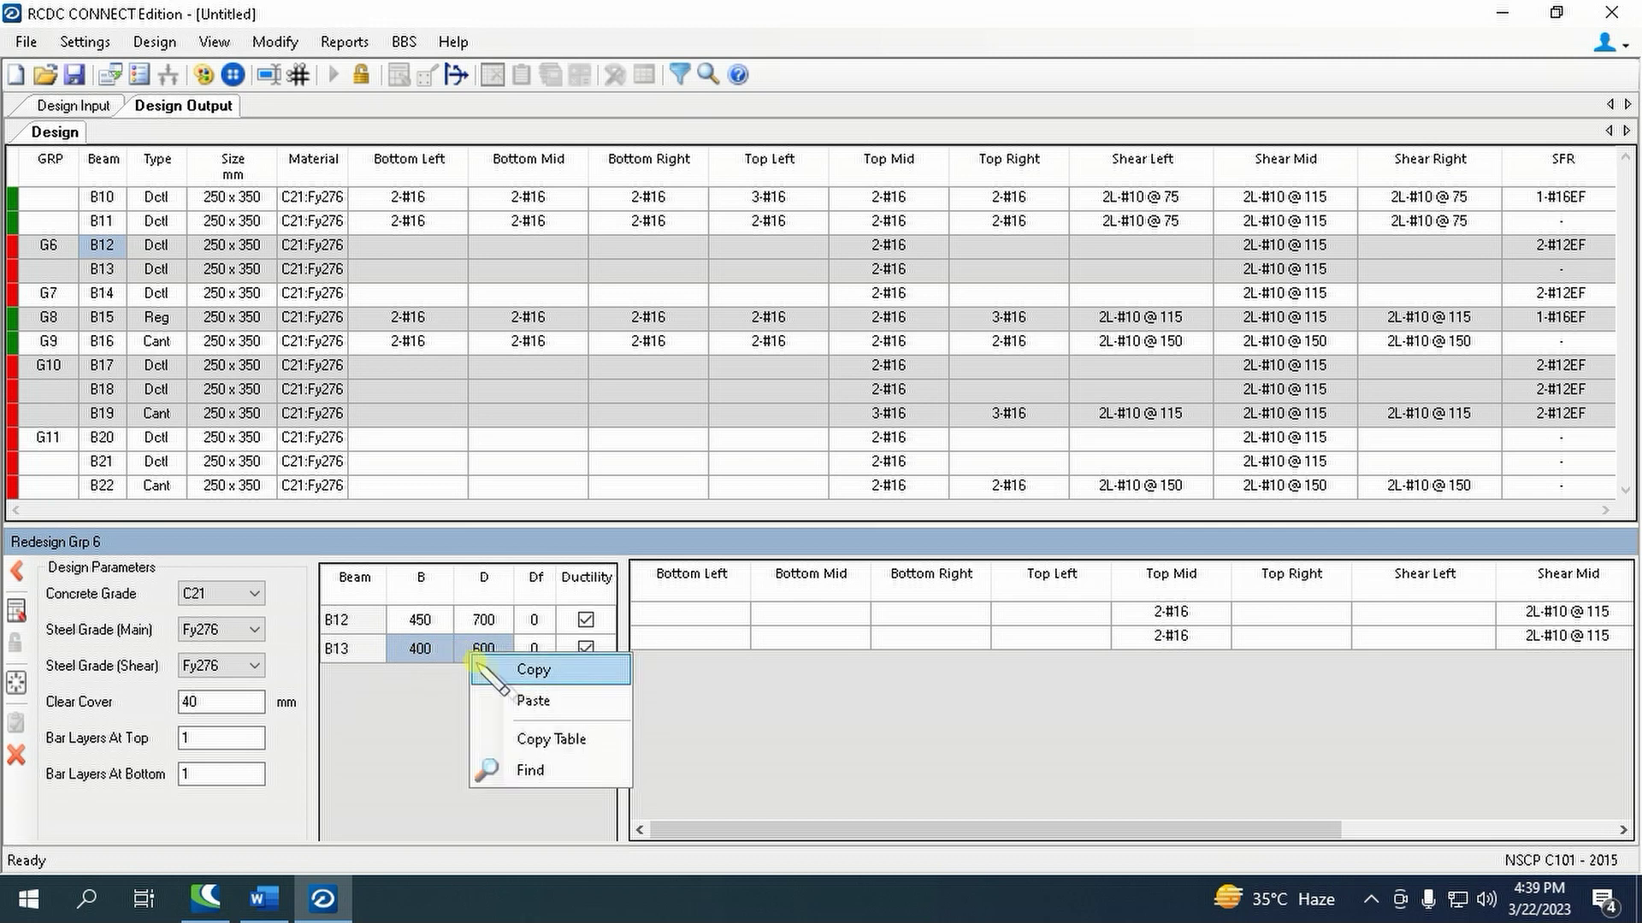
pyautogui.click(534, 699)
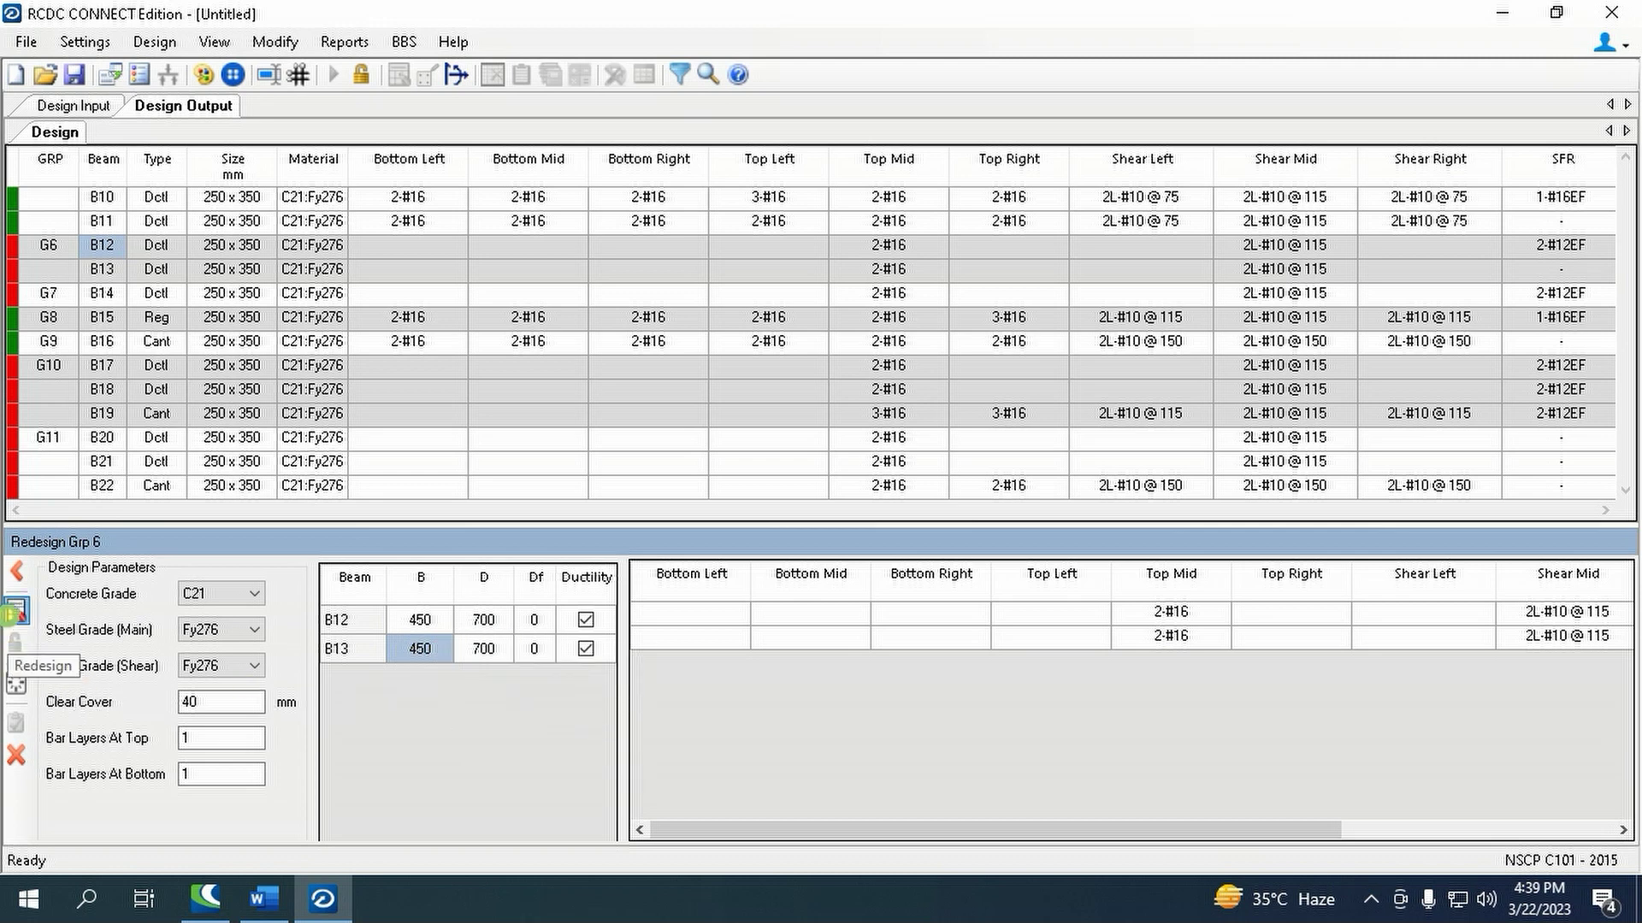
pyautogui.click(13, 621)
pyautogui.click(942, 563)
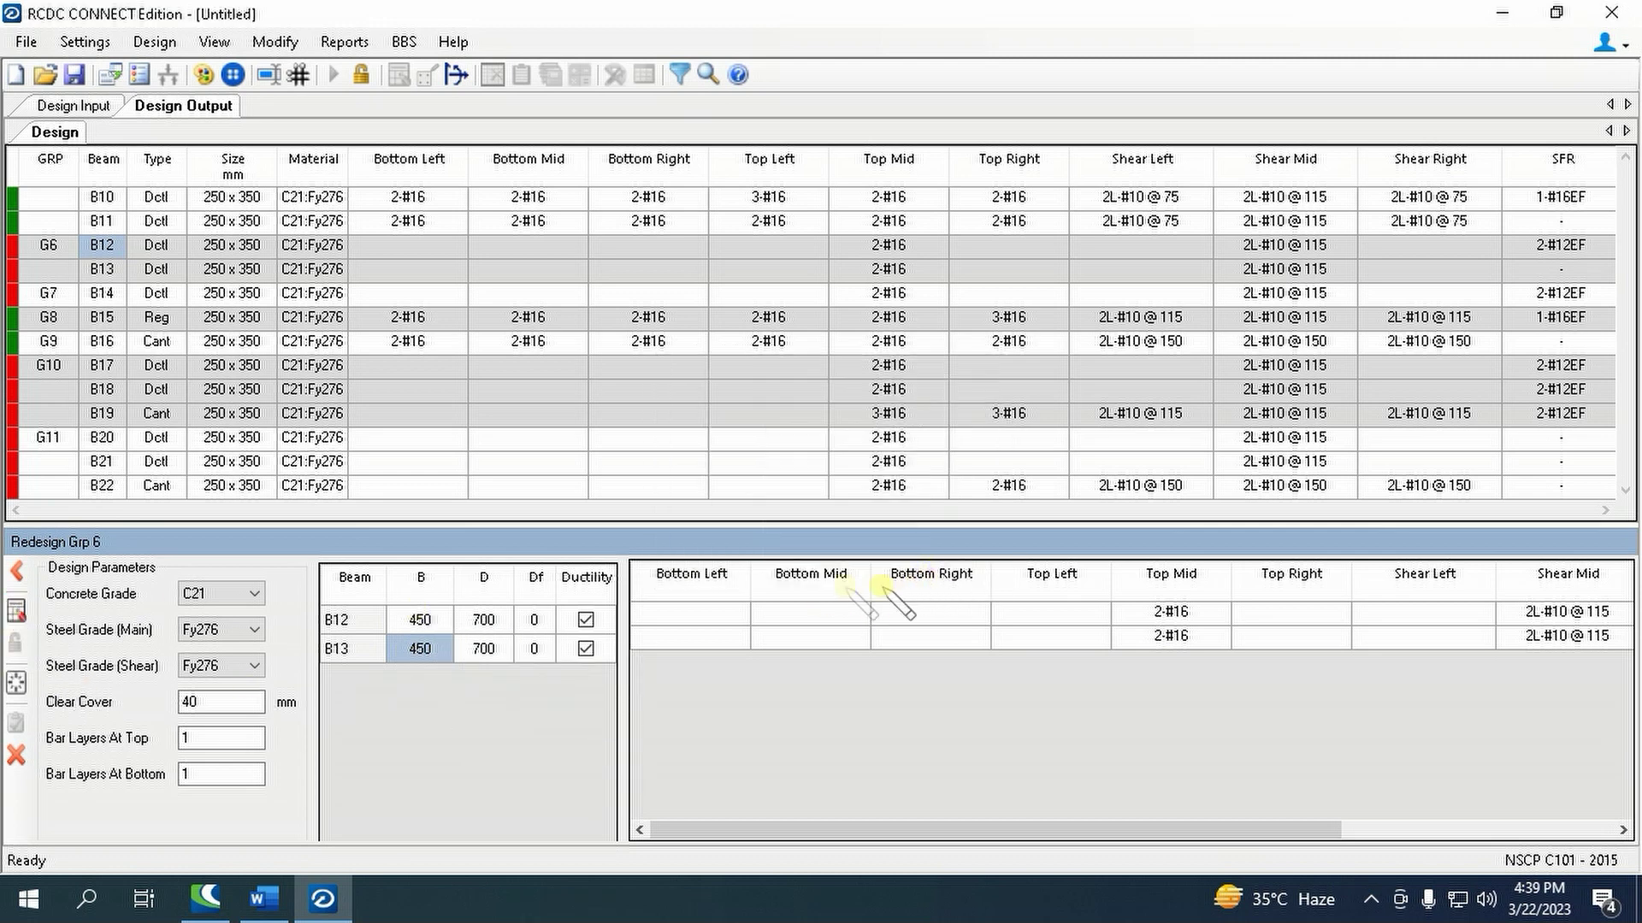
# - Leave the group G6 redesign and start a new project
pyautogui.click(19, 753)
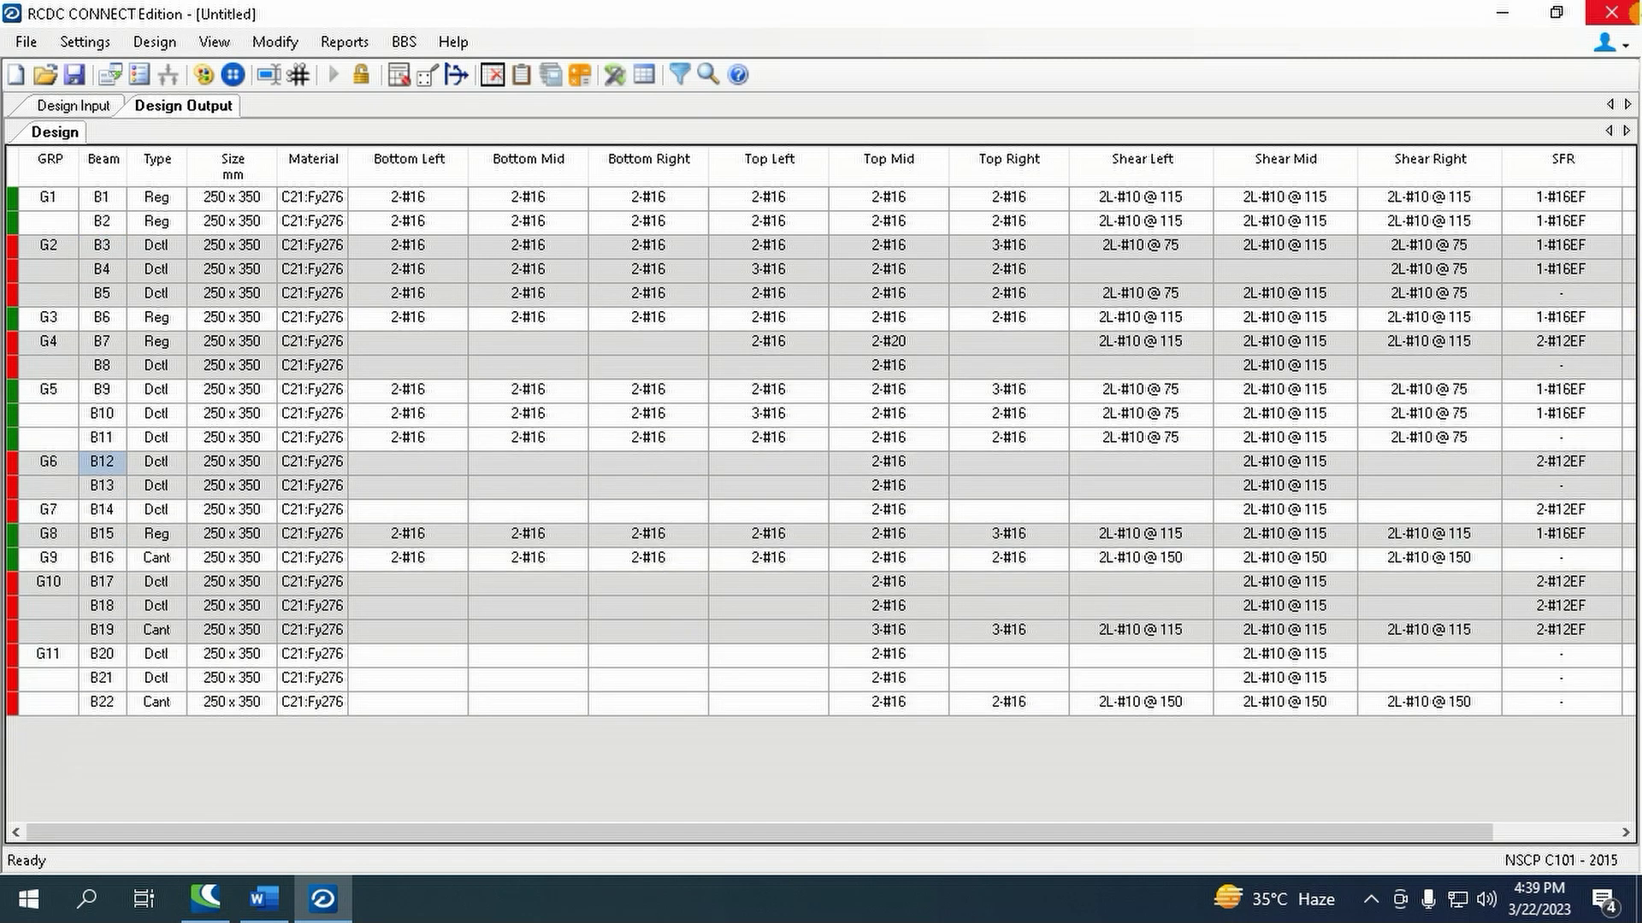
pyautogui.click(26, 41)
pyautogui.click(69, 71)
pyautogui.click(874, 535)
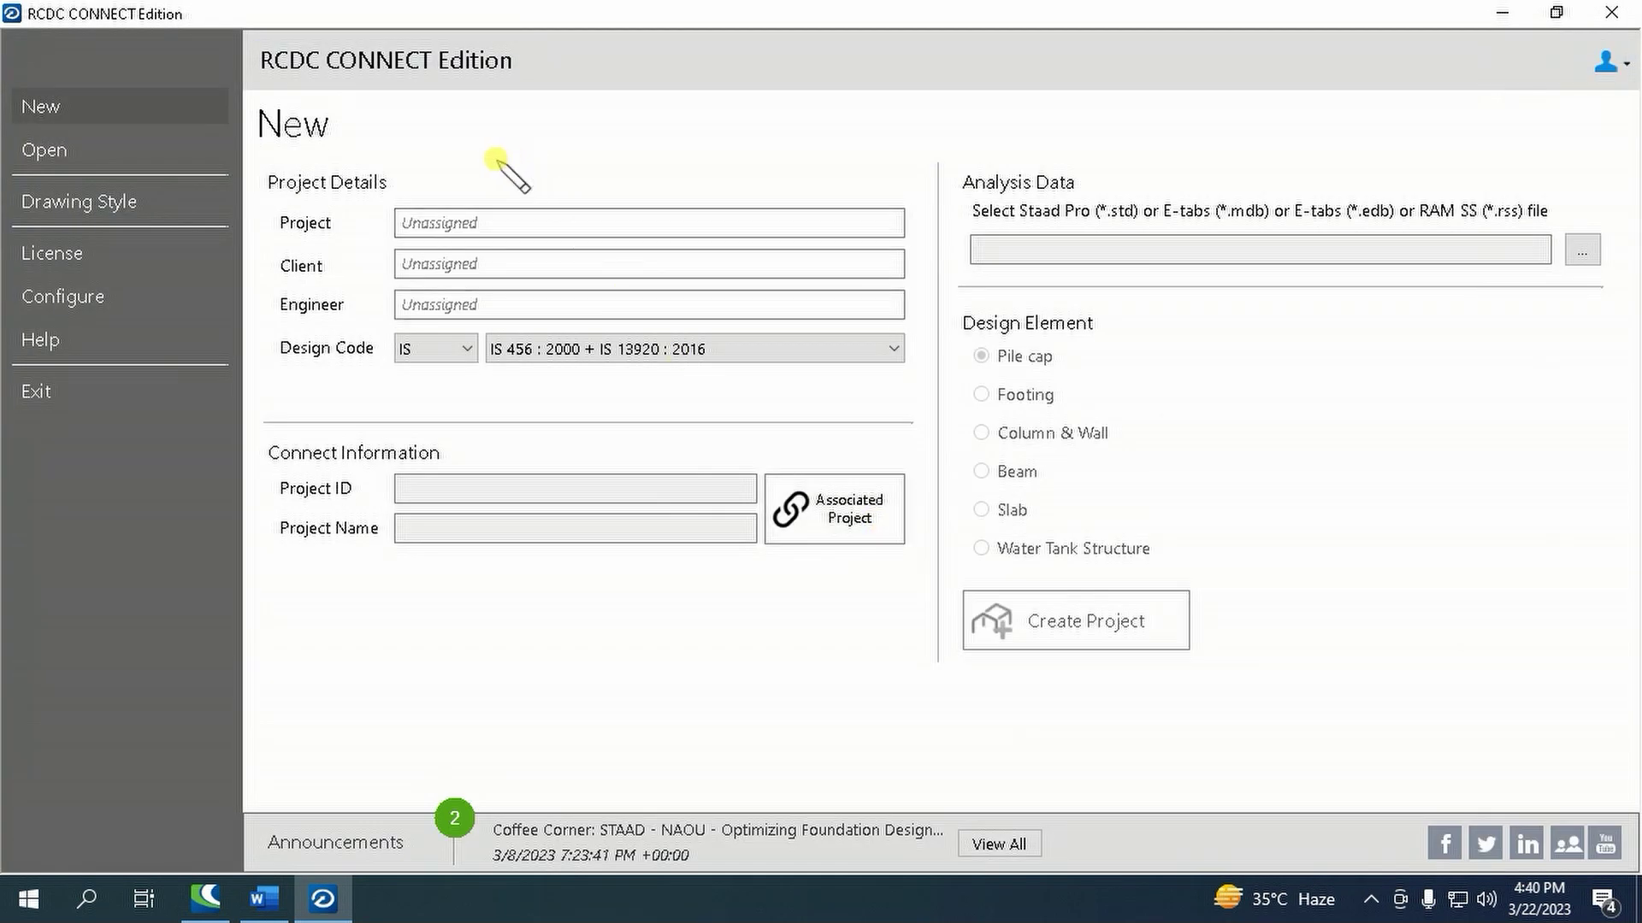
# - Fill in project th, client g and engineer h, and choose NSCP as the design code
pyautogui.doubleClick(473, 222)
pyautogui.write('th')
pyautogui.click(468, 263)
pyautogui.write('g')
pyautogui.click(440, 304)
pyautogui.write('h')
pyautogui.click(453, 348)
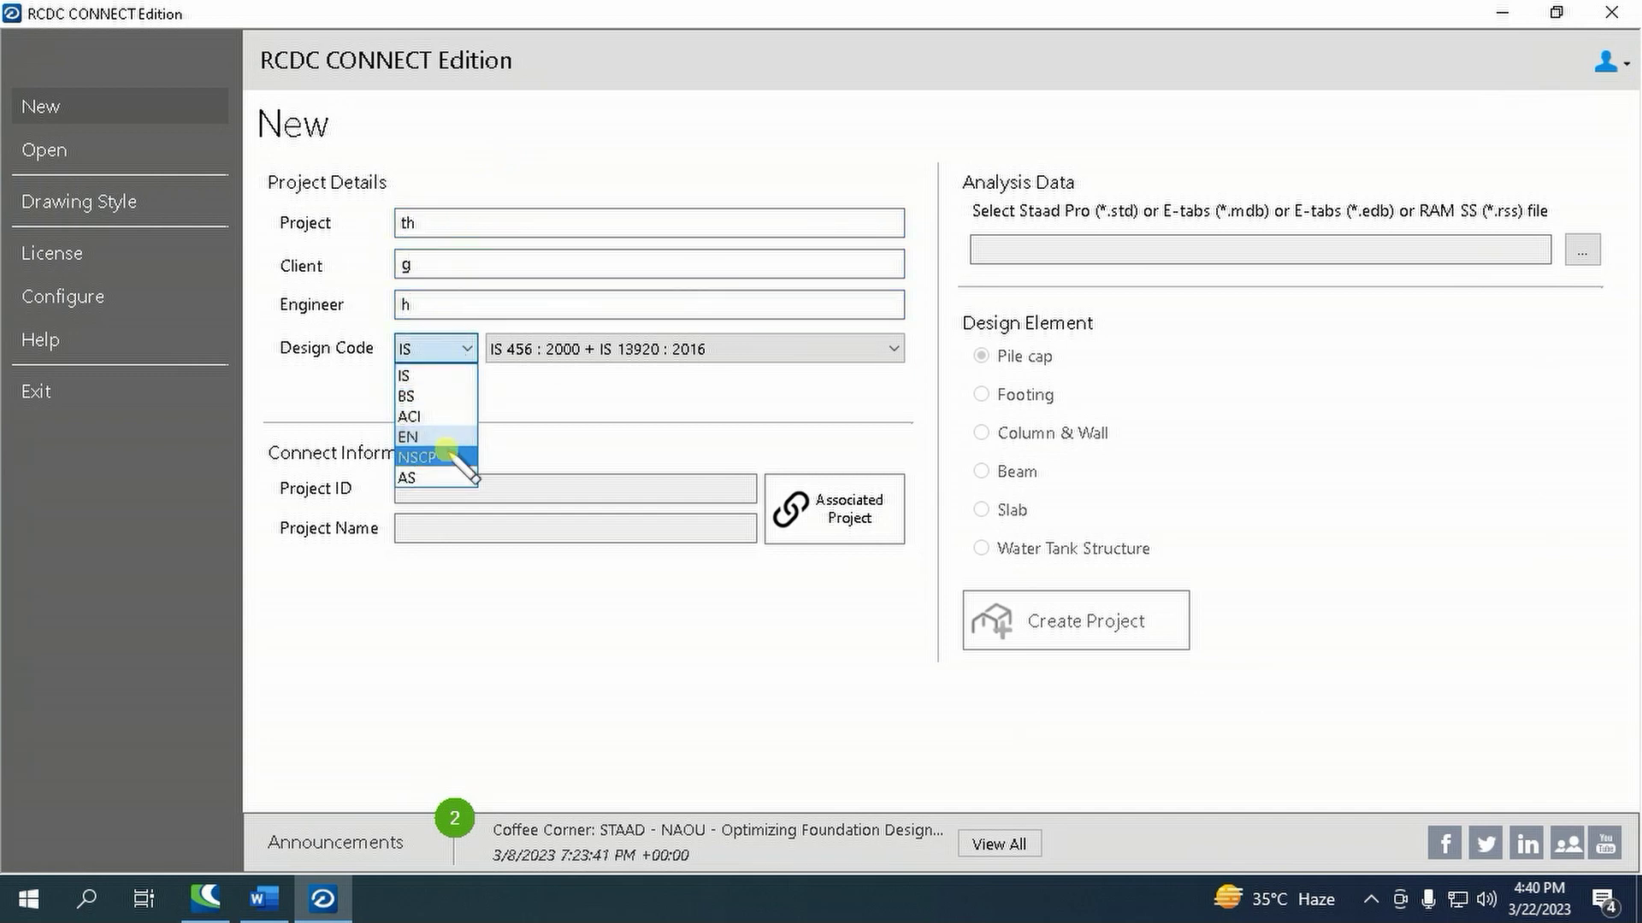
pyautogui.click(440, 457)
# - Load the TWO-STOREY RESIDENTIAL HOUSE.STD analysis file and create a Column & Wall project from it
pyautogui.click(1584, 250)
pyautogui.doubleClick(290, 206)
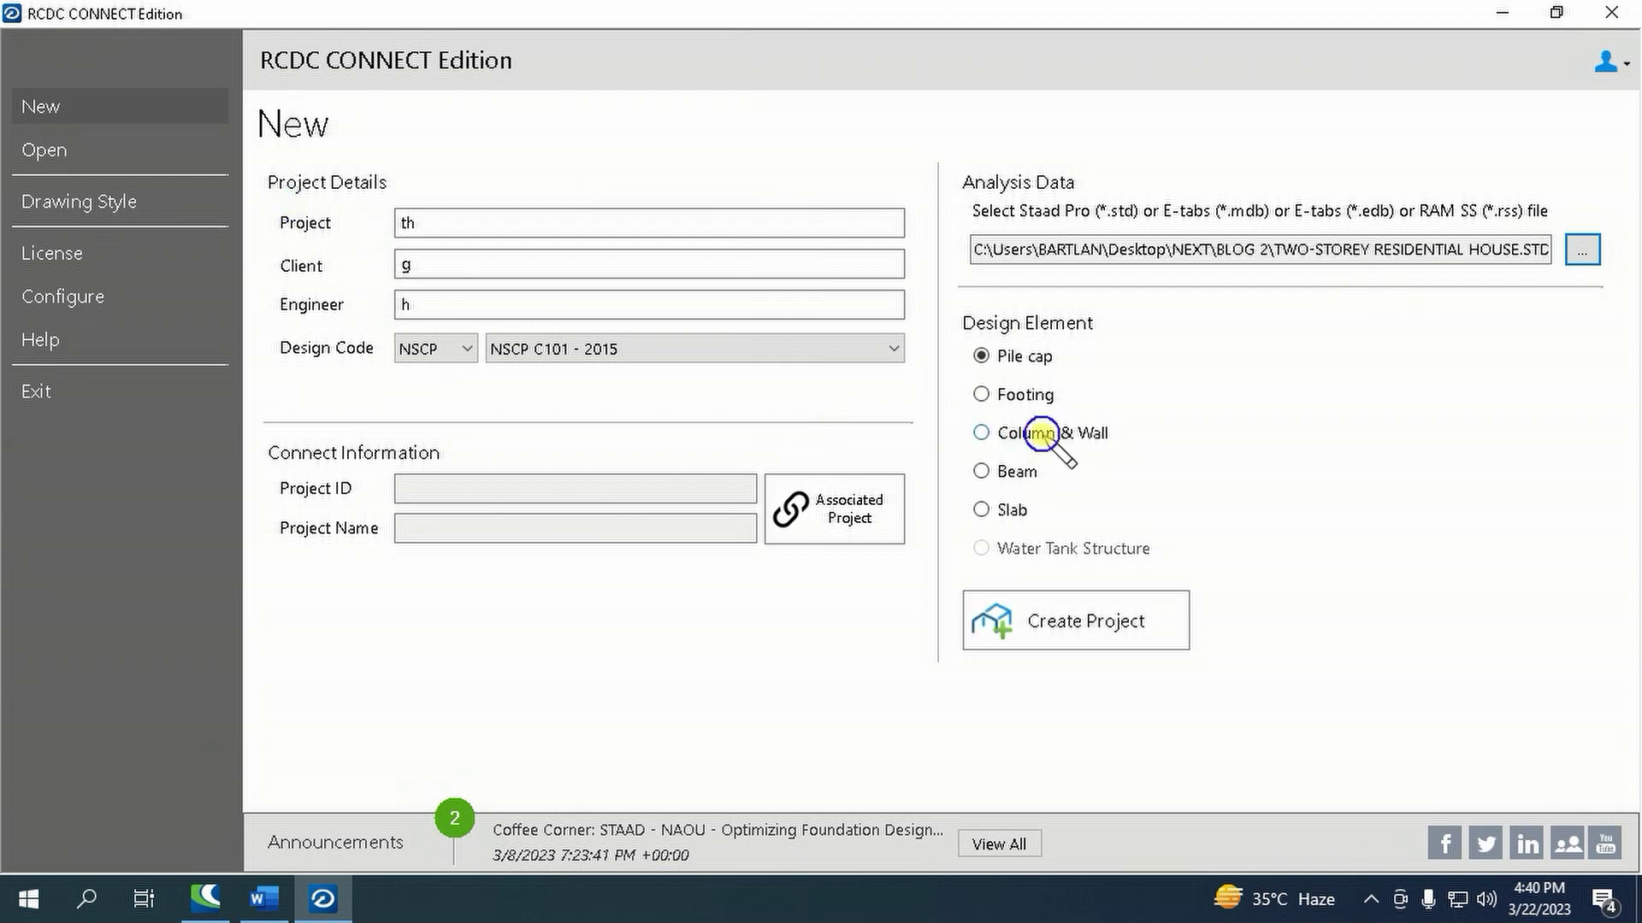
pyautogui.click(1044, 433)
pyautogui.click(1088, 621)
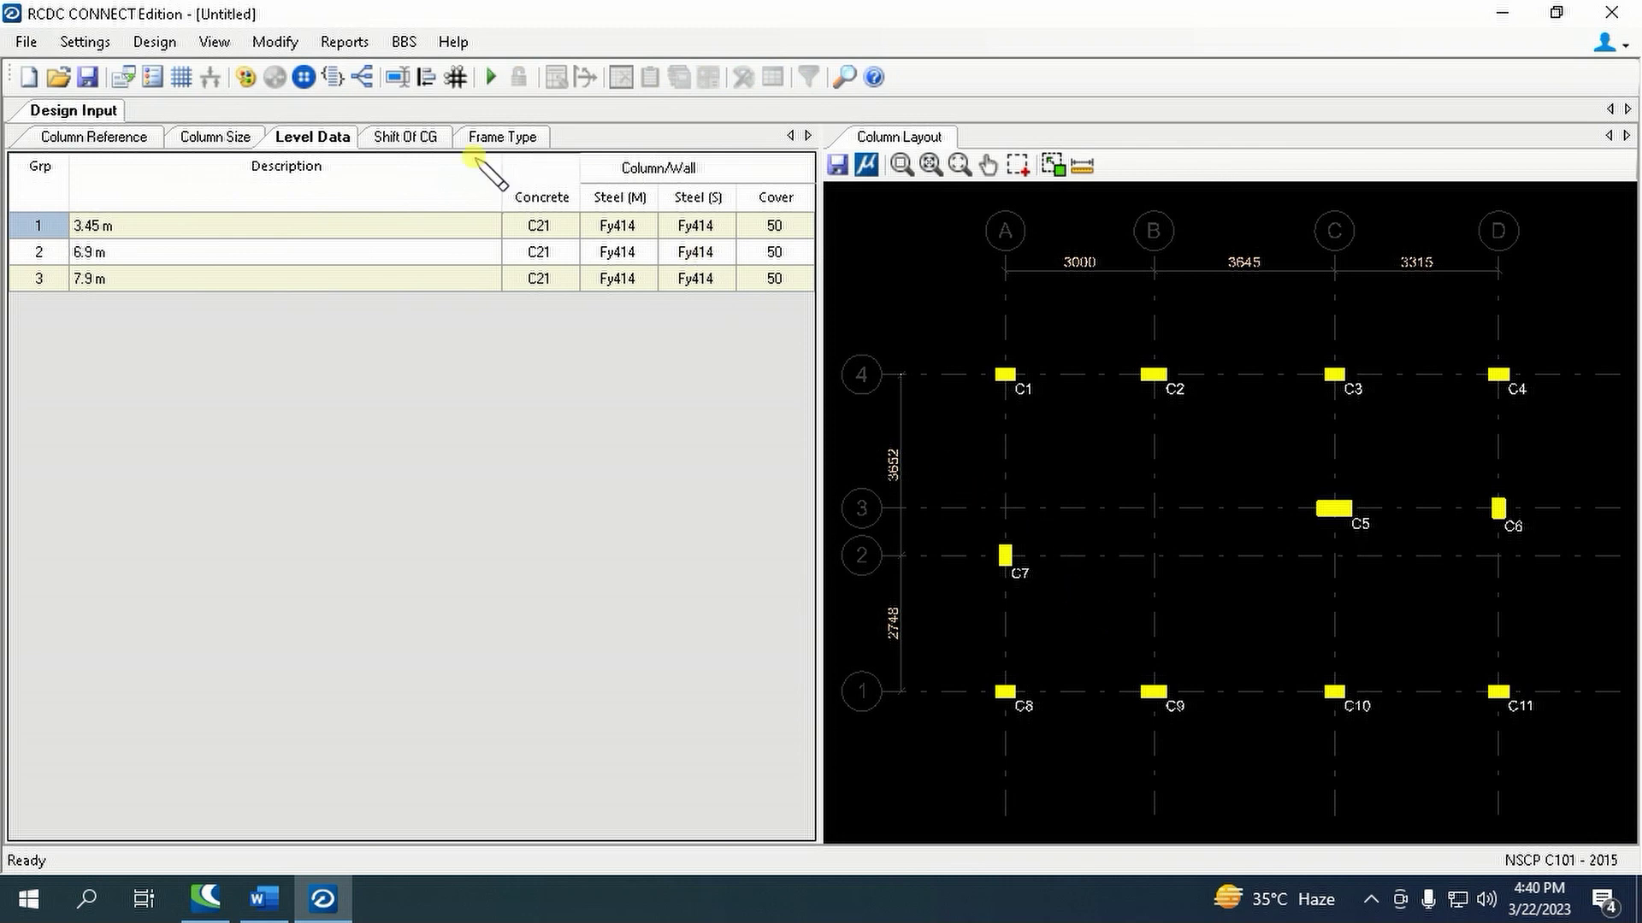
# - Enable special ductile design with a response modification coefficient of 8.5 and turn off design optimization in the design settings
pyautogui.click(85, 42)
pyautogui.click(111, 70)
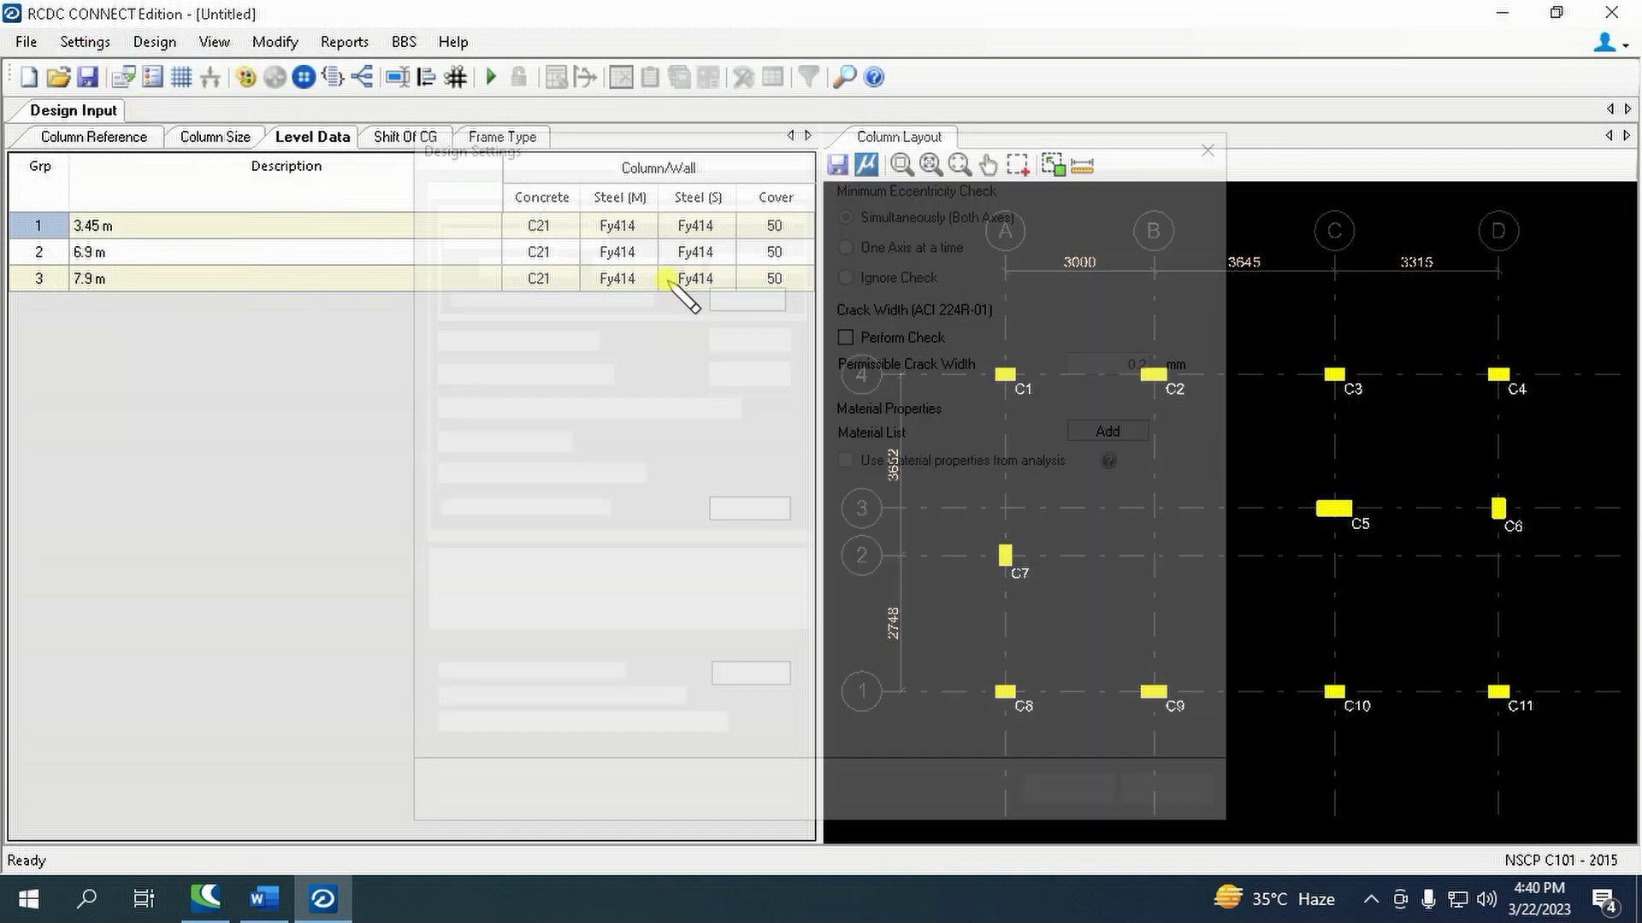
pyautogui.click(744, 266)
pyautogui.click(740, 299)
pyautogui.press('Tab')
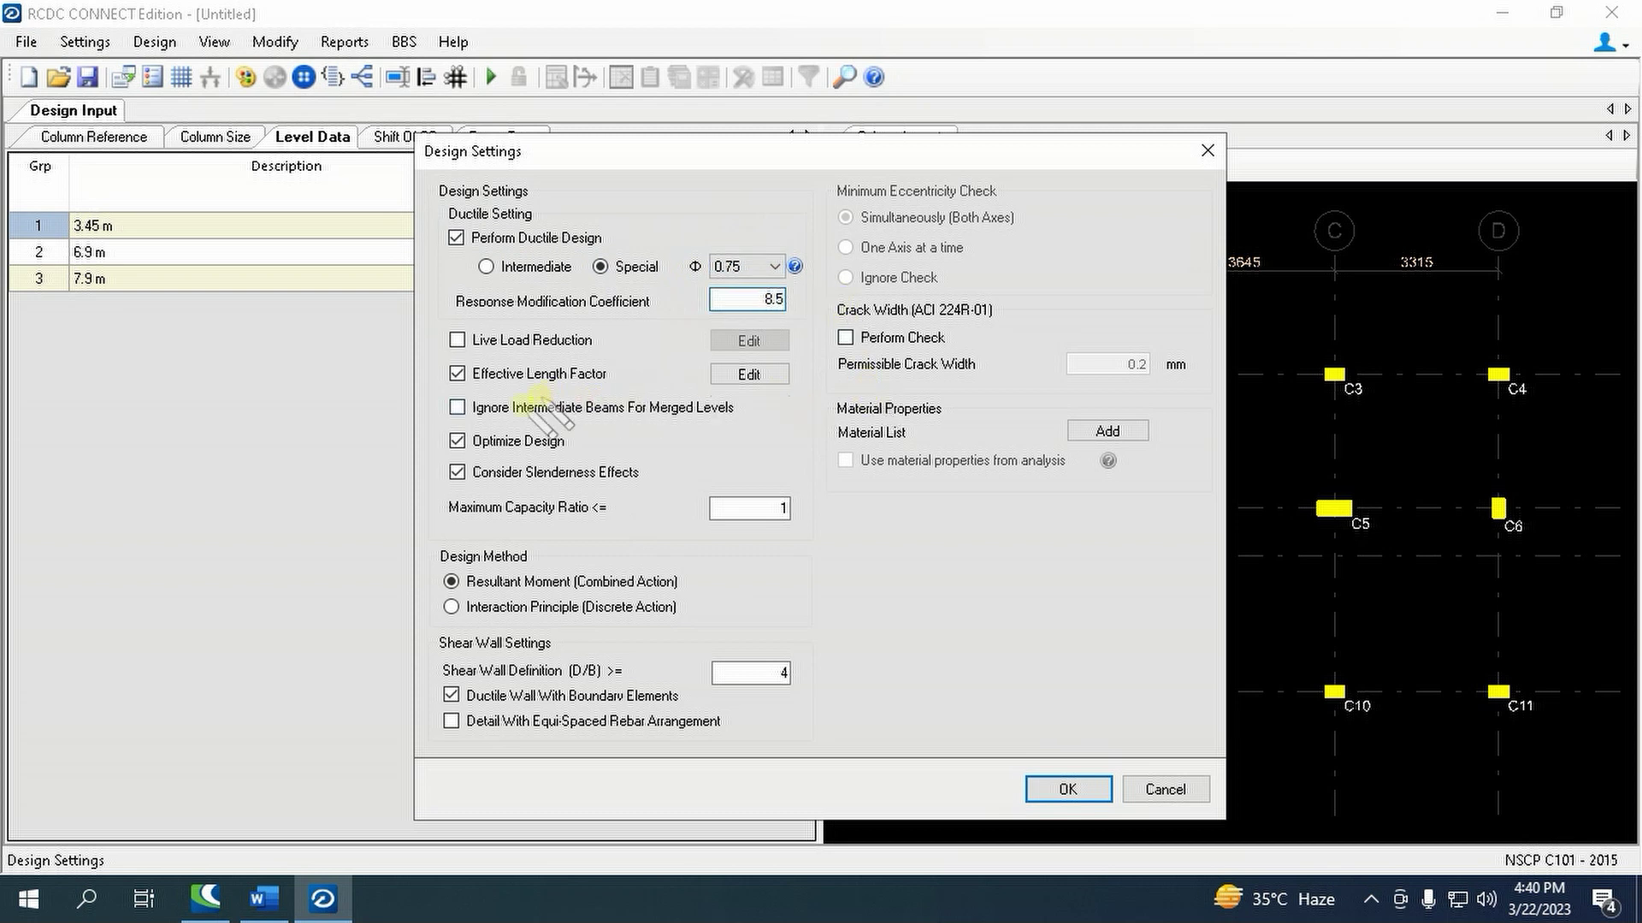
pyautogui.click(477, 440)
pyautogui.click(1060, 787)
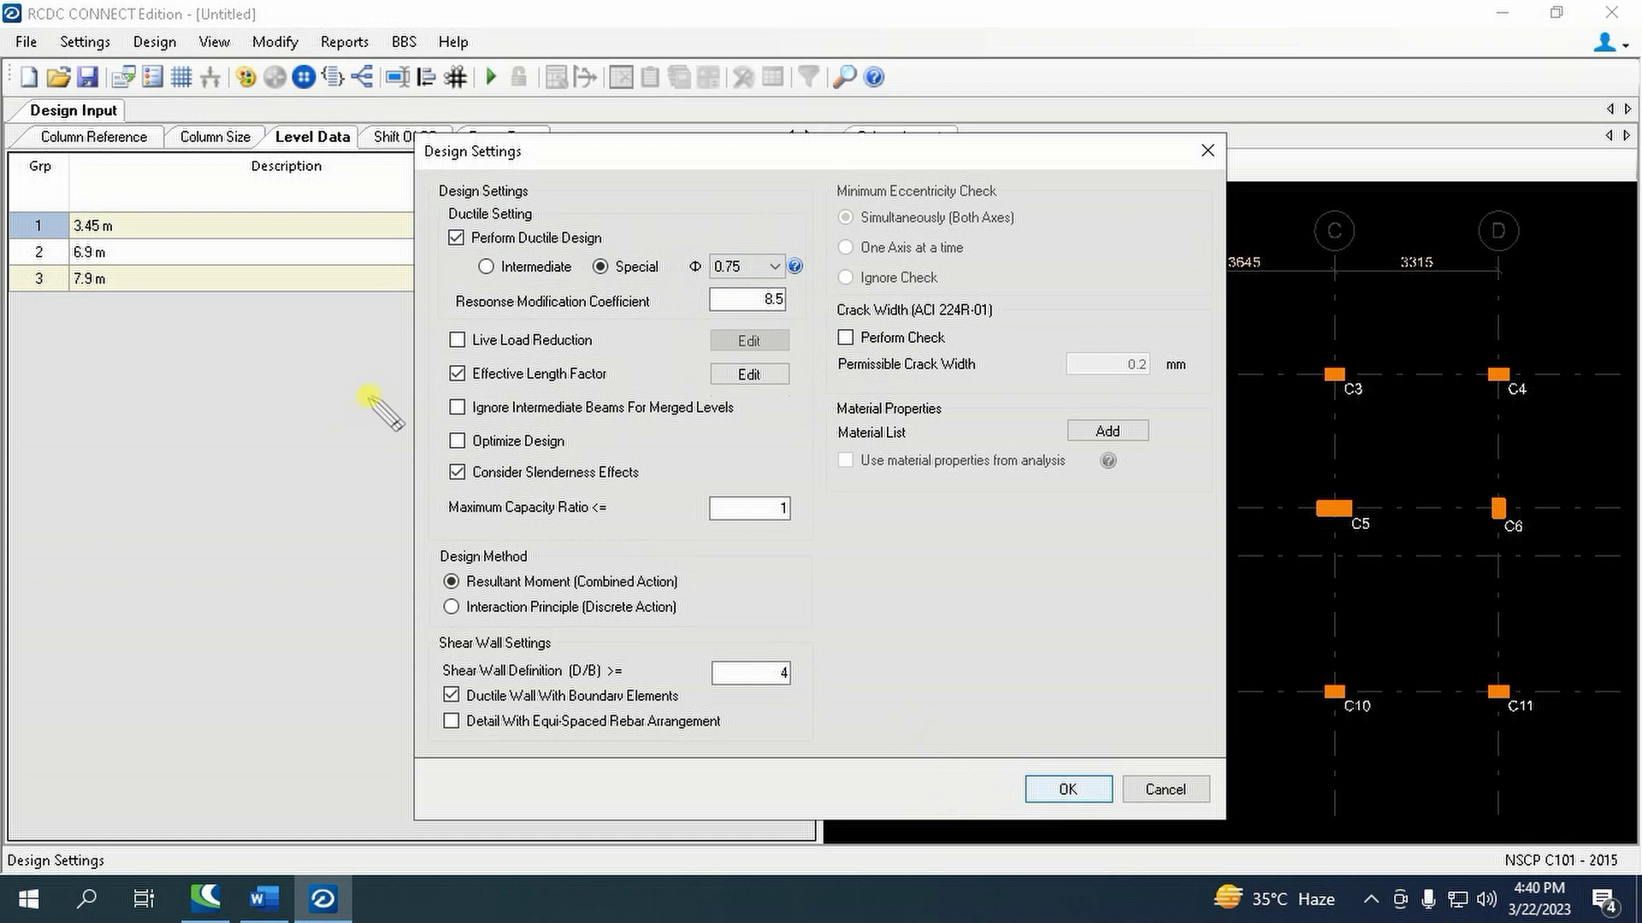
# - In the level data, set the beam steel to Fy276 and the beam cover to 40 mm at all three levels
pyautogui.click(314, 138)
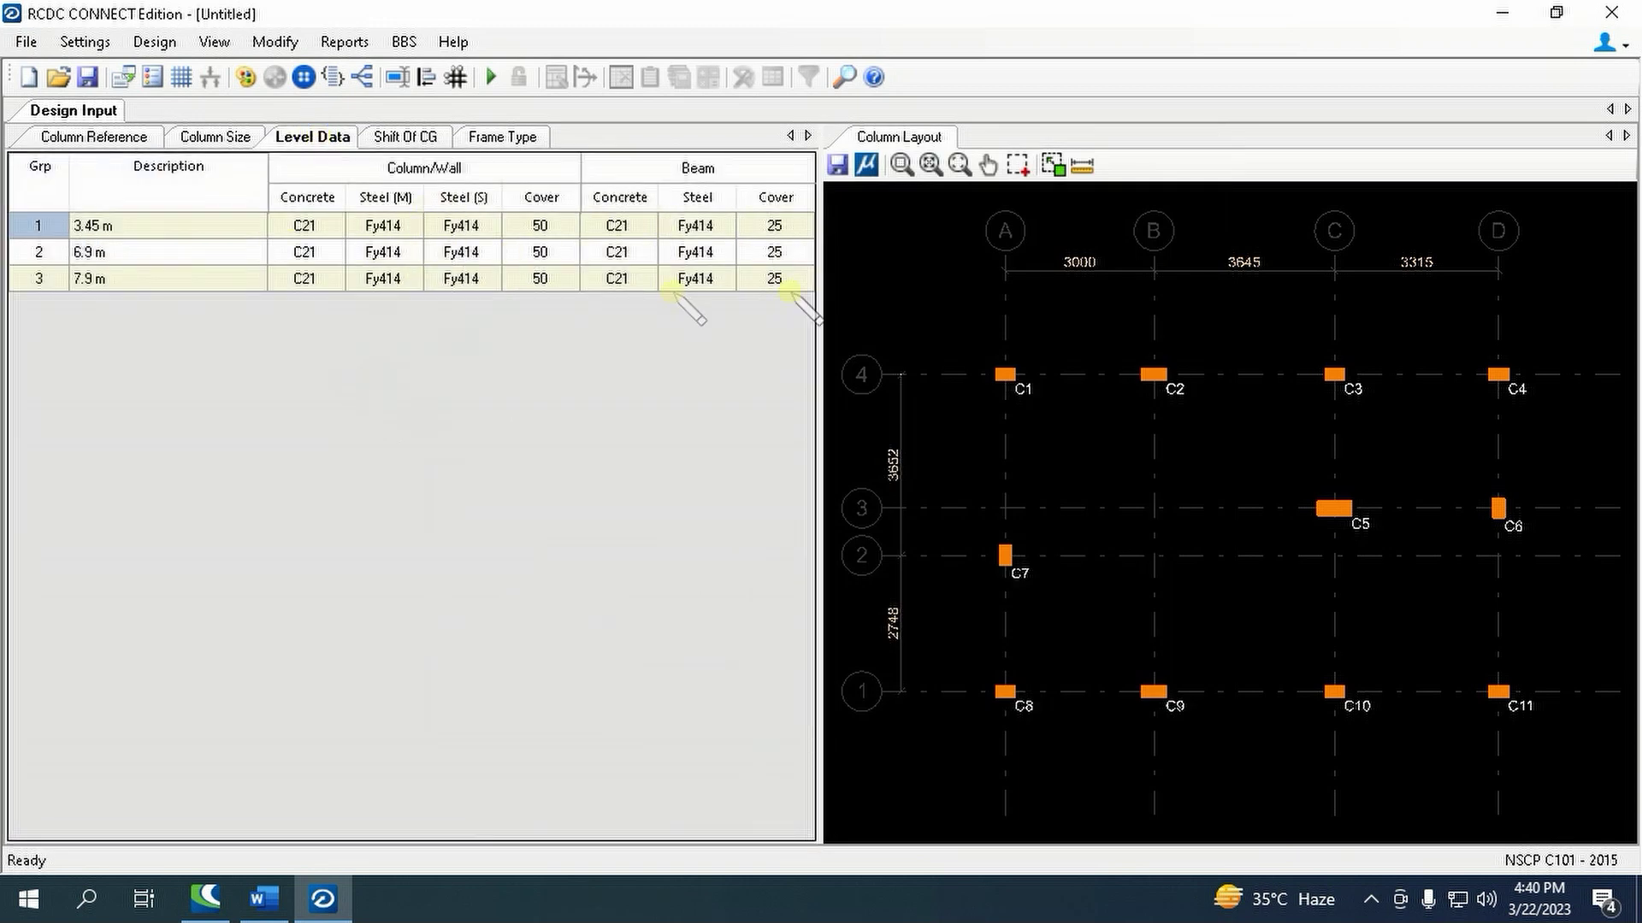
pyautogui.click(774, 226)
pyautogui.write('40')
pyautogui.click(729, 229)
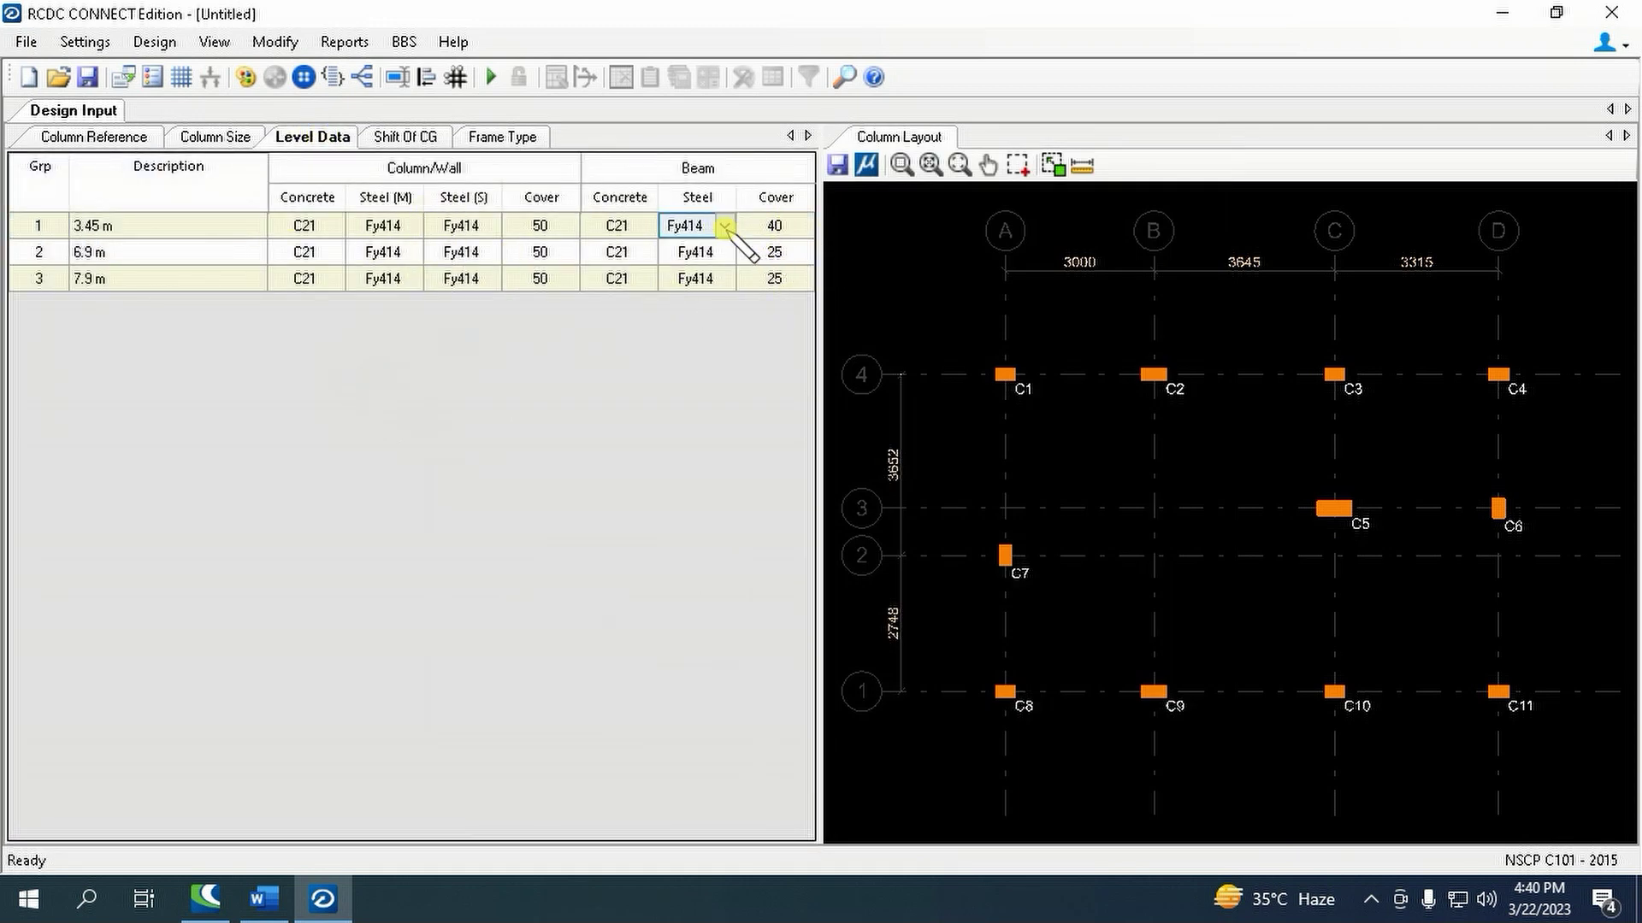
pyautogui.click(726, 227)
pyautogui.click(719, 255)
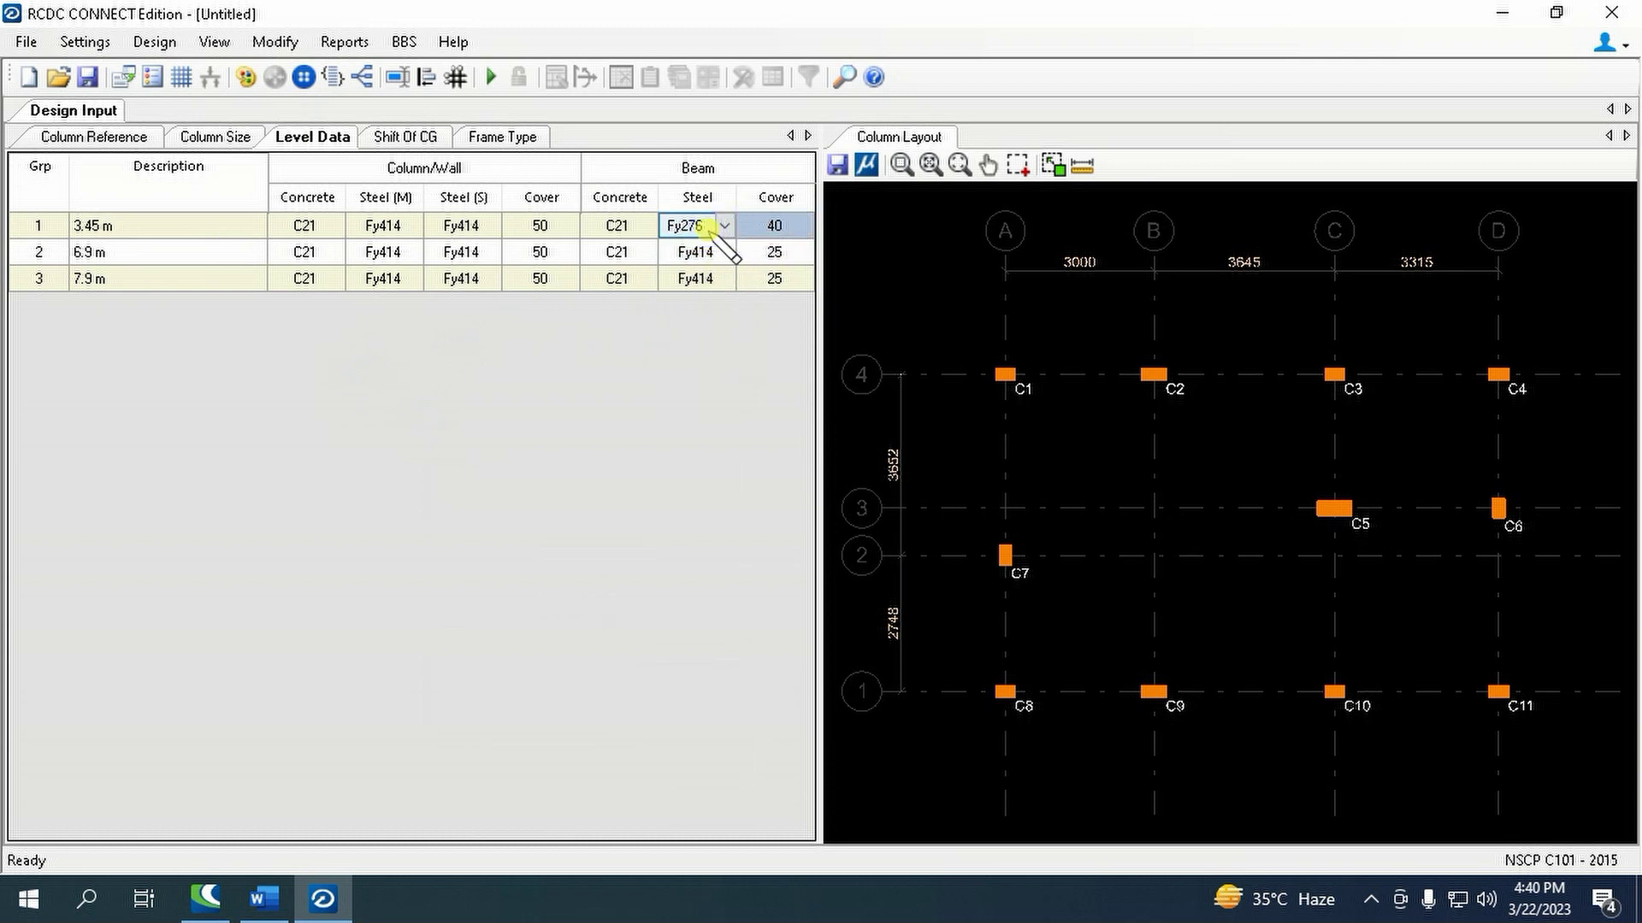
pyautogui.moveTo(689, 228); pyautogui.dragTo(774, 305)
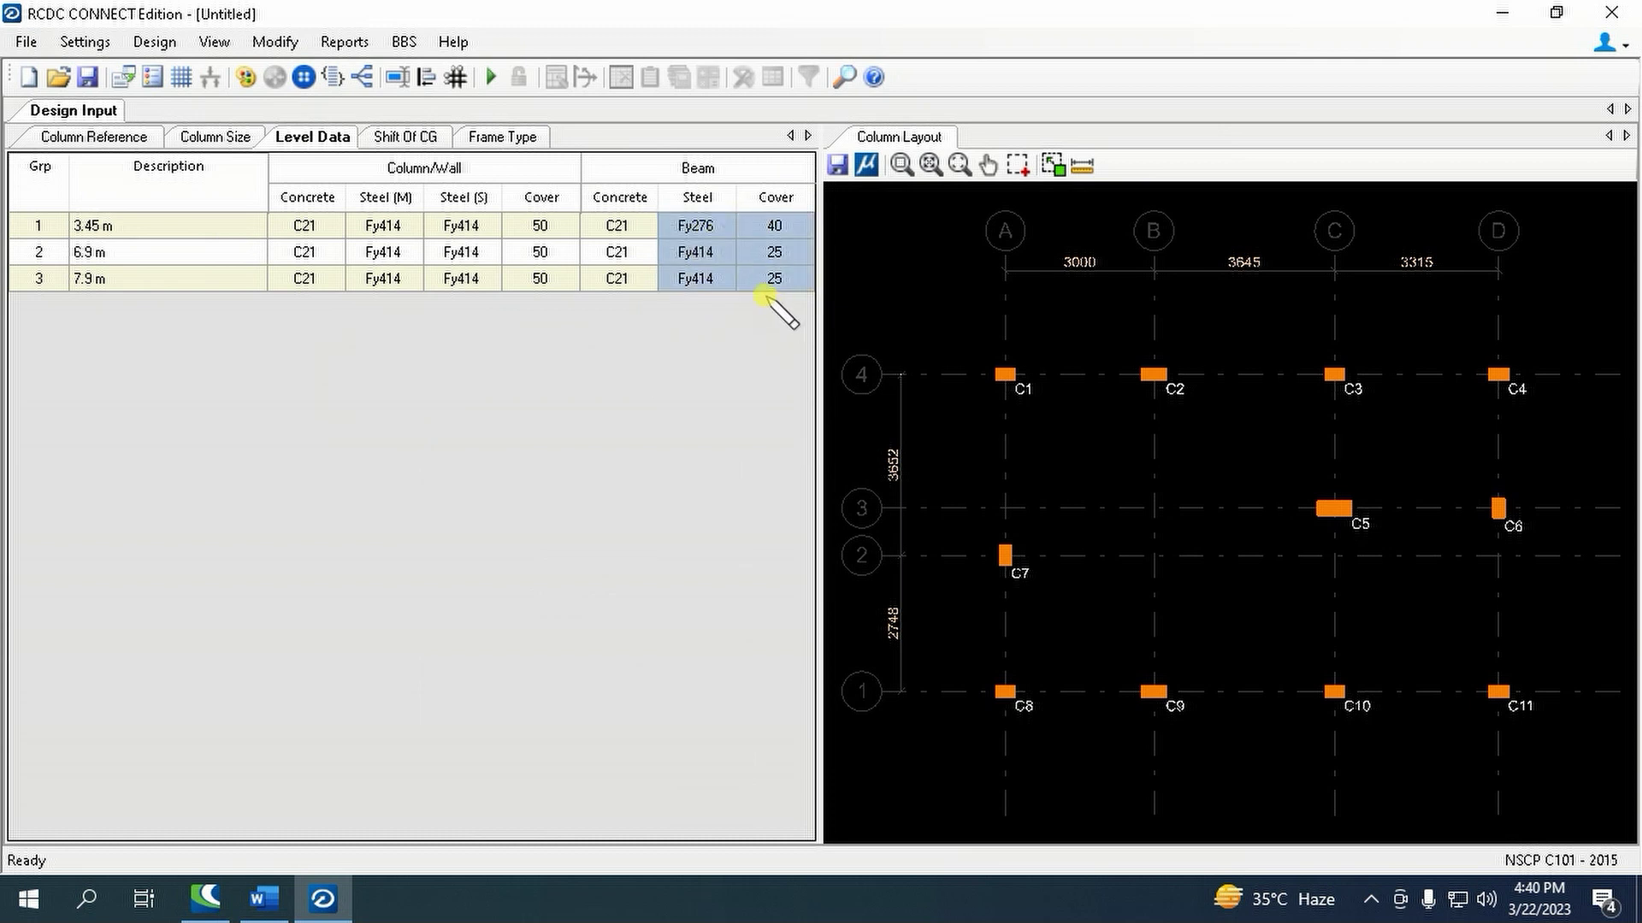
pyautogui.hotkey('ctrl', 'd')
# - Set the column main and shear steel to Fy276 and the column cover to 40 mm at all three levels
pyautogui.moveTo(458, 226); pyautogui.dragTo(537, 283)
pyautogui.hotkey('ctrl', 'v')
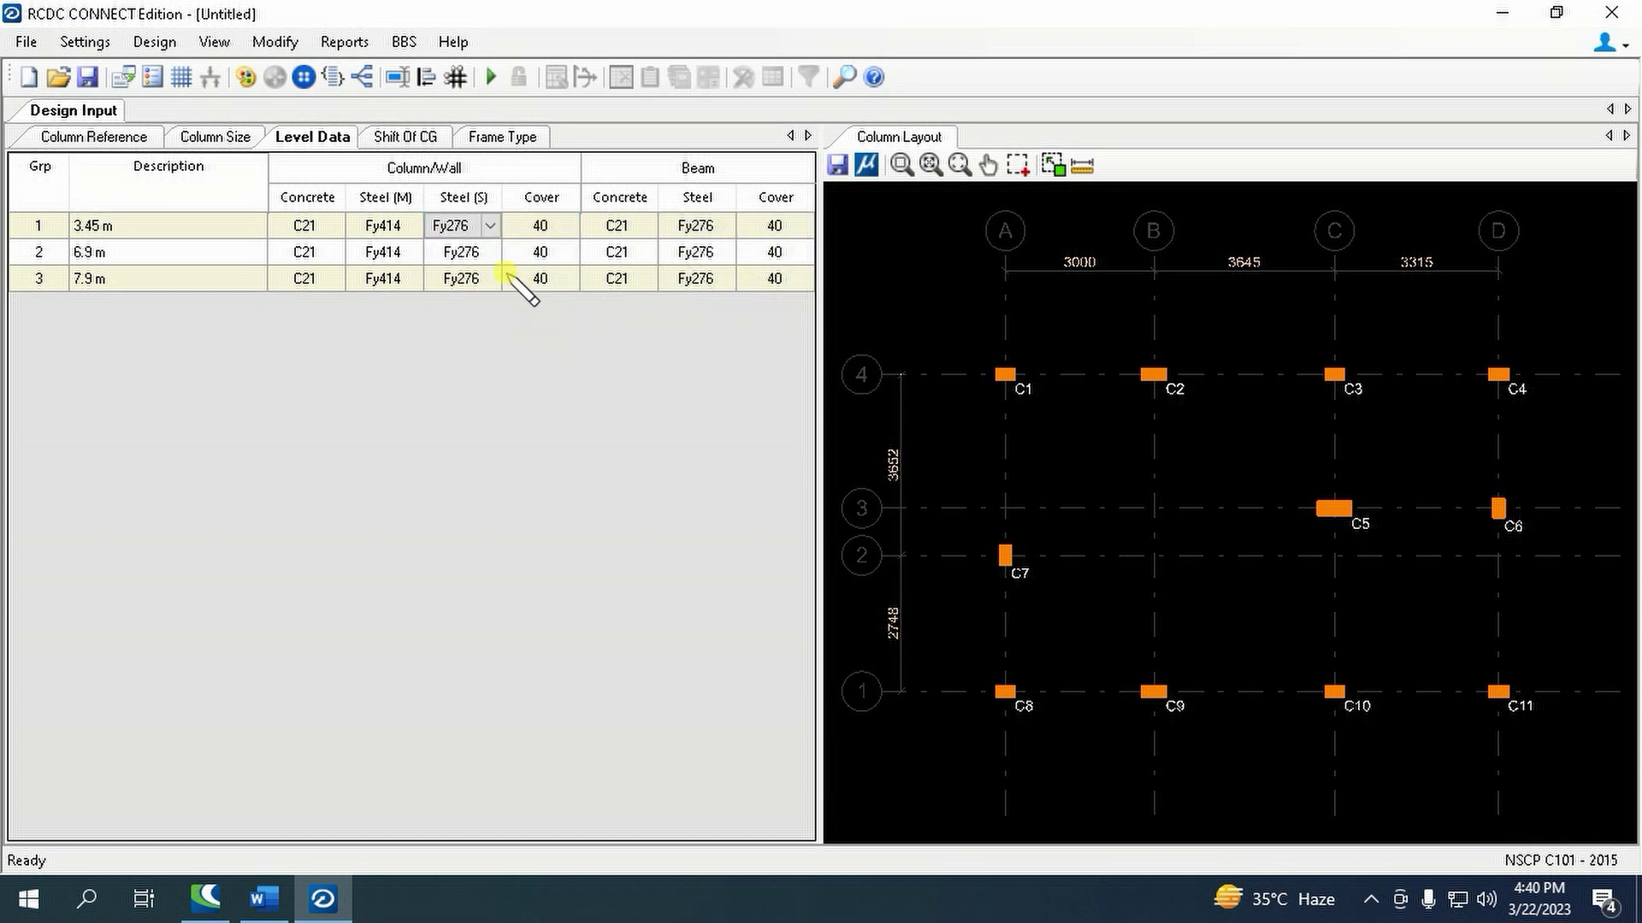
pyautogui.click(470, 253)
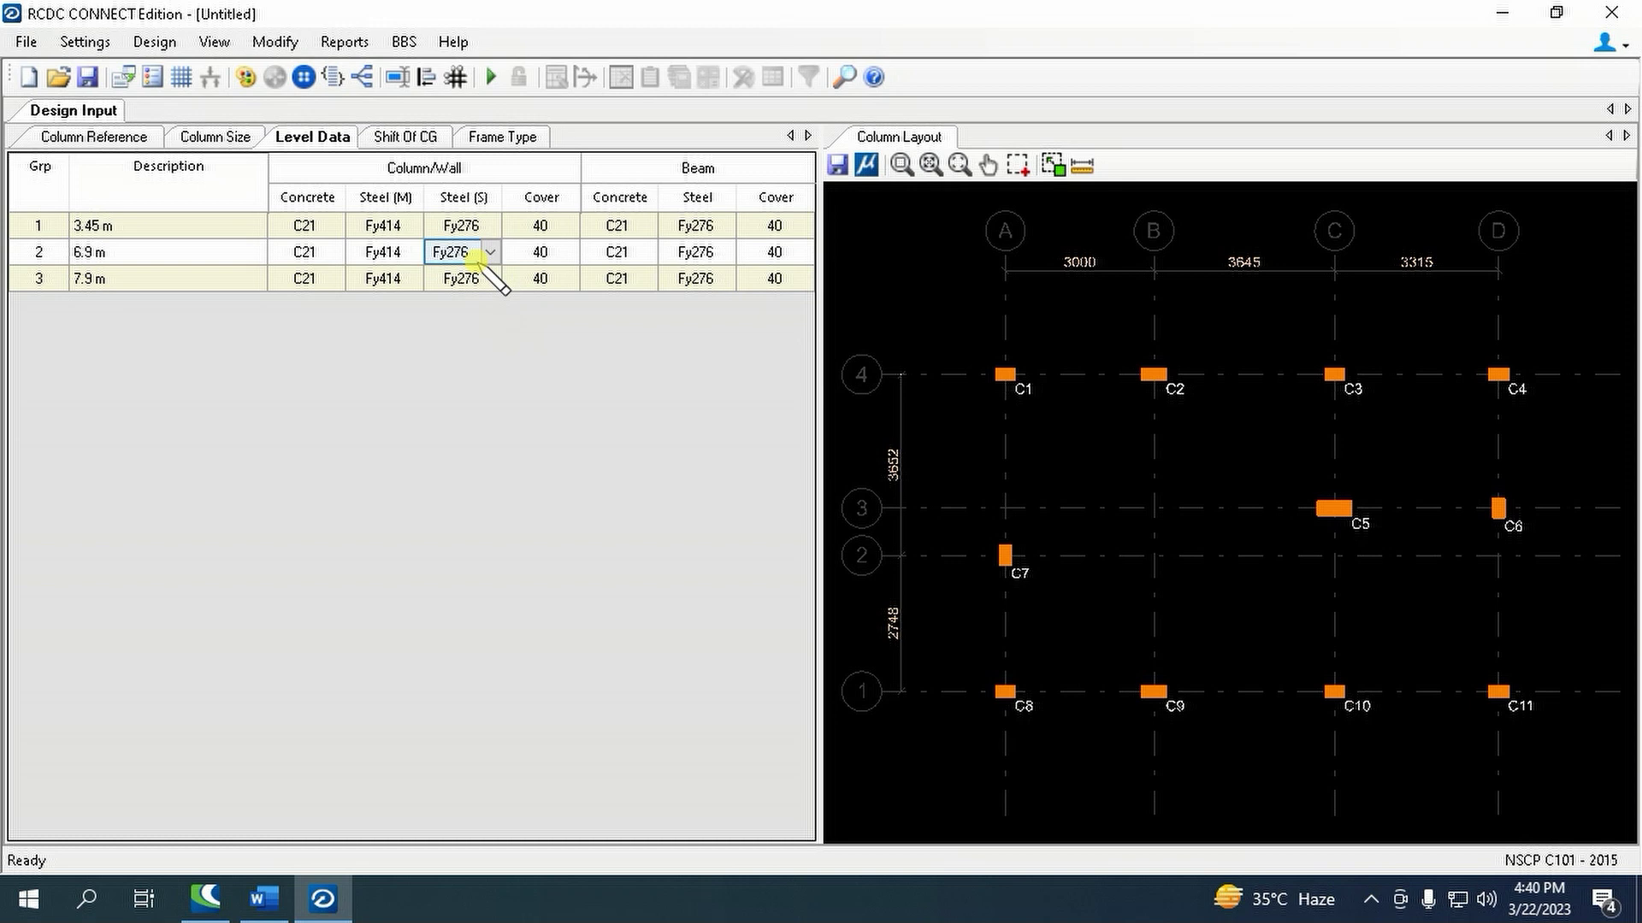
pyautogui.moveTo(410, 225); pyautogui.dragTo(408, 305)
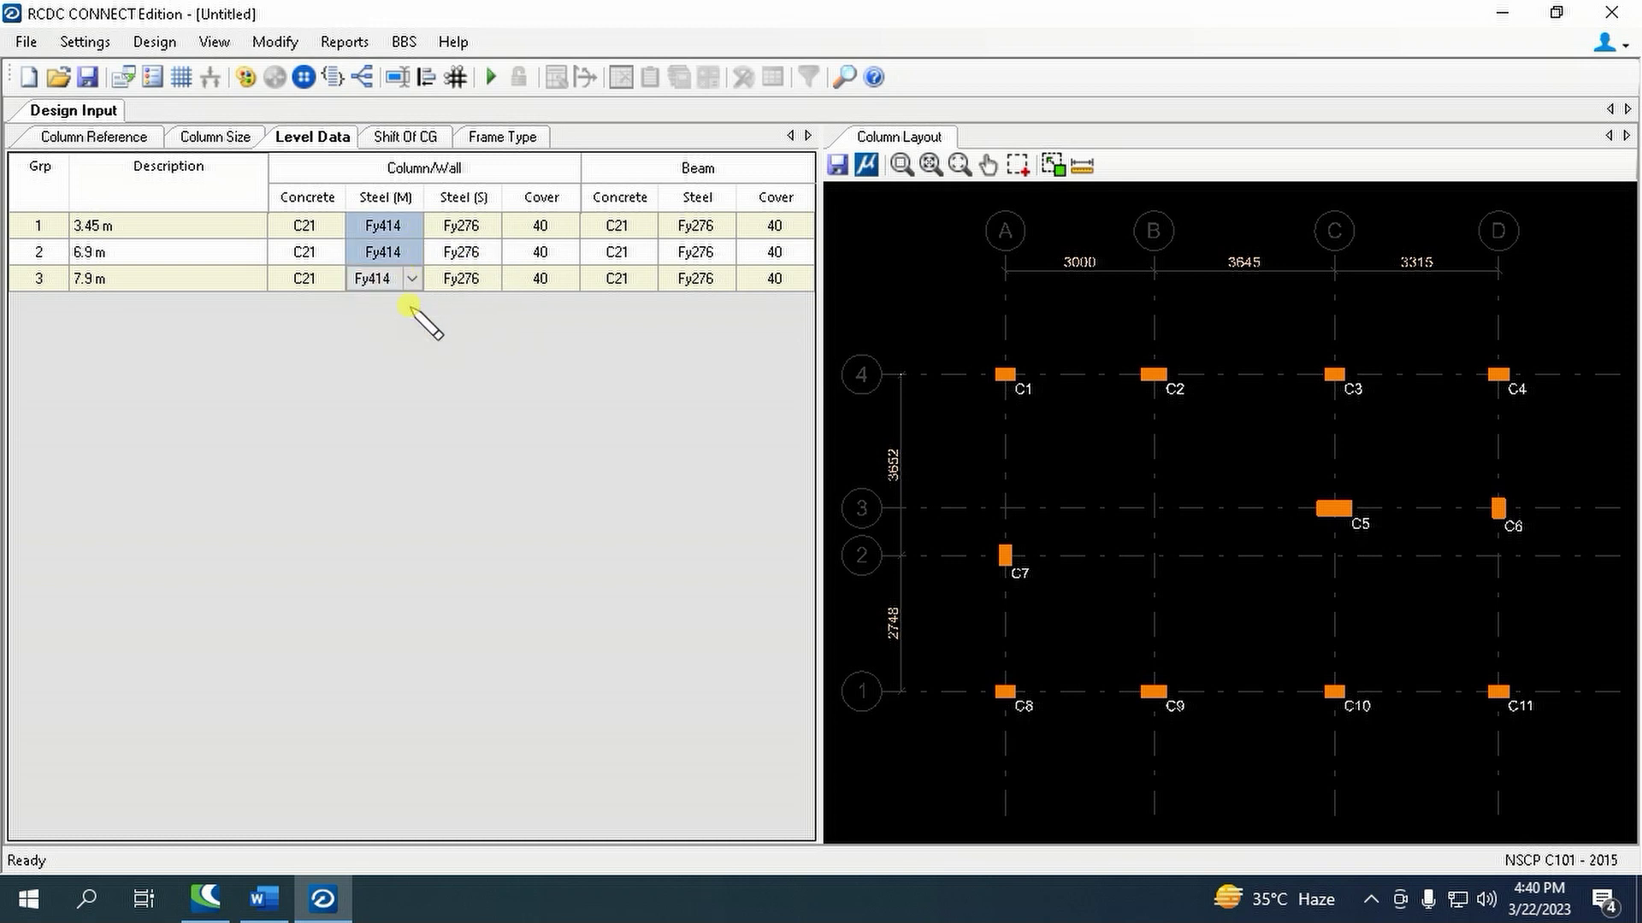
pyautogui.write('Fy276 Fy276 Fy276')
# - Set the column rebar diameter range to minimum 16 and maximum 25 mm, and recheck the reinforcement settings
pyautogui.click(84, 42)
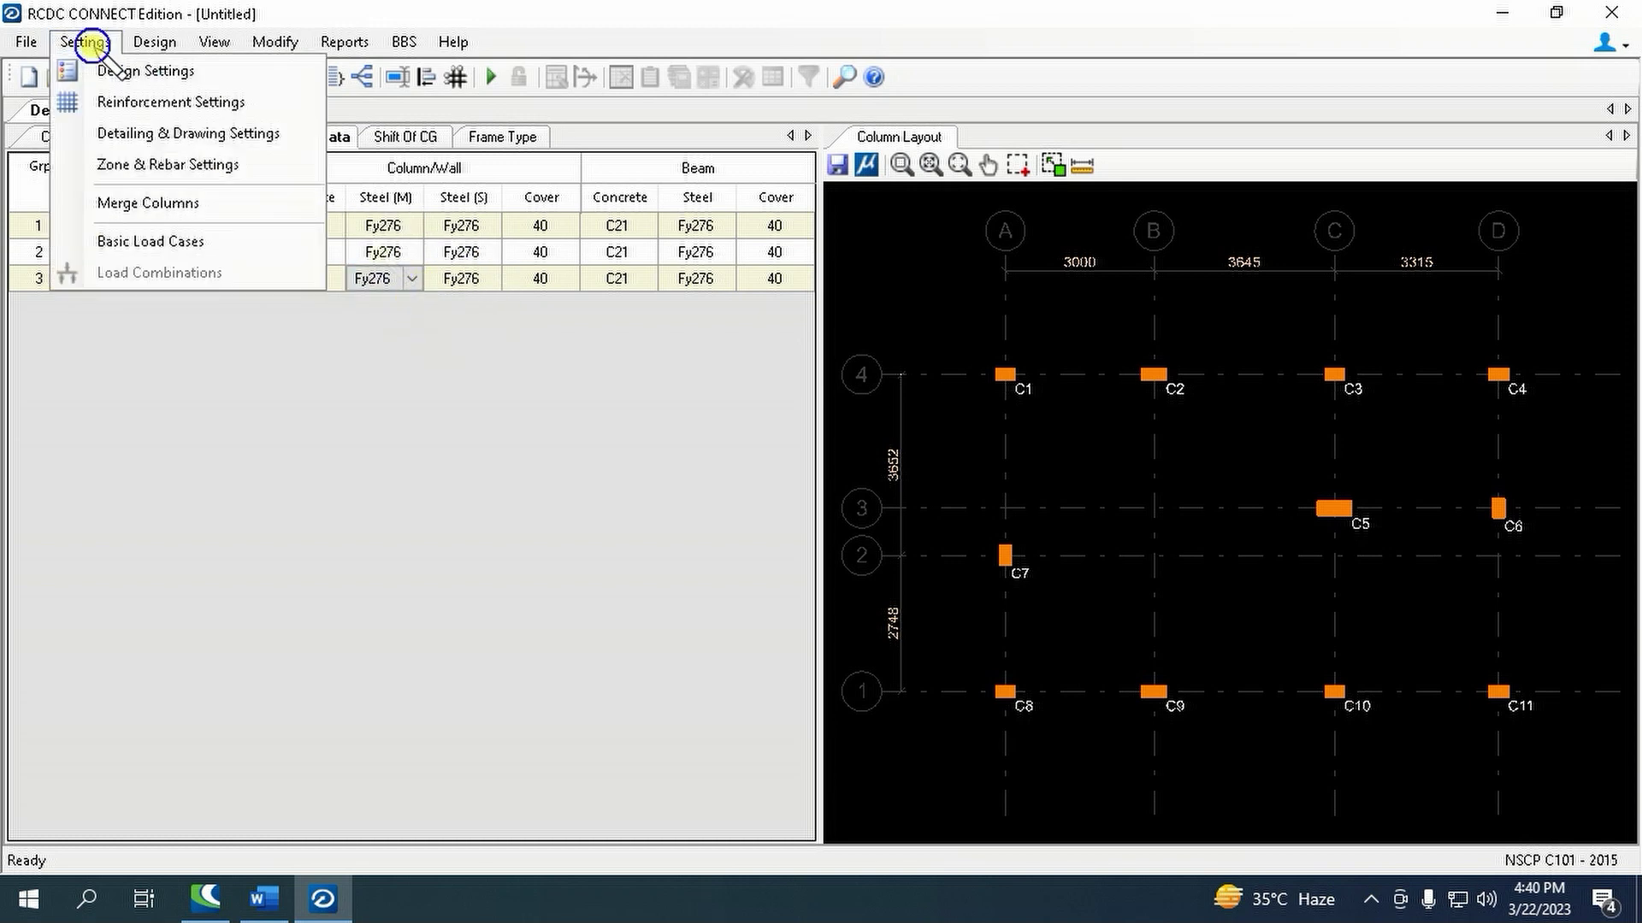
pyautogui.click(111, 96)
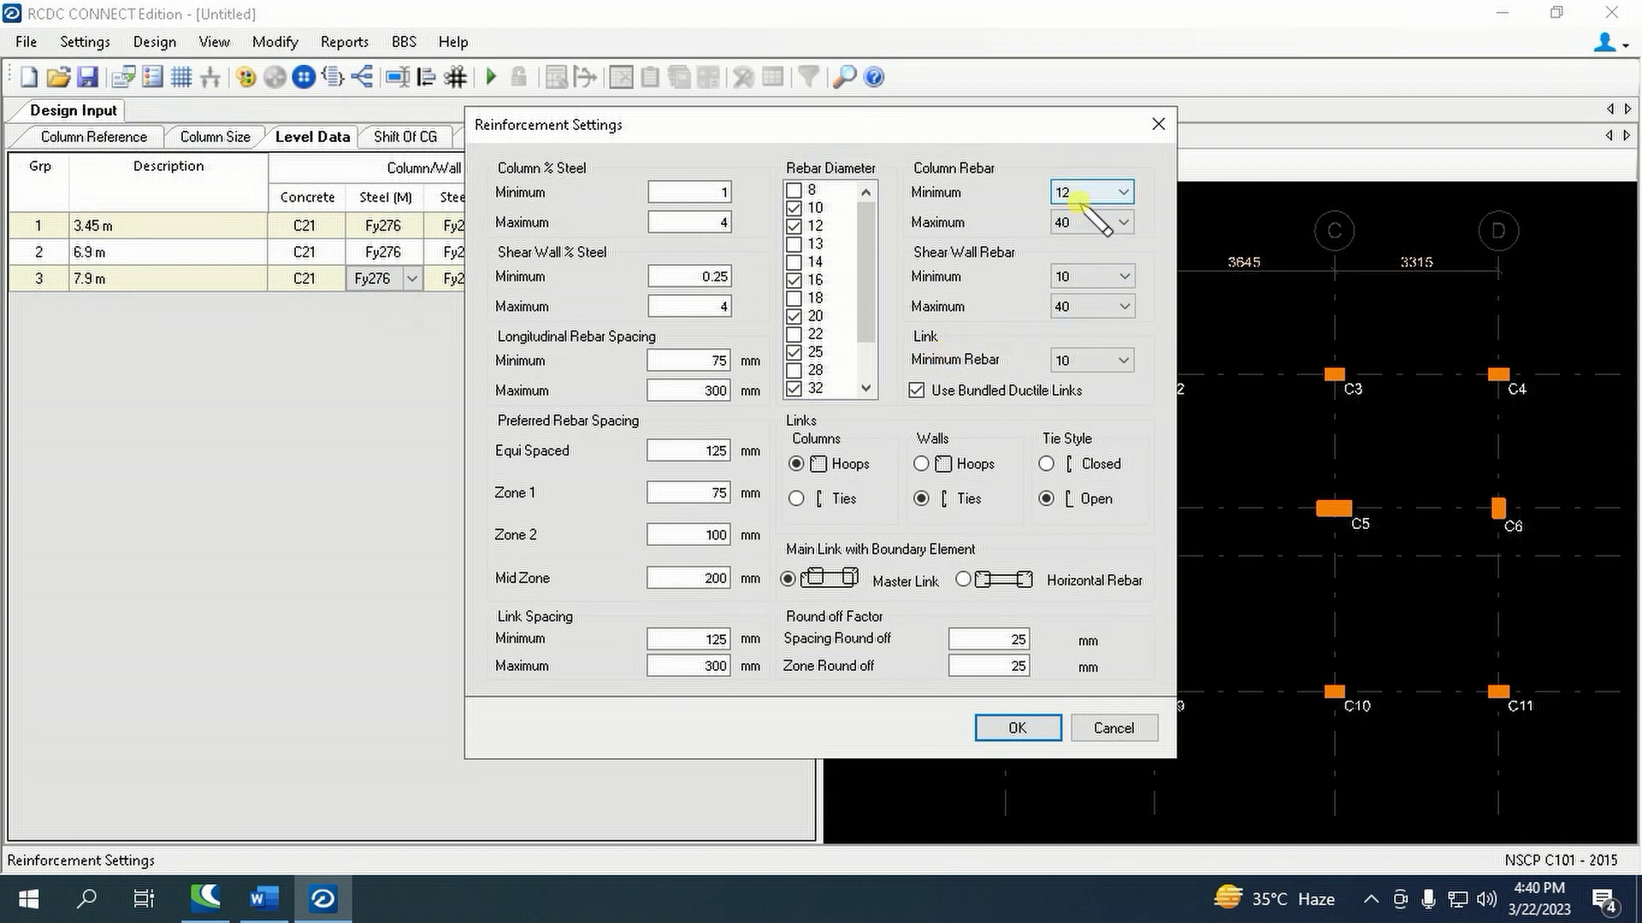
pyautogui.click(1110, 193)
pyautogui.click(1073, 292)
pyautogui.click(1091, 221)
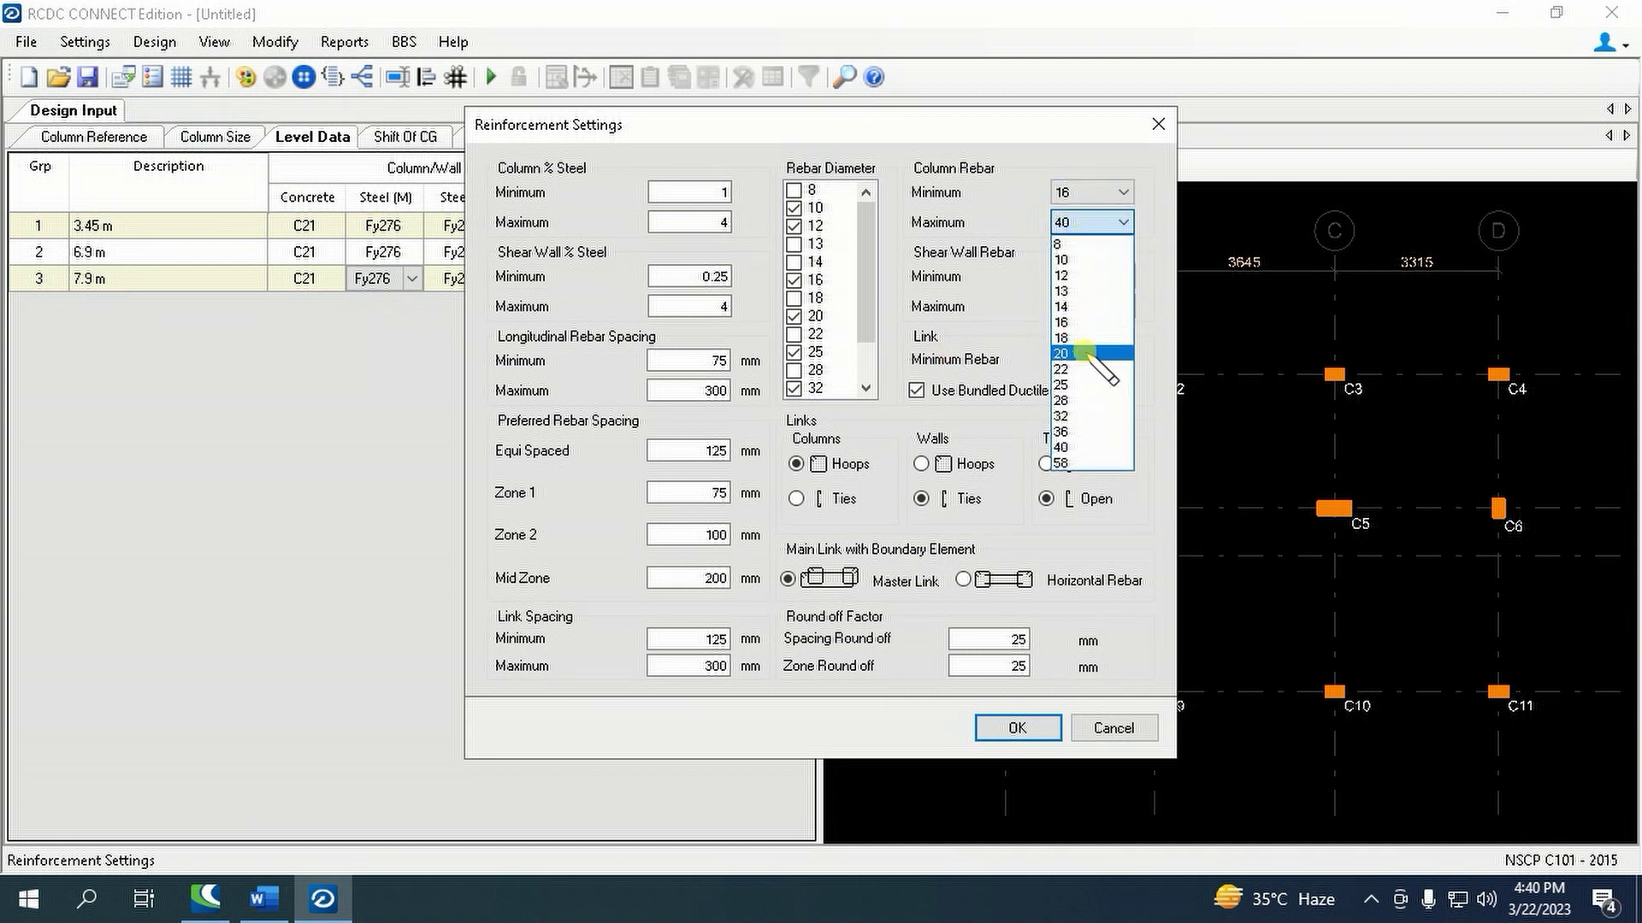
pyautogui.click(1079, 385)
pyautogui.click(1017, 728)
pyautogui.click(85, 42)
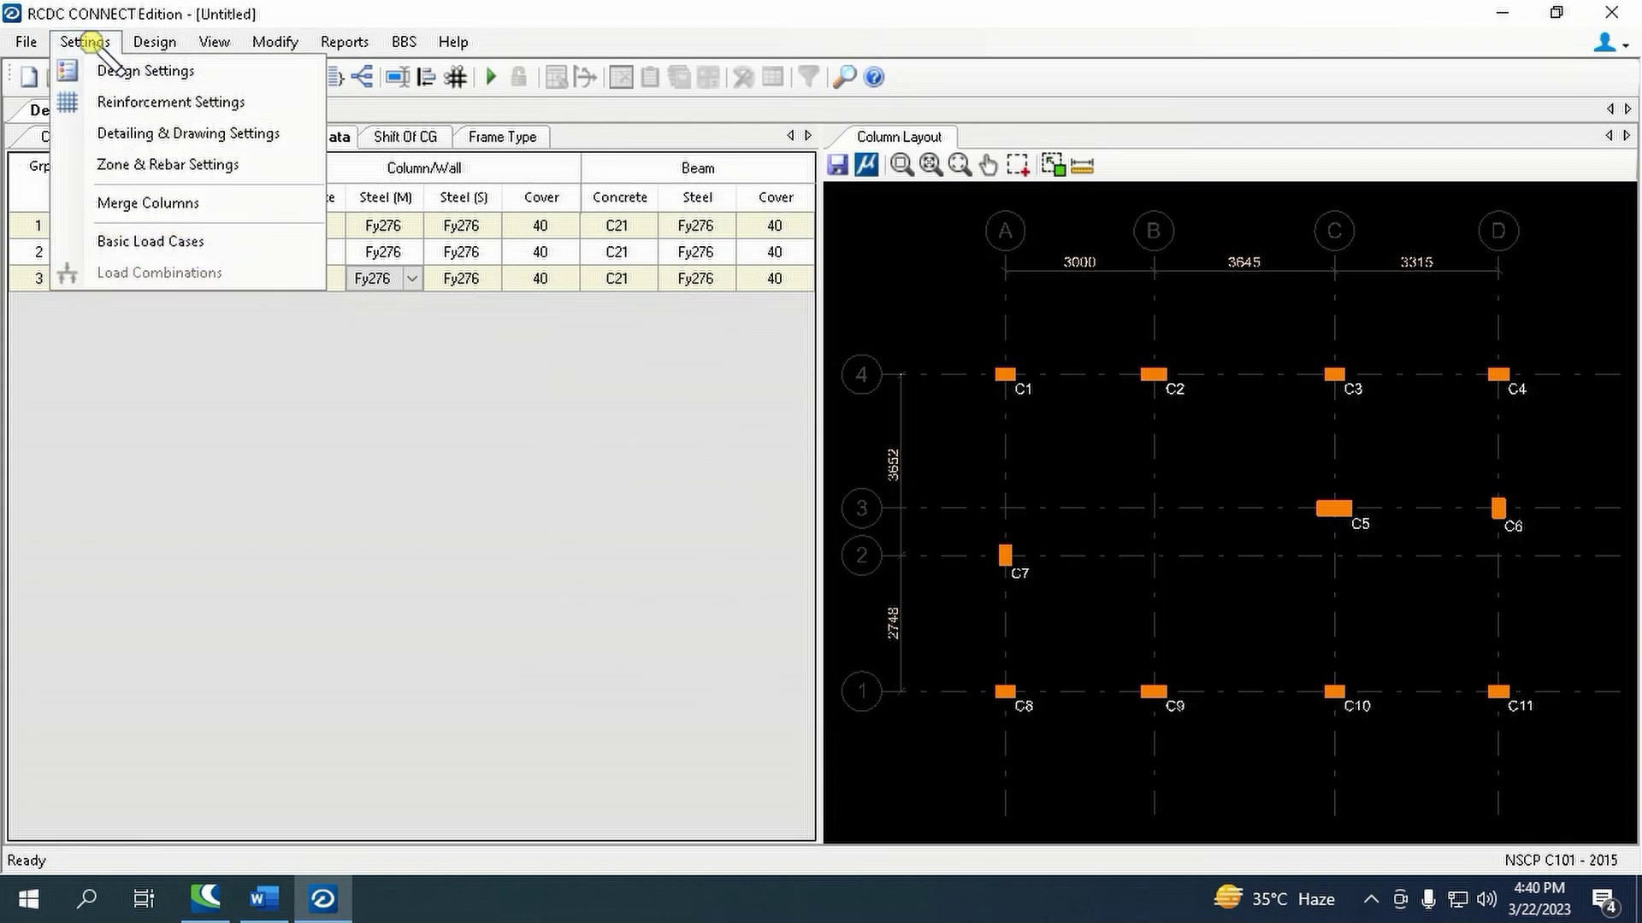
pyautogui.click(101, 101)
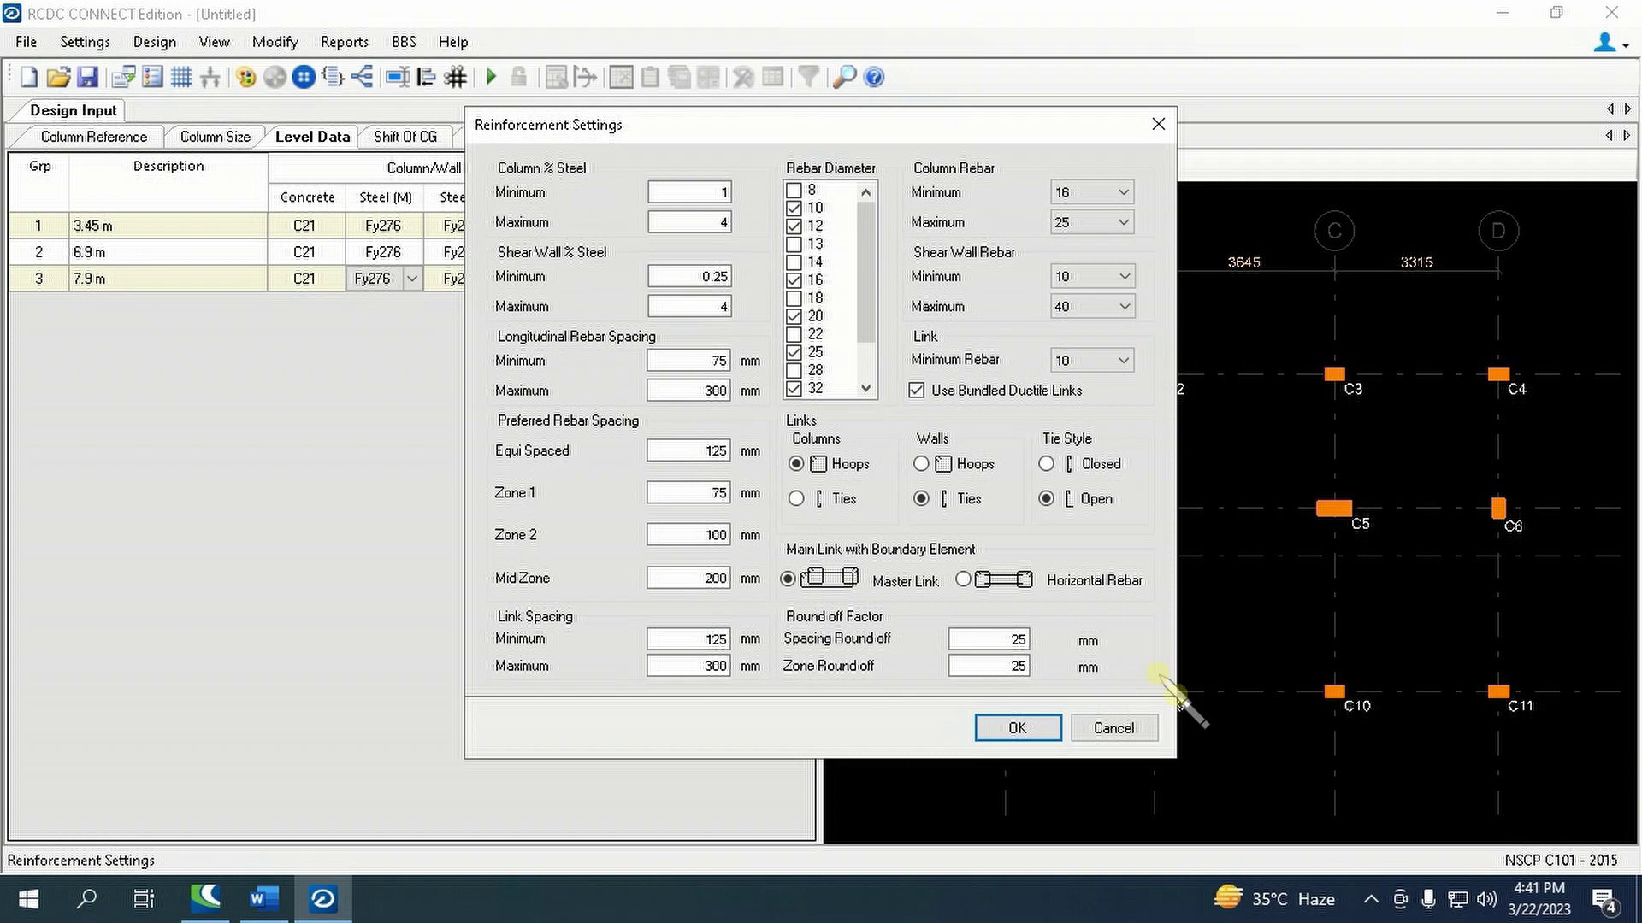
pyautogui.press('Escape')
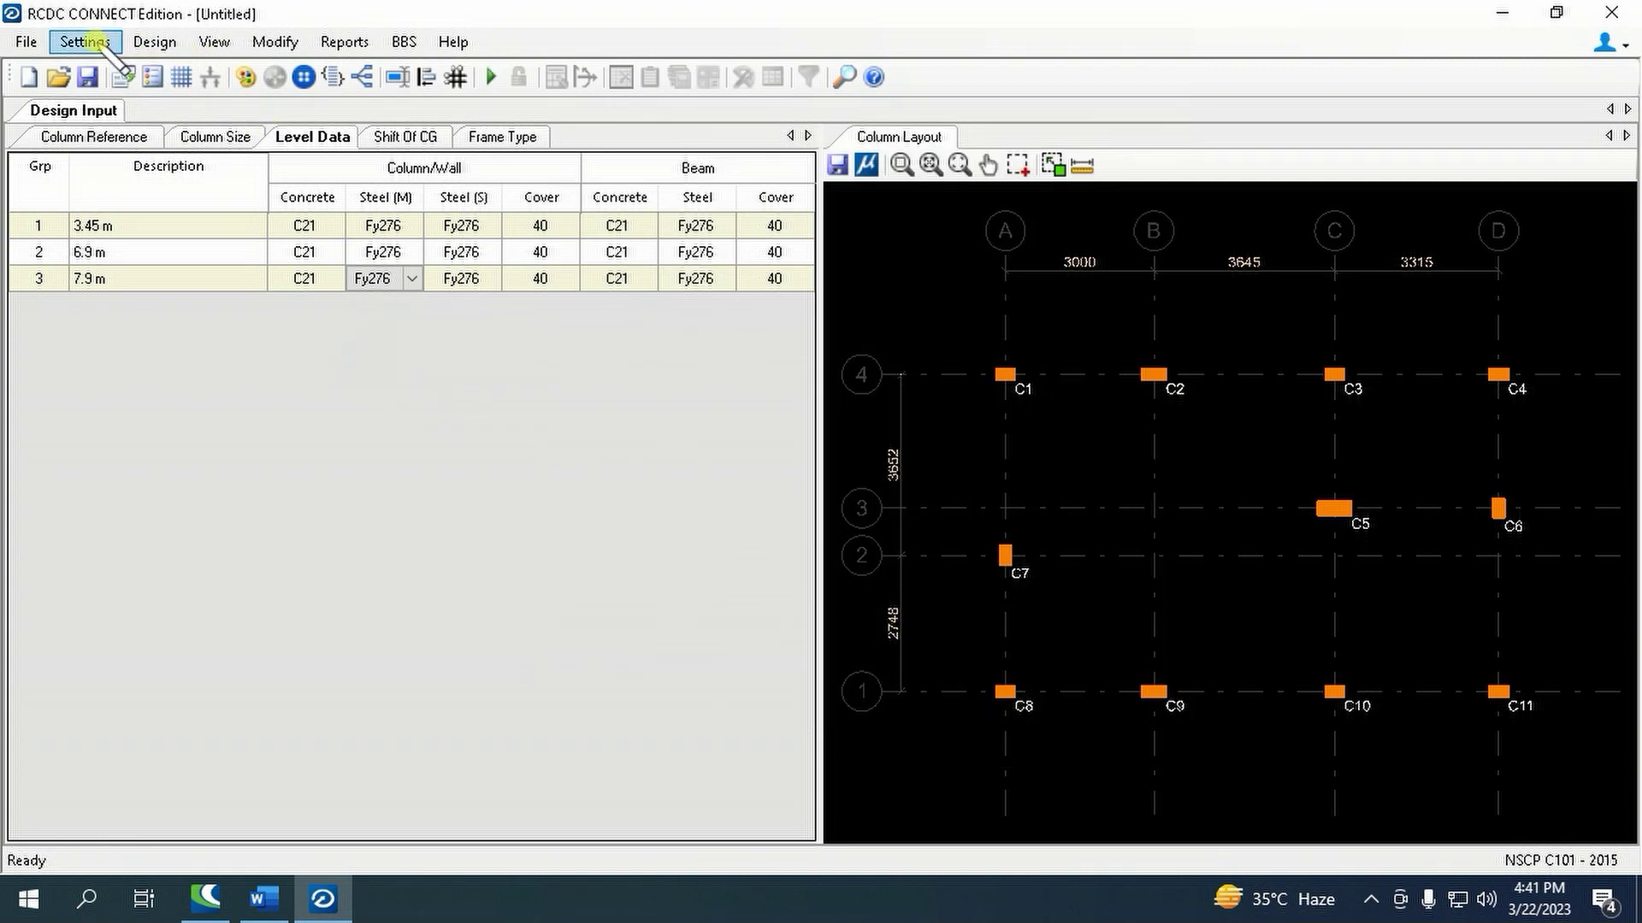
# - In the basic load cases, assign Earthquake X to LOAD 1: EX and Earthquake Z to LOAD 2: EZ
pyautogui.click(86, 41)
pyautogui.click(150, 241)
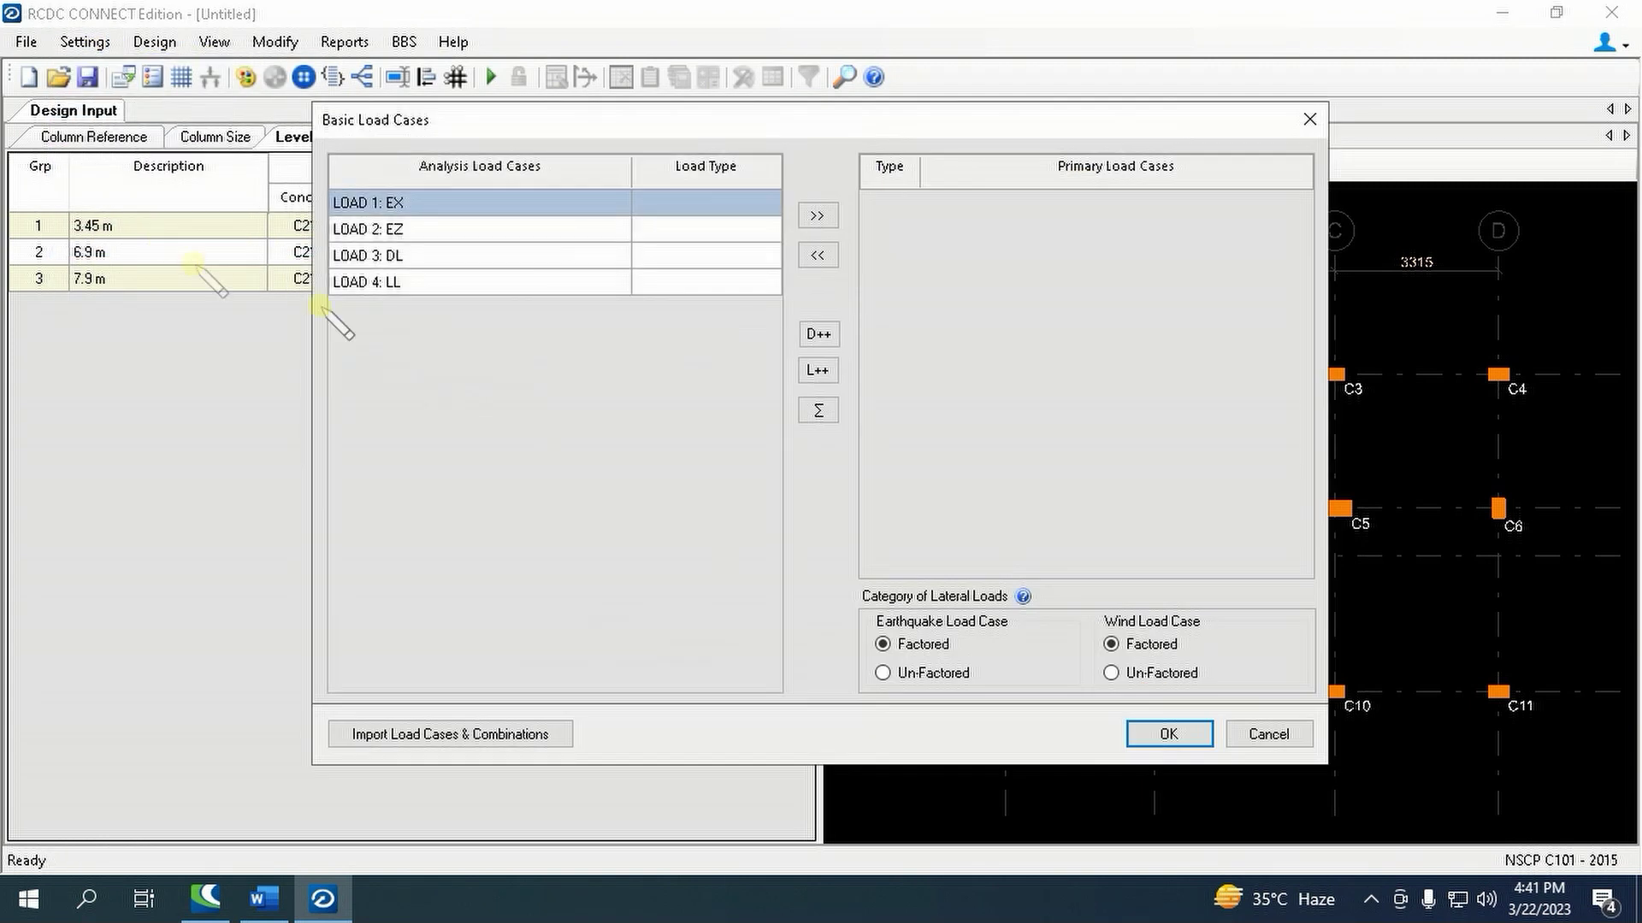
pyautogui.click(705, 202)
pyautogui.click(770, 204)
pyautogui.click(735, 271)
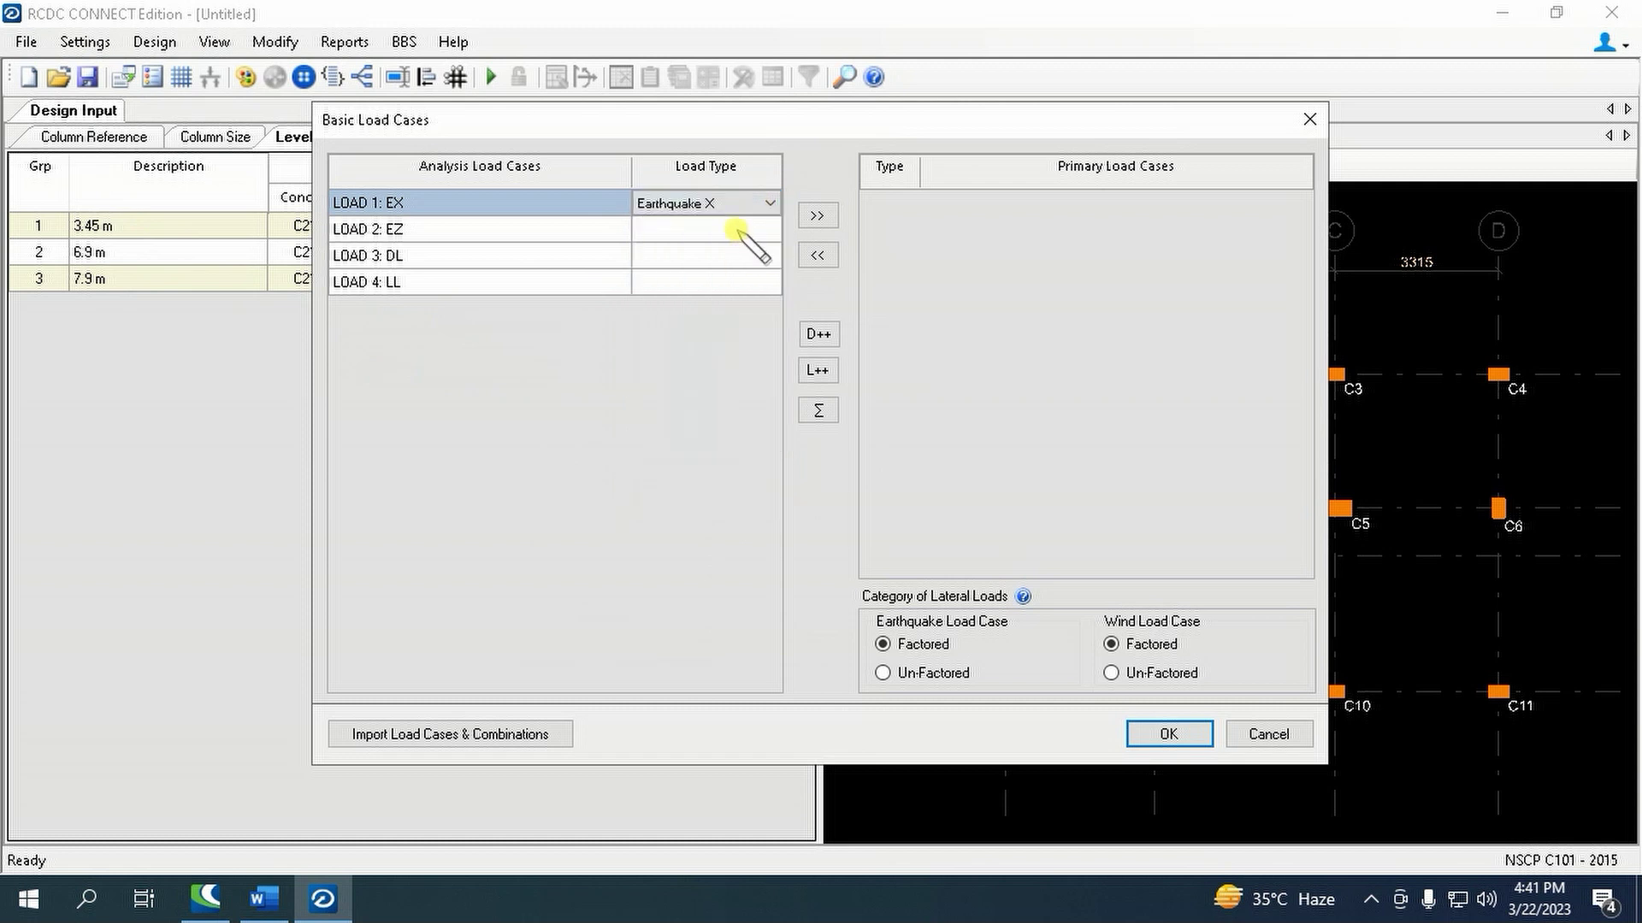
pyautogui.click(744, 229)
pyautogui.click(770, 231)
pyautogui.click(733, 309)
# - Assign Dead Load to LOAD 3: DL and Live Load to LOAD 4: LL, and add all four as primary load cases
pyautogui.click(767, 256)
pyautogui.click(770, 256)
pyautogui.click(743, 270)
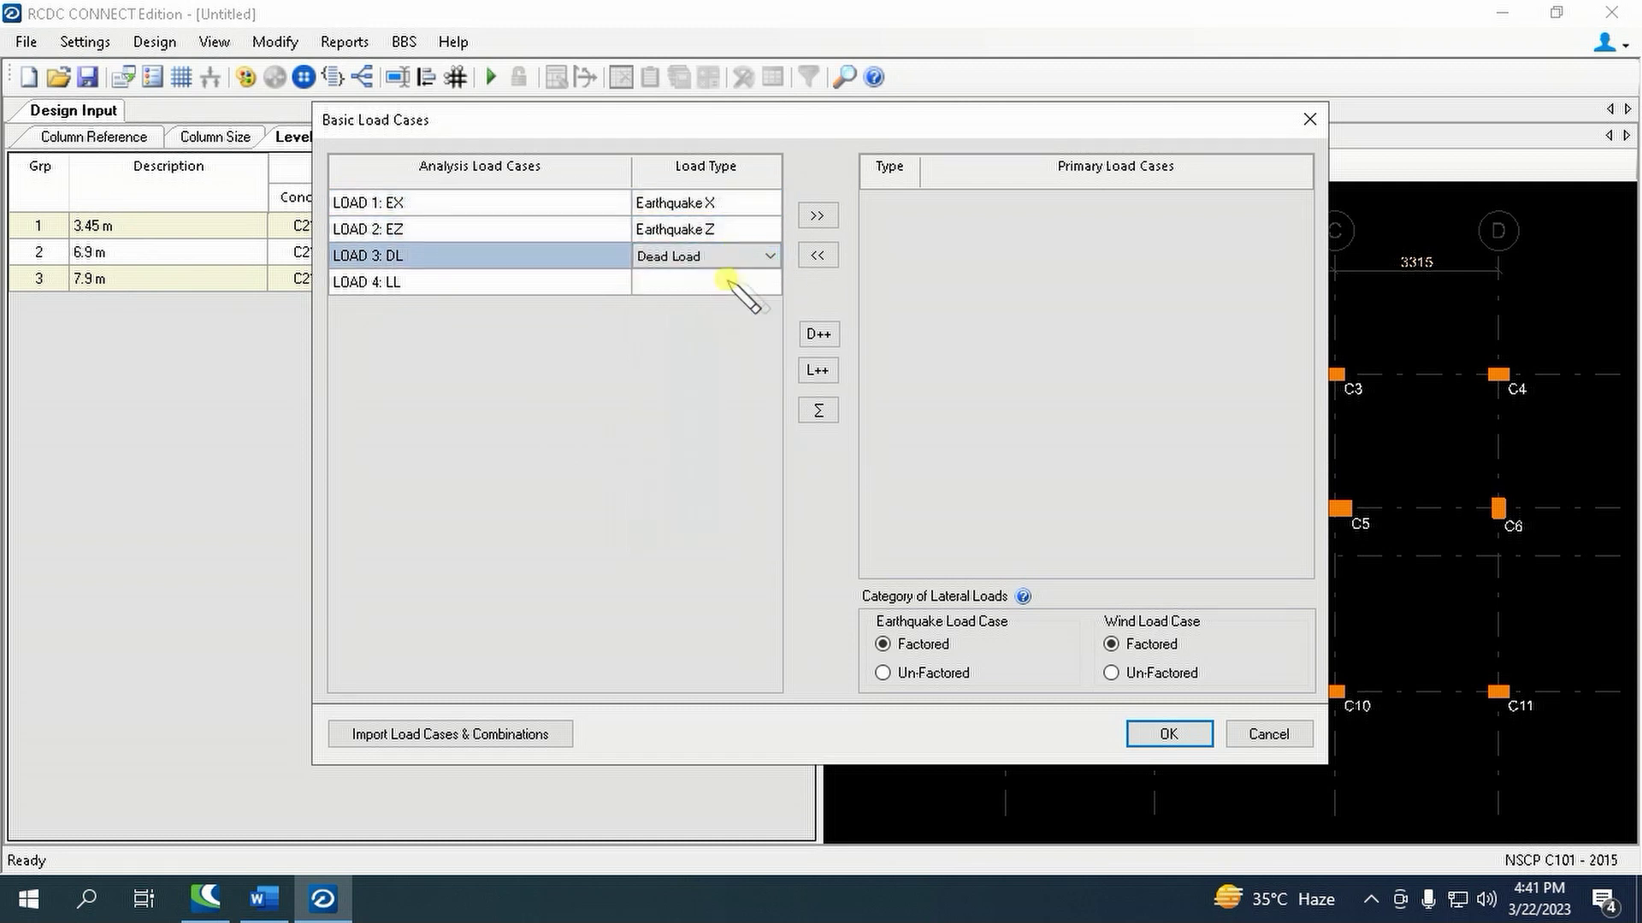
pyautogui.click(752, 283)
pyautogui.click(769, 283)
pyautogui.click(733, 320)
pyautogui.moveTo(616, 203); pyautogui.dragTo(615, 286)
pyautogui.click(816, 216)
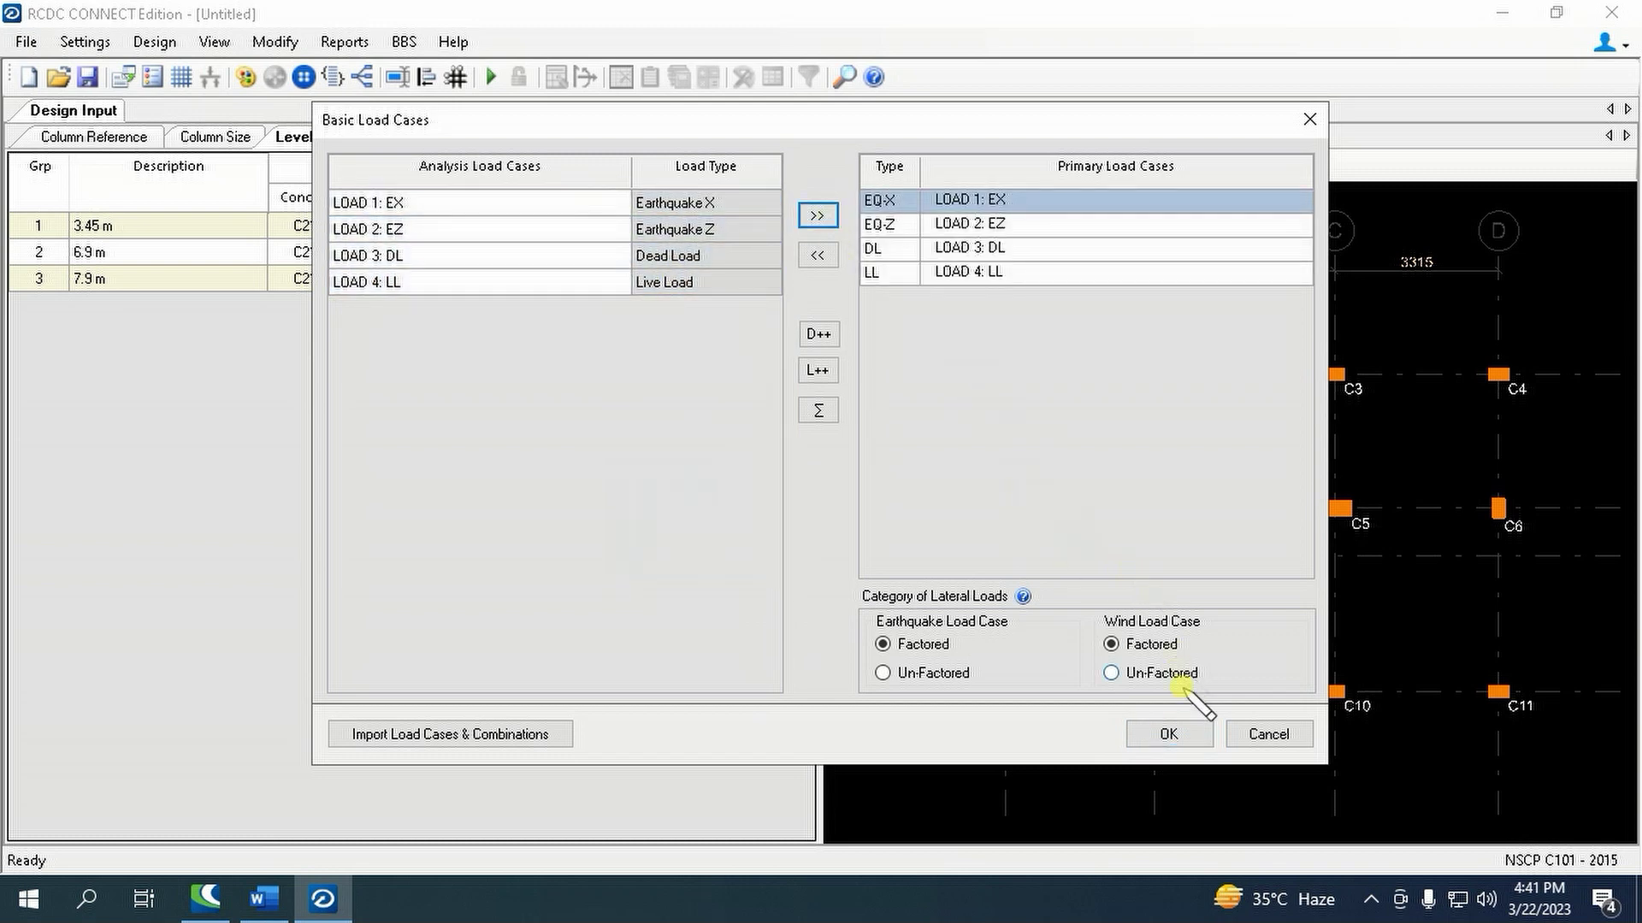
pyautogui.click(1167, 734)
# - Add the load combinations from the analysis, toggle combinations 5 to 8 in the list and accept the set
pyautogui.click(1232, 690)
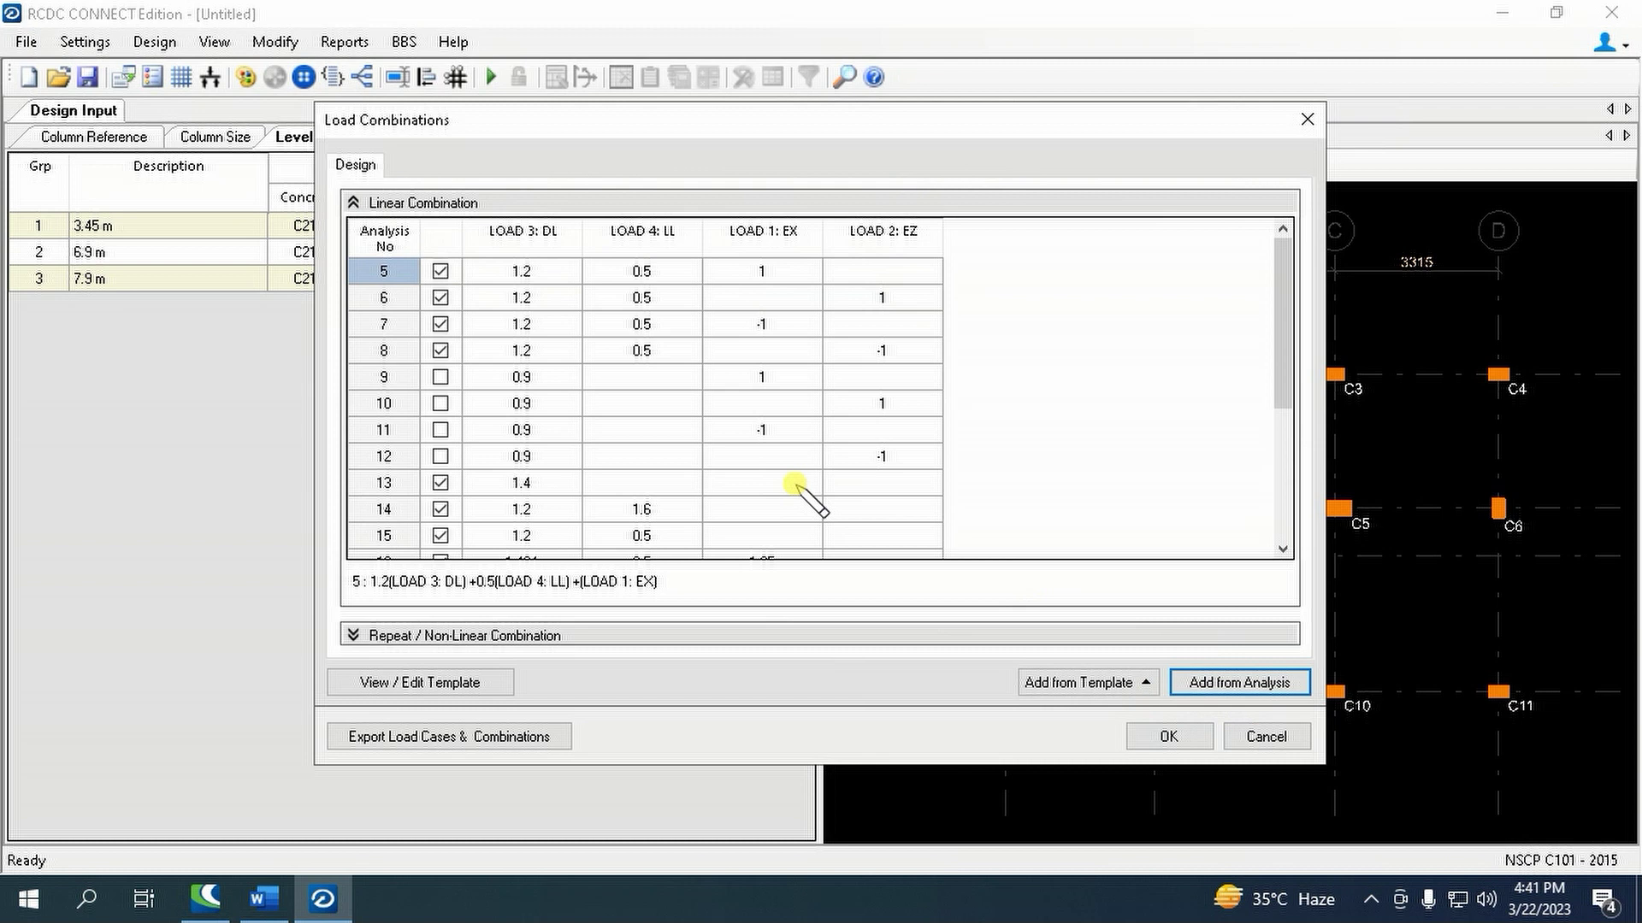
pyautogui.moveTo(440, 272); pyautogui.dragTo(439, 344)
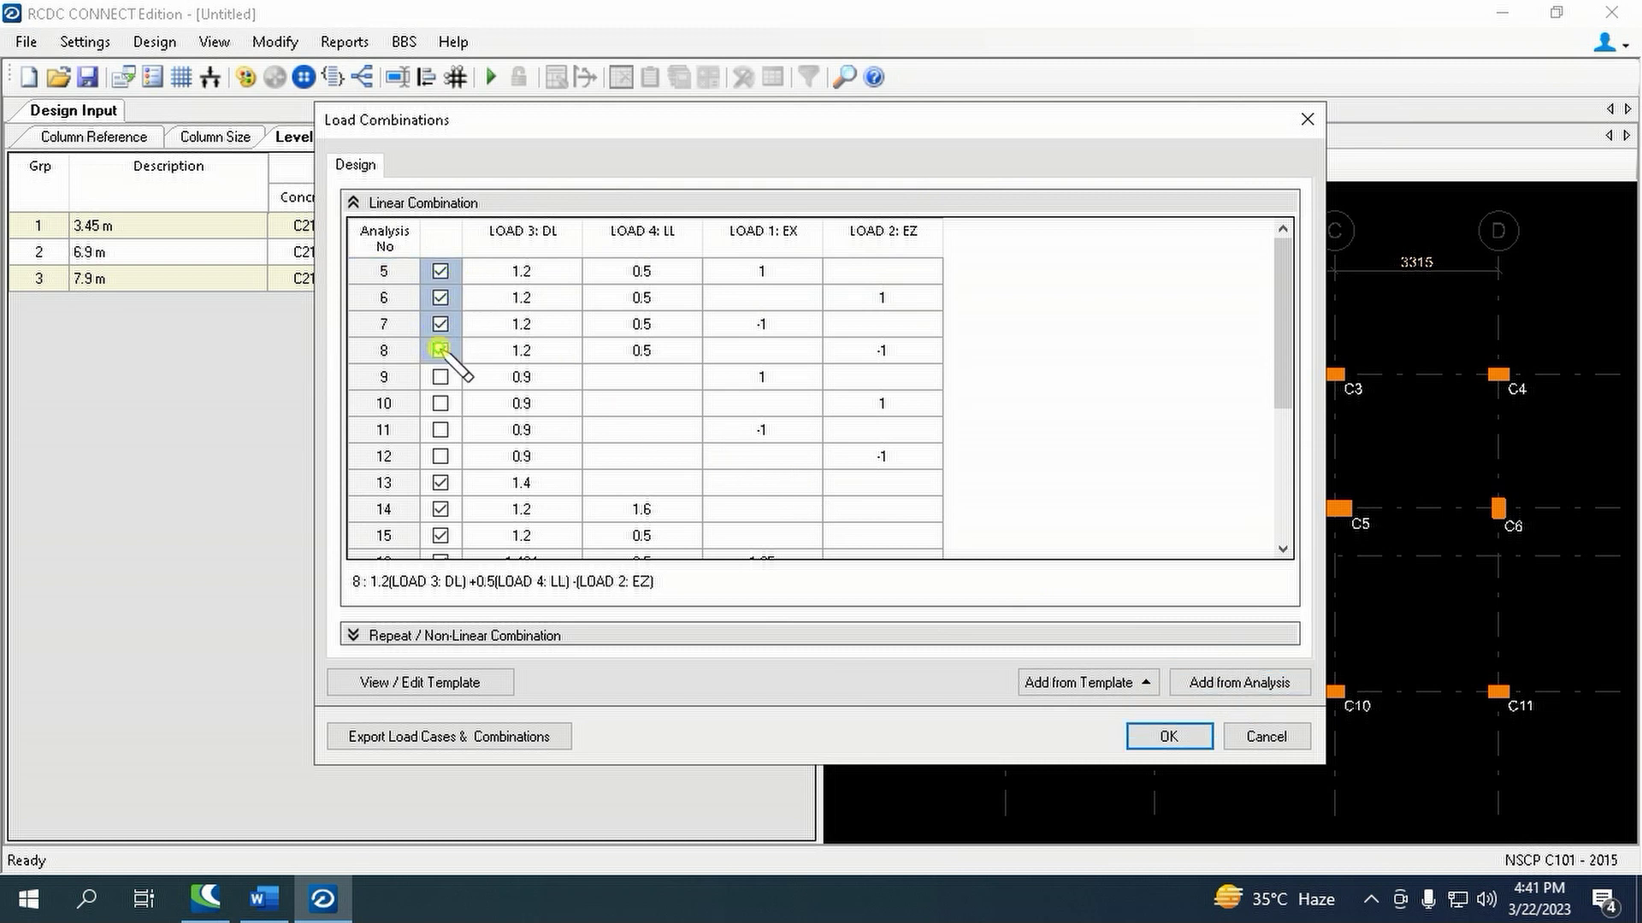
pyautogui.rightClick(439, 349)
pyautogui.click(519, 535)
pyautogui.scroll(-3, 552, 428)
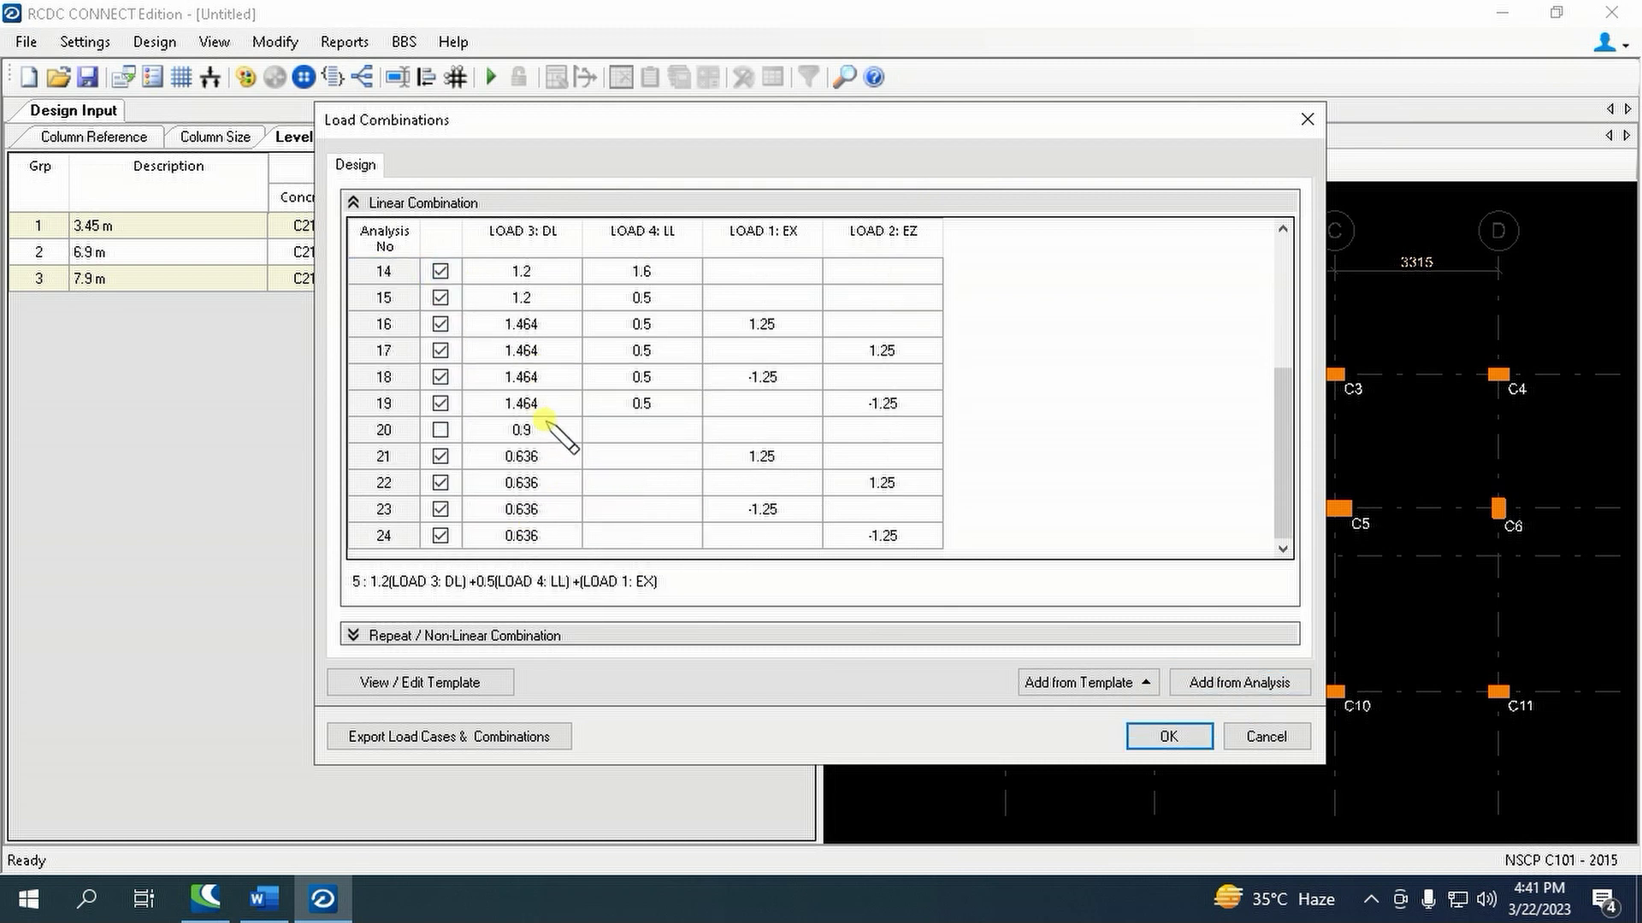
pyautogui.click(1167, 737)
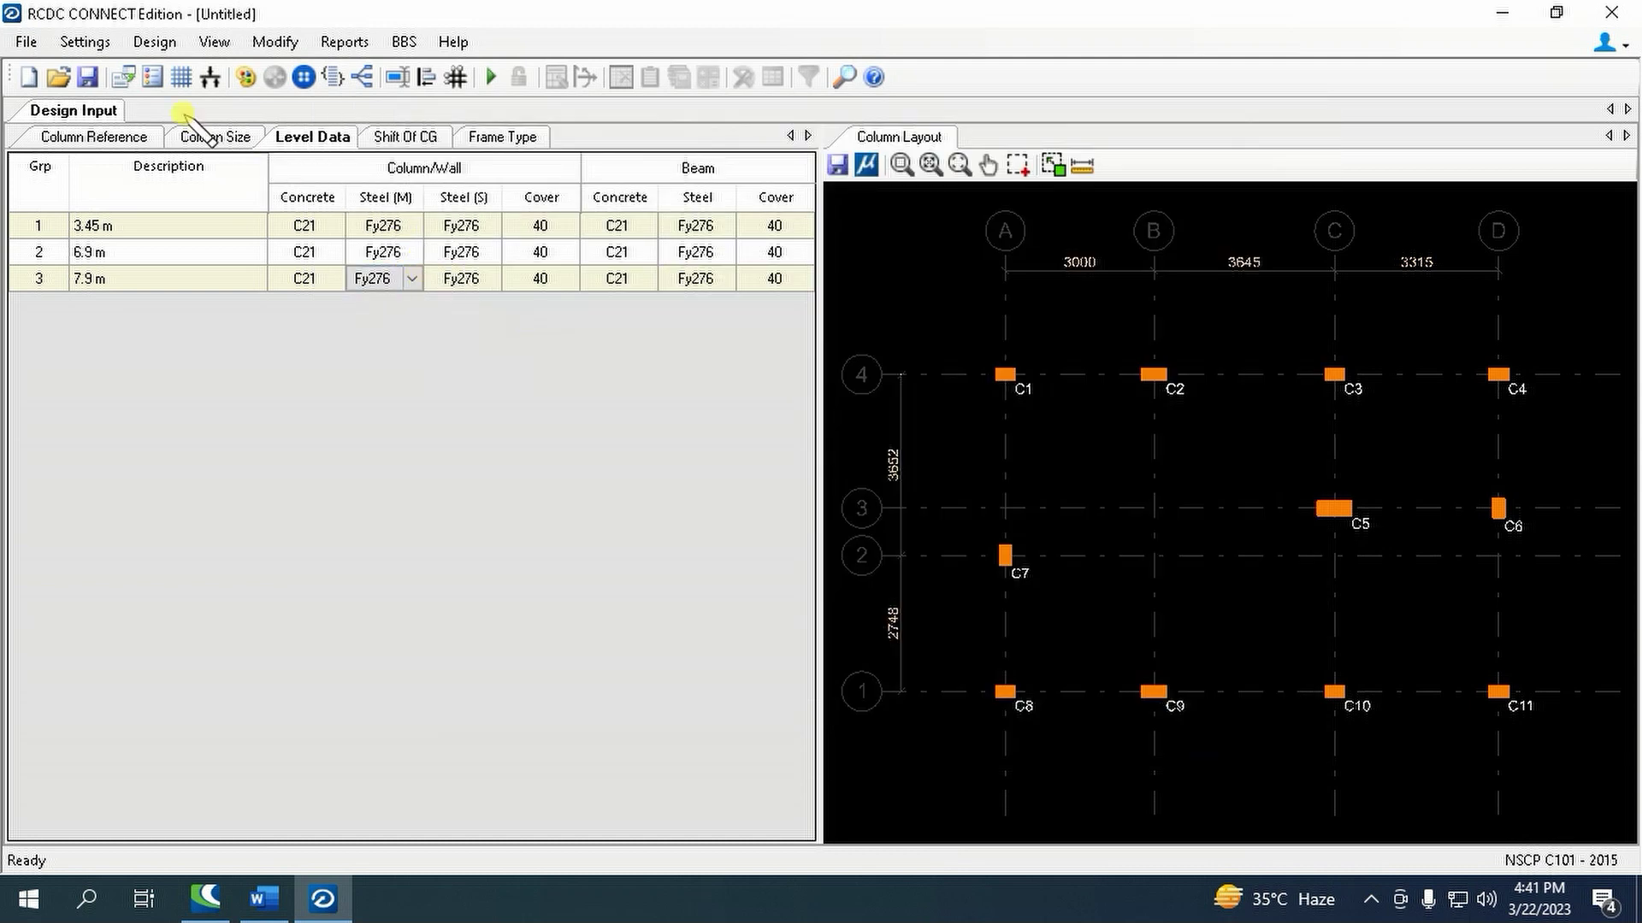
# - Run the column design for all the columns in the layout
pyautogui.click(145, 43)
pyautogui.click(144, 69)
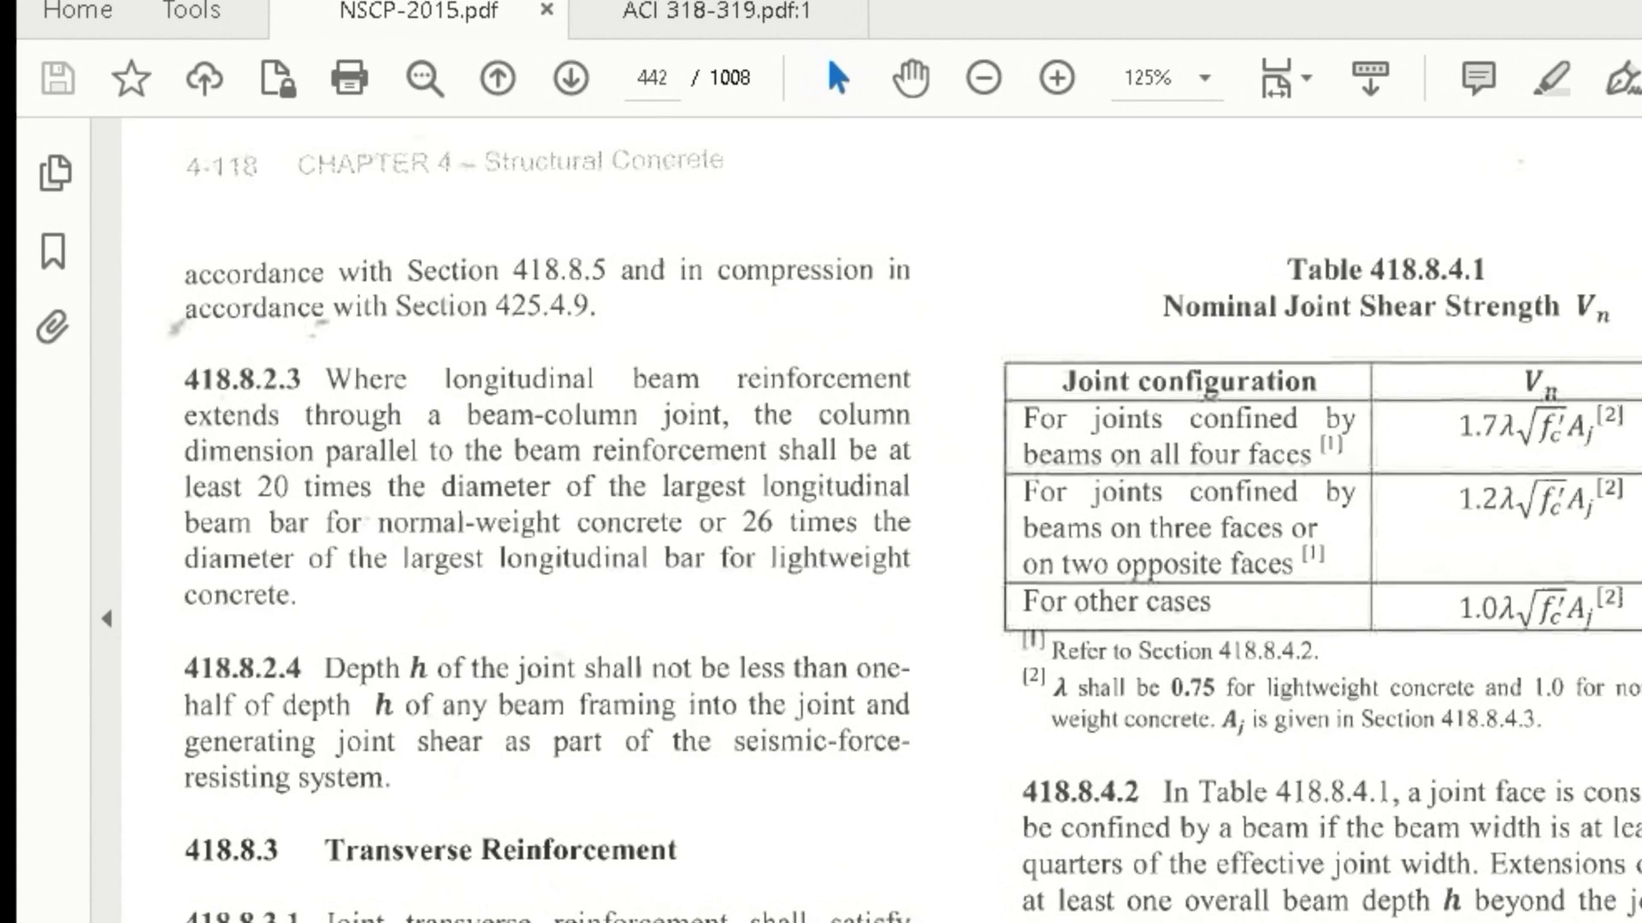
# - Read Section 418.8.2.3 in NSCP-2015.pdf on the minimum column dimension where longitudinal beam reinforcement passes through a beam-column joint
pyautogui.moveTo(238, 335)
pyautogui.mouseDown()
pyautogui.moveTo(338, 385)
pyautogui.moveTo(235, 336)
pyautogui.mouseUp()
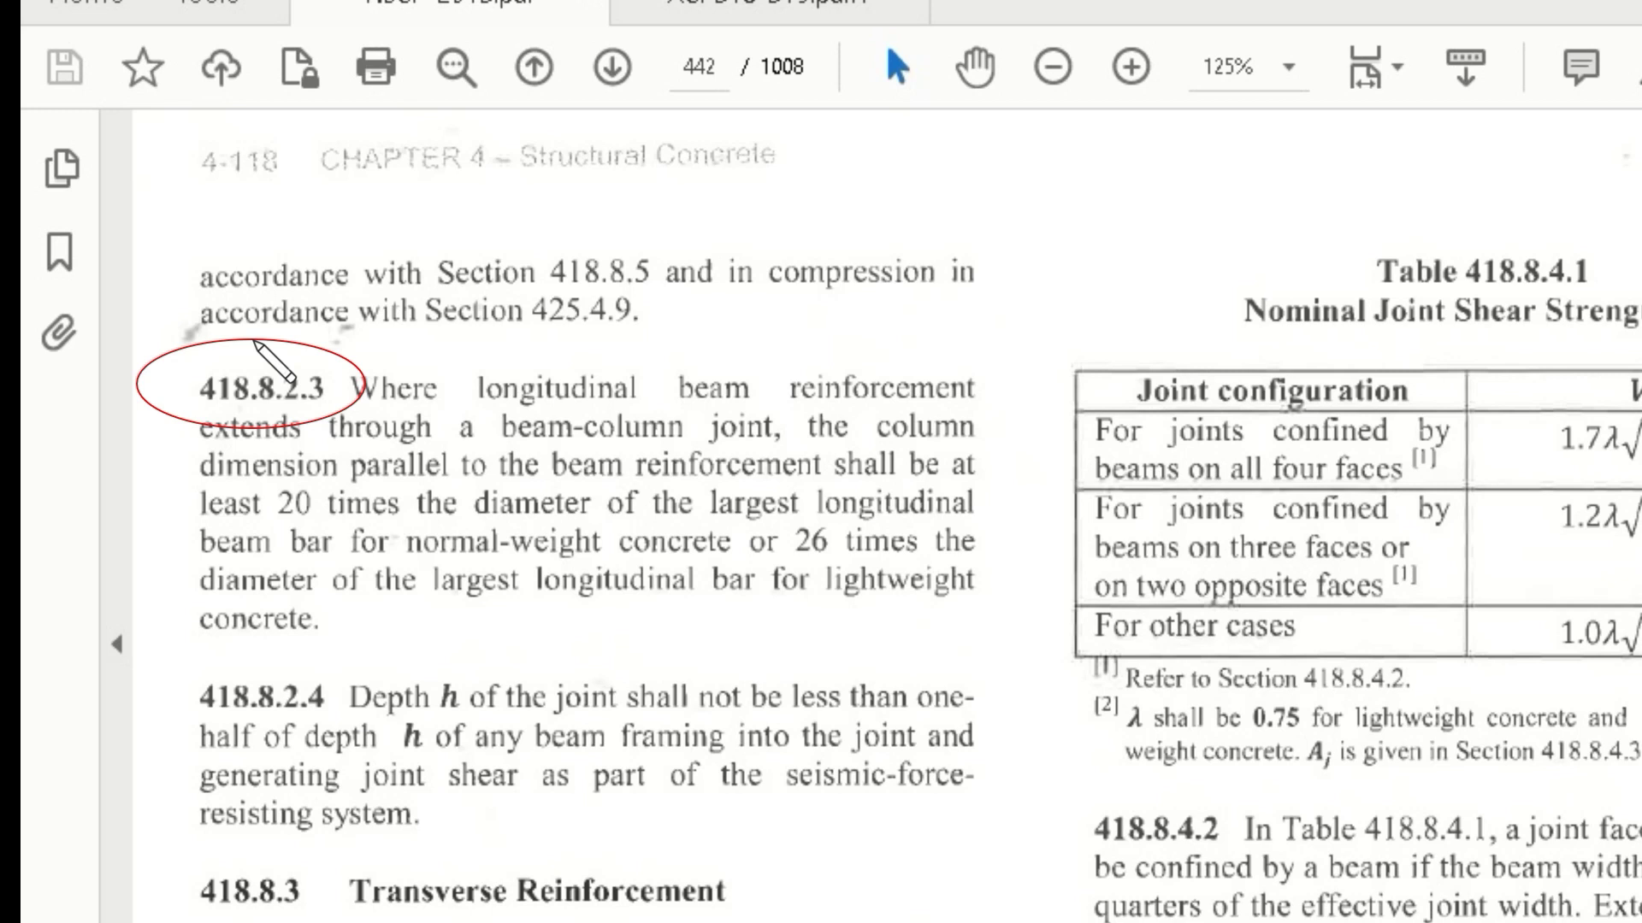
pyautogui.moveTo(358, 408); pyautogui.dragTo(982, 411)
pyautogui.moveTo(199, 444); pyautogui.dragTo(979, 444)
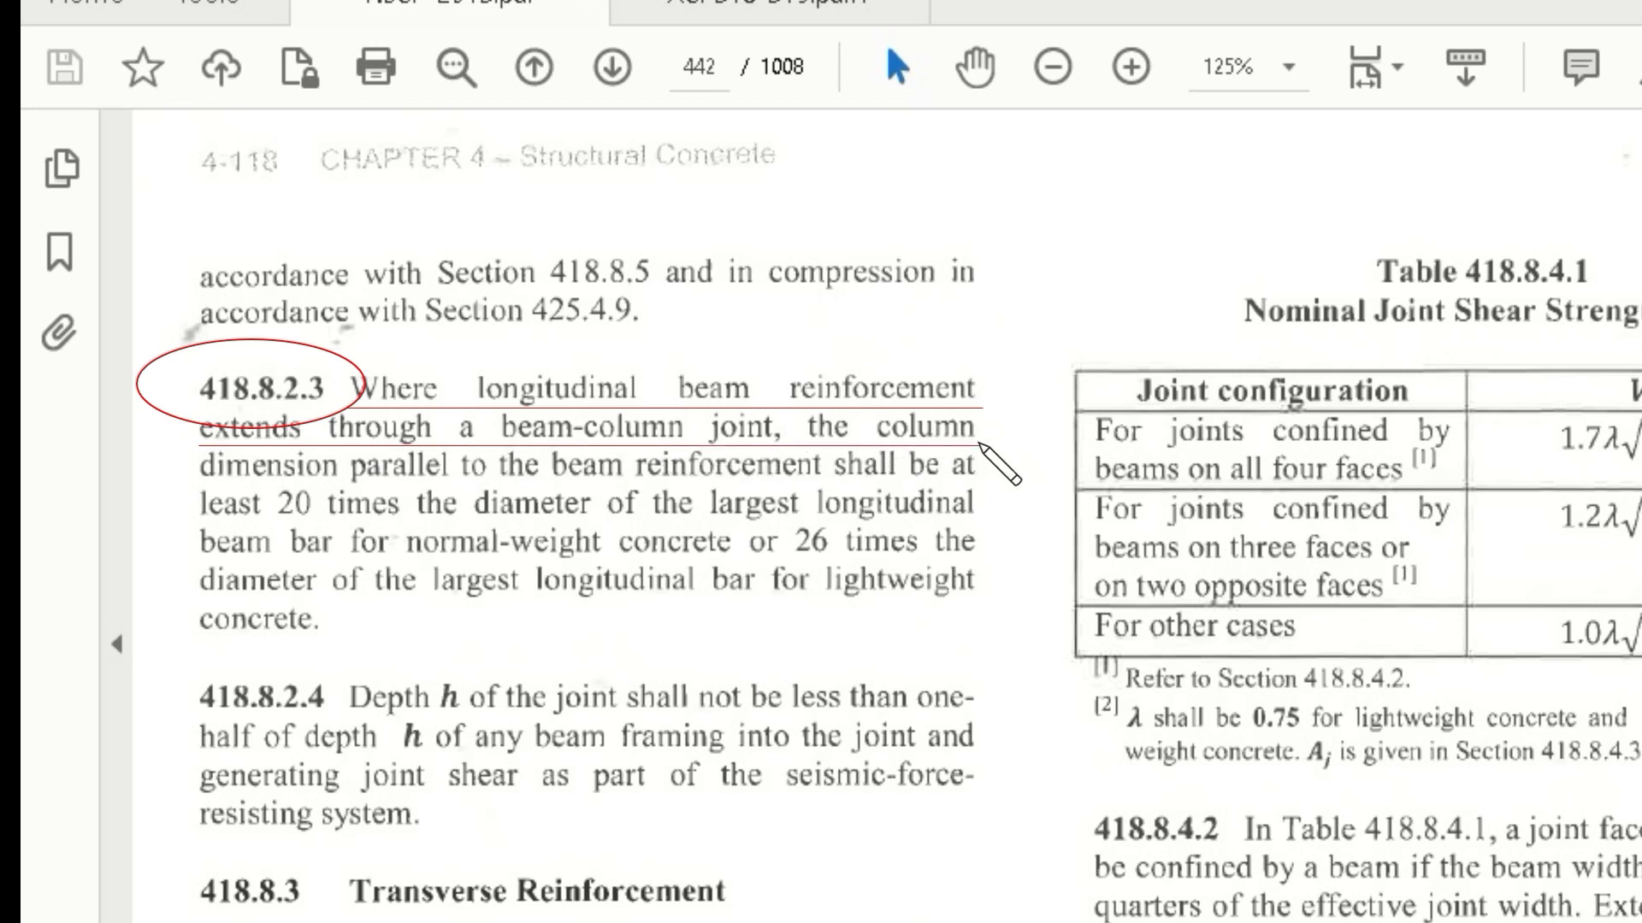
pyautogui.moveTo(190, 484); pyautogui.dragTo(973, 484)
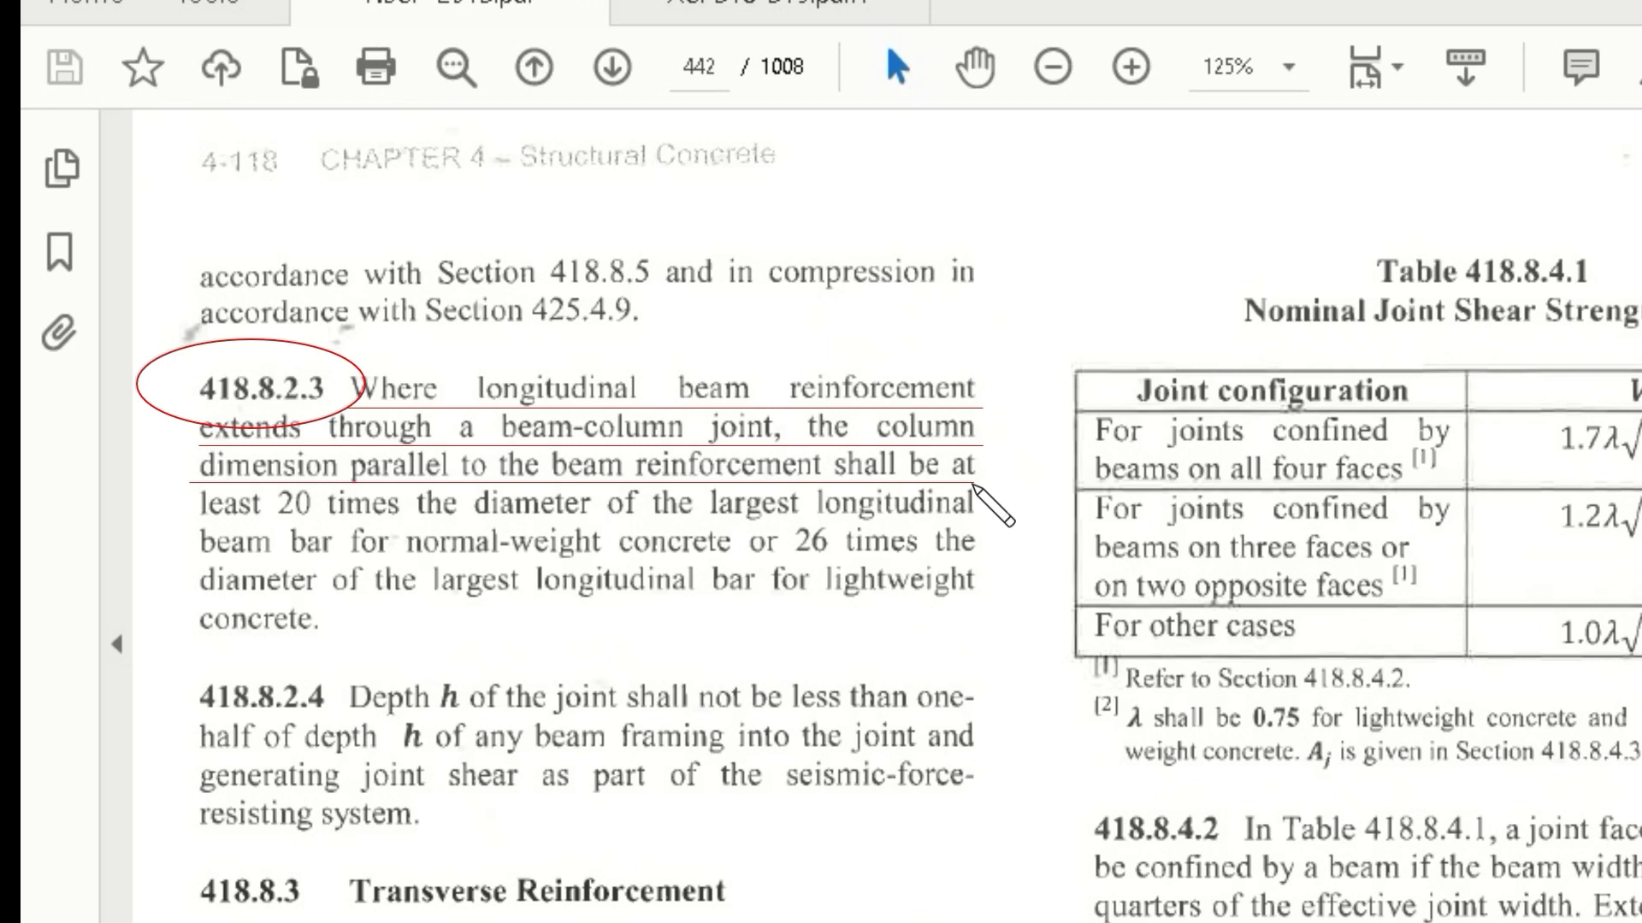
pyautogui.moveTo(189, 520); pyautogui.dragTo(973, 523)
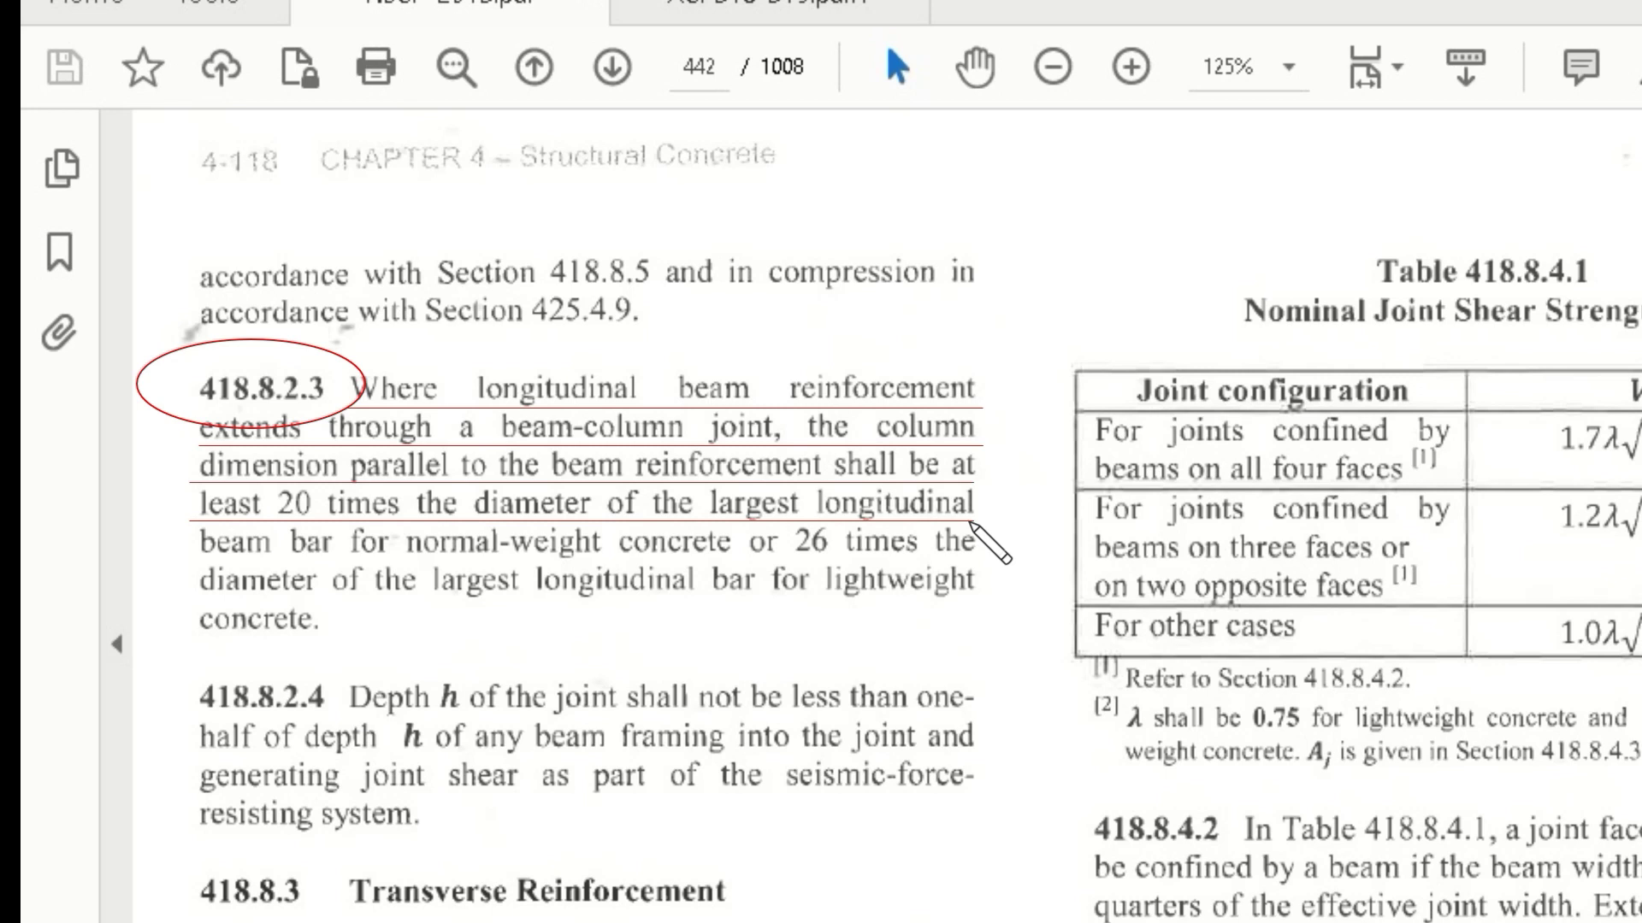
pyautogui.moveTo(190, 560); pyautogui.dragTo(973, 560)
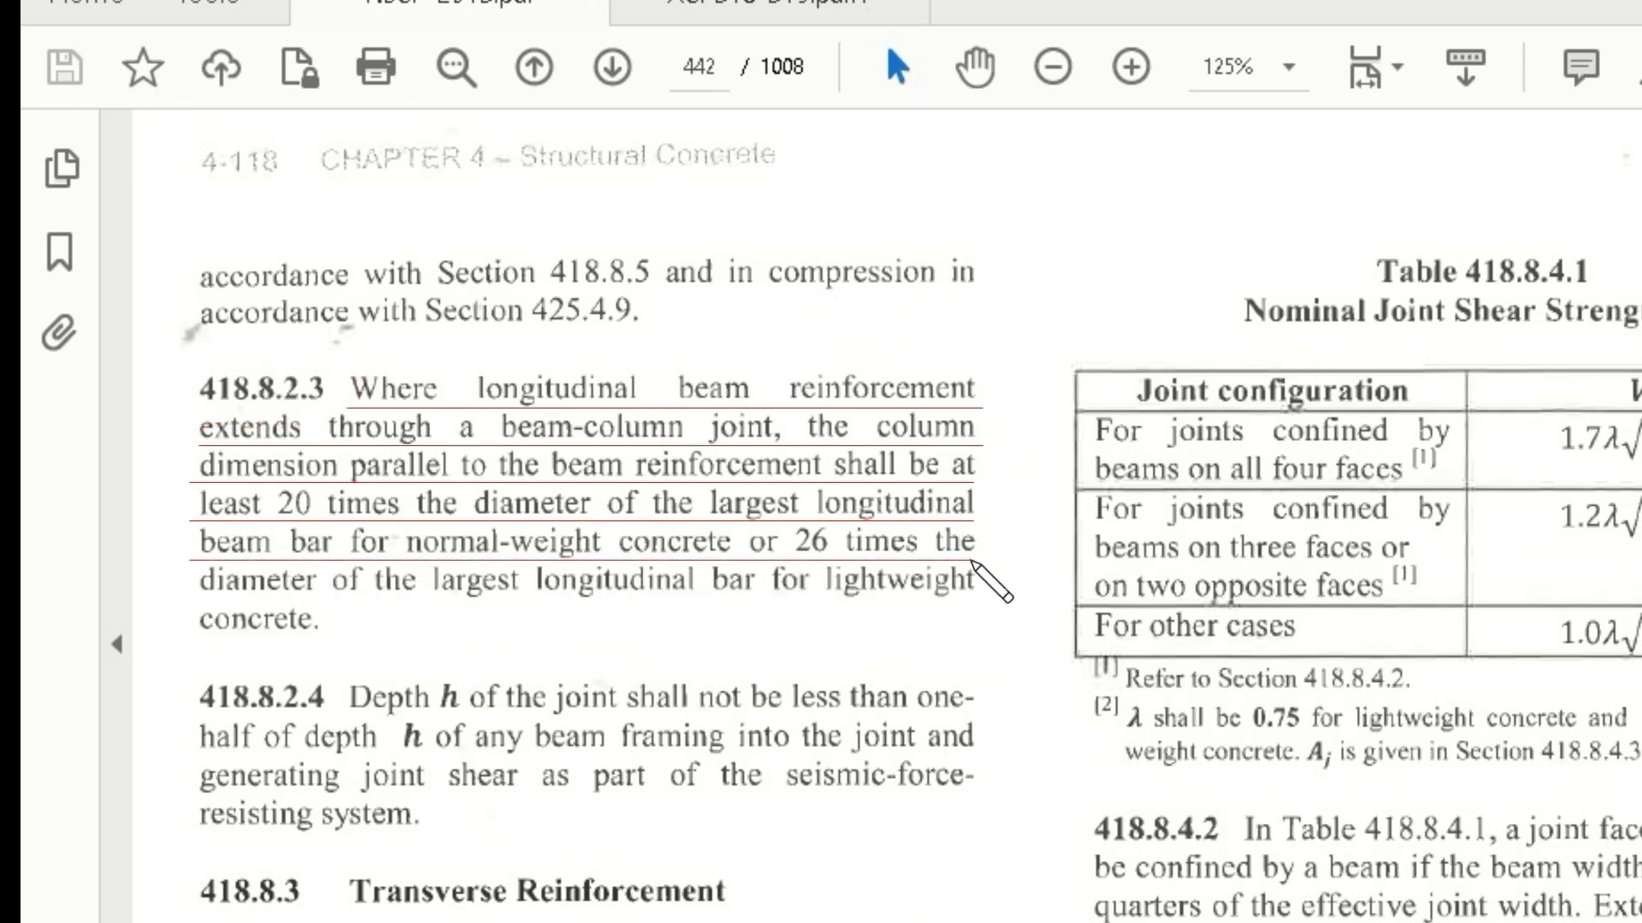
pyautogui.moveTo(213, 603); pyautogui.dragTo(973, 605)
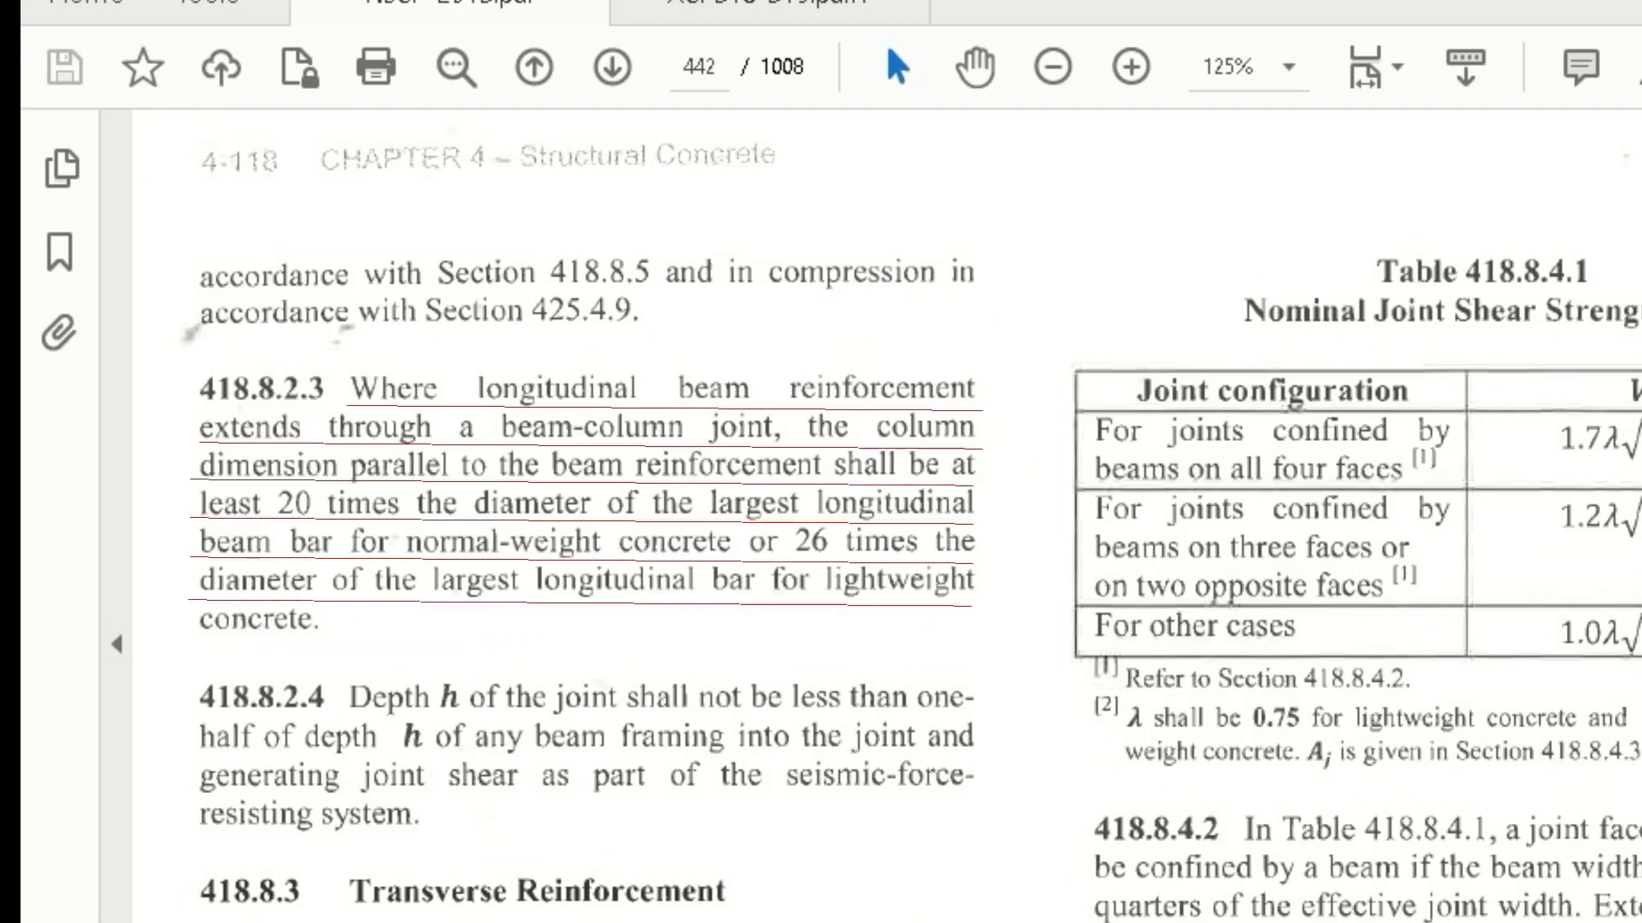
pyautogui.press('Escape')
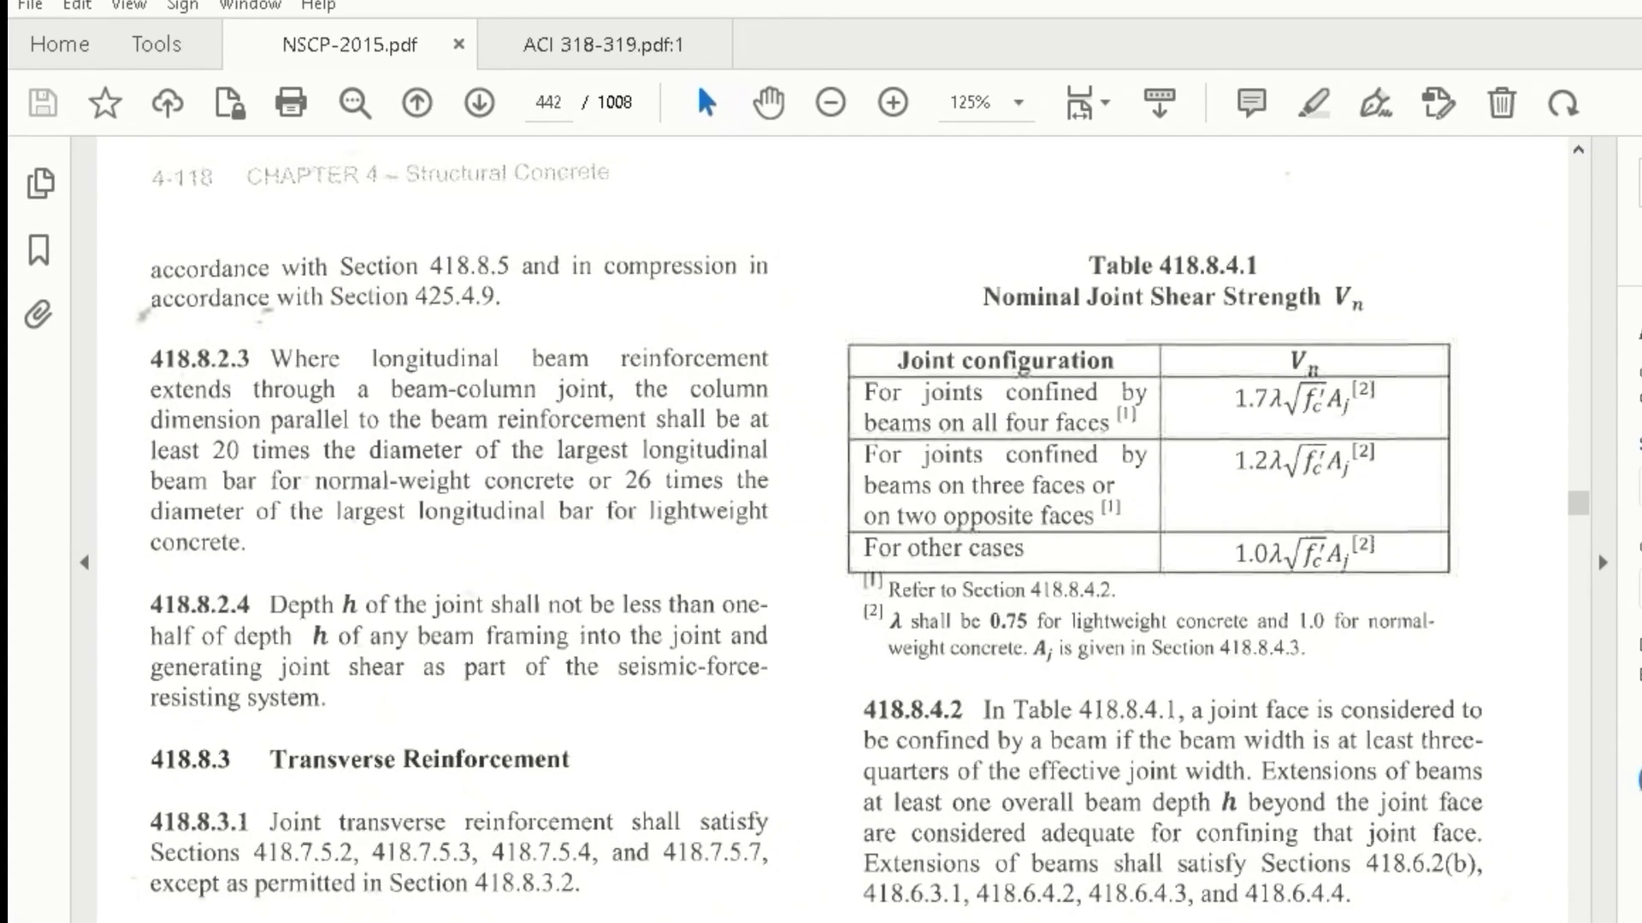
pyautogui.moveTo(442, 330)
pyautogui.mouseDown()
pyautogui.moveTo(809, 332)
pyautogui.moveTo(100, 580)
pyautogui.moveTo(442, 330)
pyautogui.mouseUp()
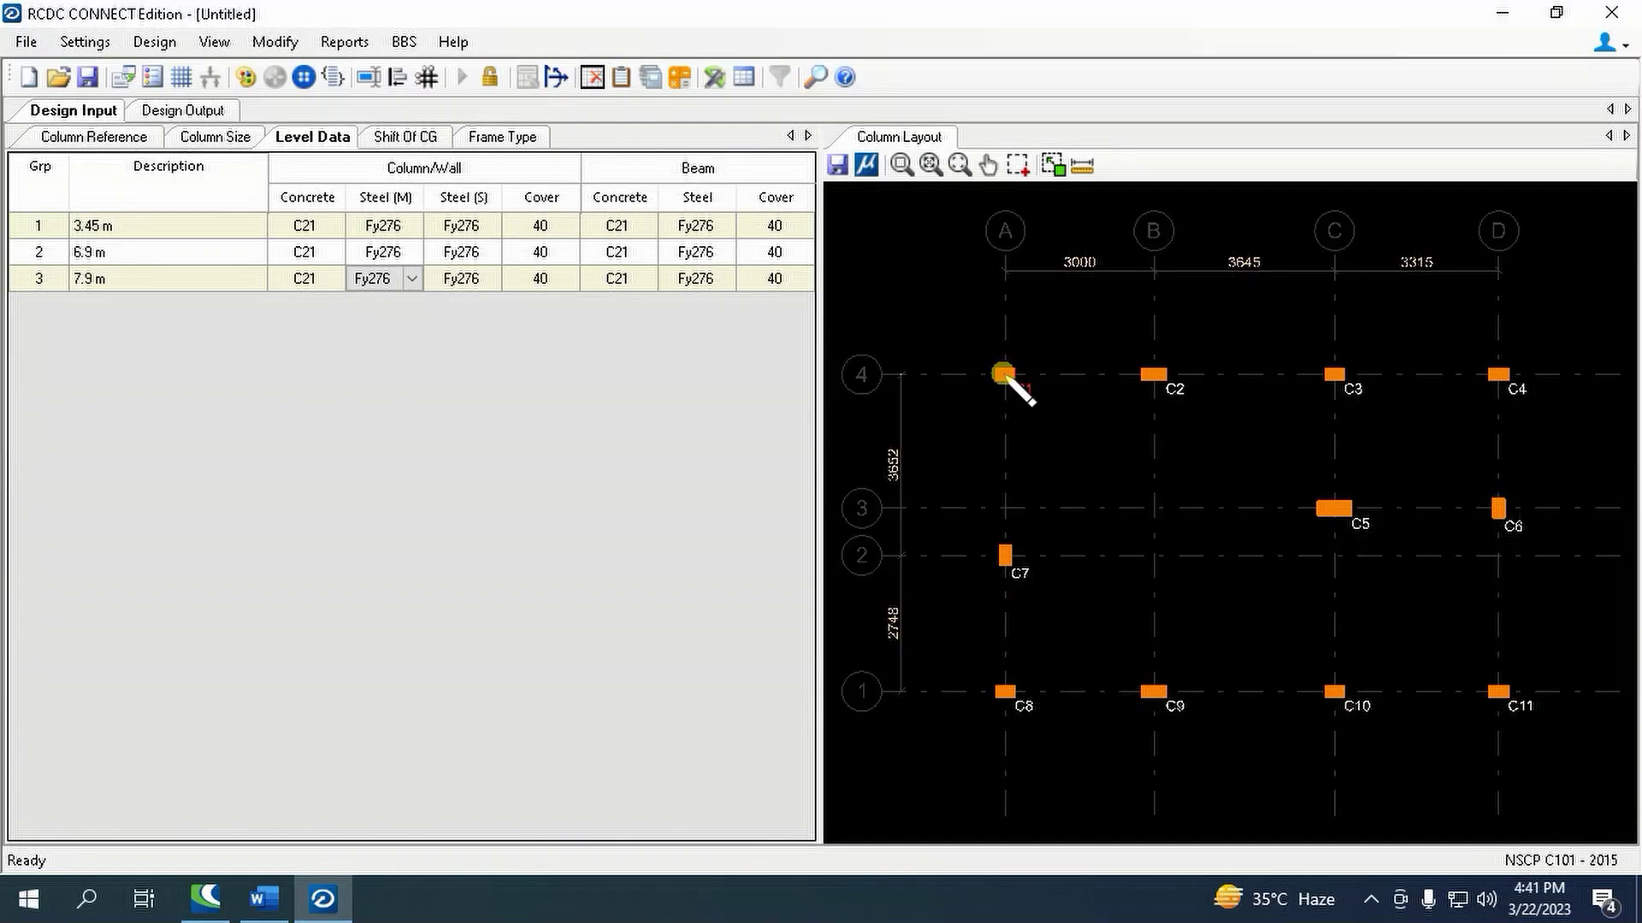
# - Select column C1 in the column layout, check its size at each level and show the column design results
pyautogui.click(1009, 377)
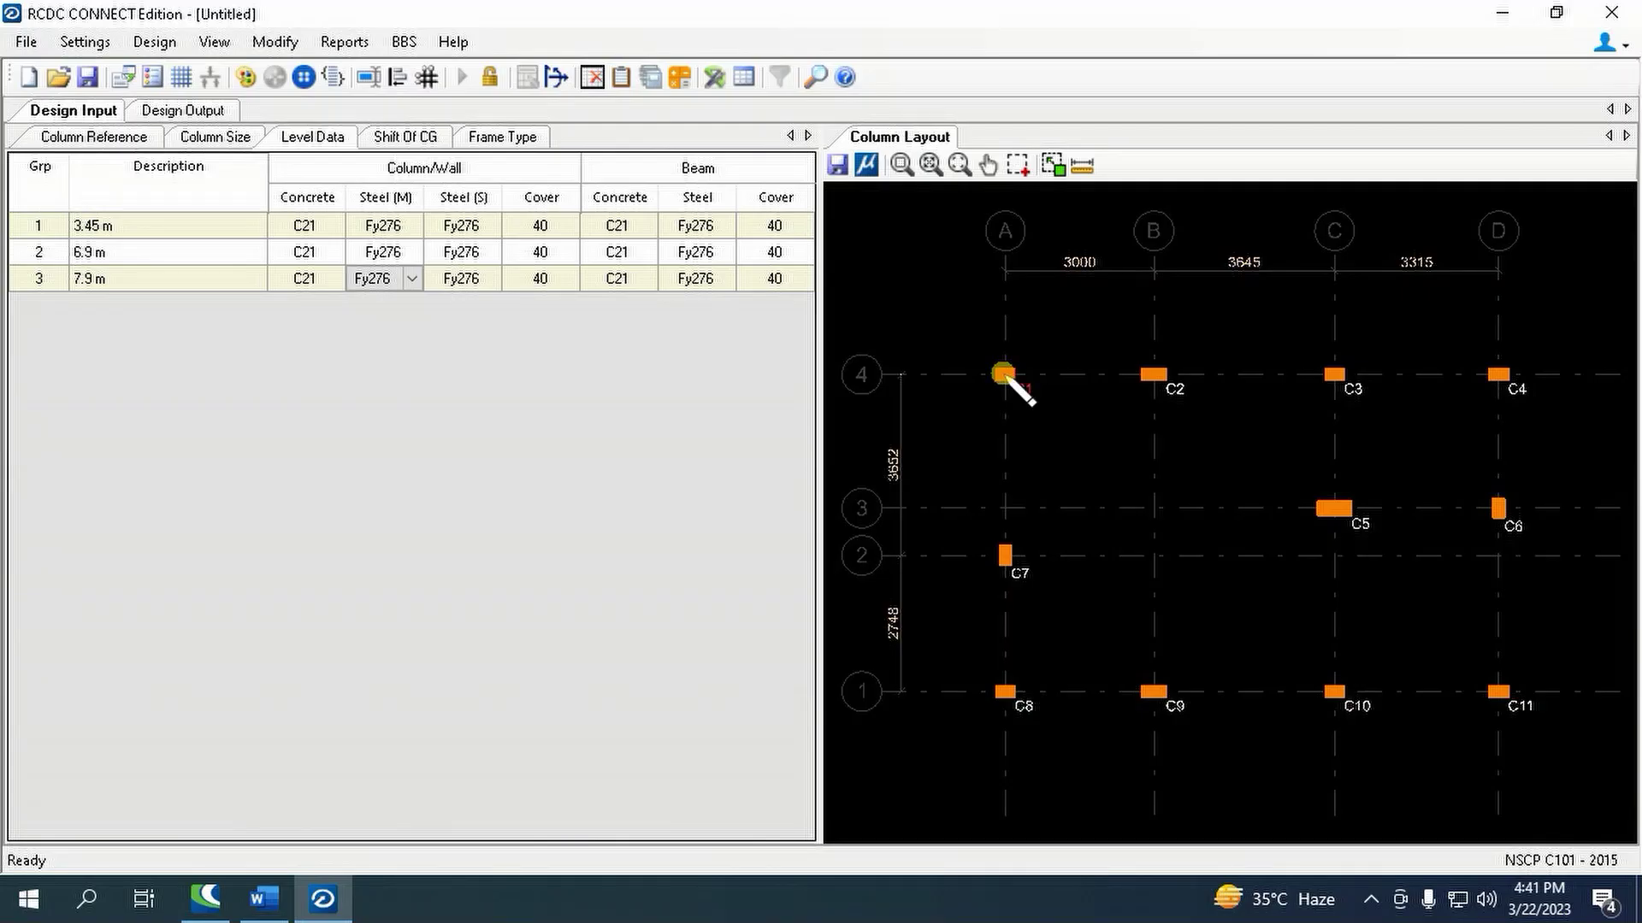
pyautogui.scroll(2, 1012, 379)
pyautogui.scroll(2, 1002, 376)
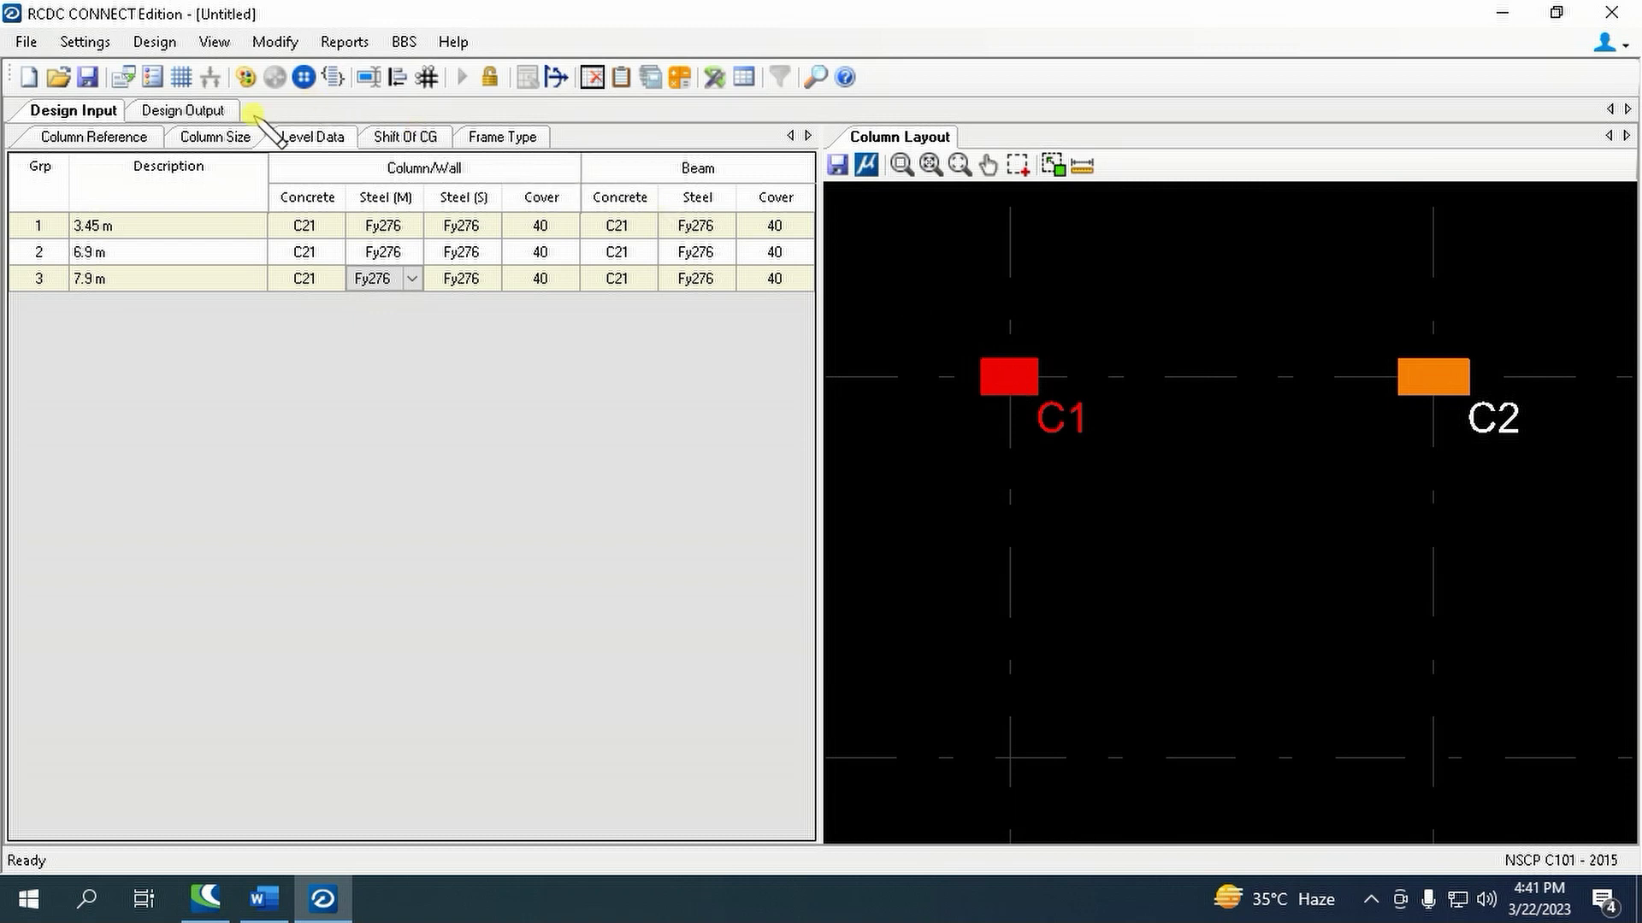
pyautogui.click(221, 137)
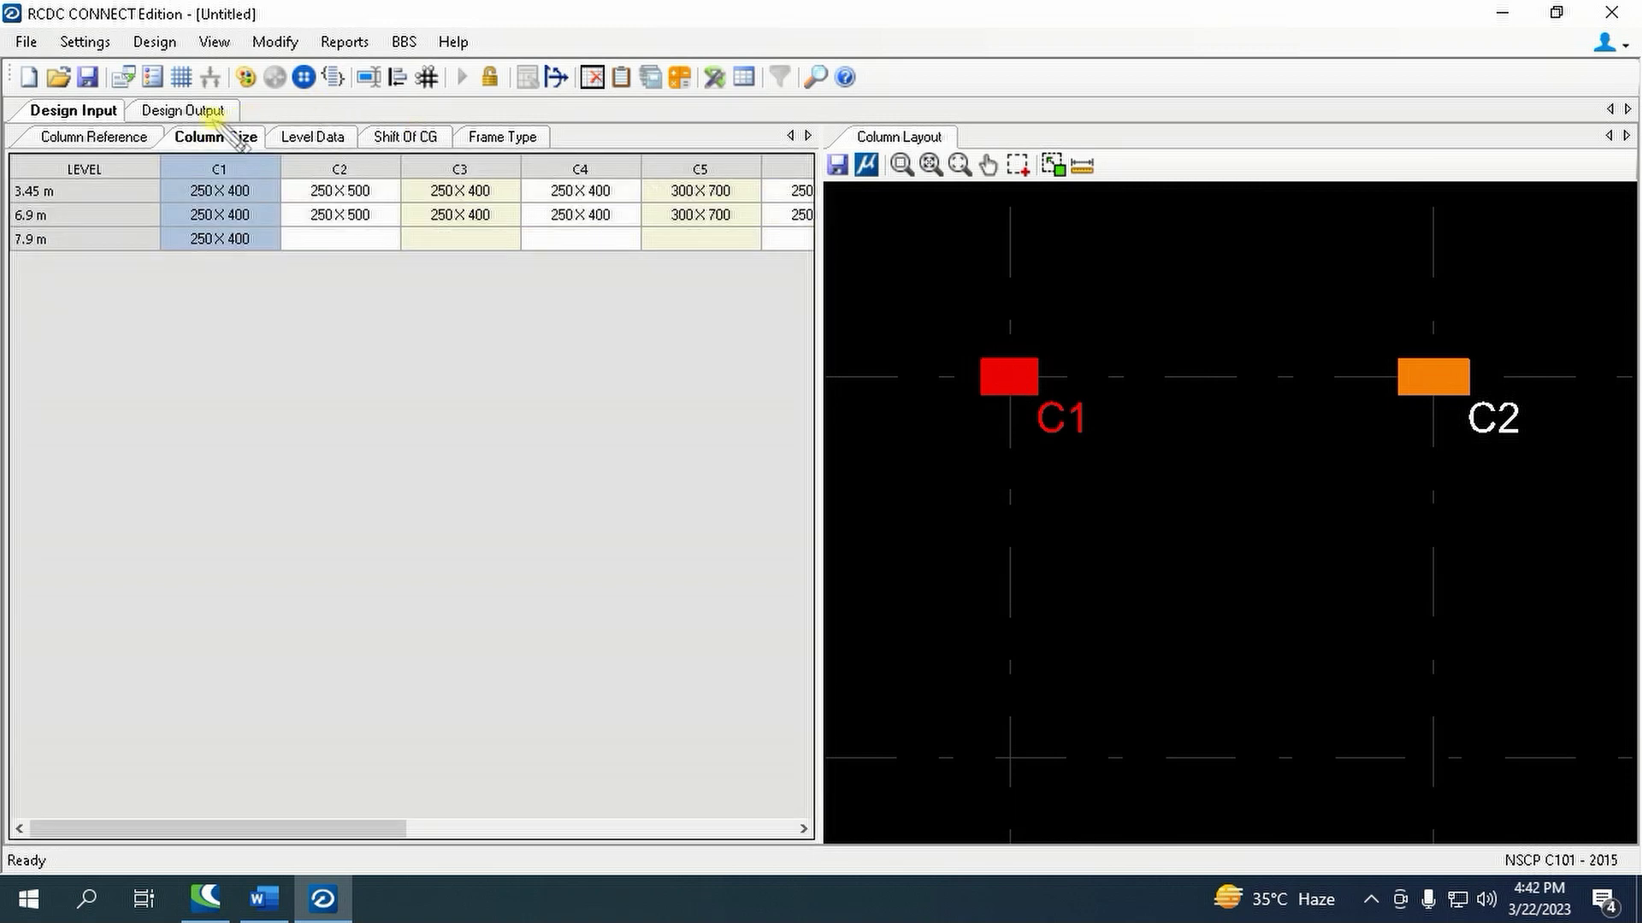
pyautogui.click(200, 112)
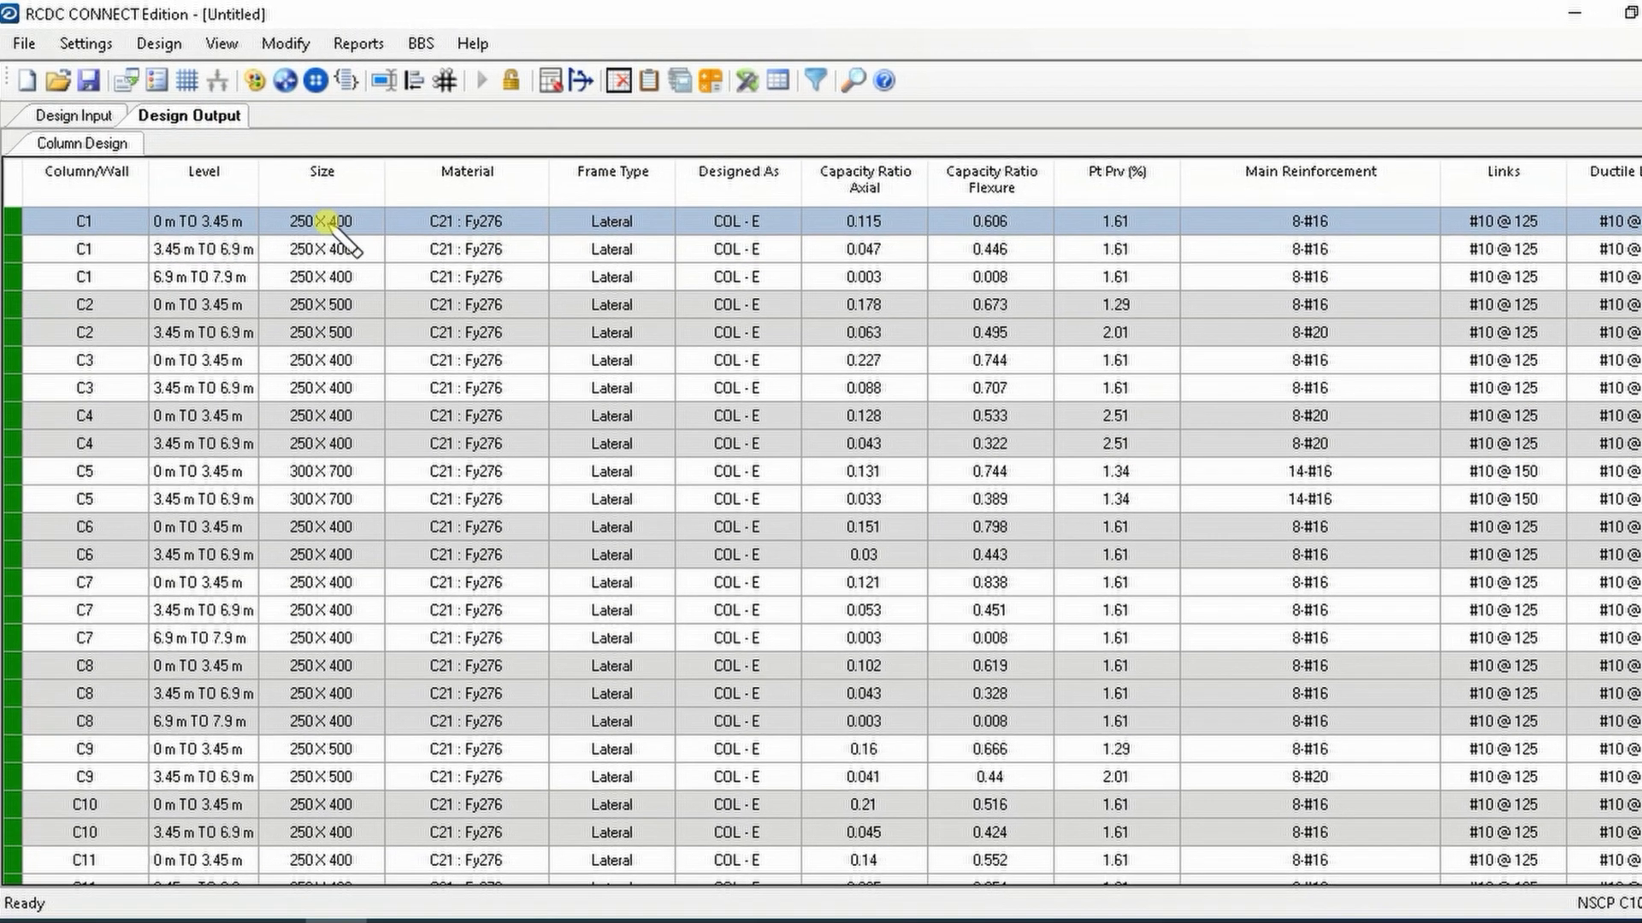
# - Start redesigning the whole of column C1 and set its width B to 350 for the 0 m to 3.45 m level
pyautogui.click(307, 211)
pyautogui.rightClick(308, 213)
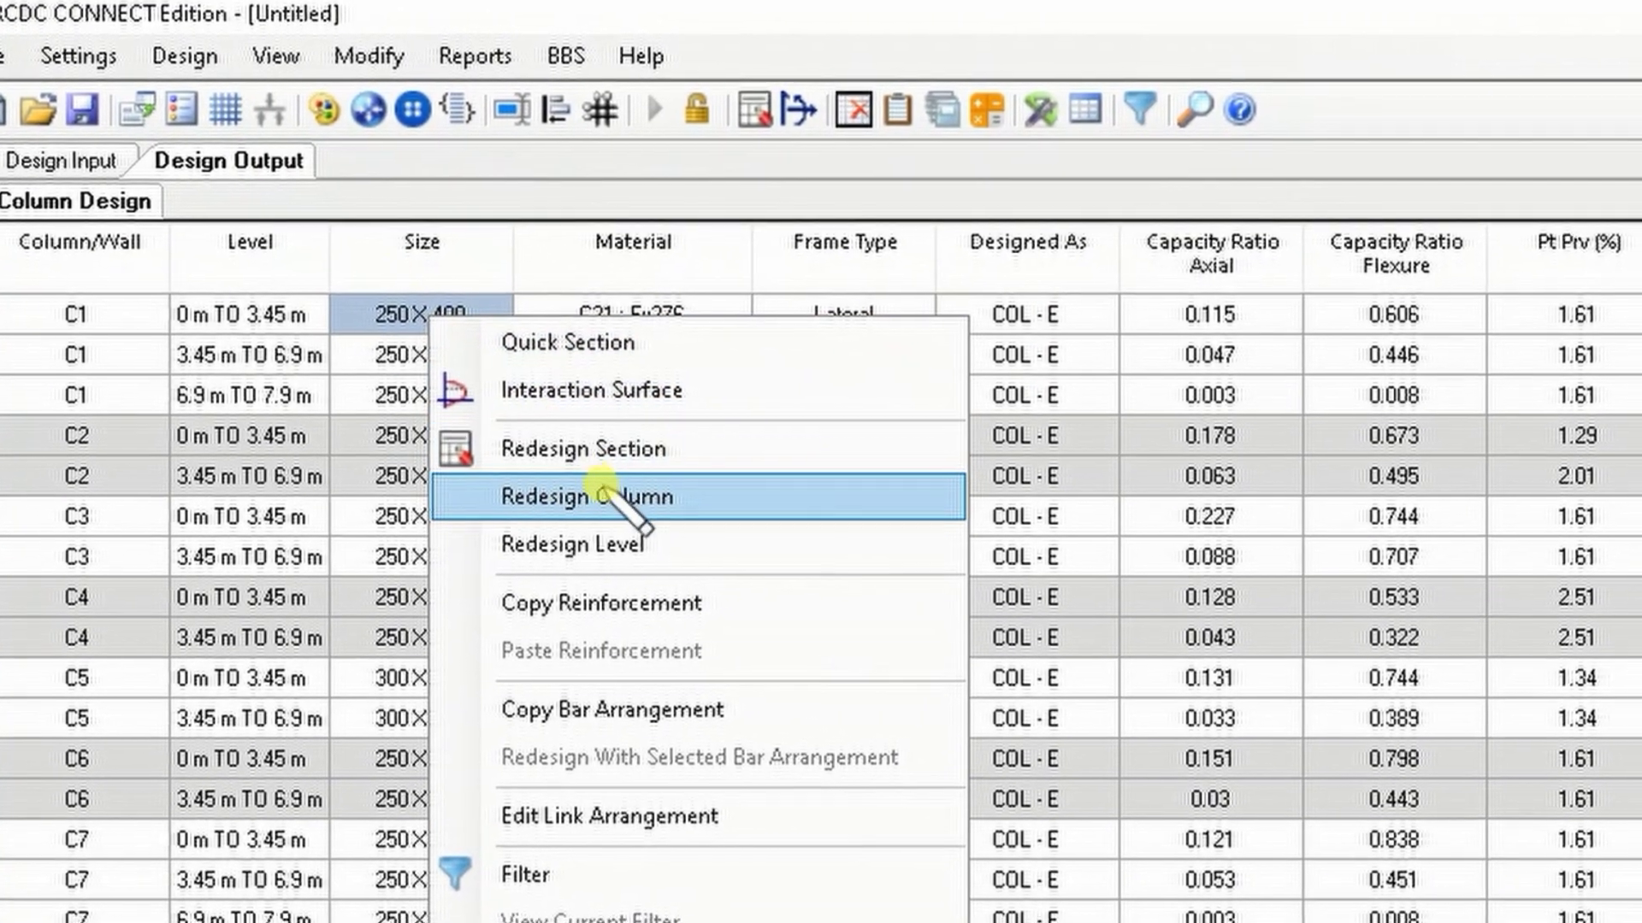
pyautogui.click(505, 468)
pyautogui.click(920, 401)
pyautogui.click(921, 401)
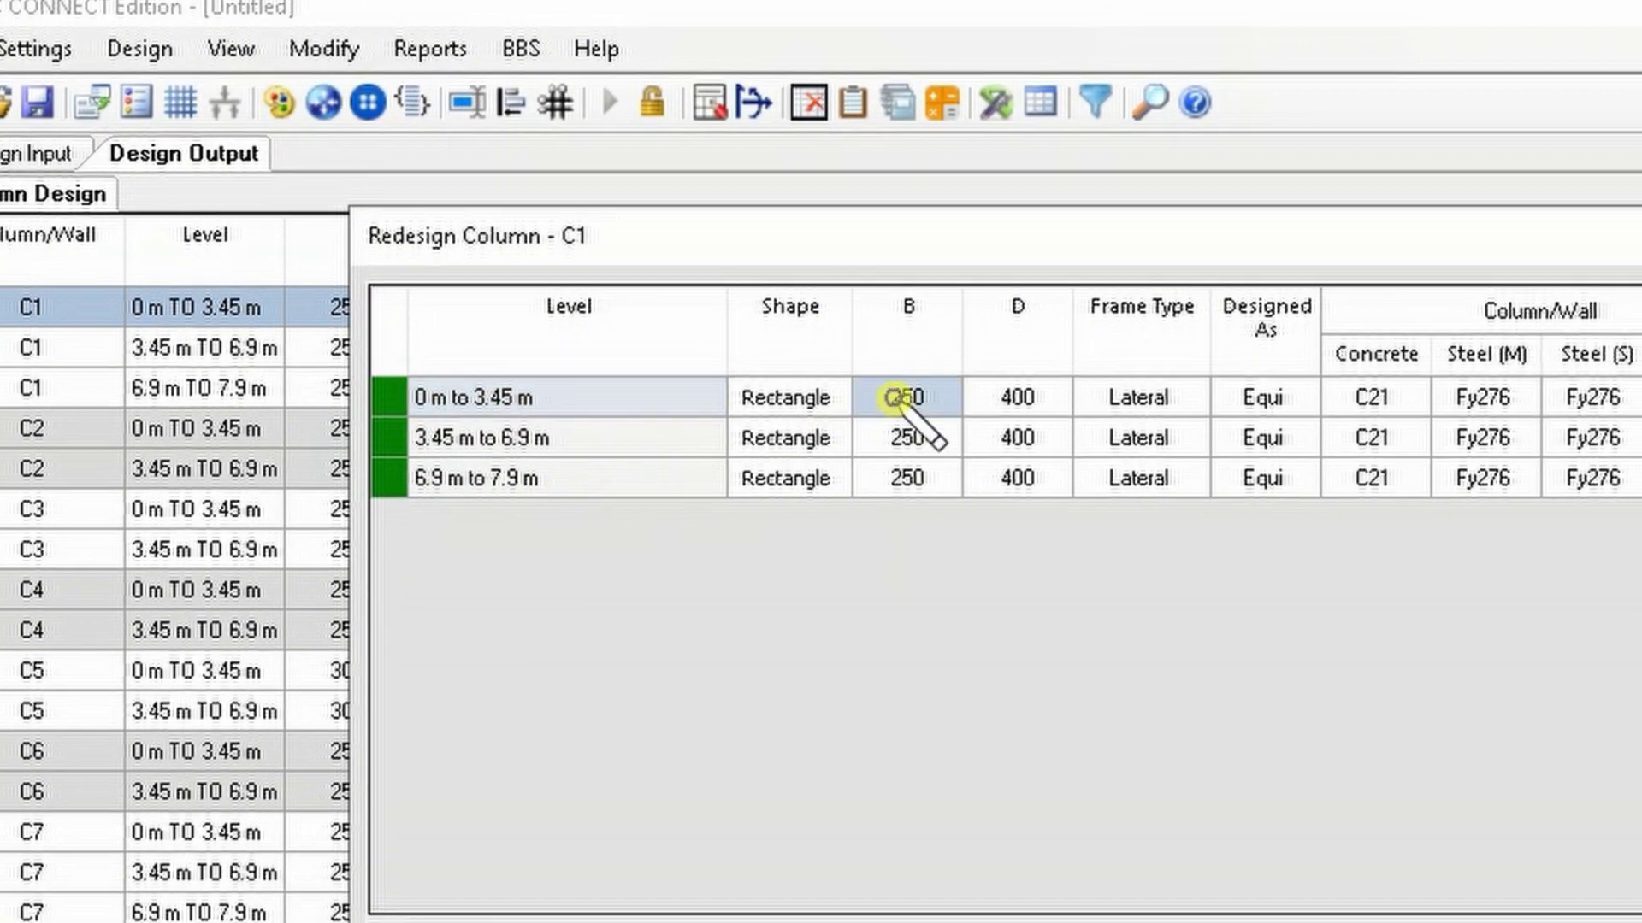
pyautogui.write('650')
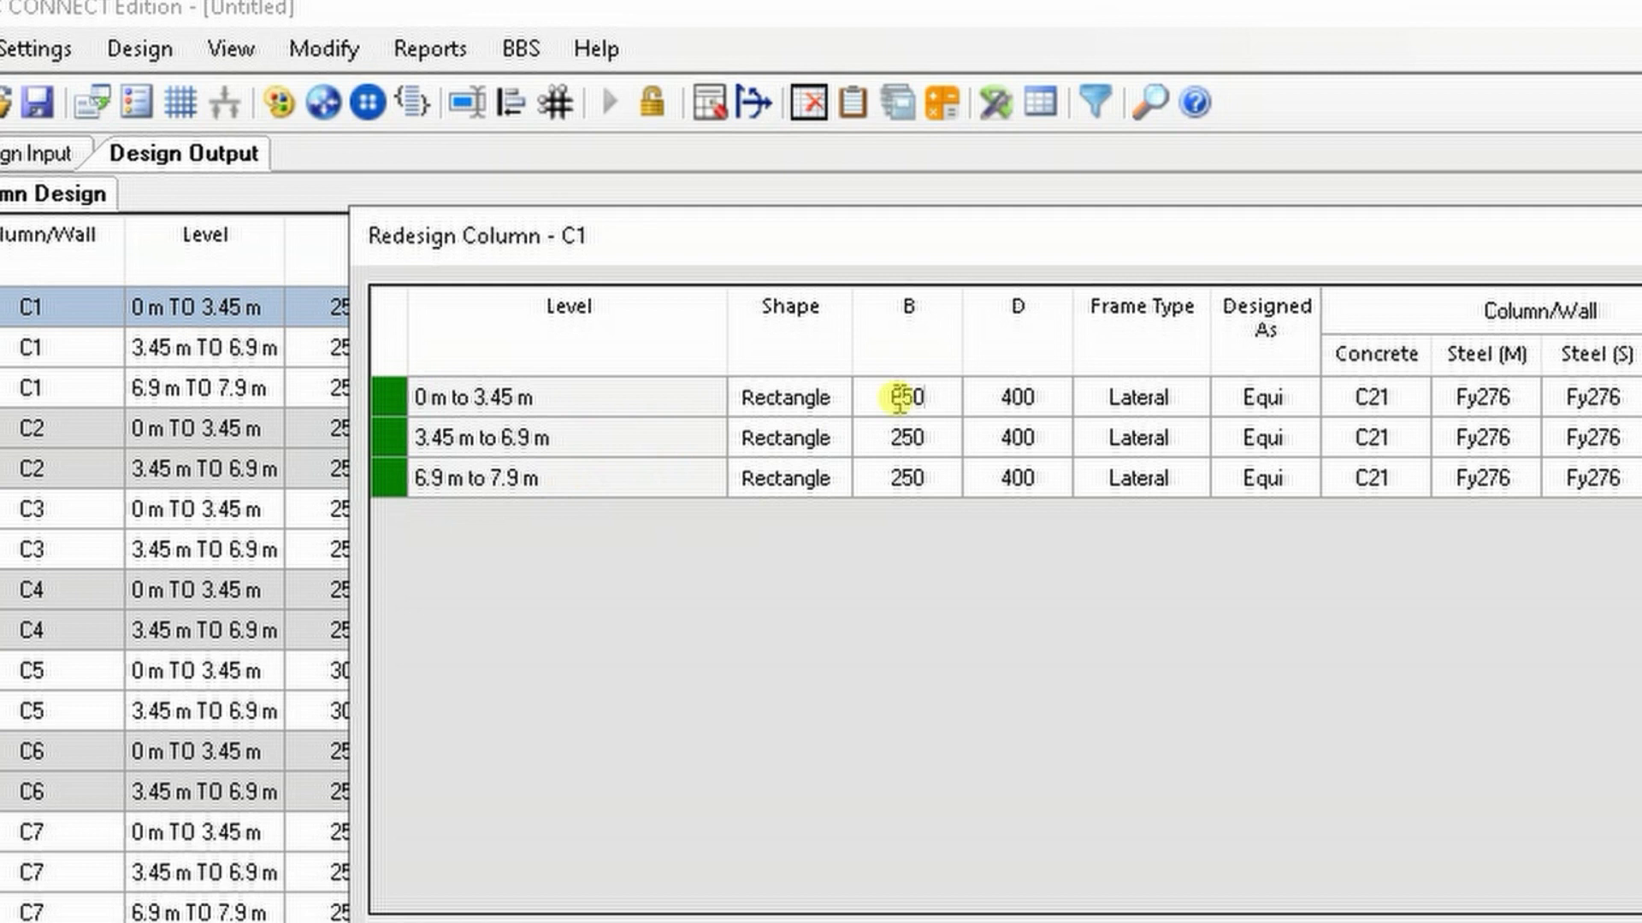
pyautogui.moveTo(935, 399); pyautogui.dragTo(809, 399)
pyautogui.write('350')
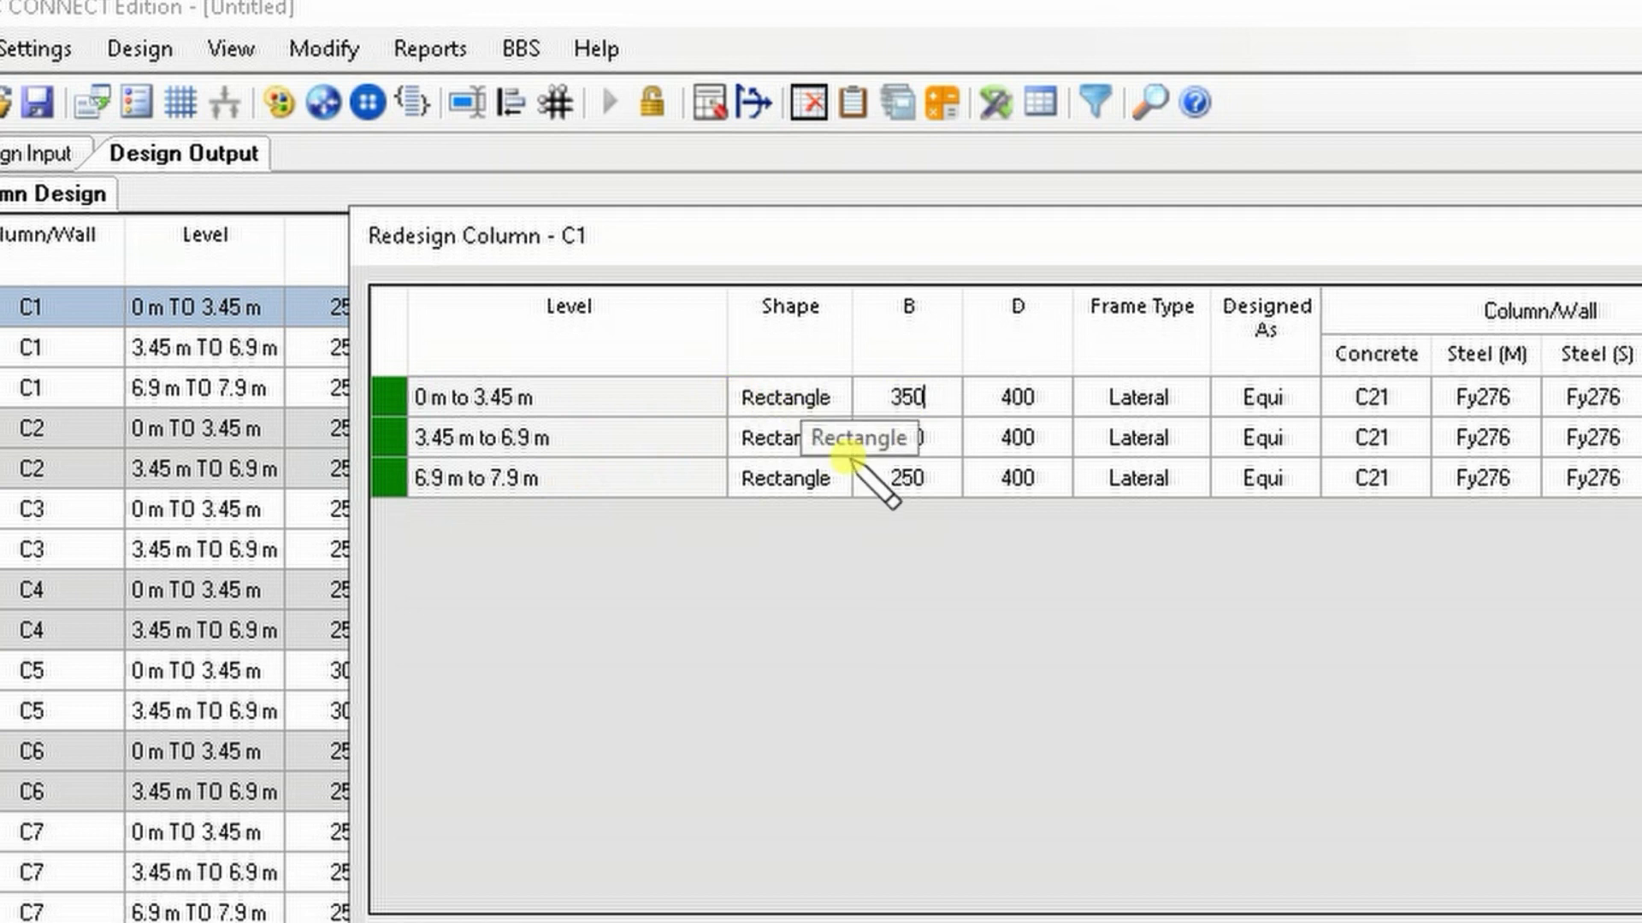
# - Copy C1's 350 width to its 3.45 m to 6.9 m and 6.9 m to 7.9 m levels, redesign the column and accept it
pyautogui.click(902, 404)
pyautogui.rightClick(902, 407)
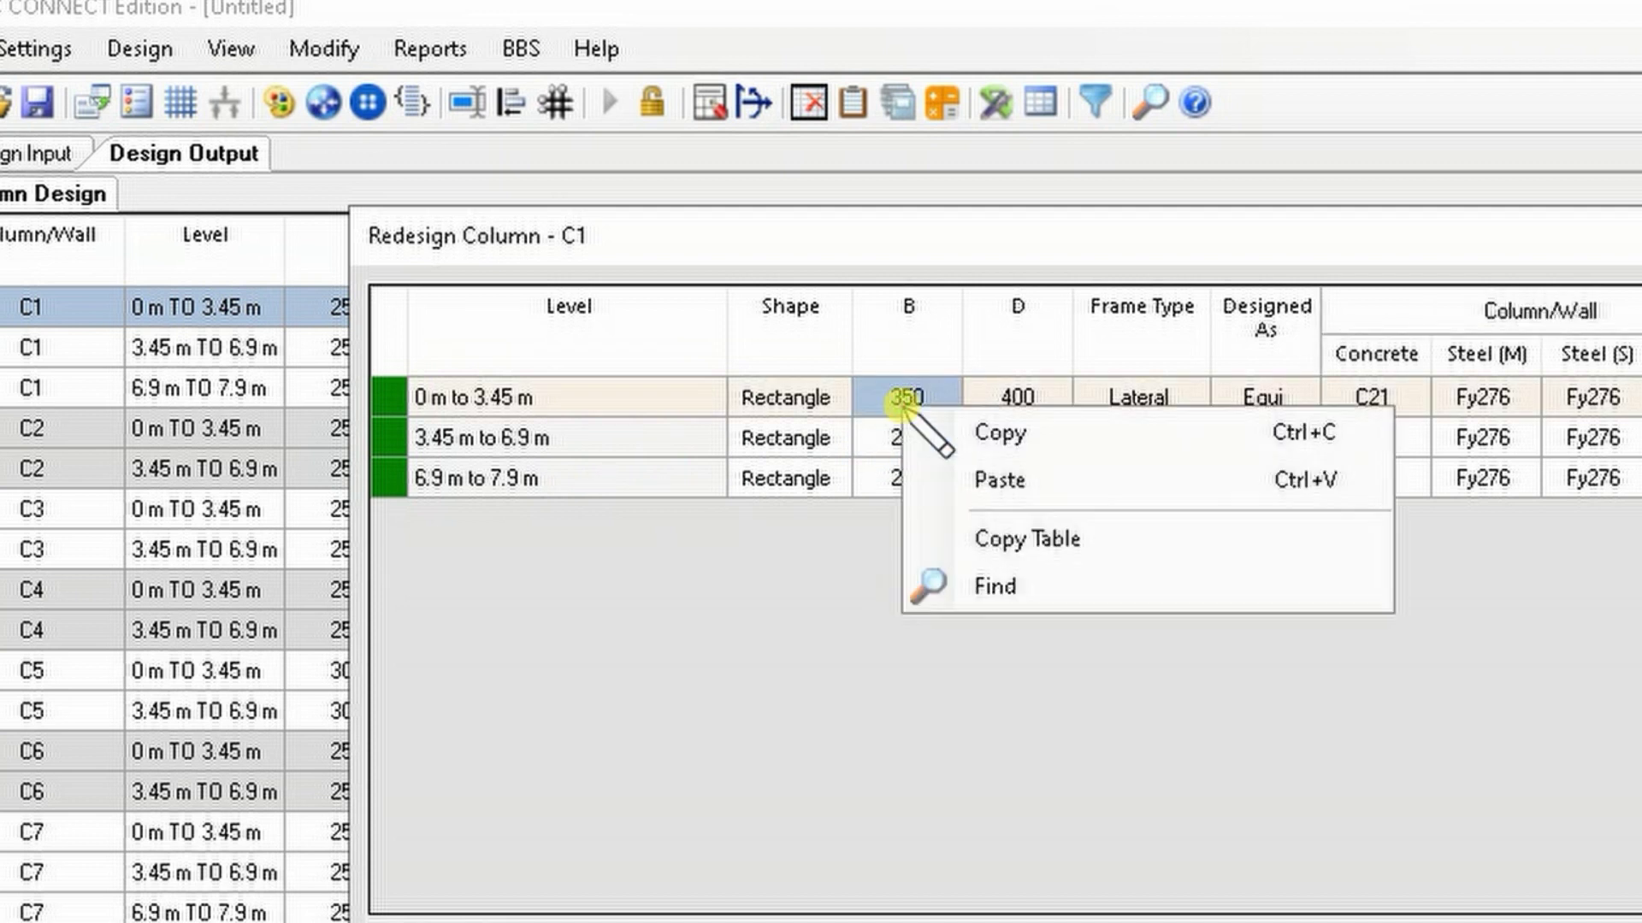
pyautogui.click(960, 432)
pyautogui.moveTo(916, 439); pyautogui.dragTo(905, 476)
pyautogui.rightClick(902, 479)
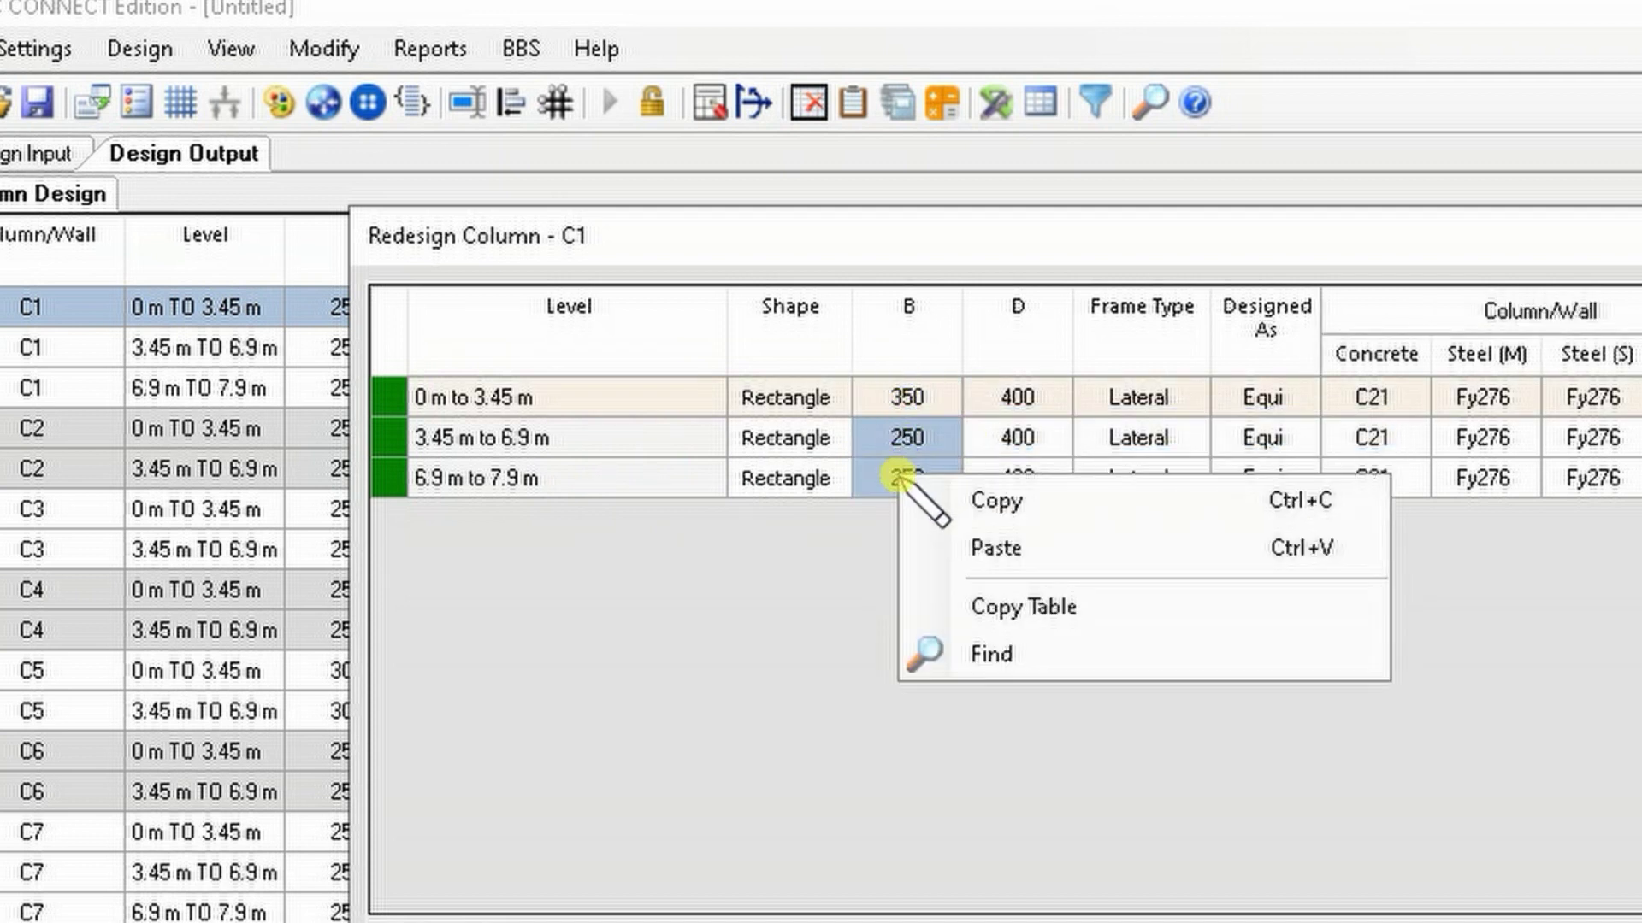
pyautogui.click(996, 548)
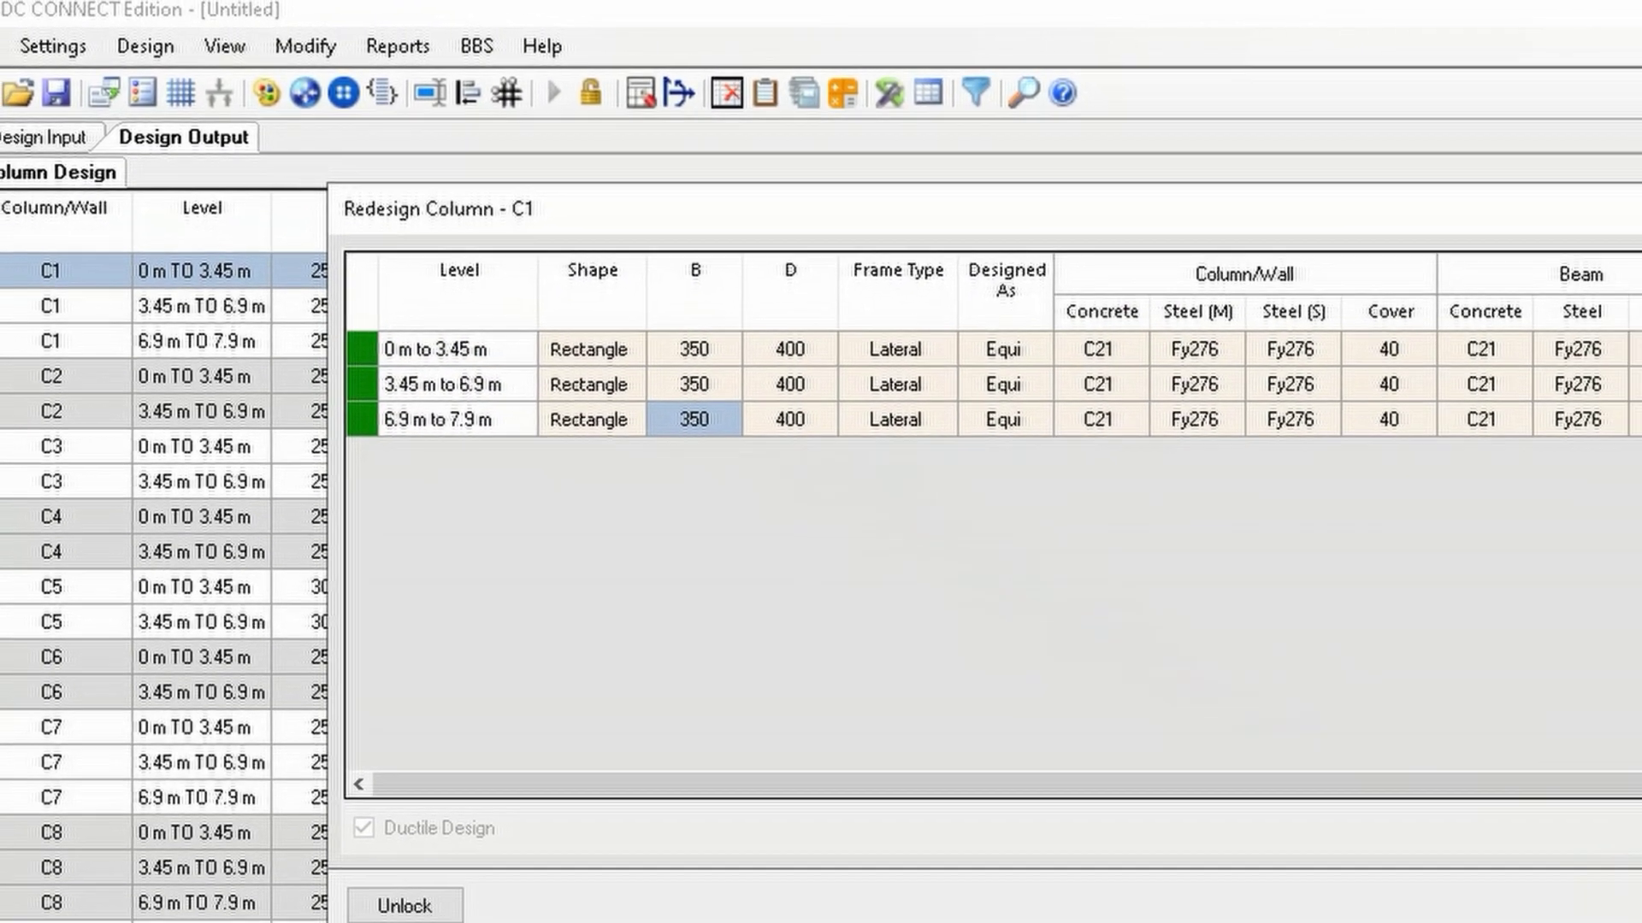
pyautogui.click(1267, 914)
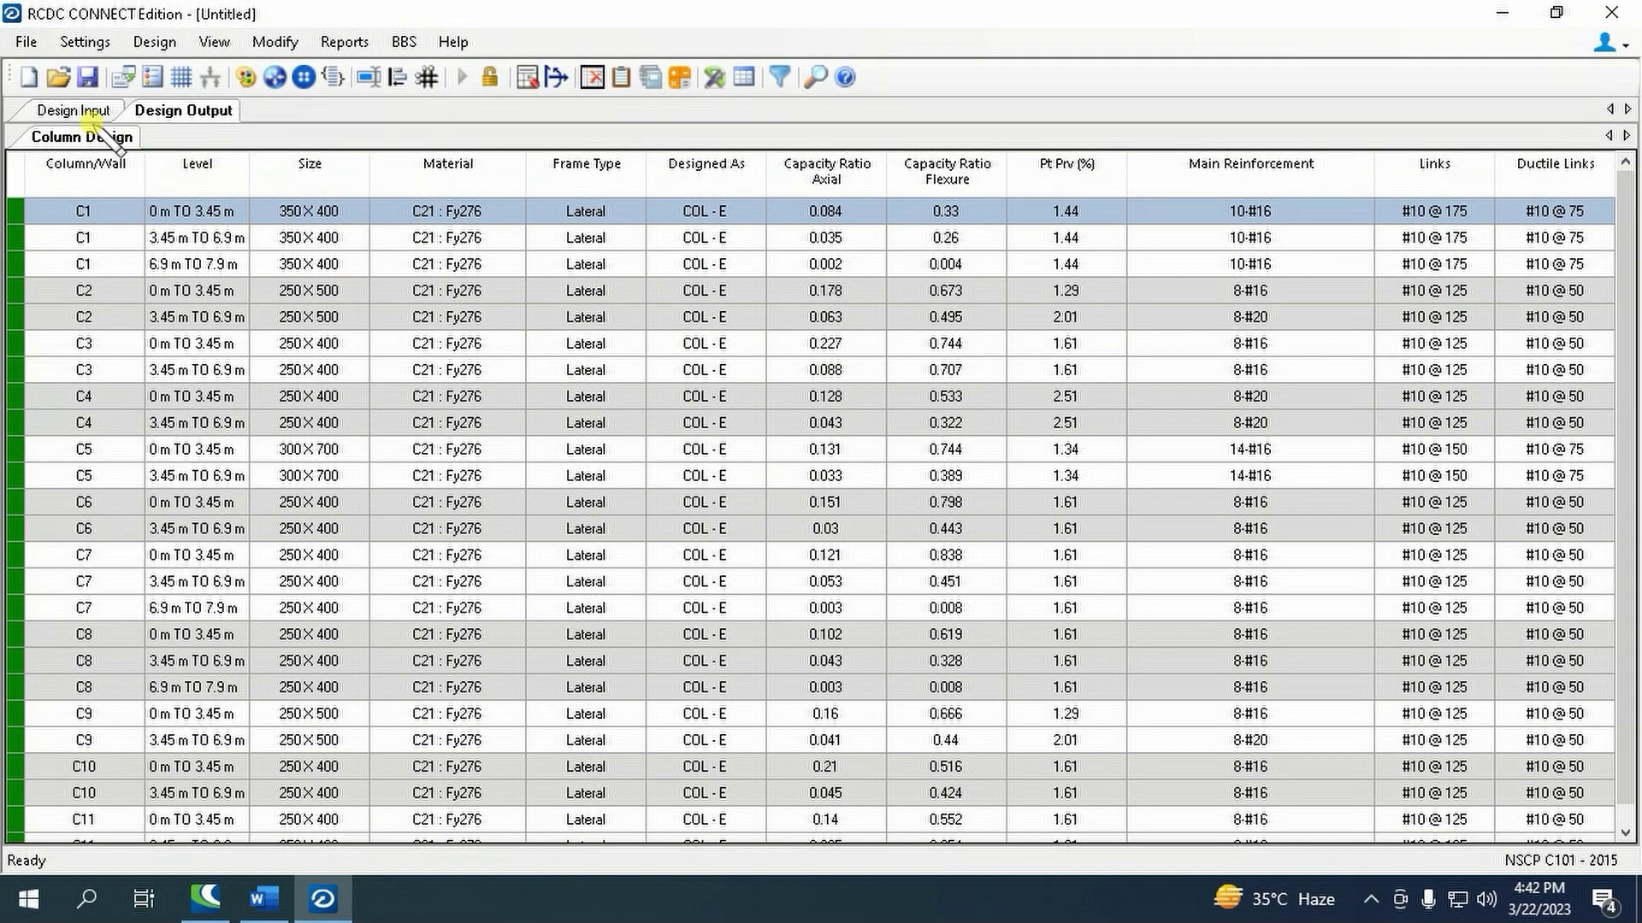
# - Locate column C2 in the column layout and select its 0 m to 3.45 m row in the design results
pyautogui.click(90, 116)
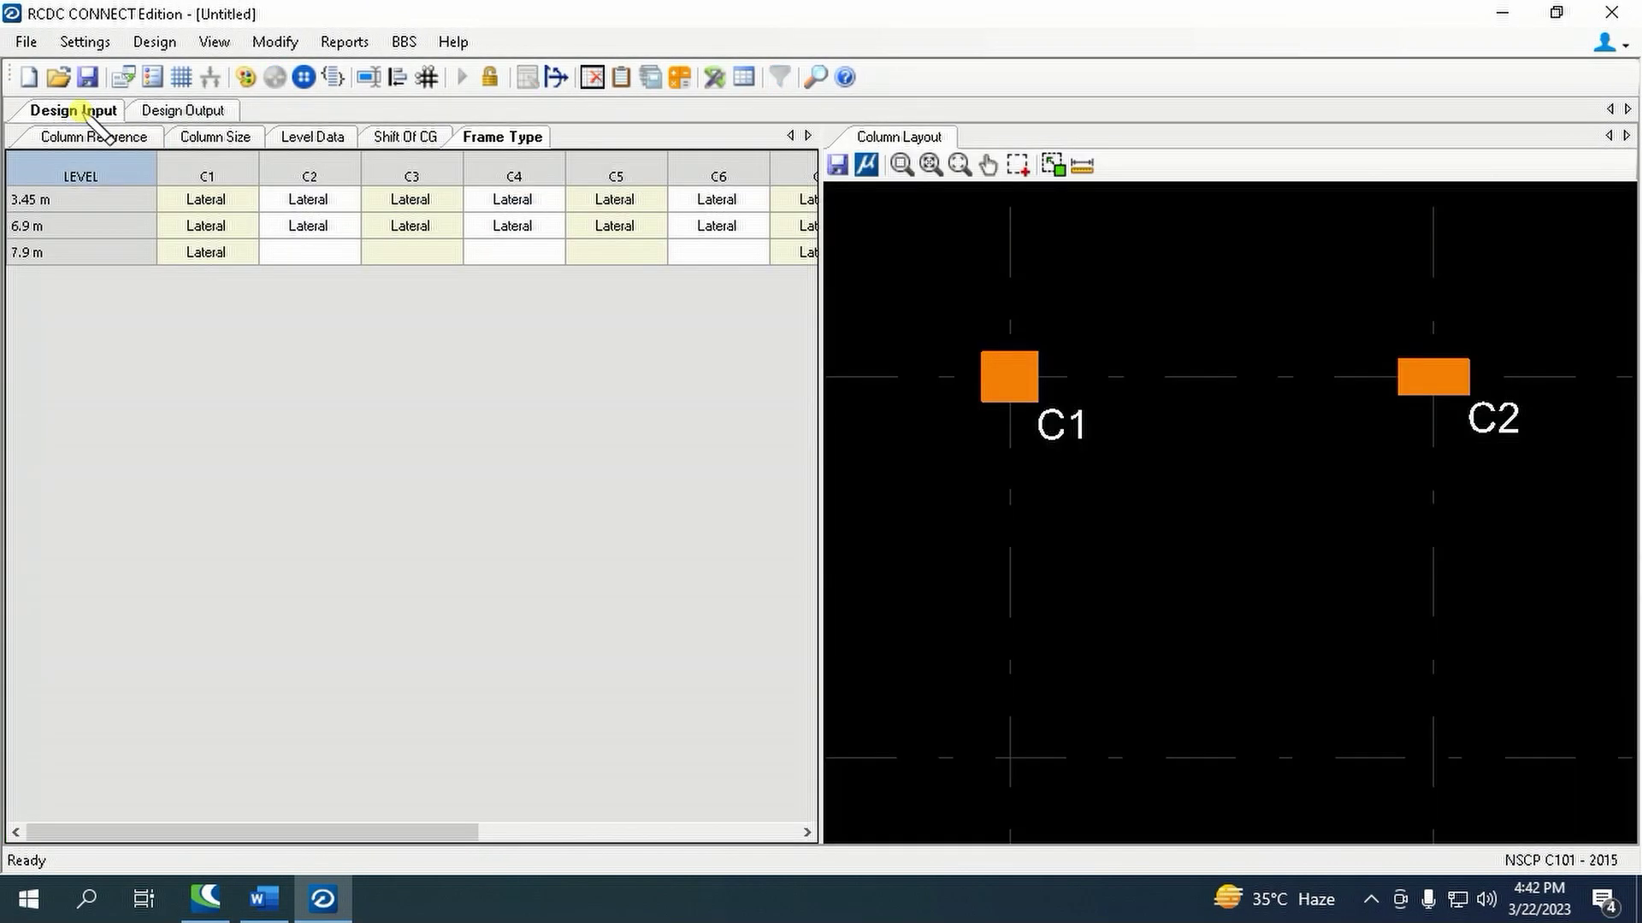
pyautogui.scroll(-2, 1005, 474)
pyautogui.click(1296, 414)
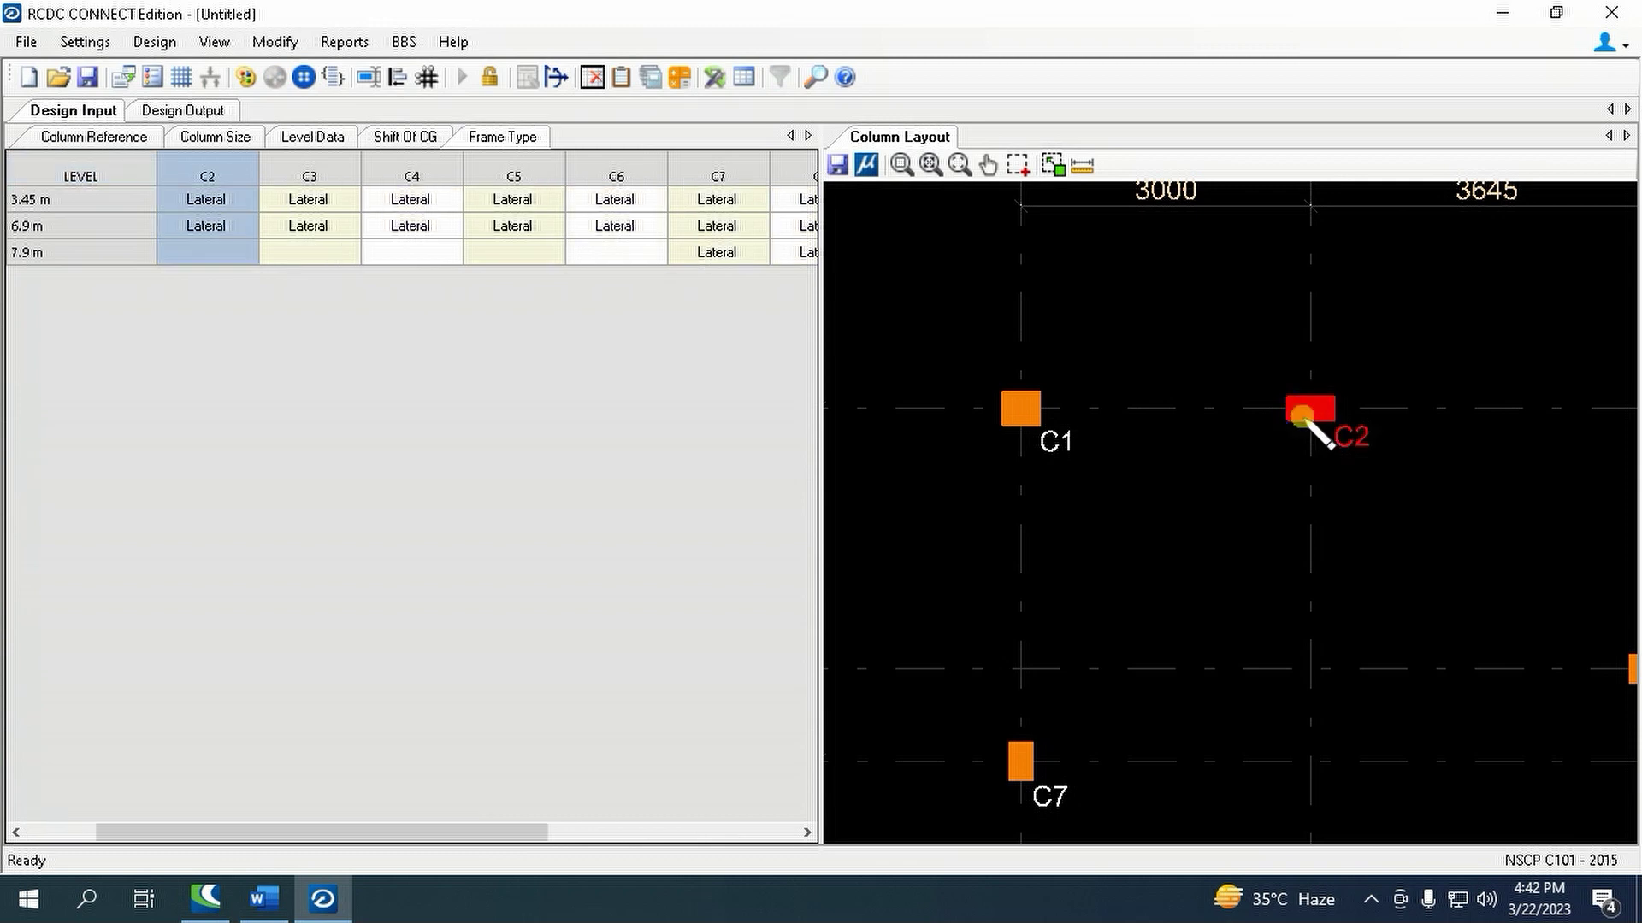
pyautogui.click(189, 111)
pyautogui.click(306, 265)
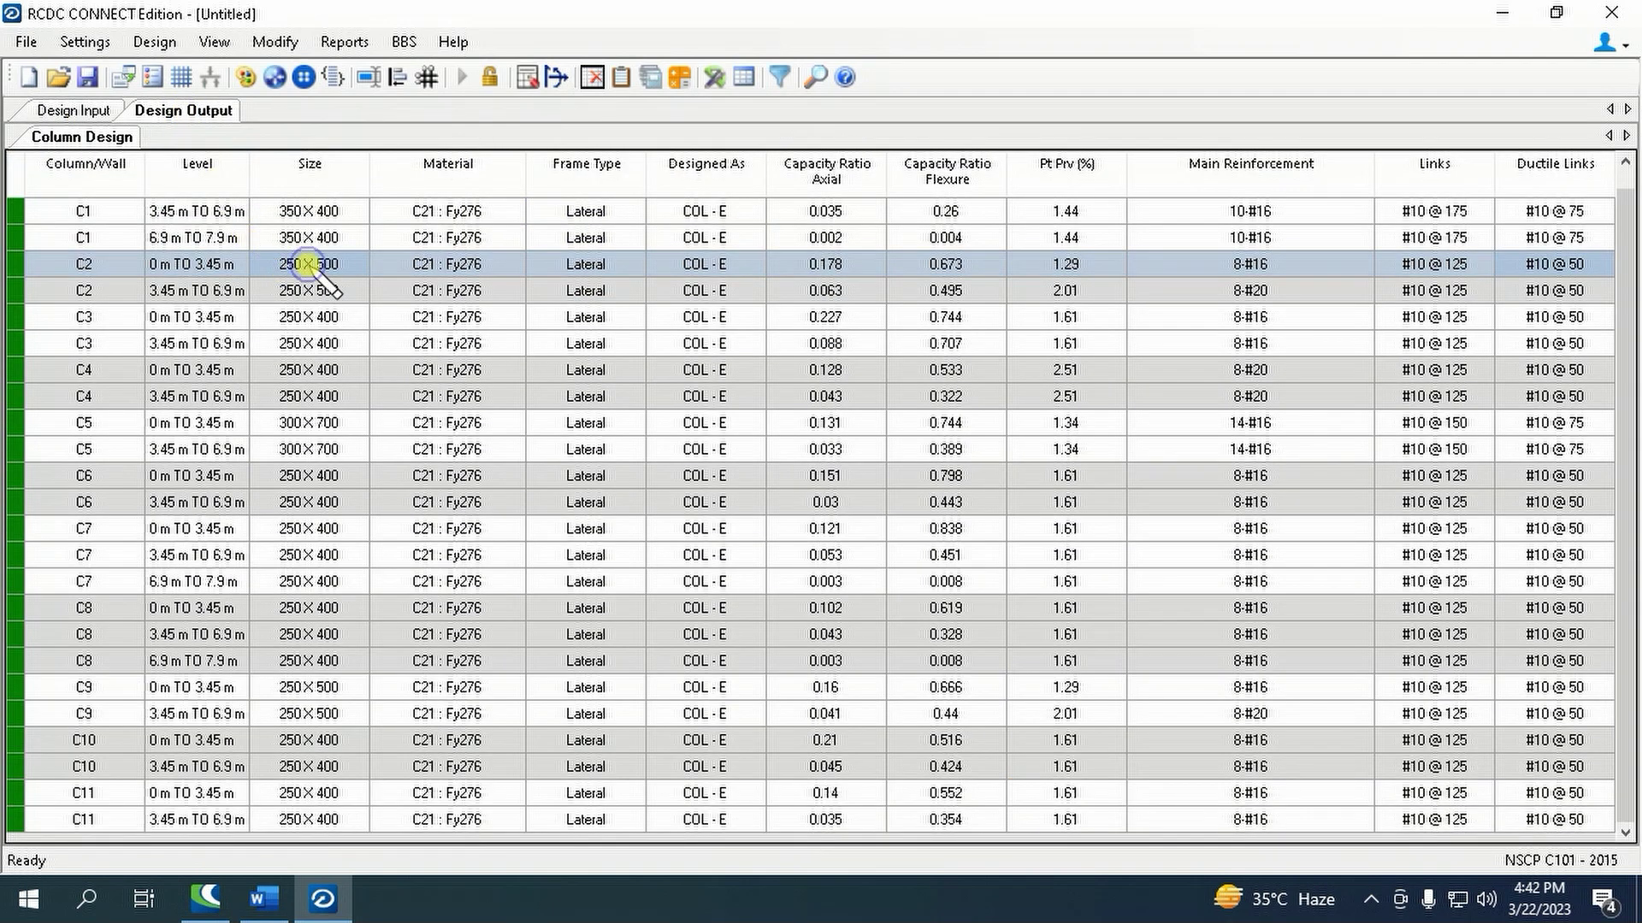
# - Redesign the whole of column C2 with width B set to 350 at both levels and accept the result
pyautogui.rightClick(306, 265)
pyautogui.click(434, 379)
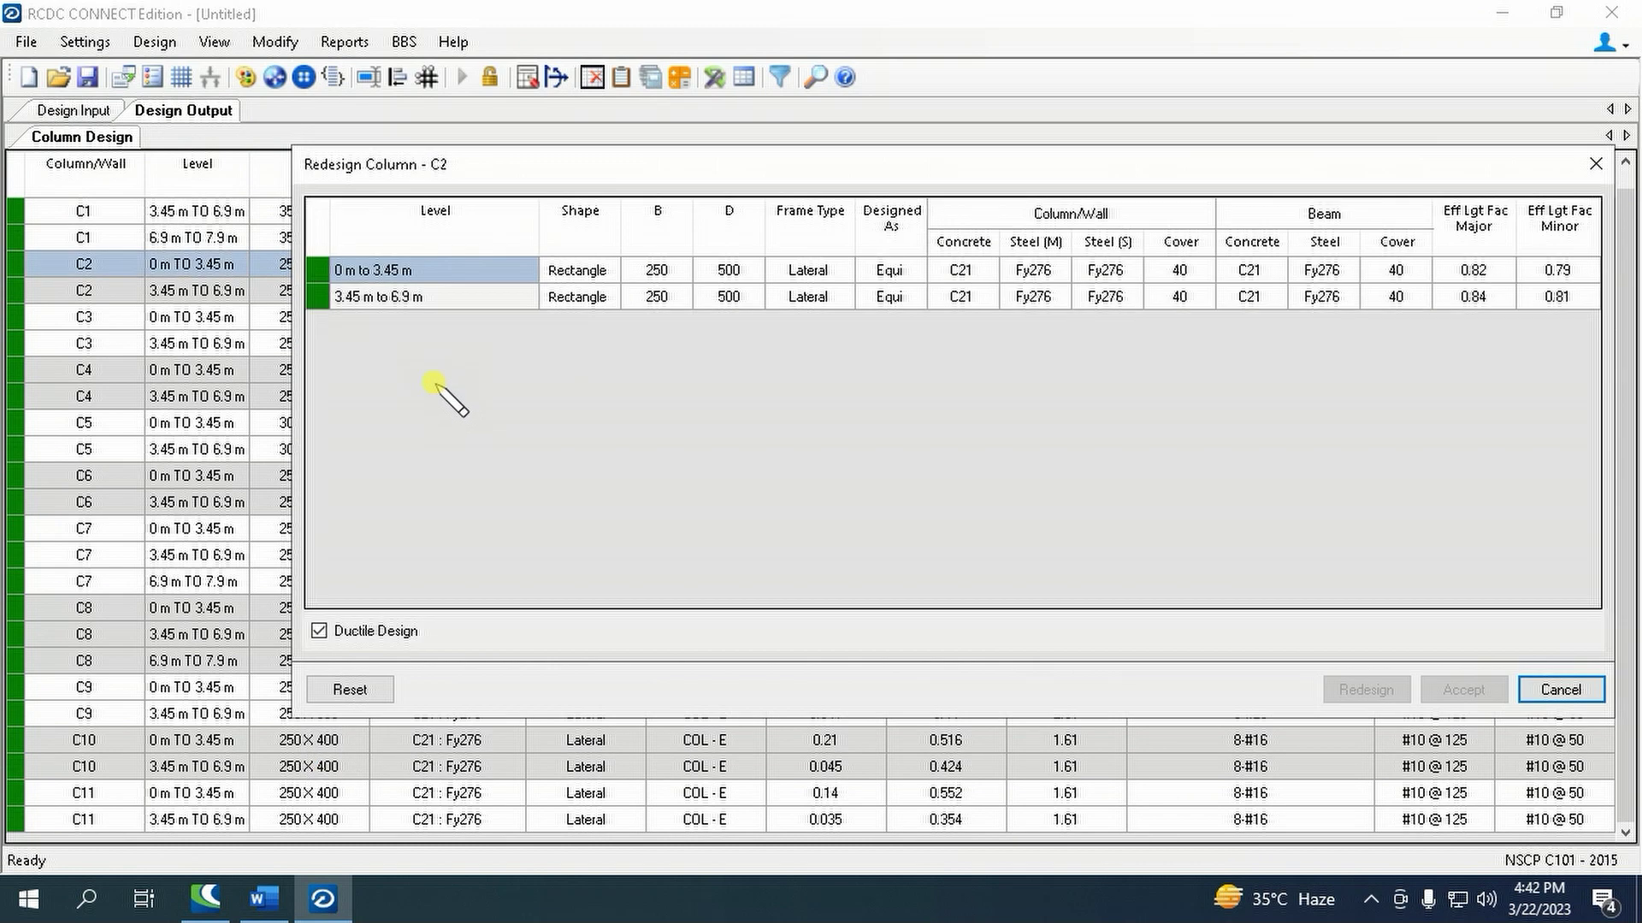
pyautogui.click(654, 271)
pyautogui.write('35')
pyautogui.click(656, 297)
pyautogui.write('350')
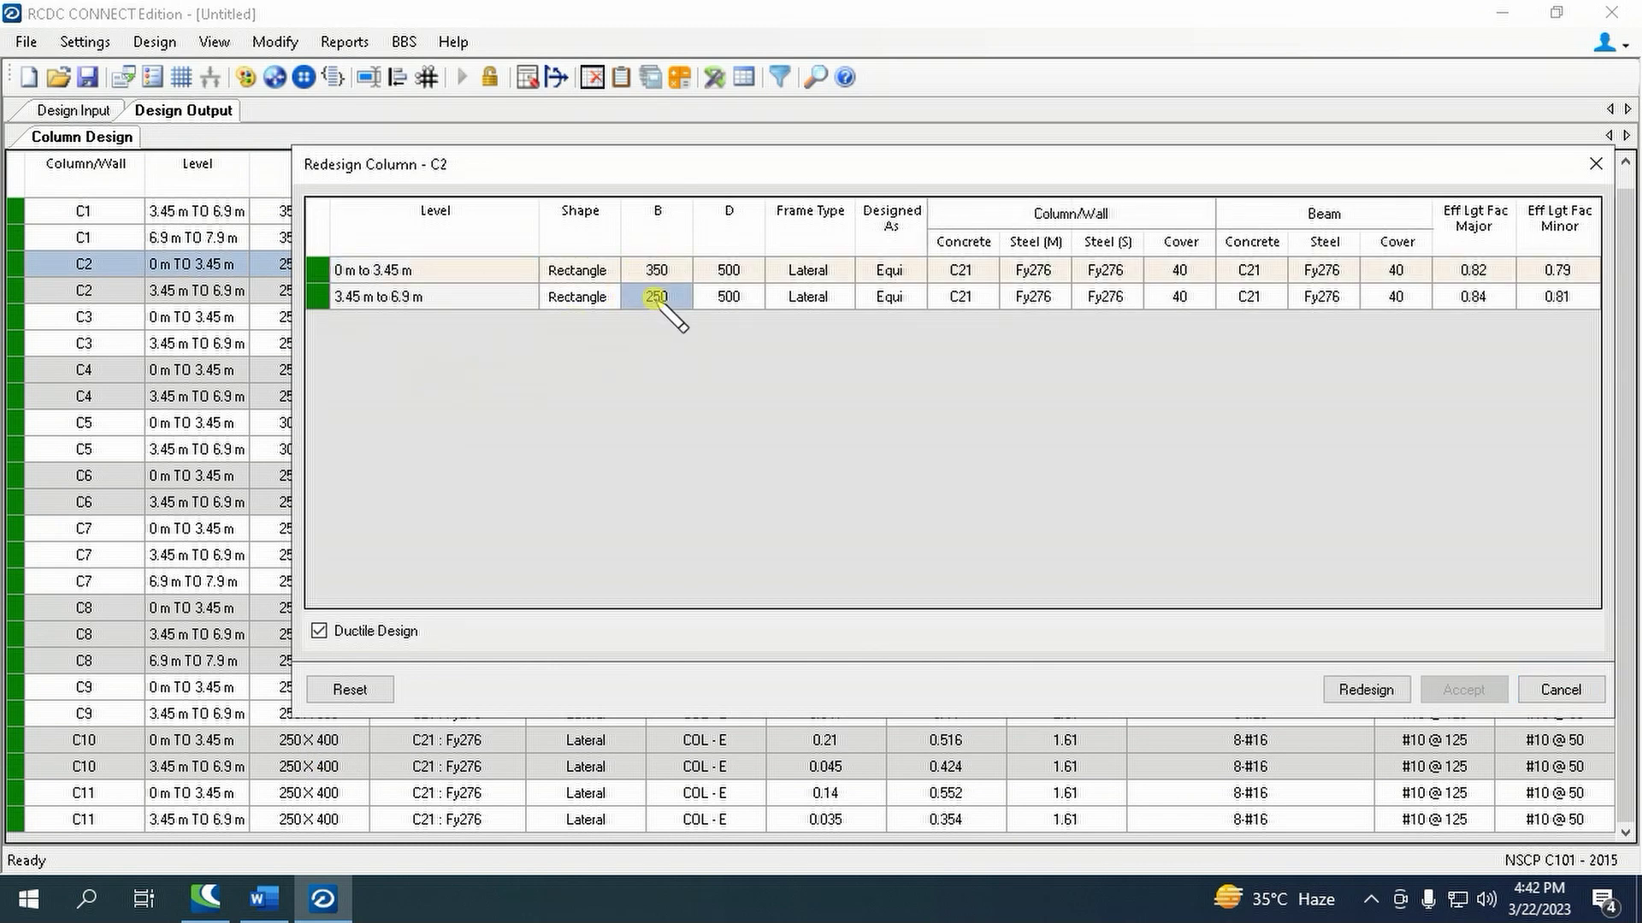
pyautogui.click(1348, 707)
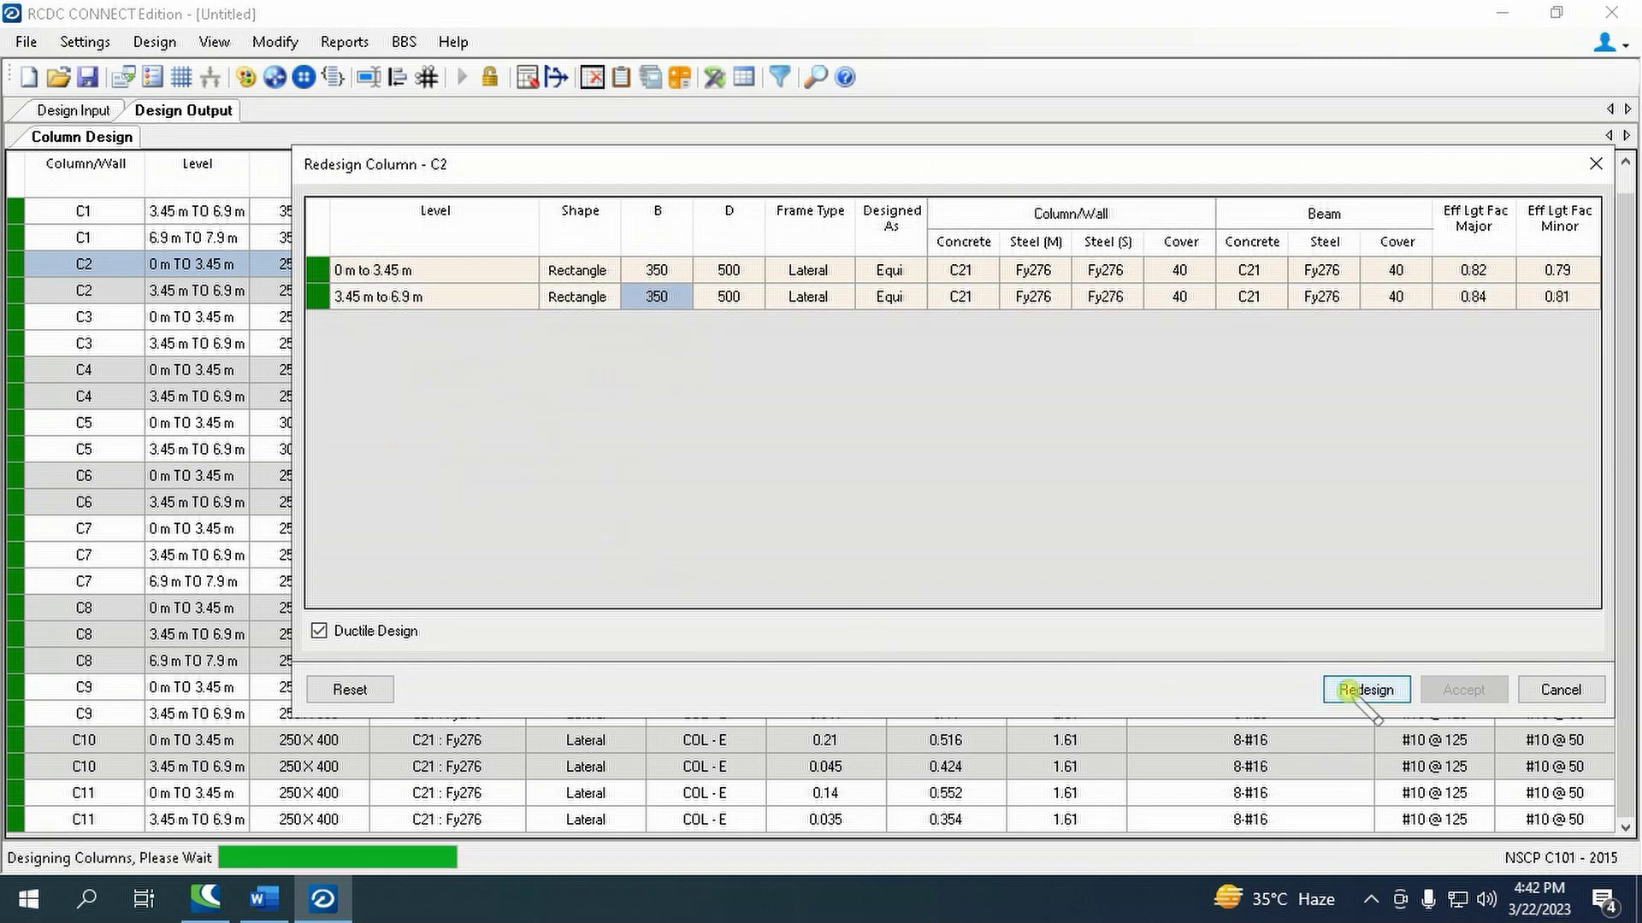
pyautogui.click(1462, 689)
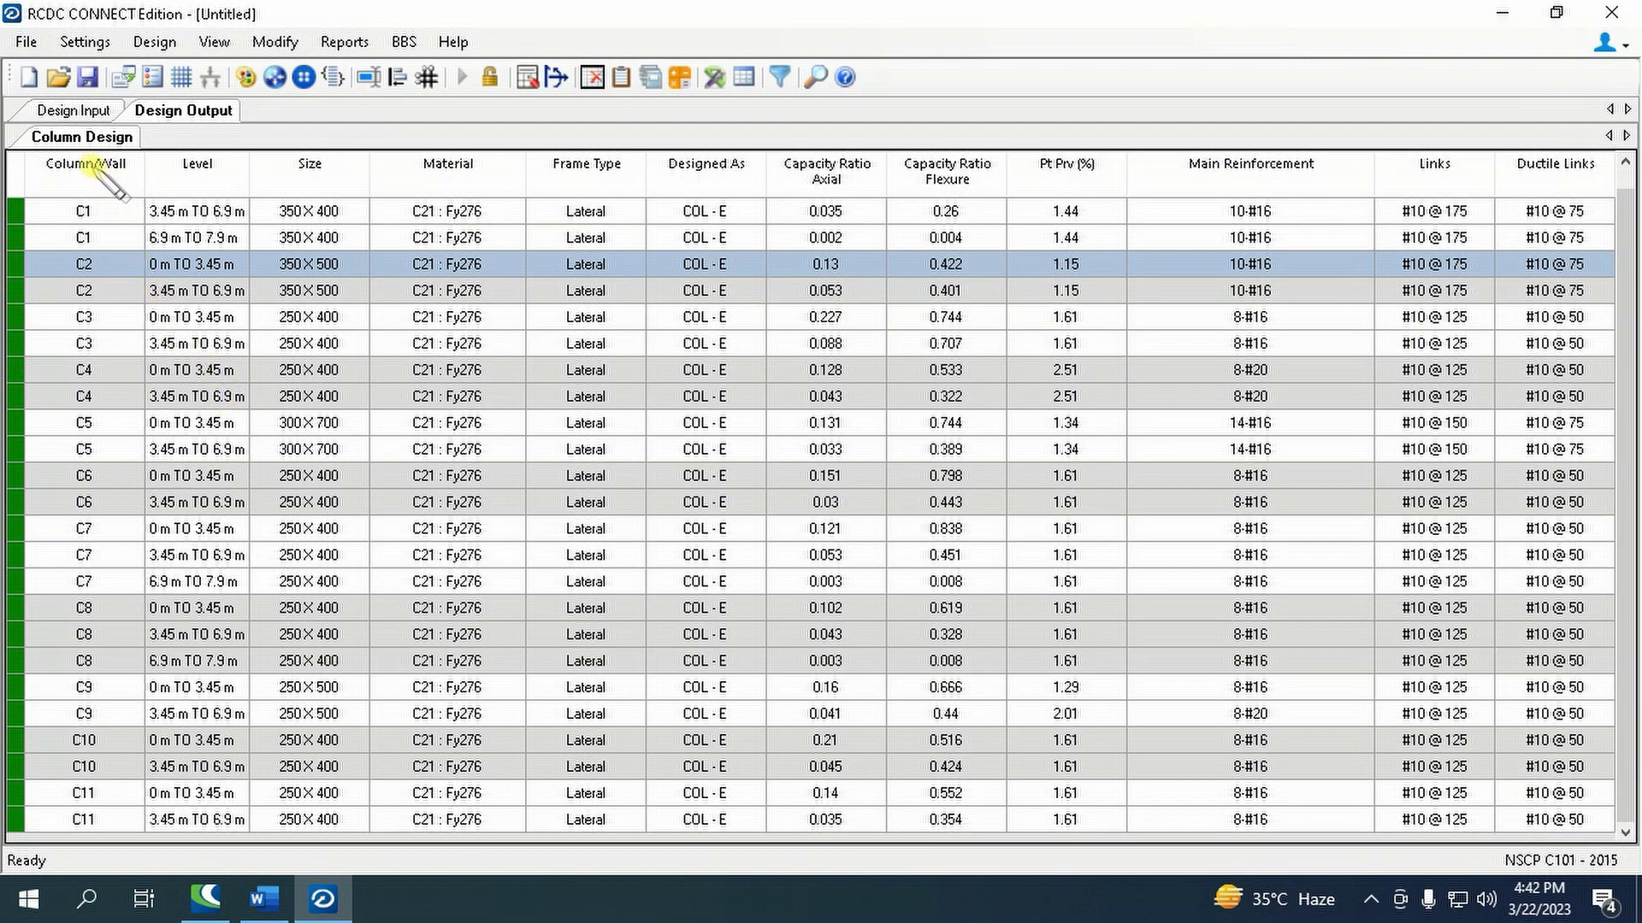
# - Locate column C3 in the column layout and return to its row in the design results
pyautogui.click(70, 110)
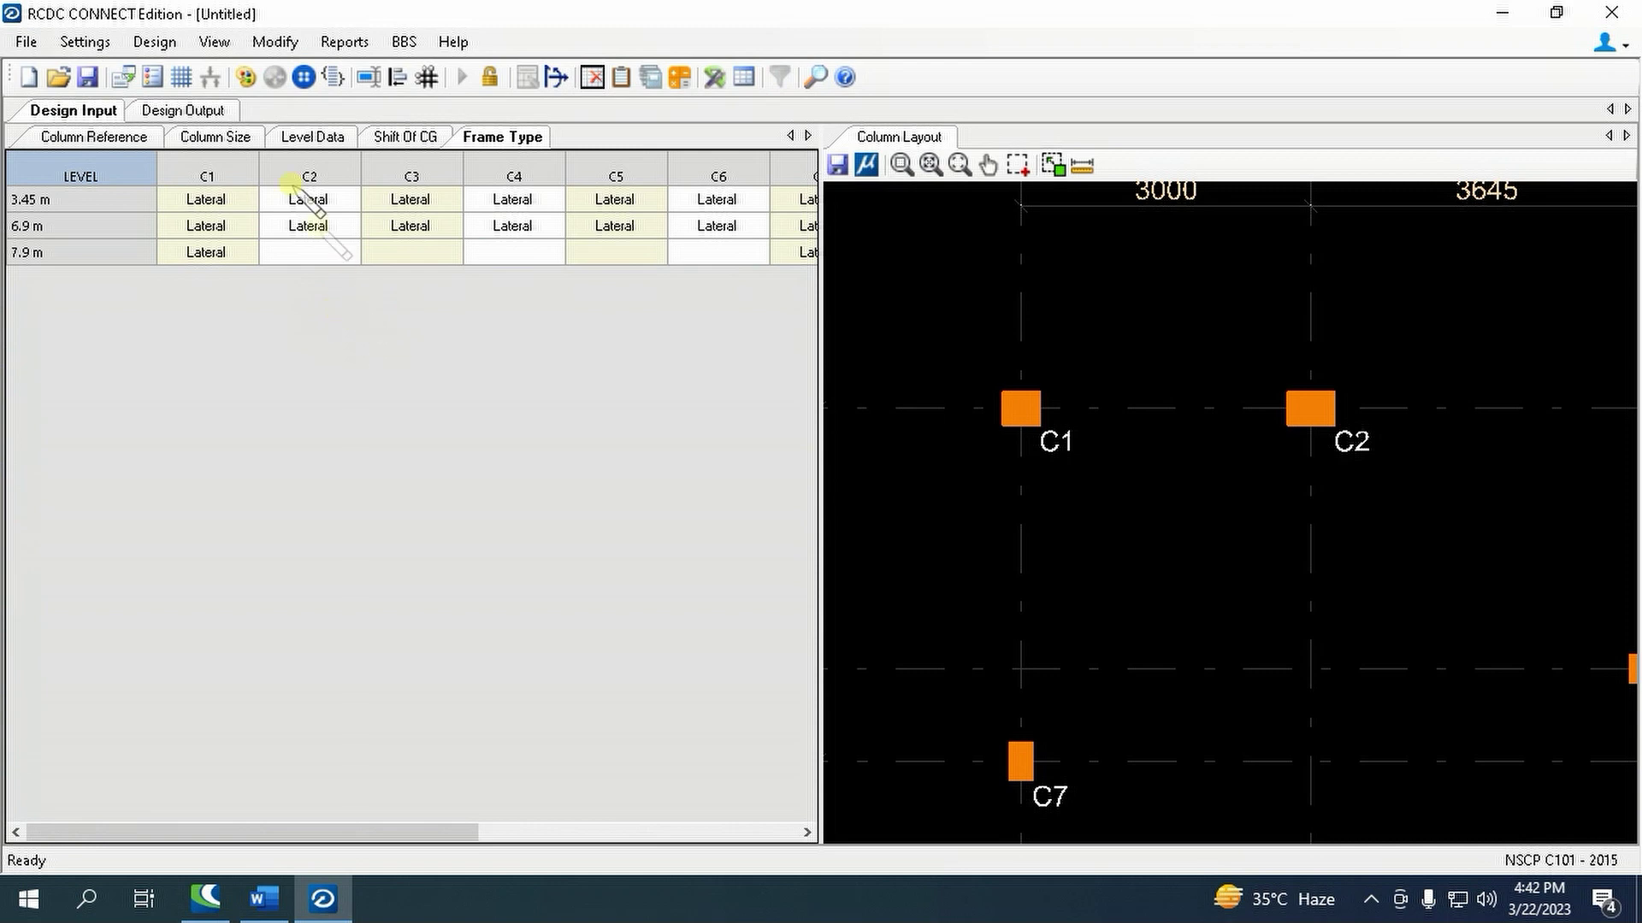
pyautogui.scroll(-4, 974, 454)
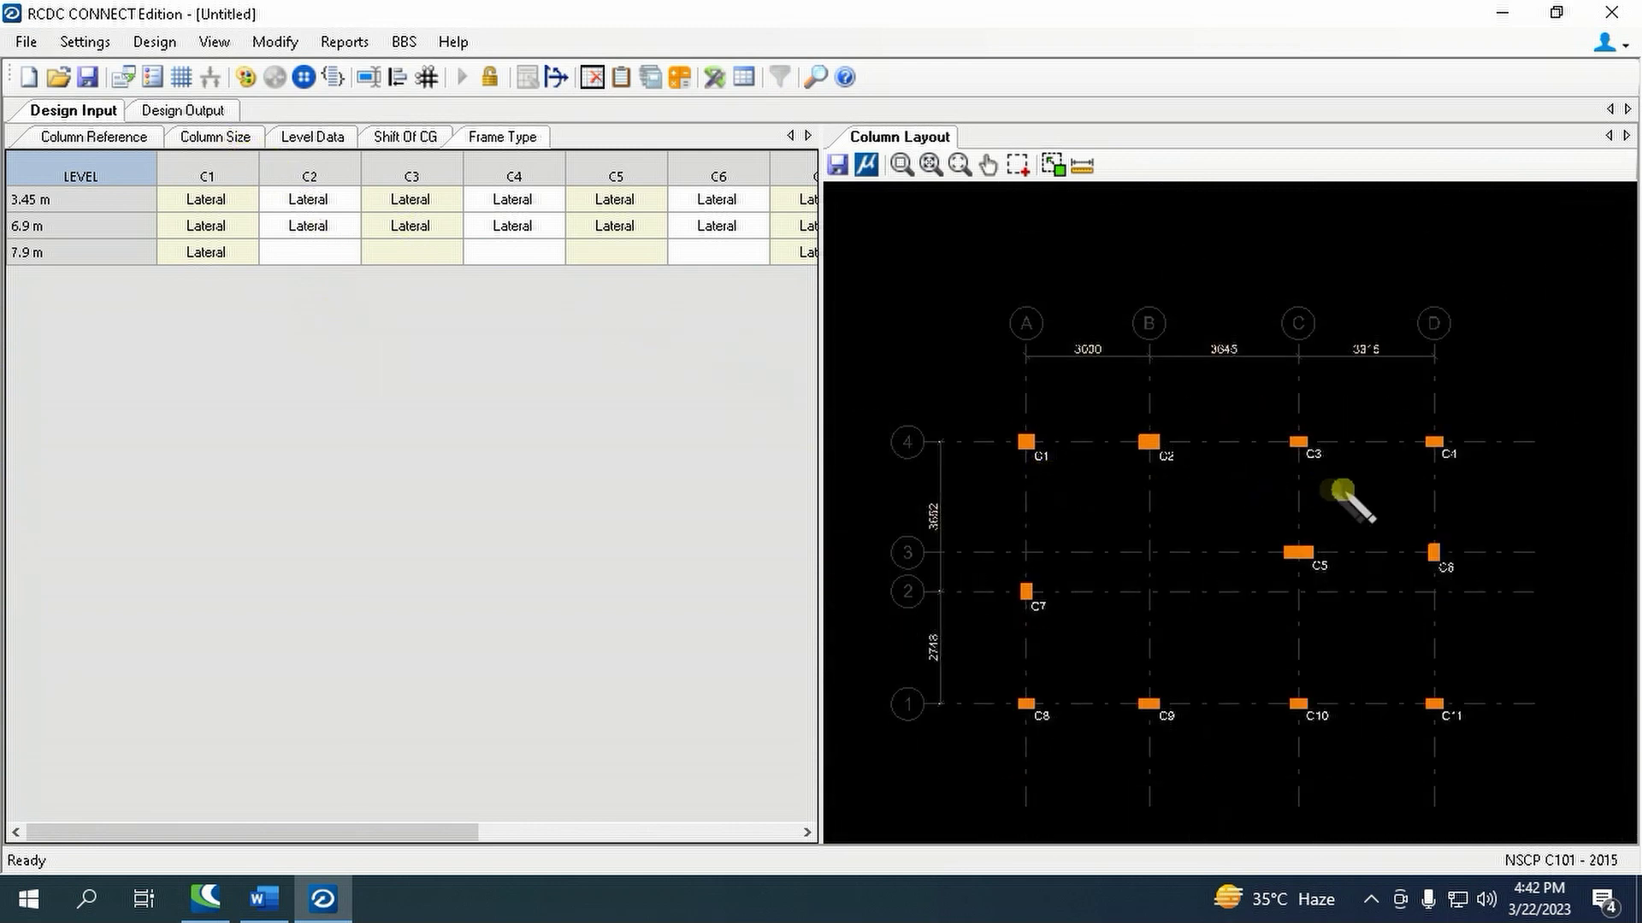
pyautogui.scroll(2, 1333, 479)
pyautogui.click(1280, 419)
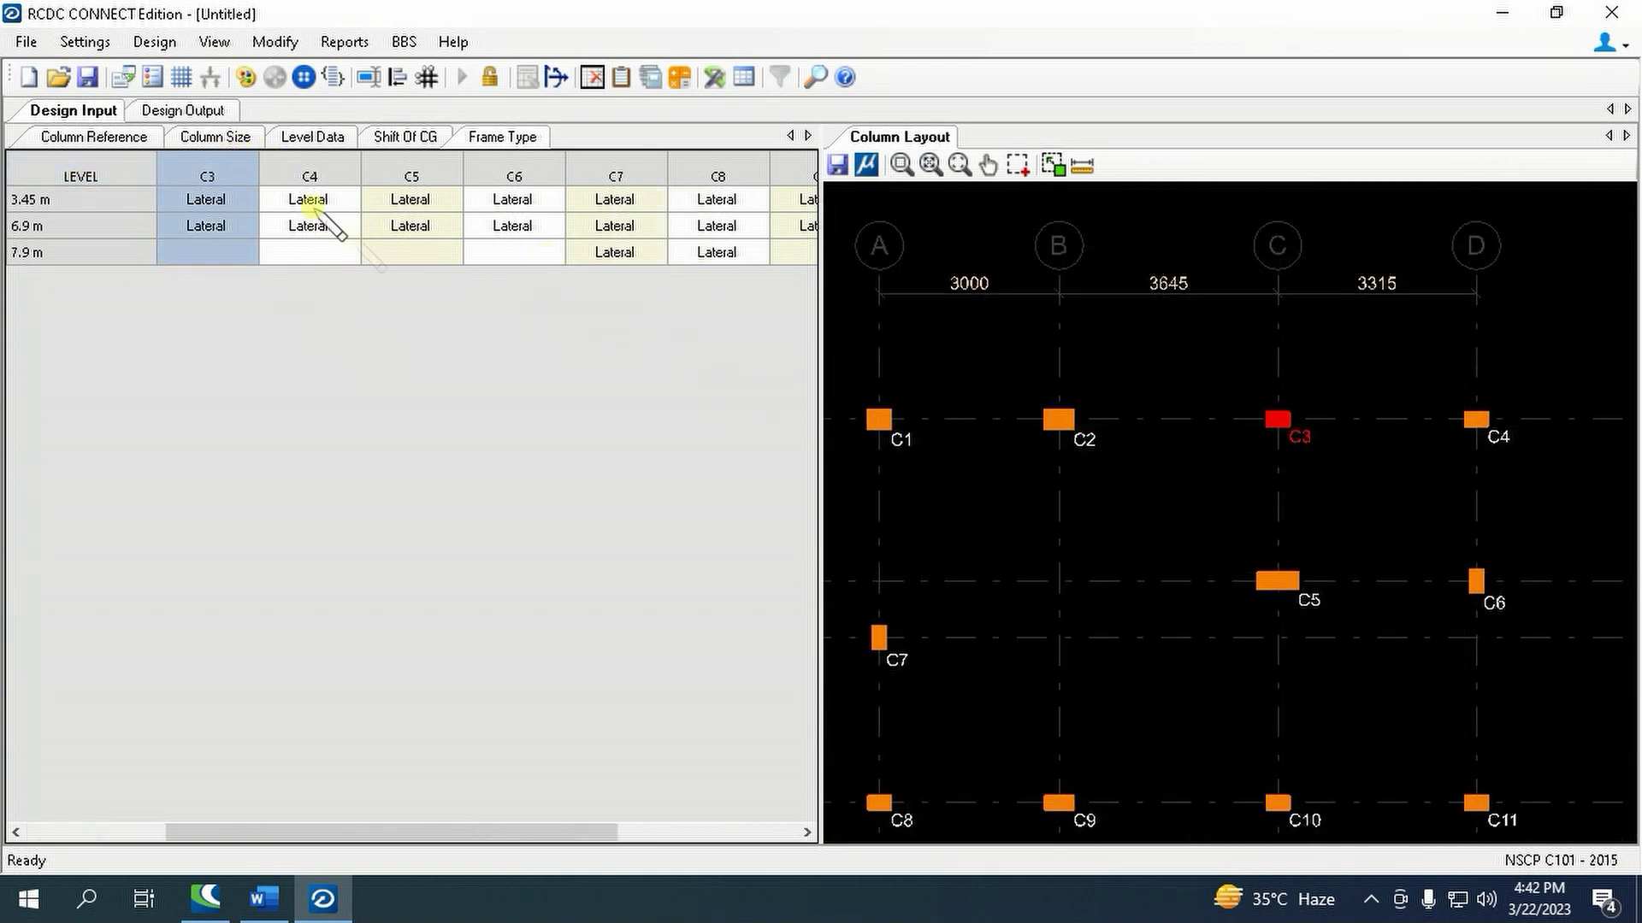
pyautogui.click(177, 110)
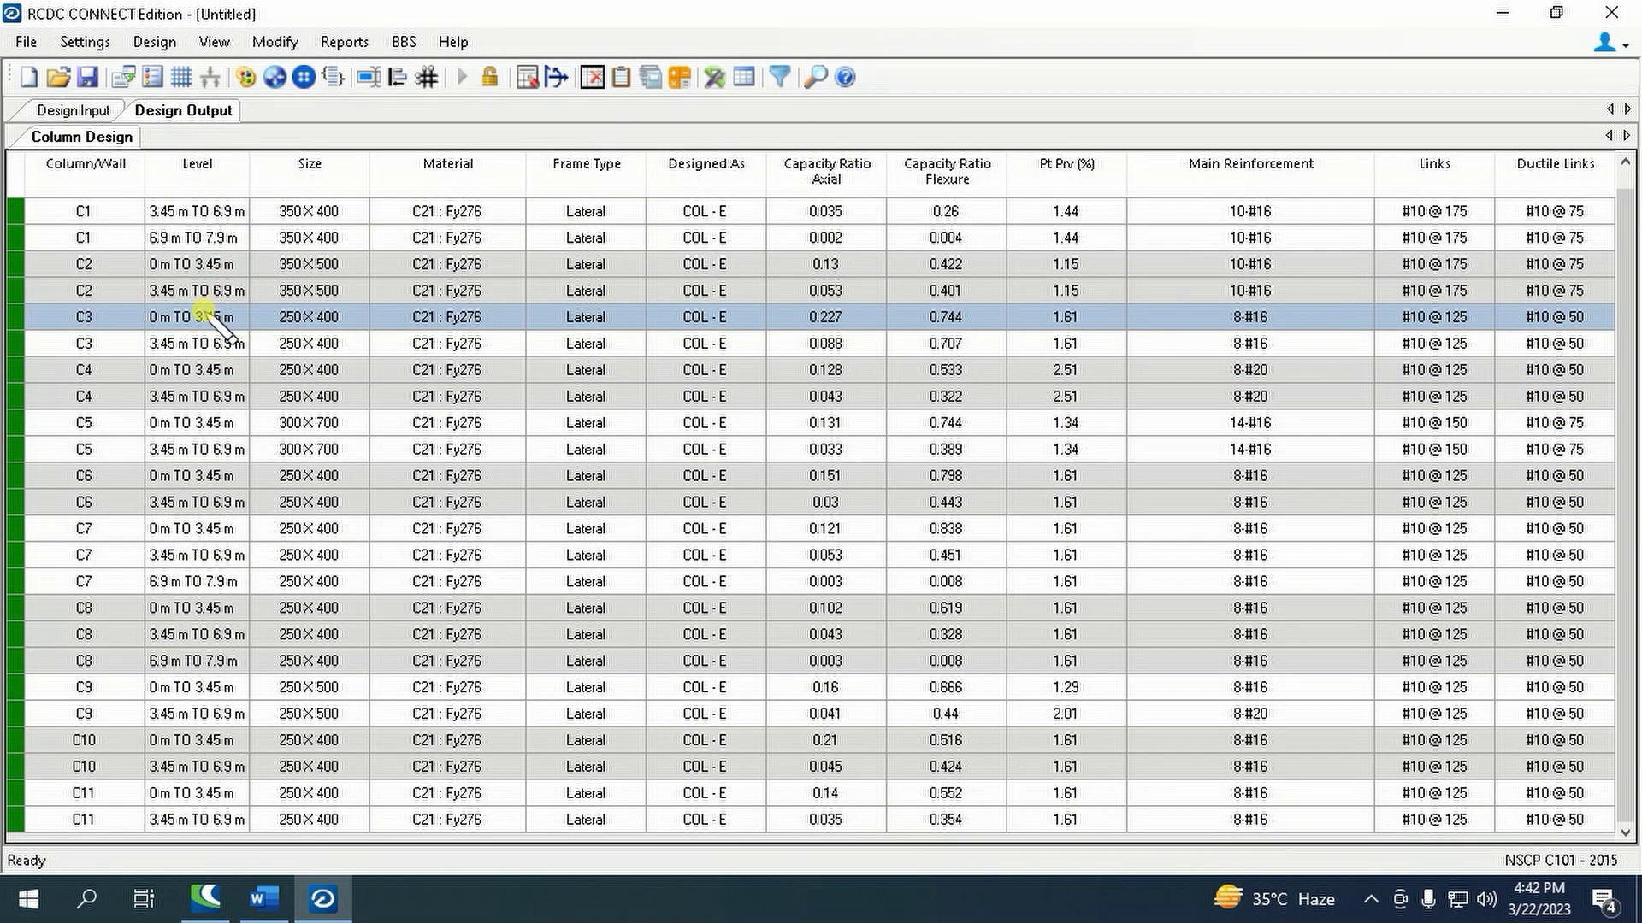
# - Redesign the whole of column C3 with width B set to 350 at both levels and accept the result
pyautogui.rightClick(209, 319)
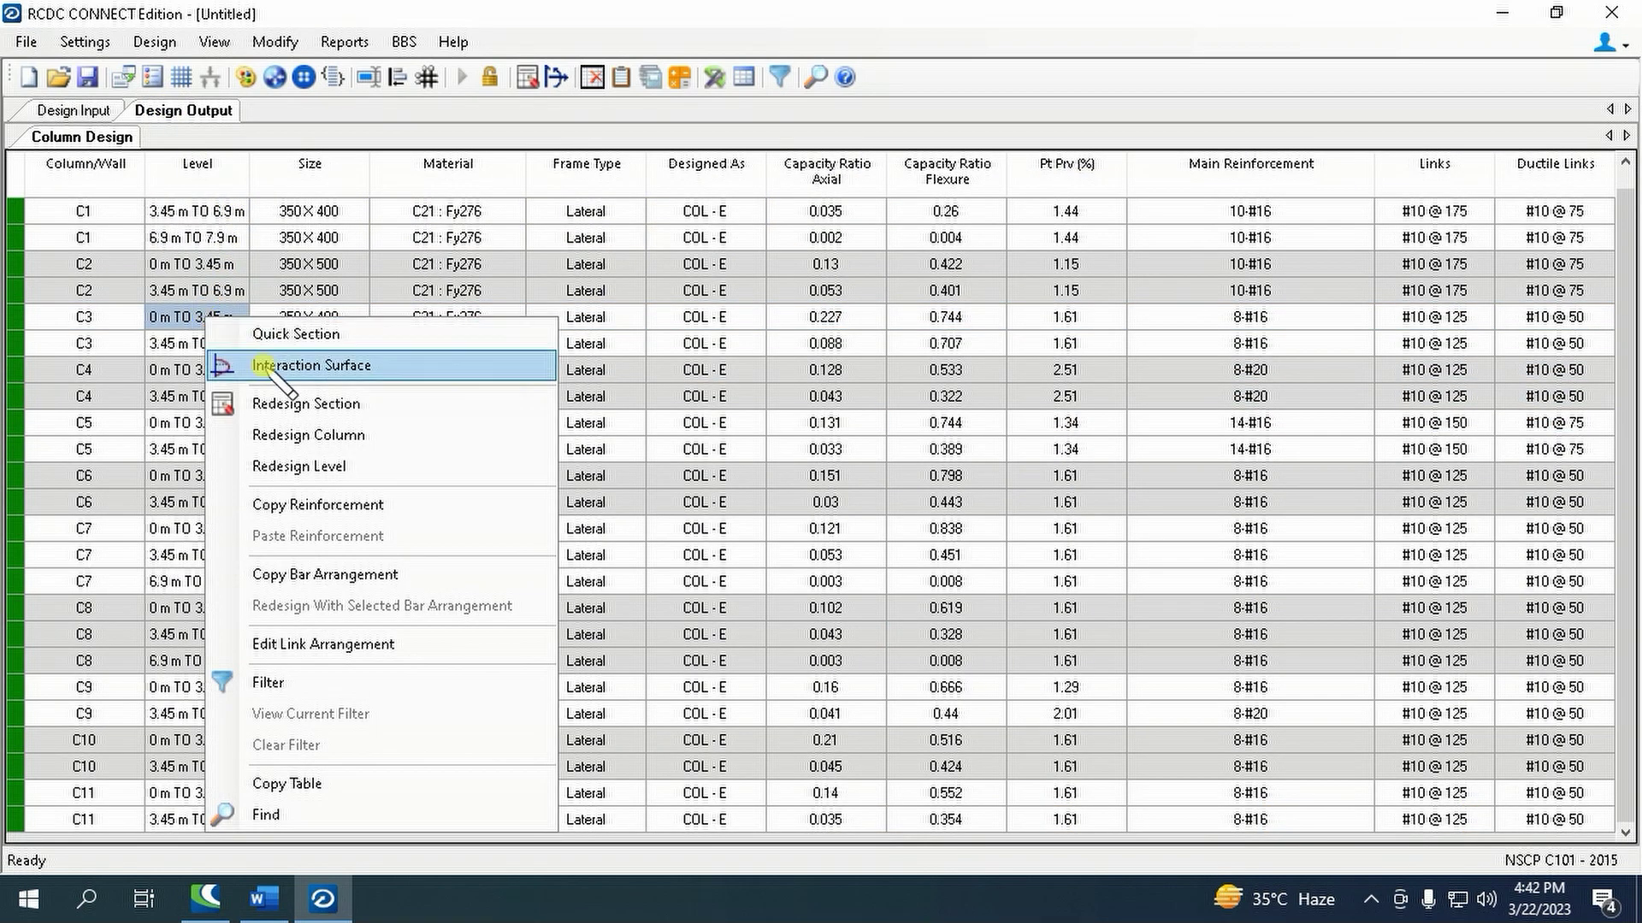
pyautogui.click(342, 451)
pyautogui.click(657, 270)
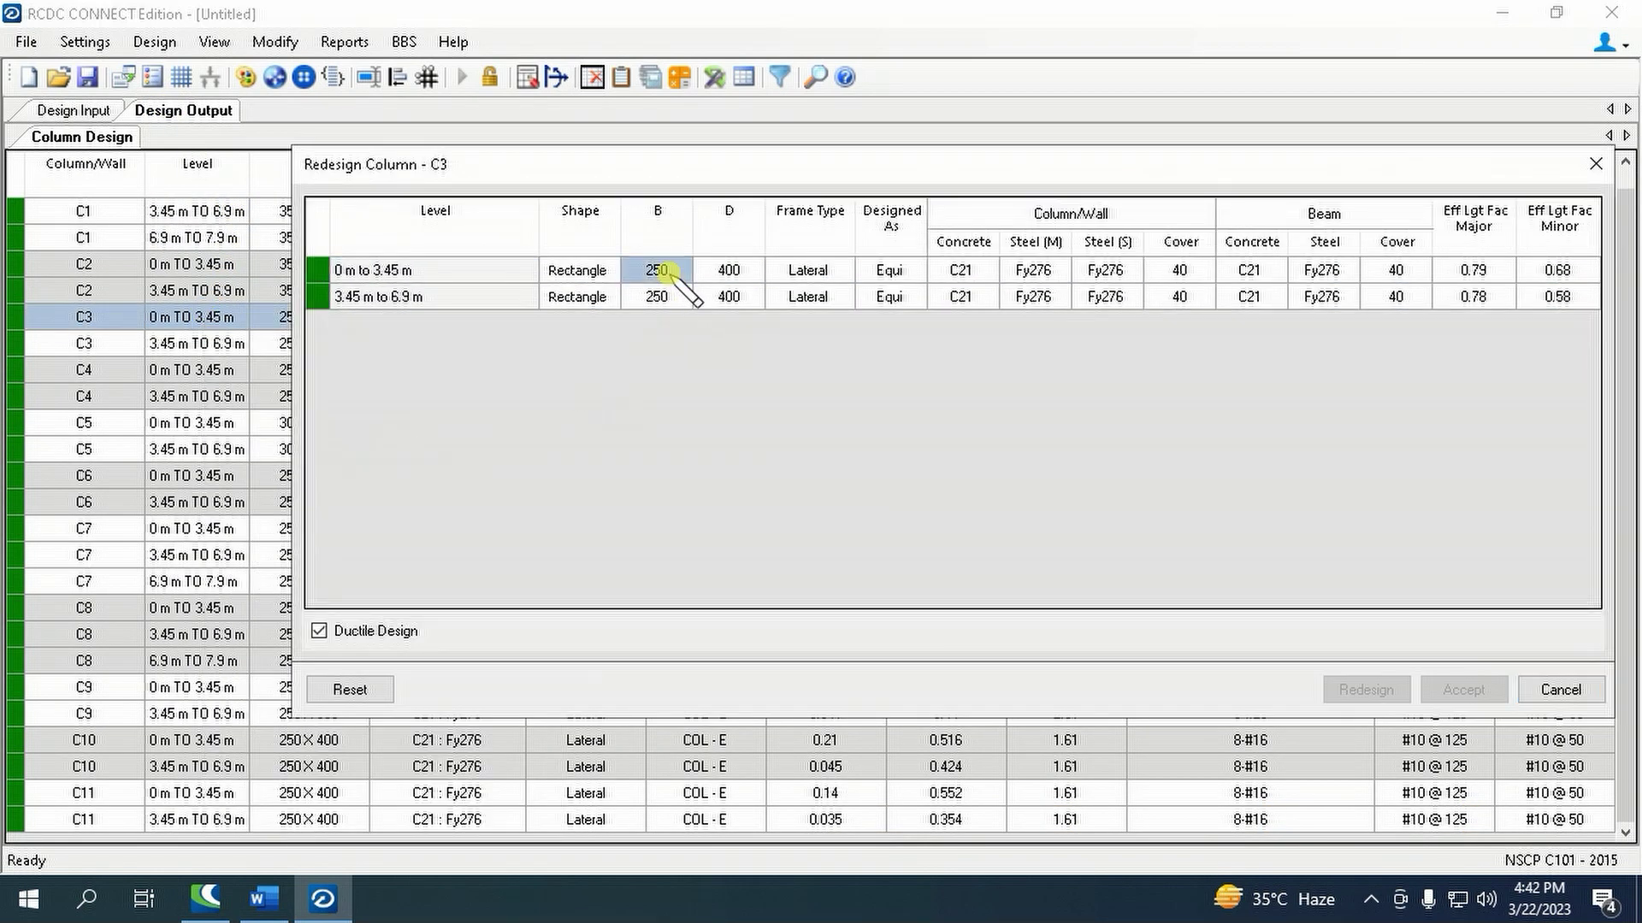
pyautogui.write('350')
pyautogui.click(671, 298)
pyautogui.write('35')
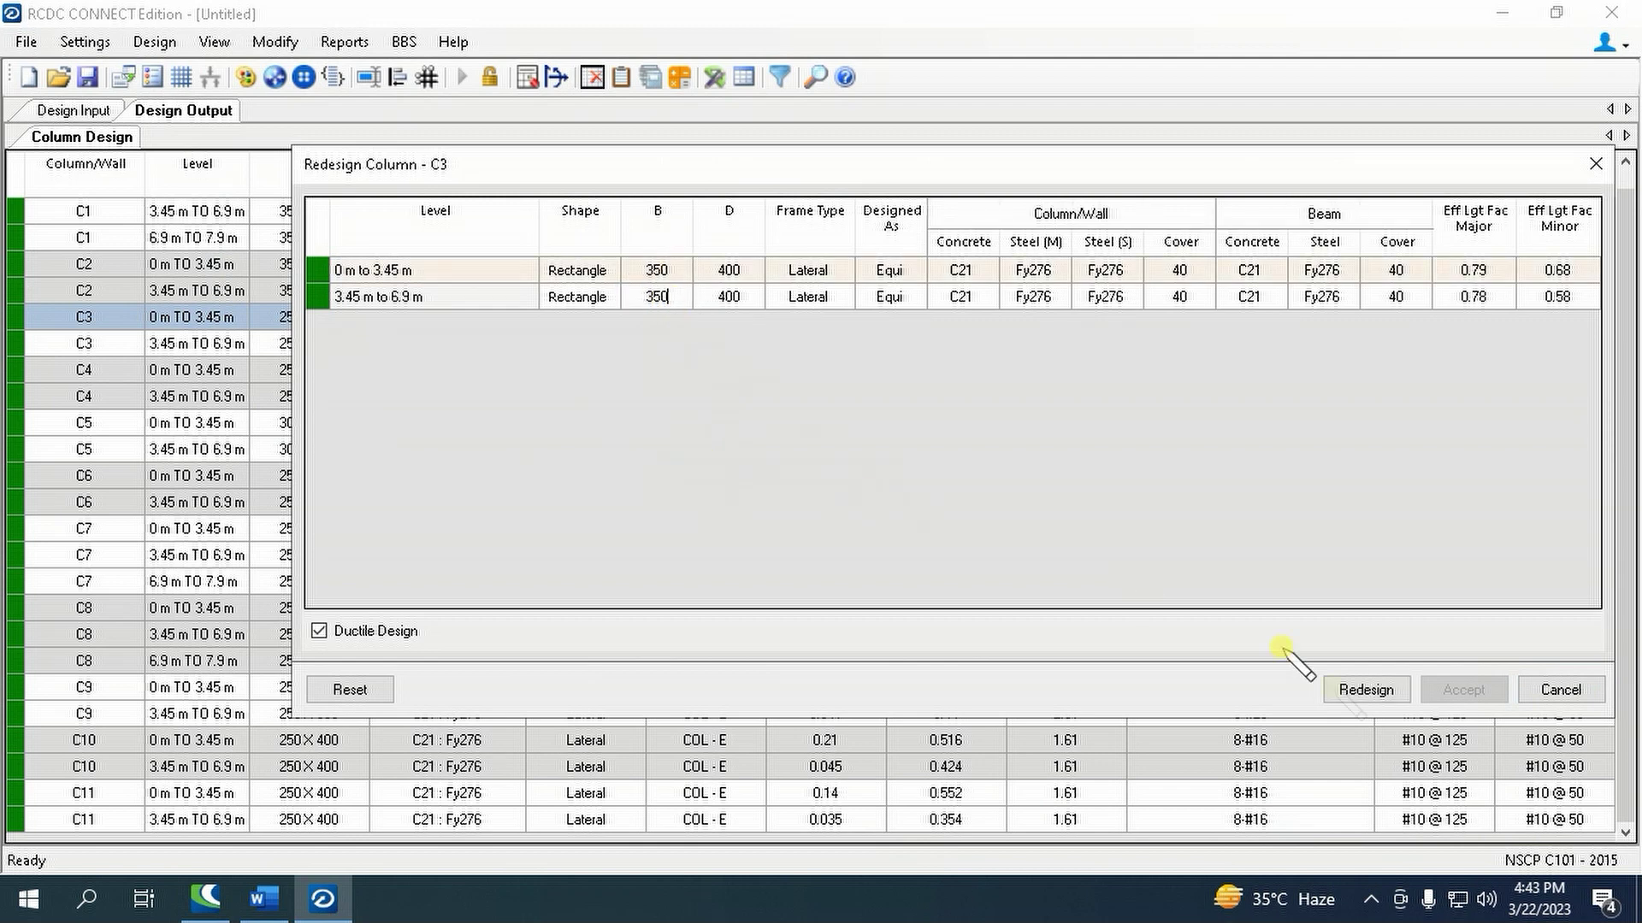
pyautogui.click(1361, 688)
pyautogui.press('Return')
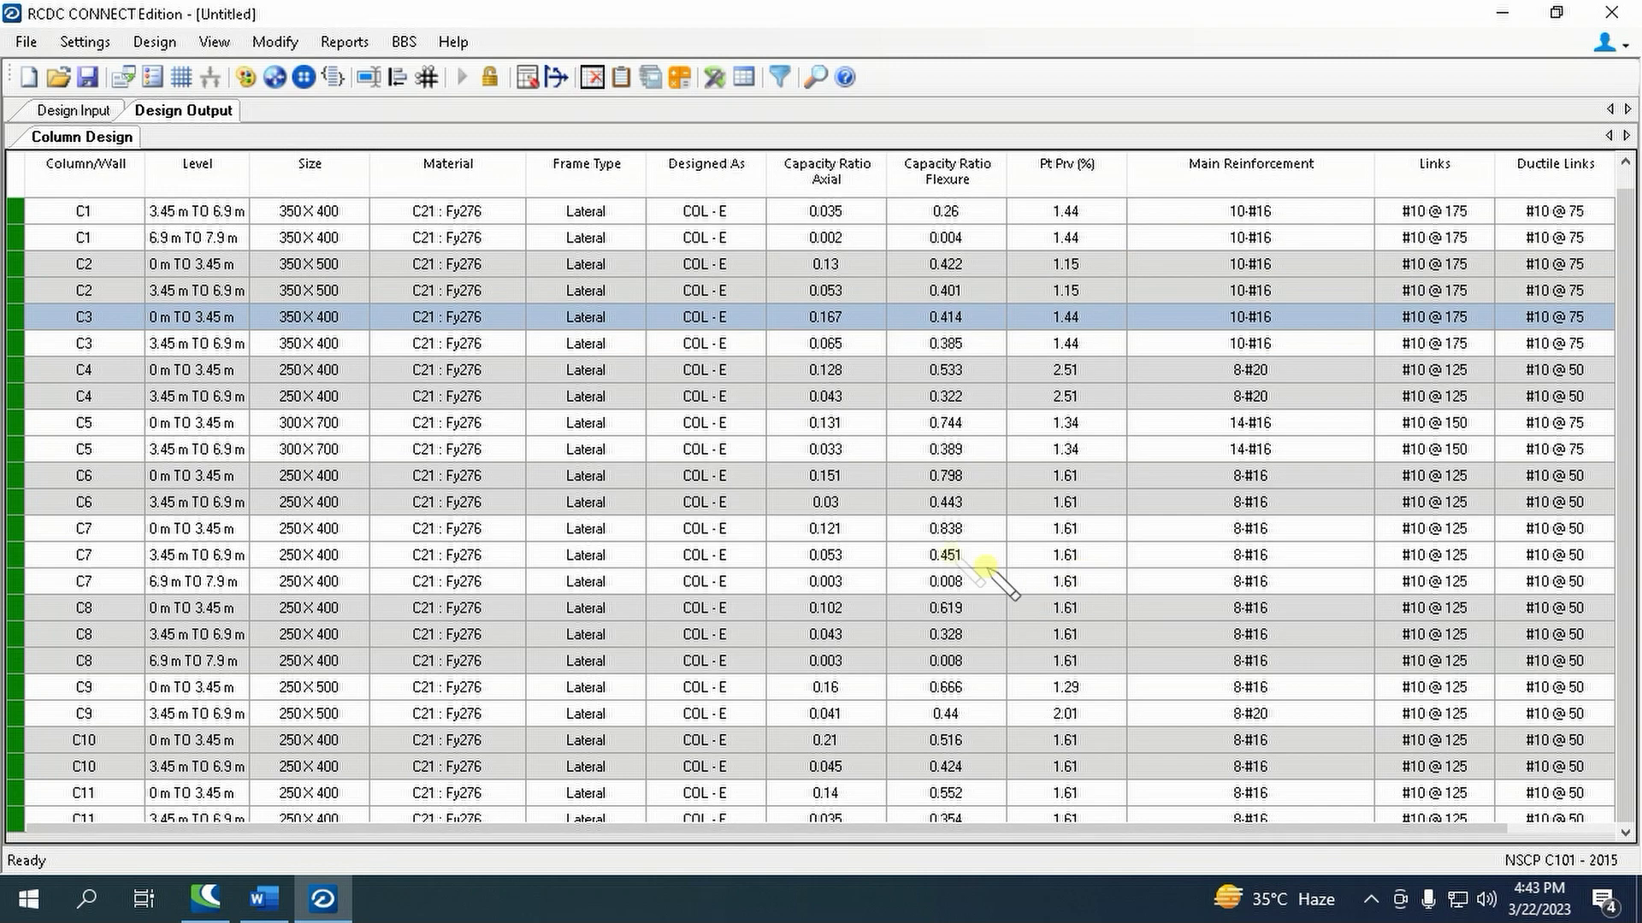
# - Locate column C4 in the column layout and return to its row in the design results
pyautogui.click(94, 112)
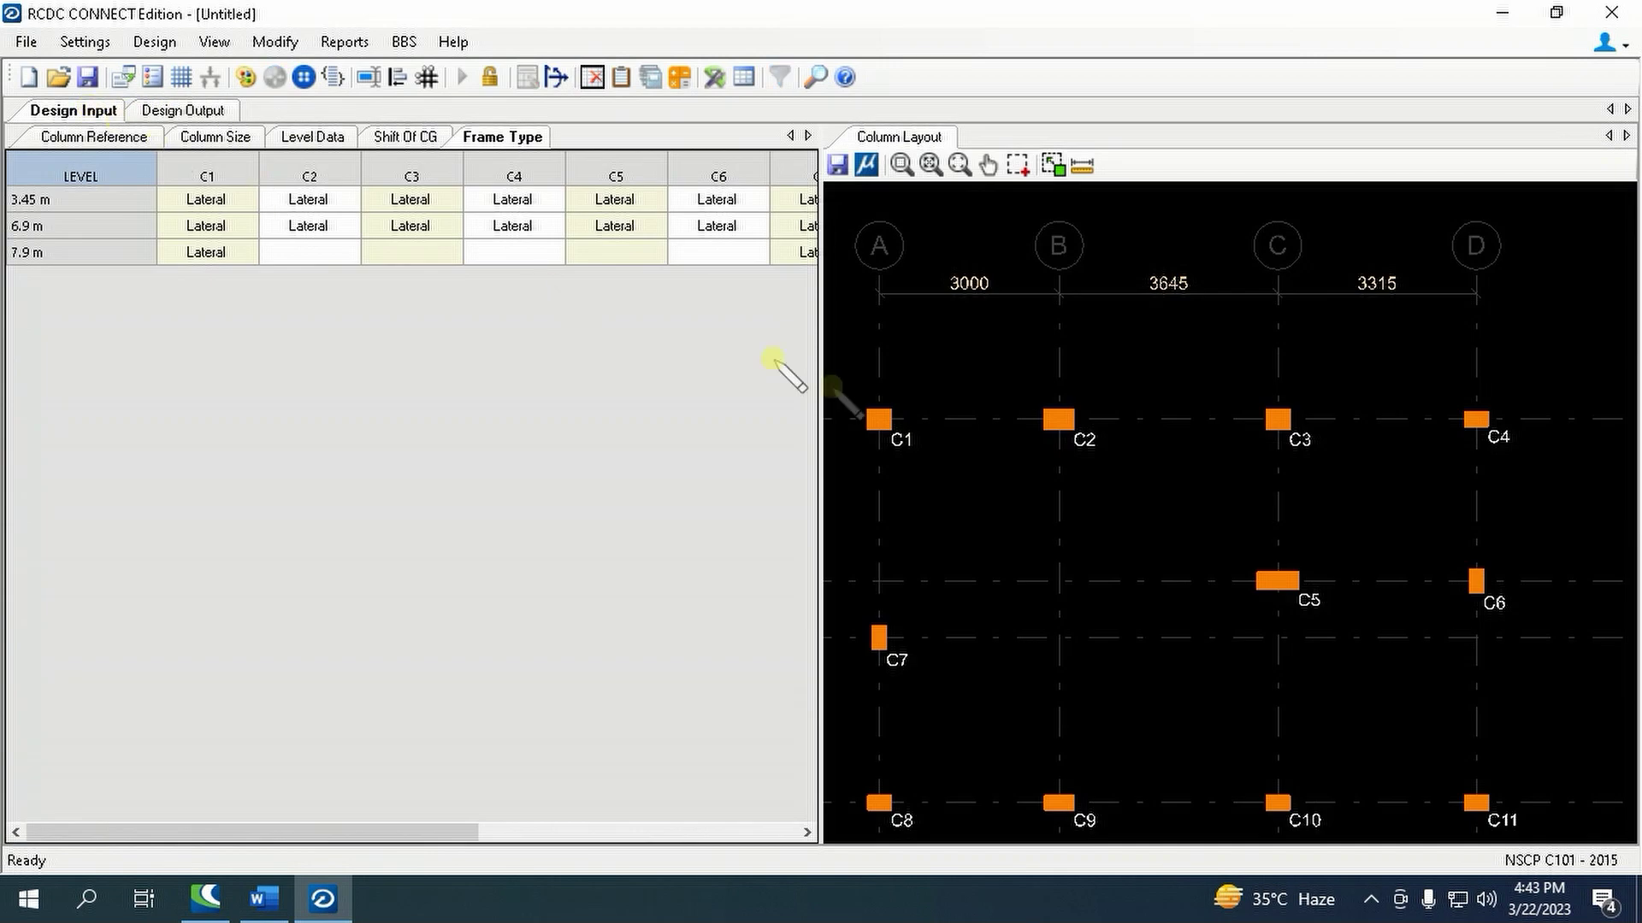
pyautogui.click(1471, 417)
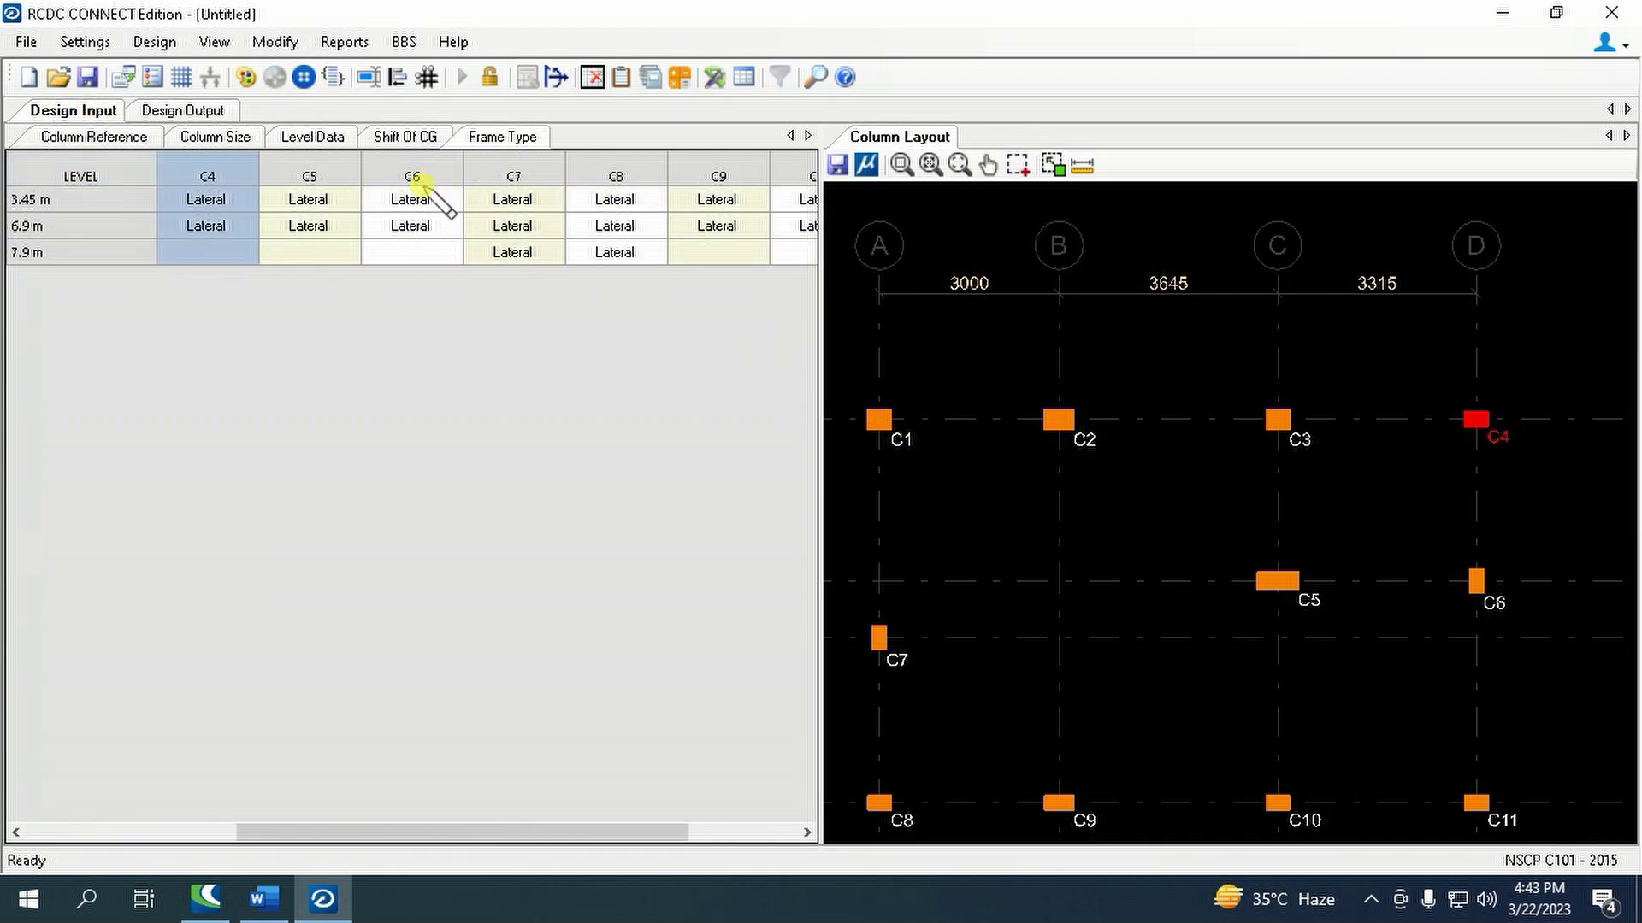
pyautogui.click(205, 110)
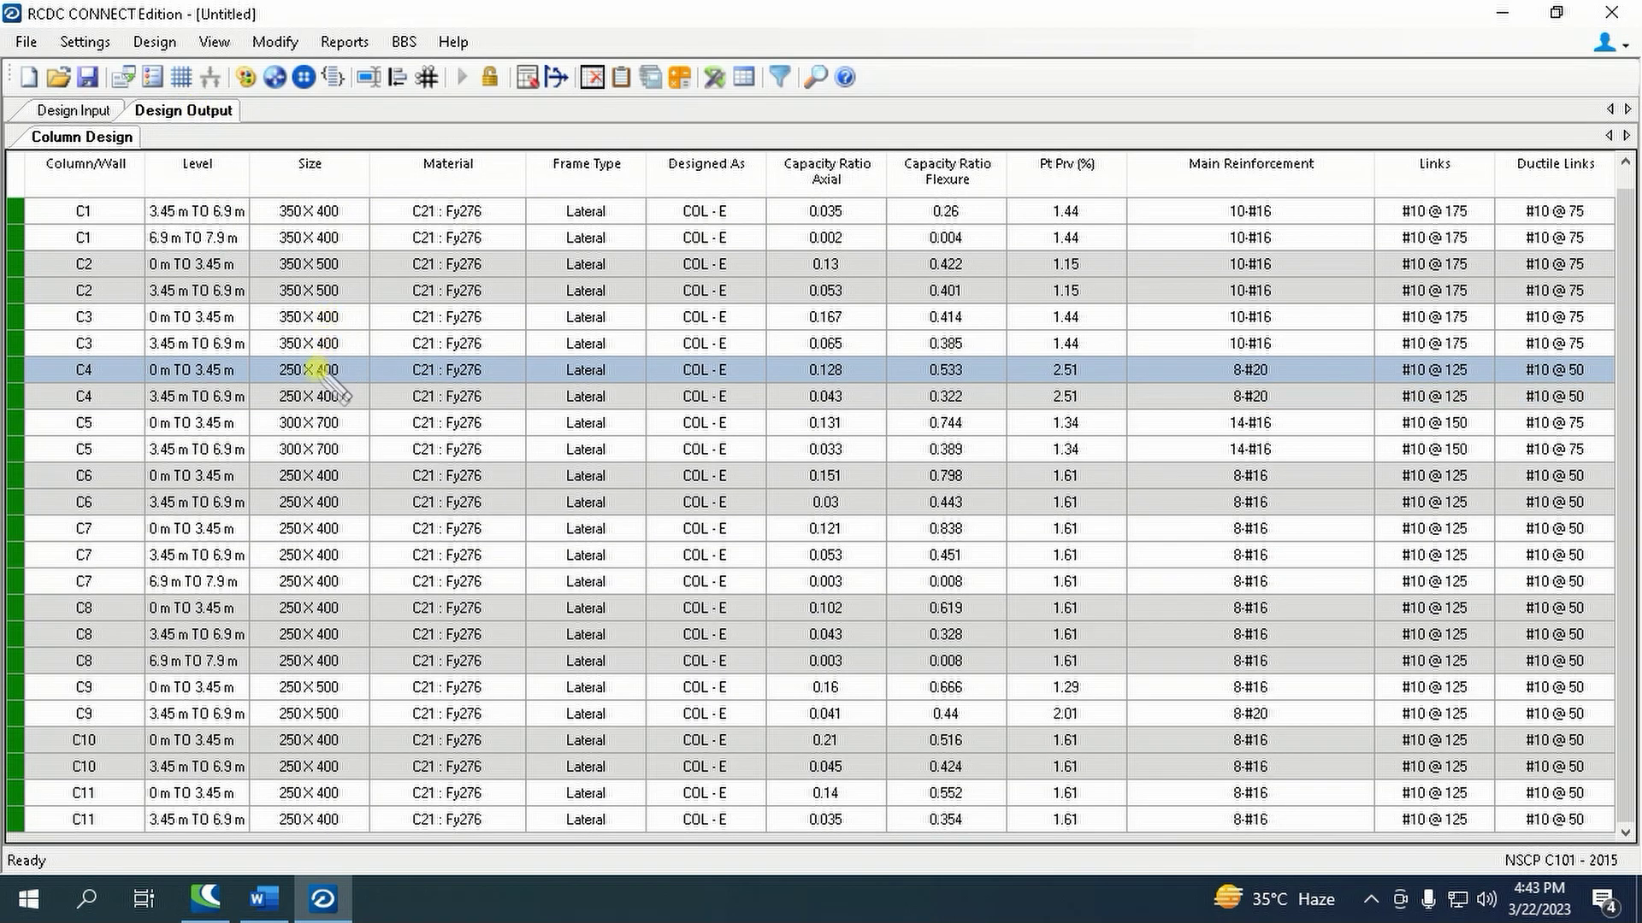
# - Redesign the whole of column C4 with width B set to 350 at both levels and accept the result
pyautogui.rightClick(317, 371)
pyautogui.click(457, 473)
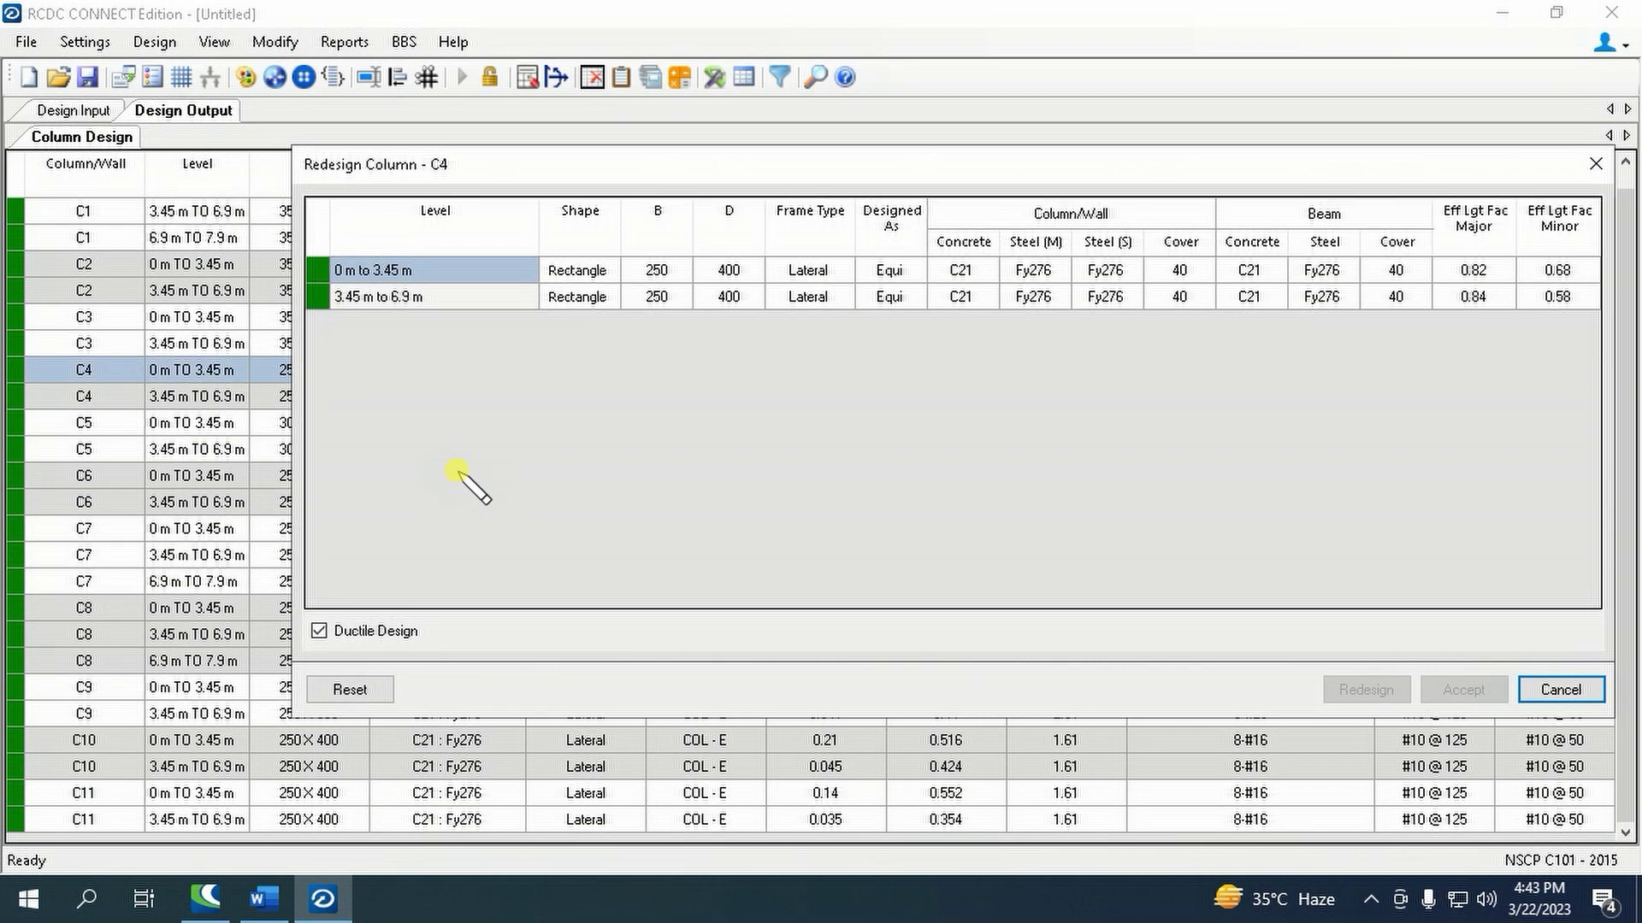
pyautogui.click(666, 272)
pyautogui.write('3')
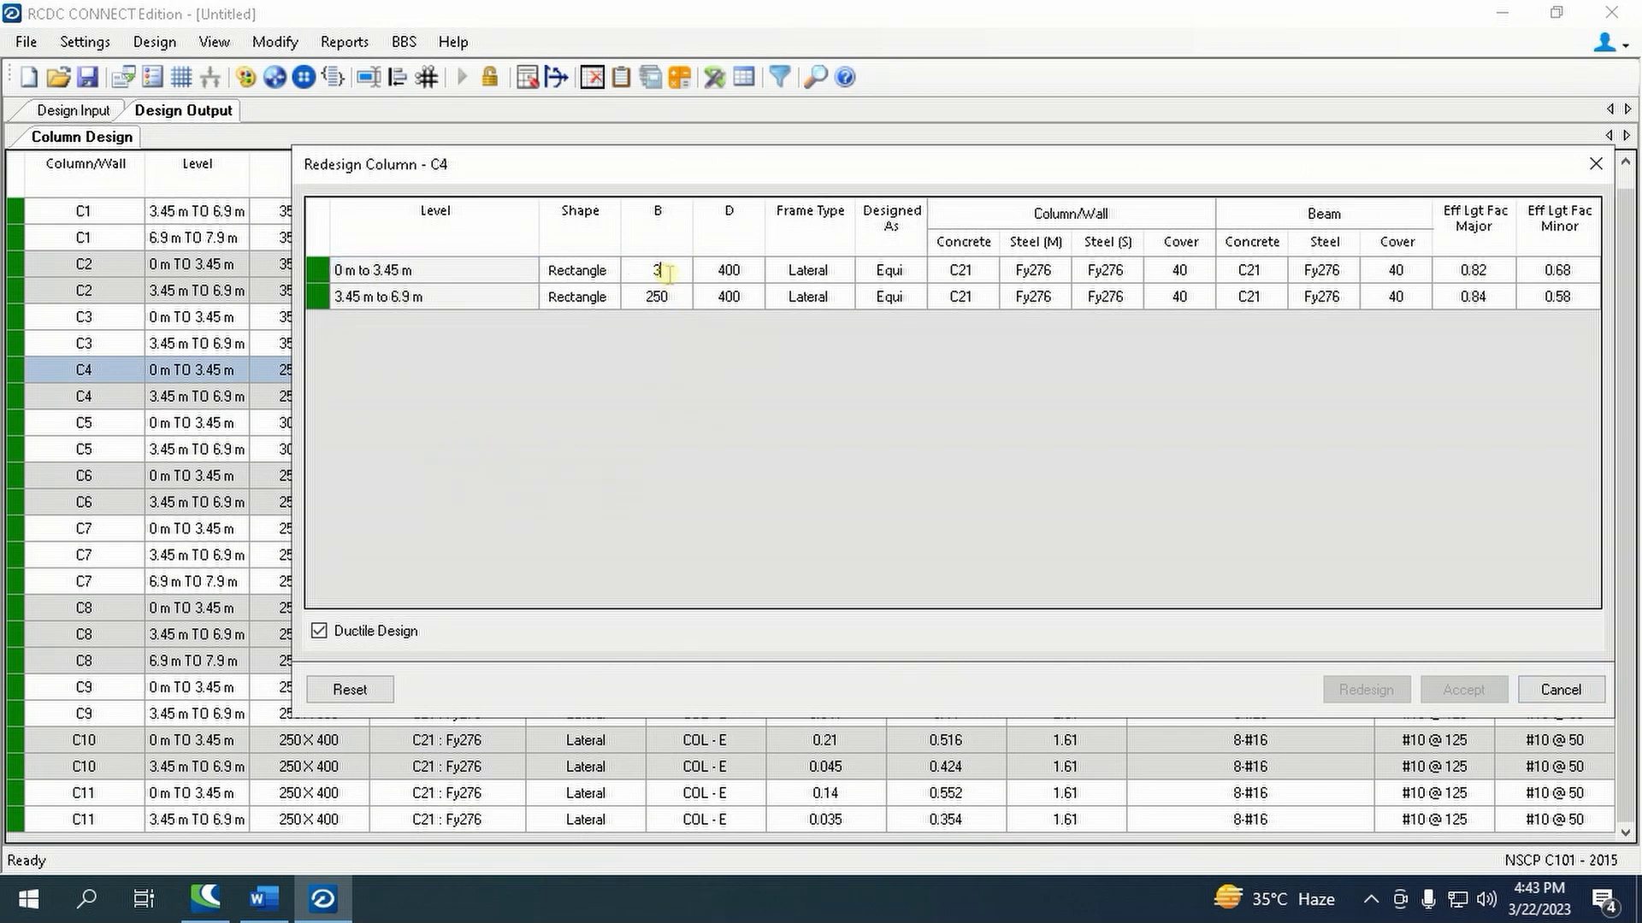
pyautogui.click(669, 297)
pyautogui.write('35')
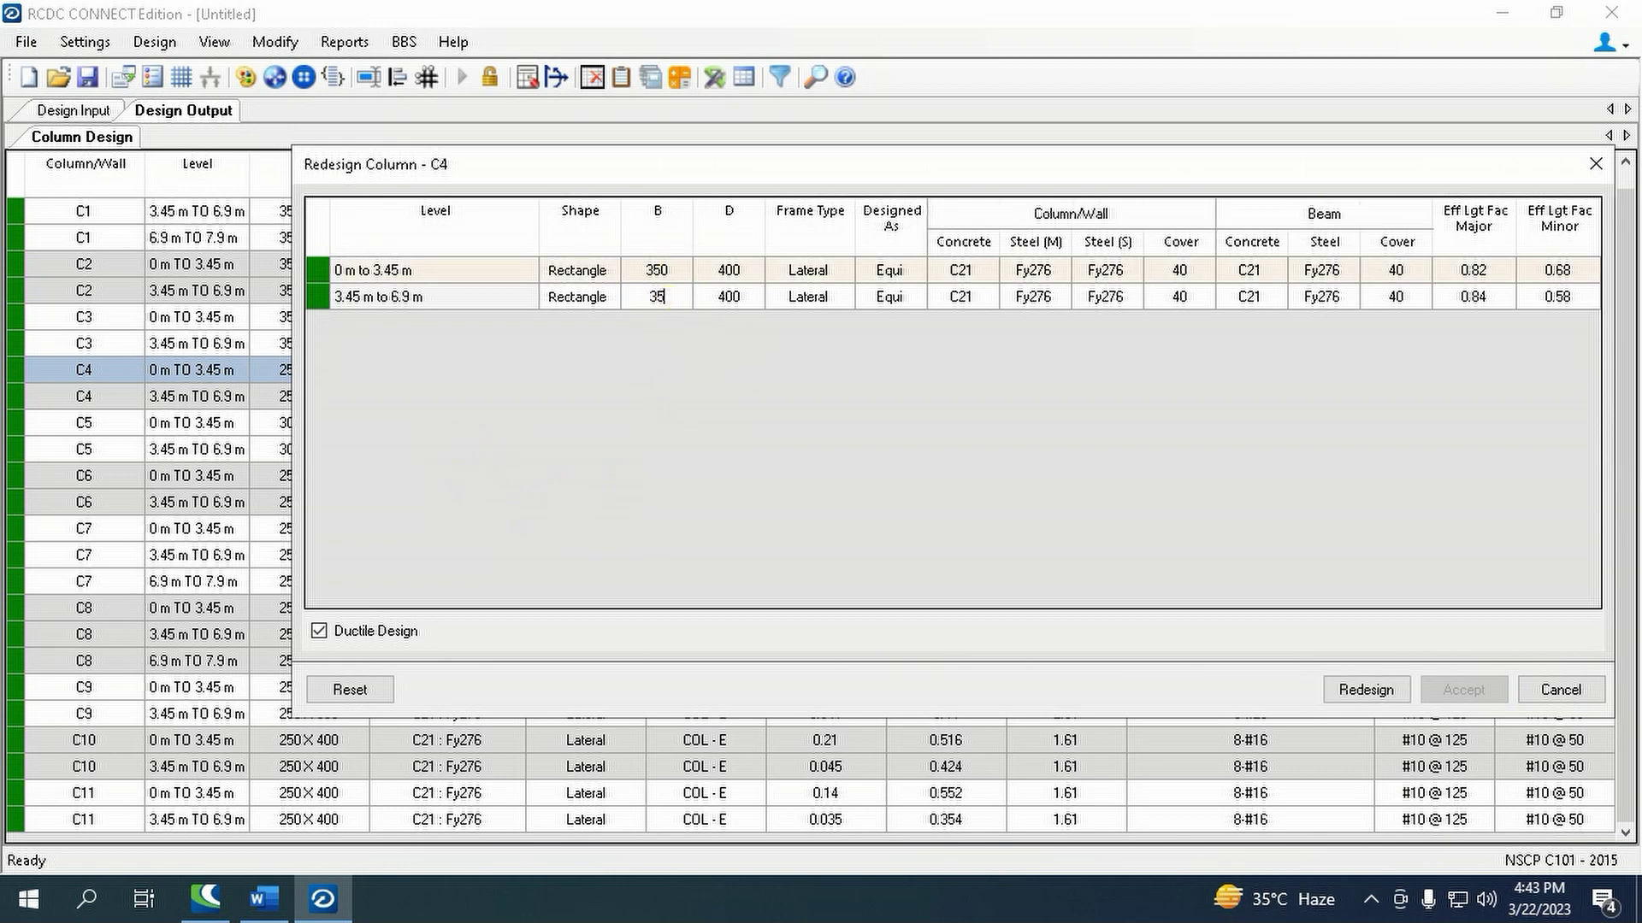
pyautogui.click(1366, 689)
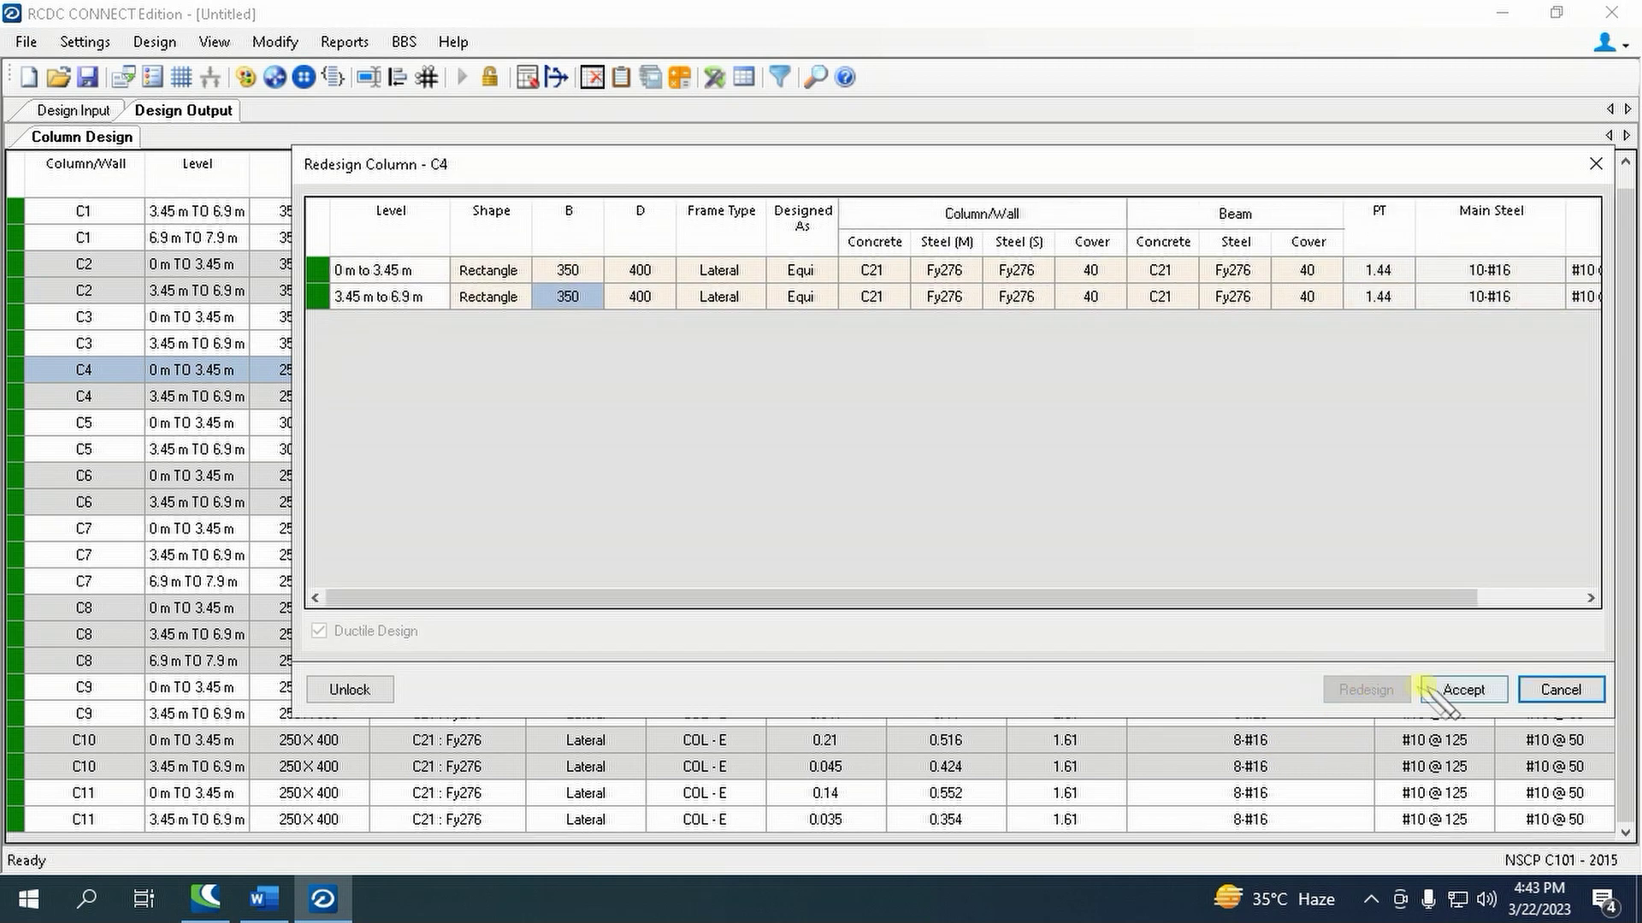
pyautogui.click(1419, 688)
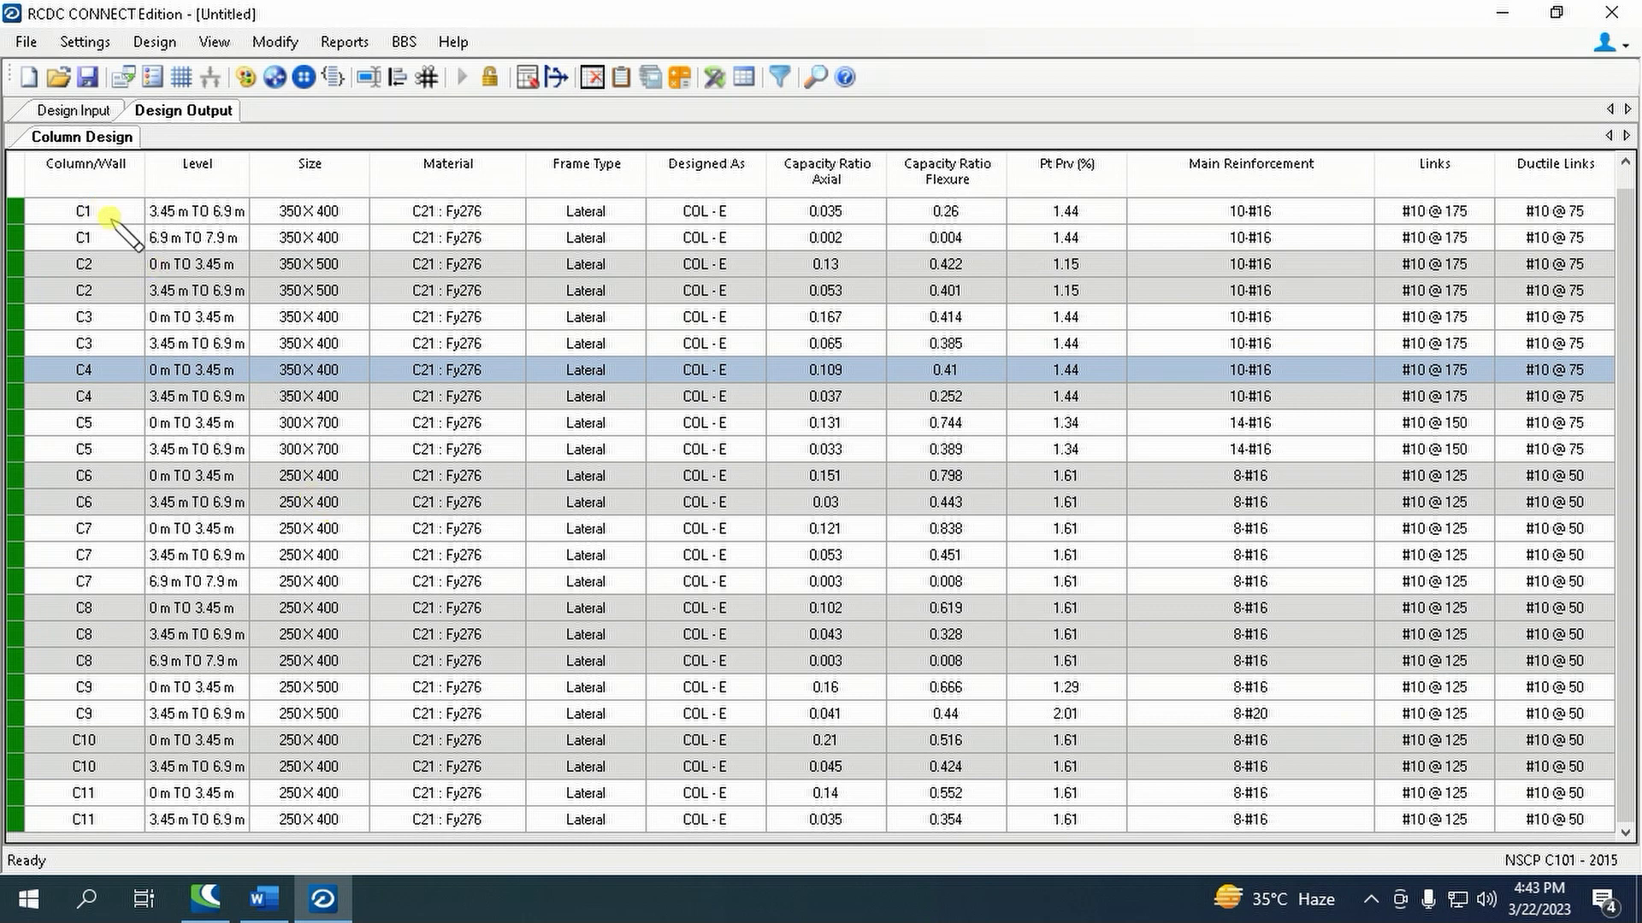
# - Locate column C5 in the column layout and return to its row in the design results
pyautogui.click(73, 111)
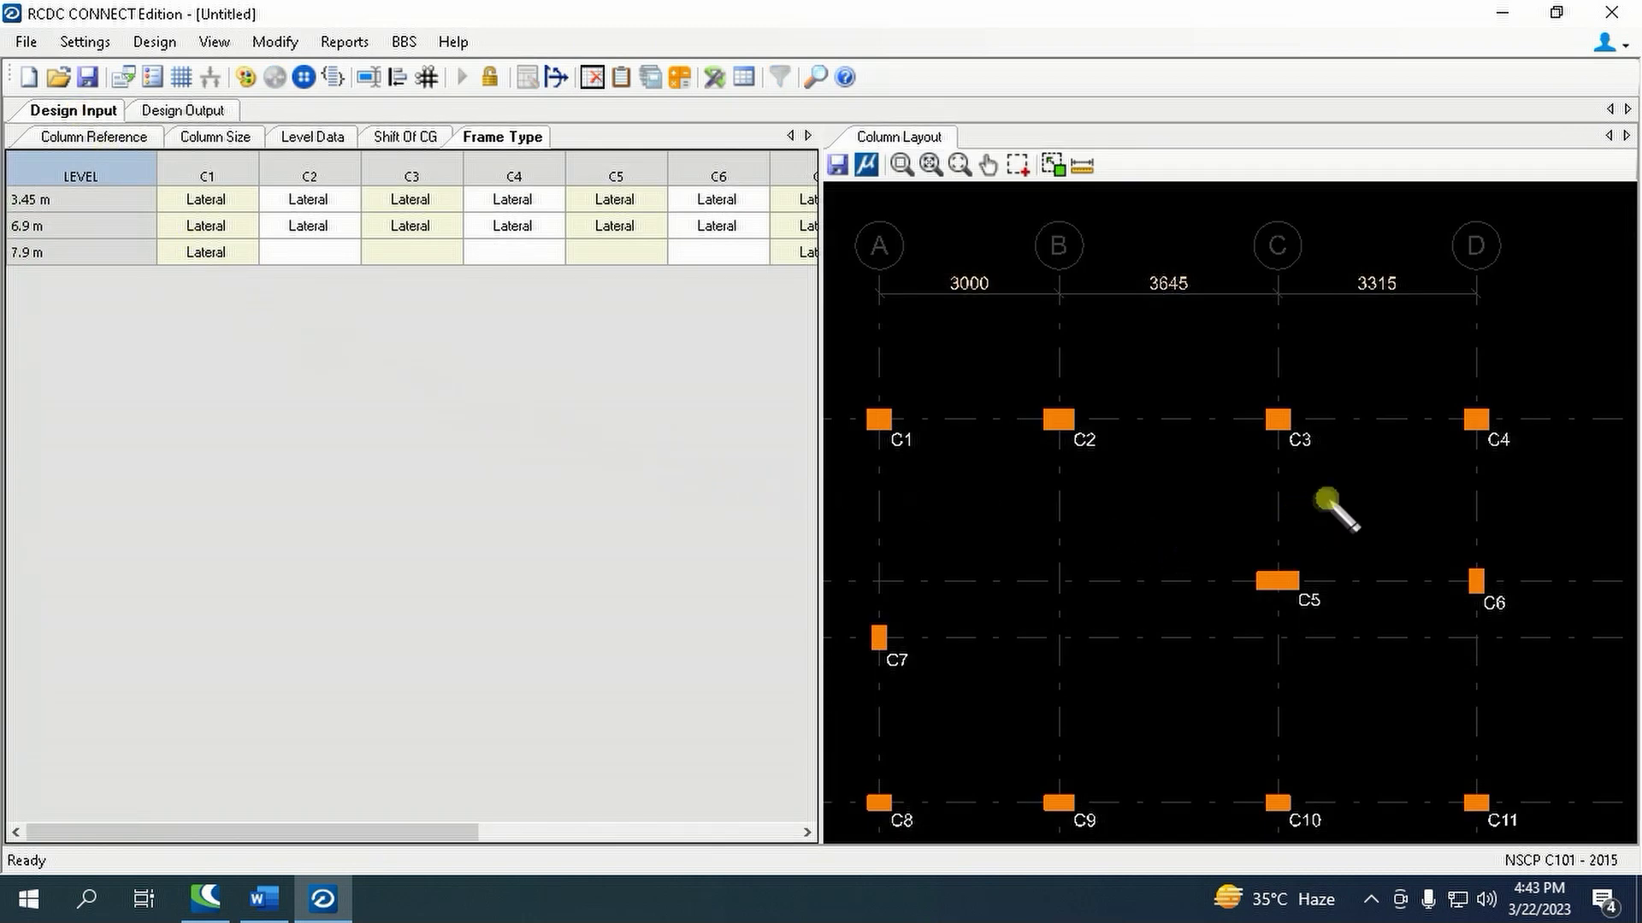
pyautogui.scroll(-2, 1396, 502)
pyautogui.scroll(-1, 1385, 646)
pyautogui.scroll(2, 1389, 647)
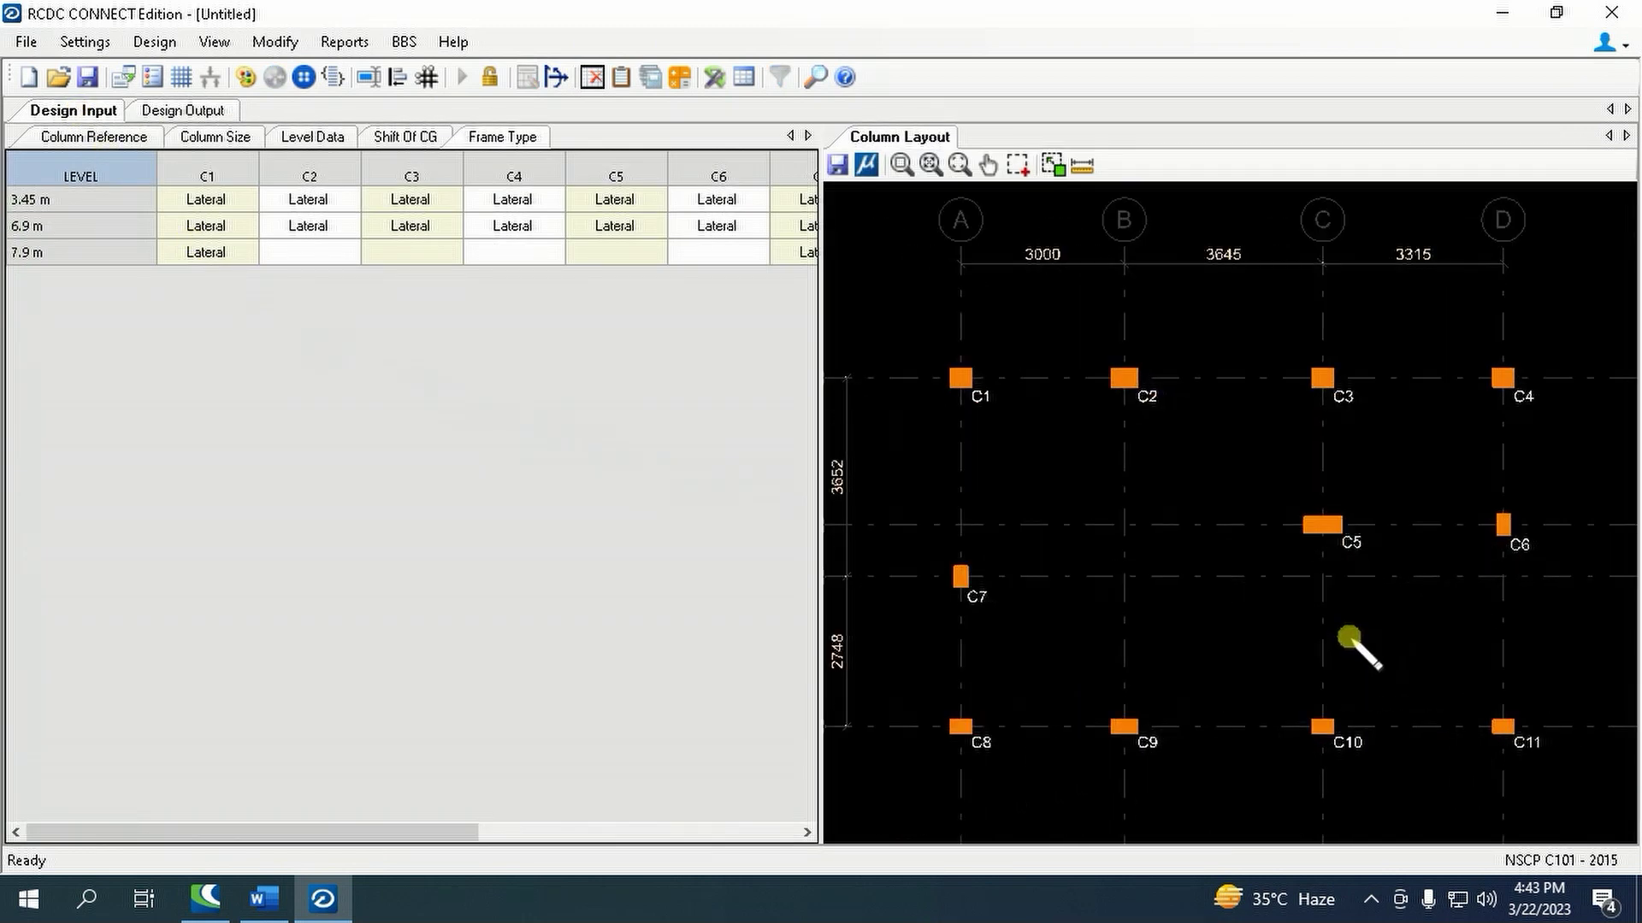
pyautogui.click(1324, 526)
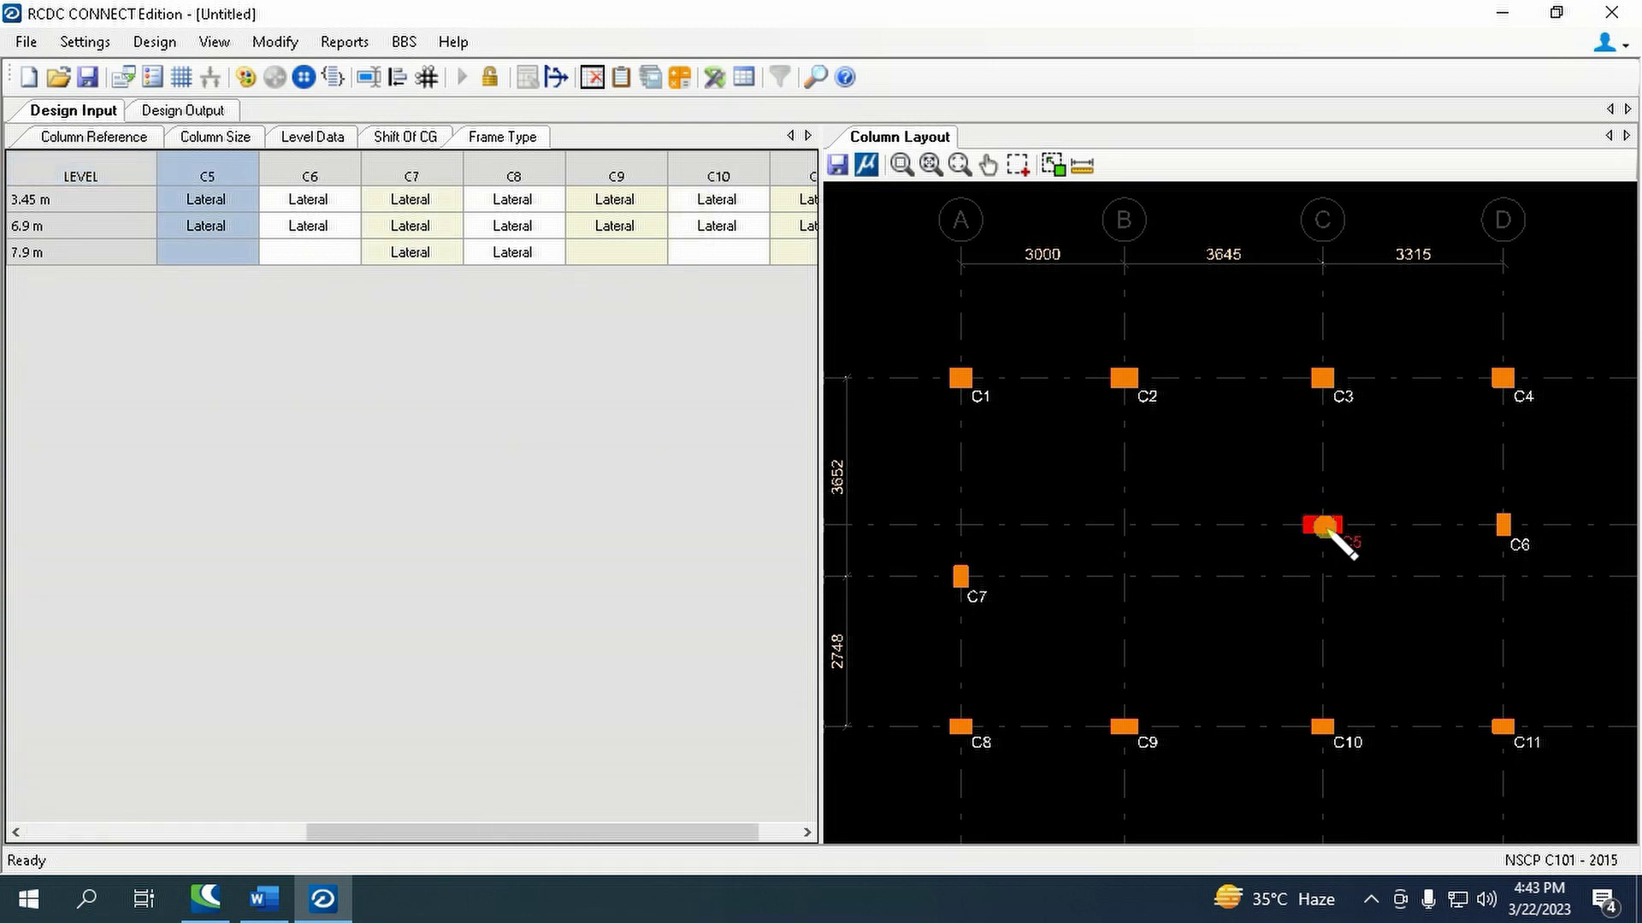
pyautogui.click(190, 109)
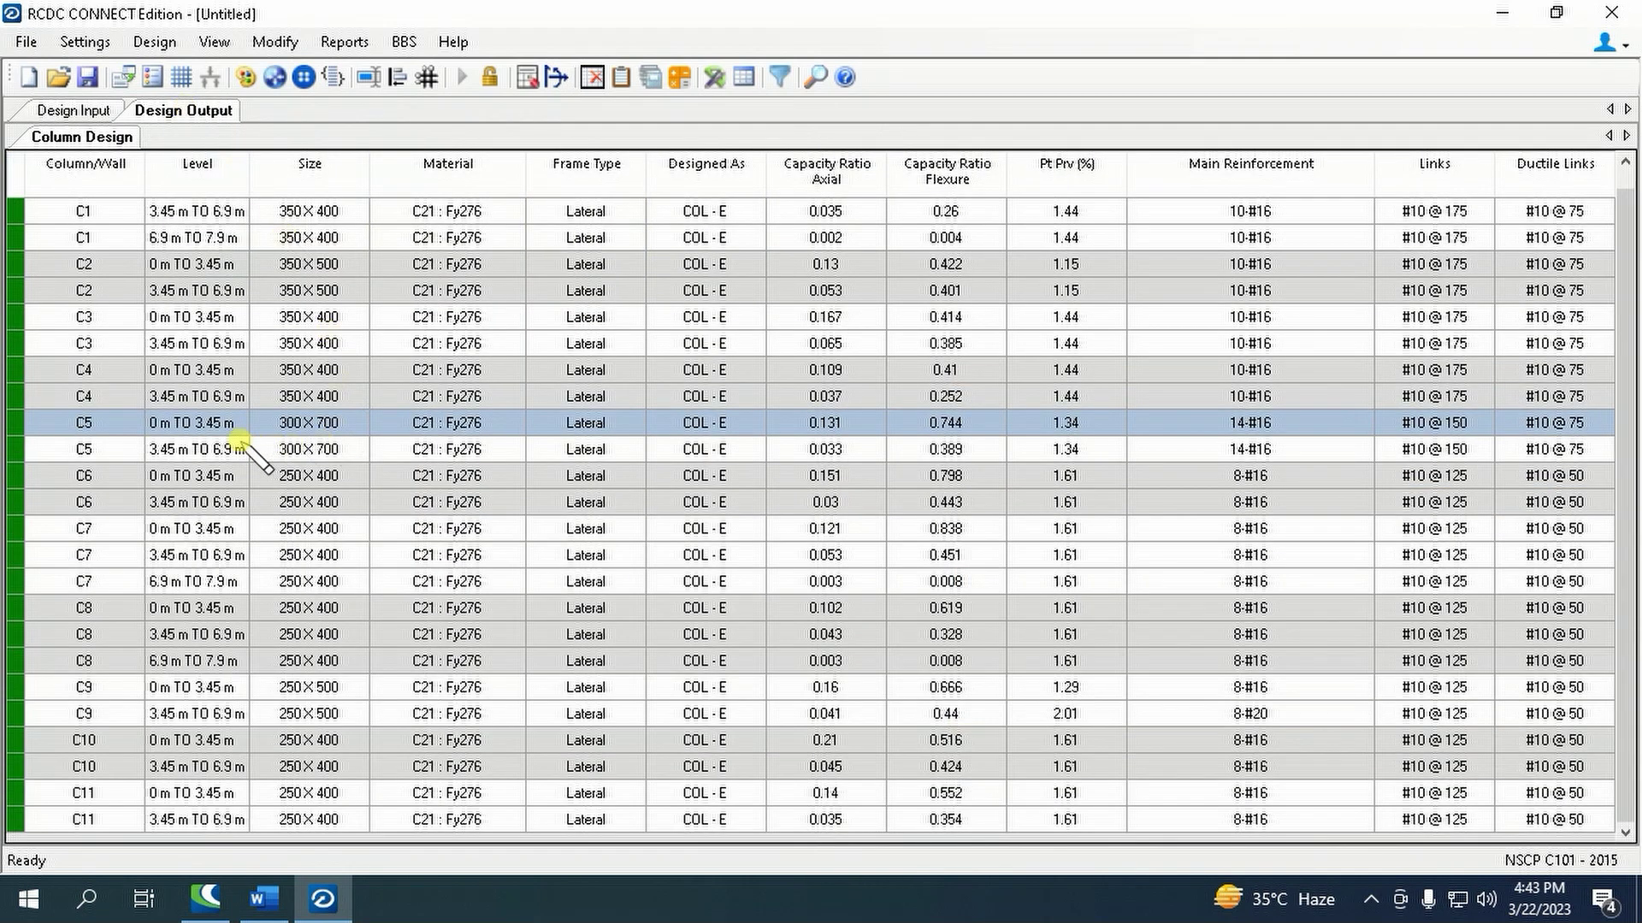
# - Redesign the whole of column C5 with width B set to 350 at both levels and accept the result
pyautogui.click(295, 420)
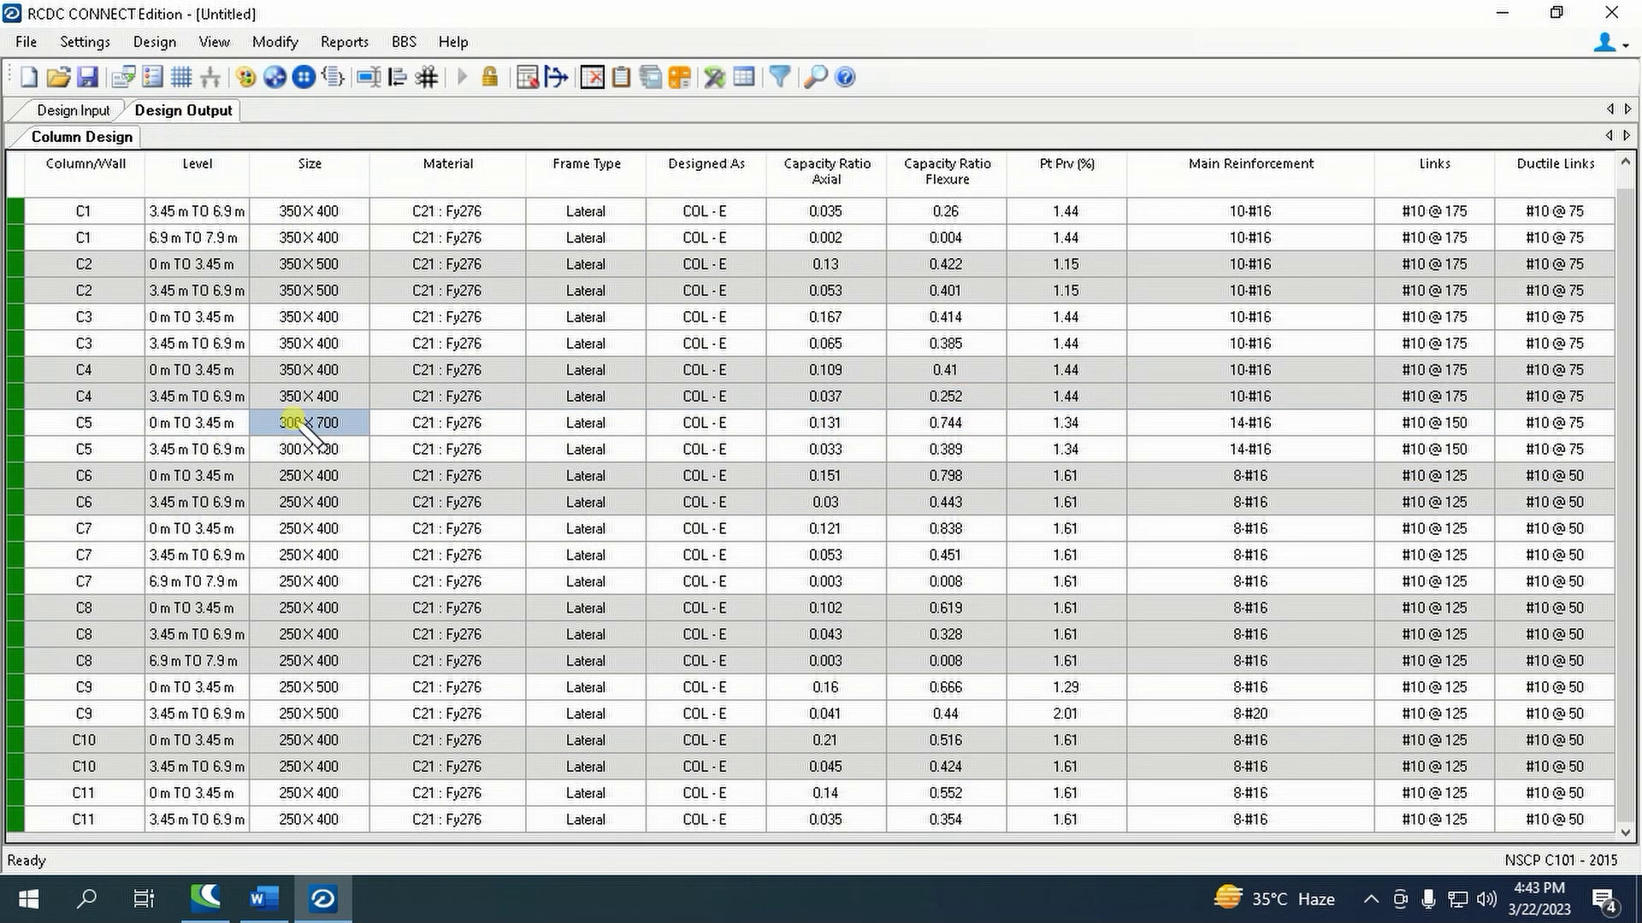
pyautogui.rightClick(295, 419)
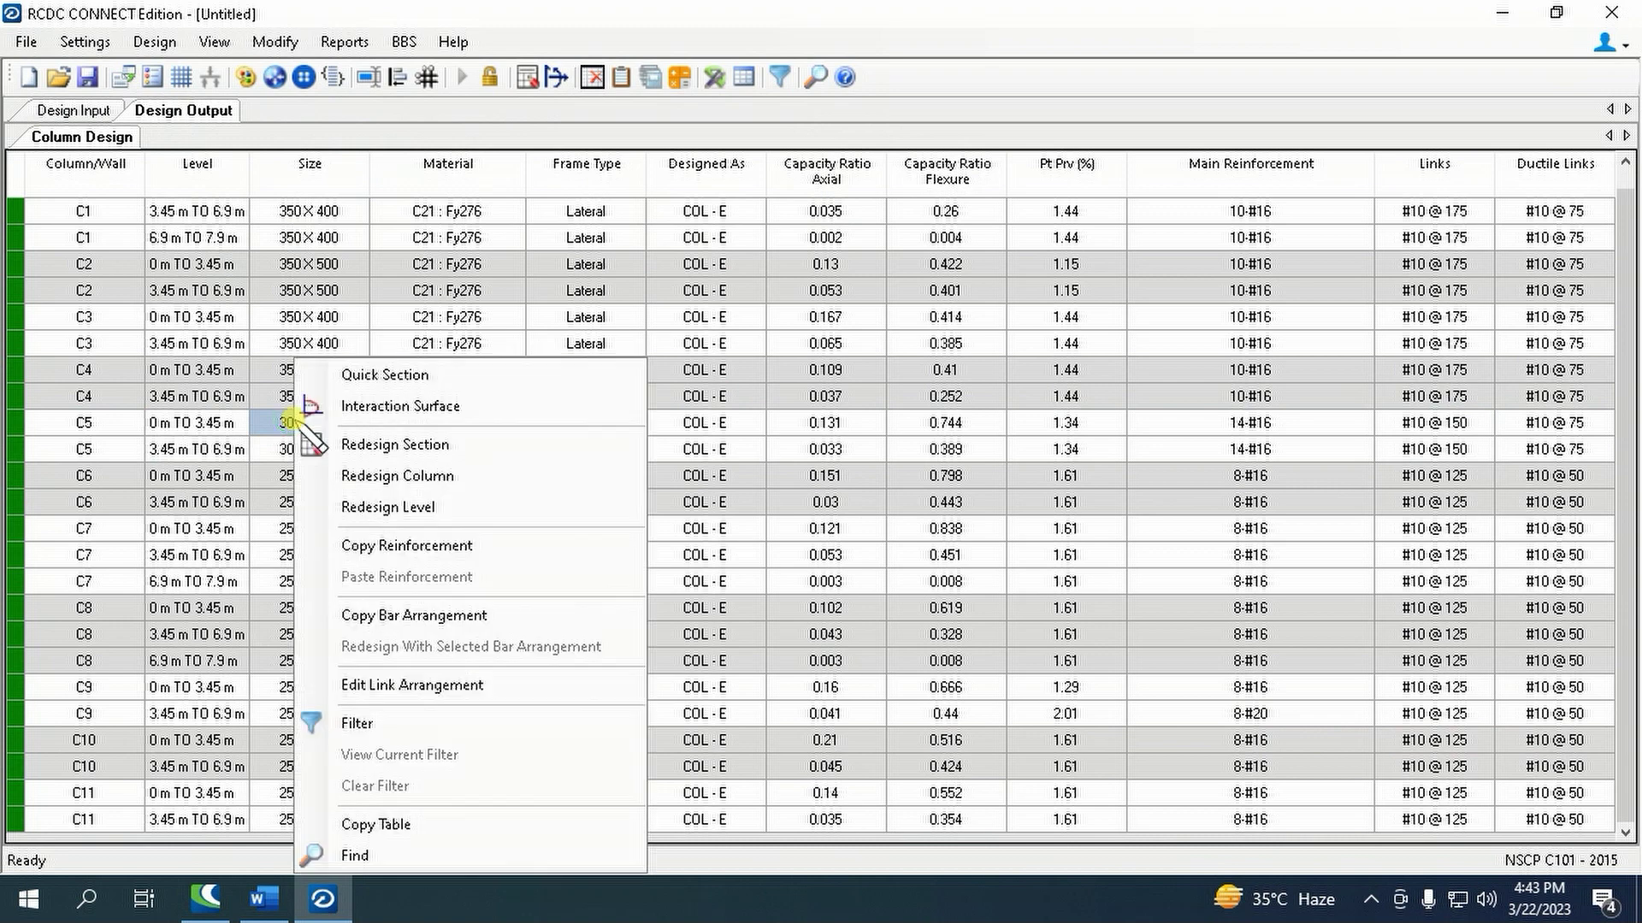
pyautogui.click(384, 475)
pyautogui.click(672, 269)
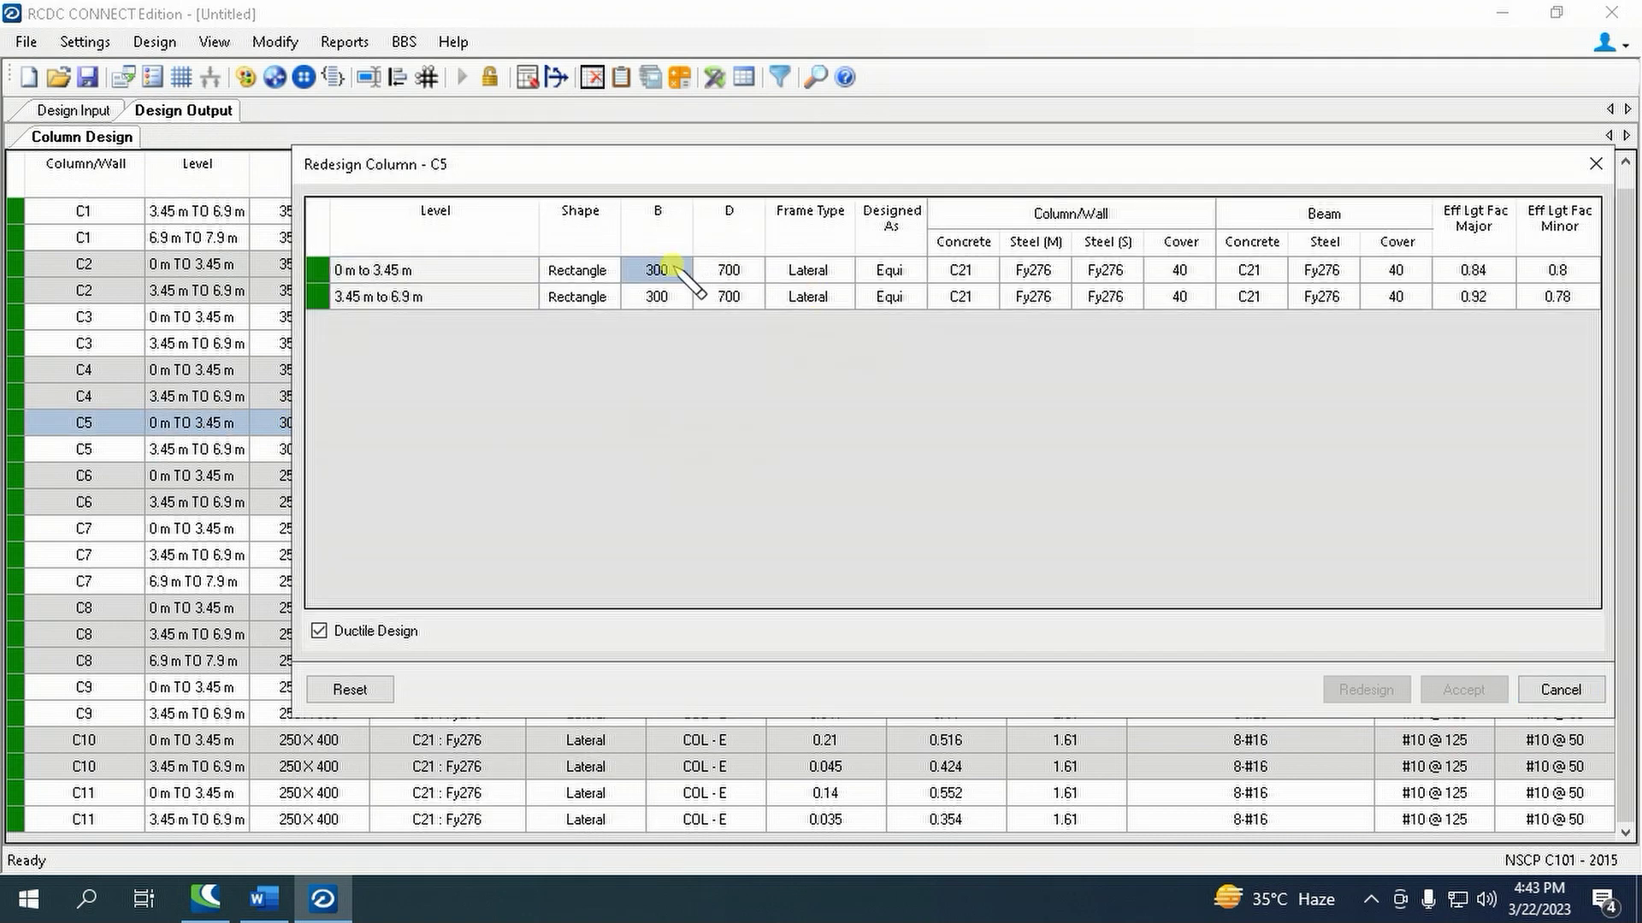
pyautogui.write('350')
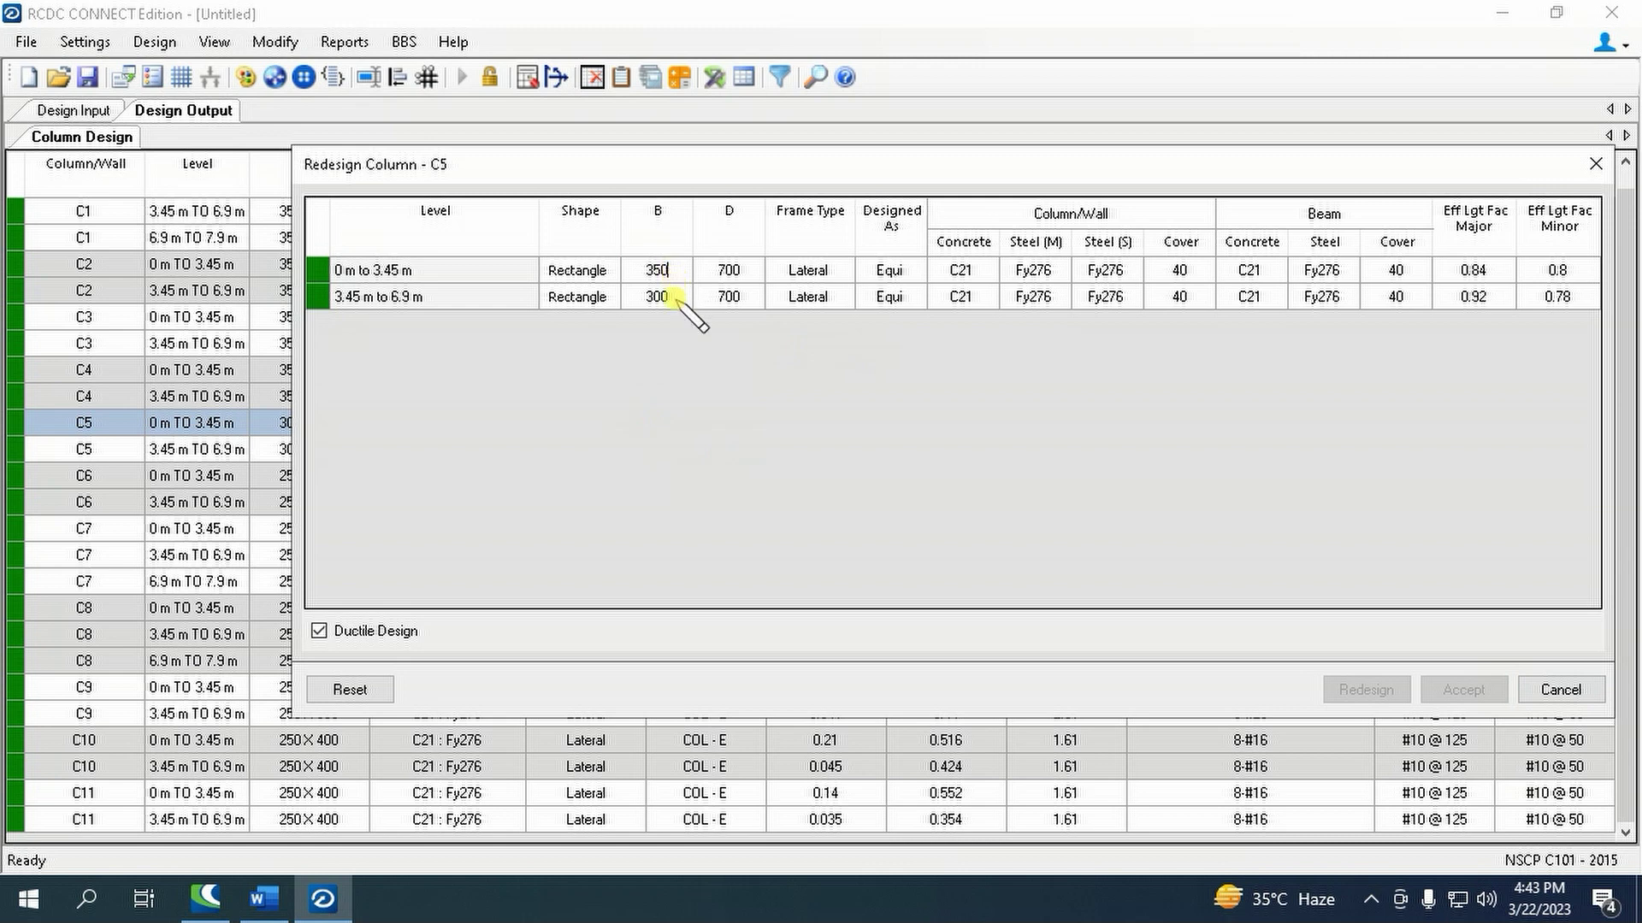
pyautogui.click(674, 297)
pyautogui.write('3')
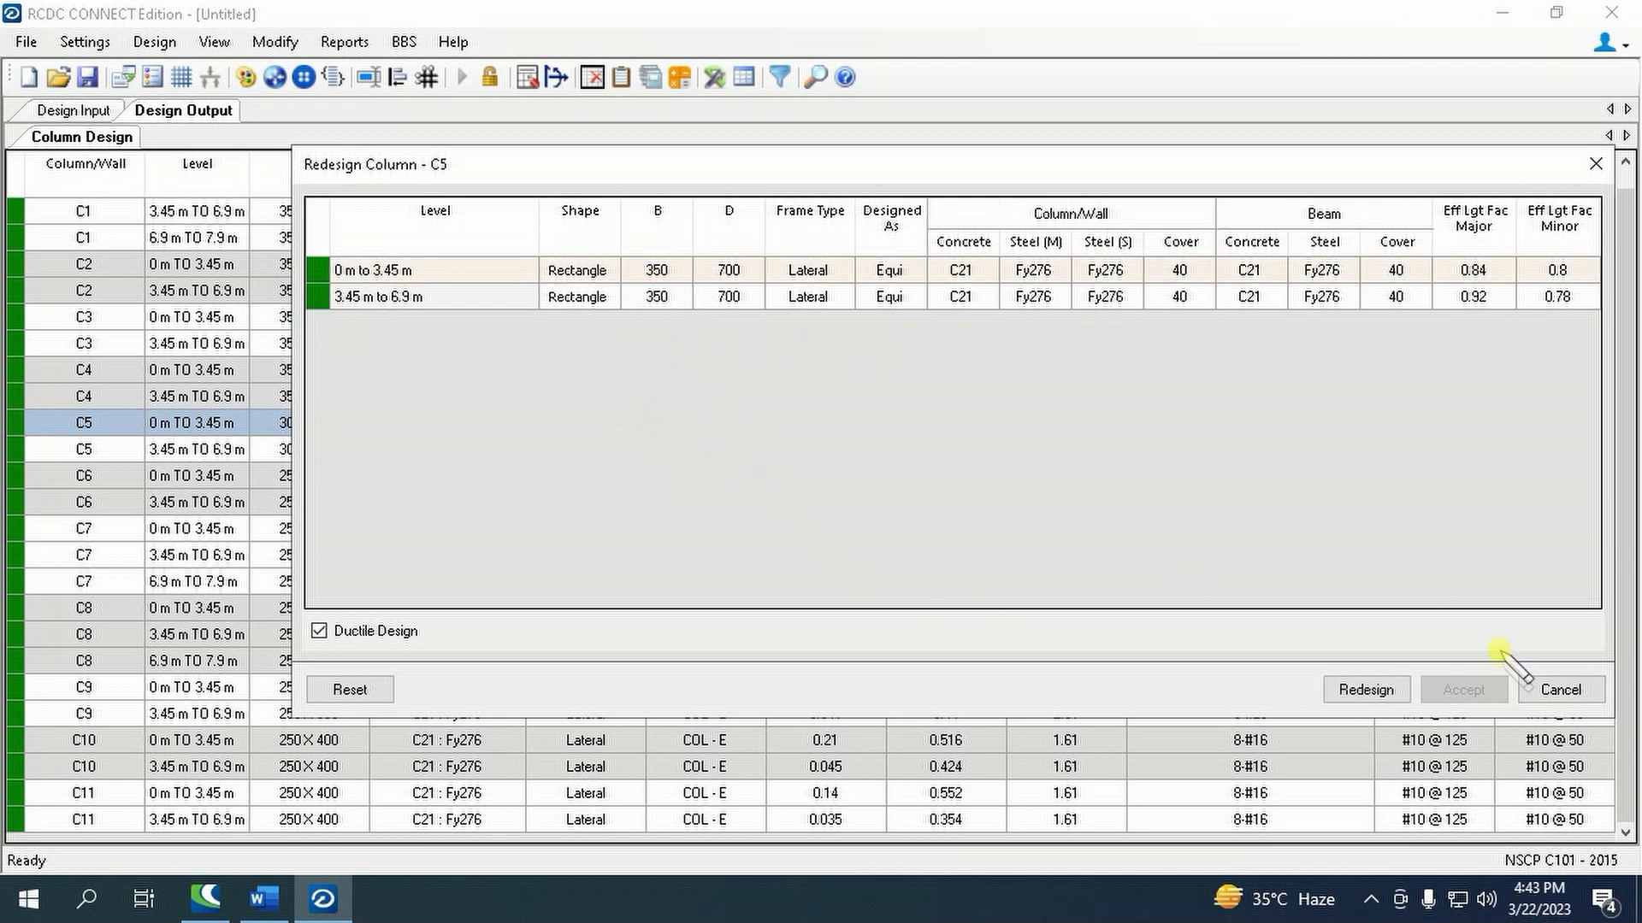
pyautogui.click(1366, 689)
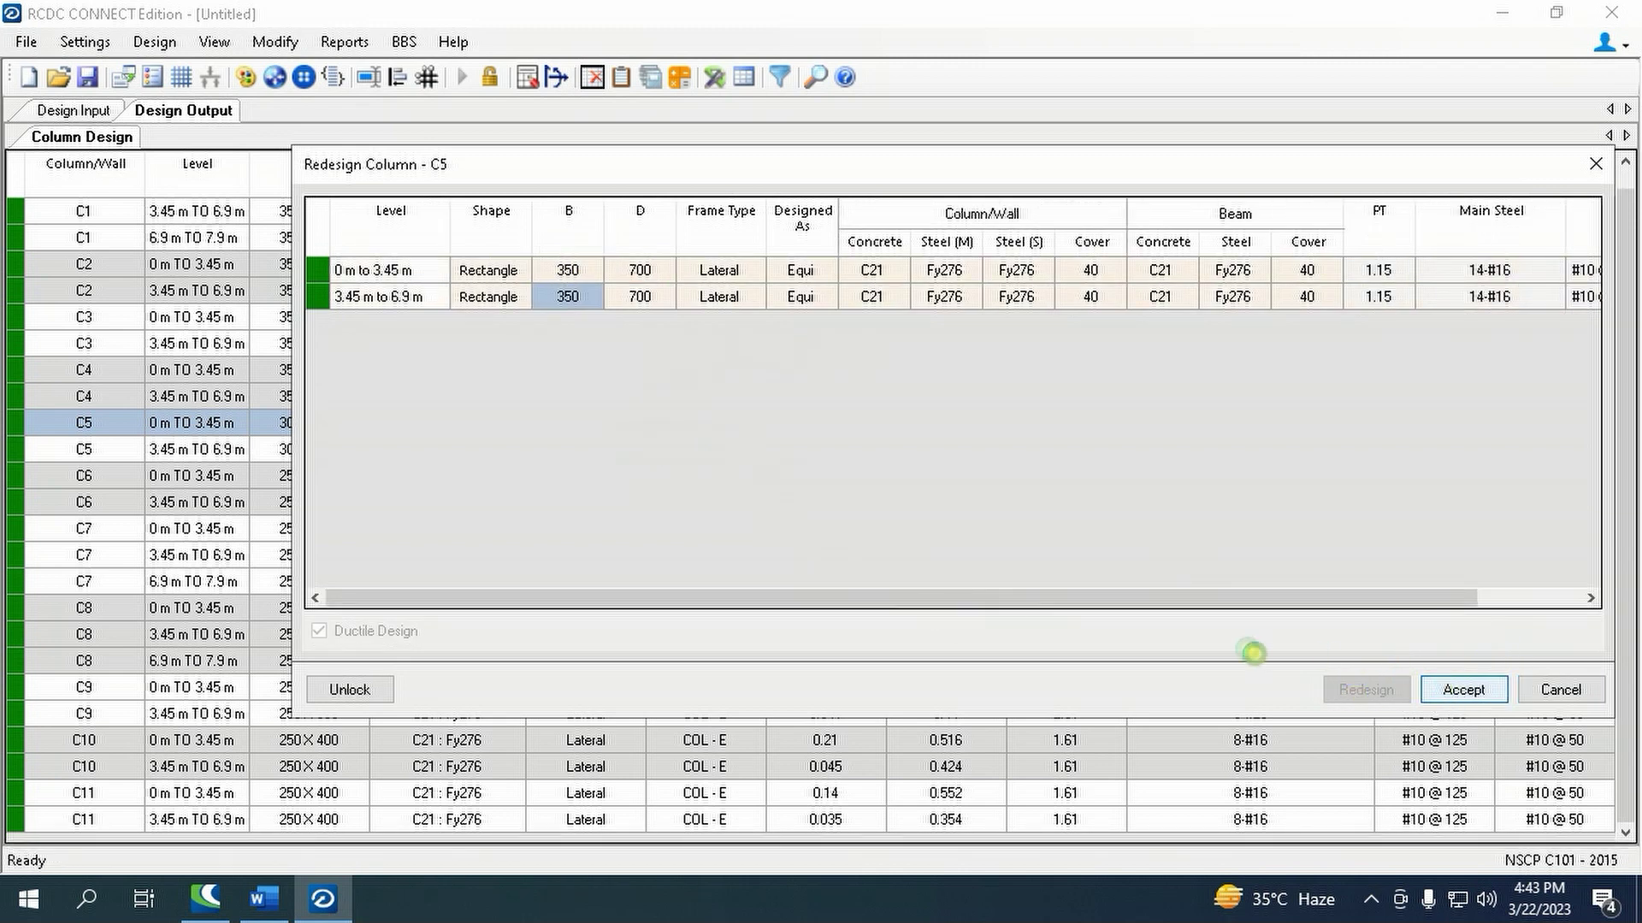
pyautogui.click(1463, 689)
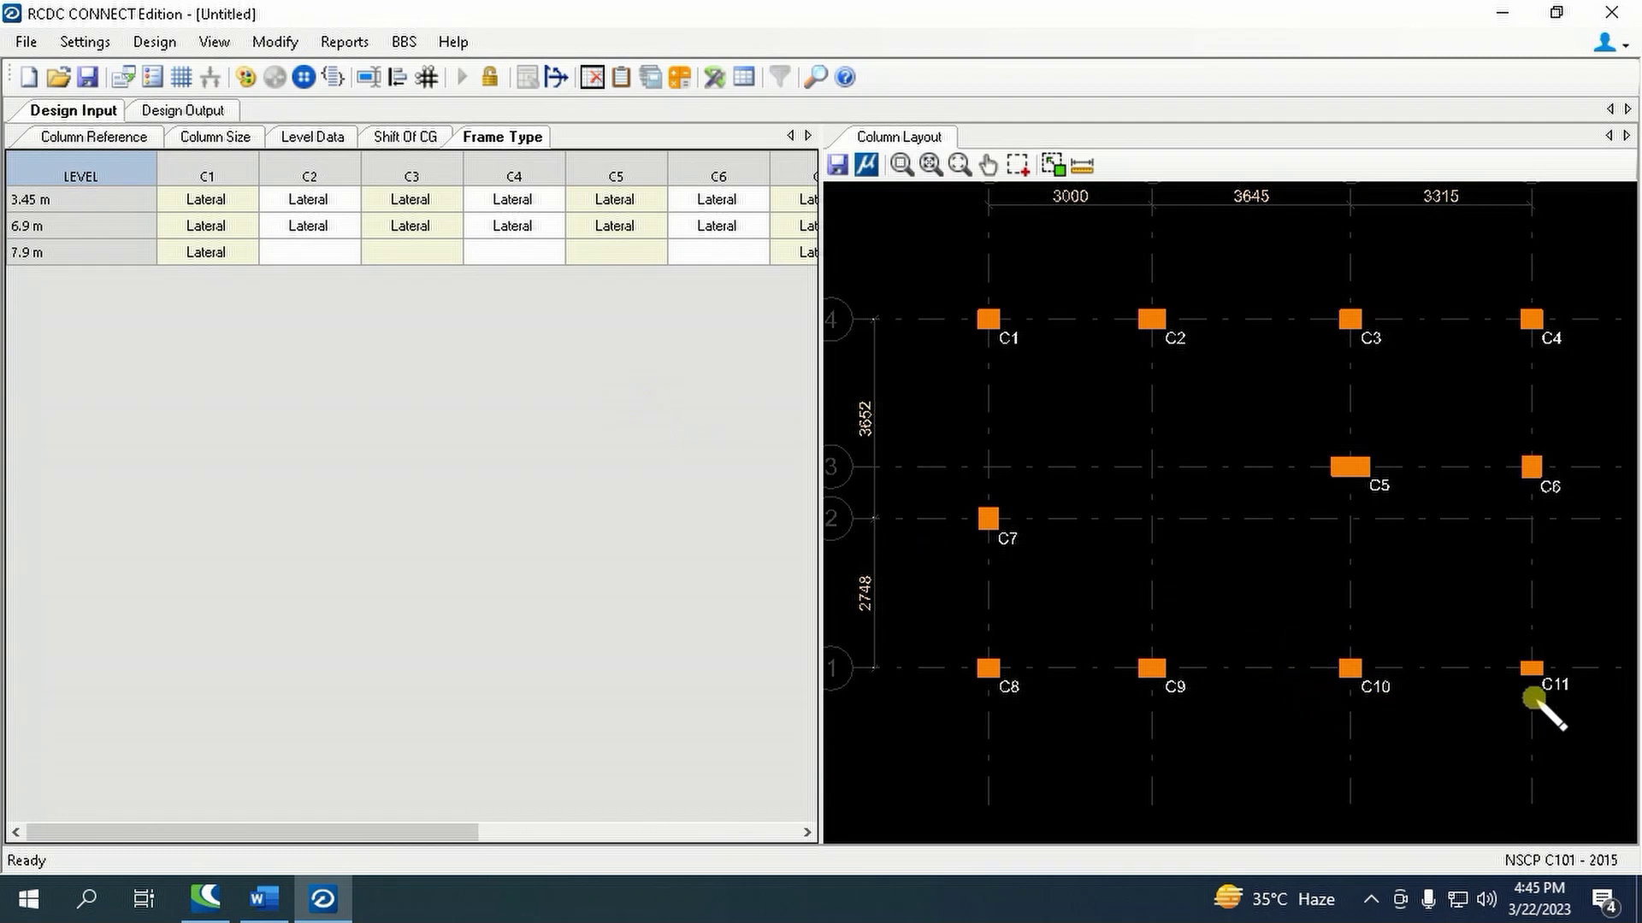
# - Locate column C11 in the column layout and return to the design results
pyautogui.scroll(-2, 1319, 641)
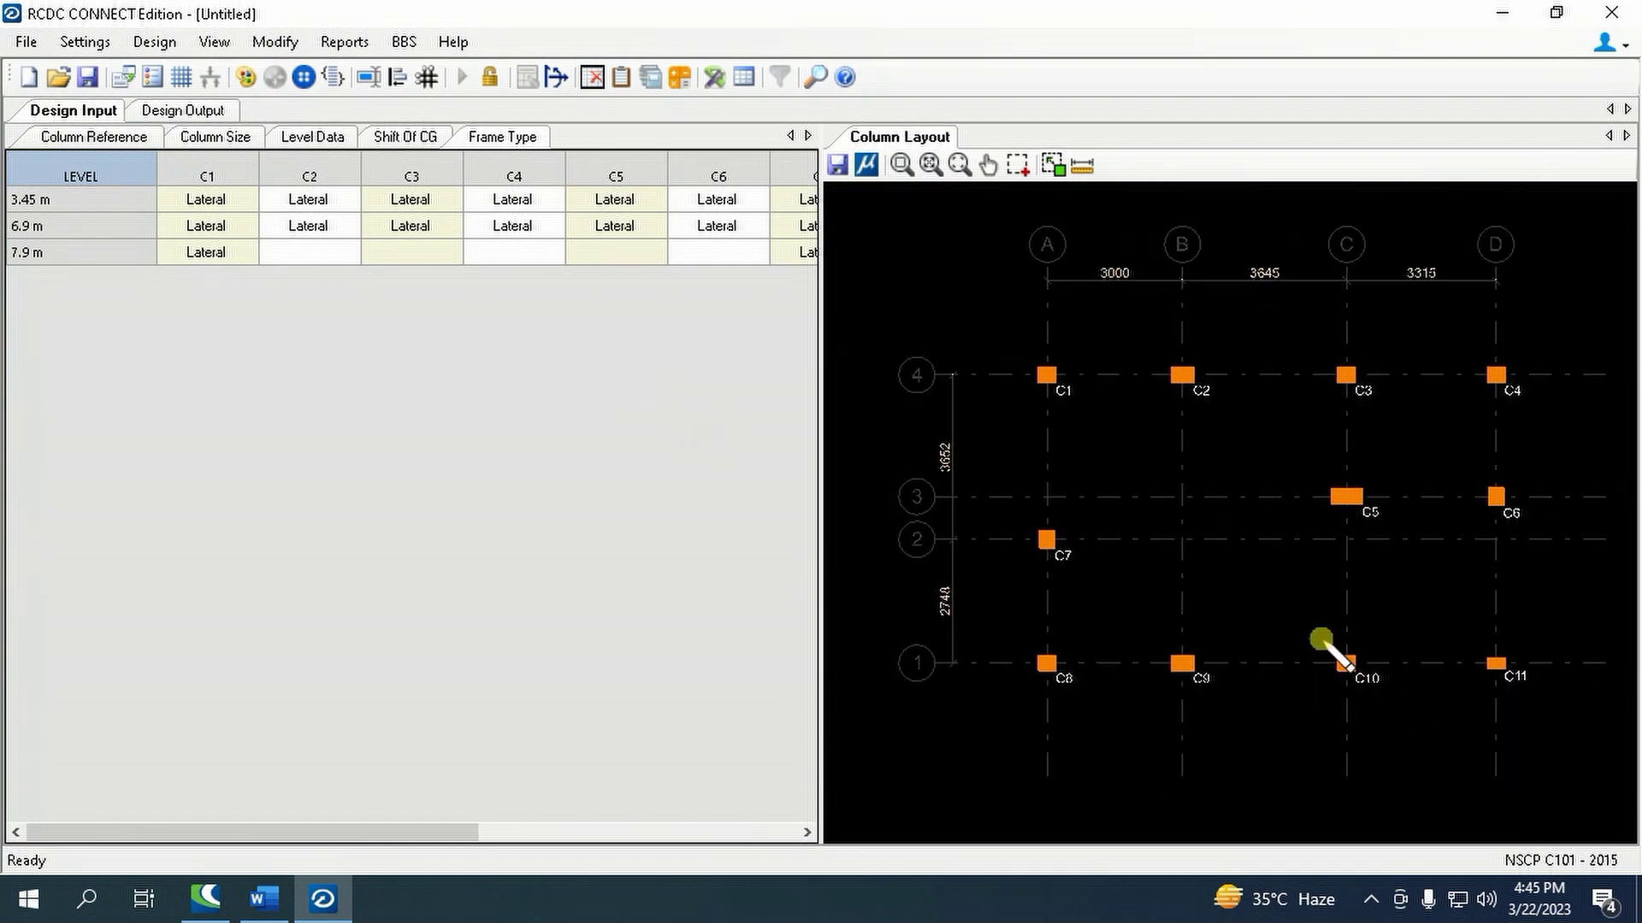
pyautogui.scroll(2, 1539, 675)
pyautogui.click(1448, 655)
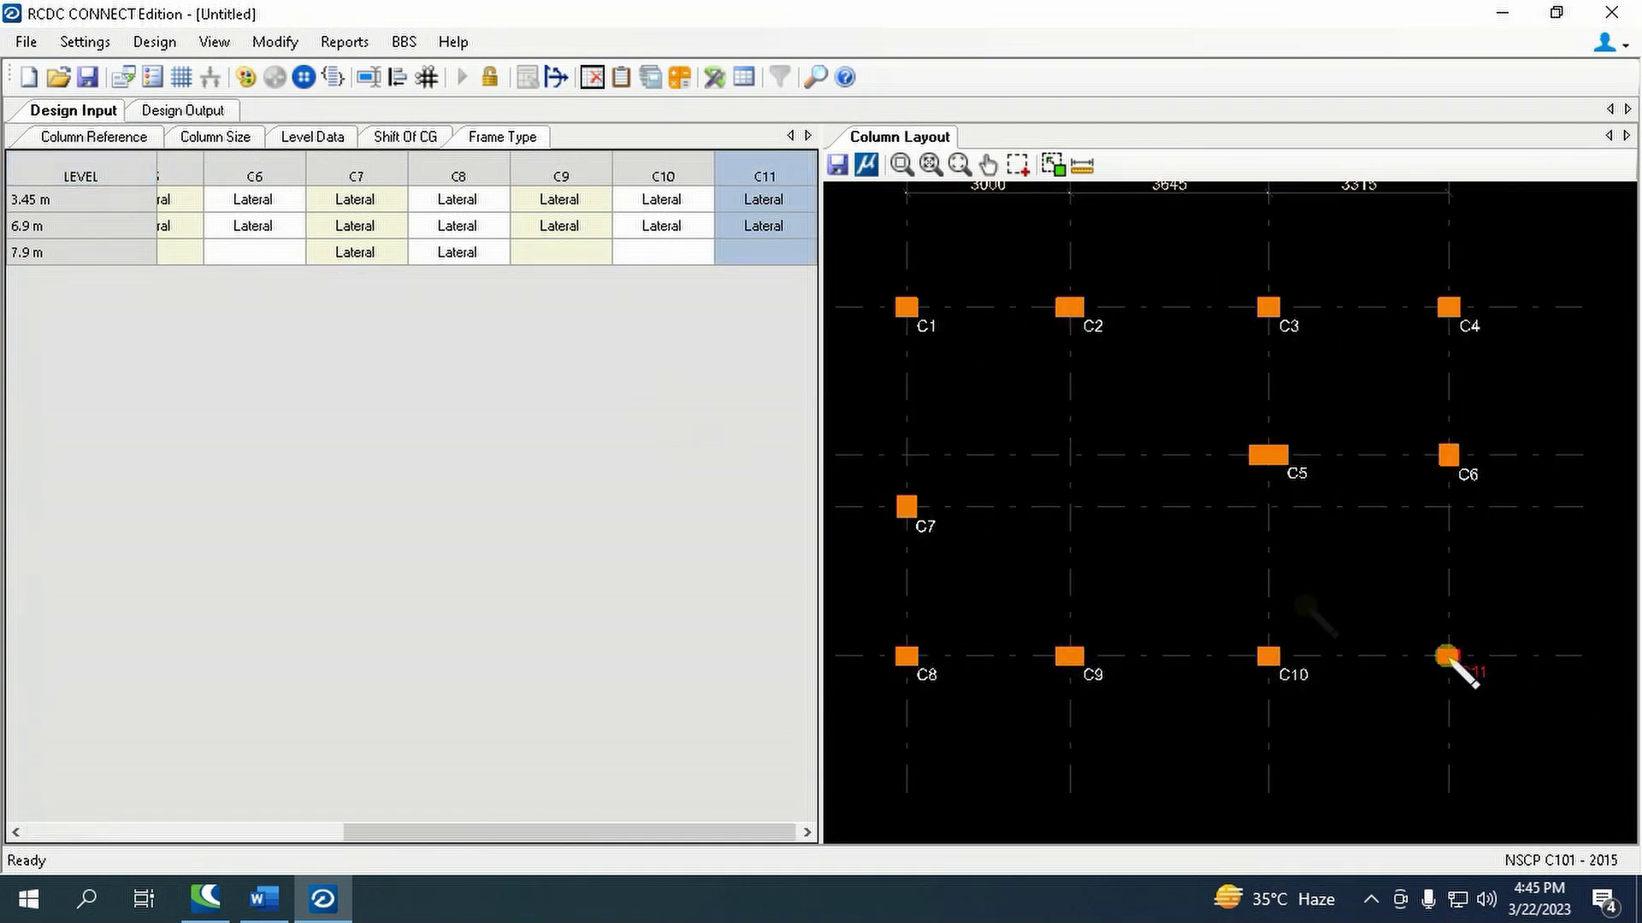
pyautogui.click(198, 110)
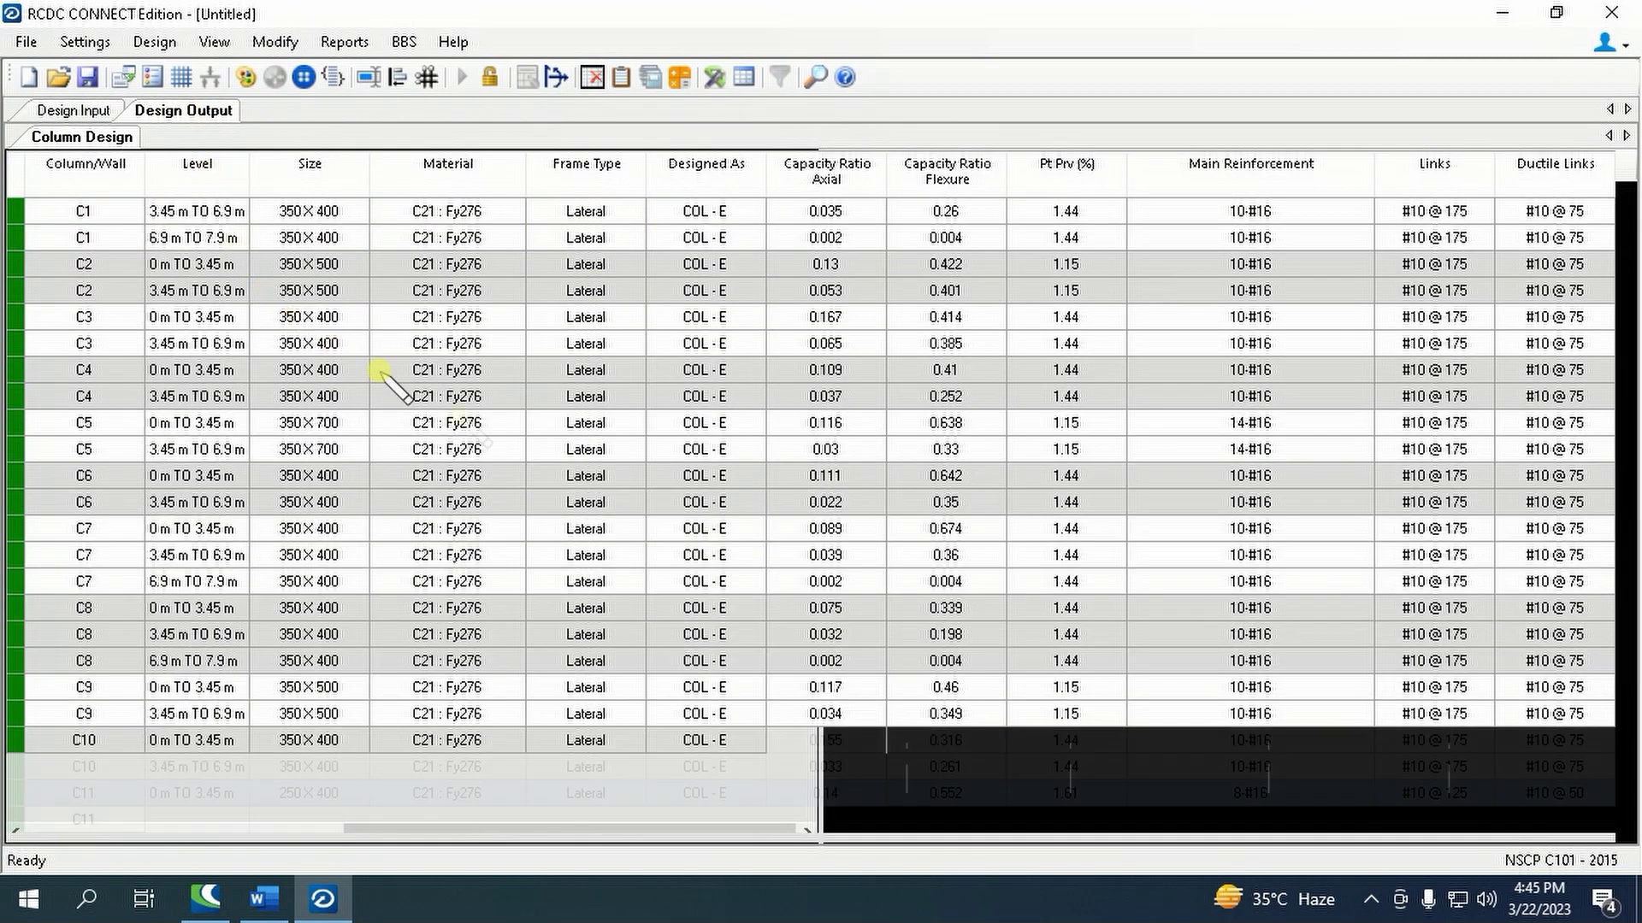
# - Redesign the whole of column C11 with width B set to 350 at both levels and accept the result
pyautogui.click(291, 795)
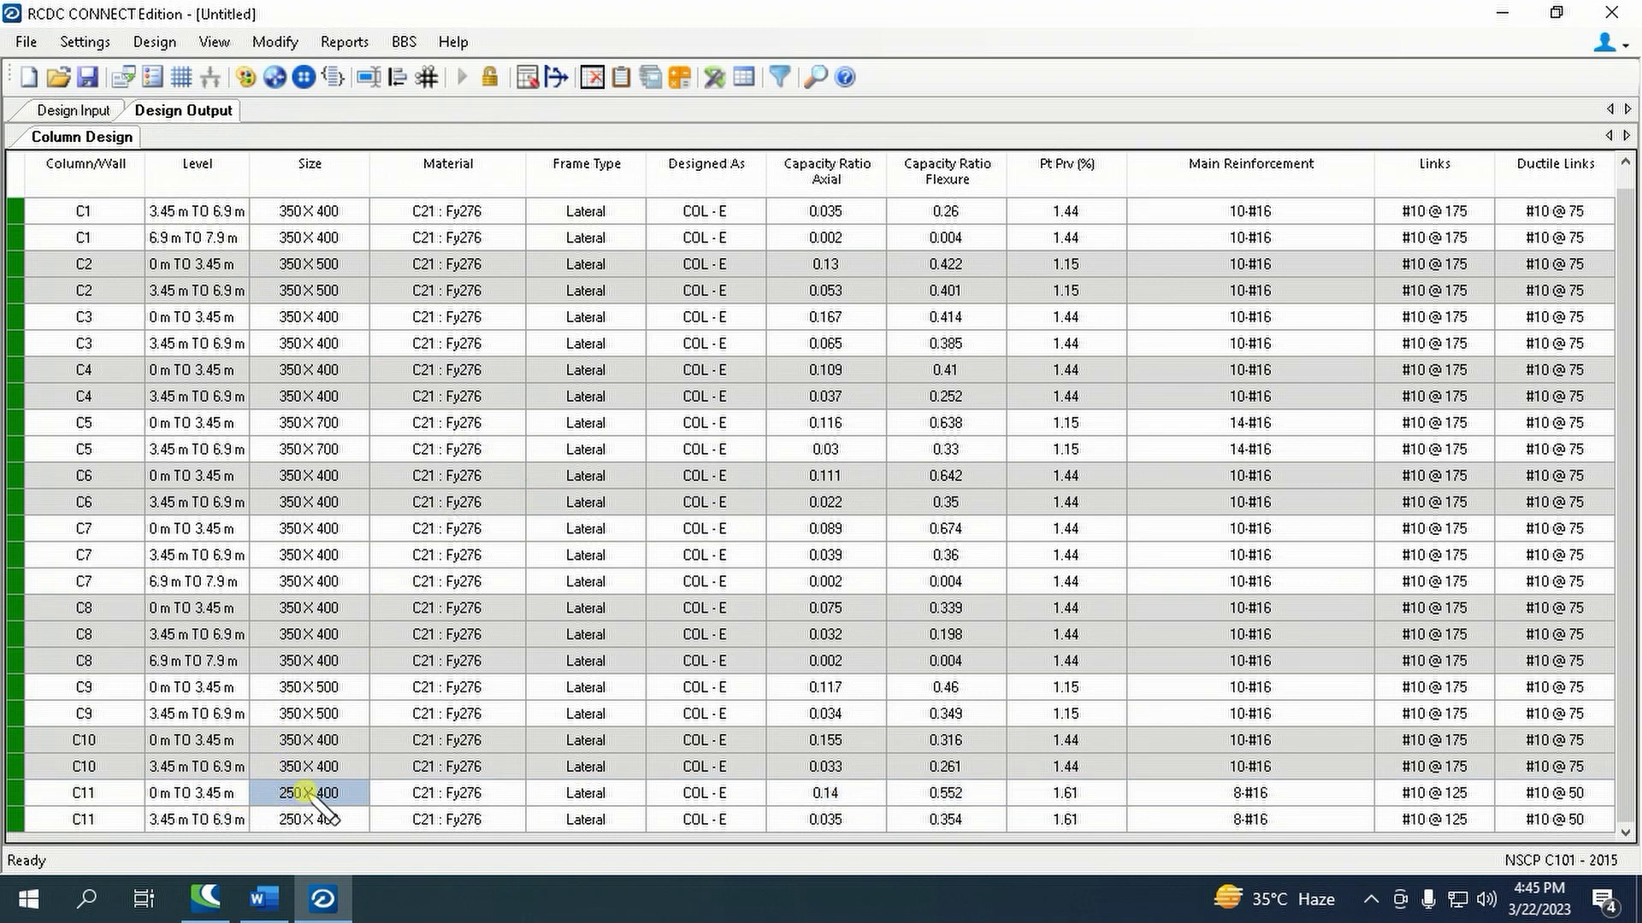
pyautogui.rightClick(295, 793)
pyautogui.click(409, 476)
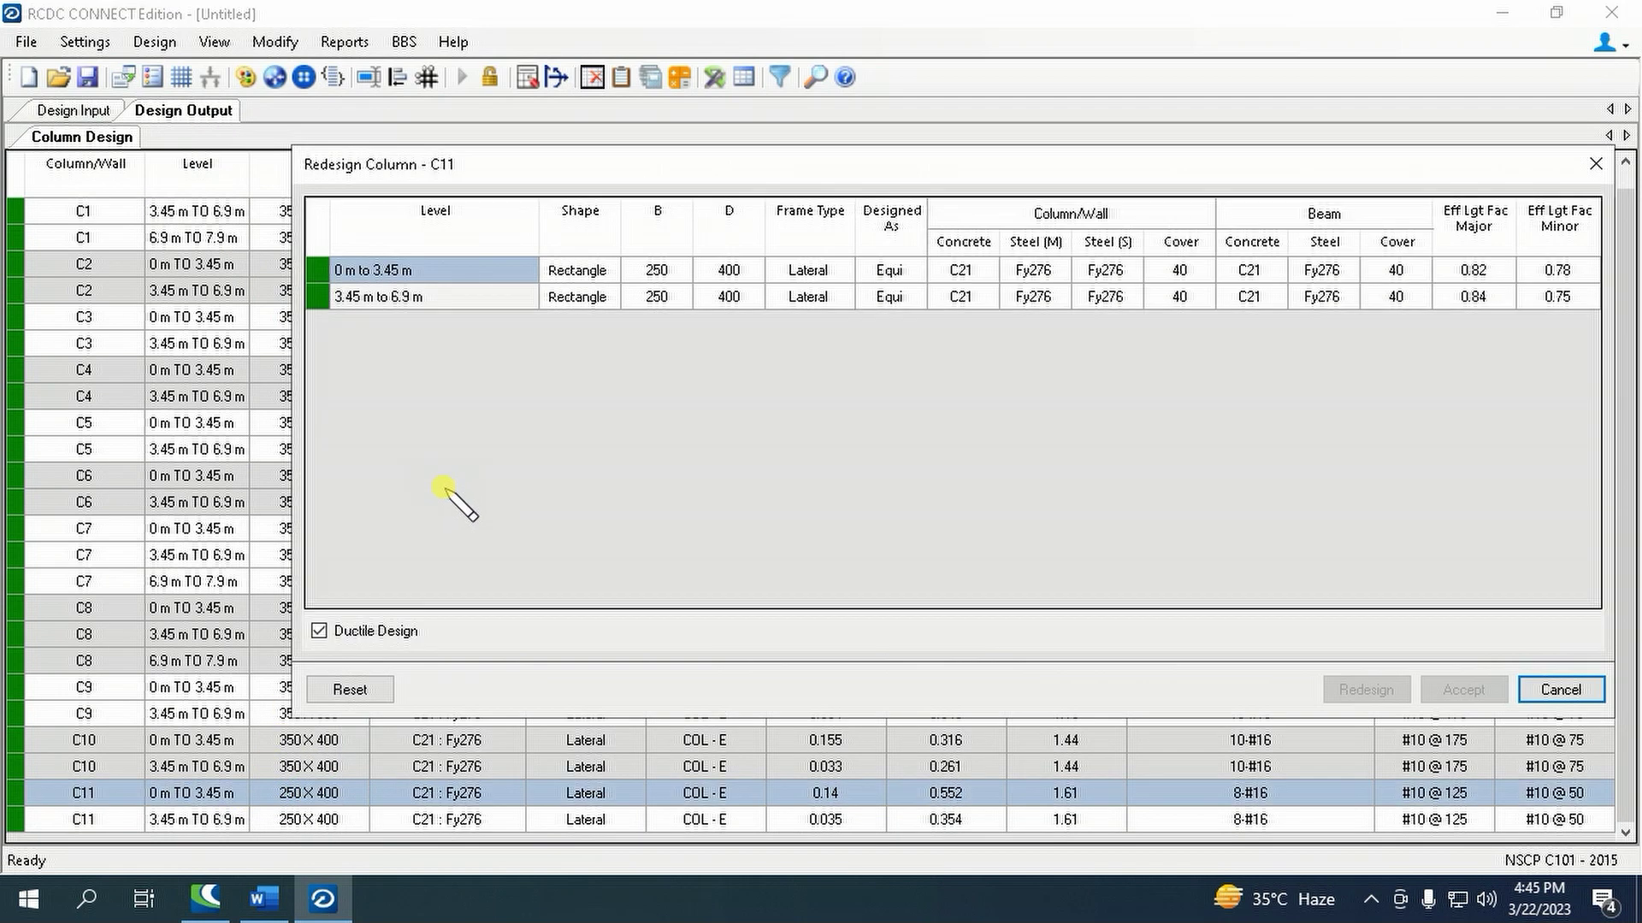
pyautogui.click(655, 271)
pyautogui.write('3')
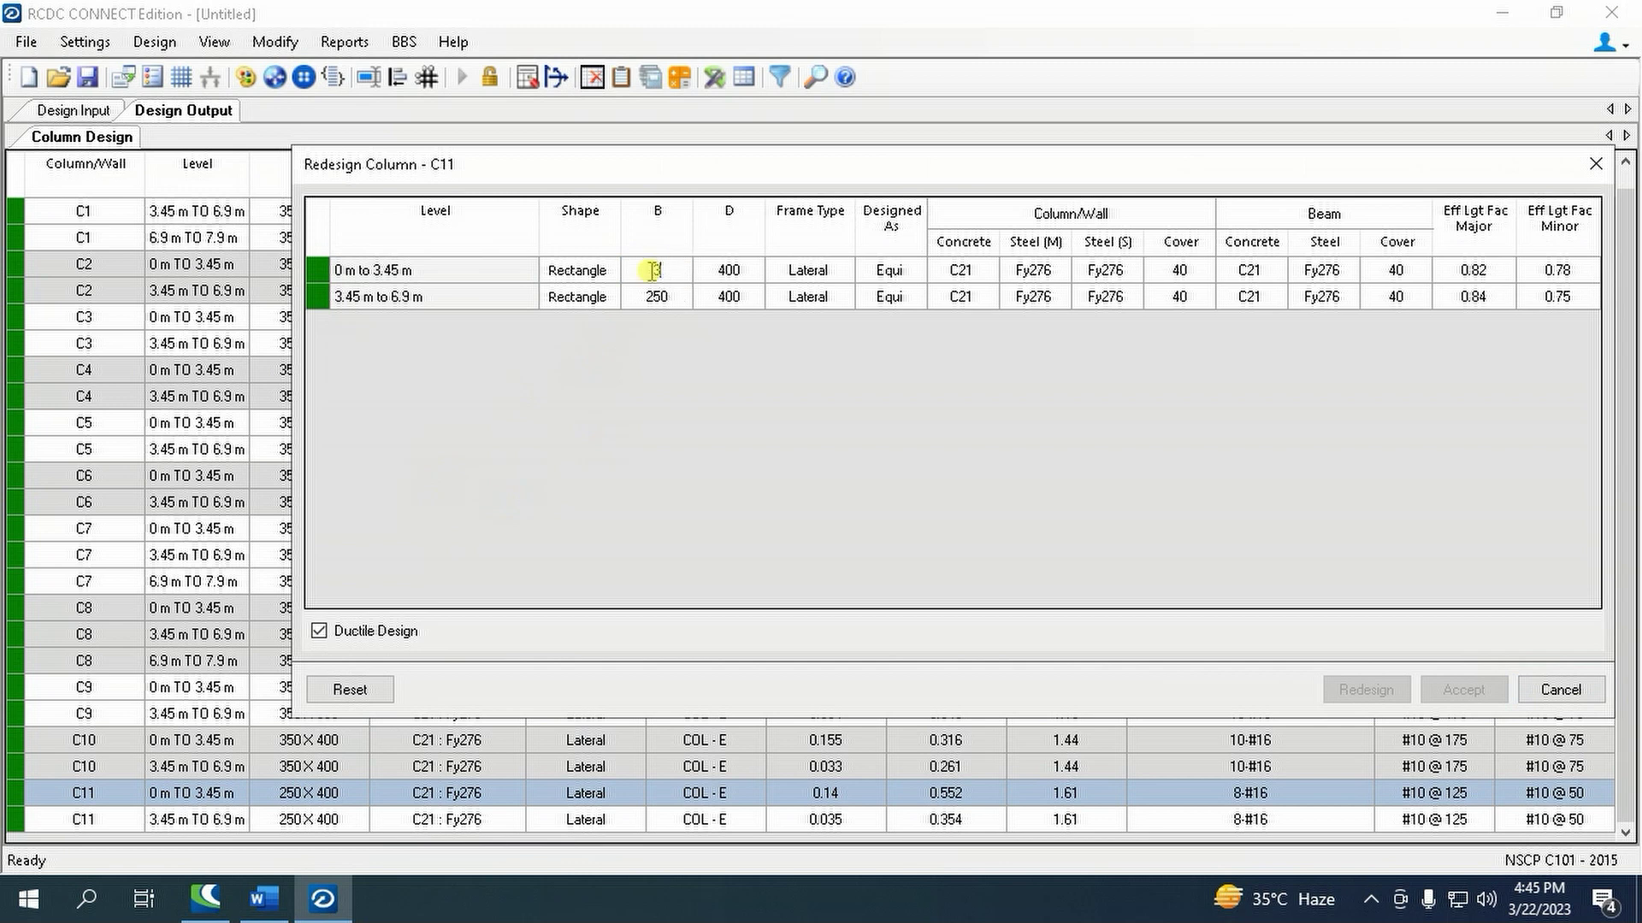
pyautogui.click(657, 295)
pyautogui.write('35')
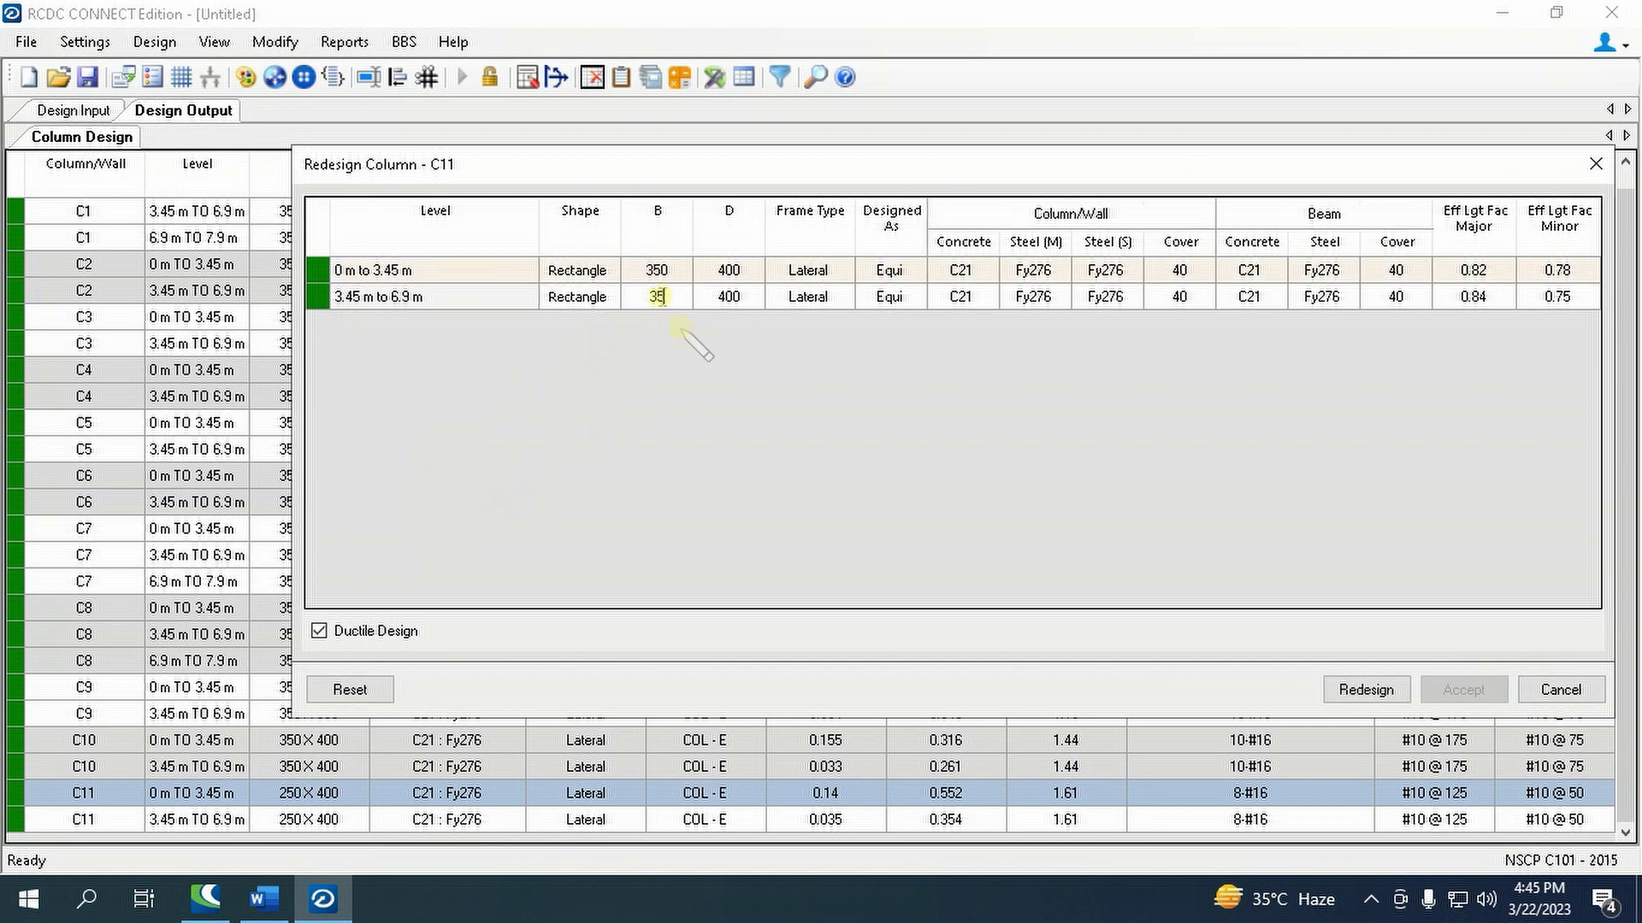
pyautogui.click(1365, 689)
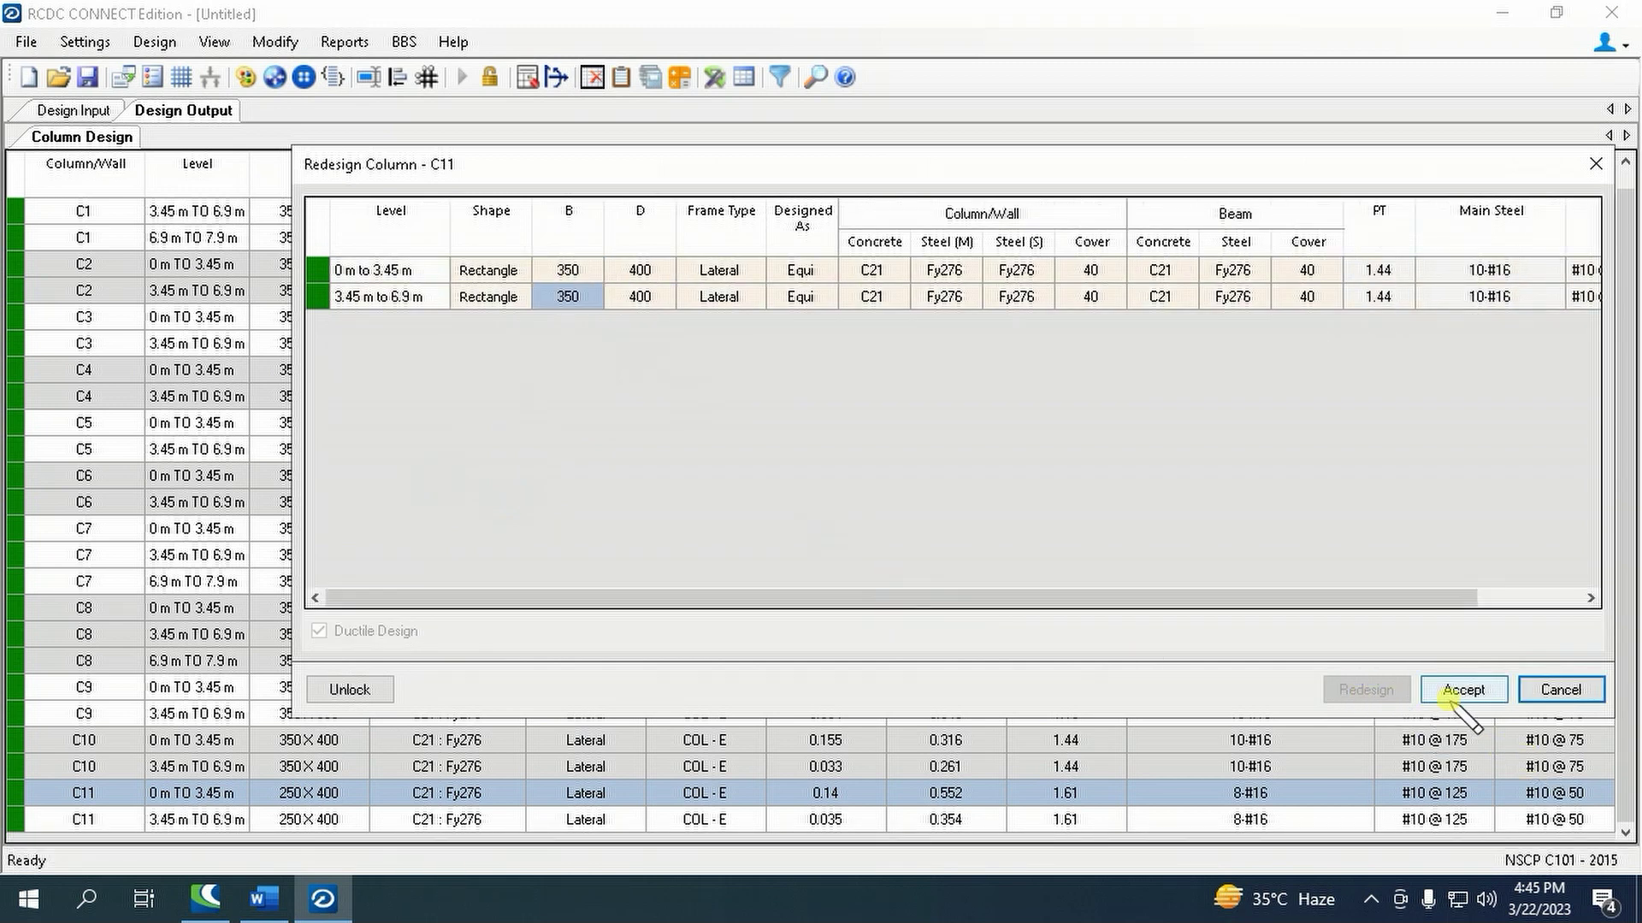
pyautogui.press('Return')
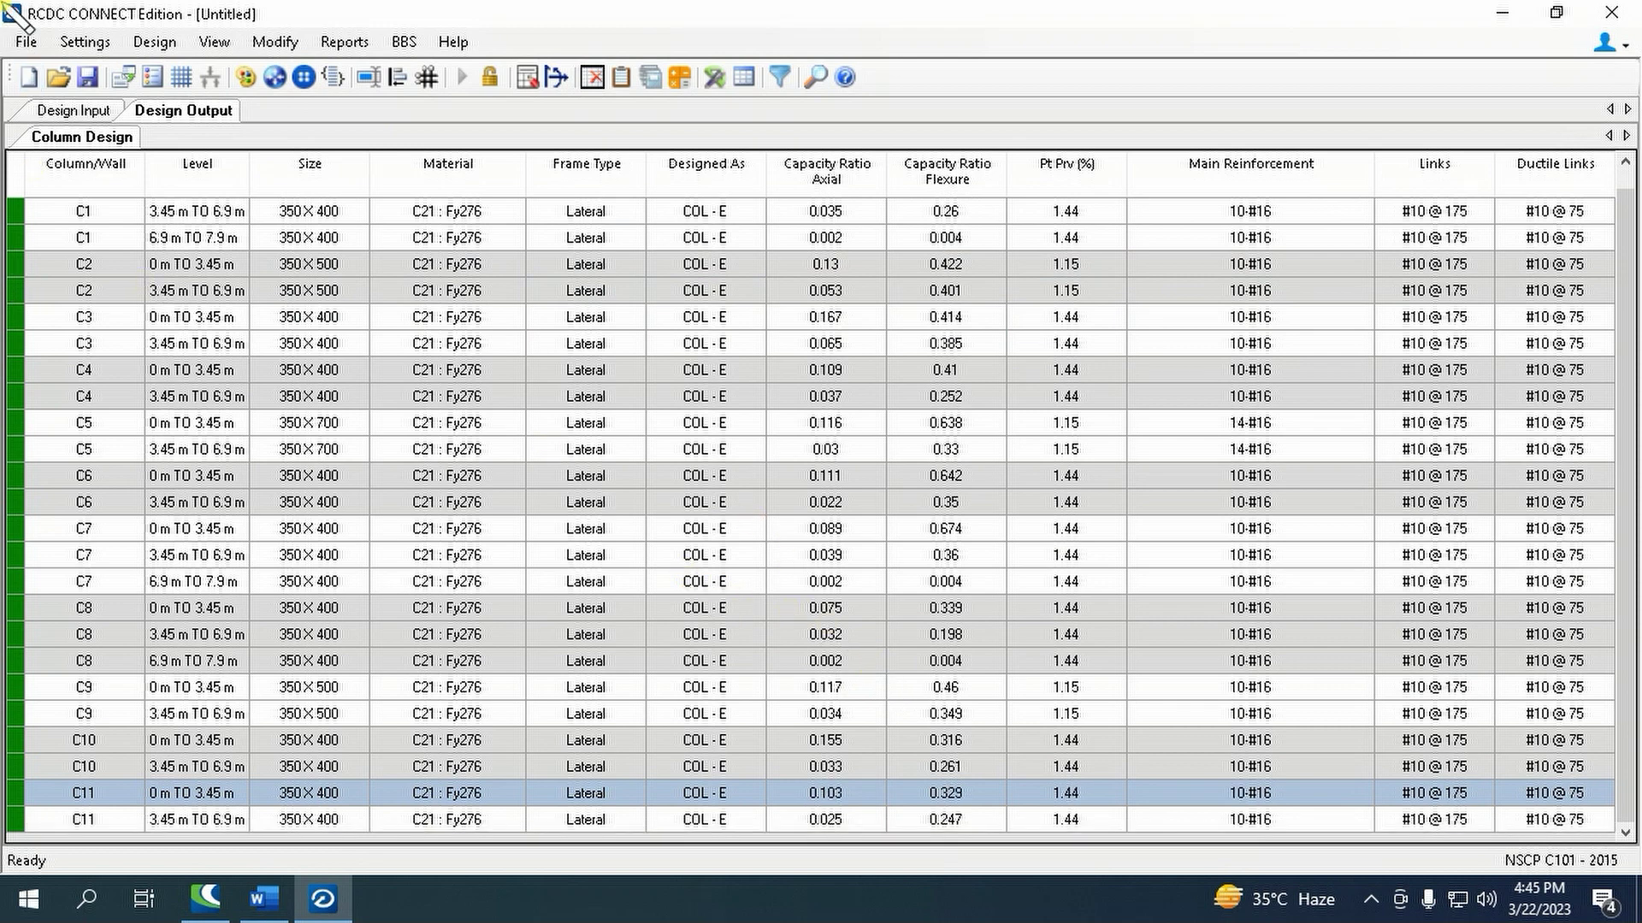
# - Update the analysis file with the redesigned column sizes
pyautogui.click(27, 42)
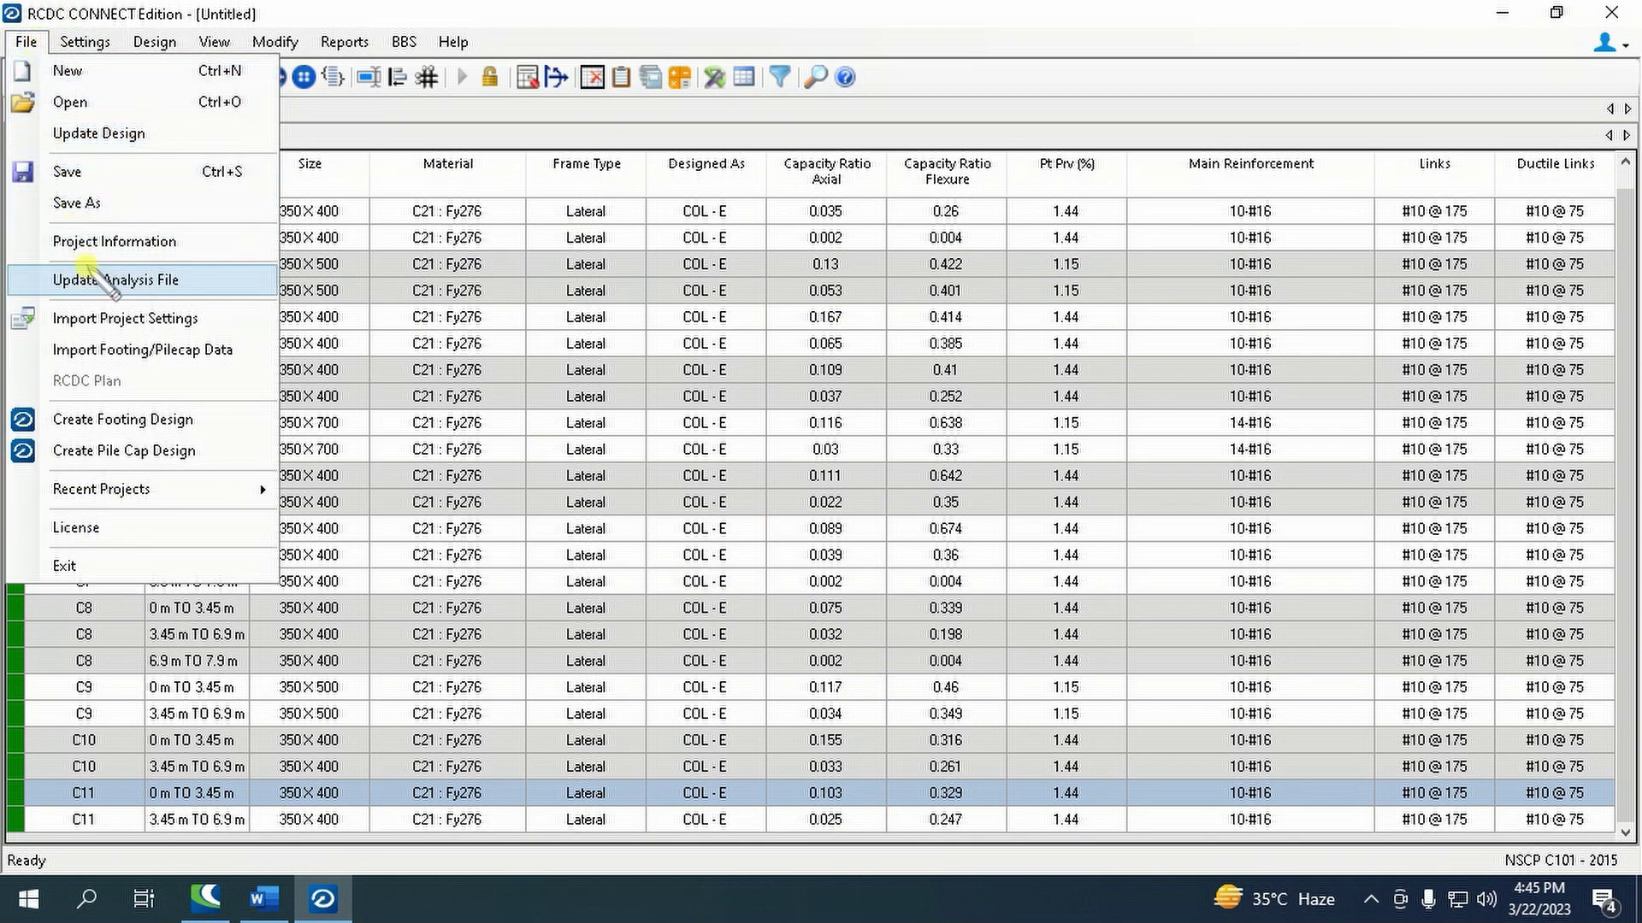
pyautogui.click(116, 280)
pyautogui.click(1002, 505)
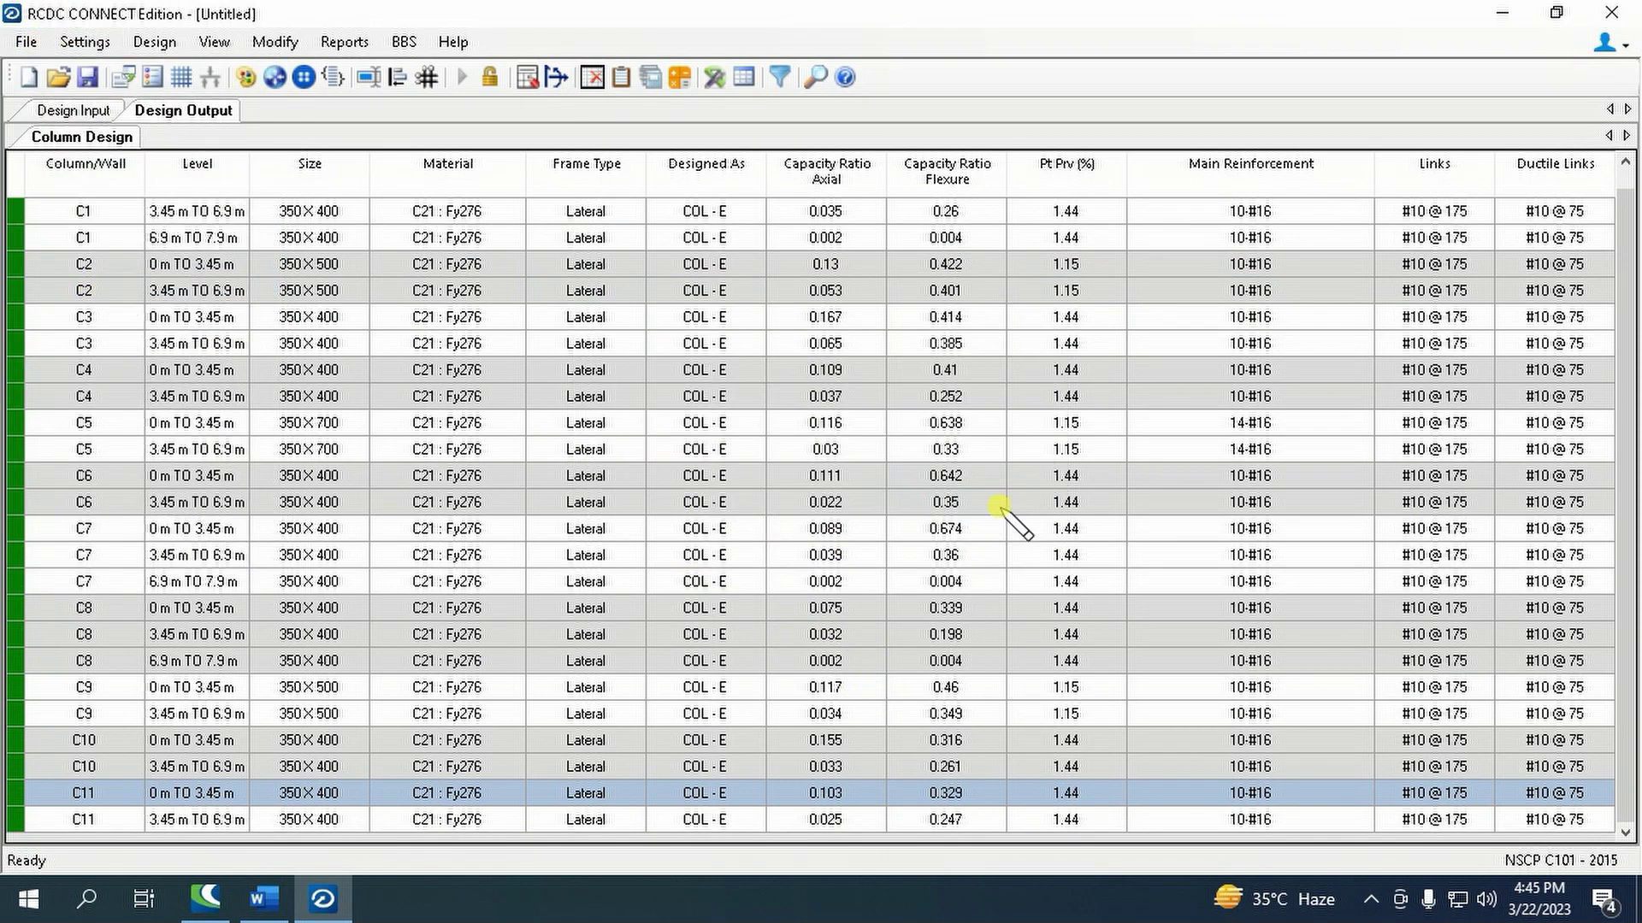
# - Close the RCDC project without saving changes and switch to STAAD.Pro
pyautogui.click(1594, 34)
pyautogui.click(1611, 12)
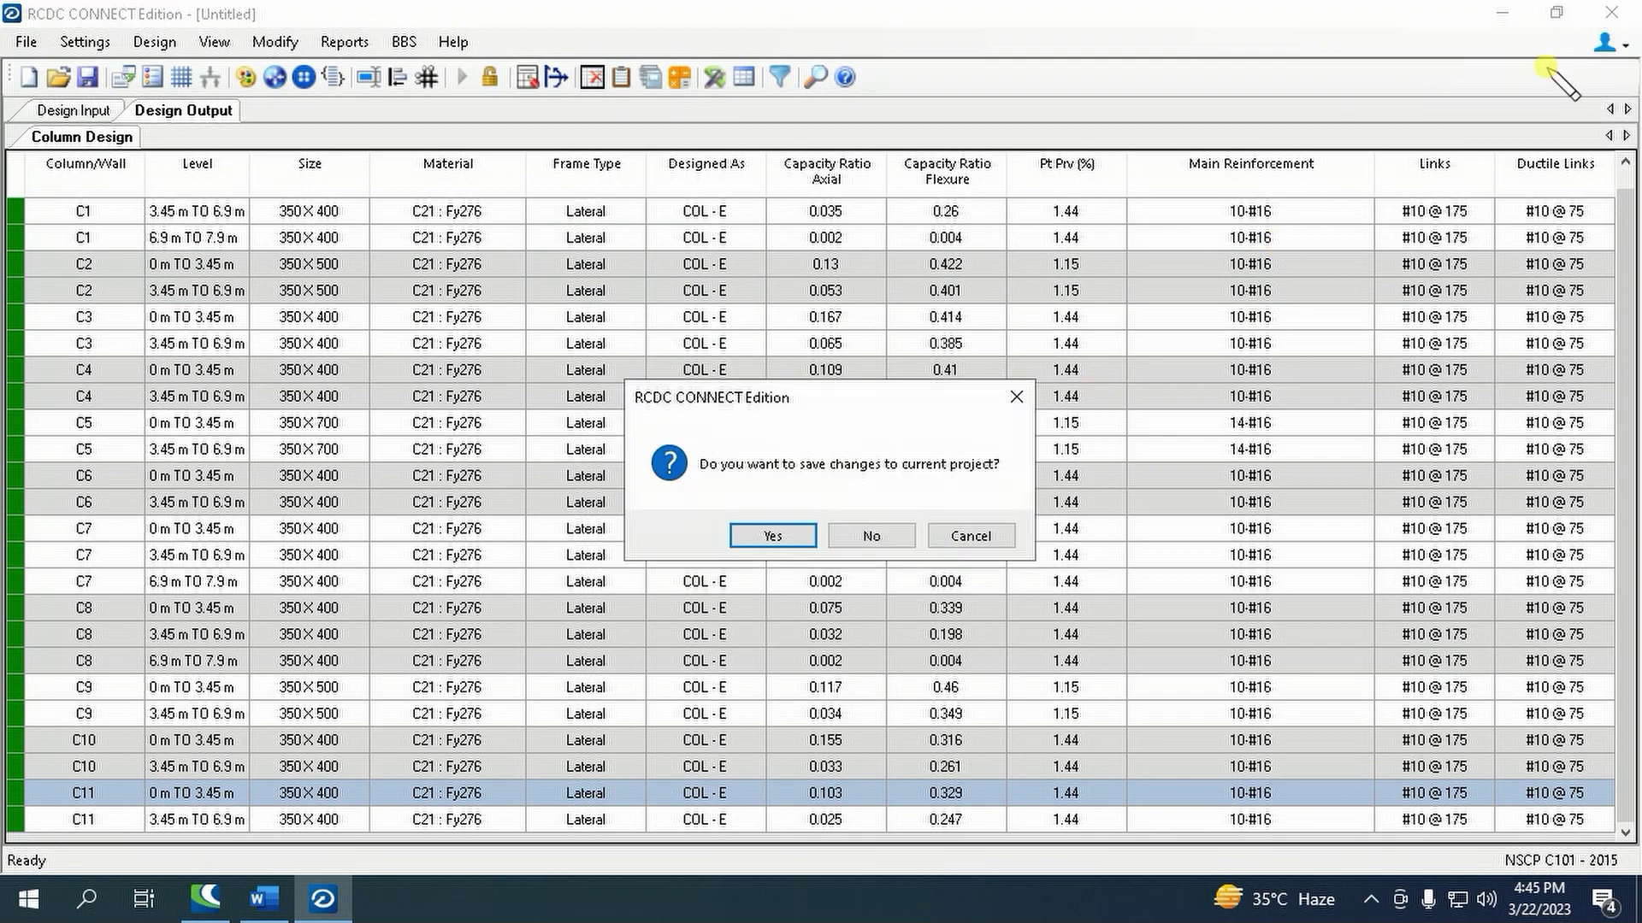
pyautogui.click(868, 536)
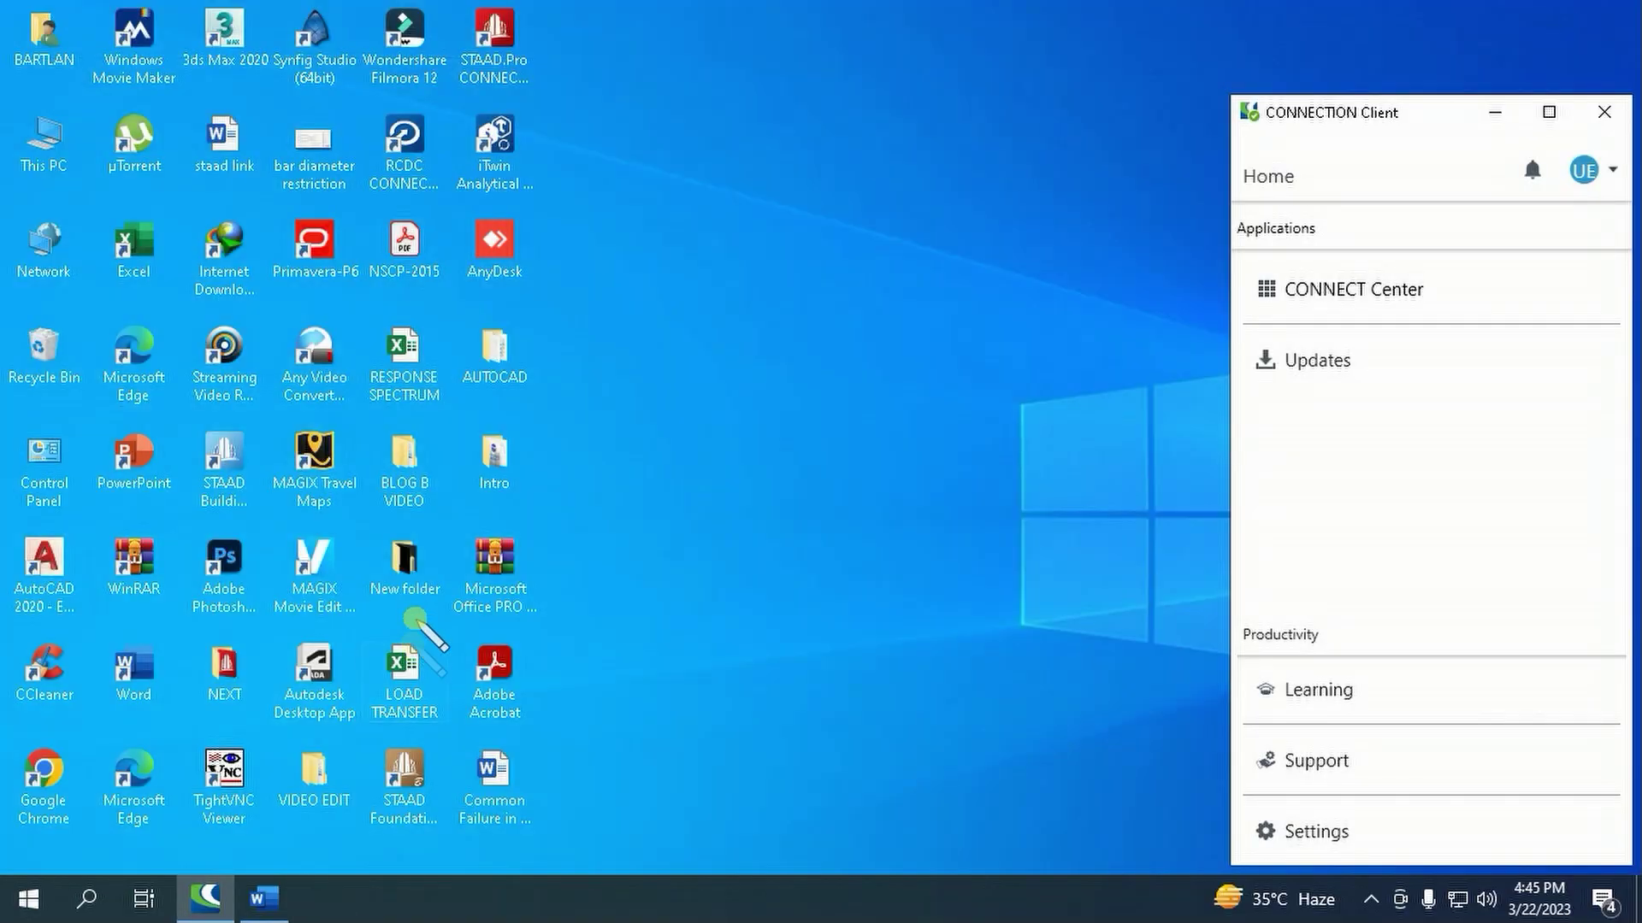
pyautogui.doubleClick(494, 61)
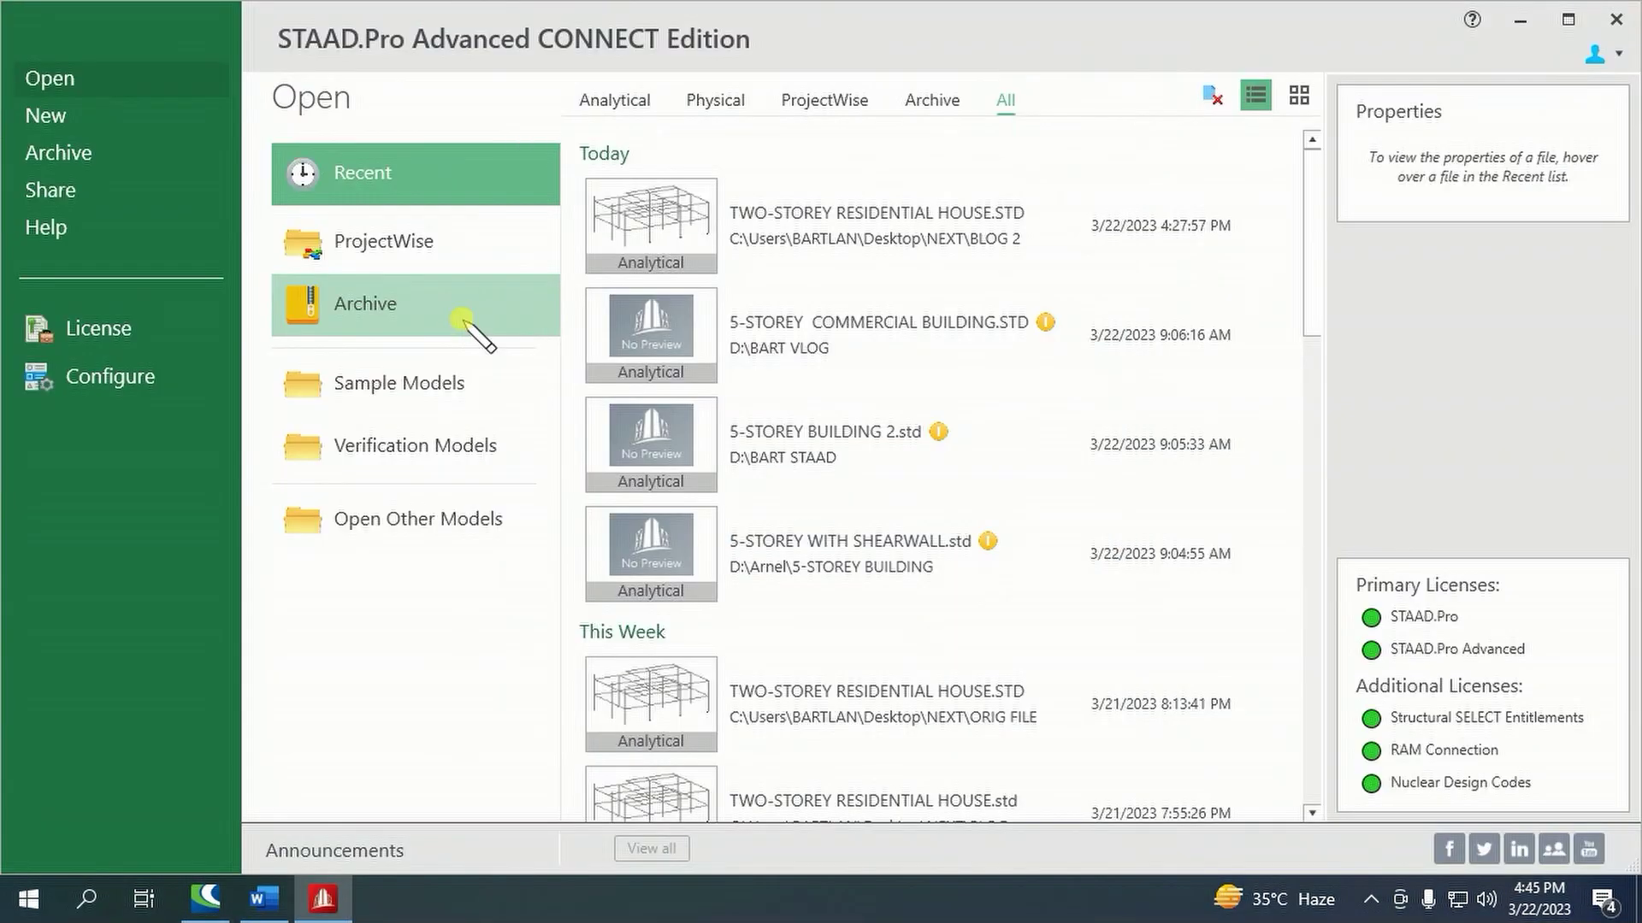
# - Browse for other models and delete the original TWO-STOREY RESIDENTIAL HOUSE file from the BLOG 2 folder
pyautogui.click(439, 515)
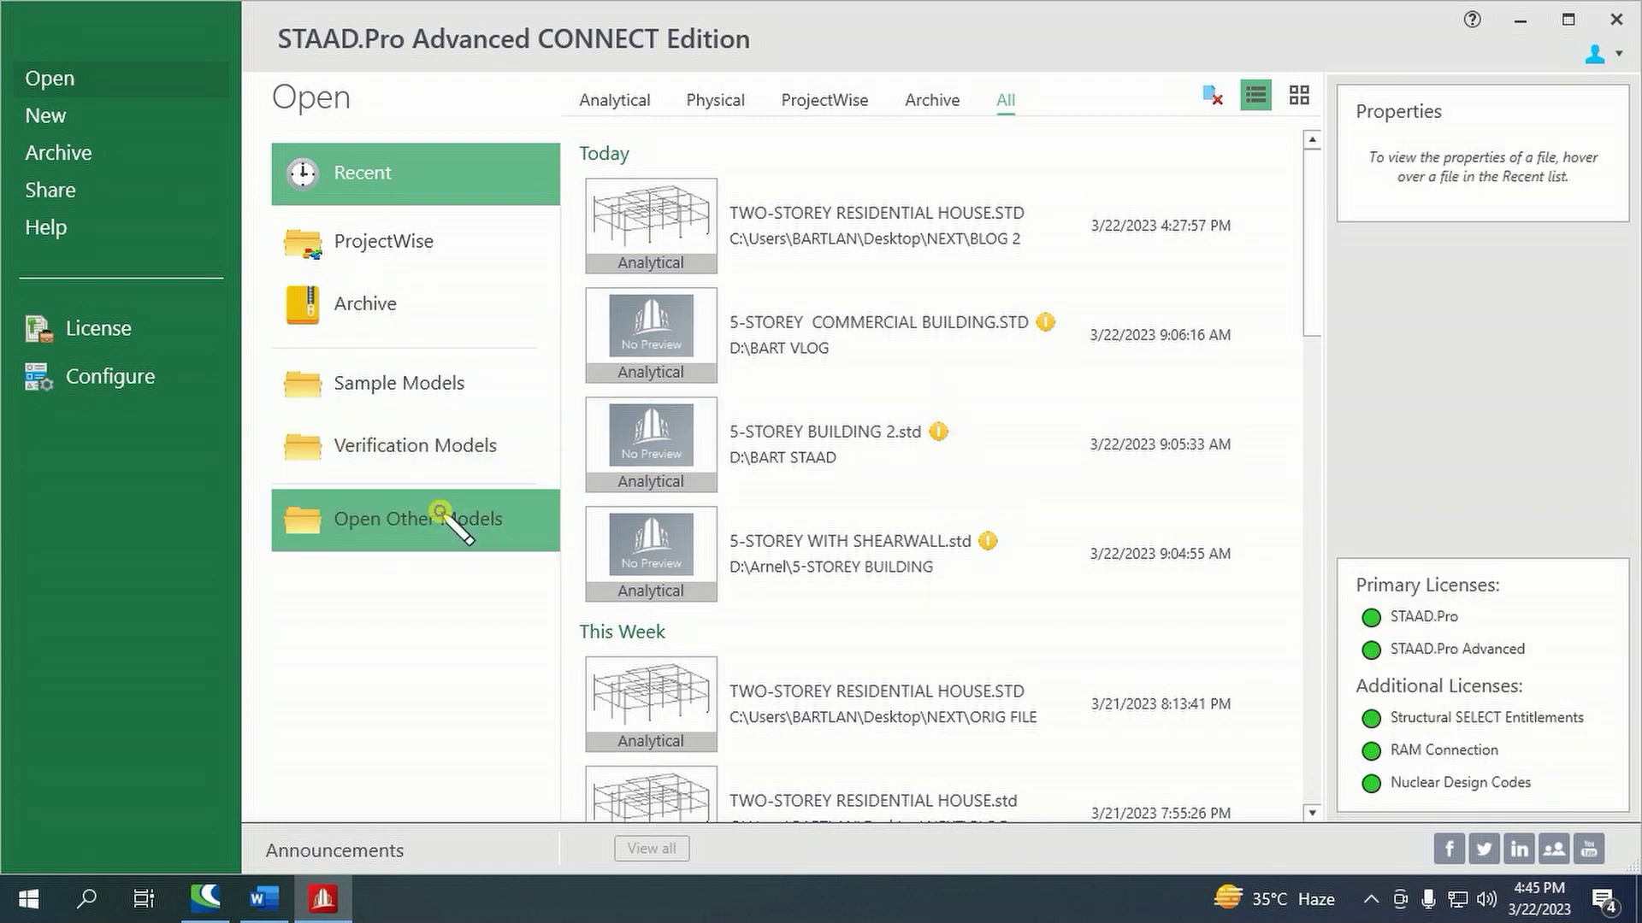
pyautogui.click(366, 175)
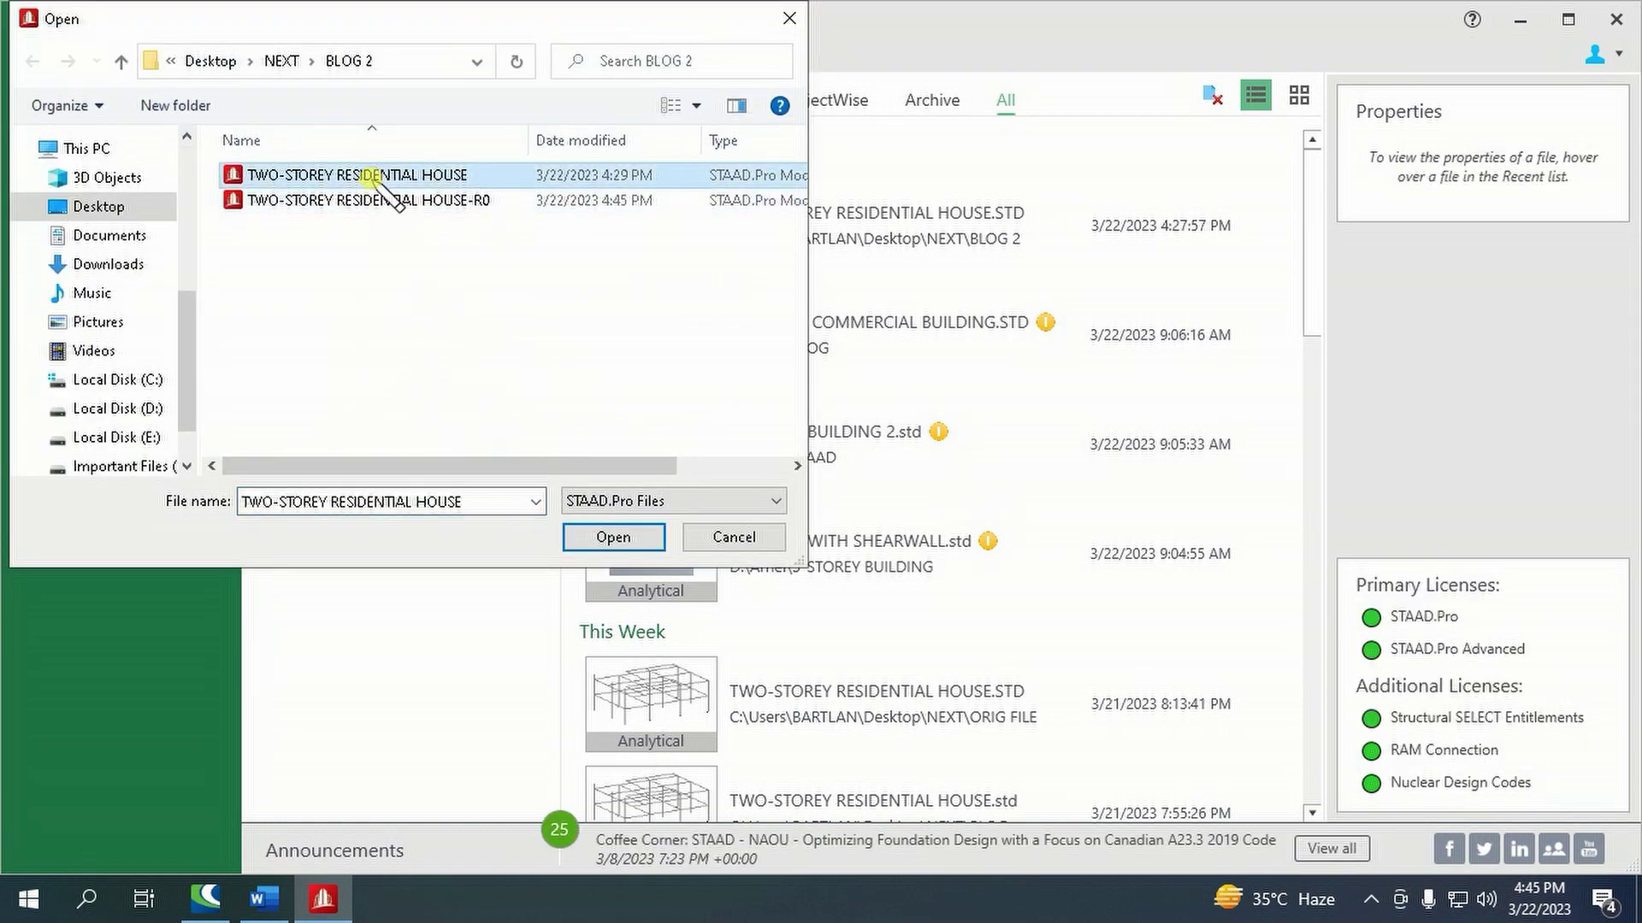
pyautogui.click(369, 177)
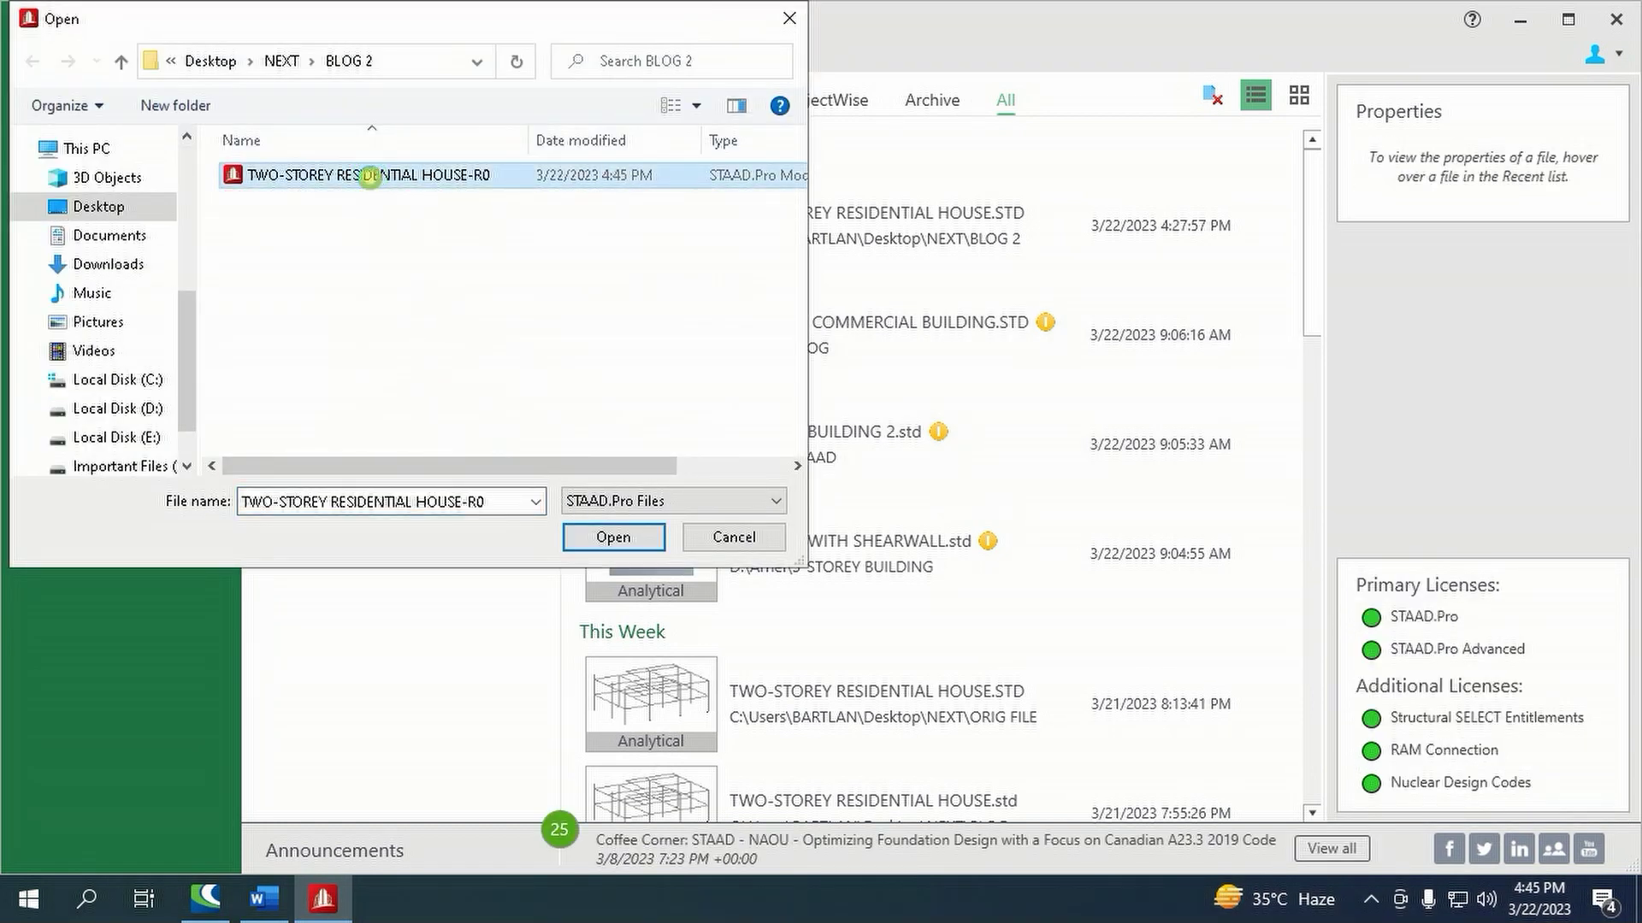
# - Rename TWO-STOREY RESIDENTIAL HOUSE-R0 to TWO-STOREY RESIDENTIAL HOUSE and open it
pyautogui.rightClick(371, 177)
pyautogui.click(492, 660)
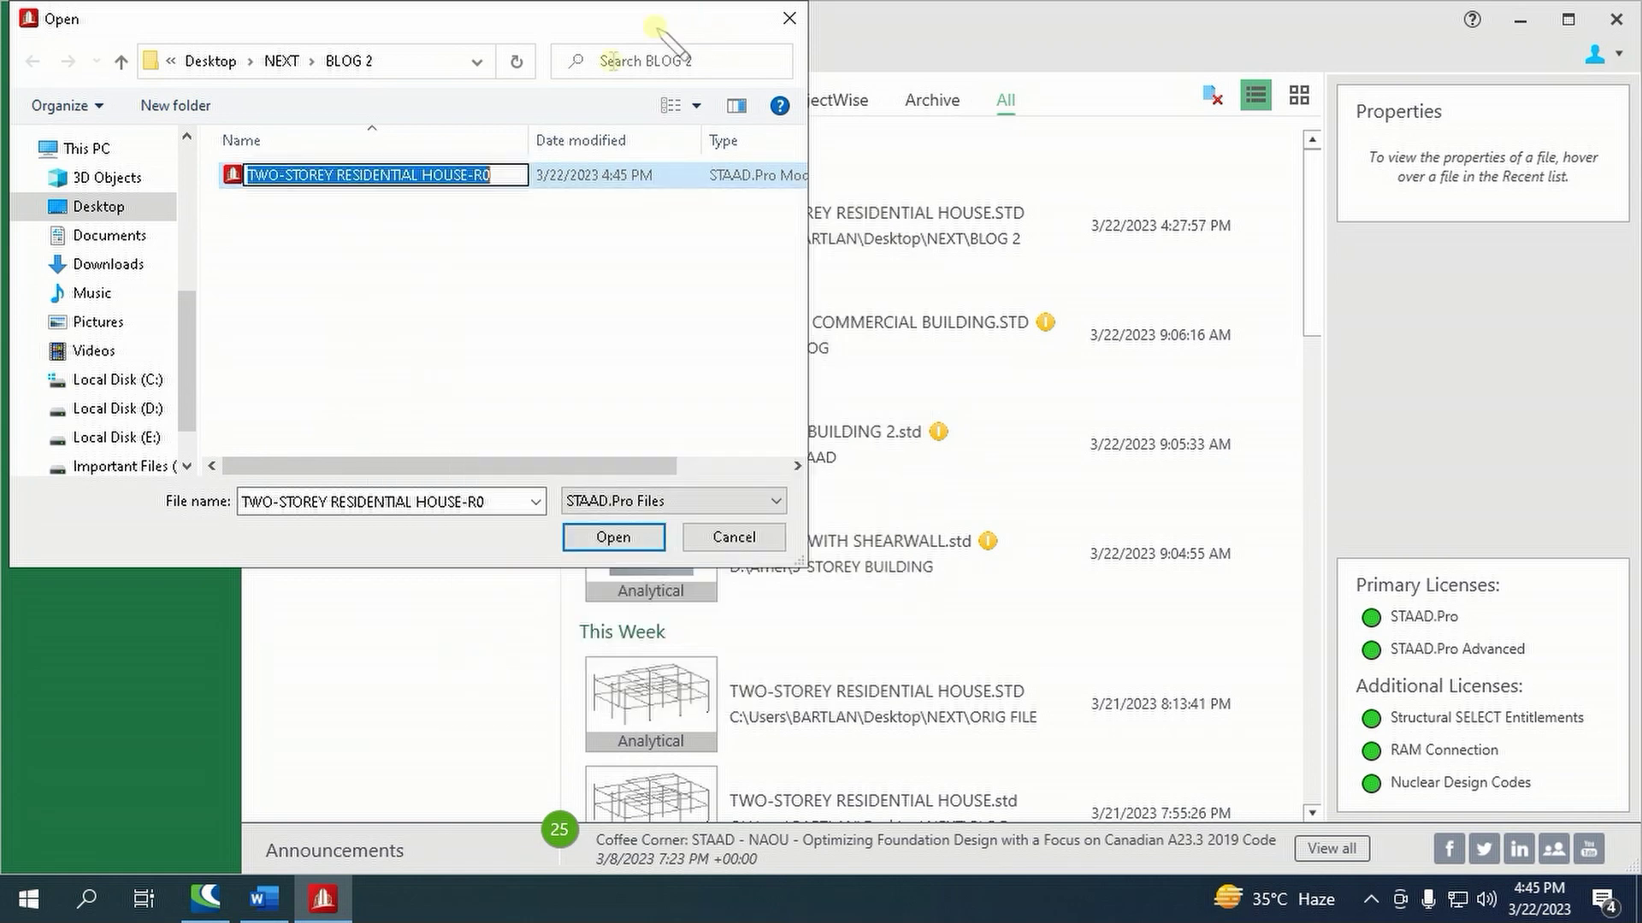
pyautogui.click(496, 174)
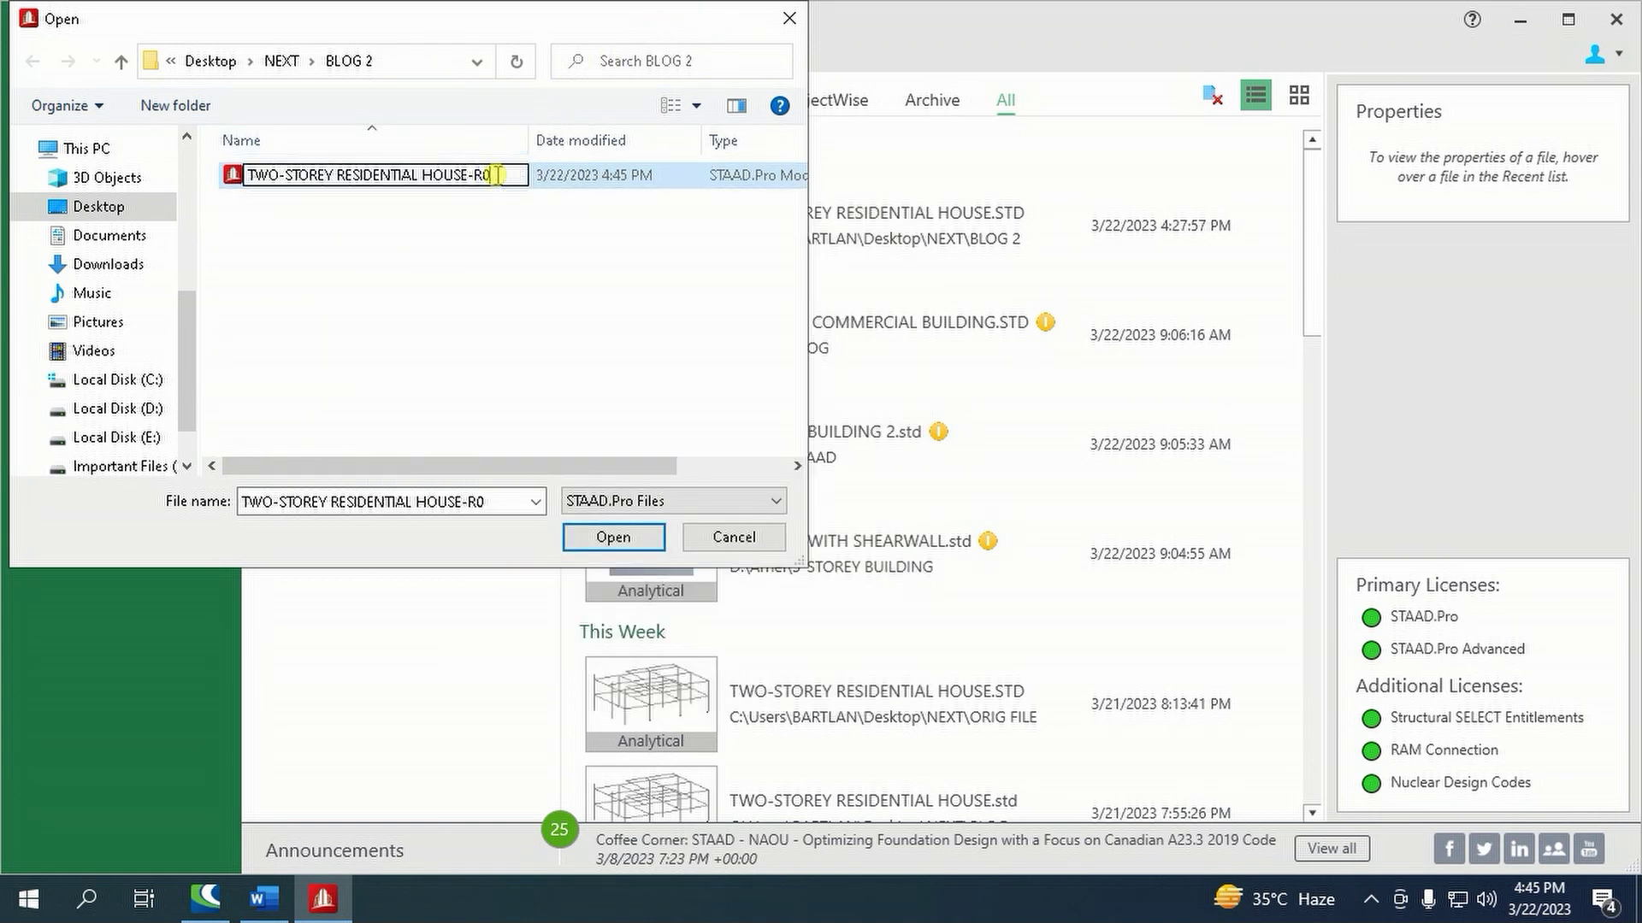
pyautogui.press('Return')
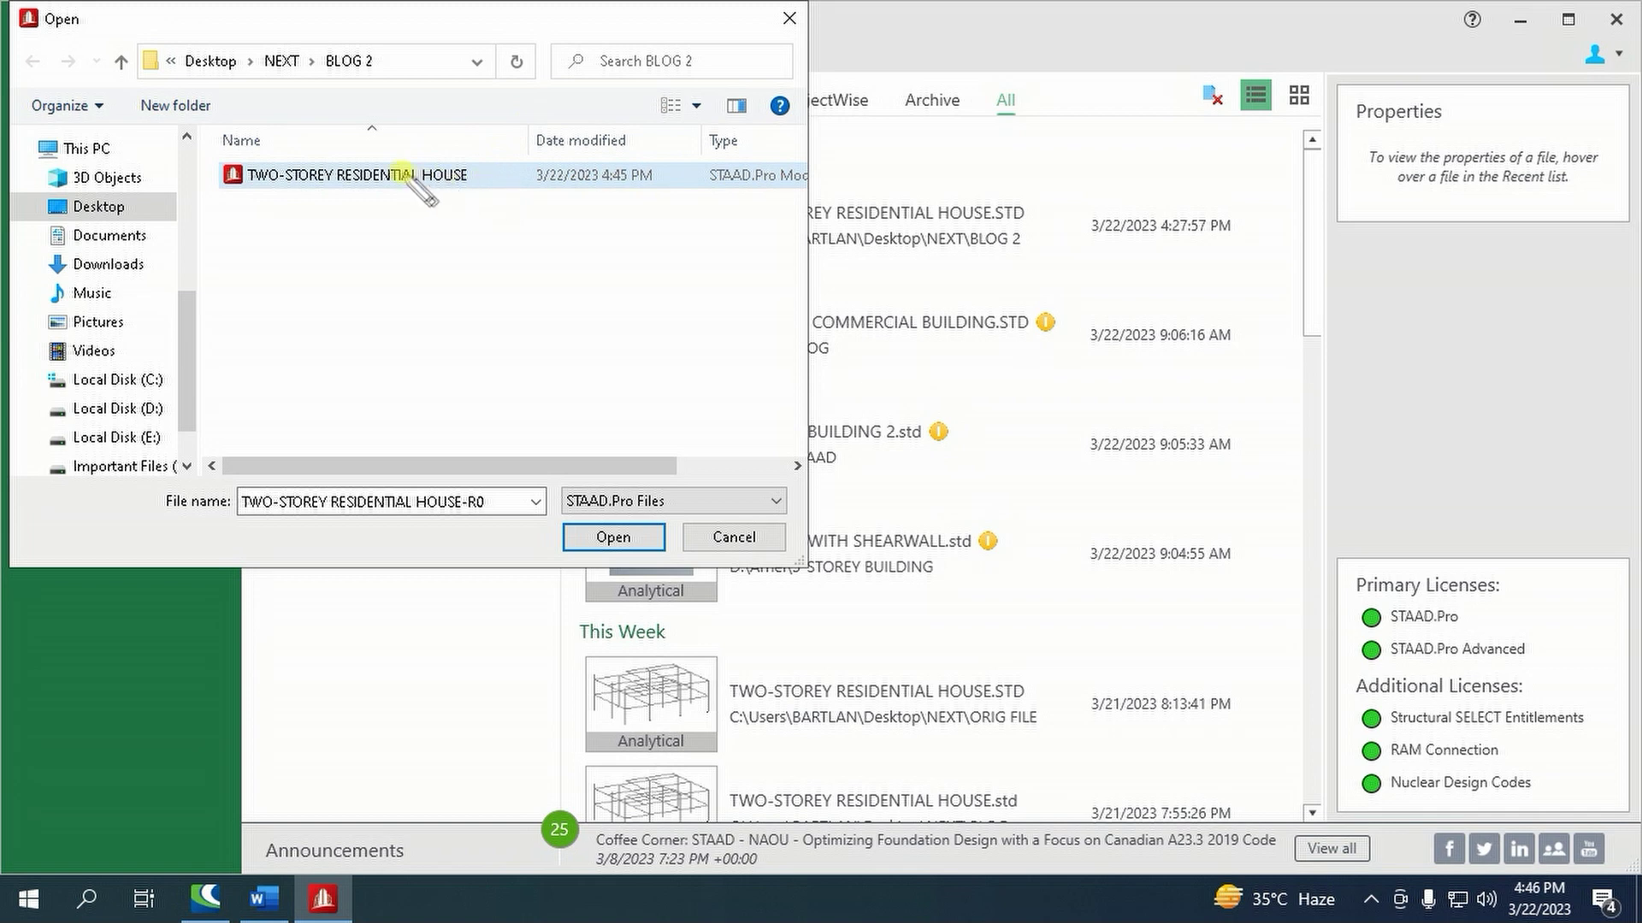
pyautogui.doubleClick(410, 177)
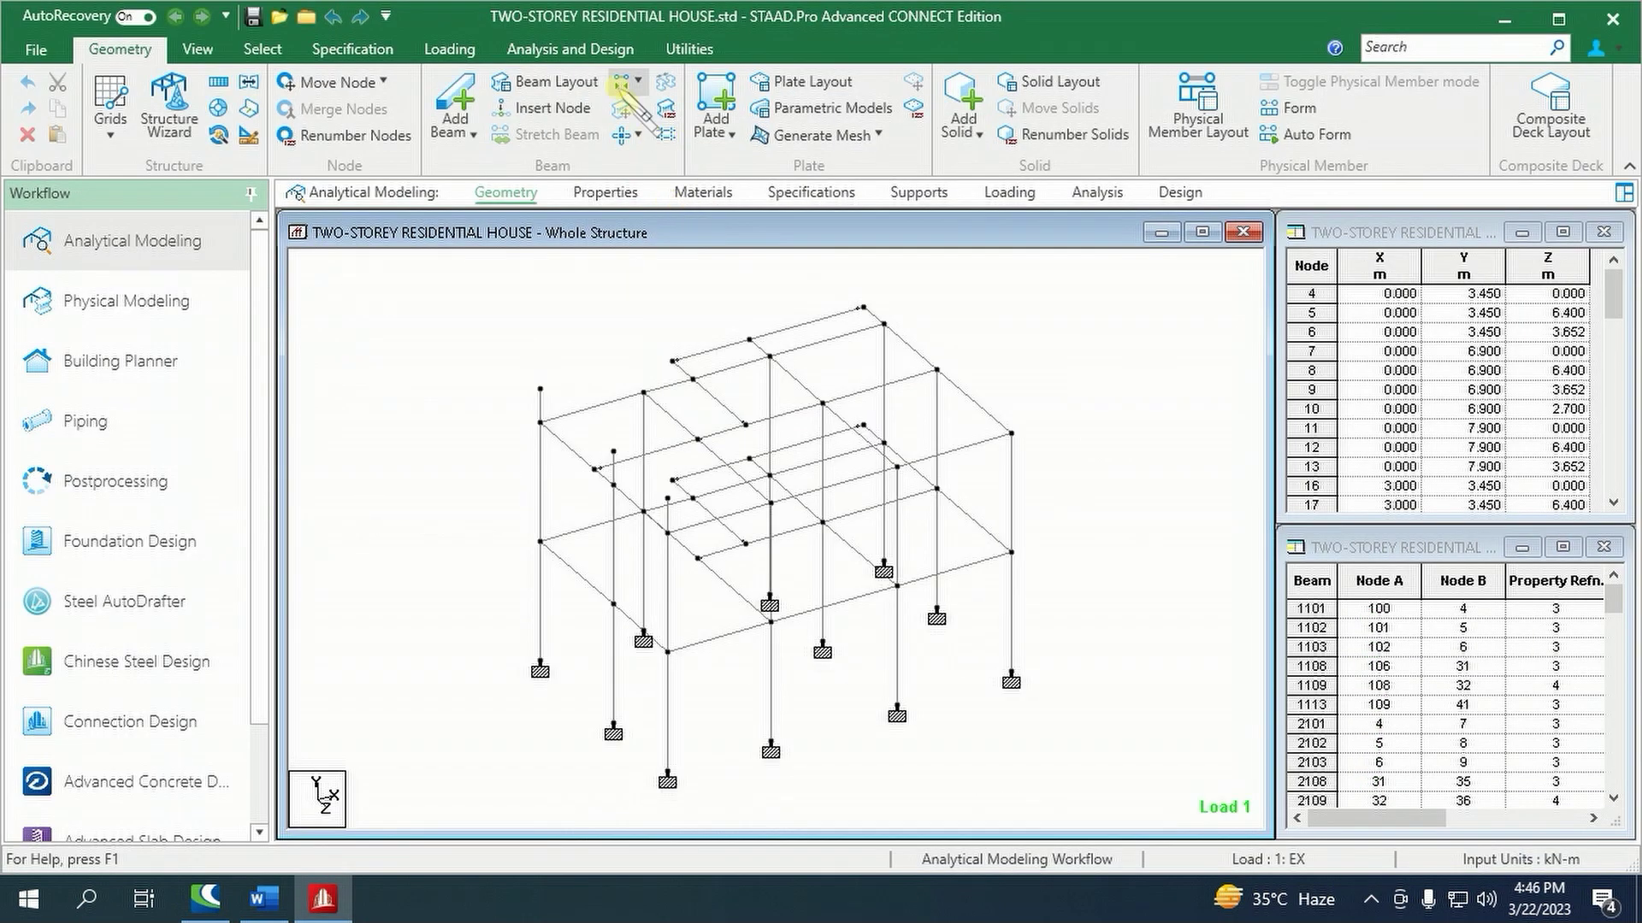
# - Run the analysis of the updated house model and stay in modeling mode
pyautogui.click(581, 49)
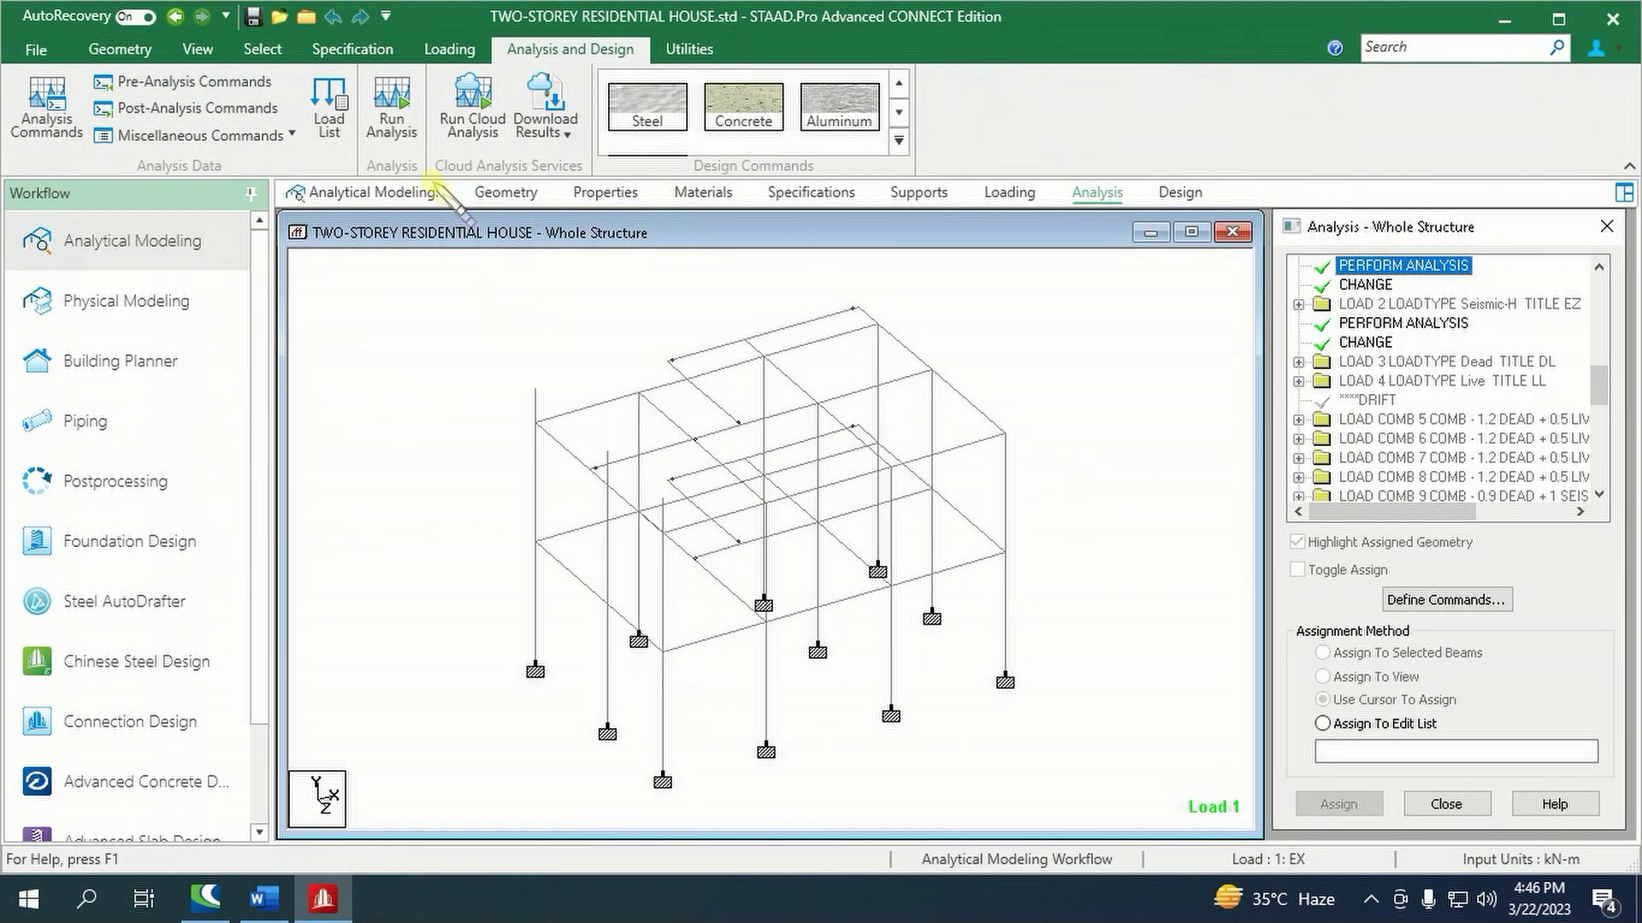
pyautogui.click(391, 116)
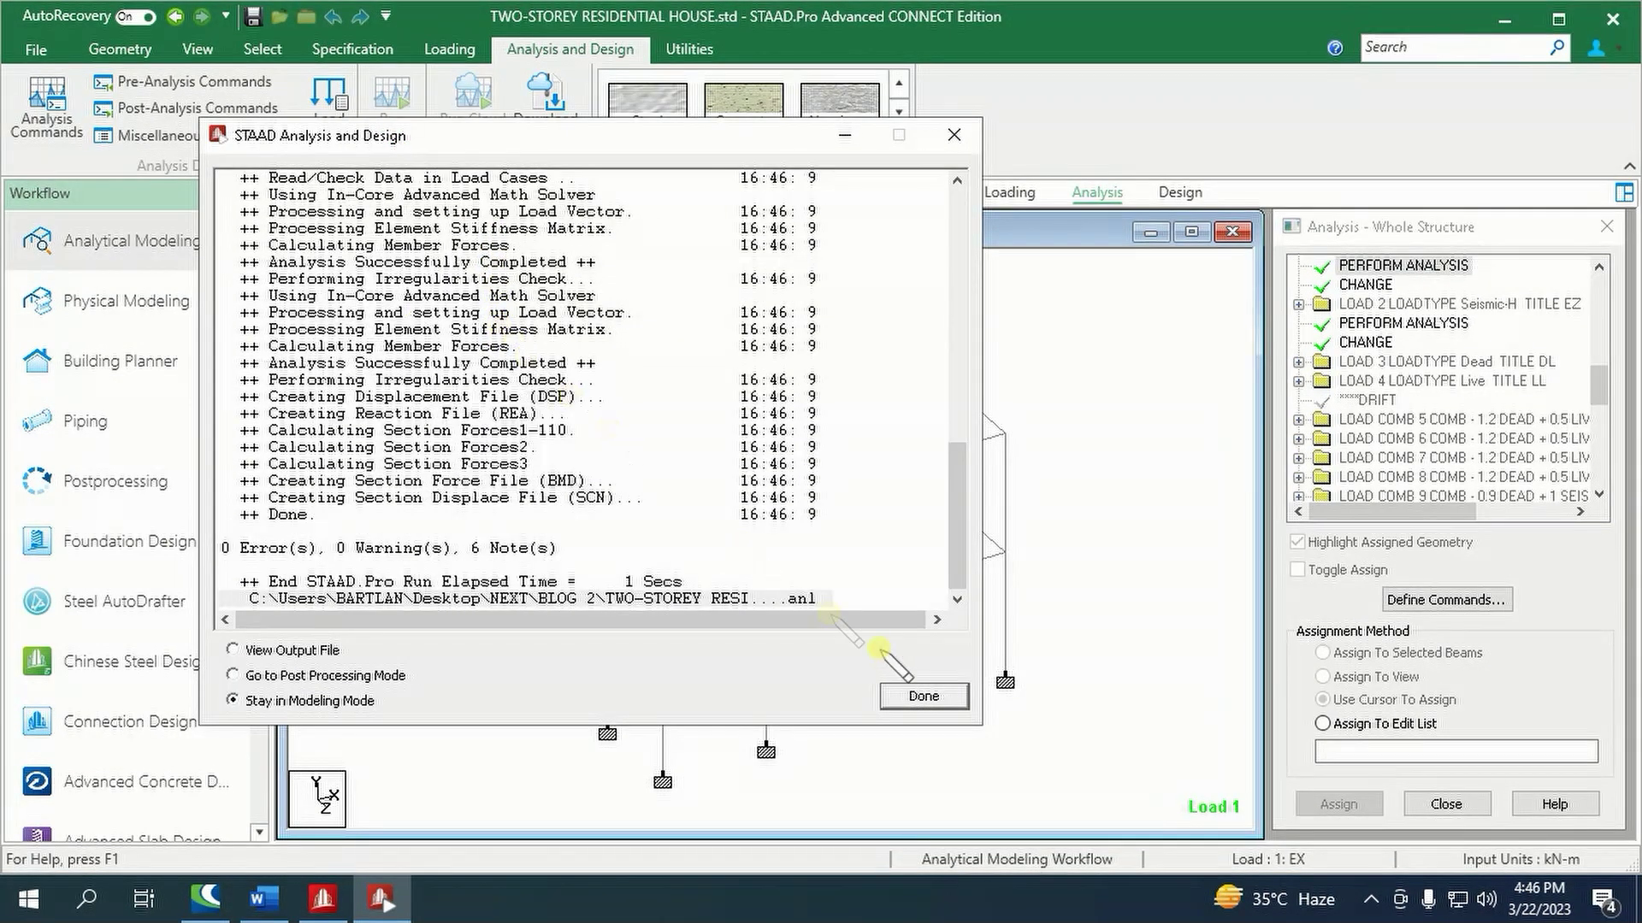
pyautogui.click(924, 696)
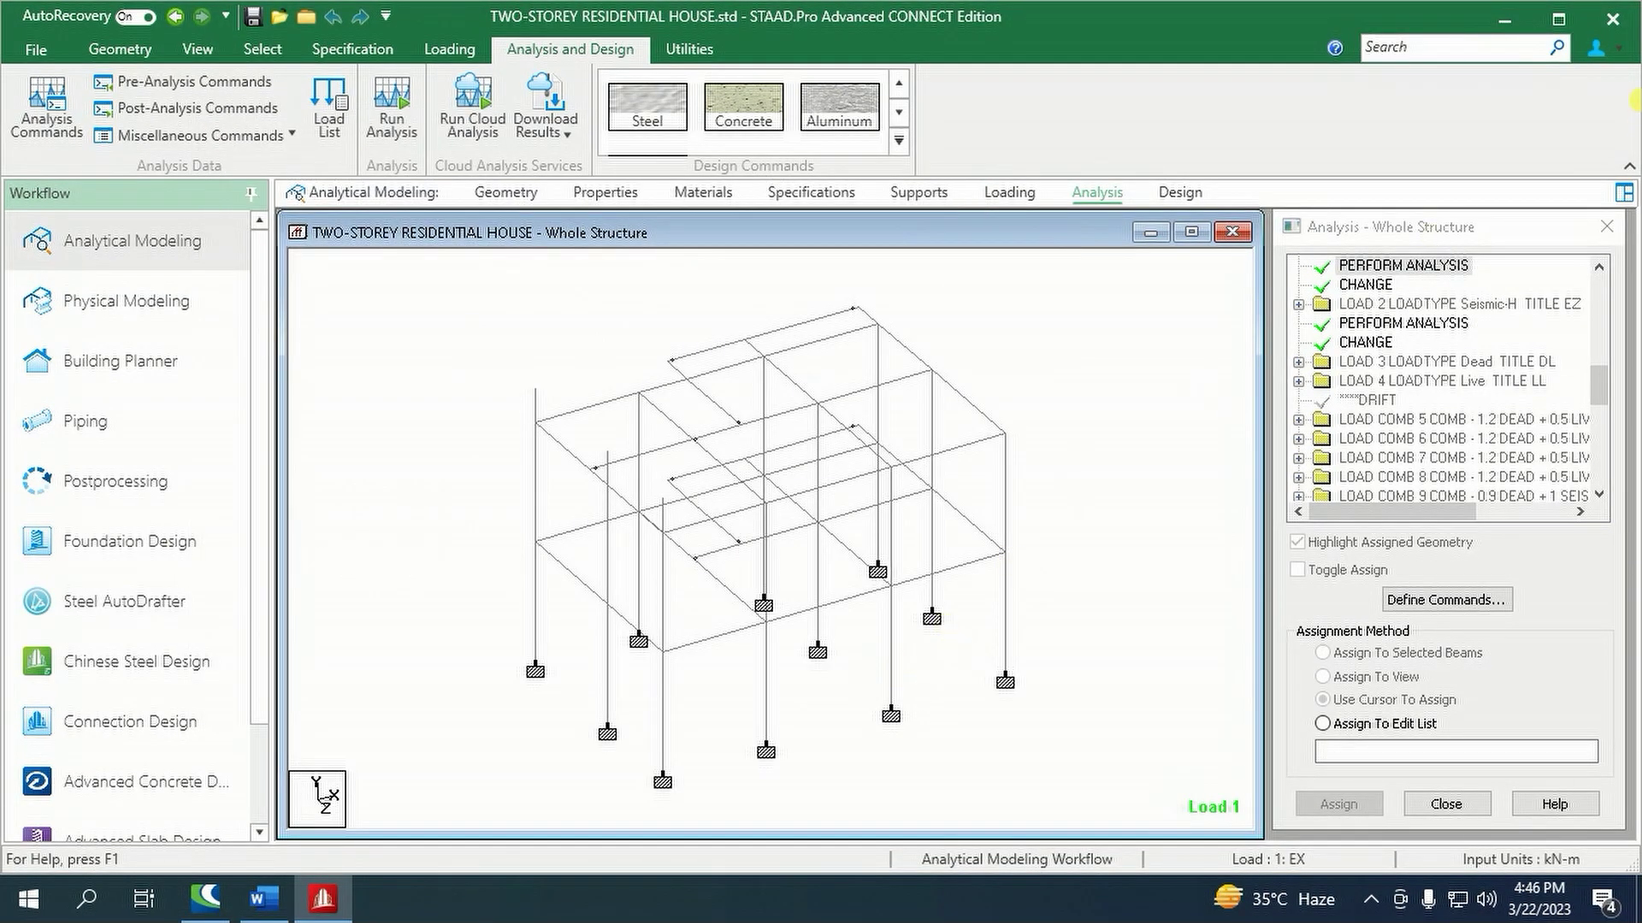
# - Close STAAD.Pro and start RCDC with the STAAD.Pro Advanced license
pyautogui.click(1613, 19)
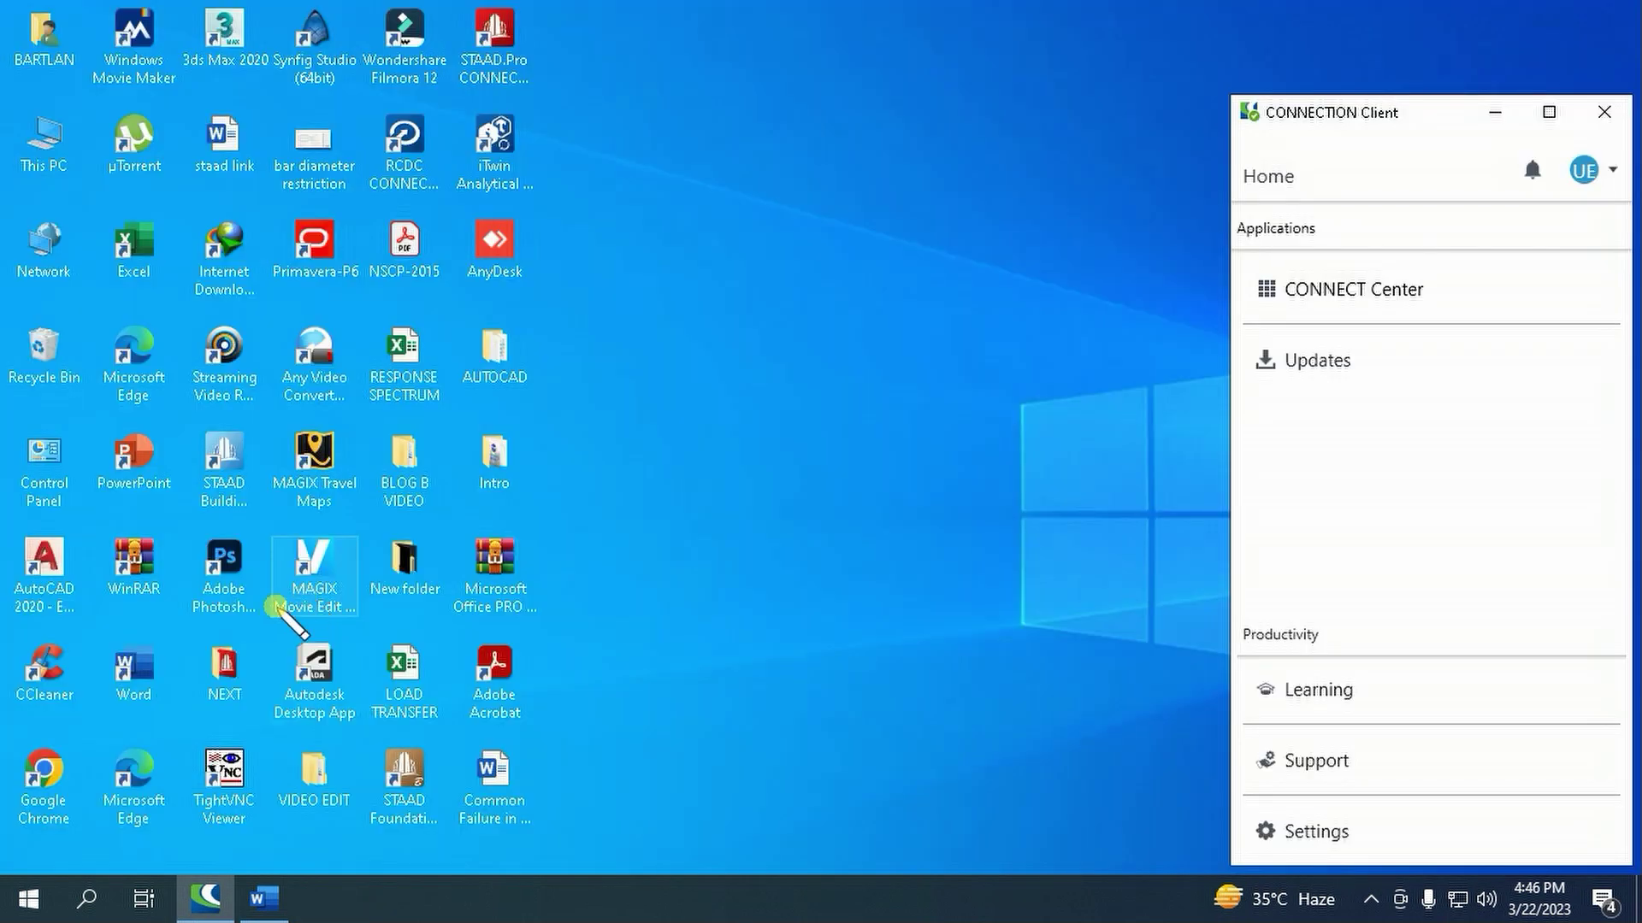
pyautogui.click(404, 147)
pyautogui.doubleClick(404, 154)
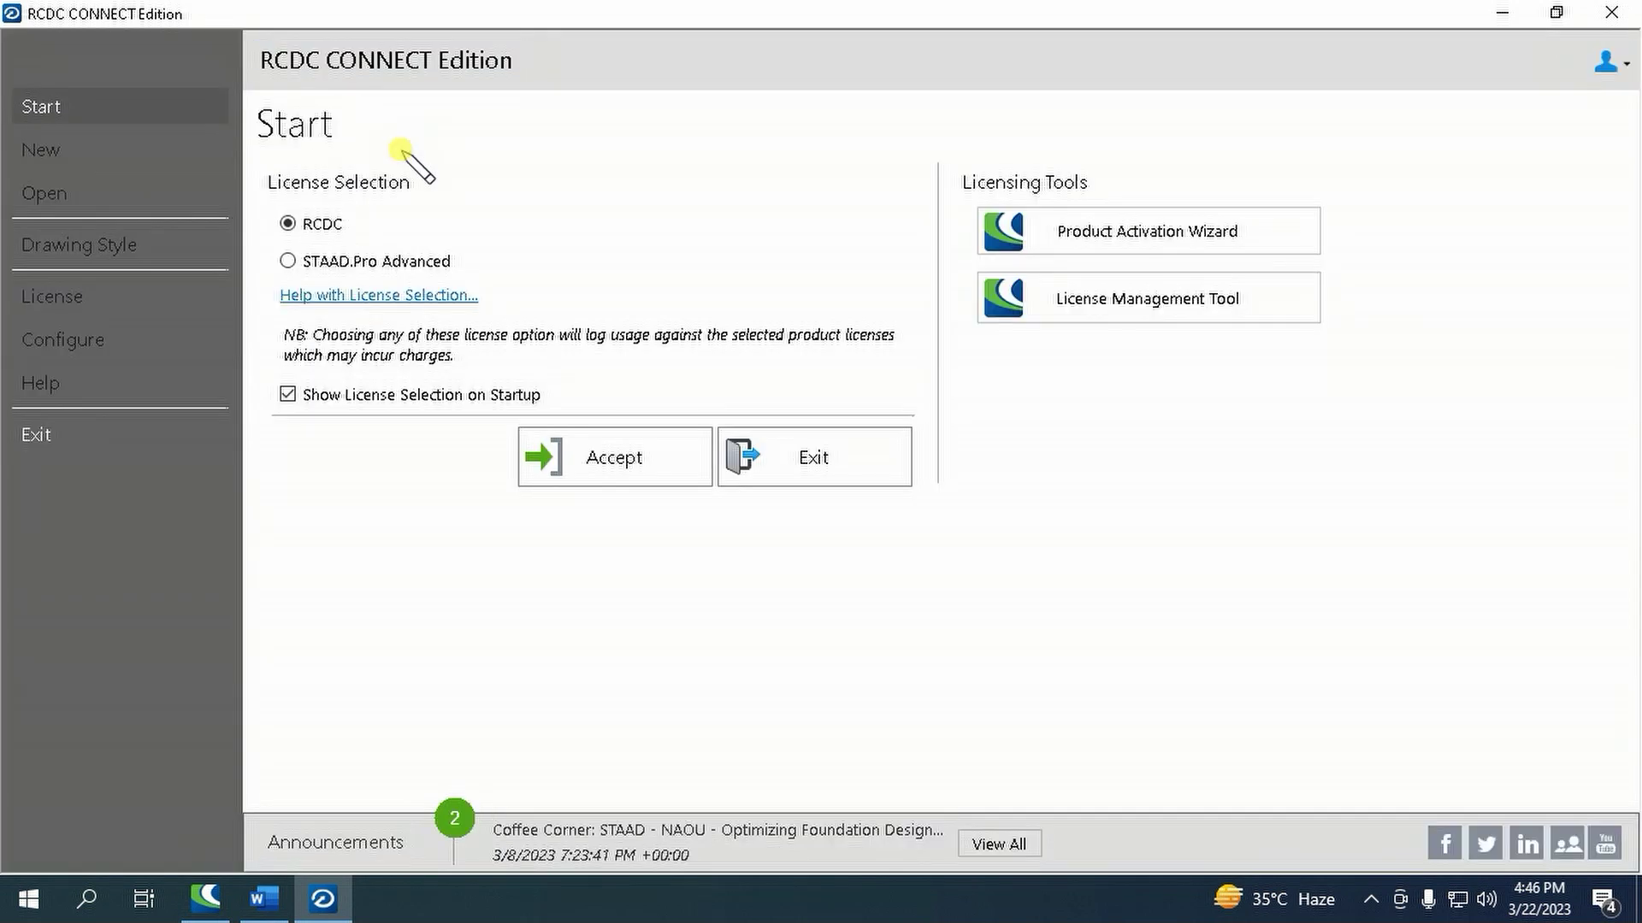
pyautogui.click(610, 462)
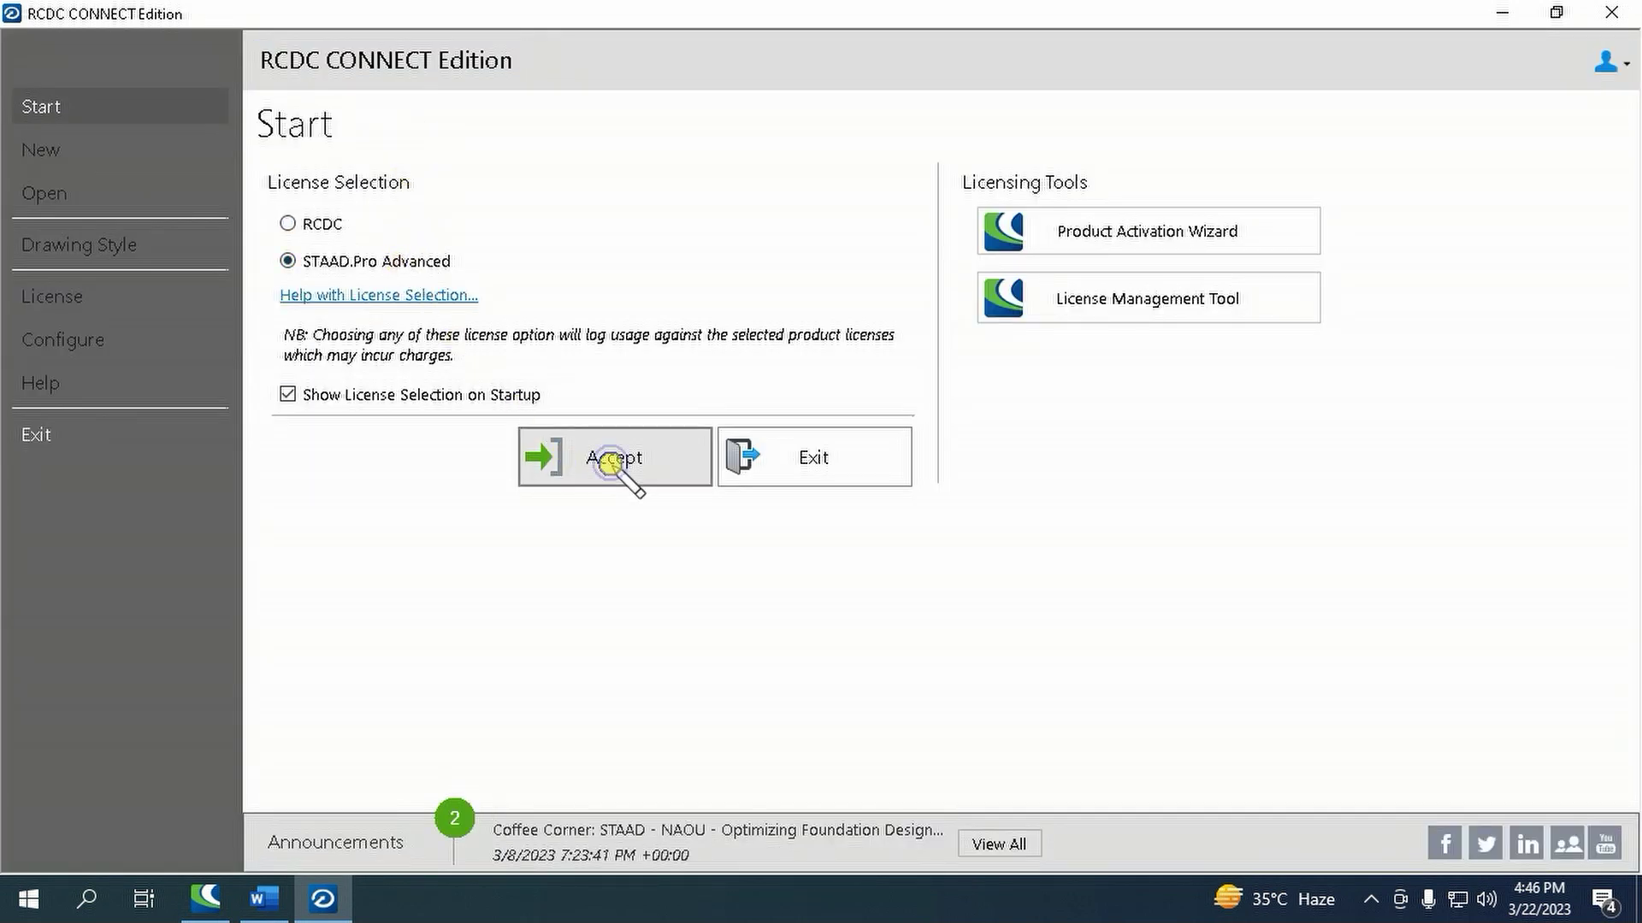
# - Enter the project details with project fg, client f and engineer g, using design code NSCP C101 - 2015
pyautogui.click(433, 223)
pyautogui.write('fg')
pyautogui.click(439, 263)
pyautogui.write('f')
pyautogui.click(414, 304)
pyautogui.write('g')
pyautogui.click(436, 349)
pyautogui.click(415, 452)
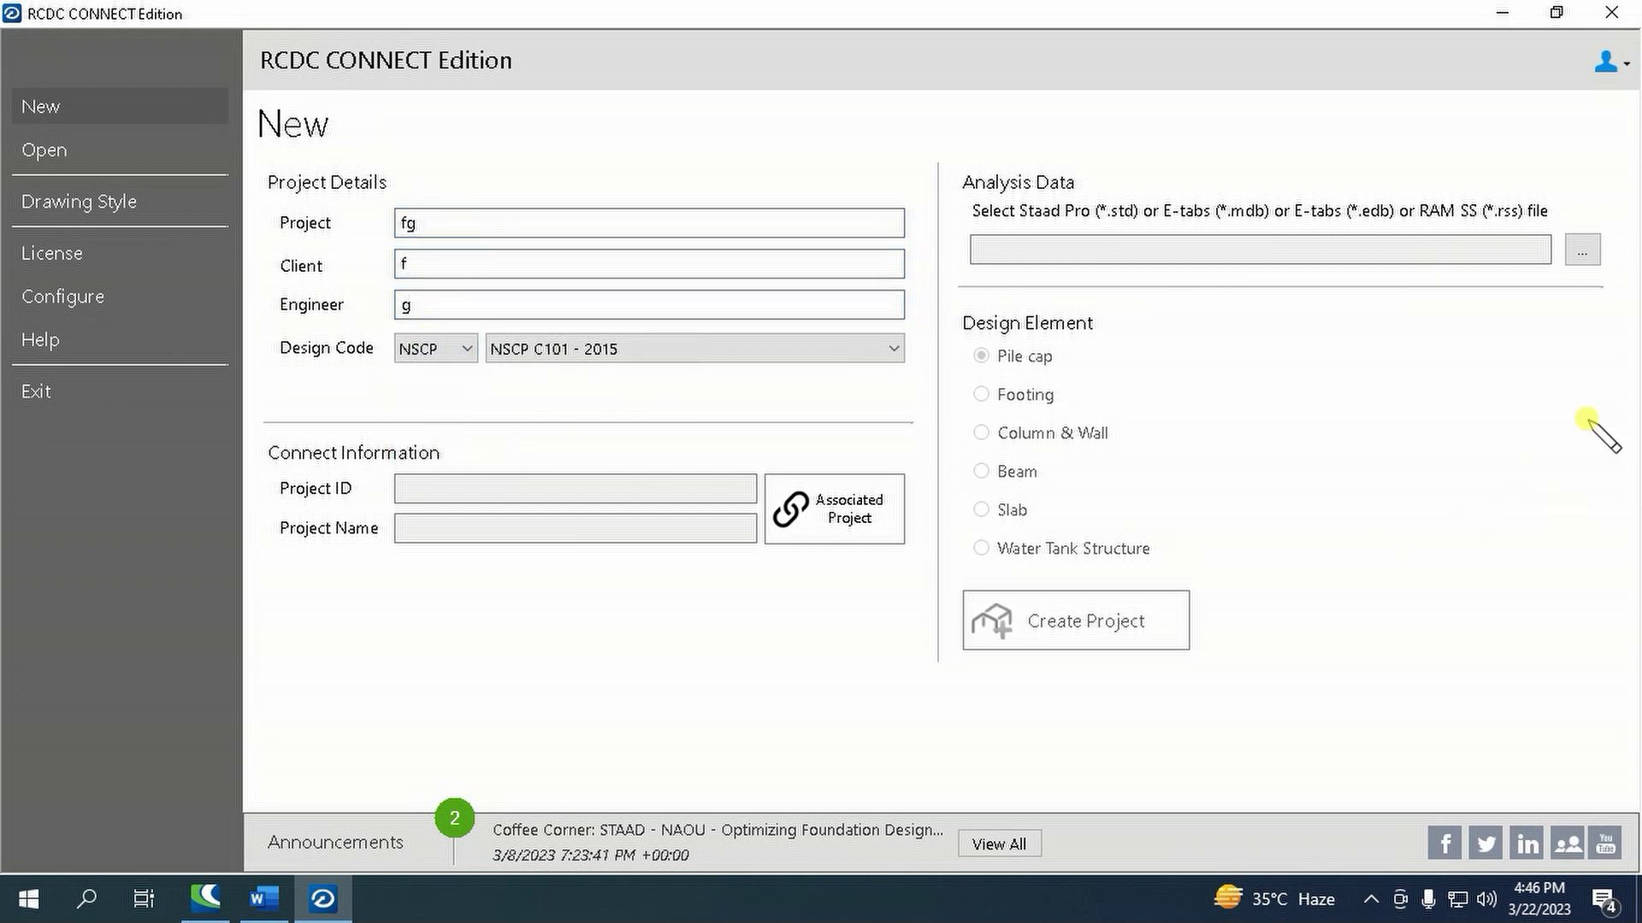
# - Load TWO-STOREY RESIDENTIAL HOUSE.std as analysis data and create a beam design project for the 3.45 m level
pyautogui.click(1582, 250)
pyautogui.doubleClick(363, 203)
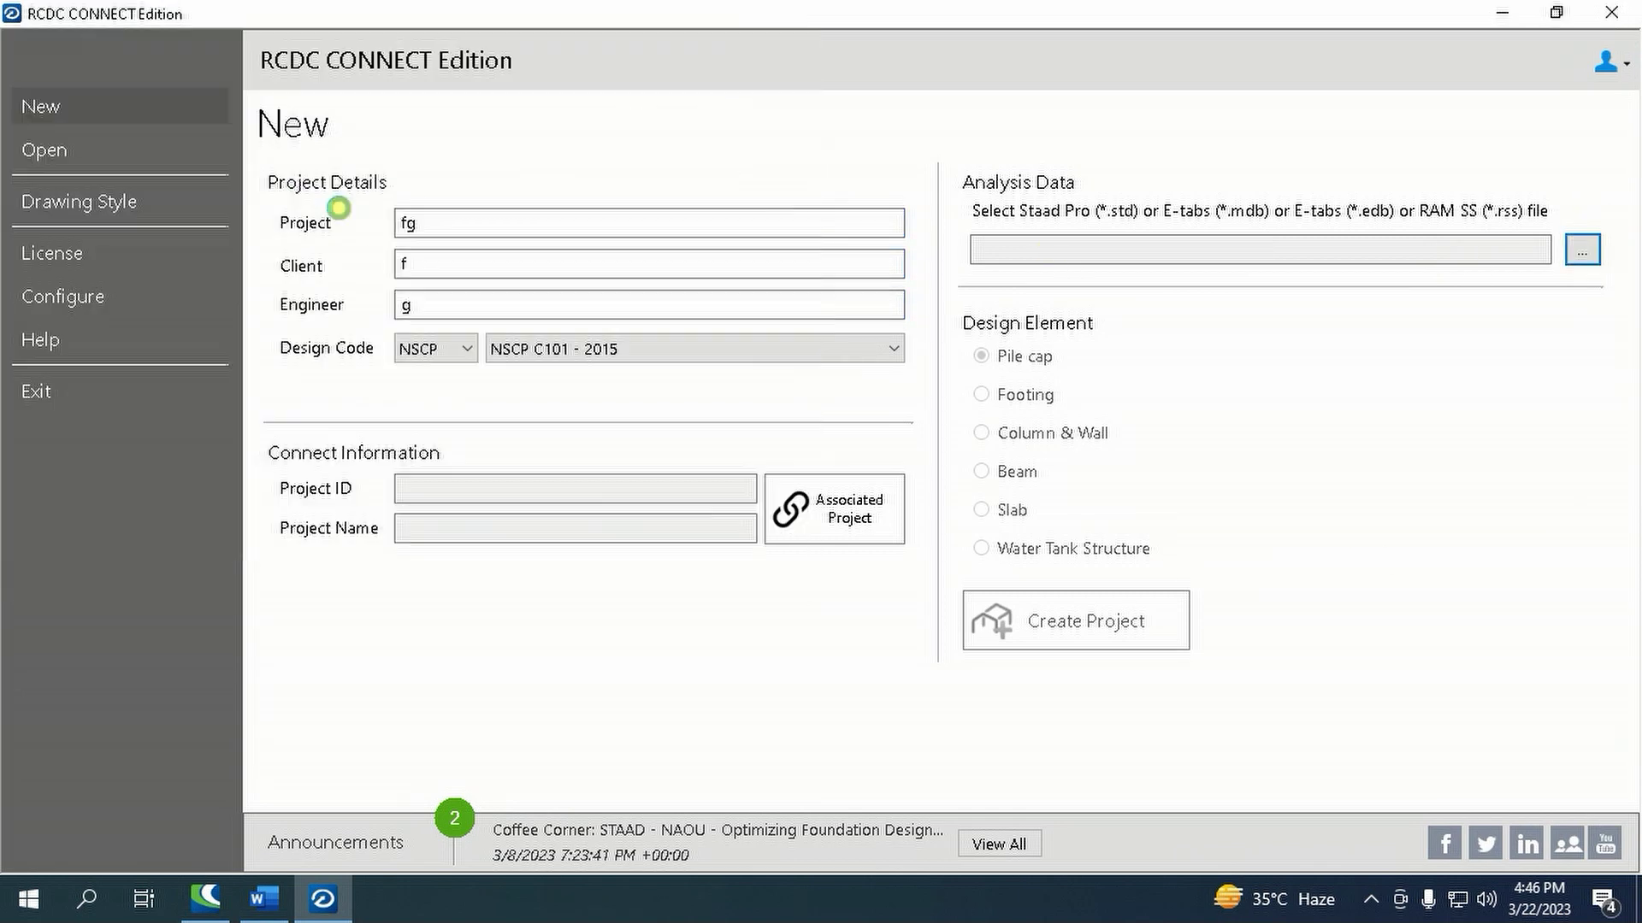
pyautogui.click(1026, 471)
pyautogui.click(1207, 409)
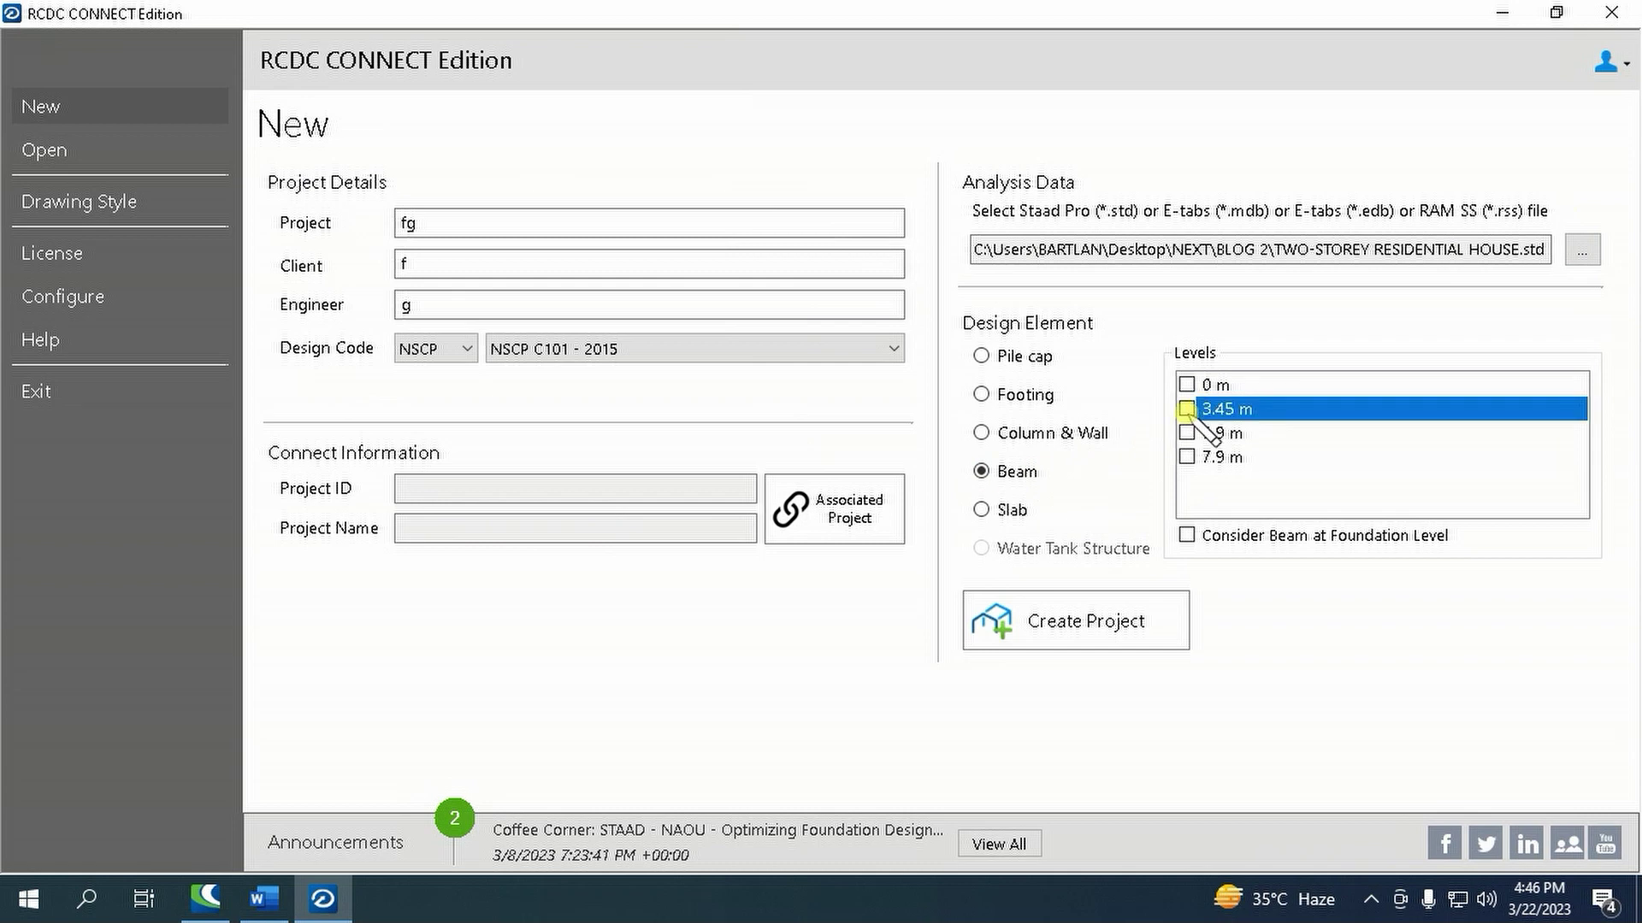
pyautogui.click(1060, 625)
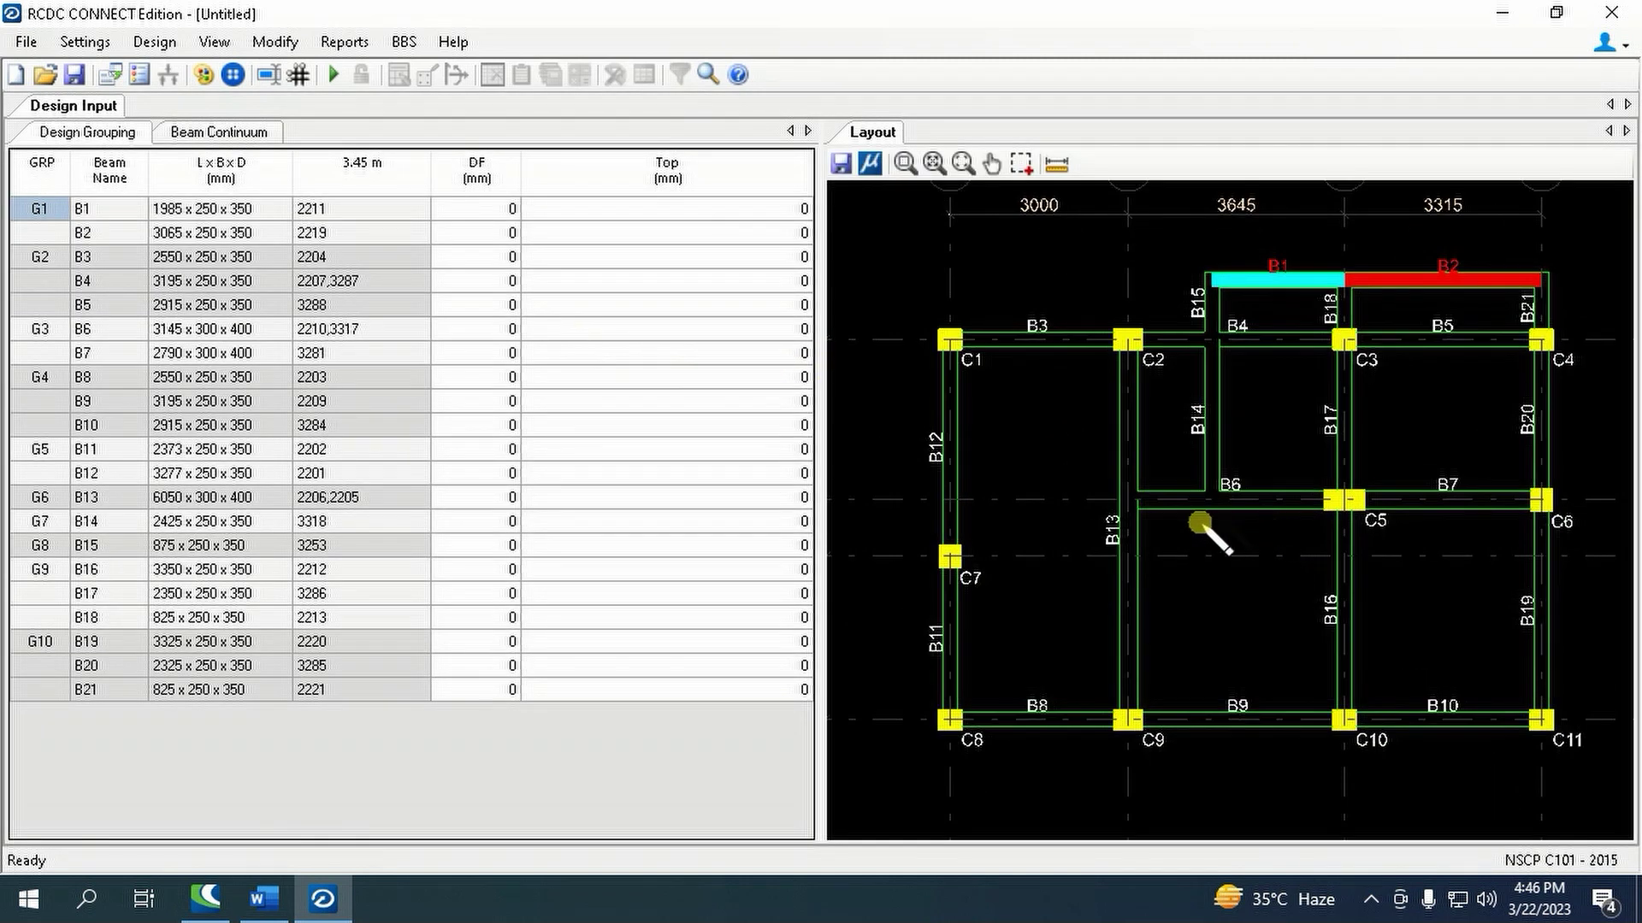
# - Enable ductile design for special frames with a Φ of 0.75 in the beams' general and reinforcement settings
pyautogui.scroll(3, 1031, 496)
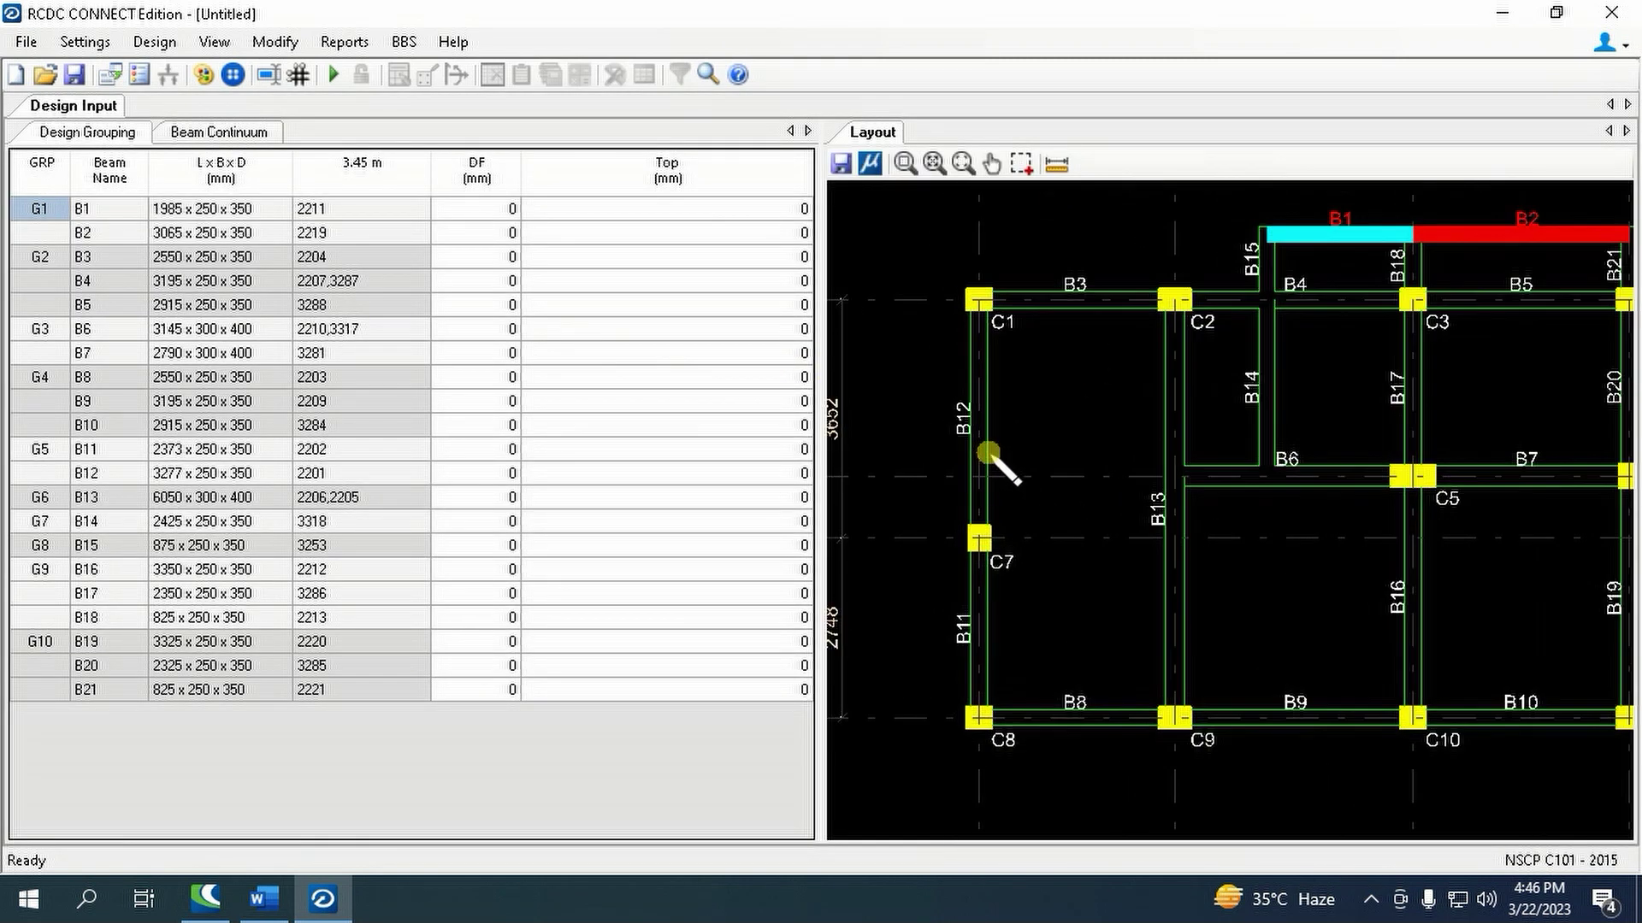
pyautogui.scroll(-1, 957, 385)
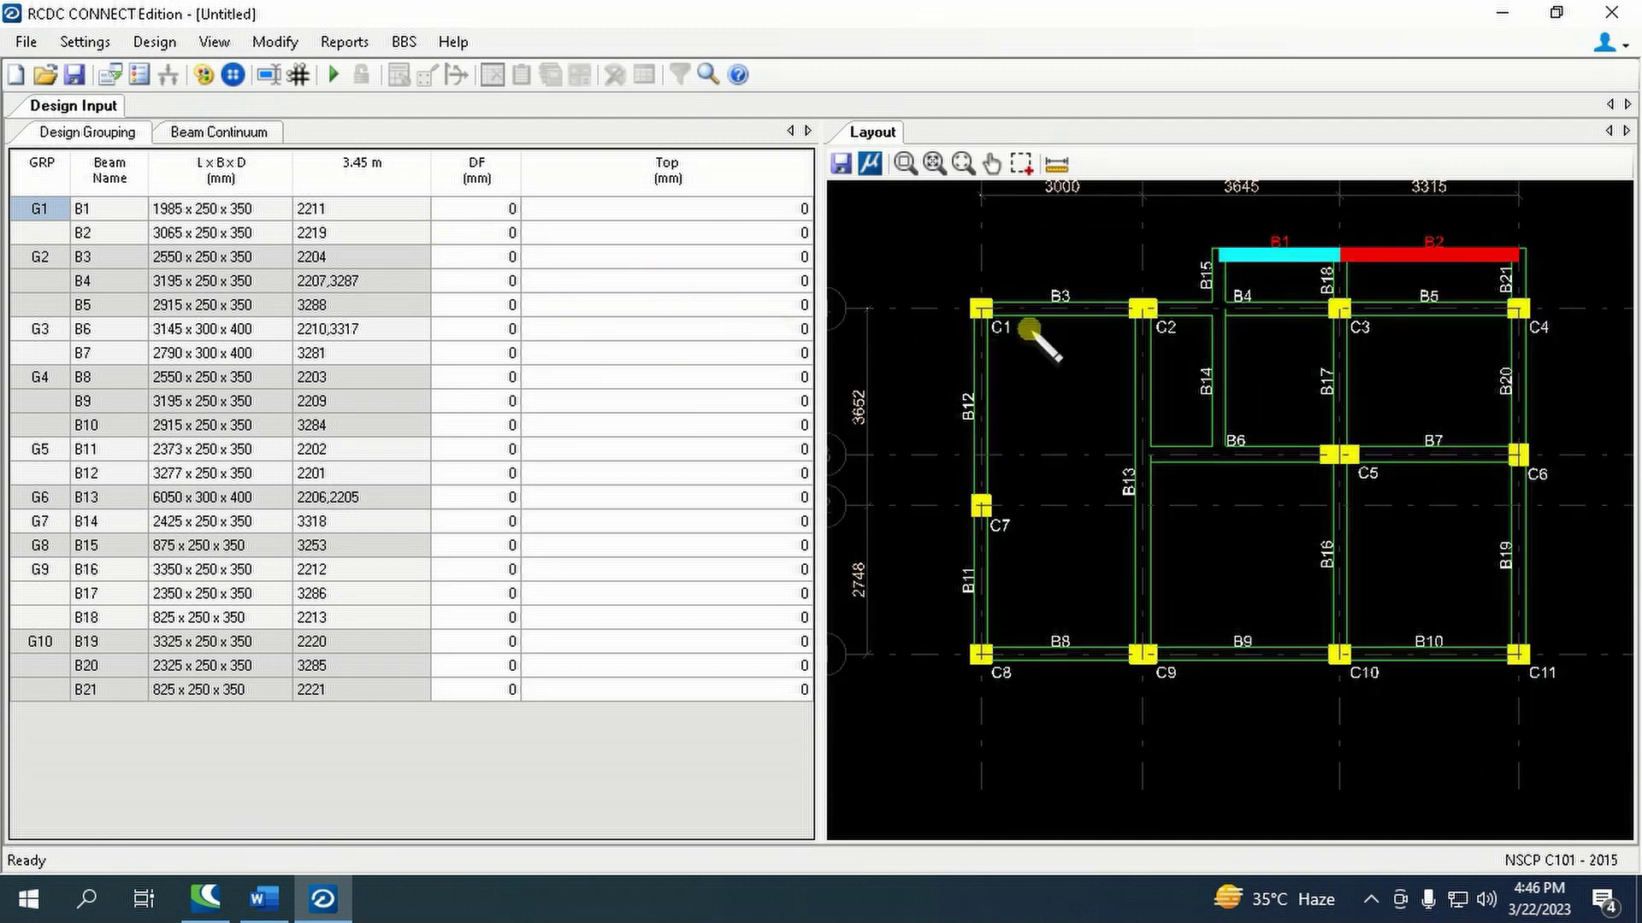
pyautogui.click(983, 411)
pyautogui.click(86, 41)
pyautogui.click(145, 70)
pyautogui.click(513, 182)
pyautogui.click(594, 242)
pyautogui.click(577, 272)
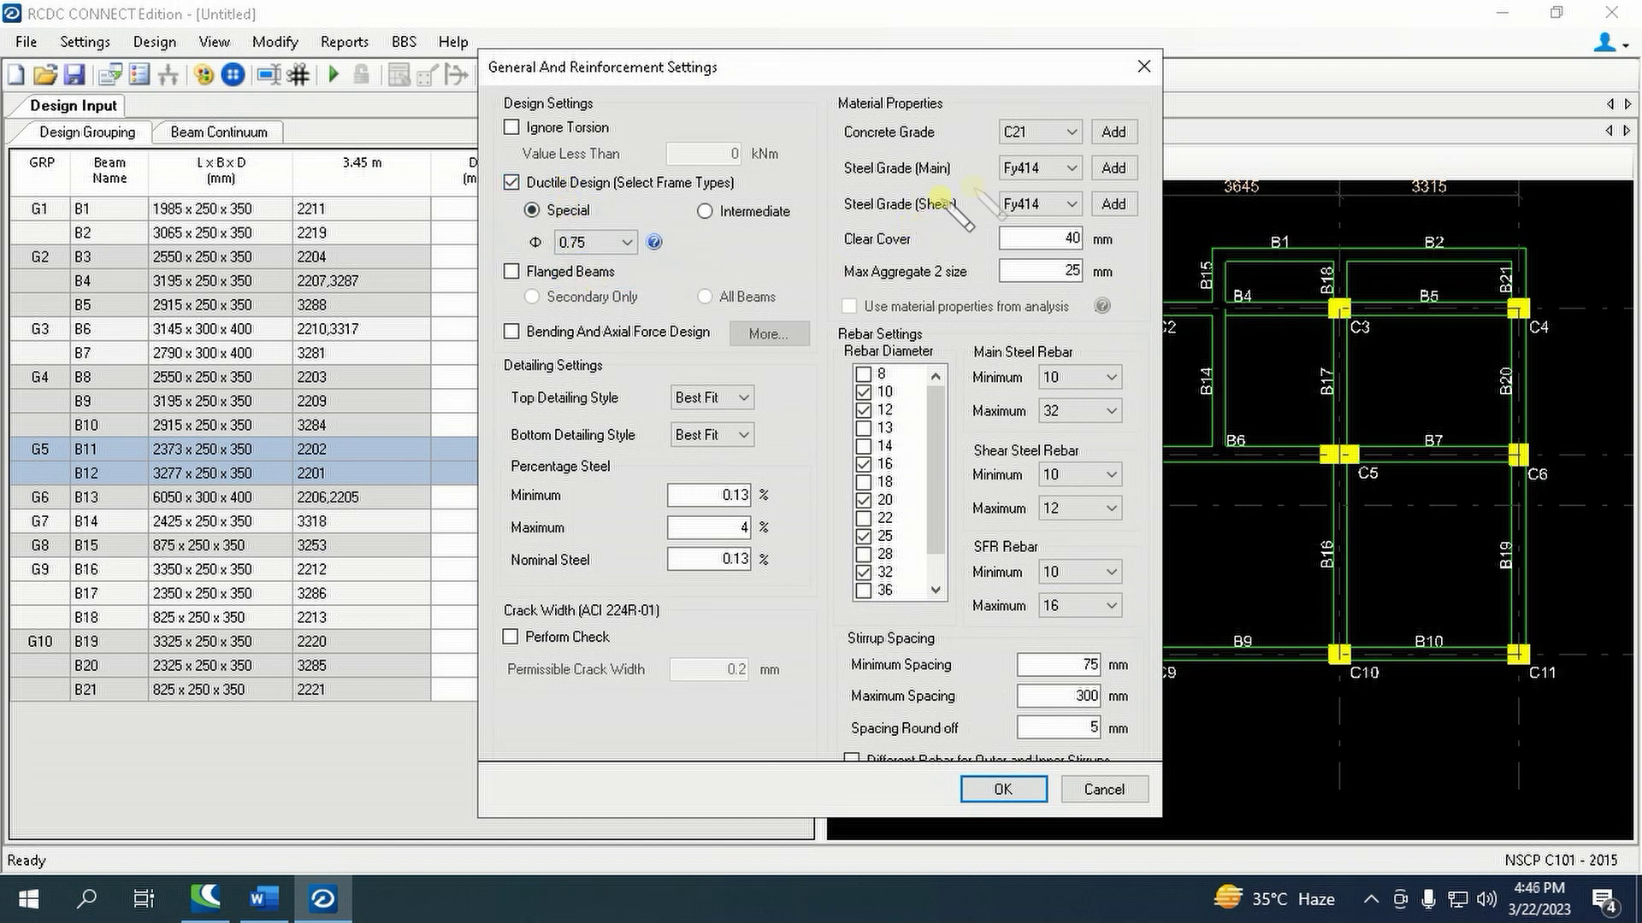
# - Set the main and shear steel grades to Fy276 and the maximum aggregate size to 20 mm
pyautogui.click(1037, 168)
pyautogui.click(1022, 205)
pyautogui.click(1037, 203)
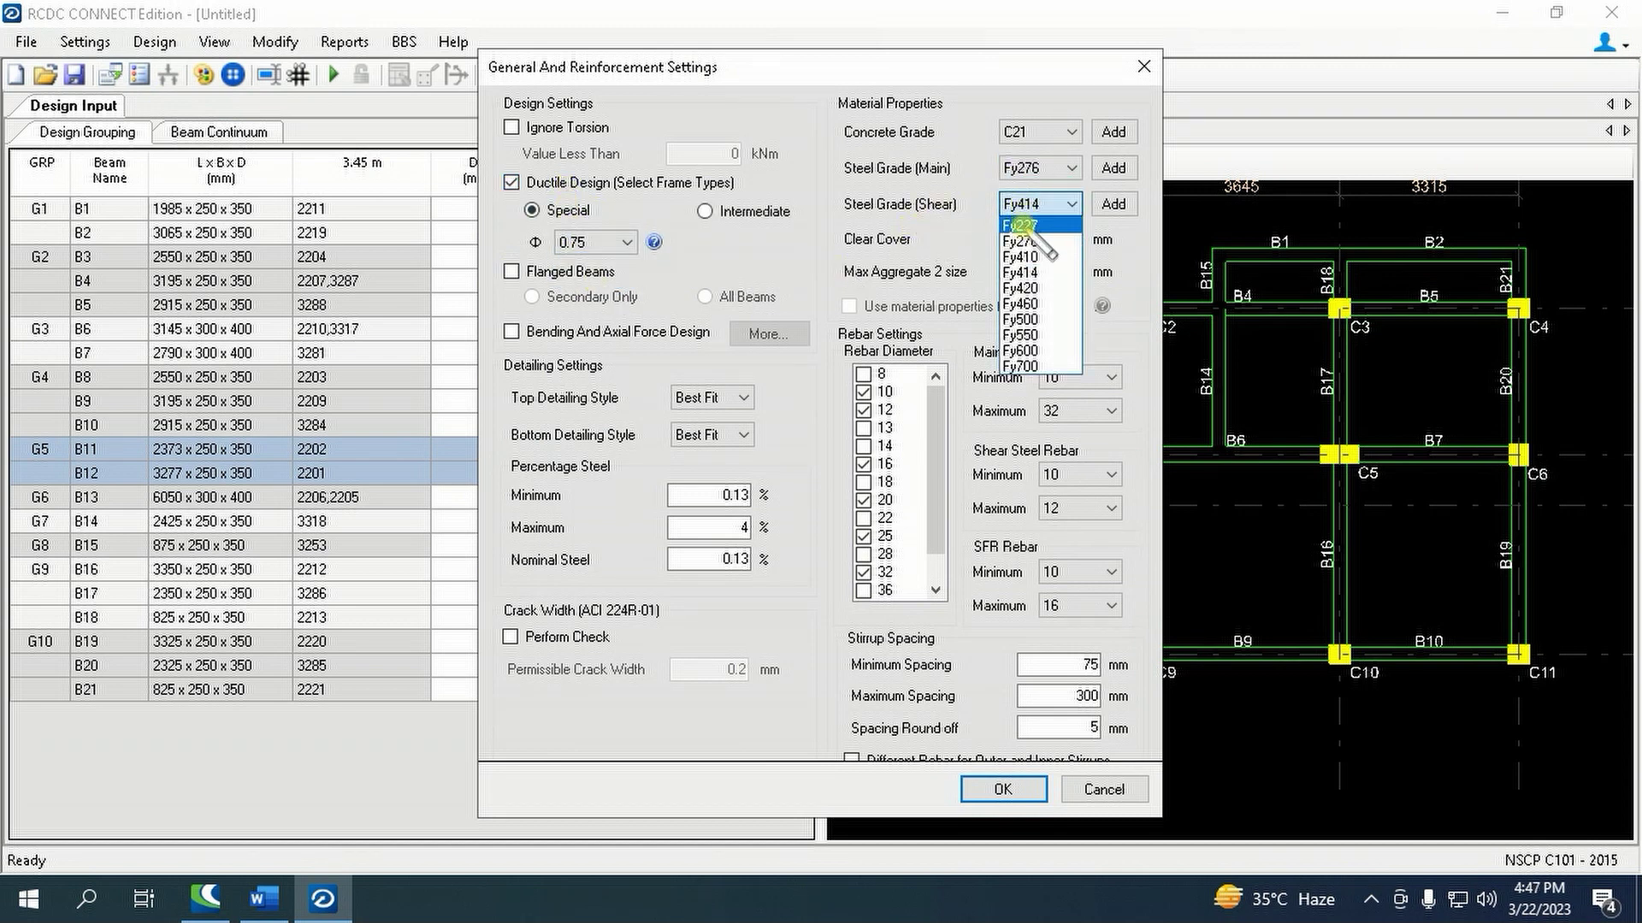
pyautogui.click(1021, 241)
pyautogui.doubleClick(1069, 271)
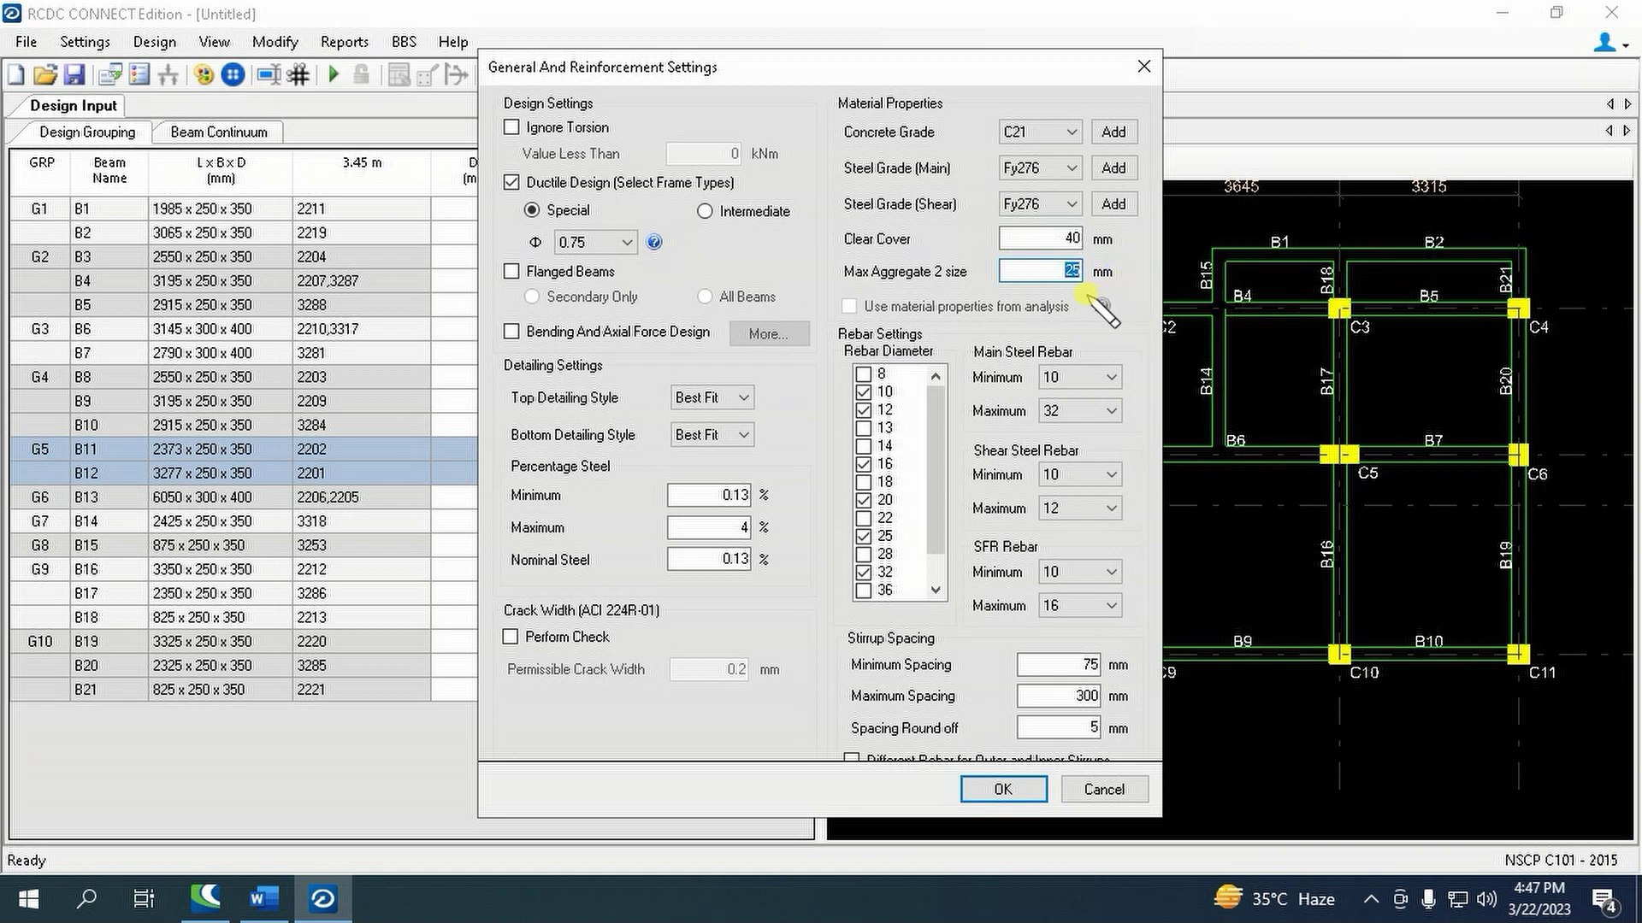
# - Set both the top and bottom detailing styles to Max Dia
pyautogui.click(712, 397)
pyautogui.click(697, 435)
pyautogui.click(711, 435)
pyautogui.click(698, 472)
# - Limit the main steel rebar to a minimum of 16 and a maximum of 25, and accept the settings
pyautogui.click(1077, 377)
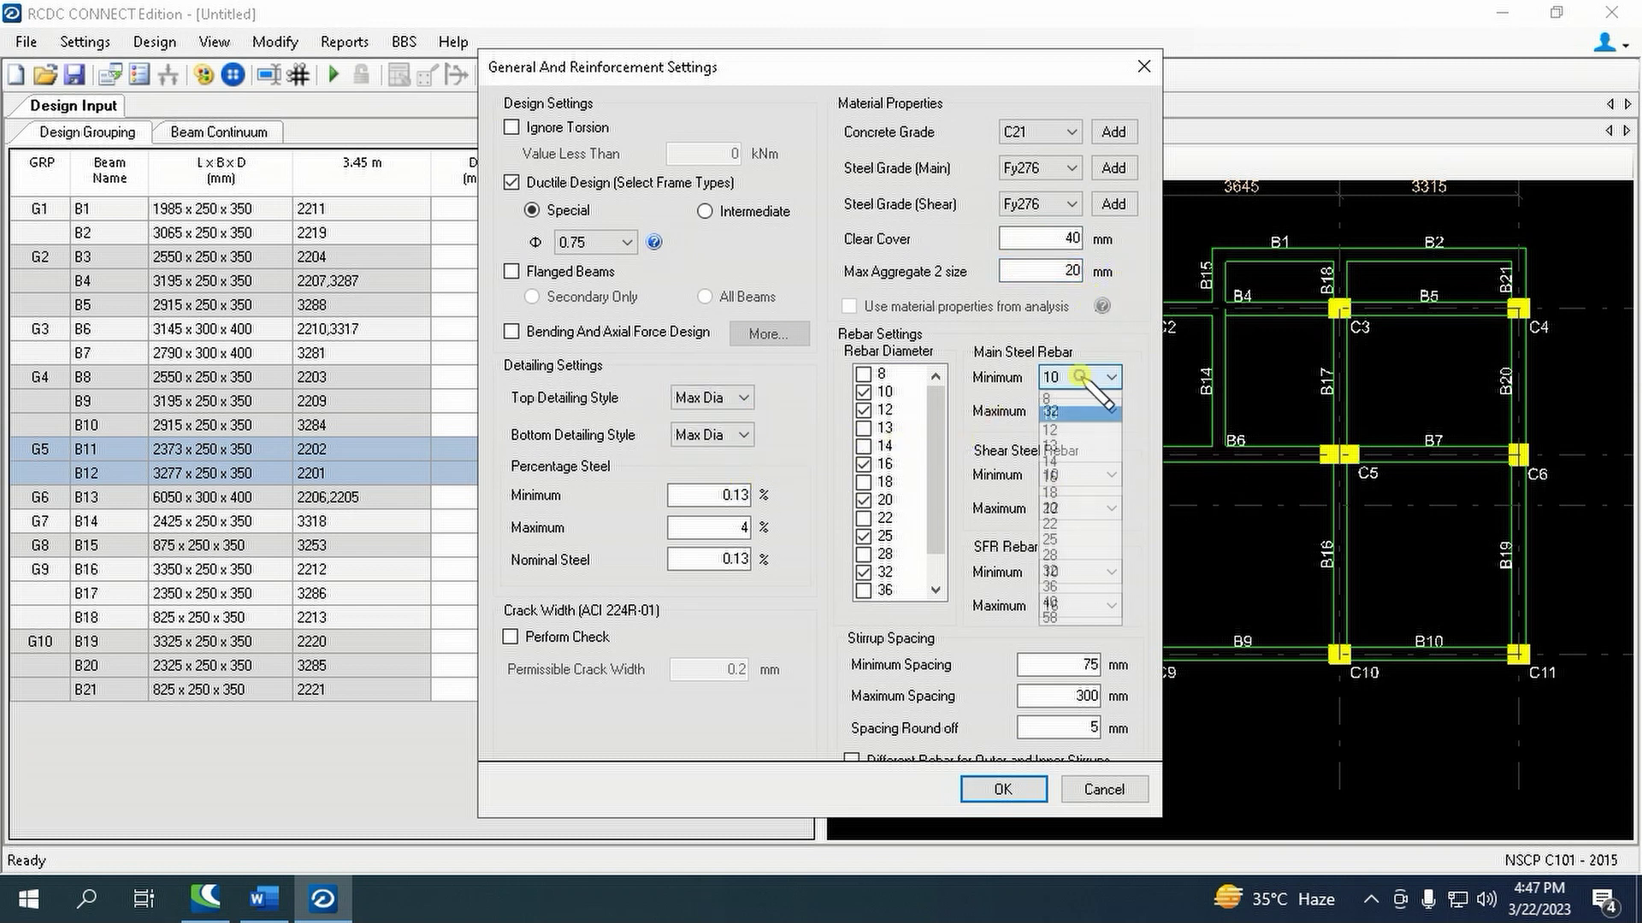
pyautogui.click(1073, 477)
pyautogui.click(1082, 411)
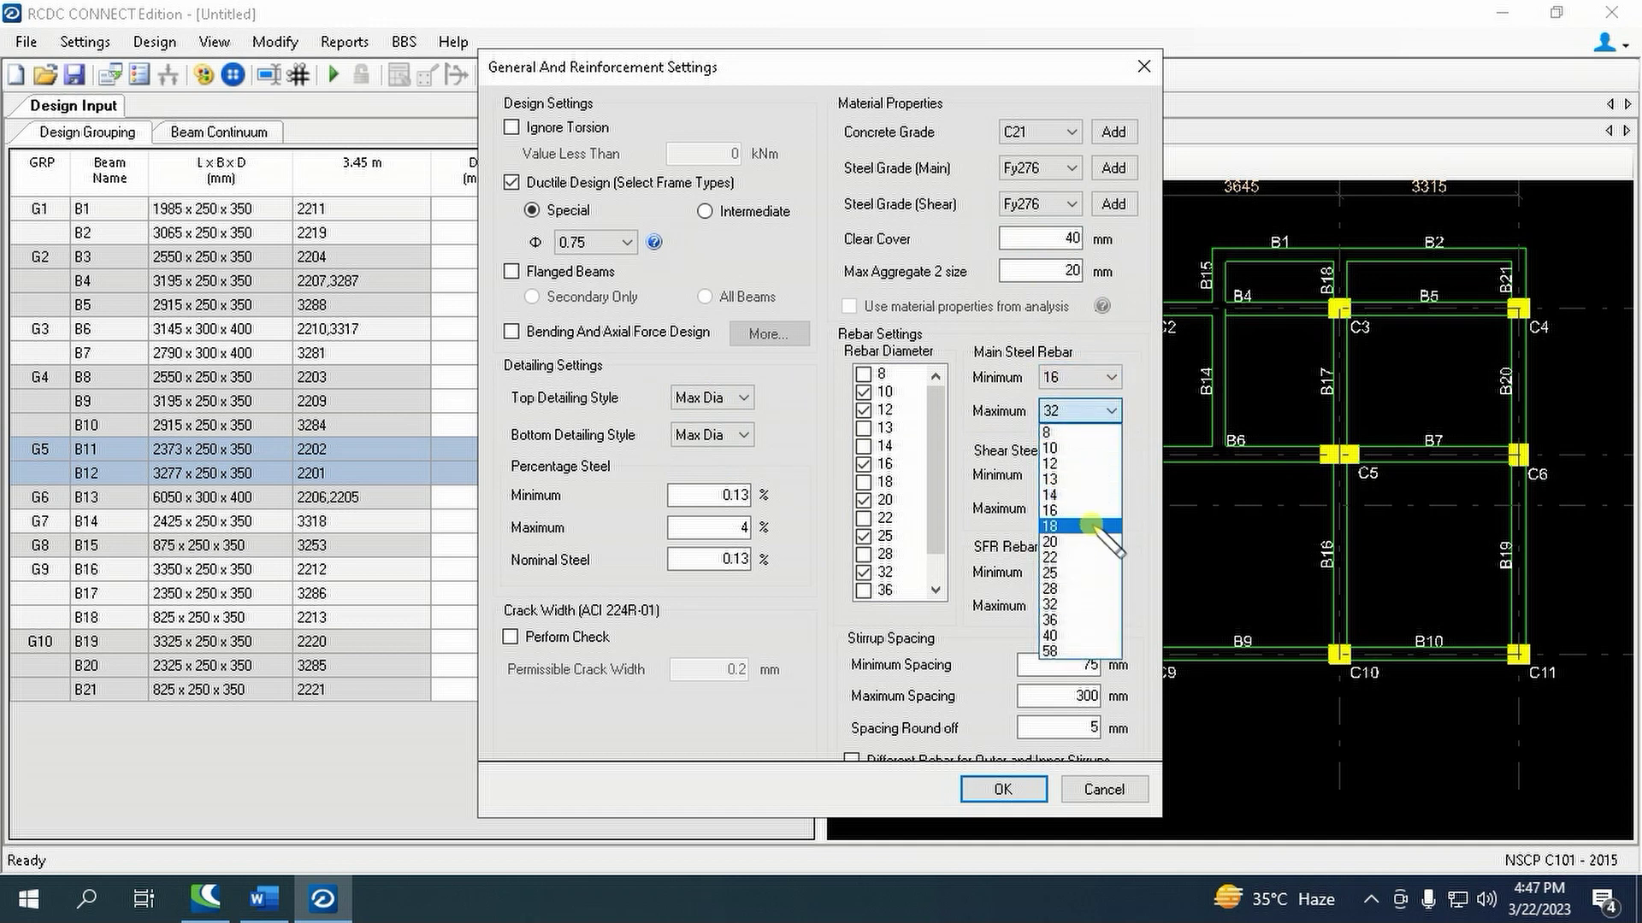
pyautogui.click(1075, 573)
pyautogui.click(1034, 788)
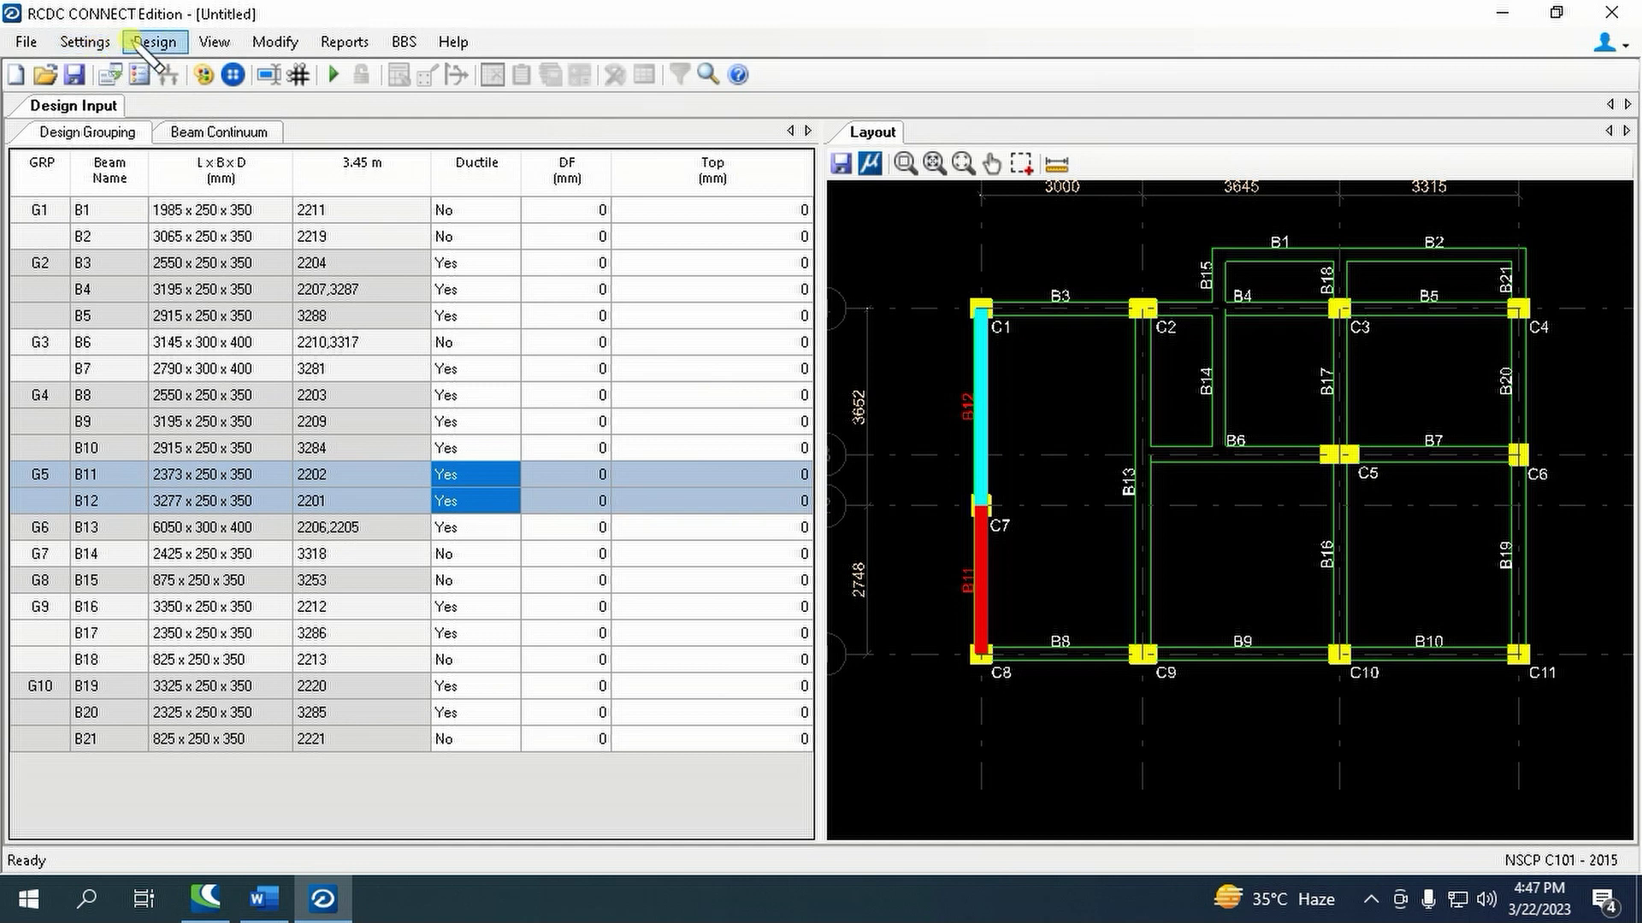
# - In the basic load cases, assign type Earthquake X to LOAD 1: EX and Earthquake Z to LOAD 2: EZ
pyautogui.click(85, 41)
pyautogui.click(137, 203)
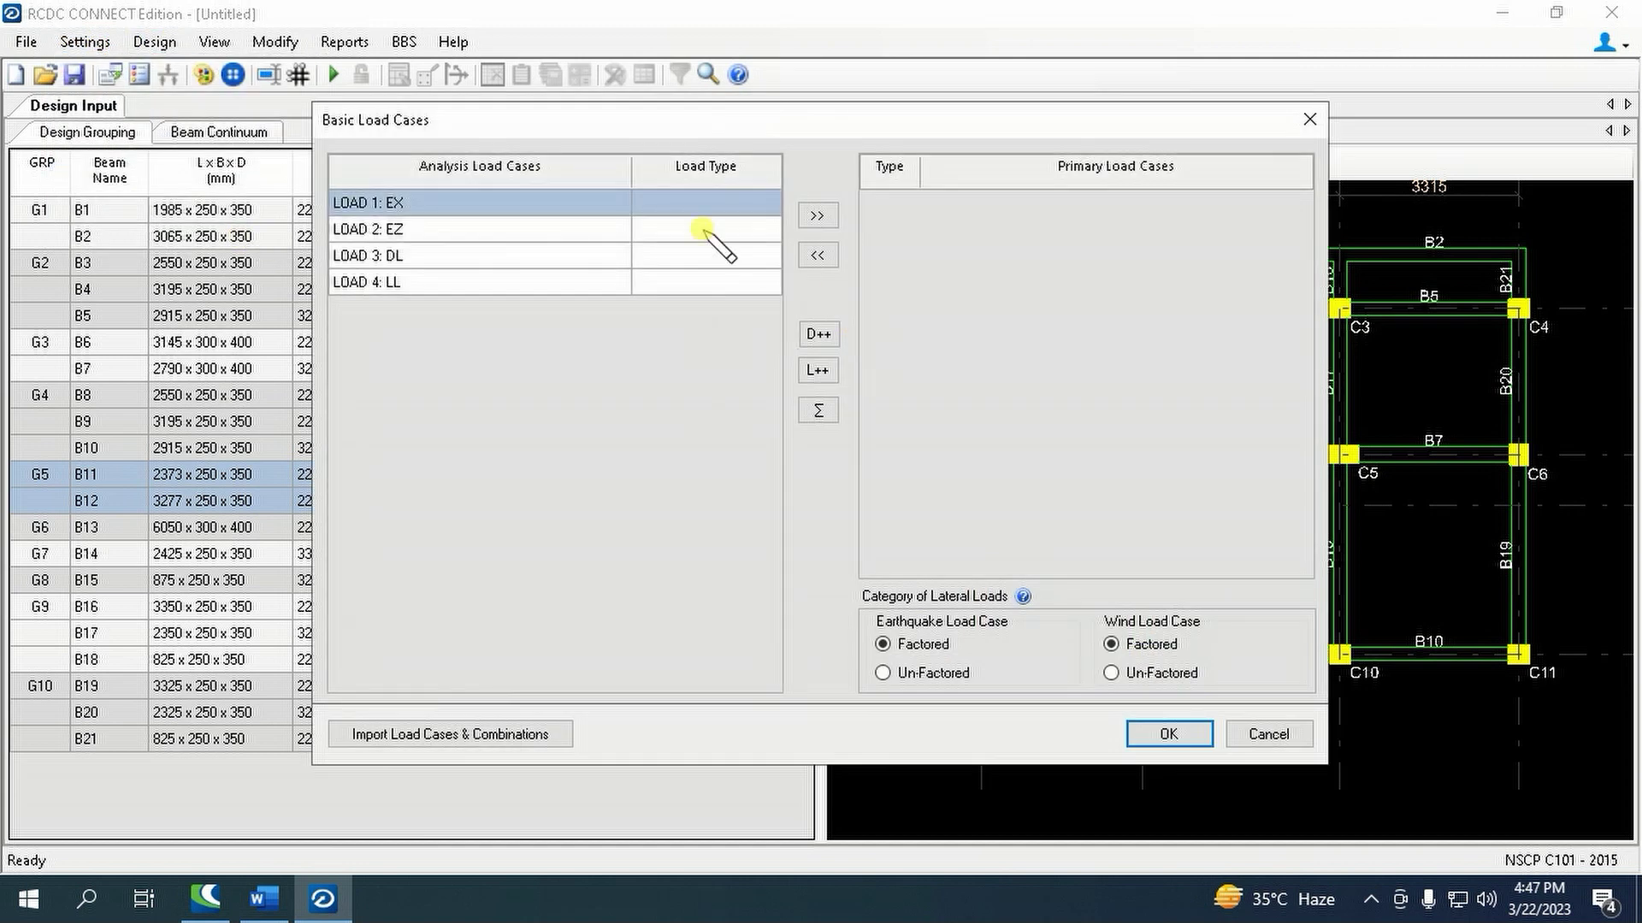
pyautogui.click(740, 205)
pyautogui.click(768, 205)
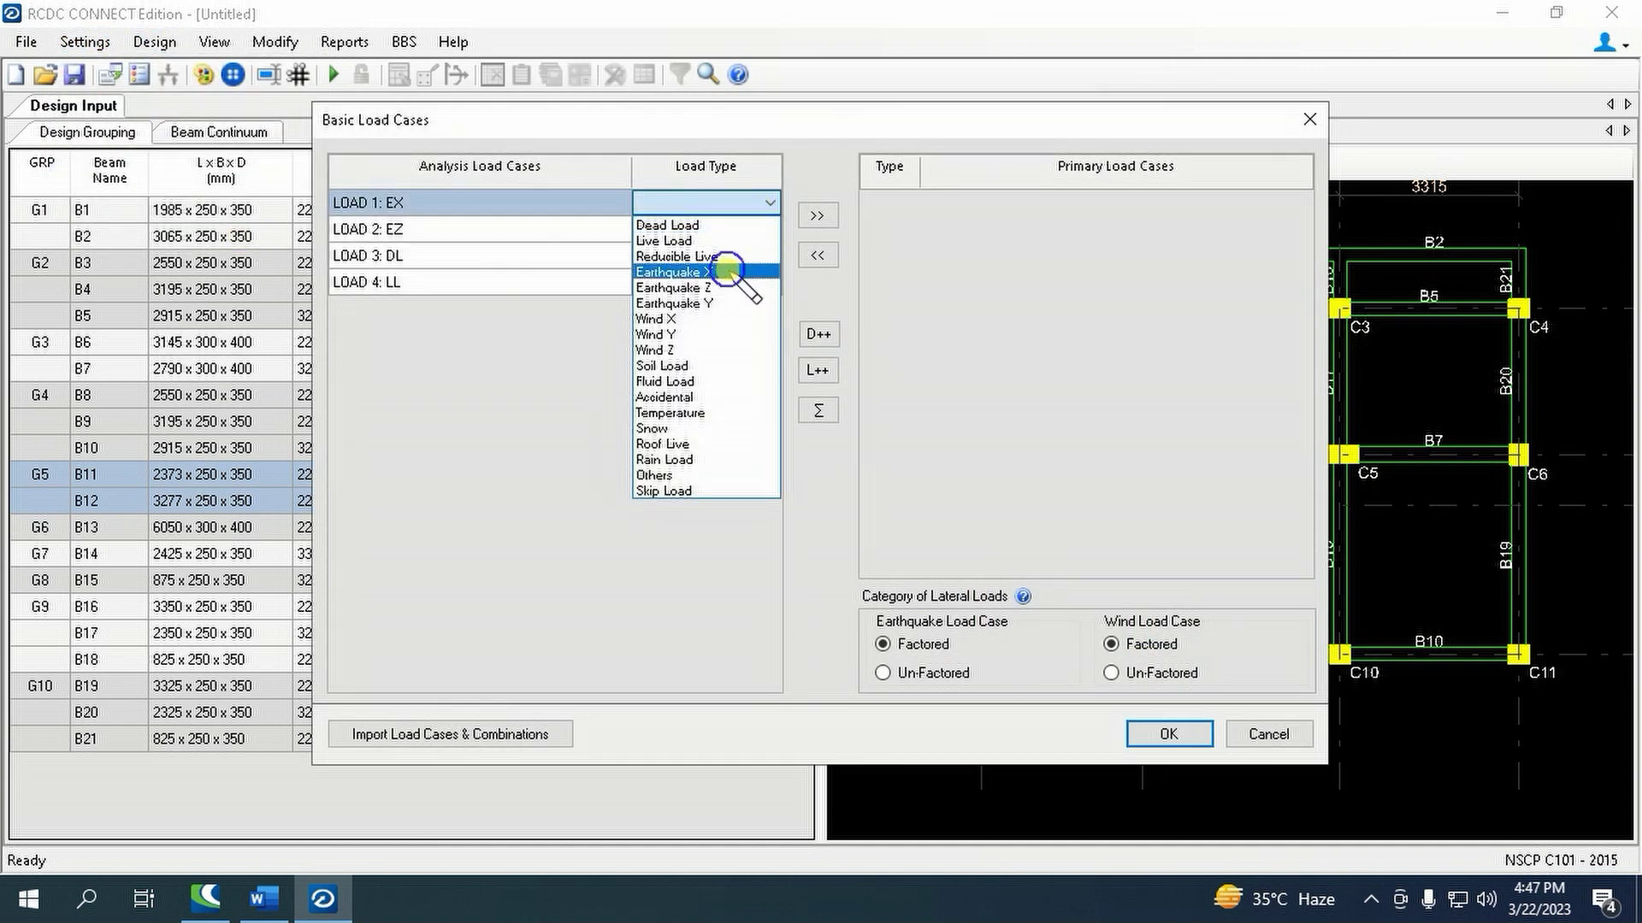
pyautogui.click(729, 264)
pyautogui.click(765, 231)
pyautogui.click(768, 230)
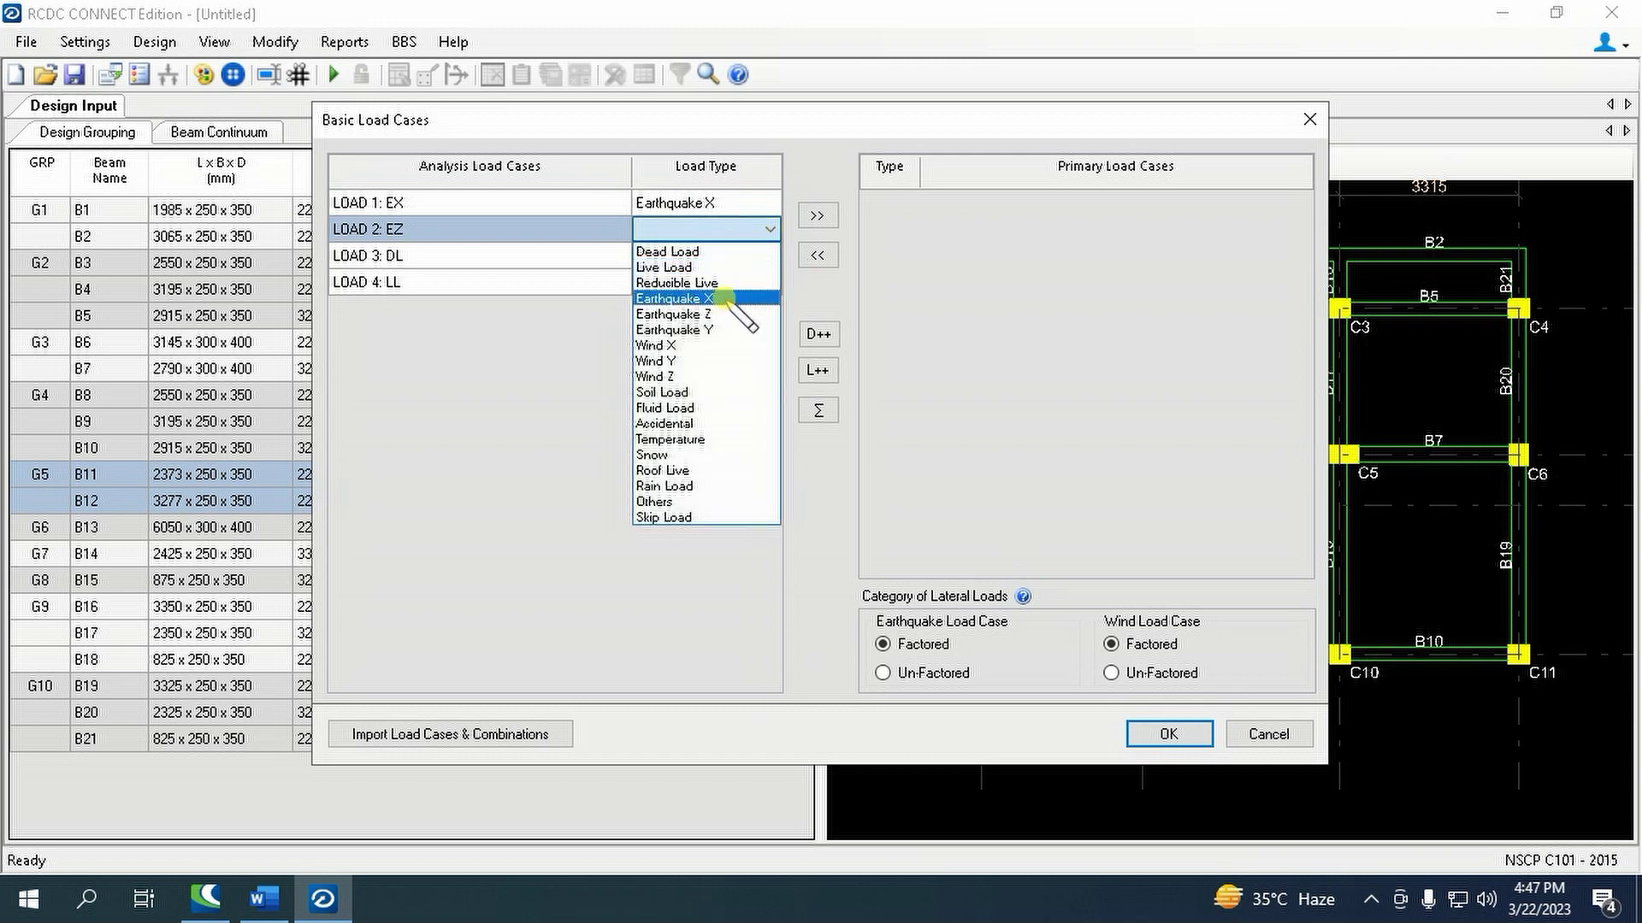
pyautogui.click(744, 301)
# - Assign type Dead Load to LOAD 3: DL and Live Load to LOAD 4: LL
pyautogui.click(740, 257)
pyautogui.click(768, 256)
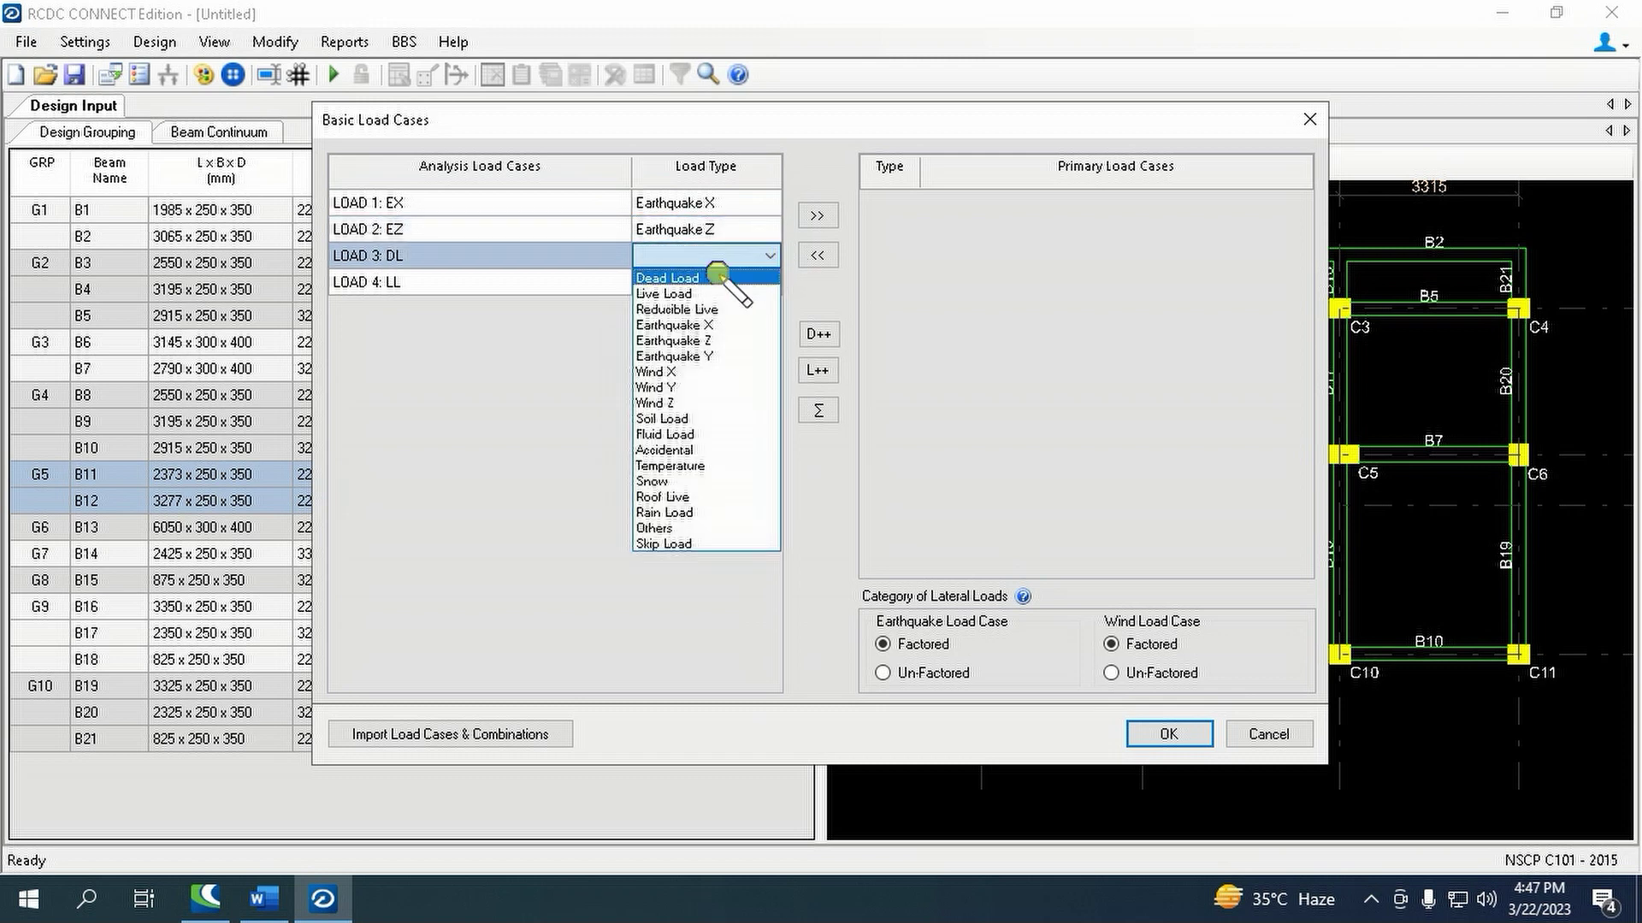
pyautogui.click(733, 267)
pyautogui.click(712, 285)
pyautogui.click(772, 282)
pyautogui.click(736, 318)
# - Add all four load cases to the primary load cases, accept them and bring in the load combinations from the analysis
pyautogui.moveTo(605, 209); pyautogui.dragTo(596, 276)
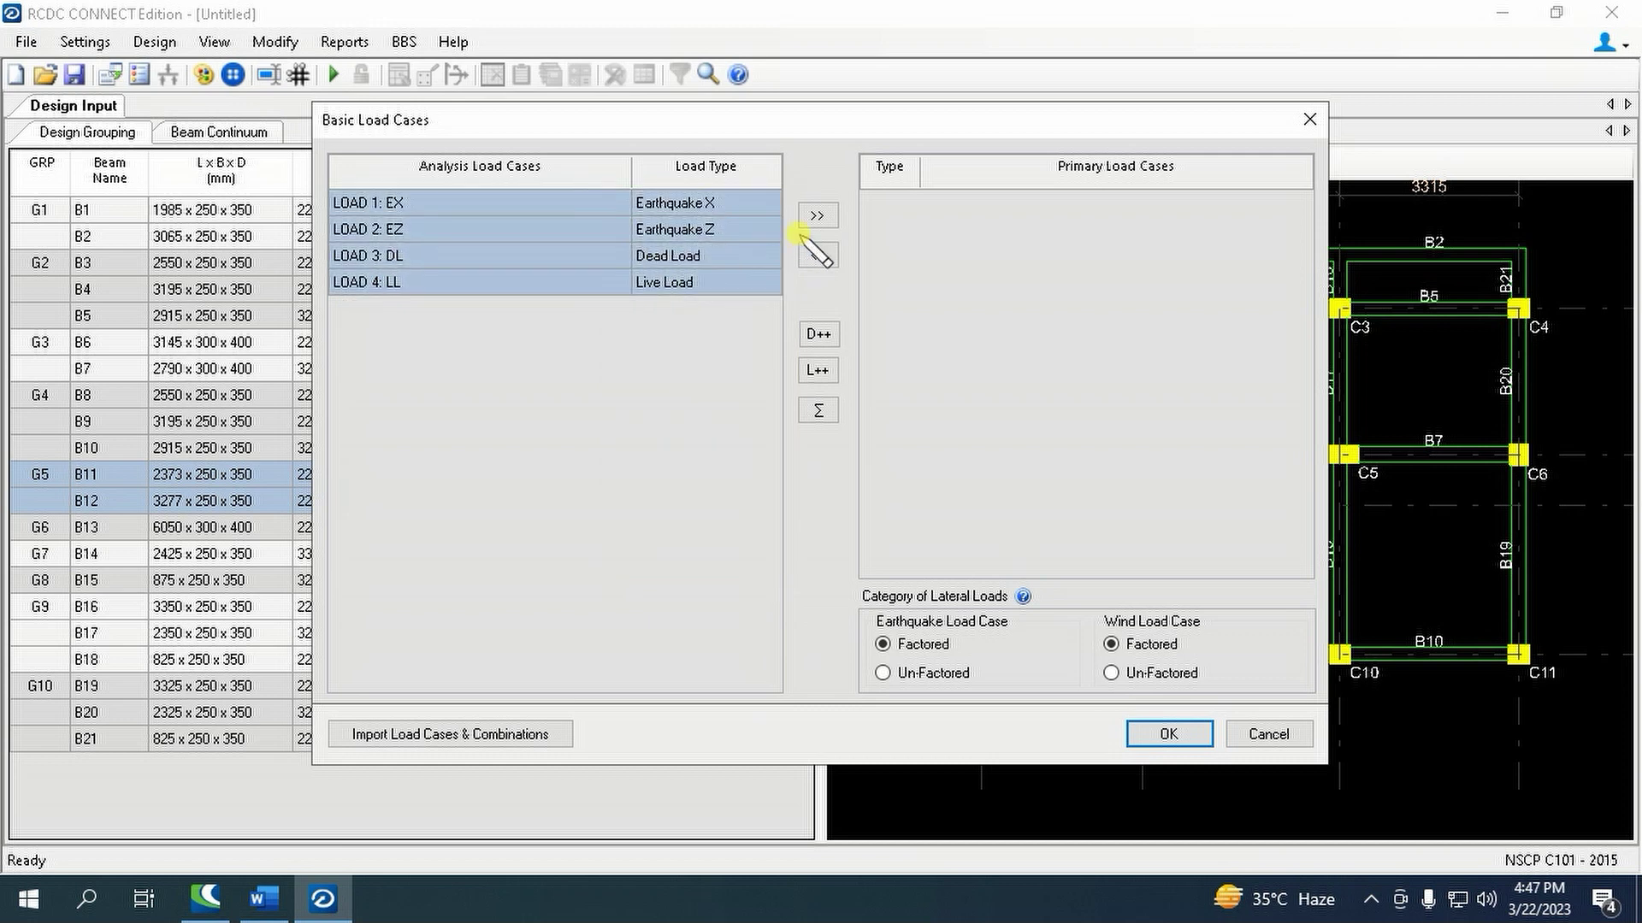
pyautogui.click(817, 216)
pyautogui.click(1165, 734)
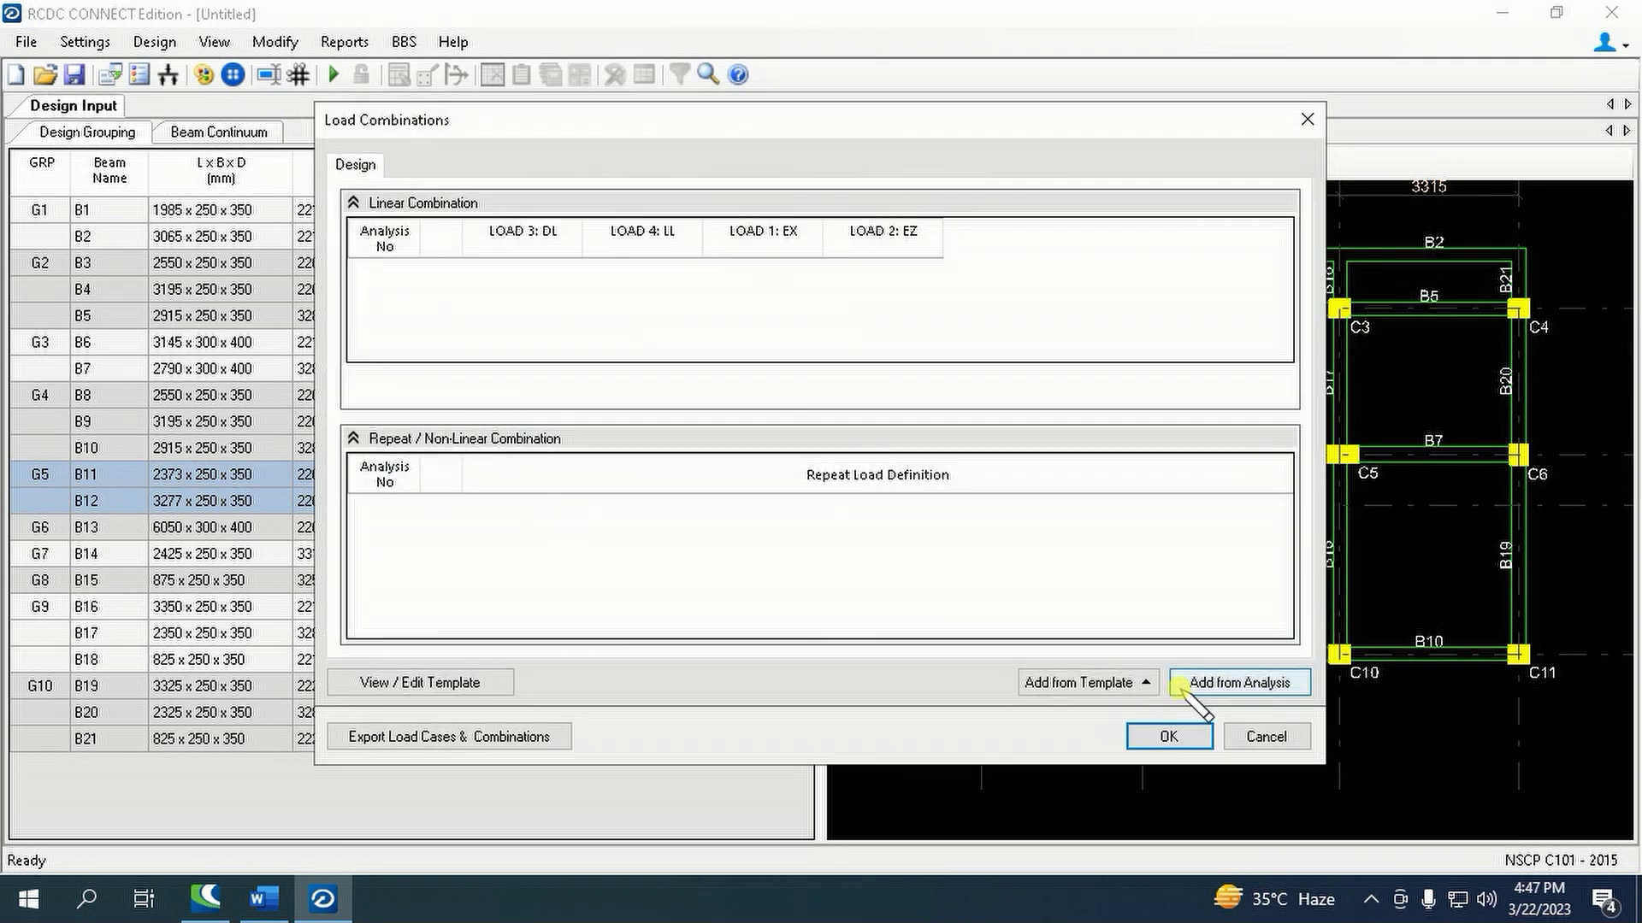
pyautogui.click(1214, 683)
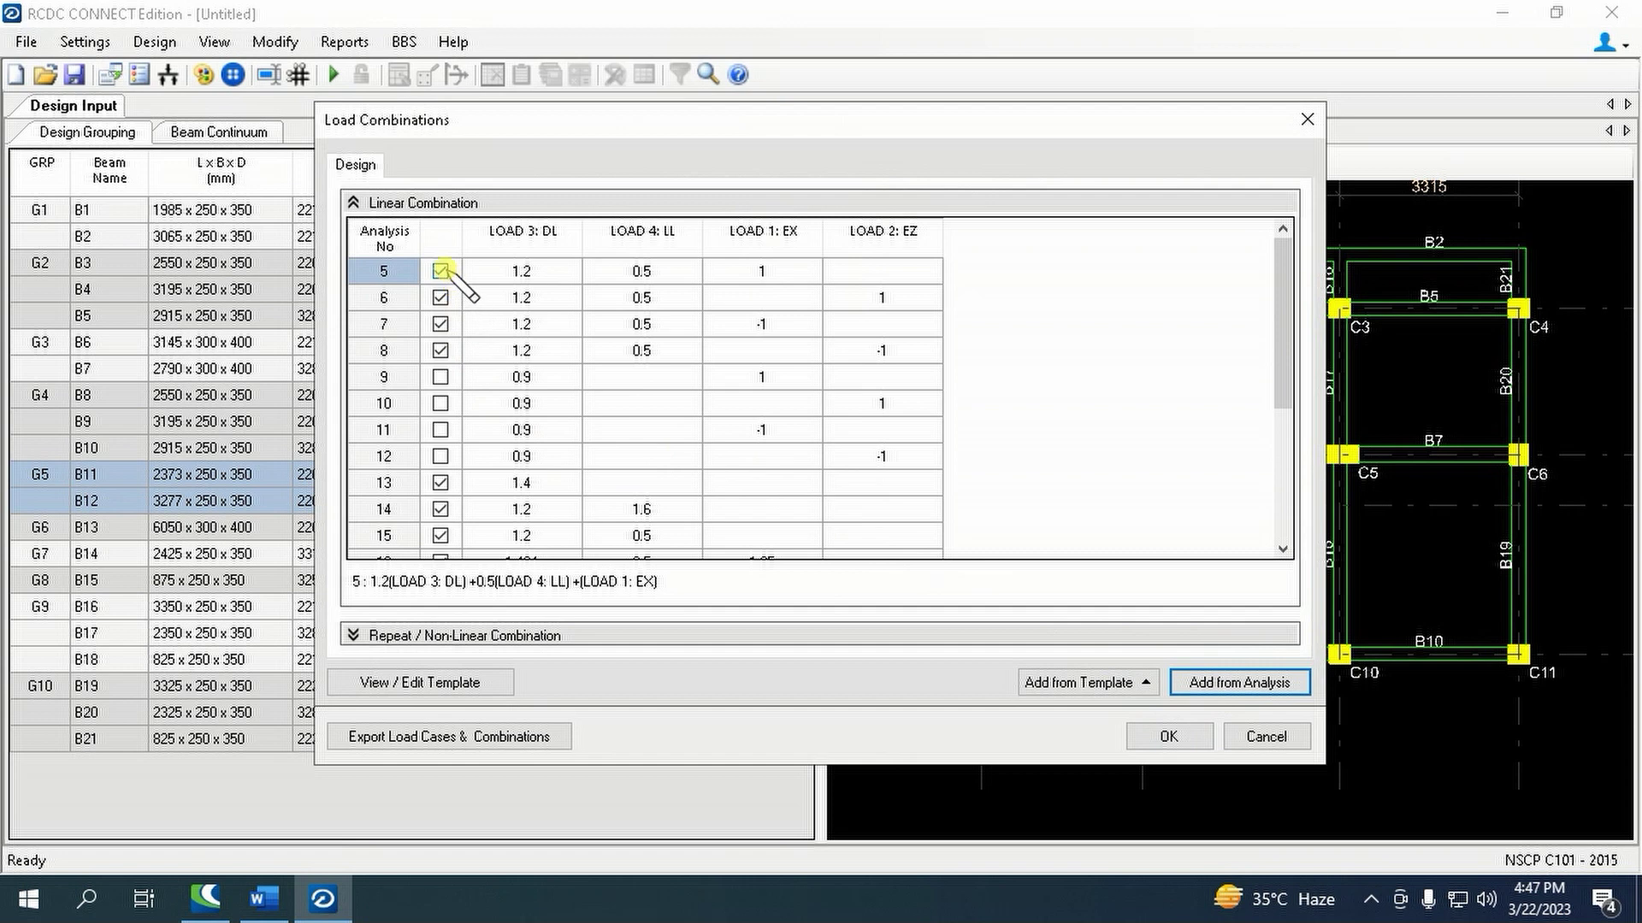
# - Exclude load combinations 5 to 8 from the linear combinations and accept the load combination settings
pyautogui.moveTo(441, 271); pyautogui.dragTo(443, 349)
pyautogui.rightClick(442, 348)
pyautogui.click(513, 531)
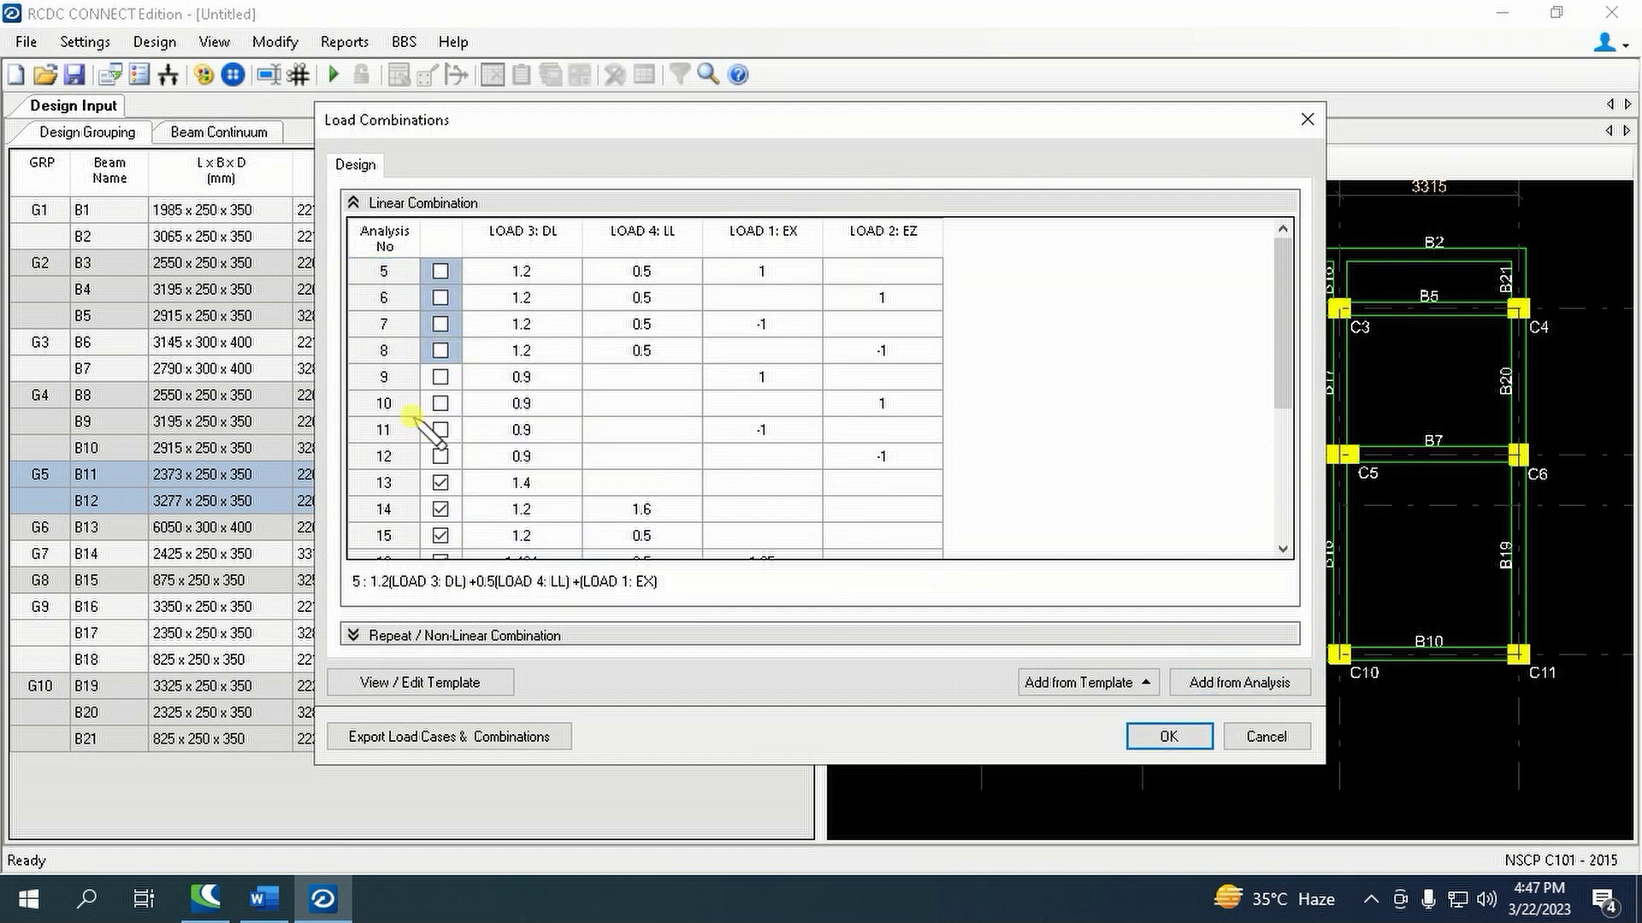
pyautogui.click(1167, 736)
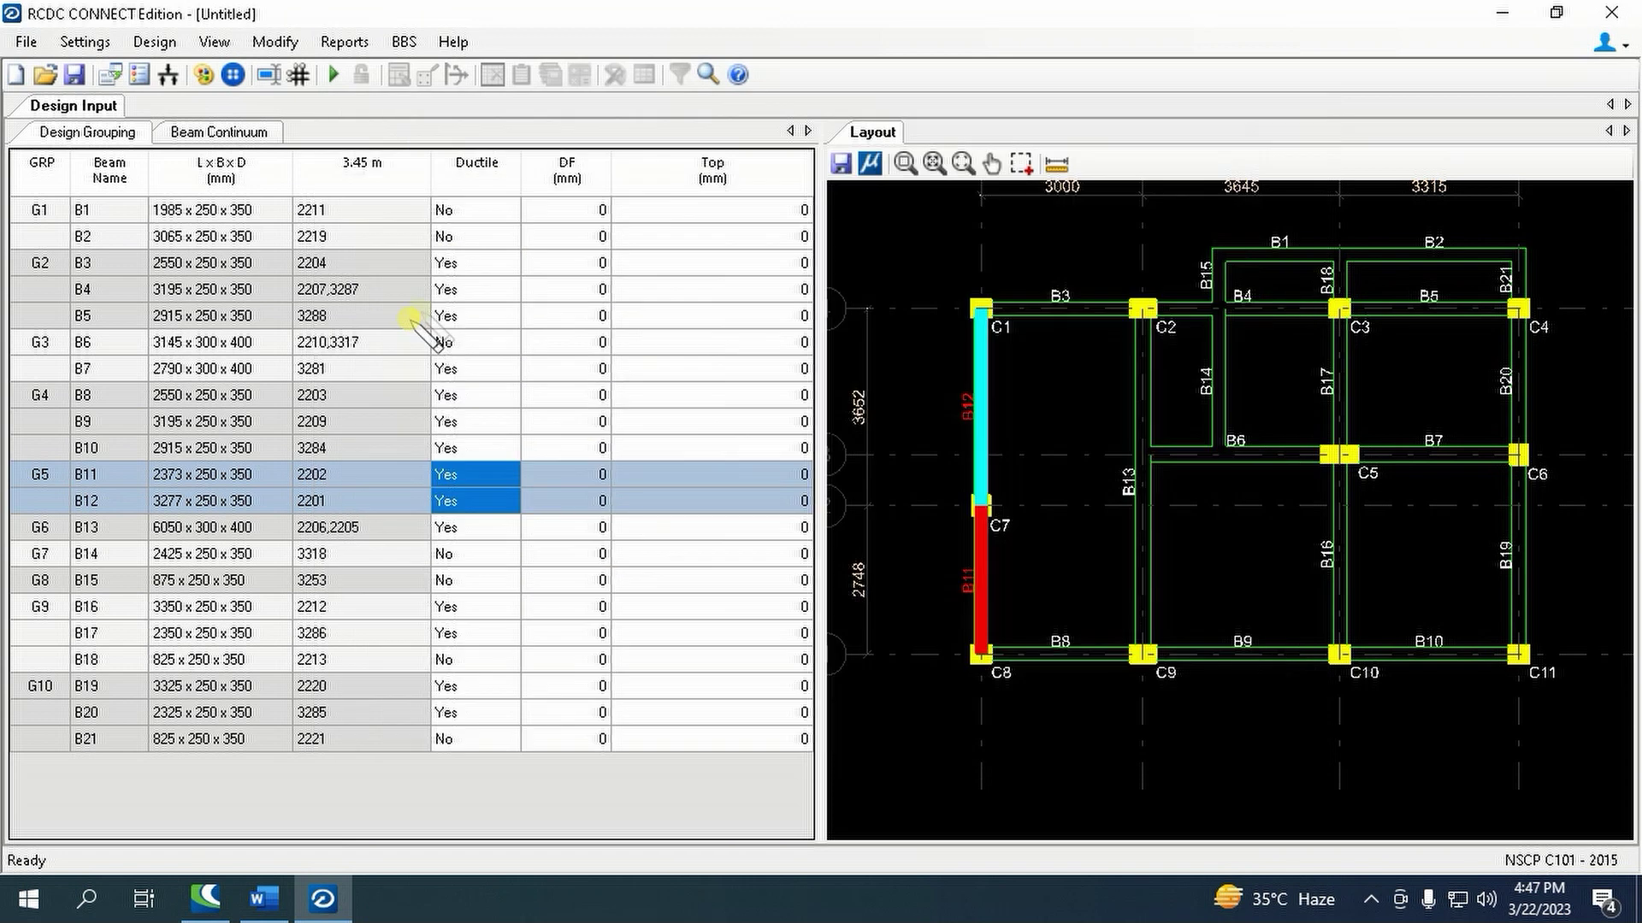
# - Run the design of all the 3.45 m level beams and check where beam group G2 lies in the layout
pyautogui.click(141, 45)
pyautogui.click(171, 71)
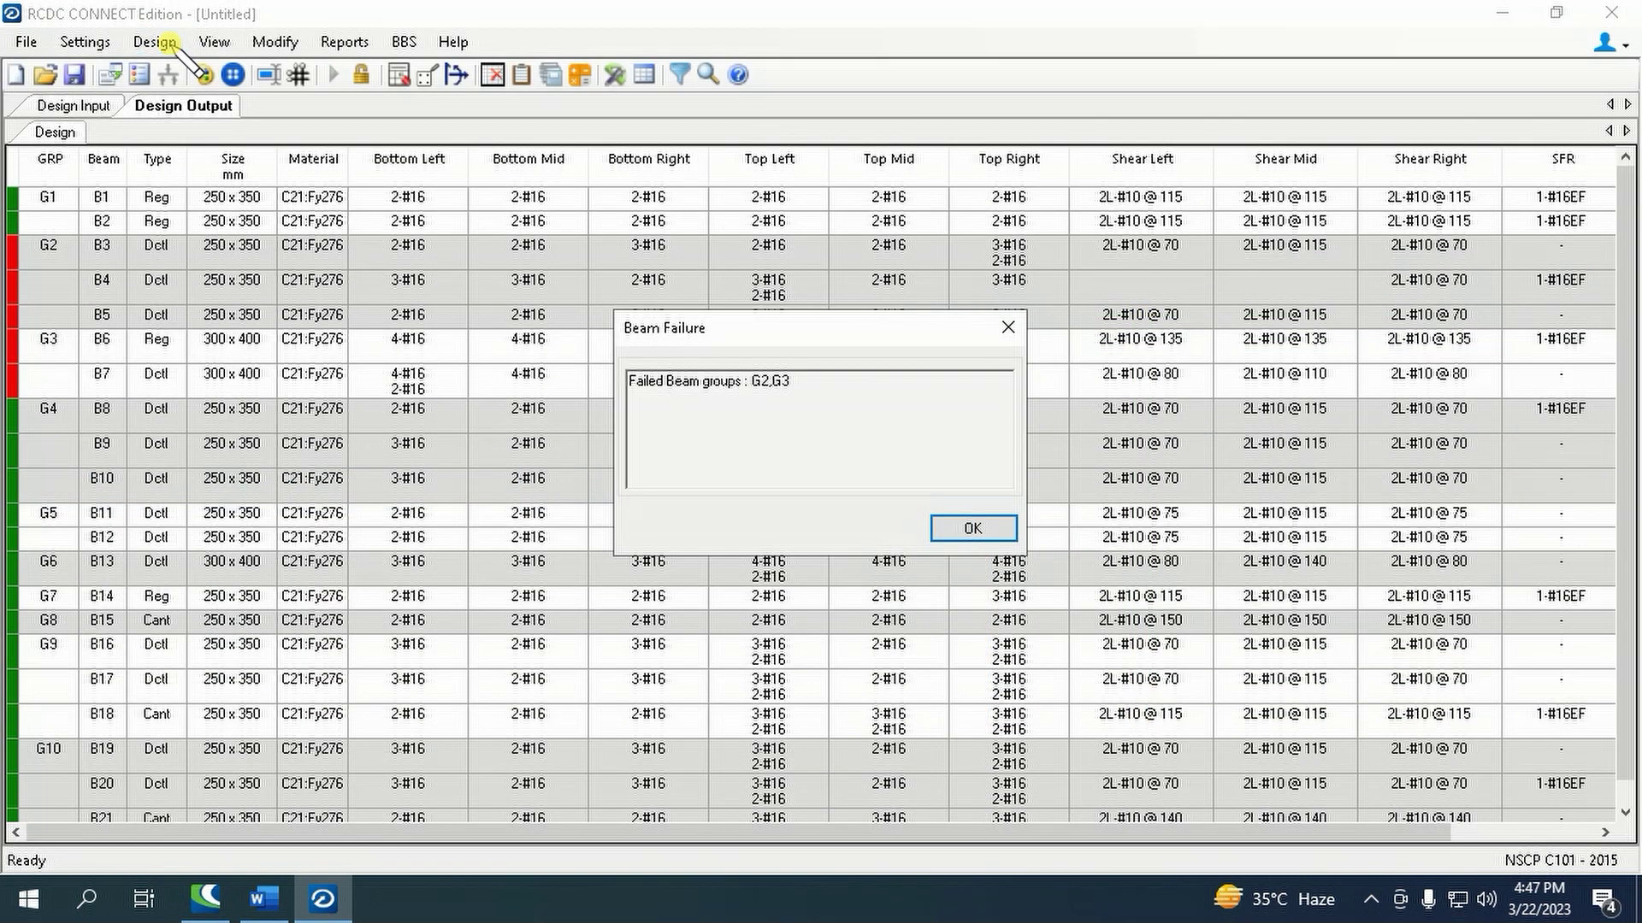
pyautogui.click(973, 528)
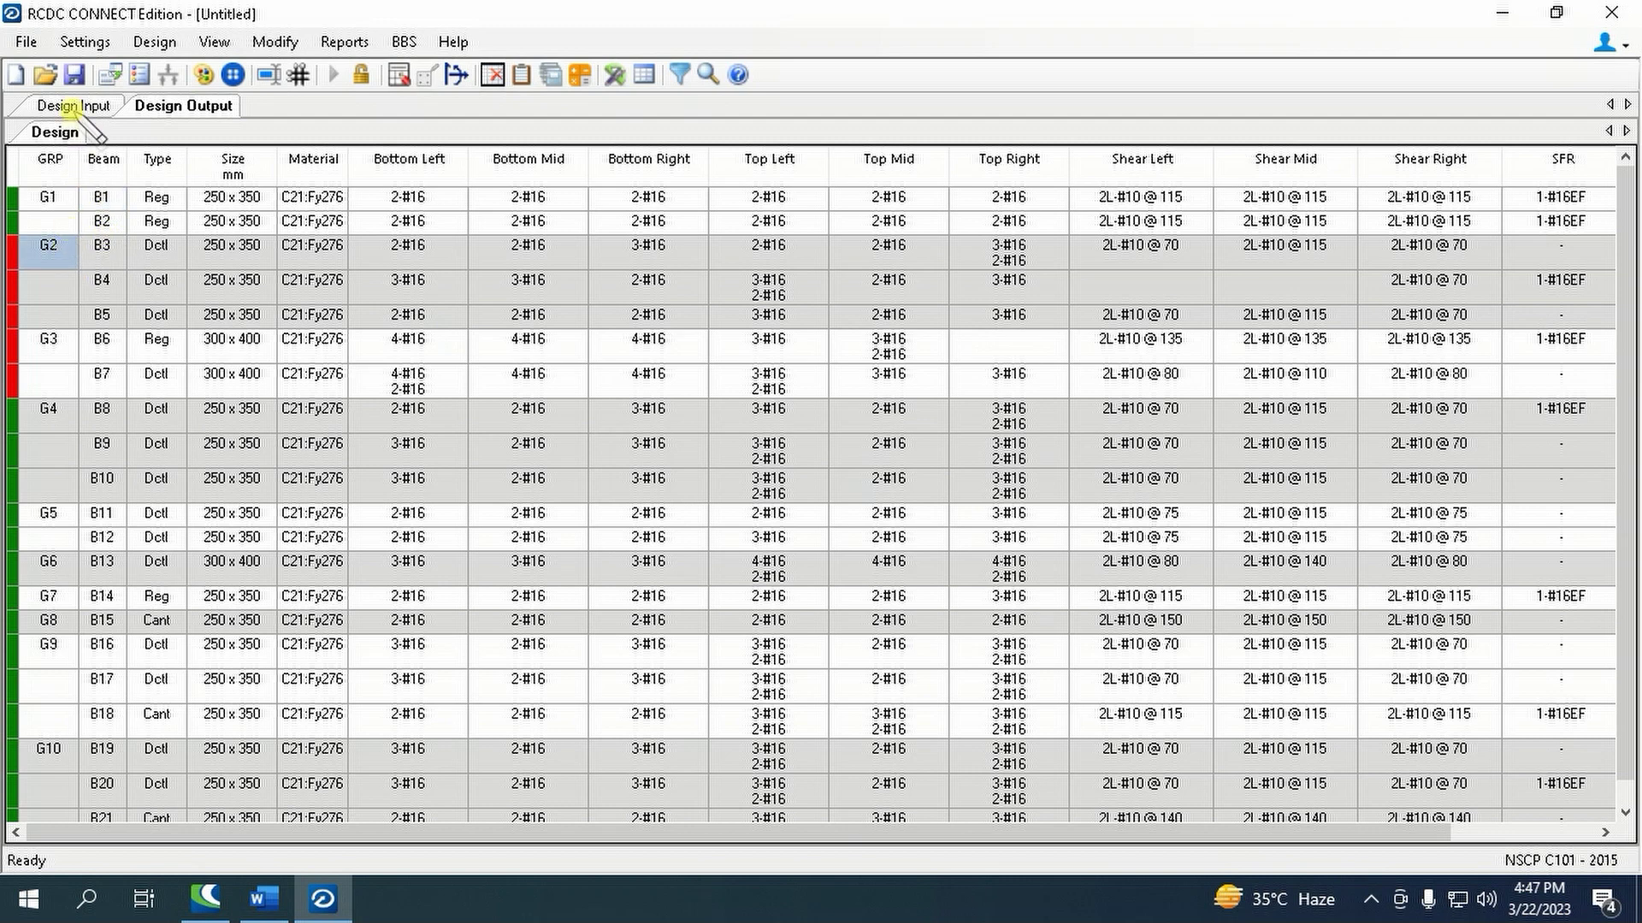
pyautogui.click(75, 105)
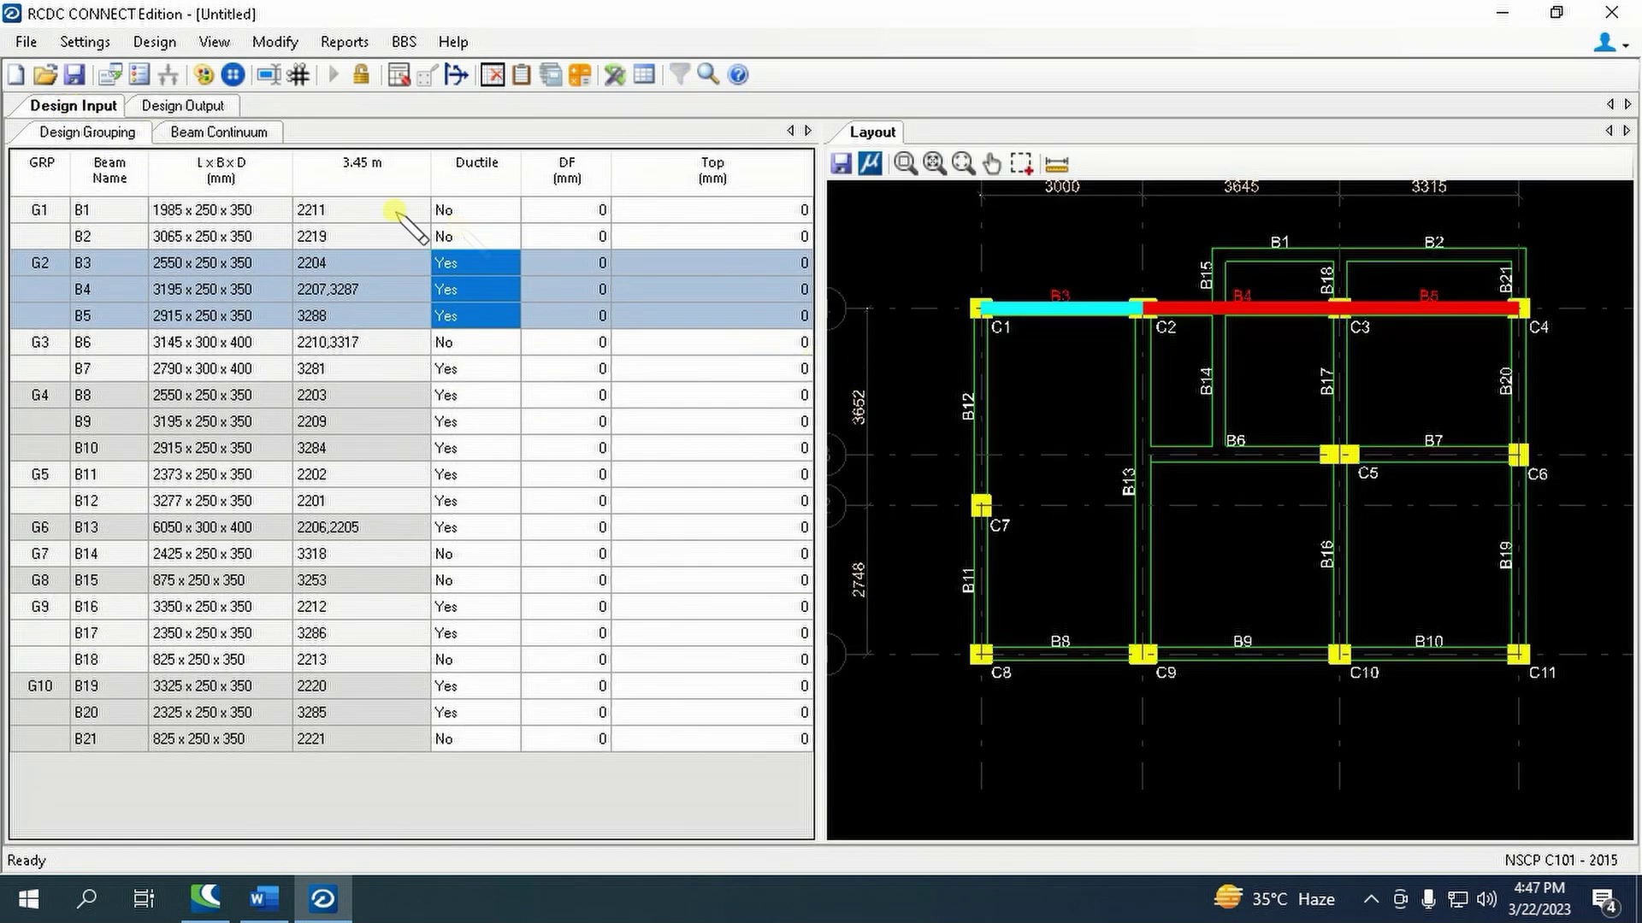
pyautogui.click(183, 106)
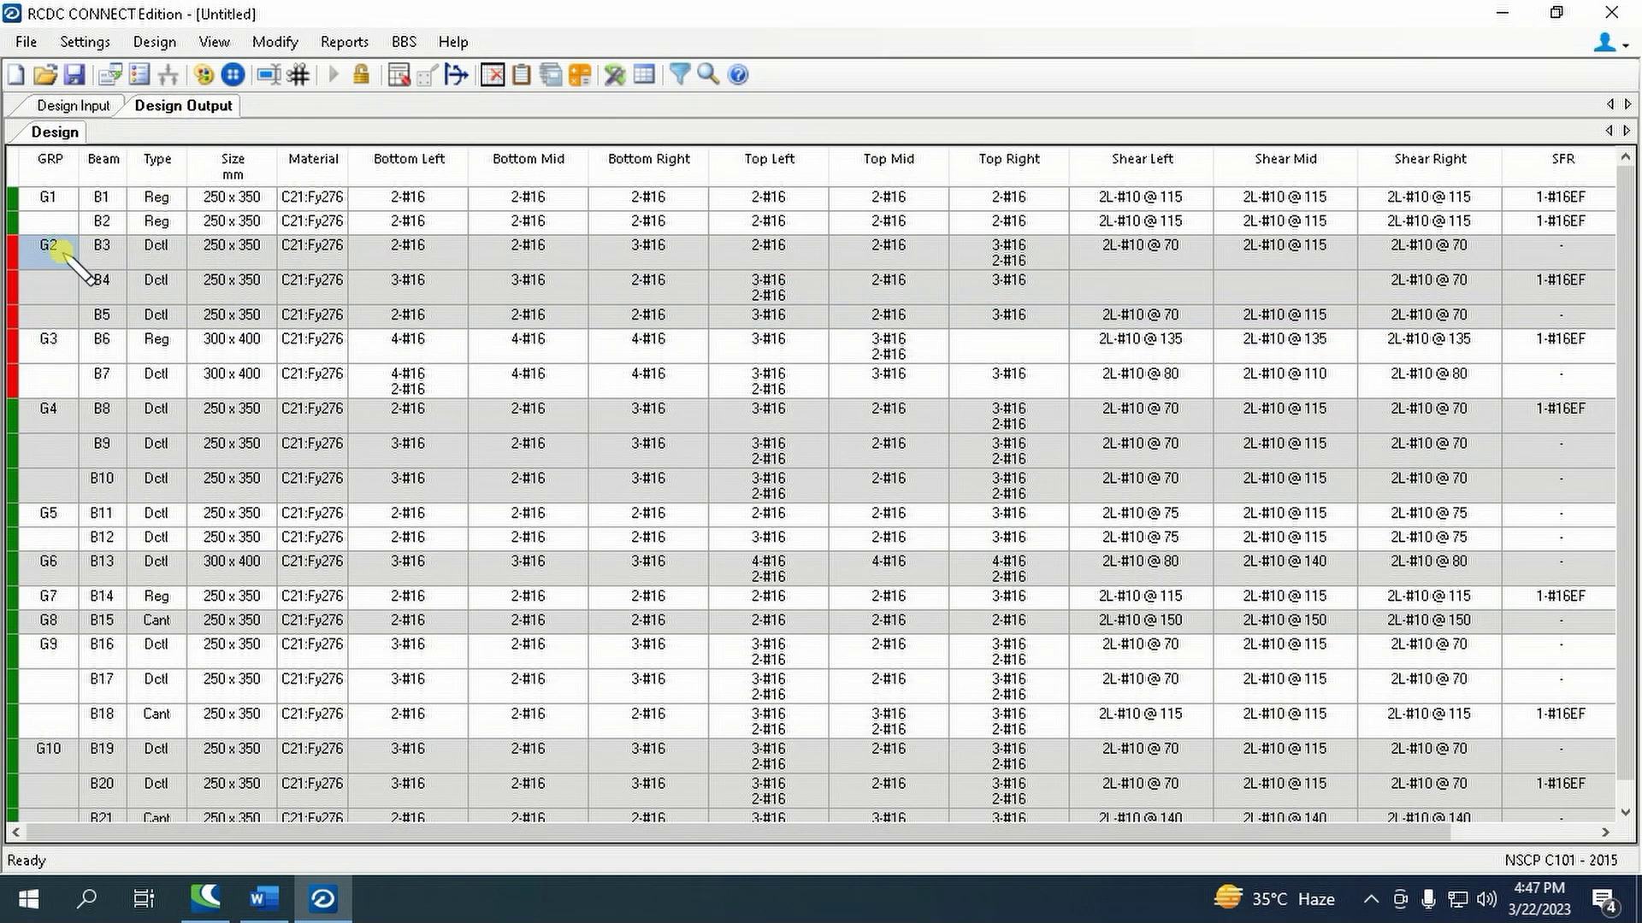
# - Open beam group G2 for redesign and set beam B3's width to 300 mm and depth to 400 mm
pyautogui.rightClick(61, 249)
pyautogui.click(131, 314)
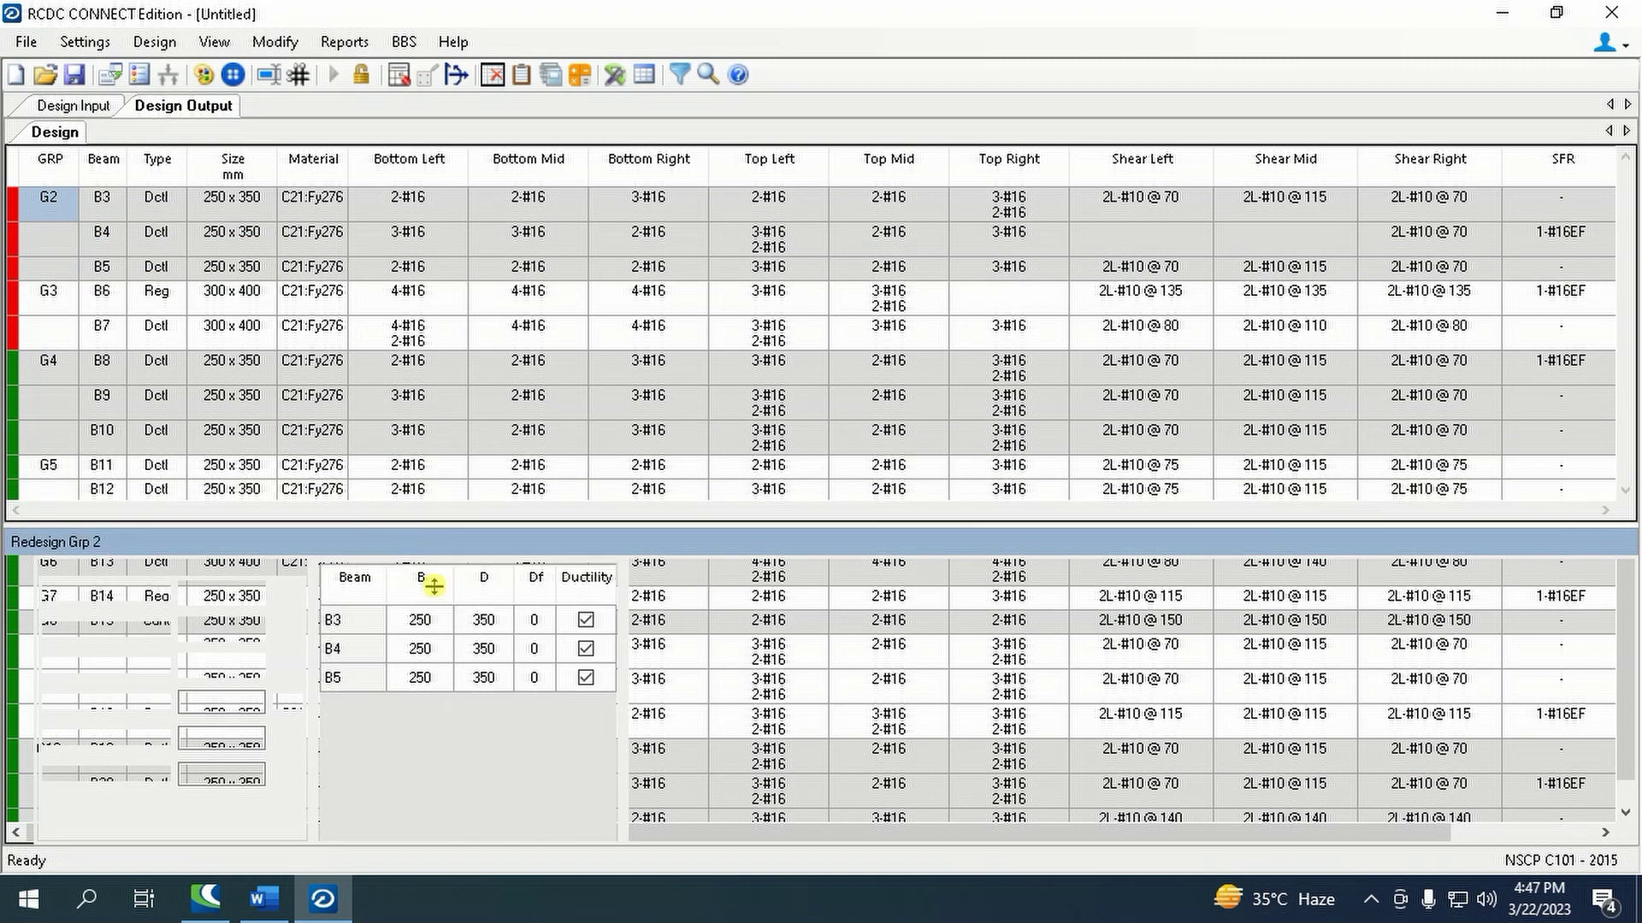
pyautogui.click(422, 618)
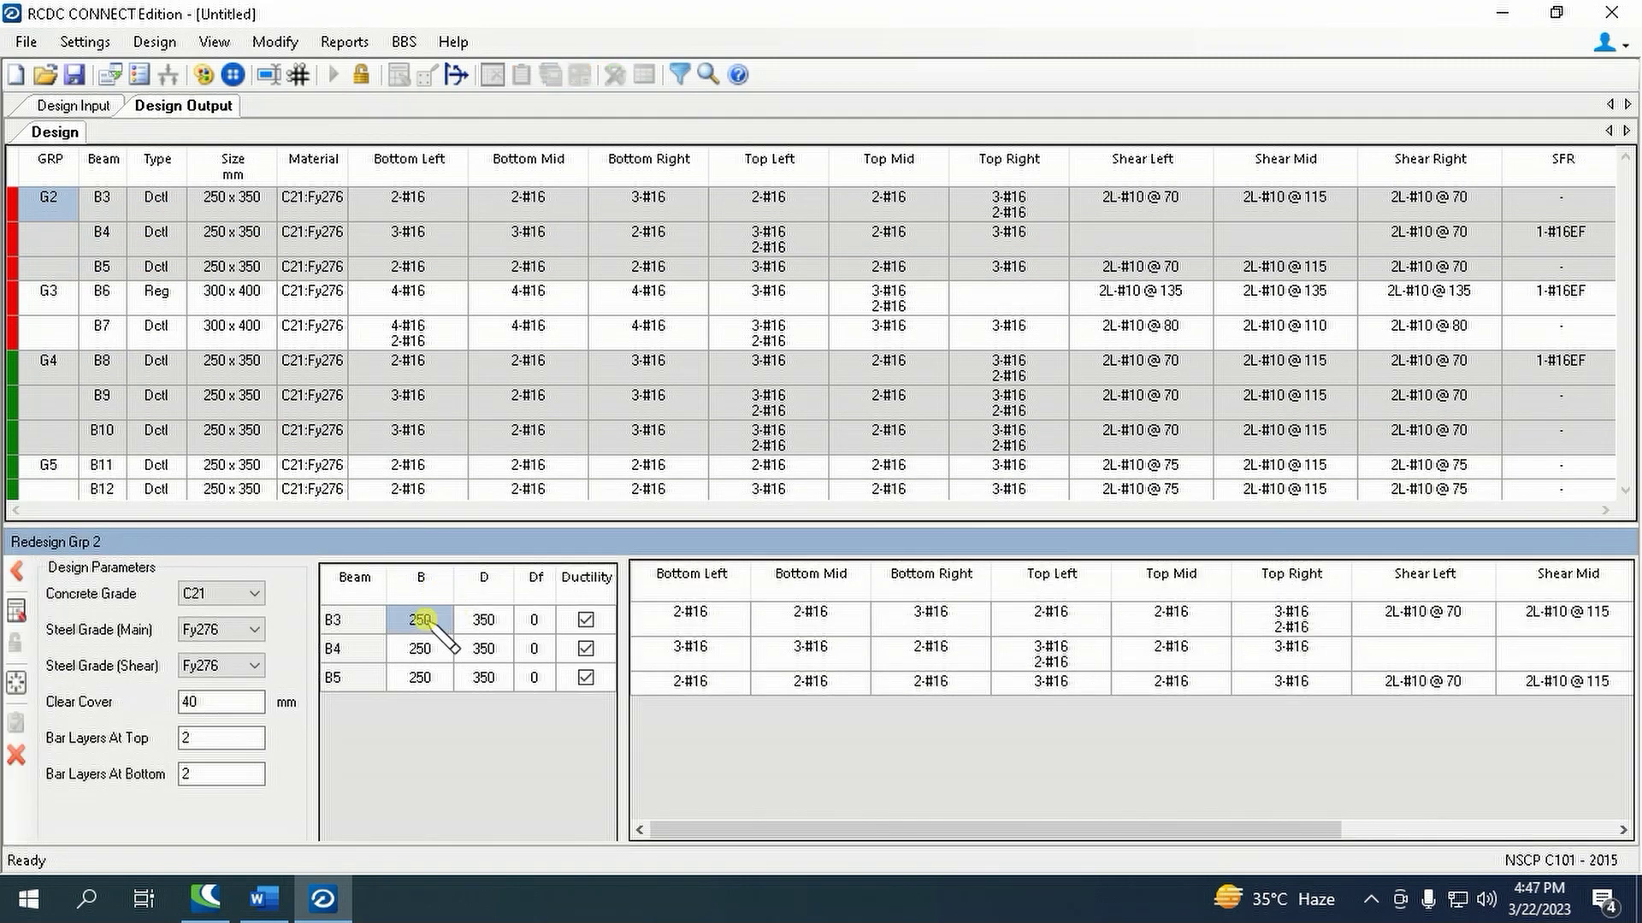
pyautogui.write('300')
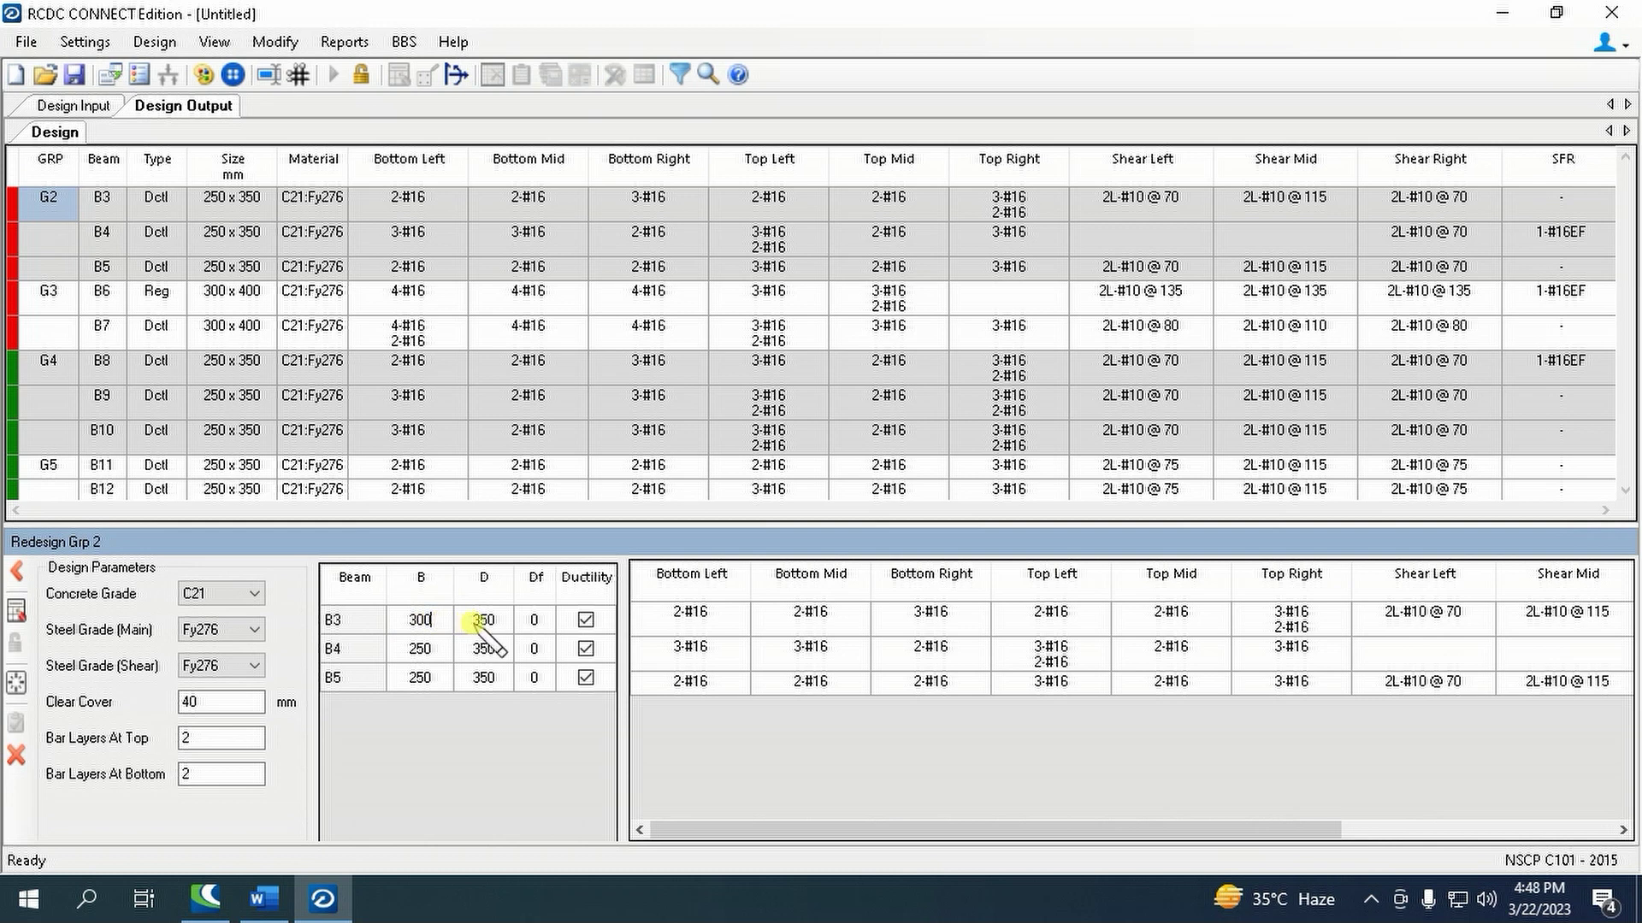
pyautogui.click(483, 618)
pyautogui.write('400')
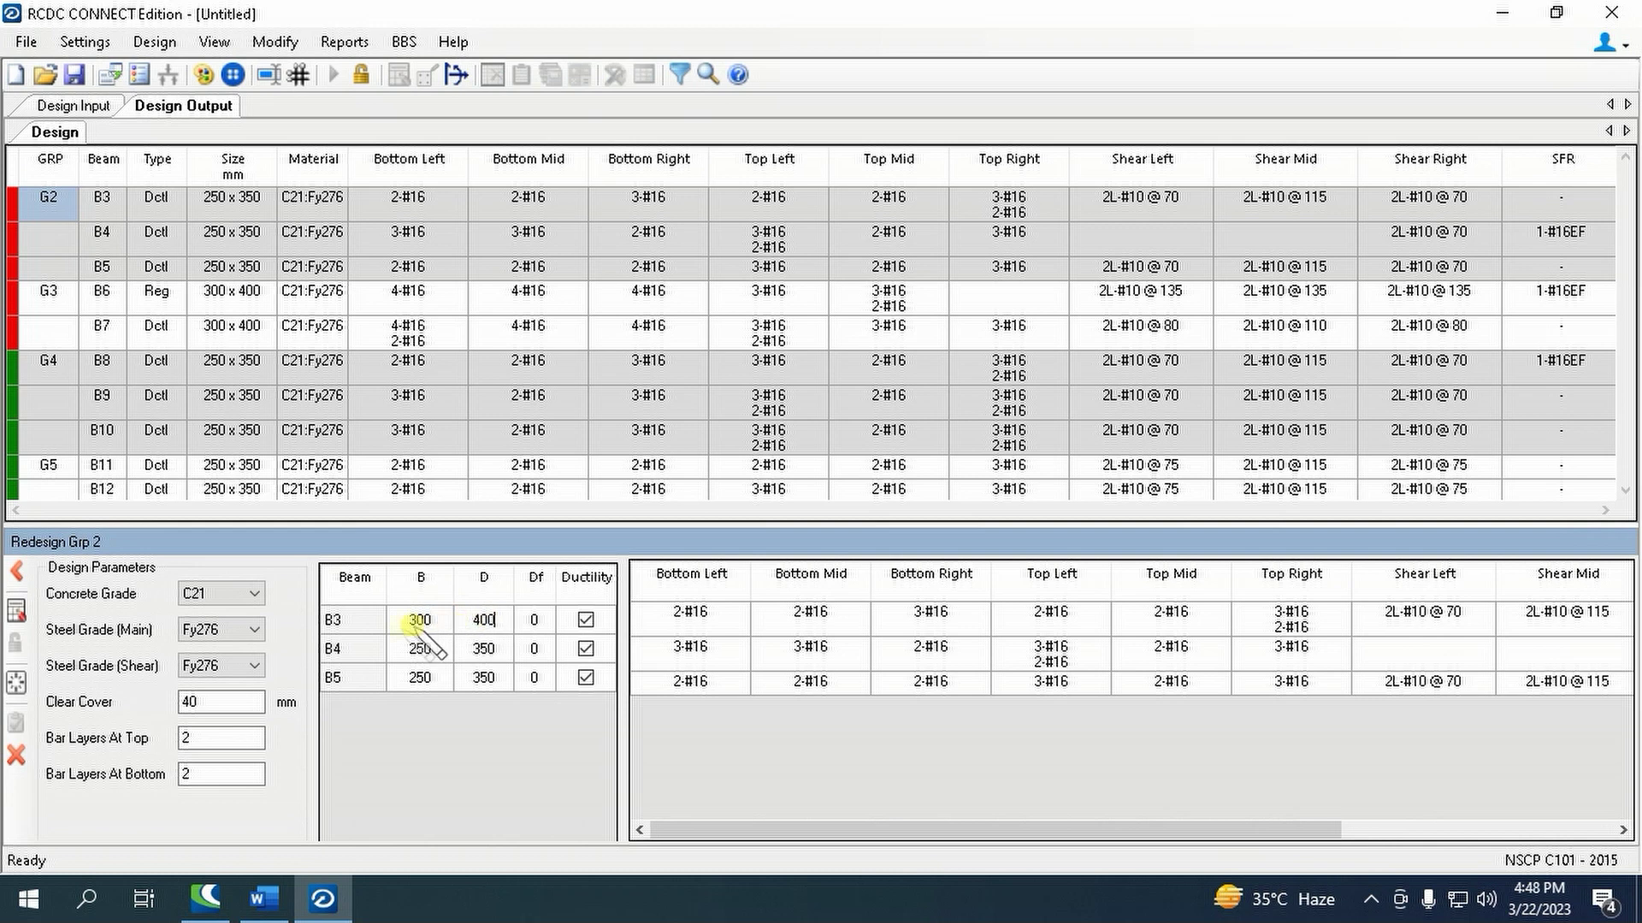
# - Copy the 300 x 400 mm size to beams B4 and B5, then redesign group G2 and apply the new design
pyautogui.moveTo(405, 630); pyautogui.dragTo(473, 667)
pyautogui.rightClick(469, 625)
pyautogui.click(522, 640)
pyautogui.rightClick(484, 678)
pyautogui.click(541, 725)
pyautogui.click(16, 610)
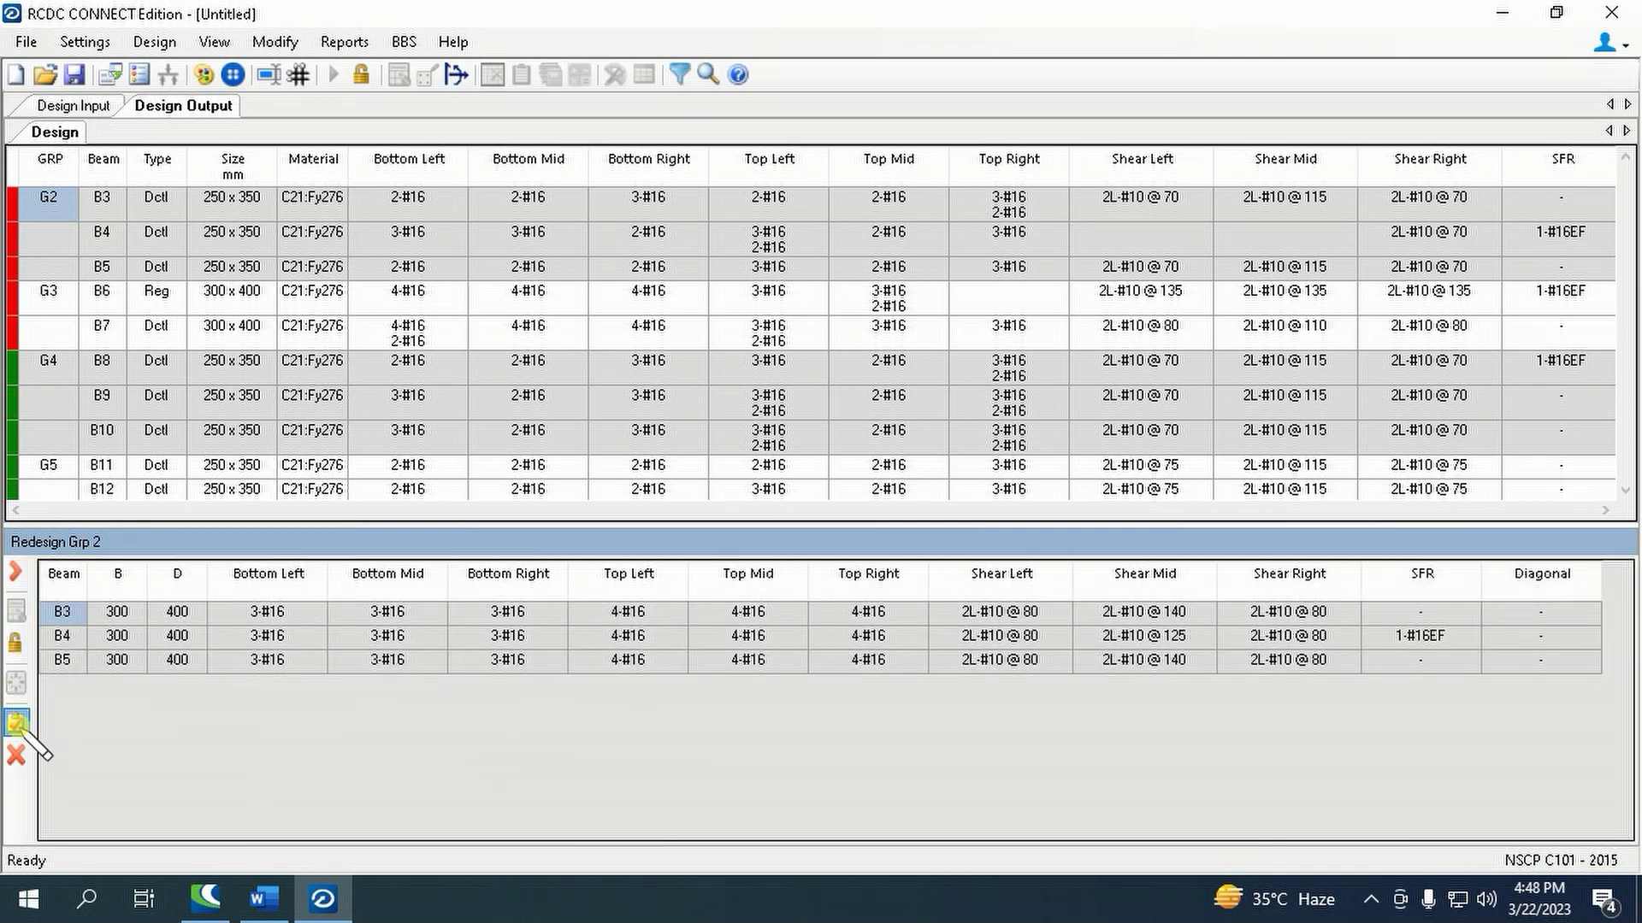
pyautogui.click(16, 725)
# - Locate beam group G3 in the layout and open the group for redesign
pyautogui.click(214, 328)
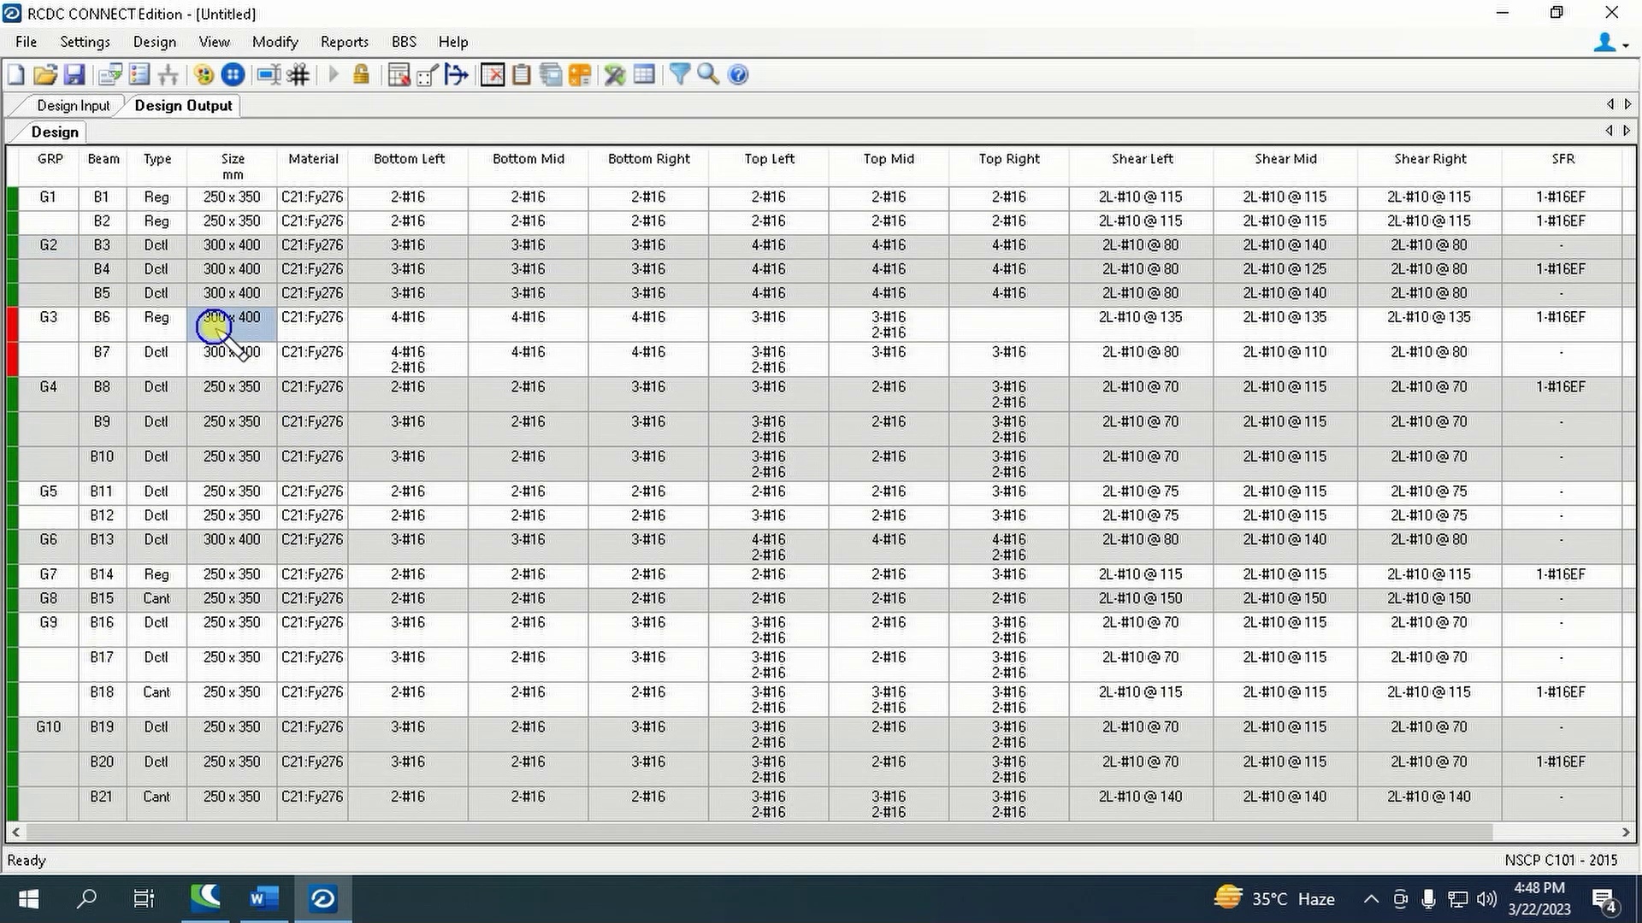
pyautogui.click(73, 105)
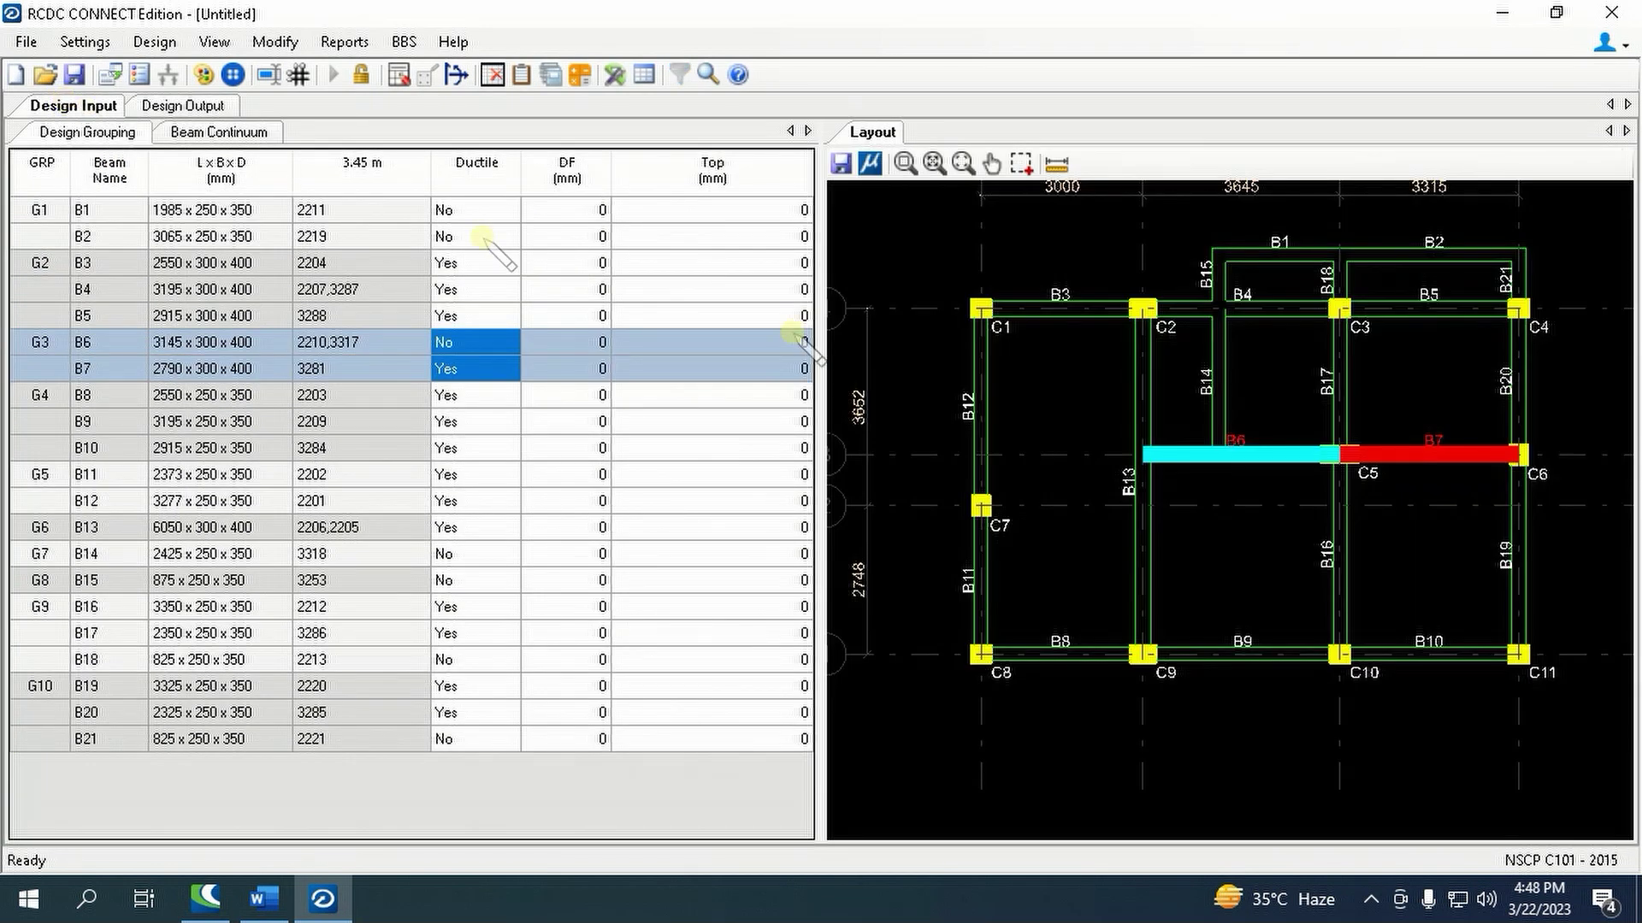
pyautogui.scroll(2, 1381, 459)
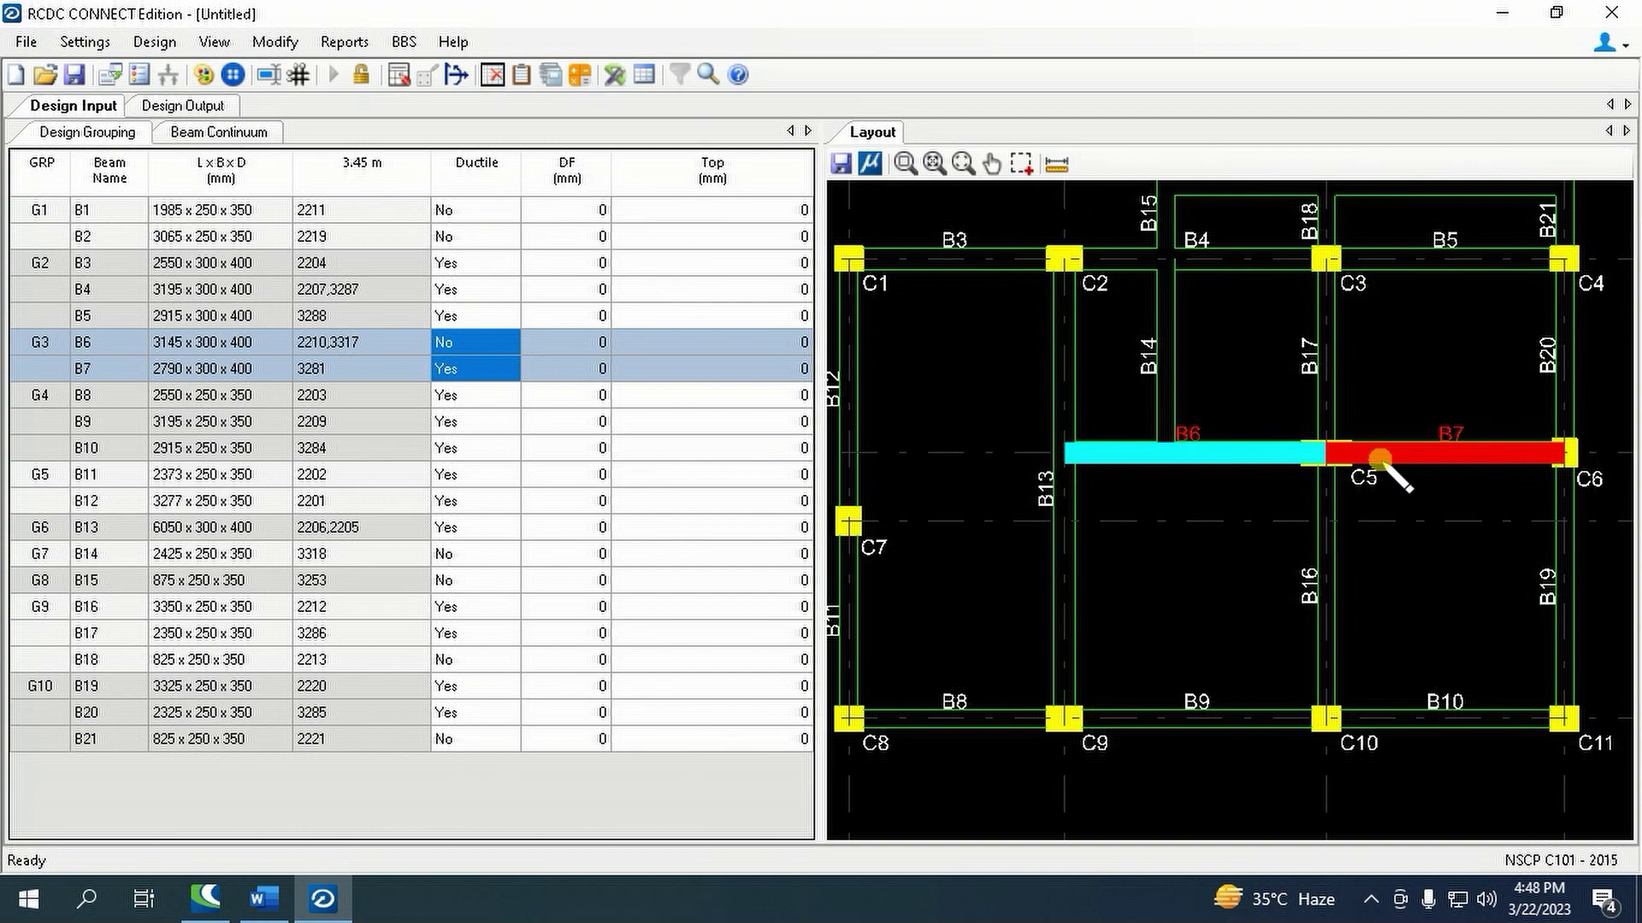
pyautogui.click(186, 106)
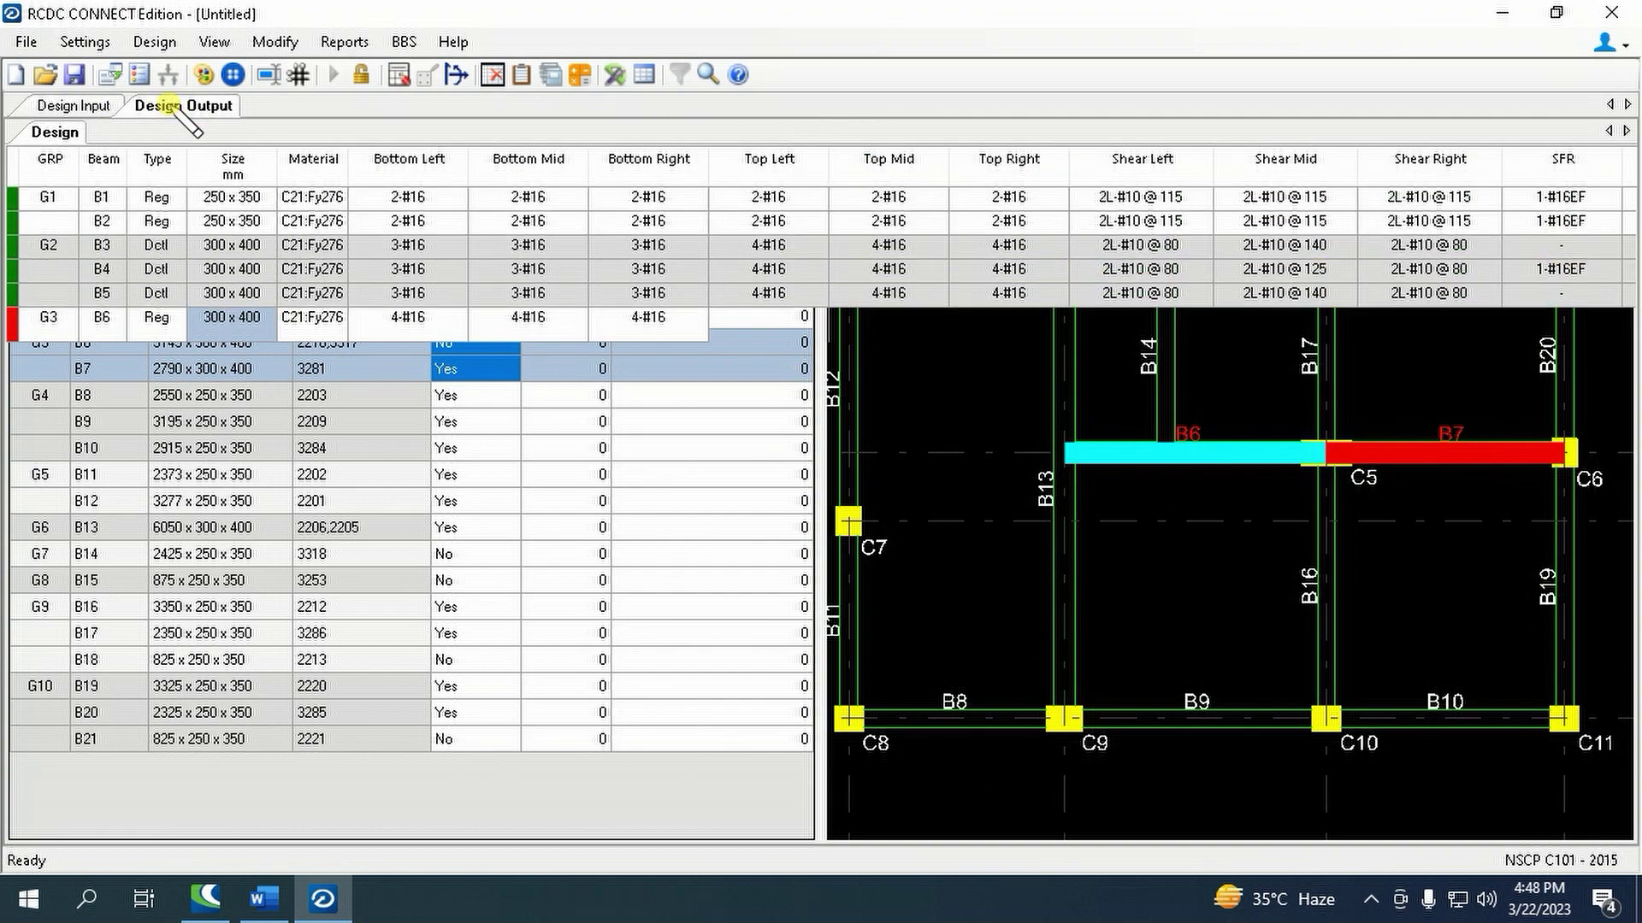
pyautogui.rightClick(236, 321)
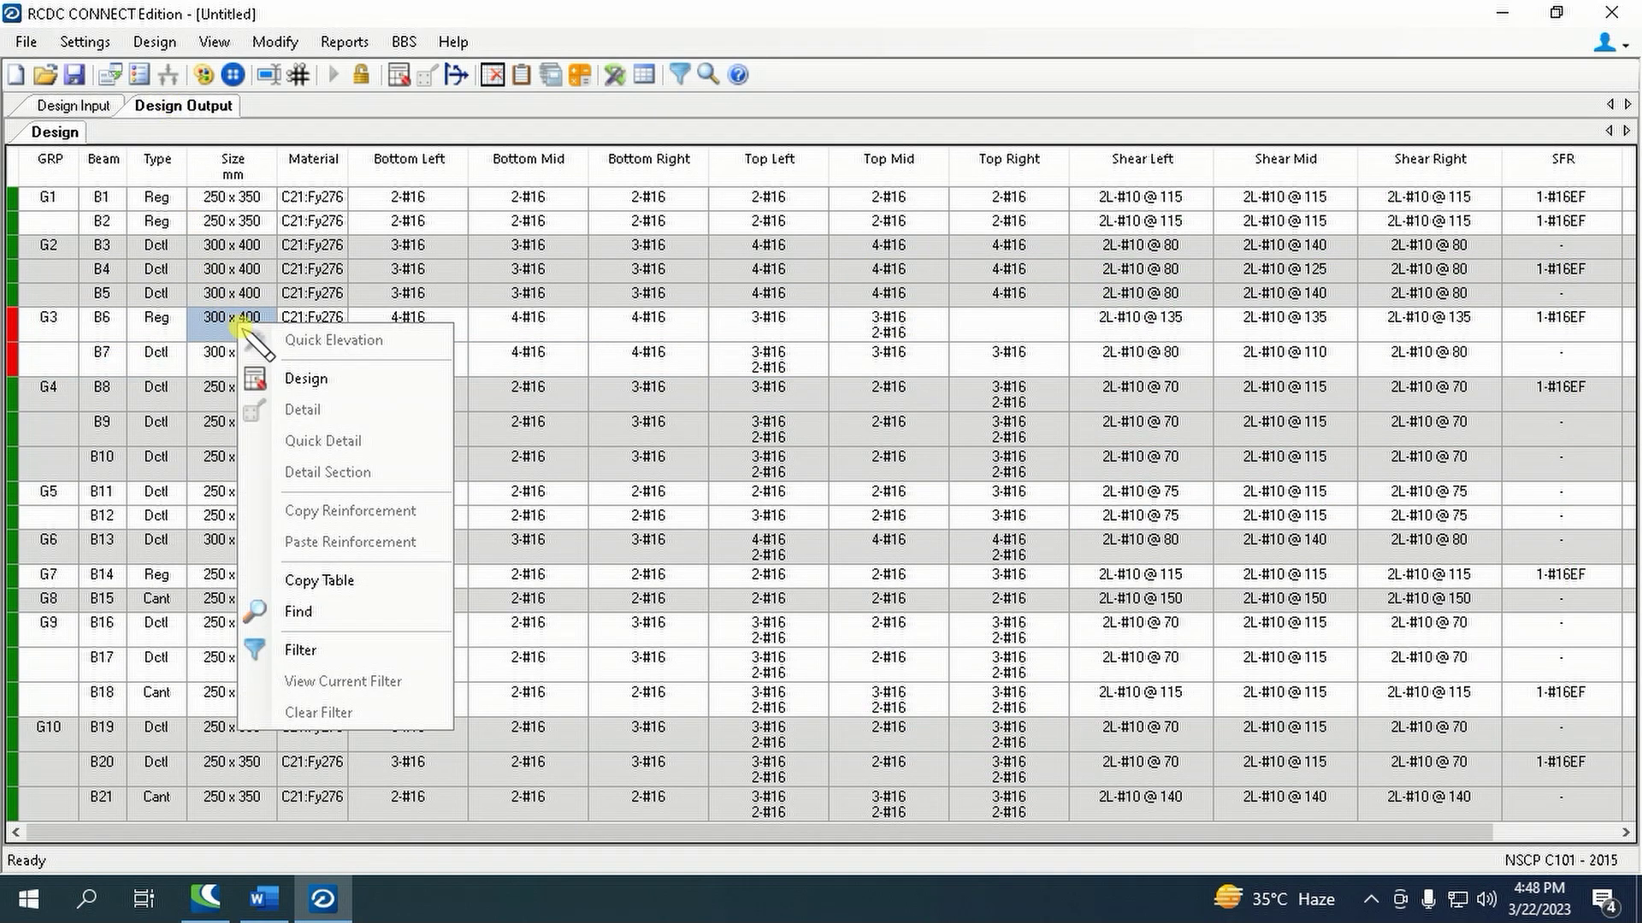
pyautogui.click(301, 378)
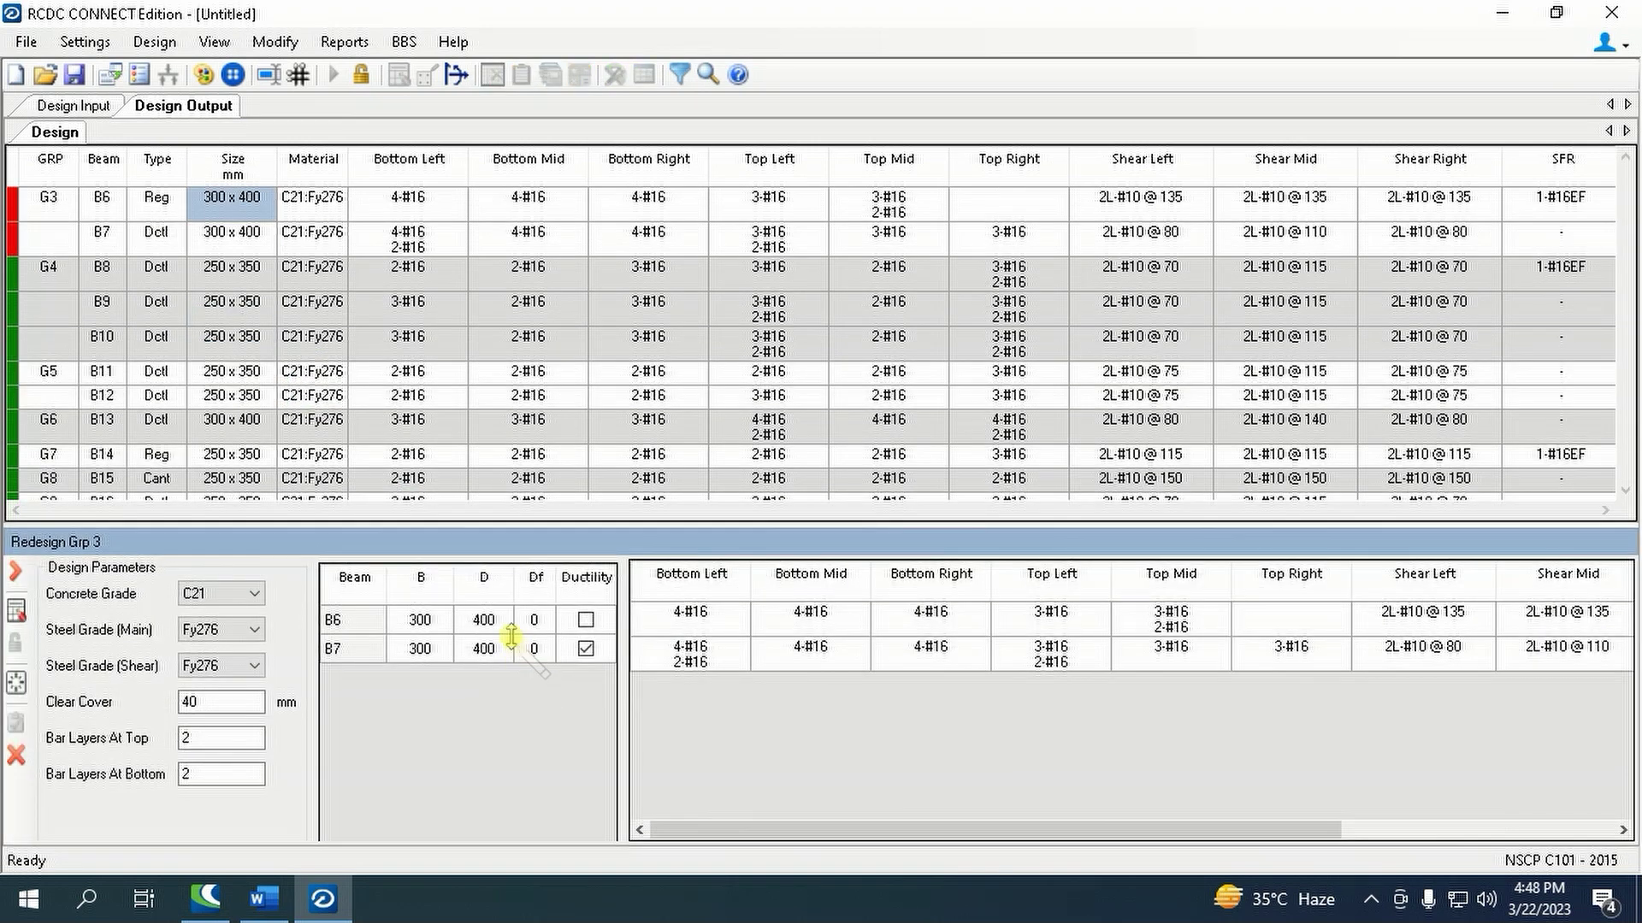
# - Set the depth of beams B6 and B7 to 450 mm, then redesign group G3 and apply the new design
pyautogui.click(484, 619)
pyautogui.write('45')
pyautogui.click(483, 649)
pyautogui.write('45')
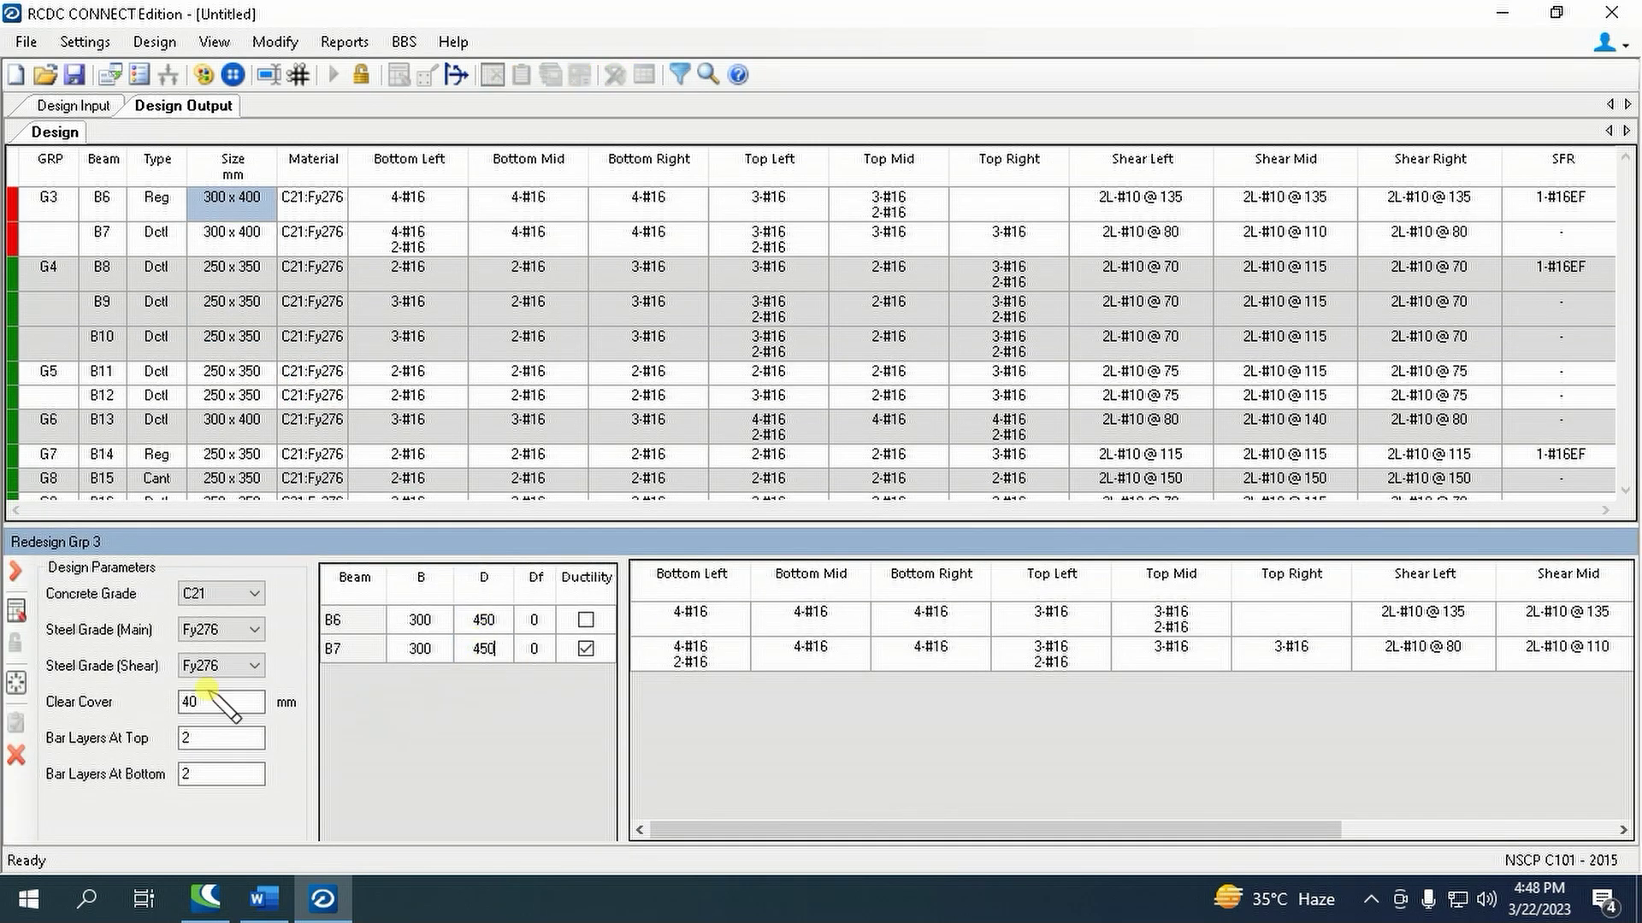
pyautogui.click(15, 609)
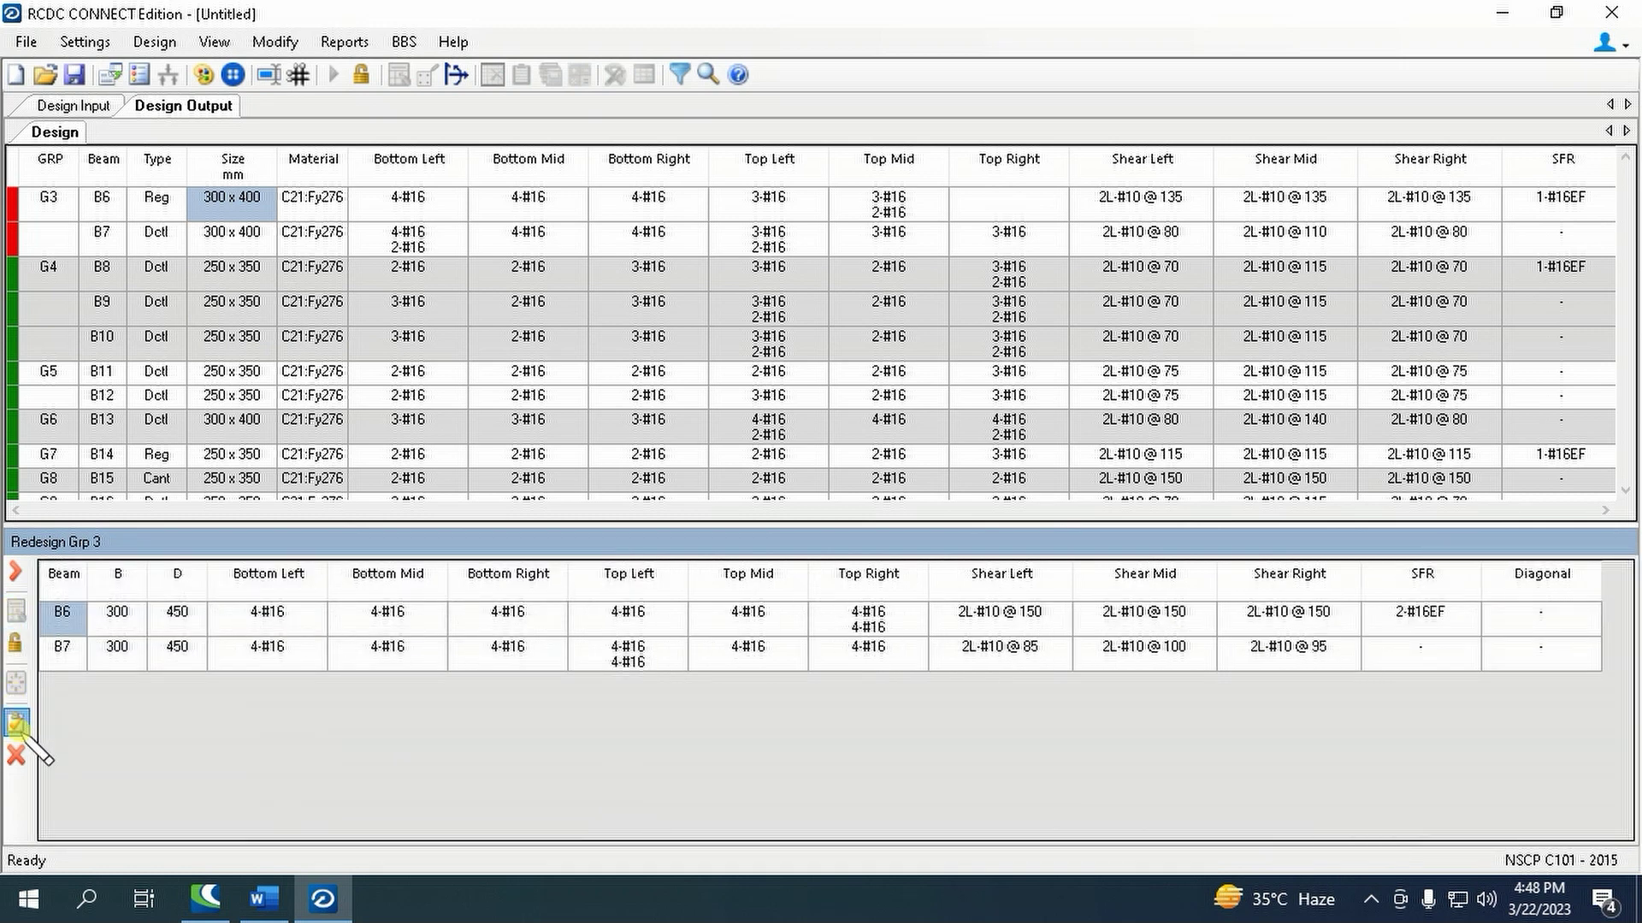
pyautogui.click(17, 729)
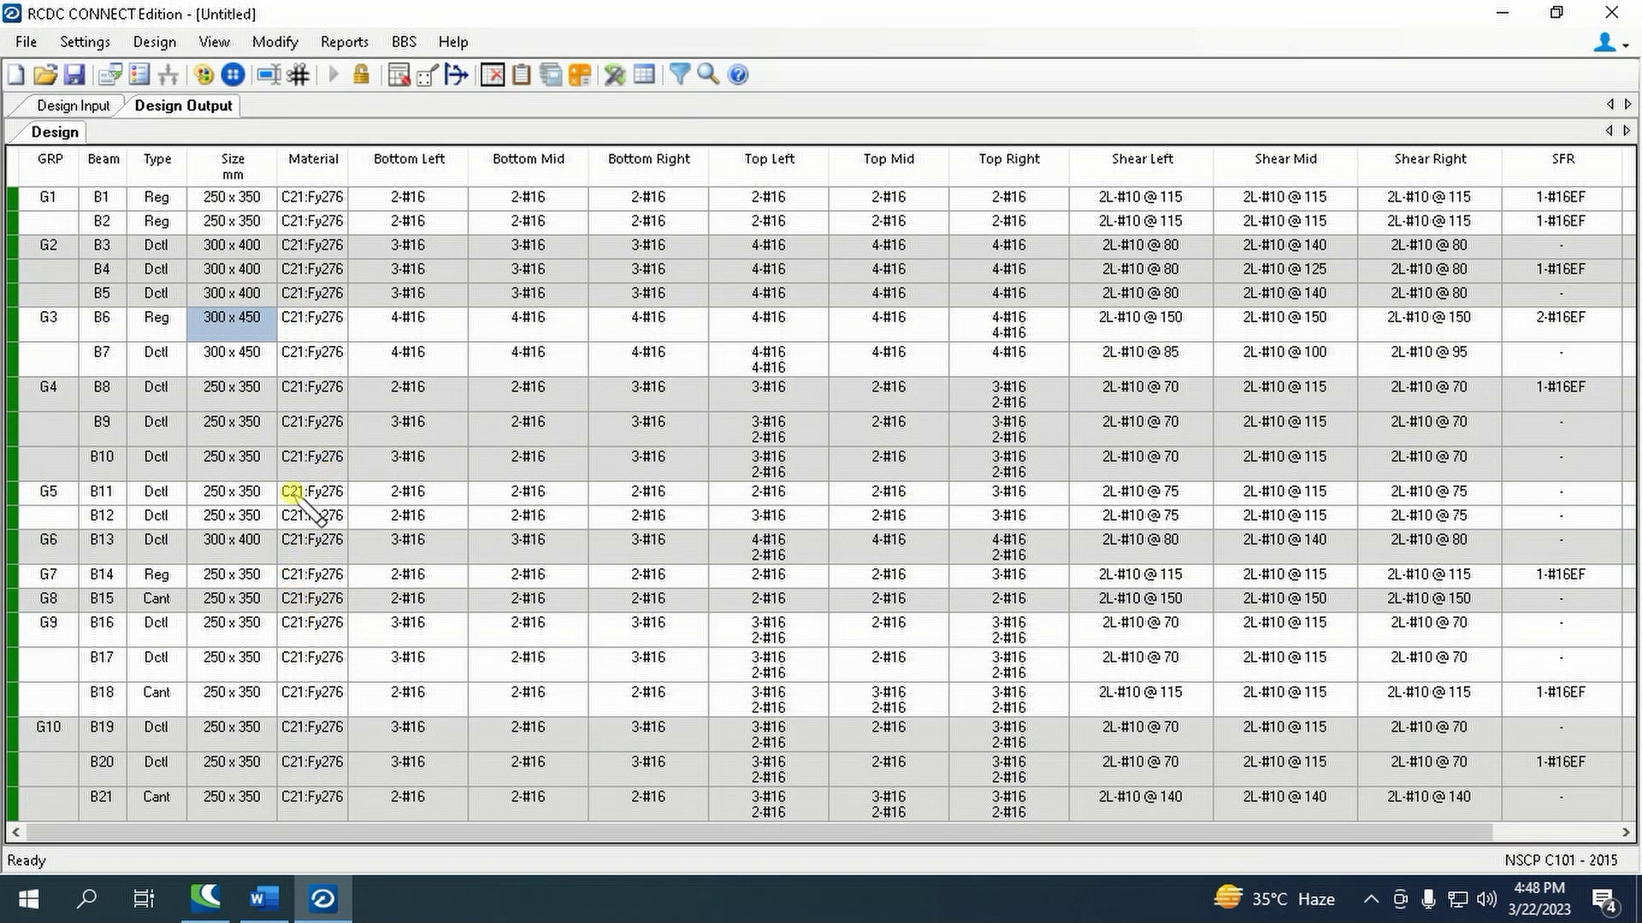
# - Update the analysis file with the revised beam sizes as revision R0
pyautogui.click(26, 41)
pyautogui.click(82, 282)
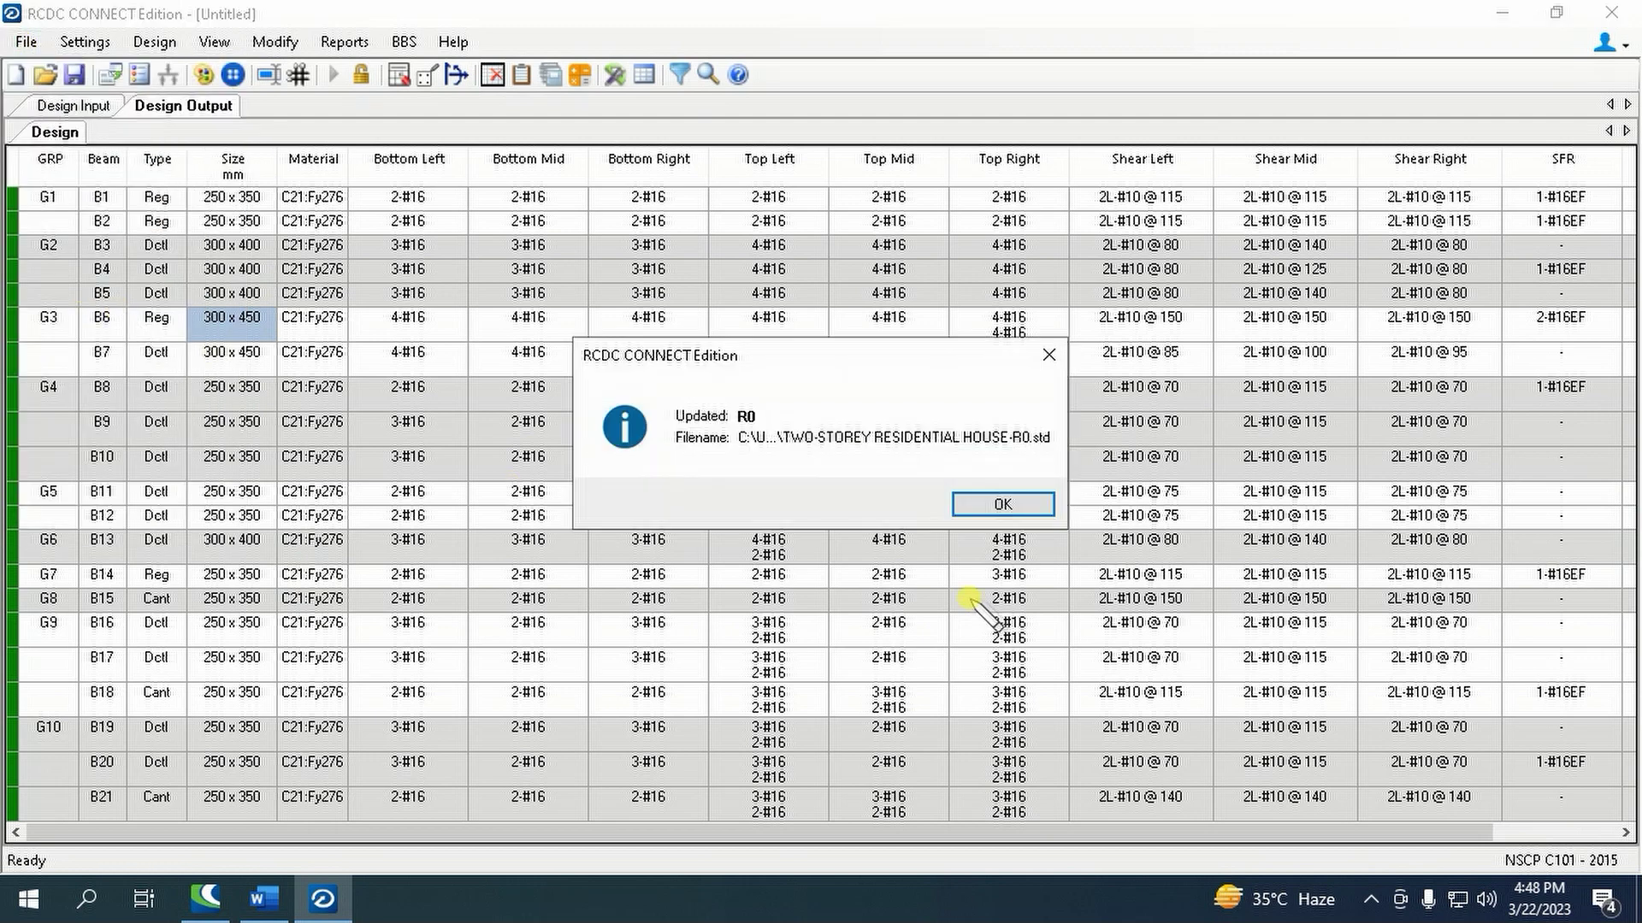
pyautogui.click(1001, 502)
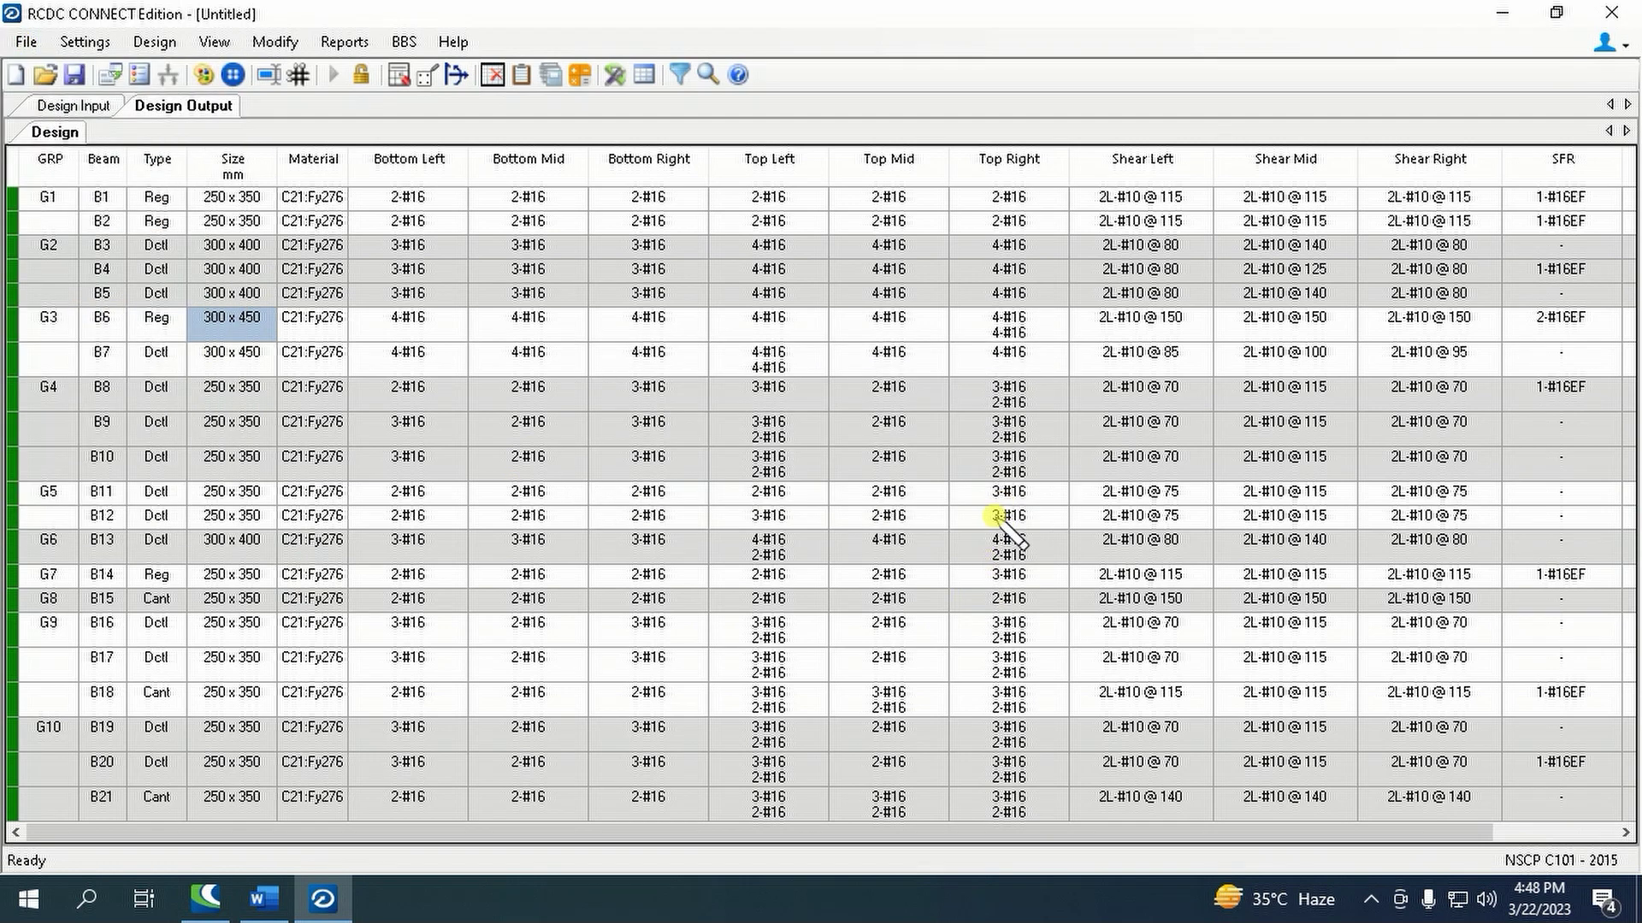
# - Close RCDC and launch STAAD.Pro CONNECT Edition
pyautogui.click(1610, 12)
pyautogui.click(867, 538)
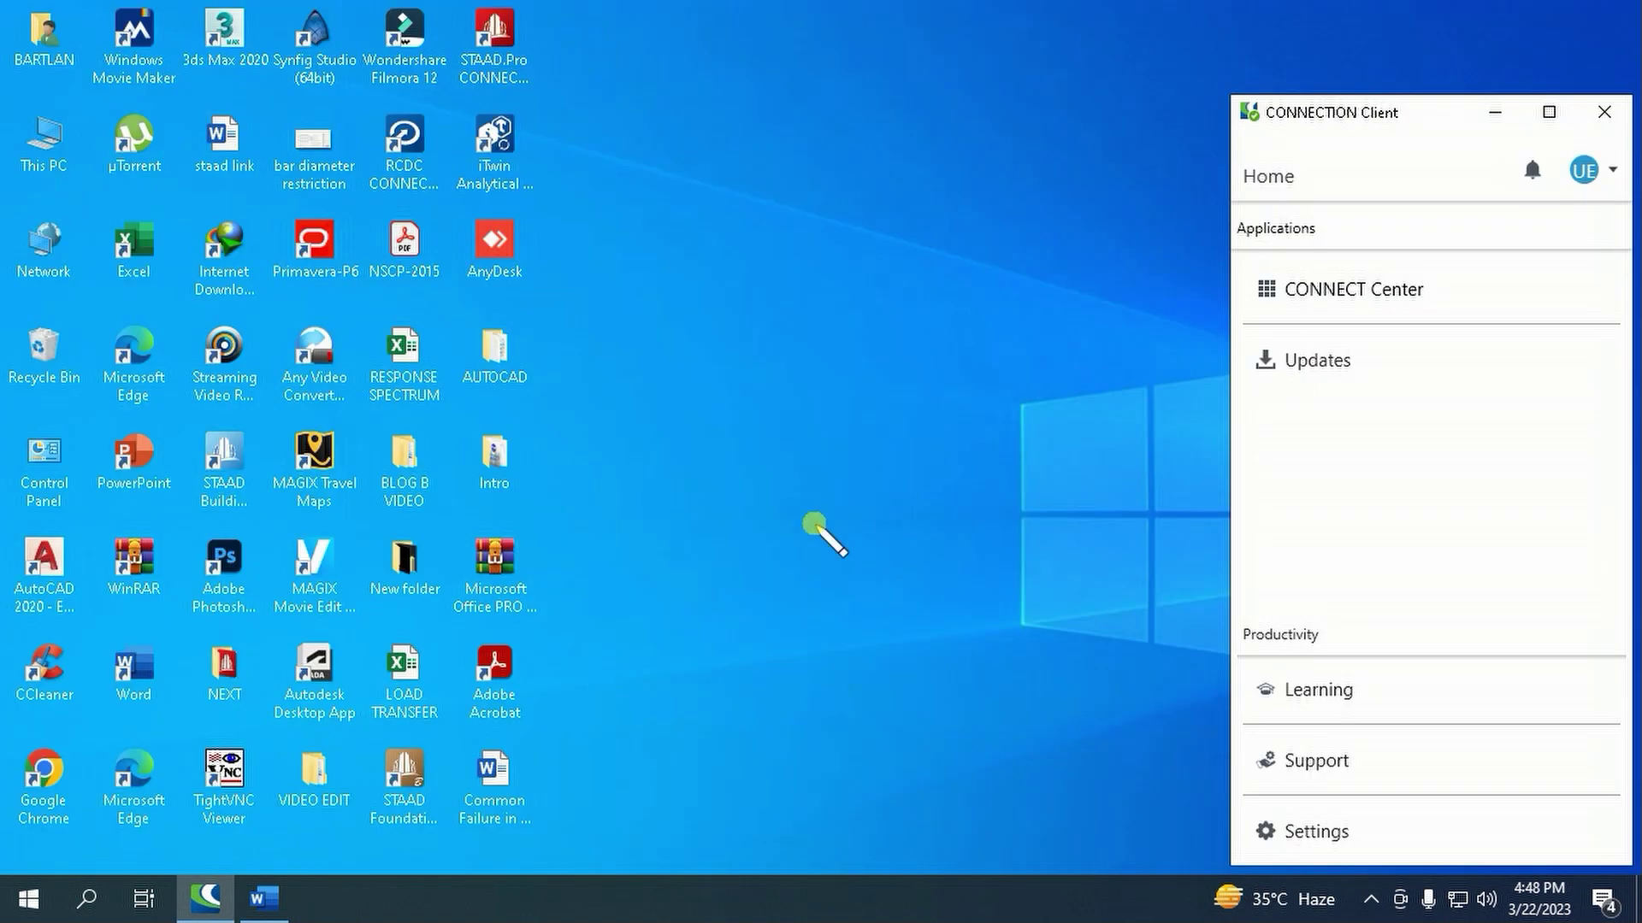
pyautogui.click(485, 49)
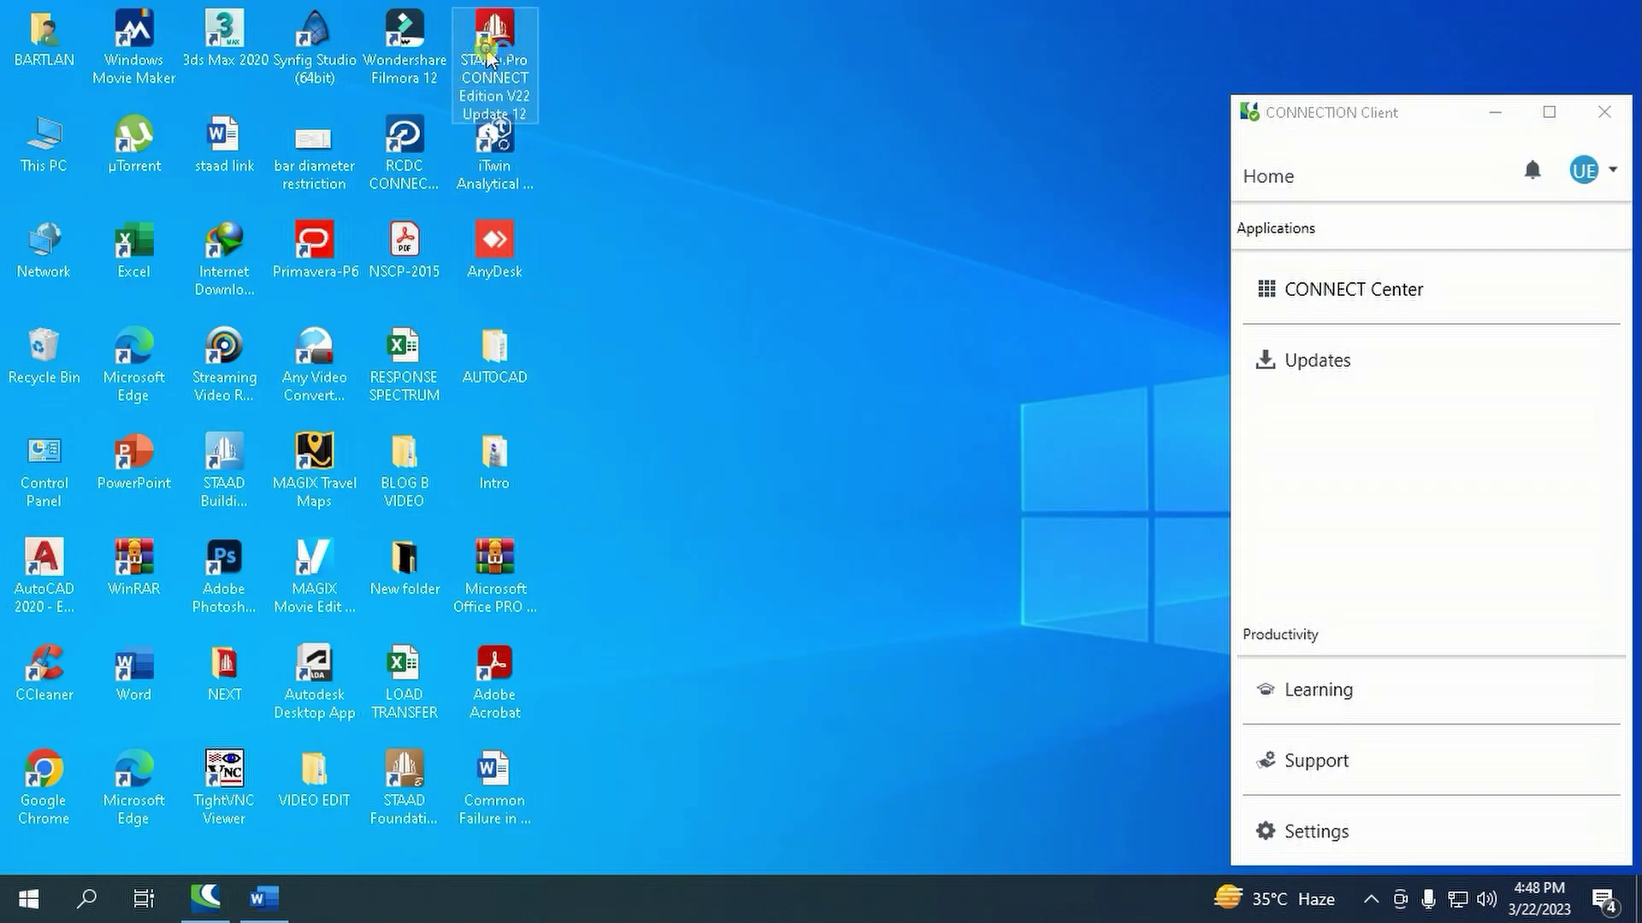
pyautogui.doubleClick(489, 51)
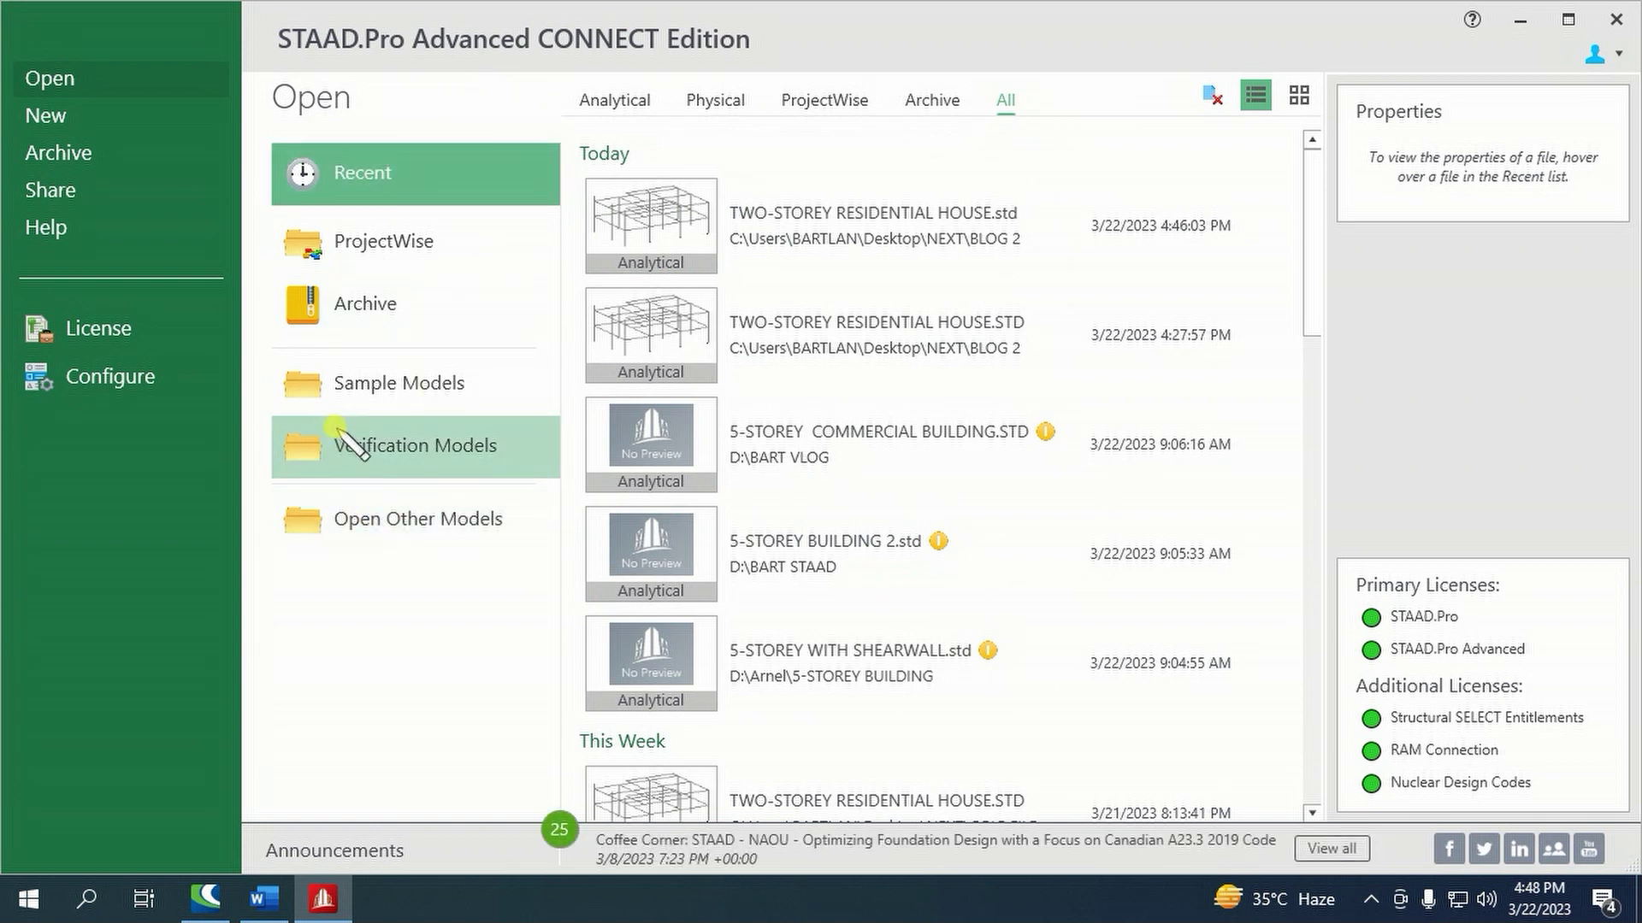
# - Browse for other models and delete the old TWO-STOREY RESIDENTIAL HOUSE file from the BLOG 2 folder
pyautogui.click(408, 522)
pyautogui.click(407, 175)
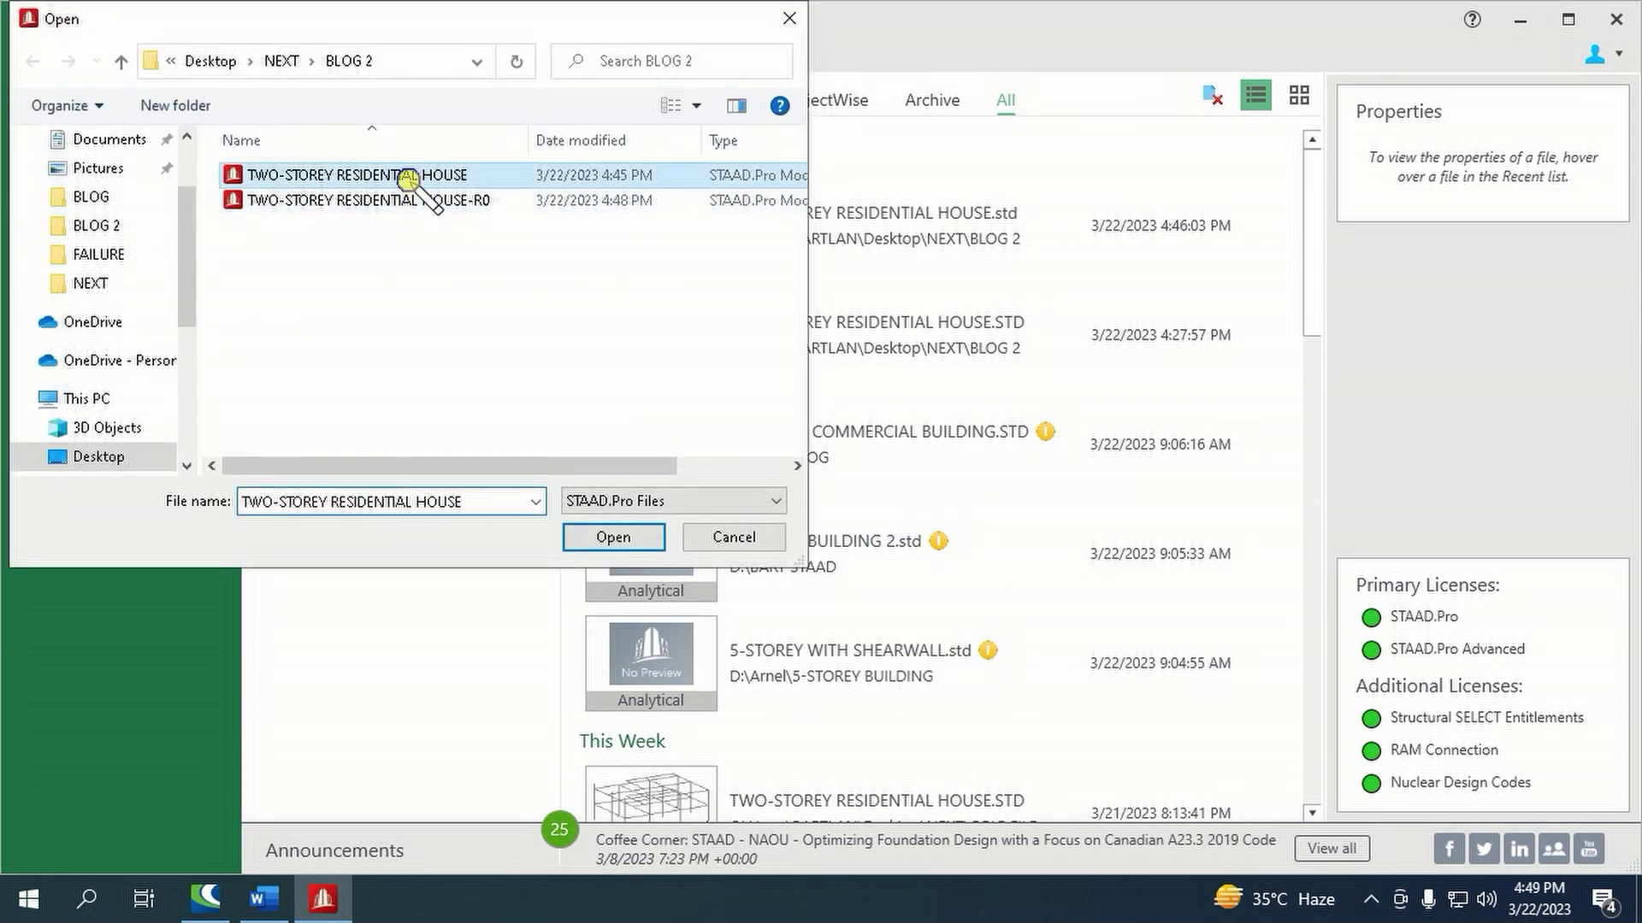
pyautogui.click(410, 178)
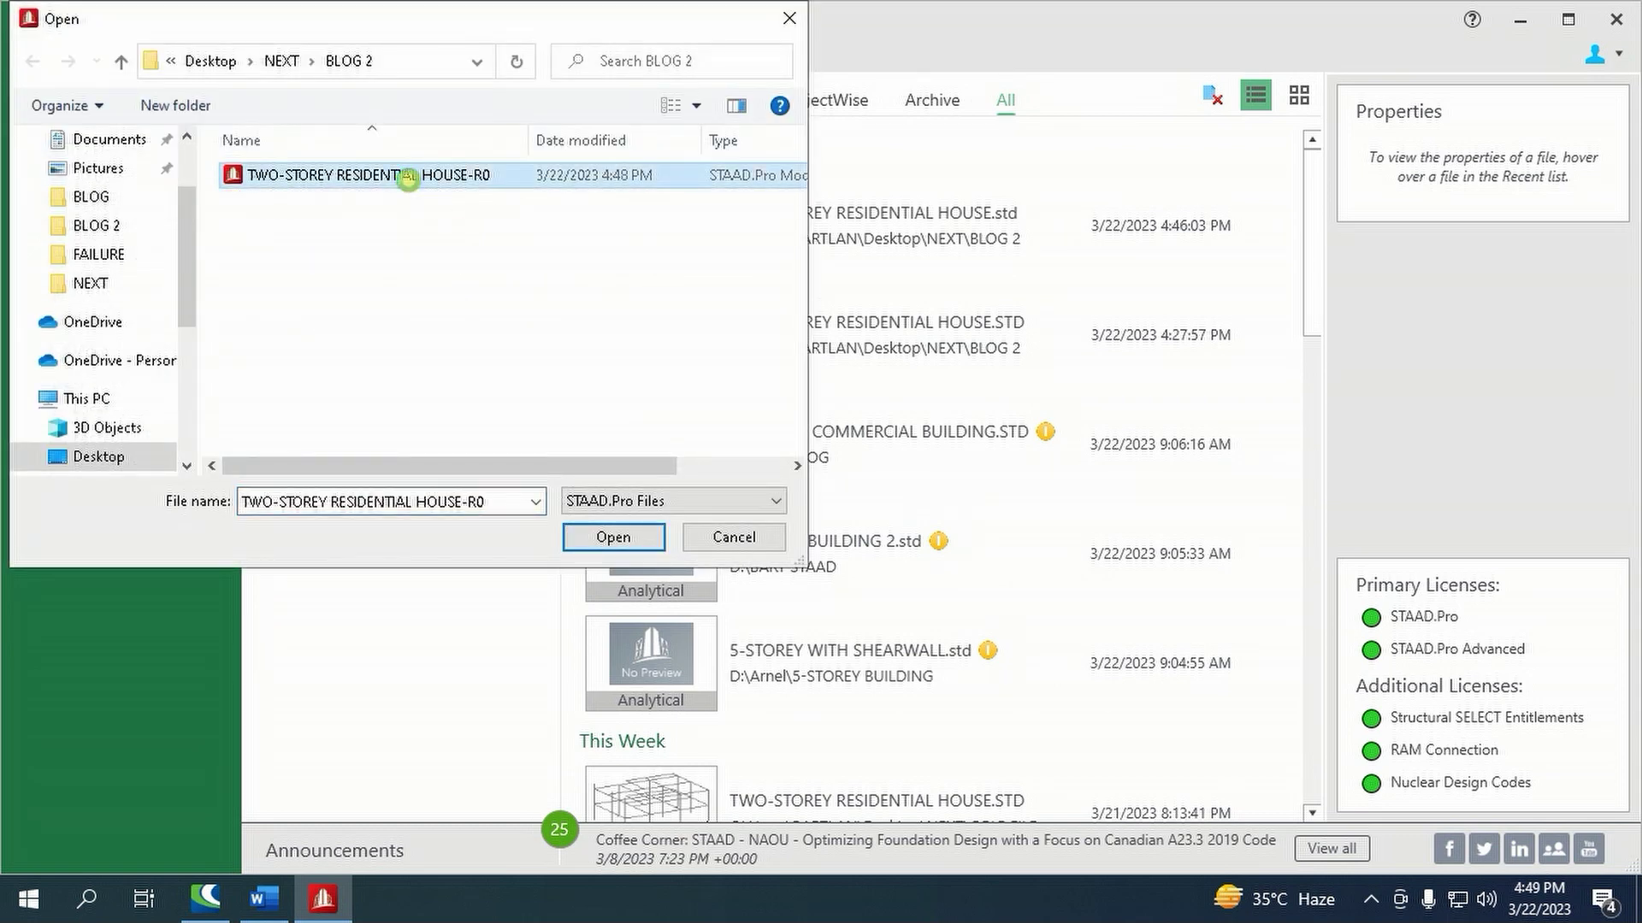
# - Rename the R0 revision file as TWO-STOREY RESIDENTIAL HOUSE and open it
pyautogui.rightClick(410, 179)
pyautogui.click(474, 664)
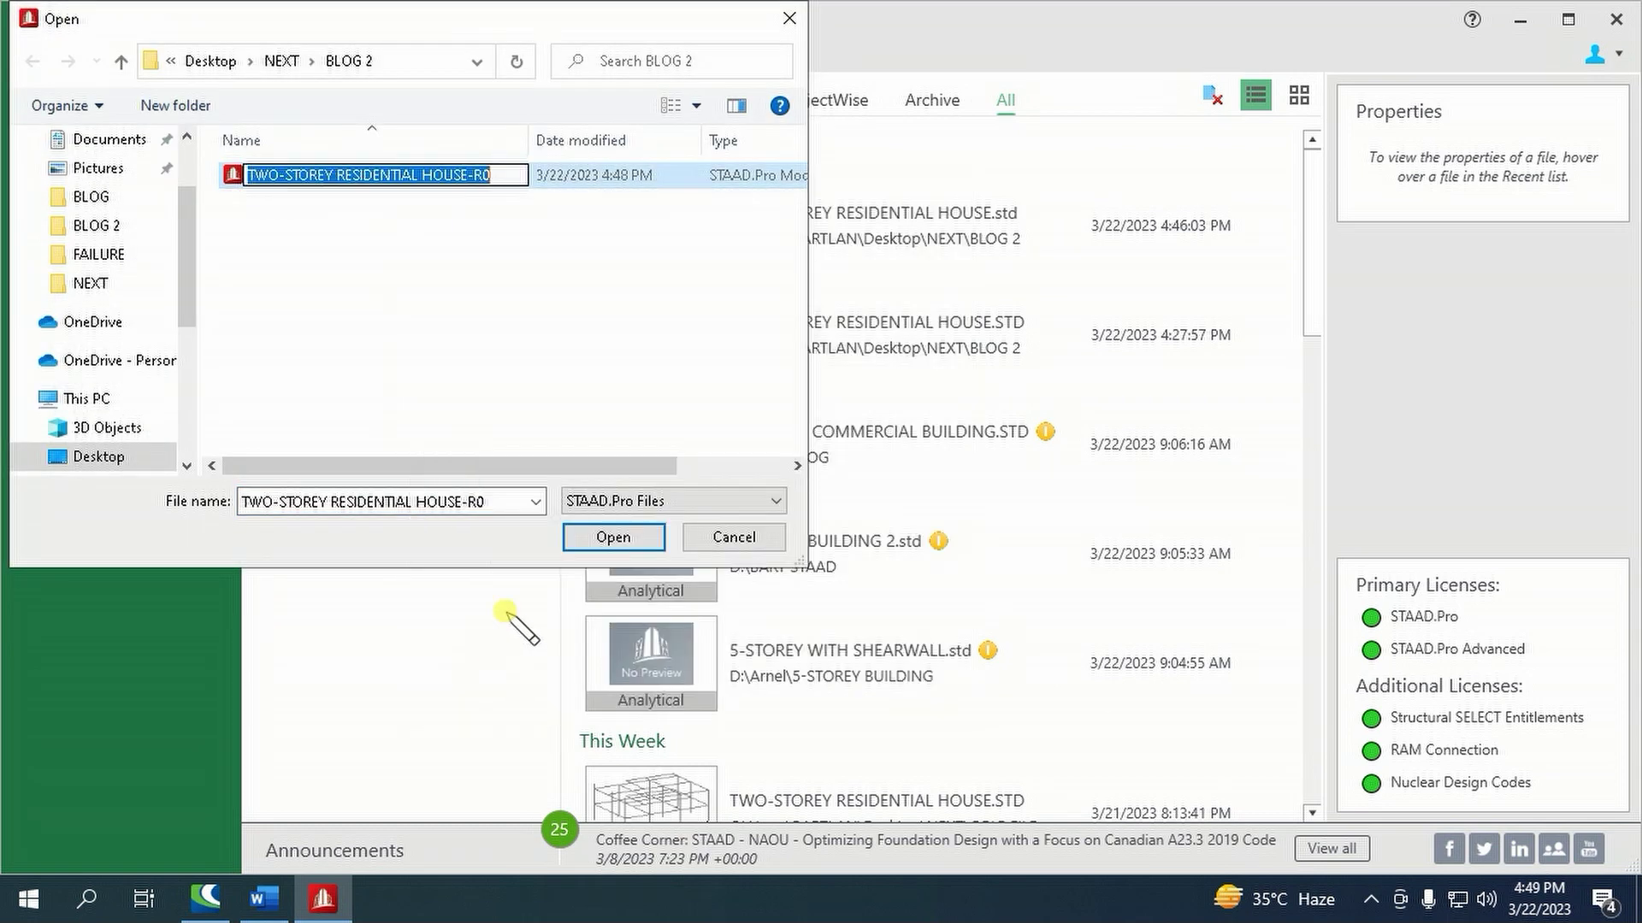
pyautogui.click(498, 174)
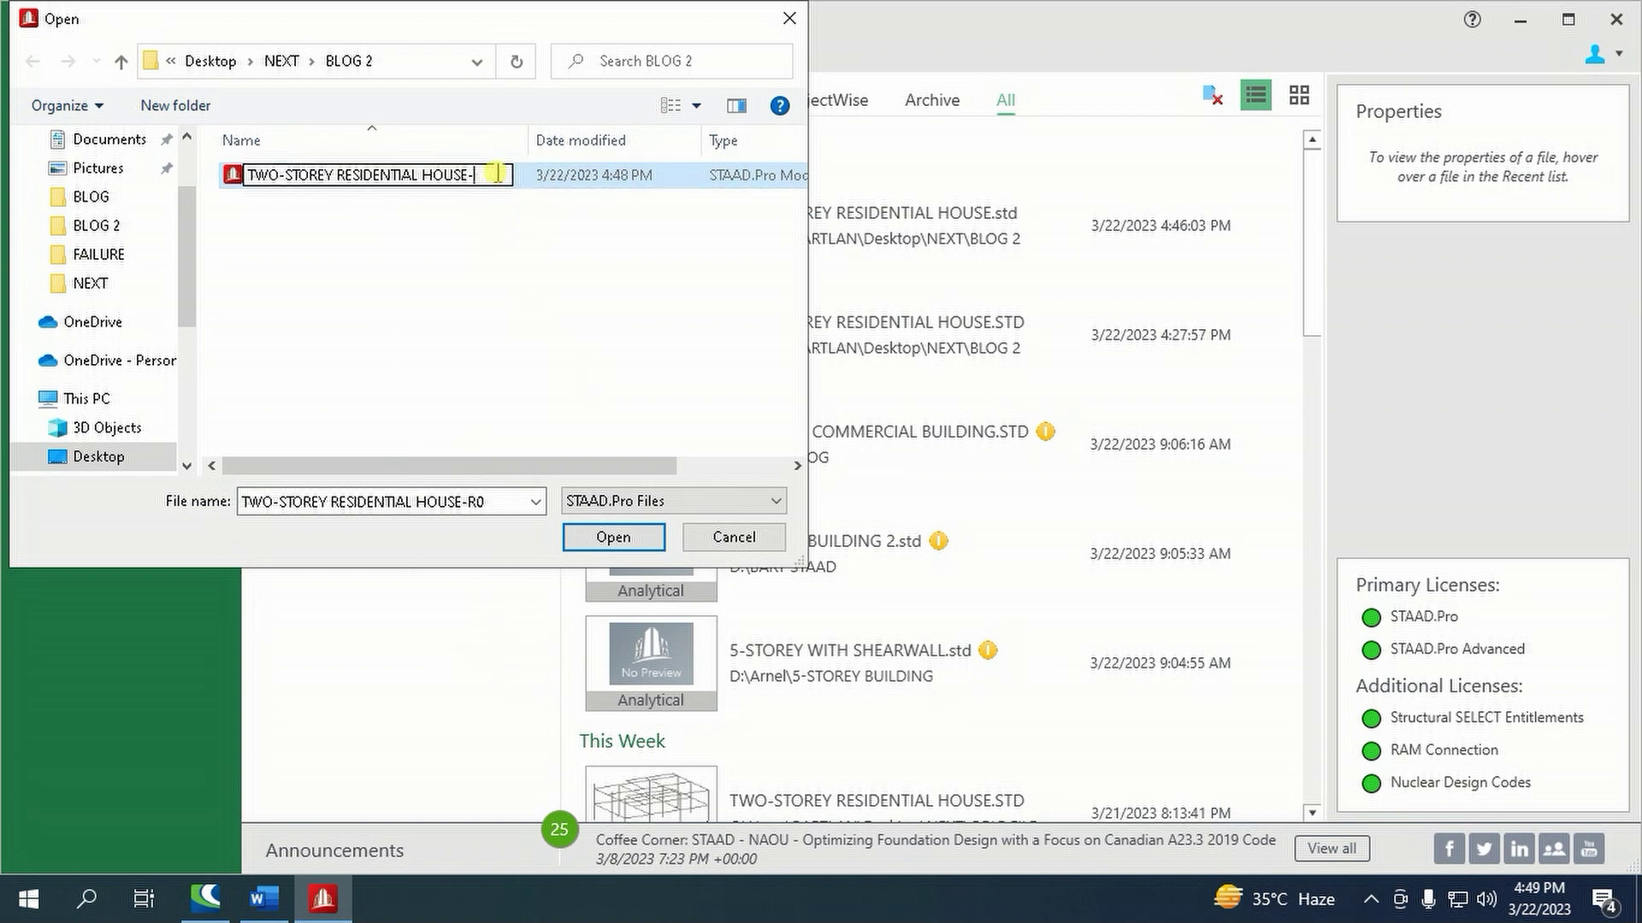
pyautogui.press('Return')
pyautogui.doubleClick(432, 183)
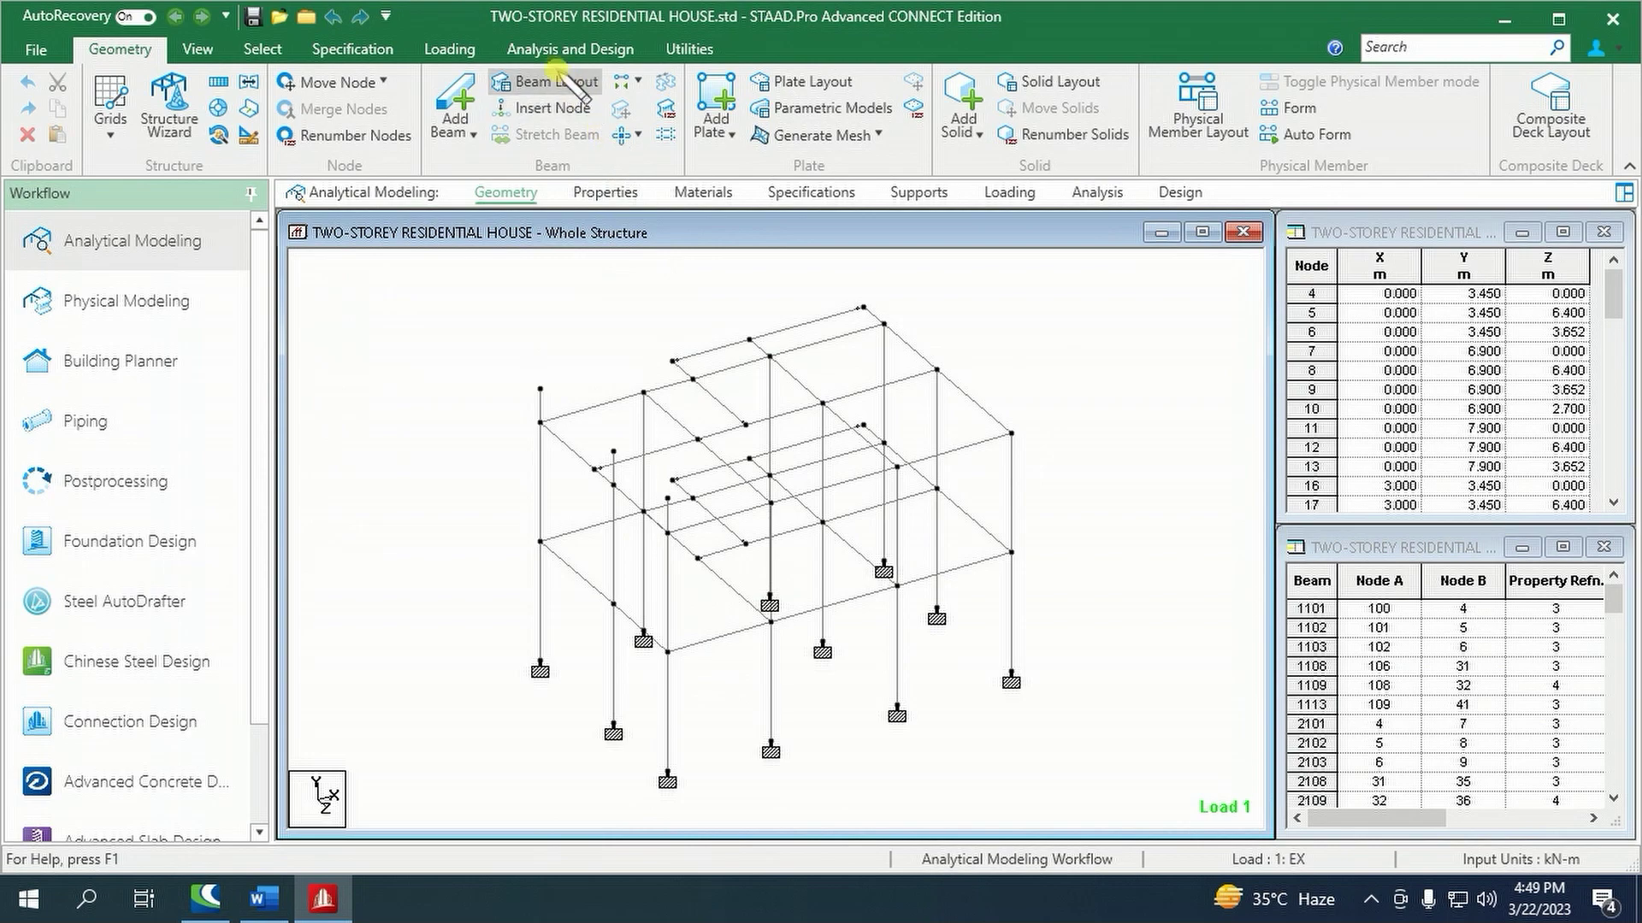
# - Run the analysis of the updated house model and close the analysis report window
pyautogui.click(570, 49)
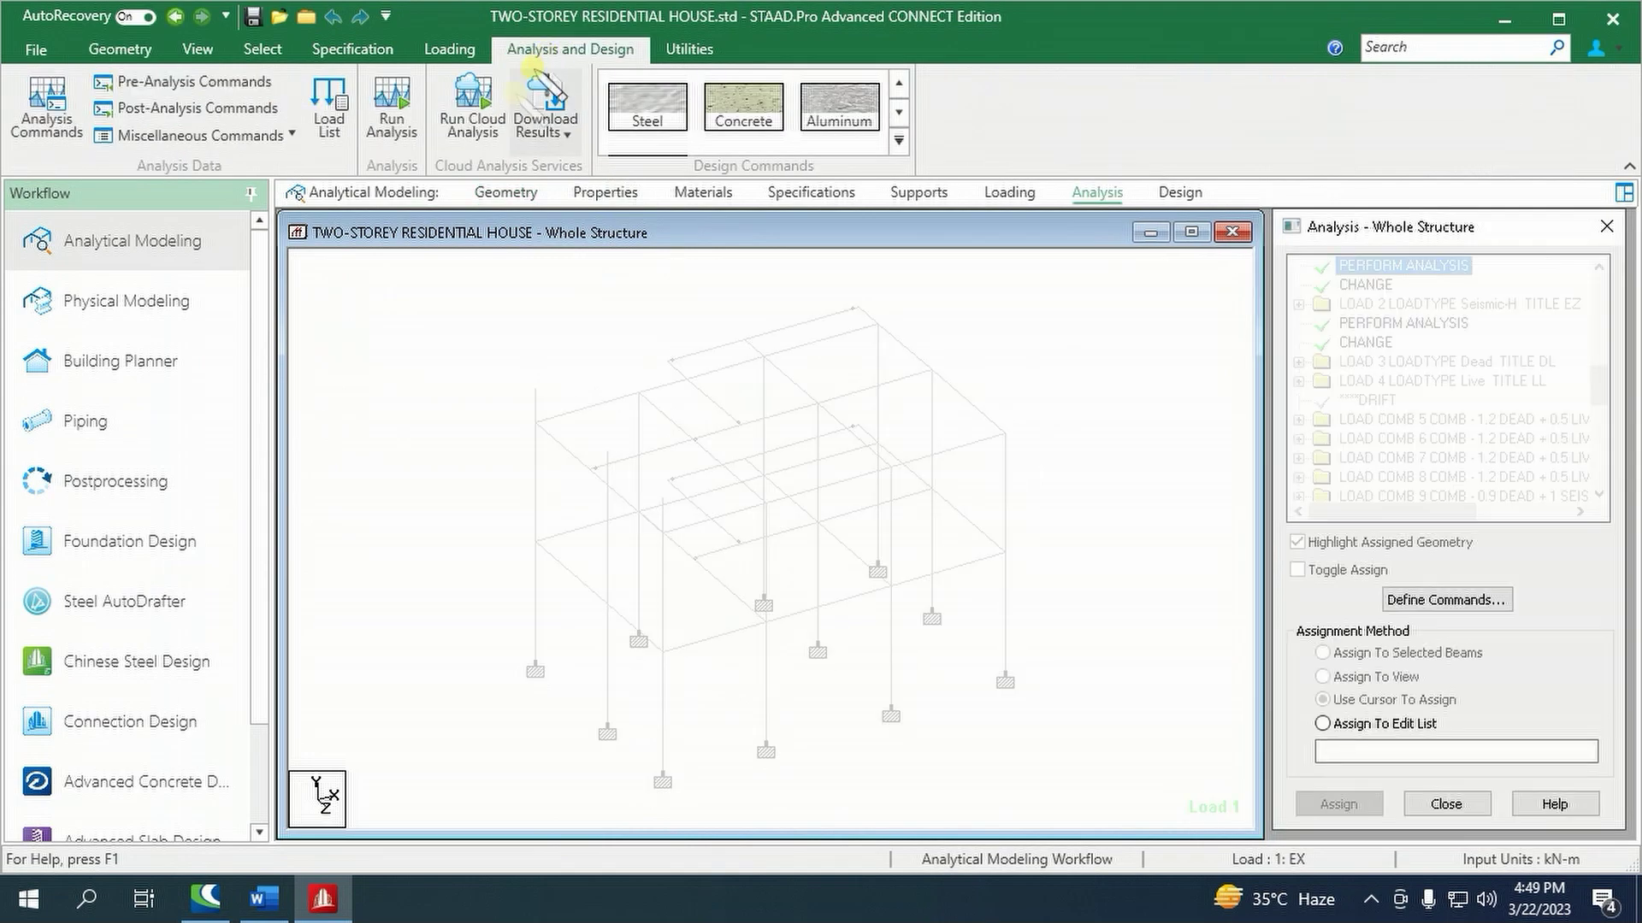
pyautogui.click(394, 127)
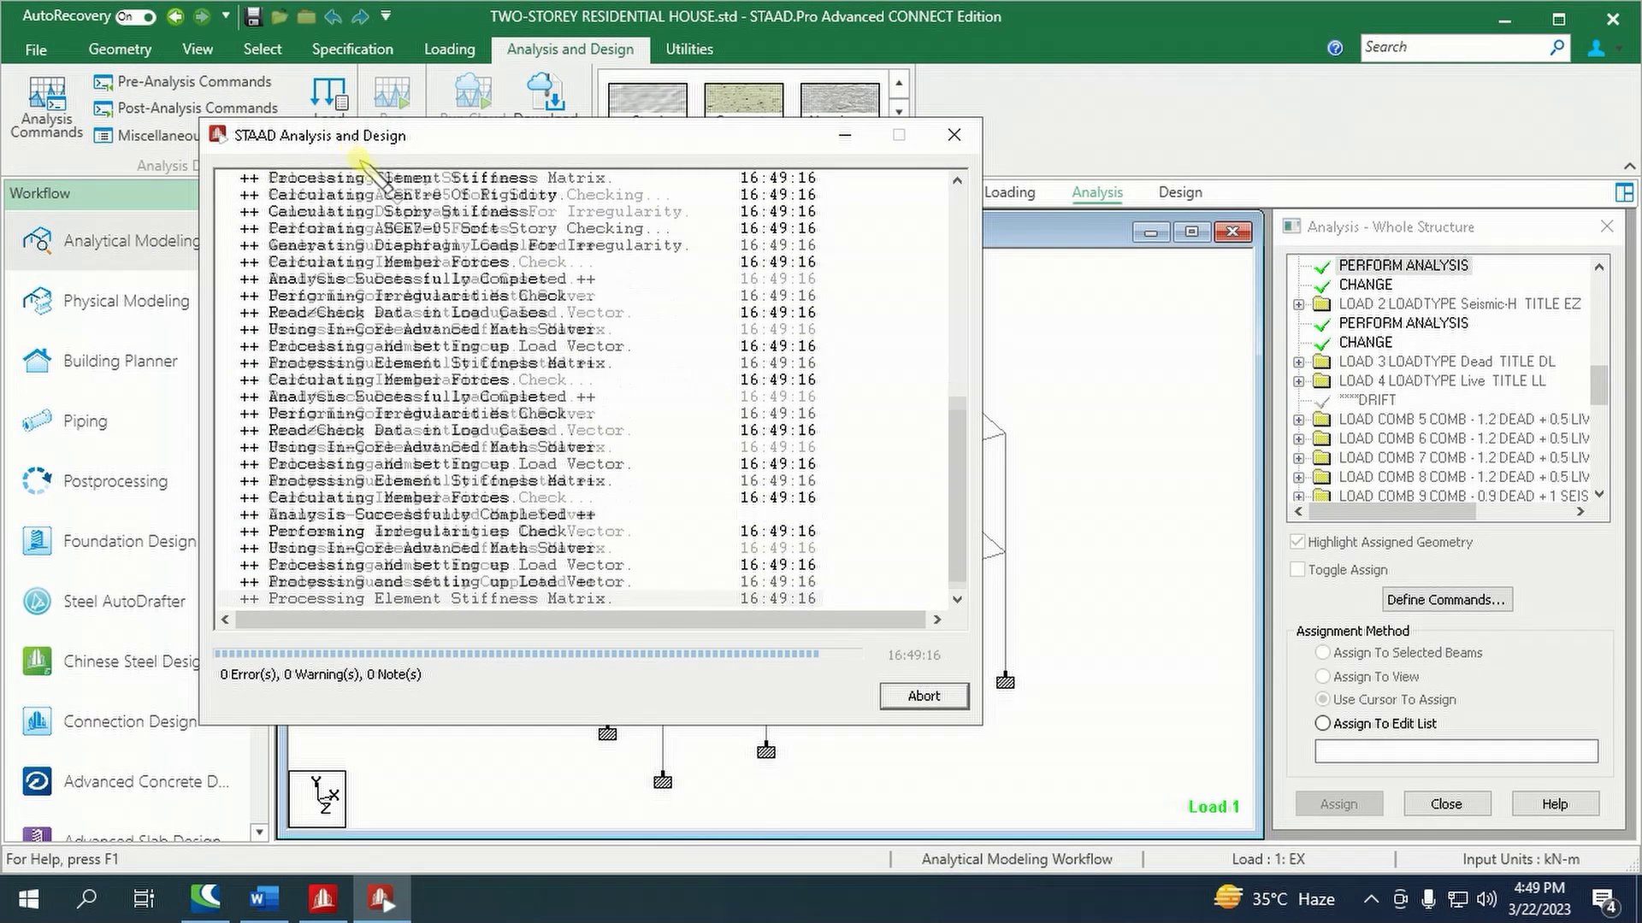
pyautogui.click(924, 696)
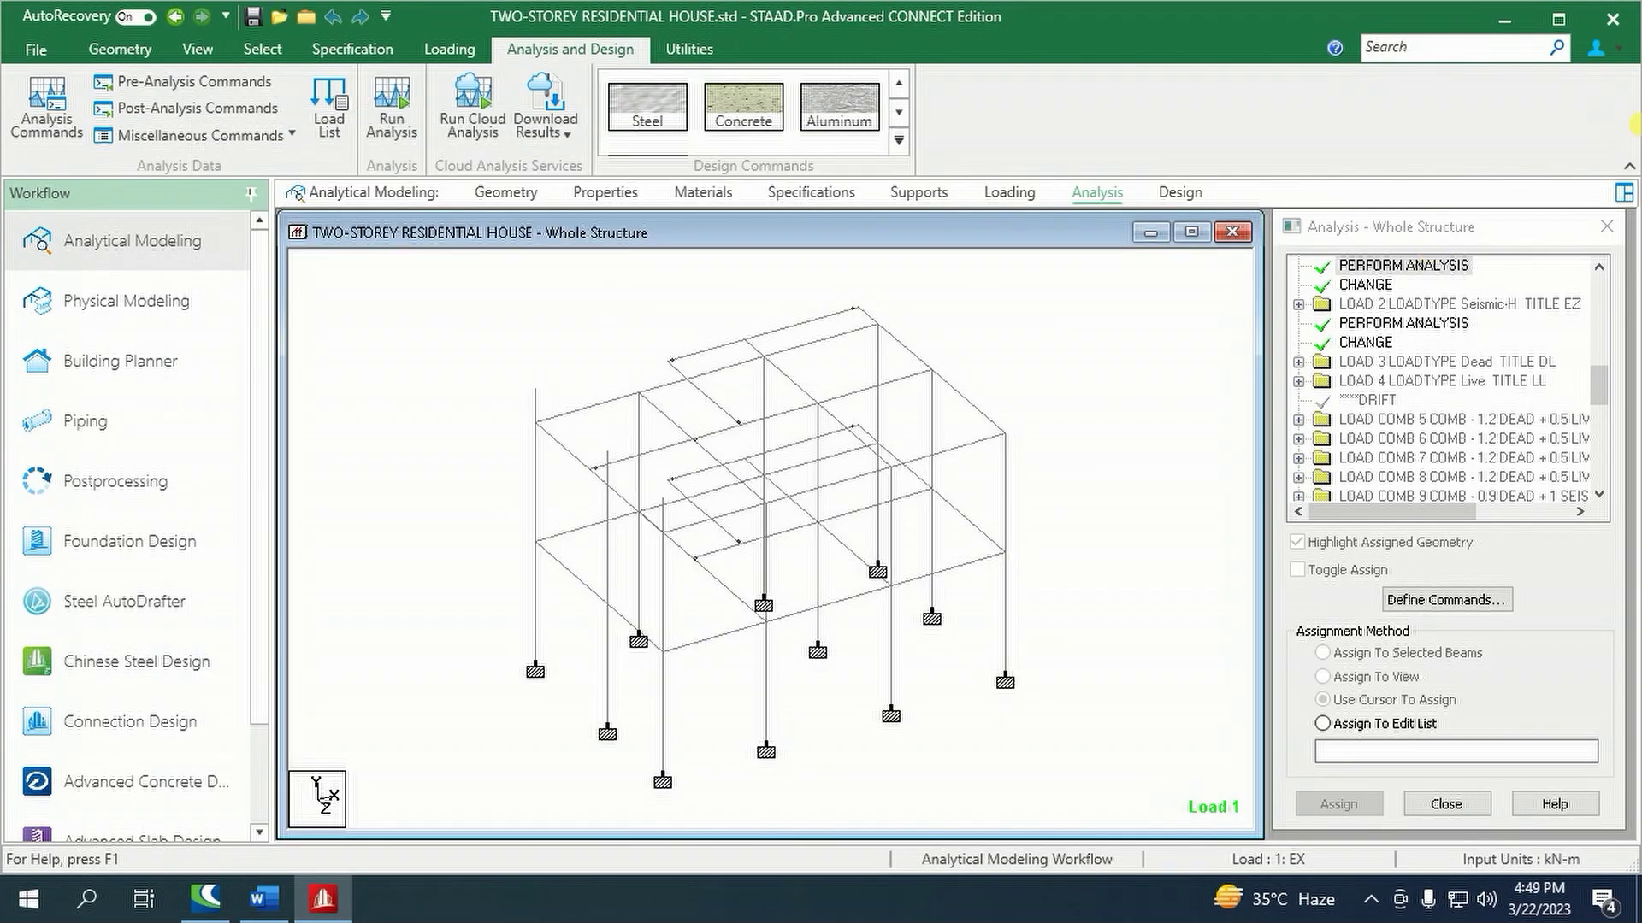